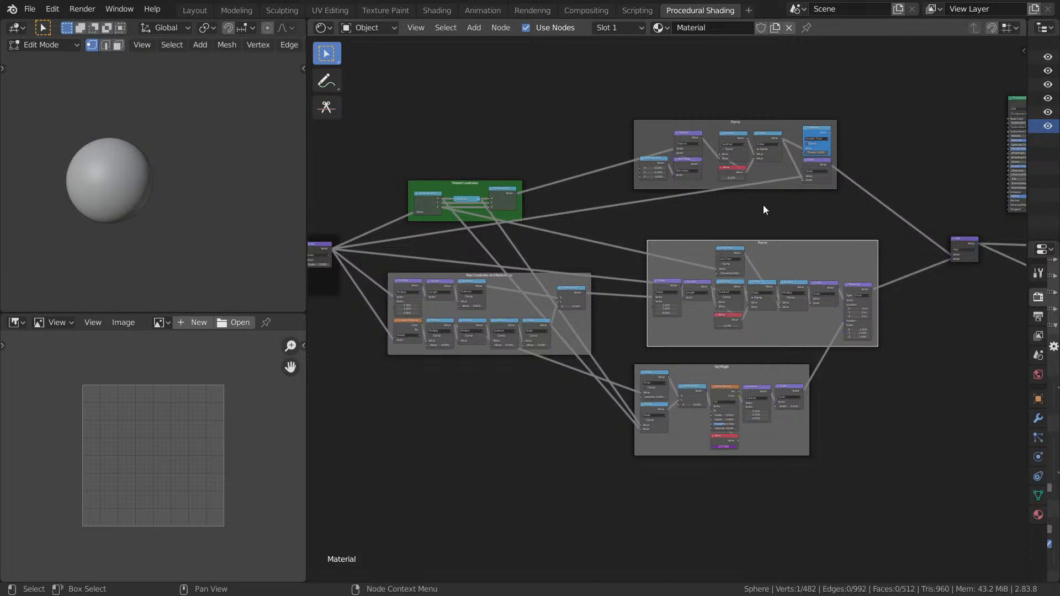
- Save the blend file with the current material node tree
middle_click_drag(763, 205, 636, 122)
scroll(607, 172, "down", 3)
scroll(605, 183, "up", 5)
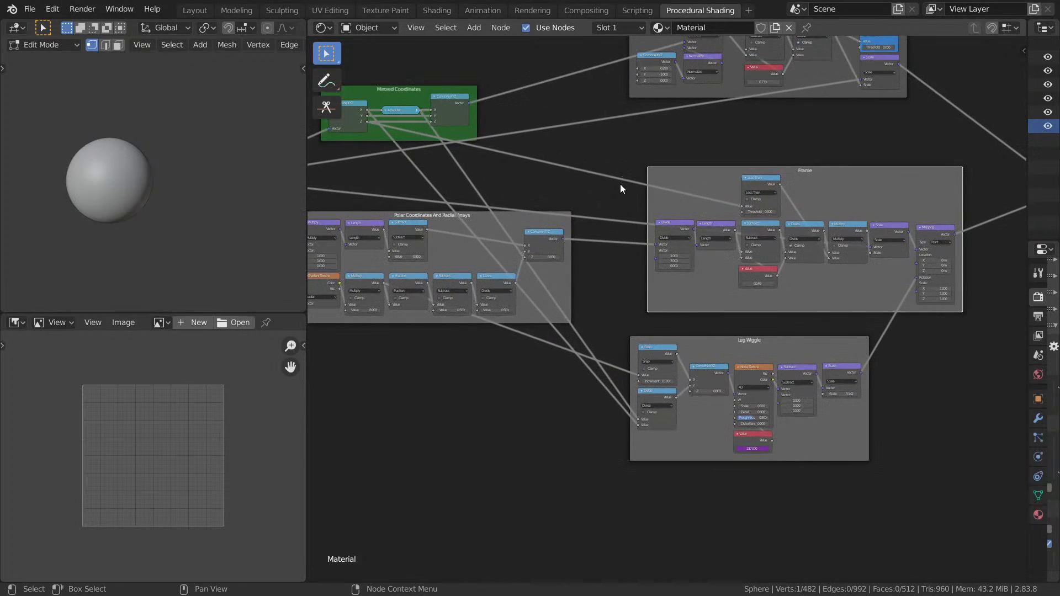
middle_click_drag(621, 188, 669, 180)
key("ctrl+s")
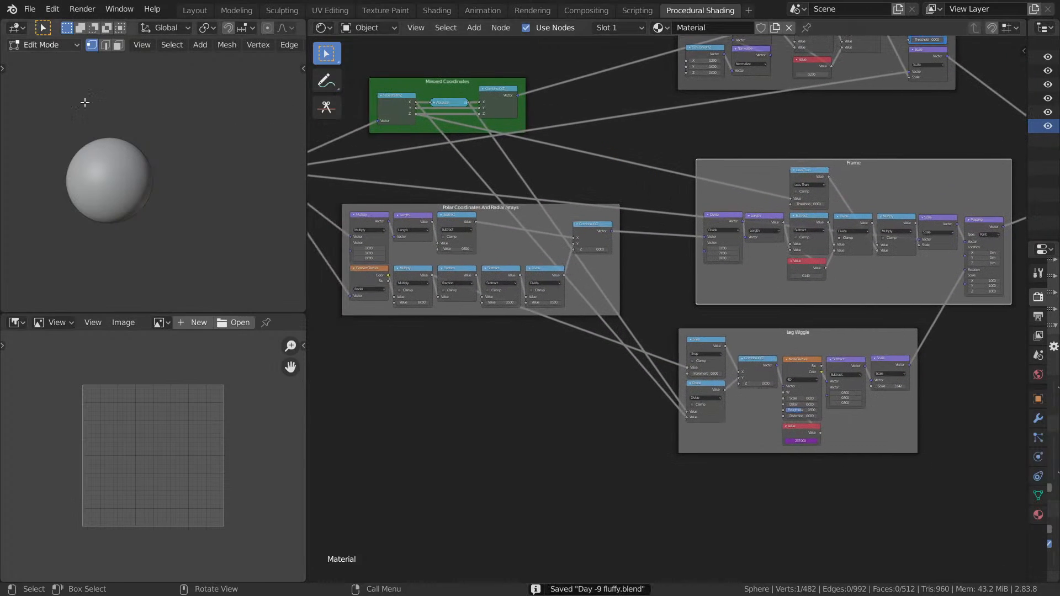
- Return the sphere to Object Mode and switch the 3D viewport to Rendered shading to display the displaced octopus shape
middle_click_drag(196, 171, 238, 165, "shift")
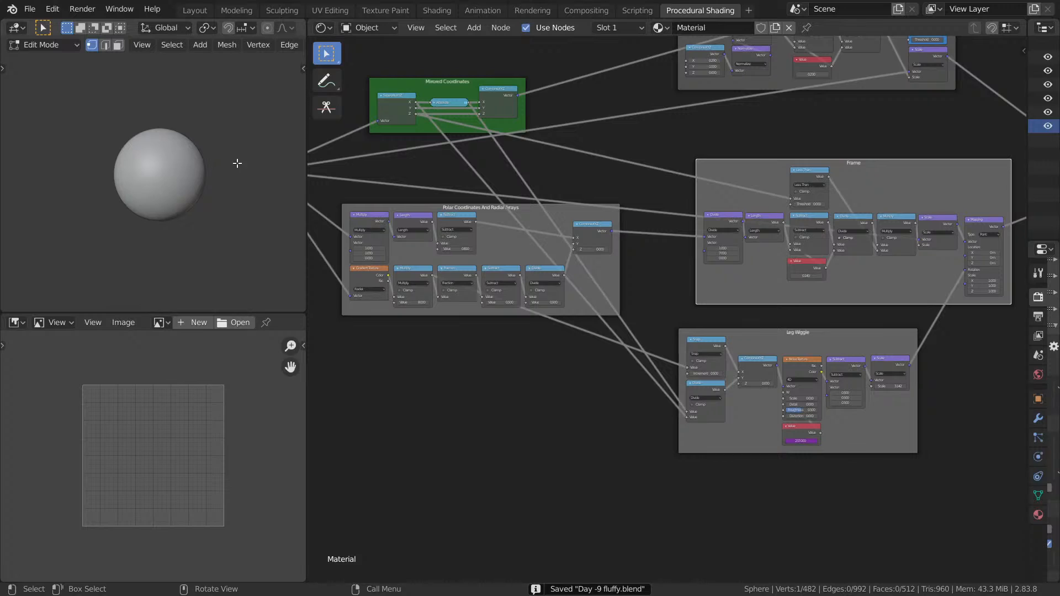
key("grave")
key("Escape")
key("Tab")
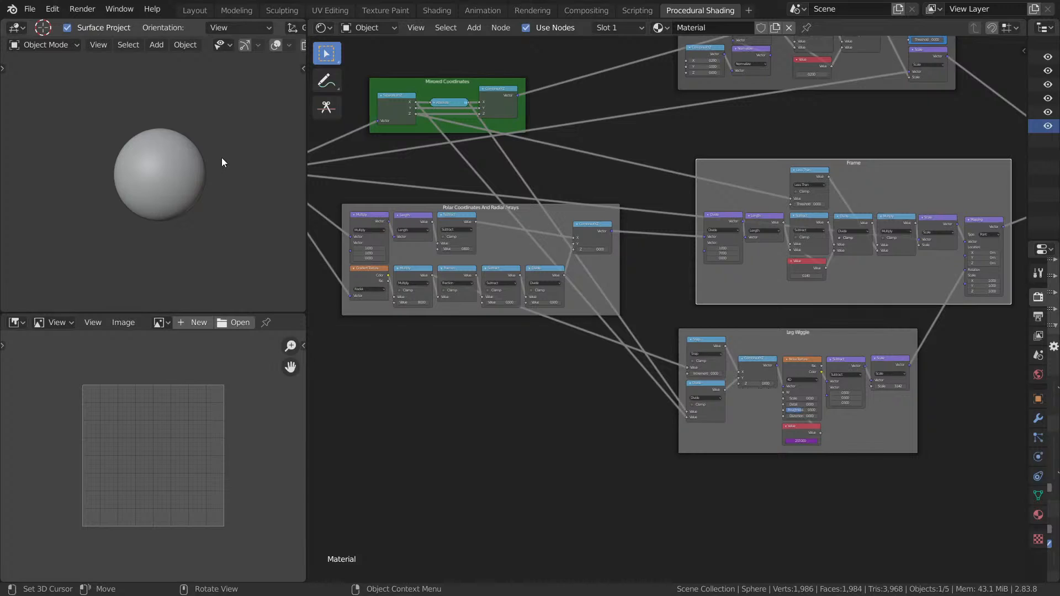
key("z")
left_click(179, 87)
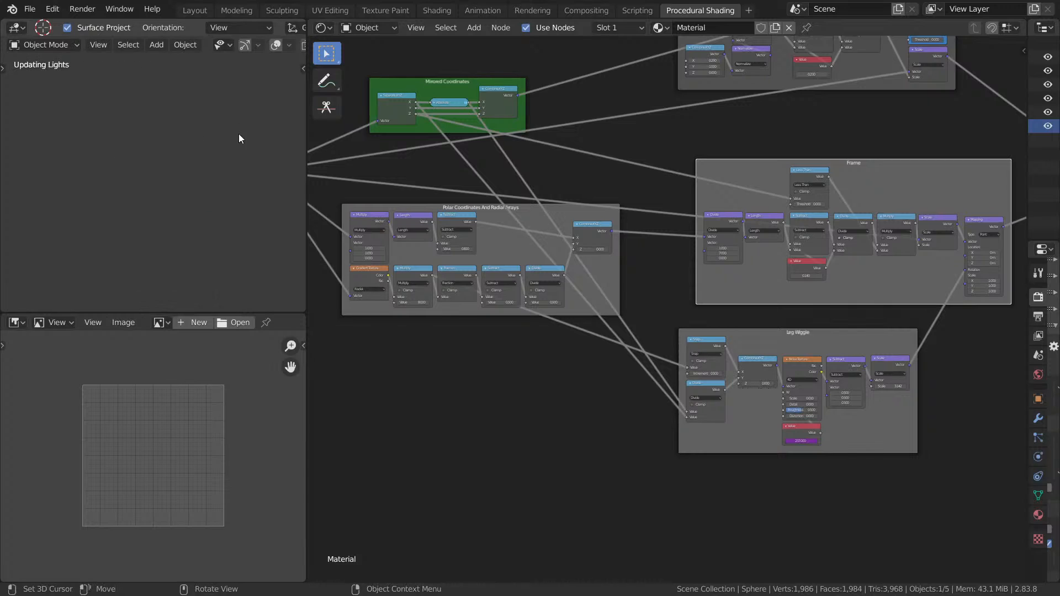
middle_click_drag(218, 145, 176, 199)
scroll(148, 171, "up", 4)
key("ctrl+space")
key("ctrl+space")
scroll(170, 174, "down", 6)
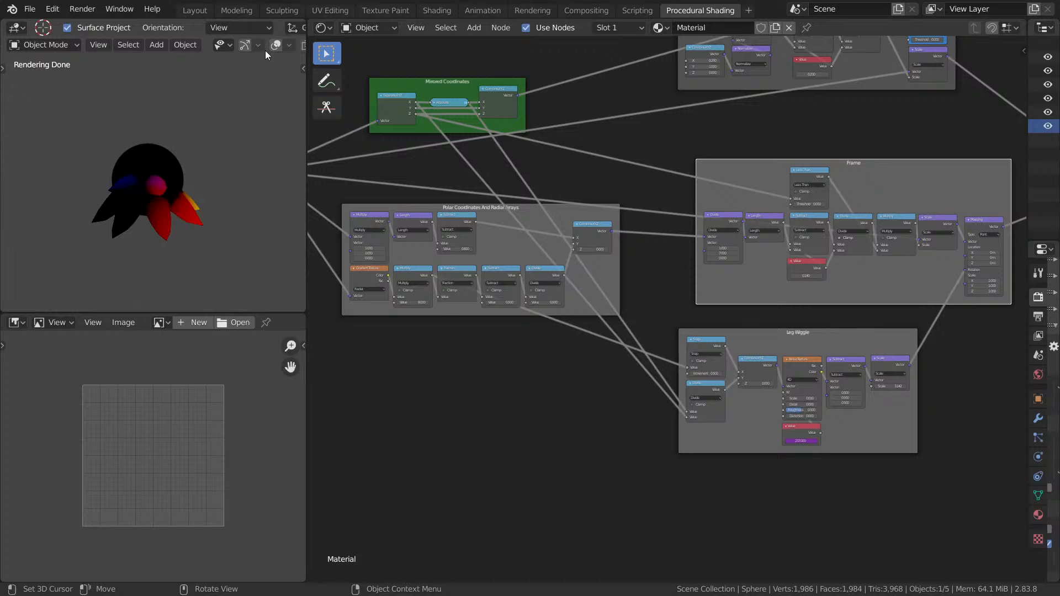
- Open the Desktop image Fluffy.jpg in the Image Editor and resize its area to show the whole octopus below the 3D viewport
left_click(224, 322)
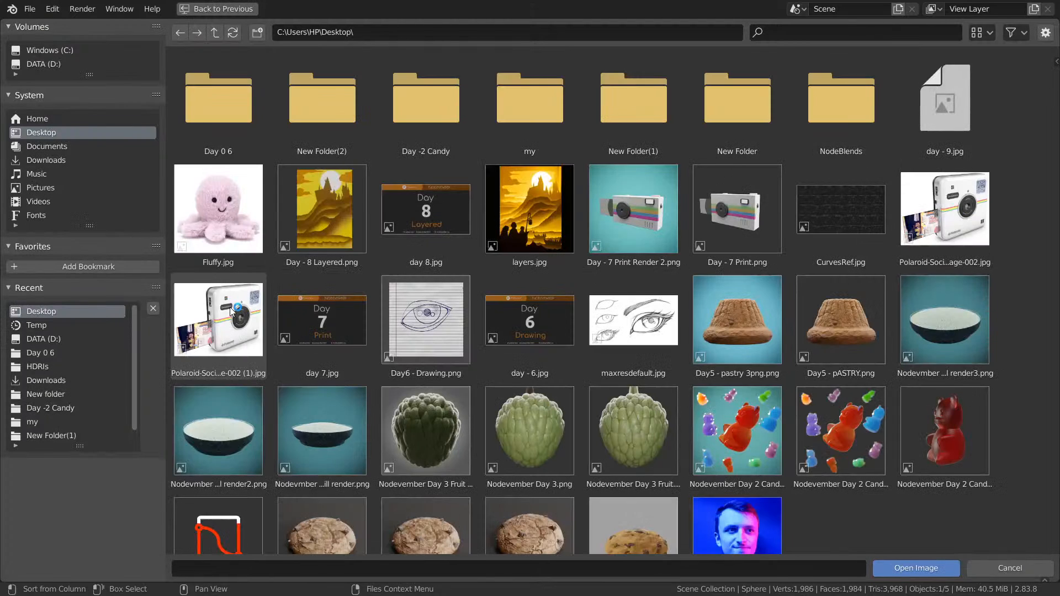
double_click(234, 227)
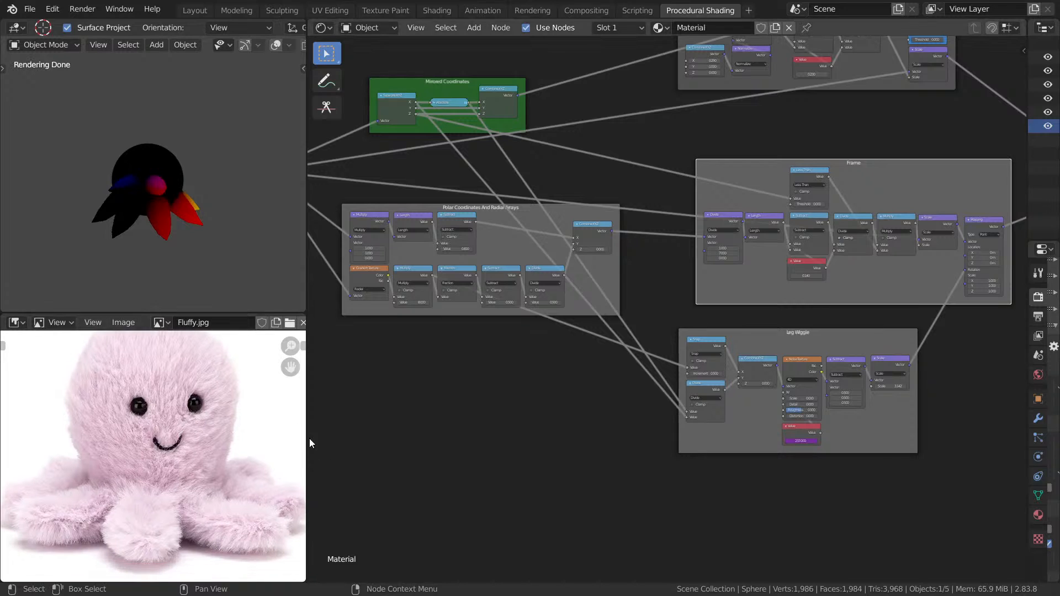
left_click_drag(307, 432, 436, 429)
left_click_drag(316, 311, 318, 222)
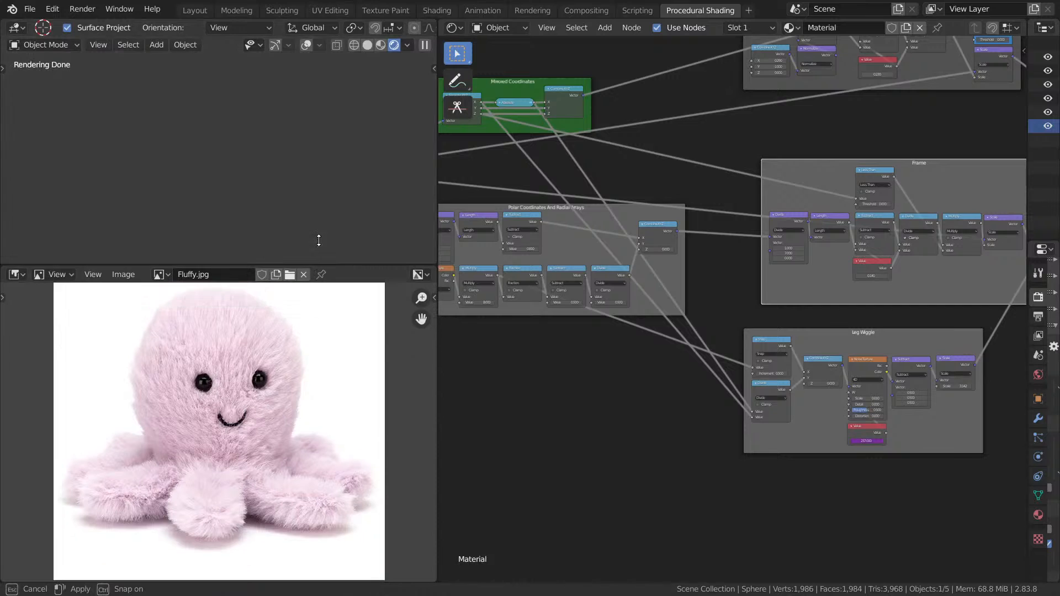
scroll(249, 369, "up", 2)
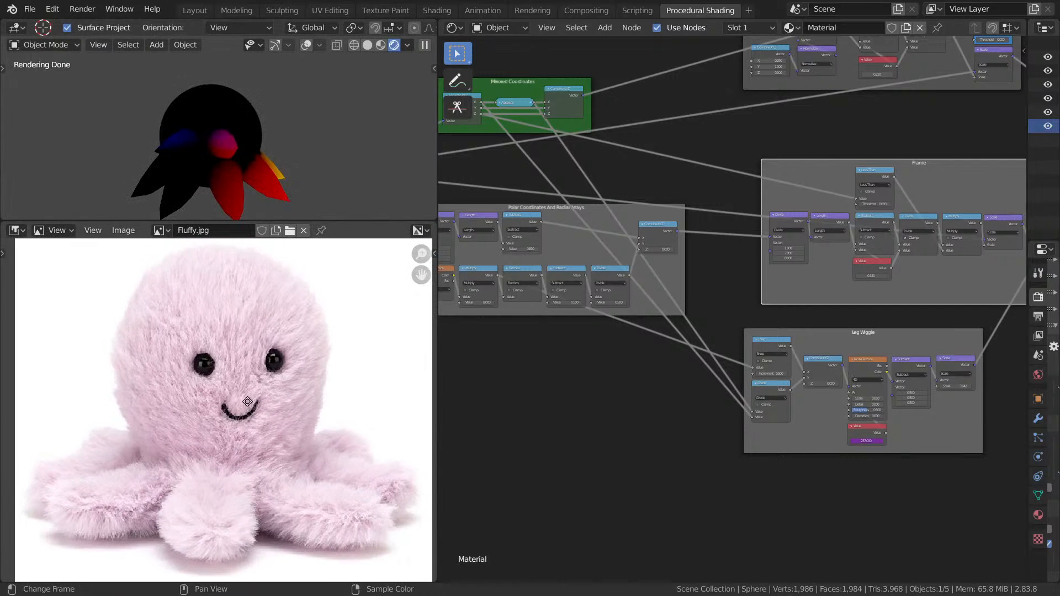
middle_click_drag(294, 362, 275, 372)
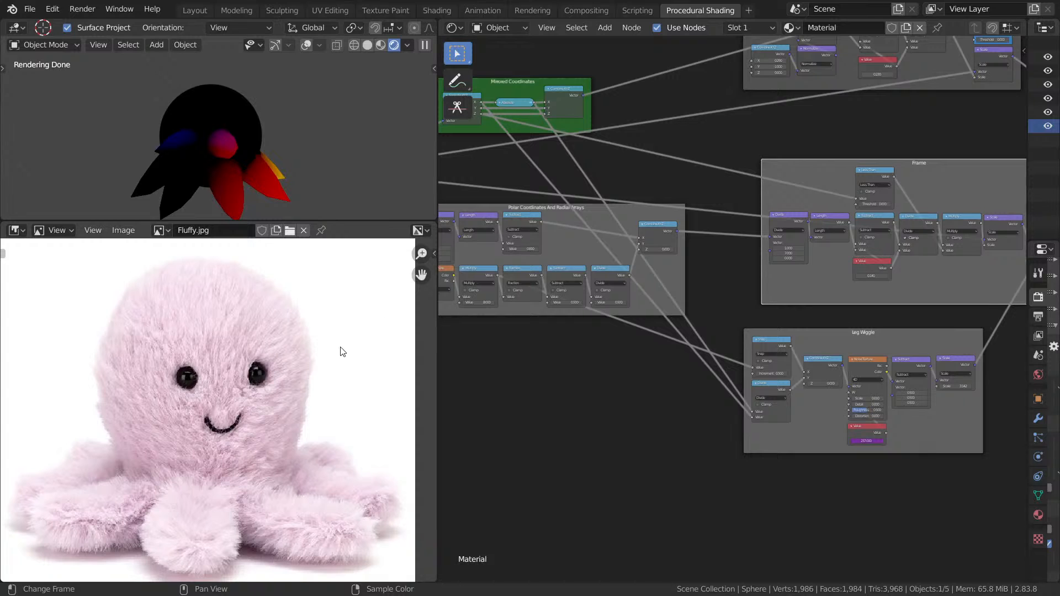
scroll(301, 362, "down", 3)
scroll(286, 365, "up", 3)
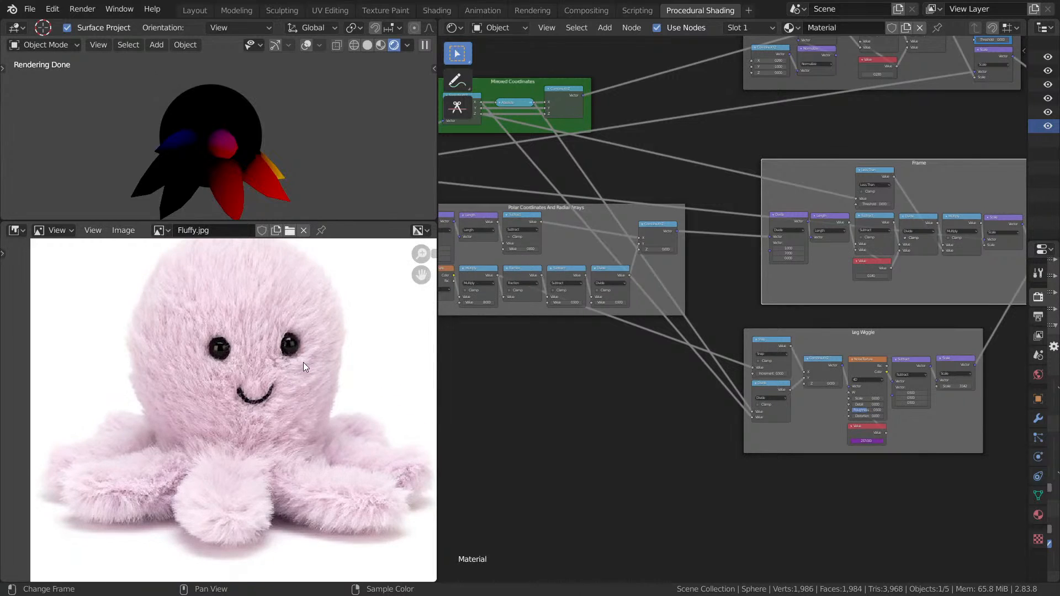
scroll(303, 362, "down", 3)
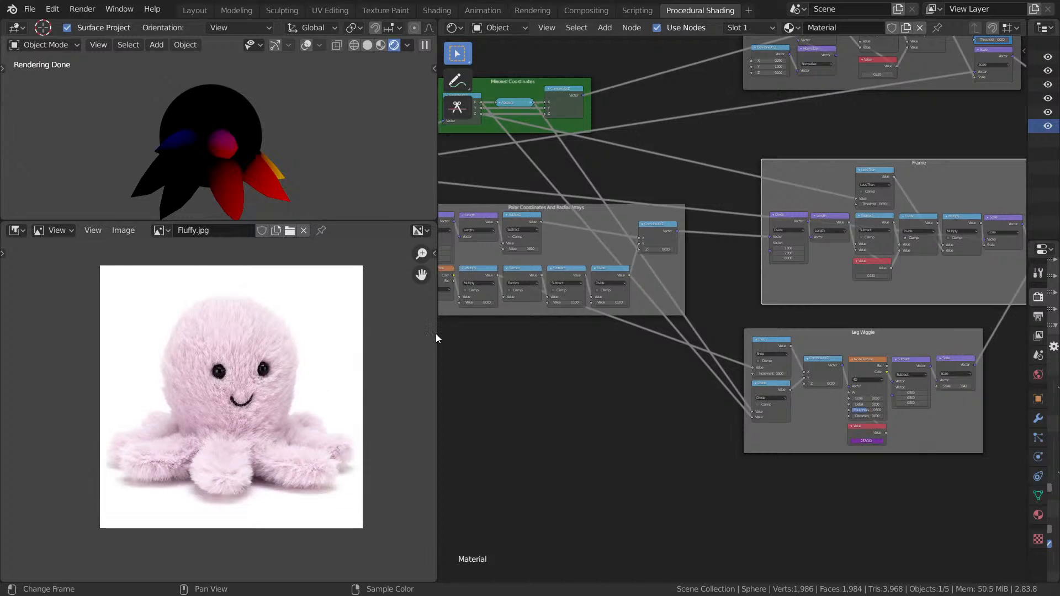
left_click_drag(435, 338, 336, 353)
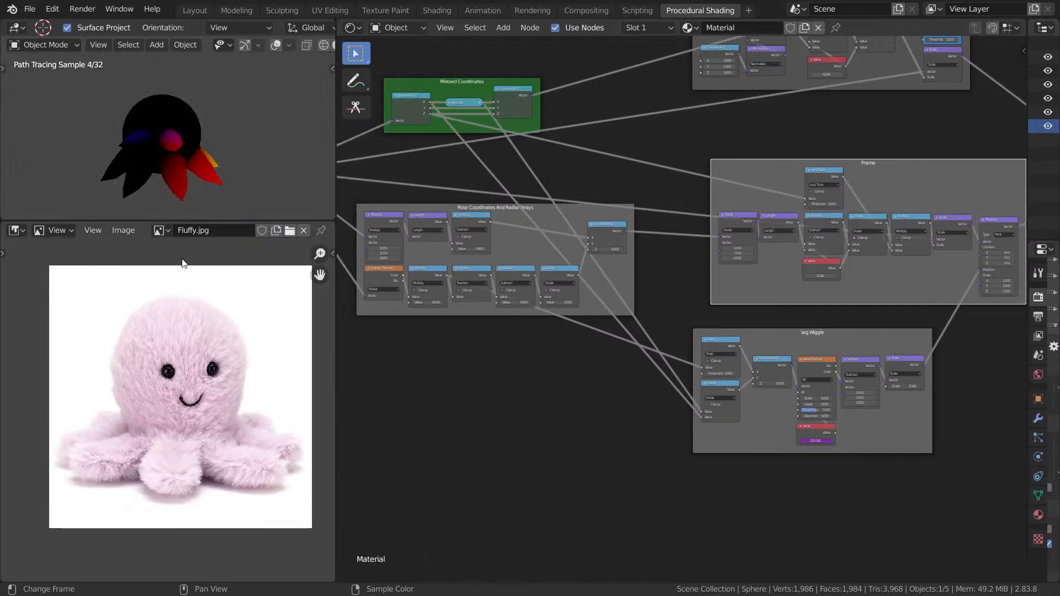
left_click_drag(176, 223, 168, 326)
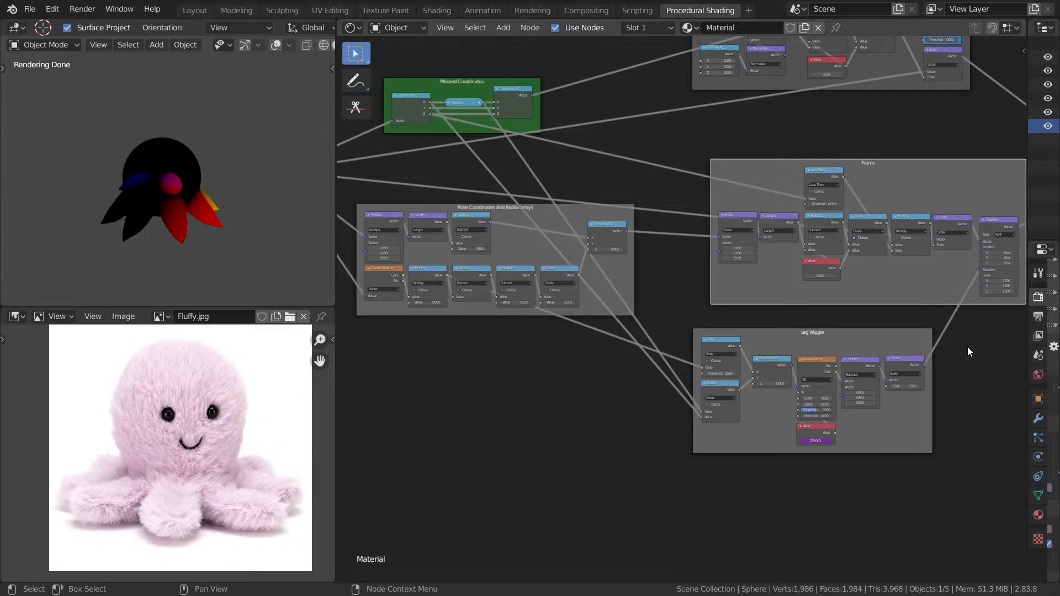
- Move the Principled BSDF node closer to the node tree and connect it to the Material Output's Surface
middle_click_drag(630, 299, 393, 345)
middle_click_drag(130, 213, 157, 207)
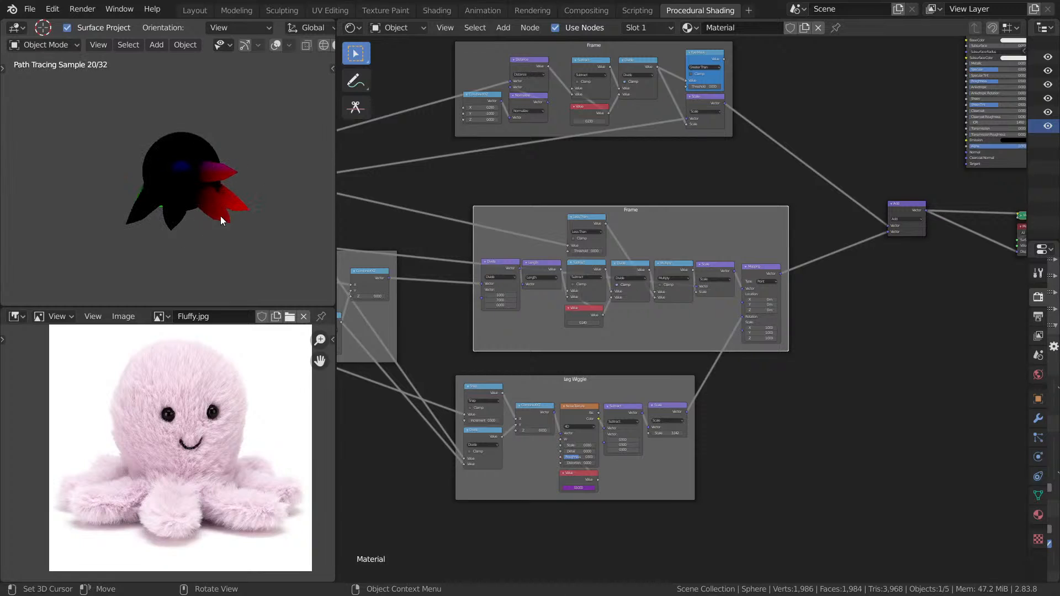
middle_click_drag(220, 216, 181, 219)
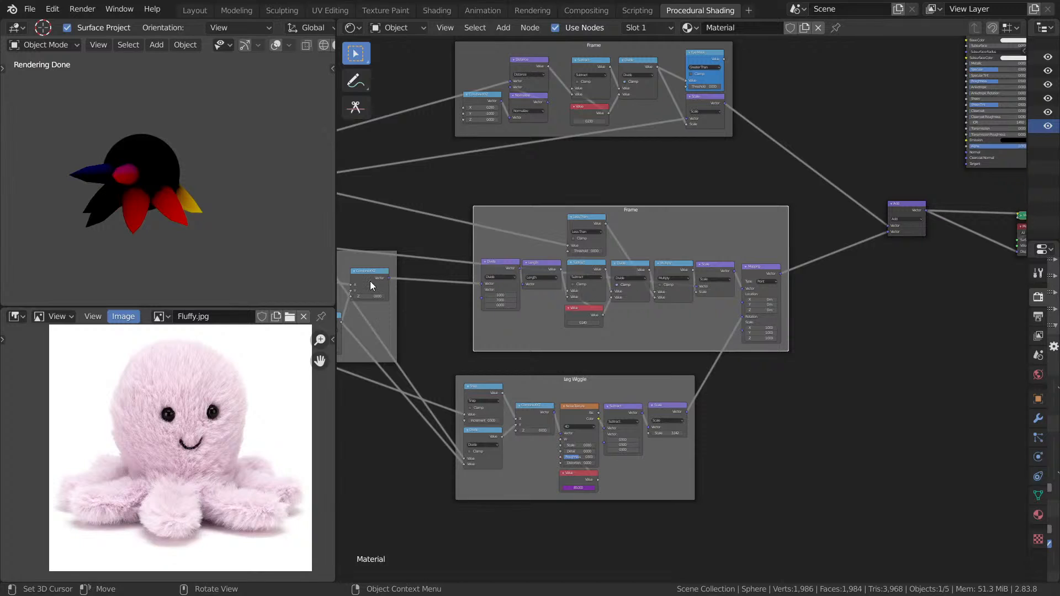
middle_click_drag(726, 182, 649, 184)
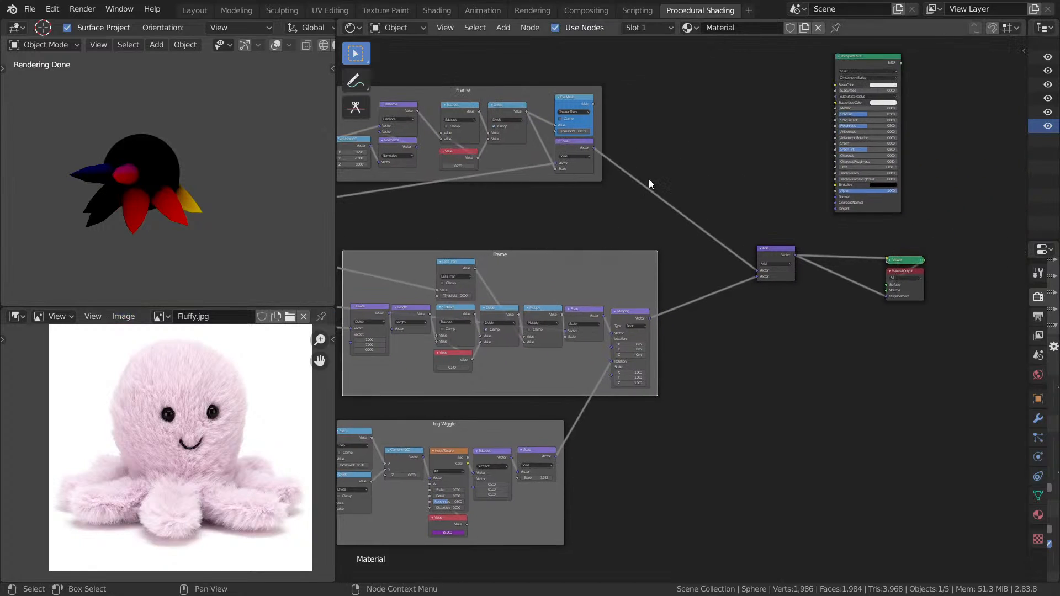
left_click_drag(854, 57, 796, 66)
left_click(797, 68, "ctrl+shift")
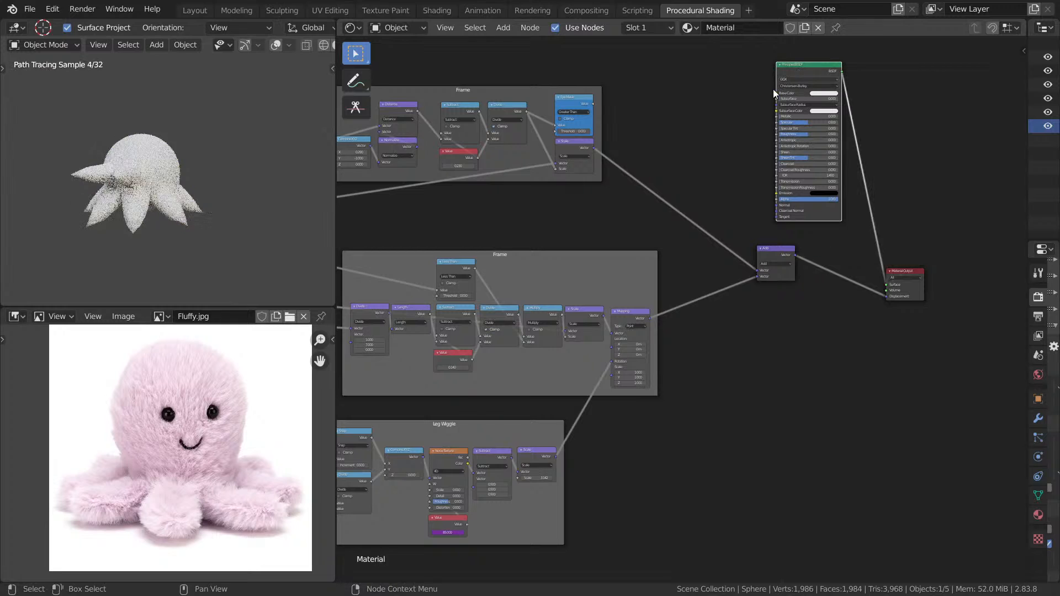
- View the shaded octopus from the front with its legs facing the camera and save the file
middle_click_drag(539, 162, 575, 141)
middle_click_drag(302, 166, 251, 143)
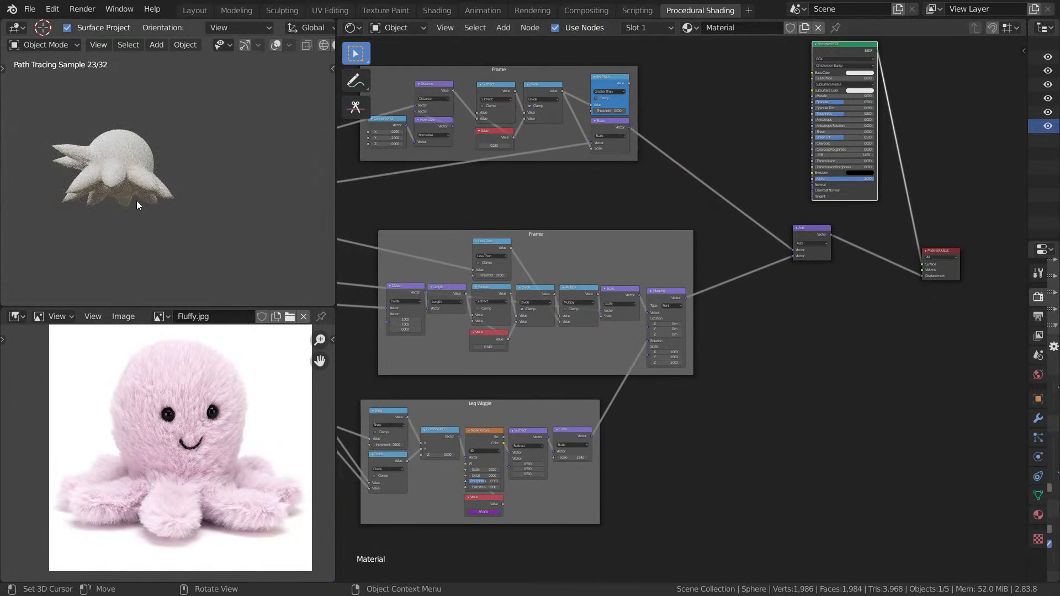
left_click_drag(137, 200, 145, 191)
mouse_move(148, 204)
middle_mouse_down()
mouse_move(235, 211)
mouse_move(187, 235)
mouse_move(180, 266)
mouse_move(213, 228)
mouse_move(244, 223)
middle_mouse_up()
key("space")
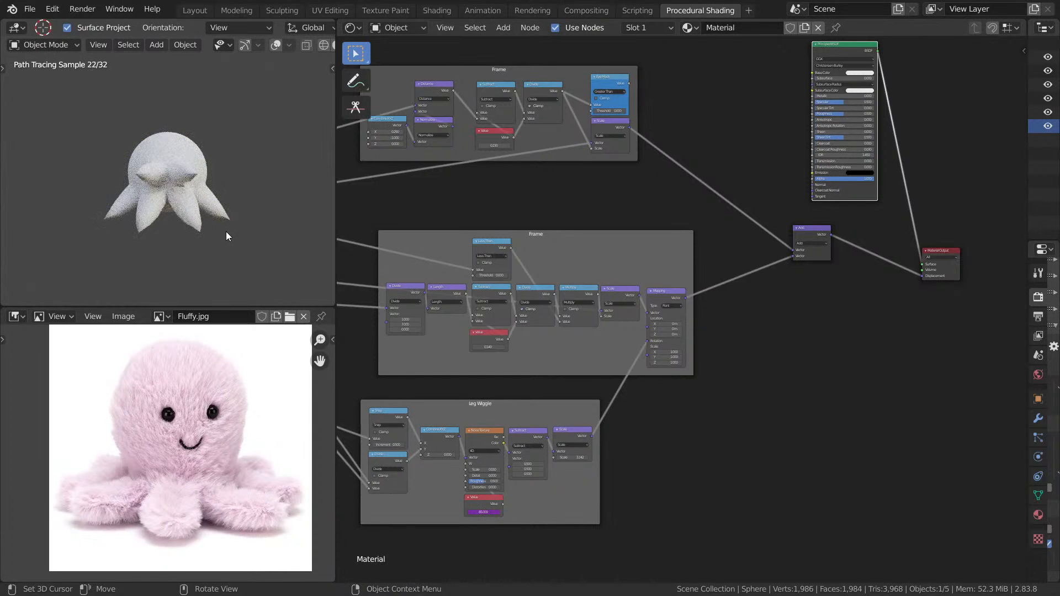
key("ctrl+s")
scroll(579, 293, "up", 4)
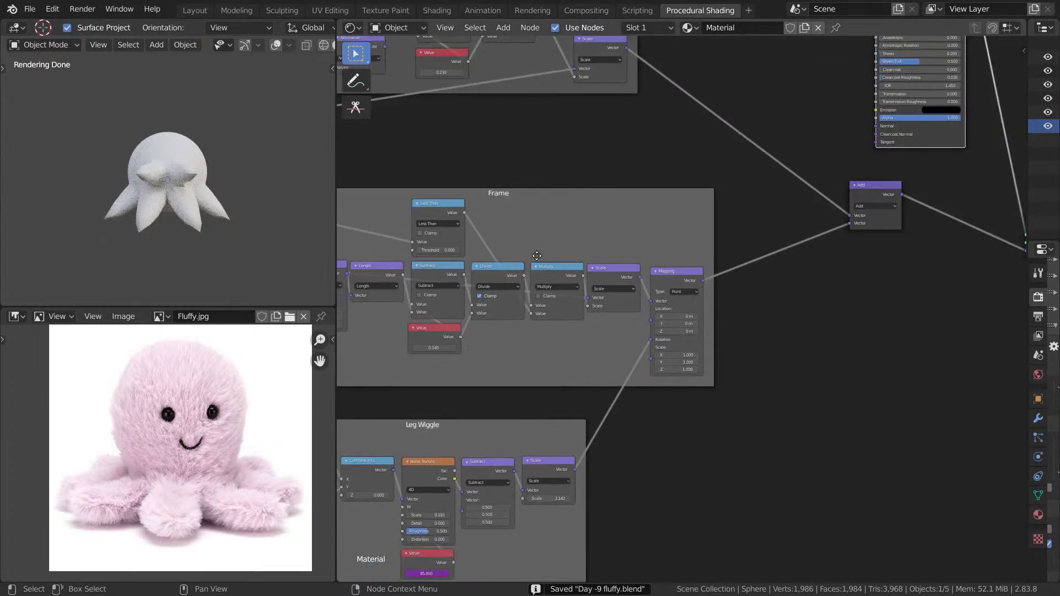
middle_click_drag(494, 372, 638, 208)
scroll(517, 280, "up", 2)
scroll(518, 285, "up", 2)
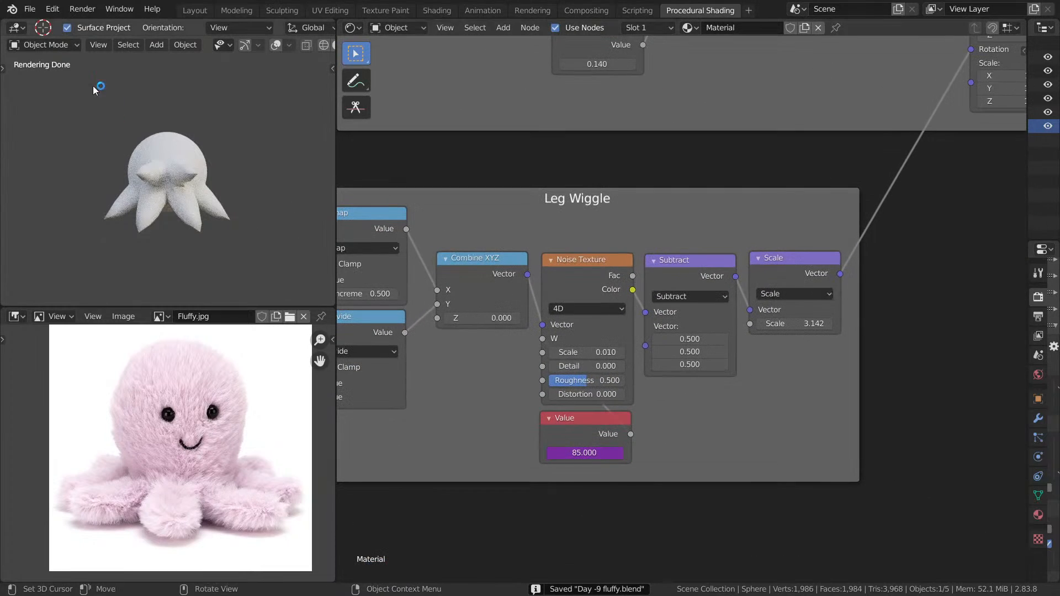
- Browse the Desktop, the D: drive and the NodeBlends folder with its New folder for another blend file, then leave the file browser
left_click(30, 9)
mouse_move(59, 55)
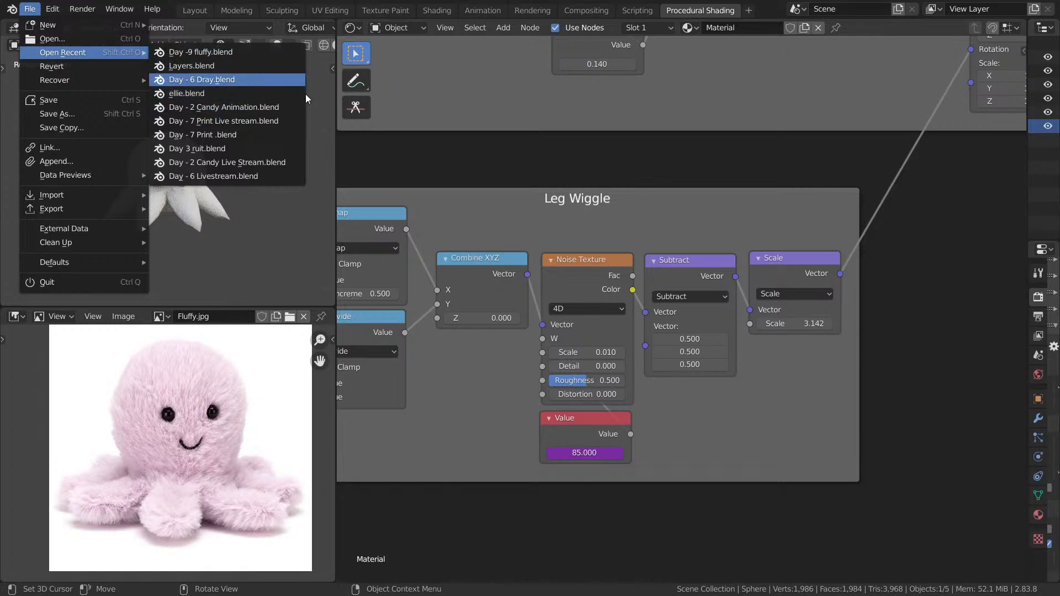
left_click(42, 39)
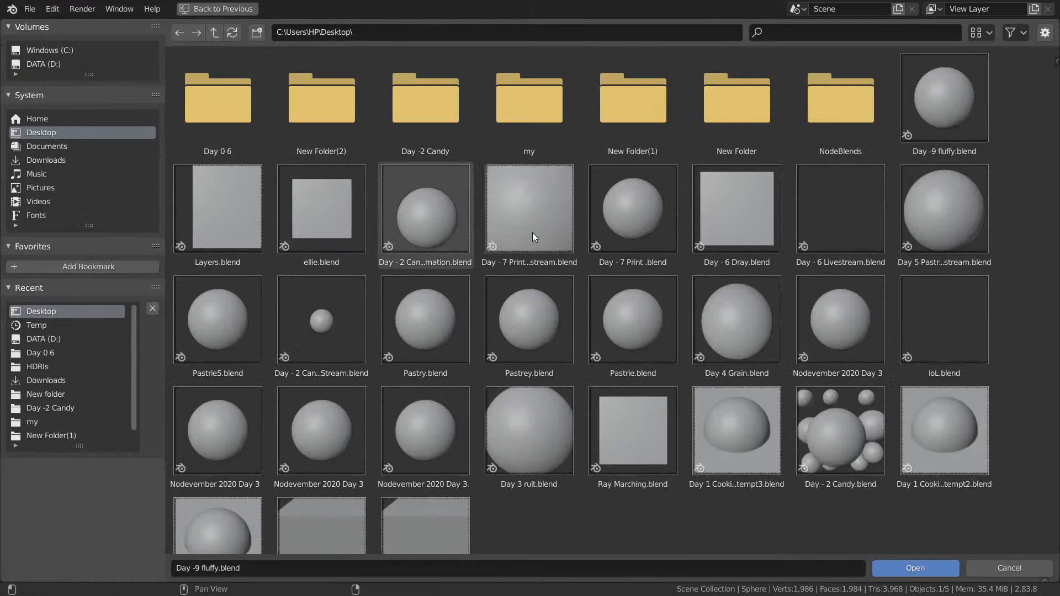
scroll(564, 330, "down", 2)
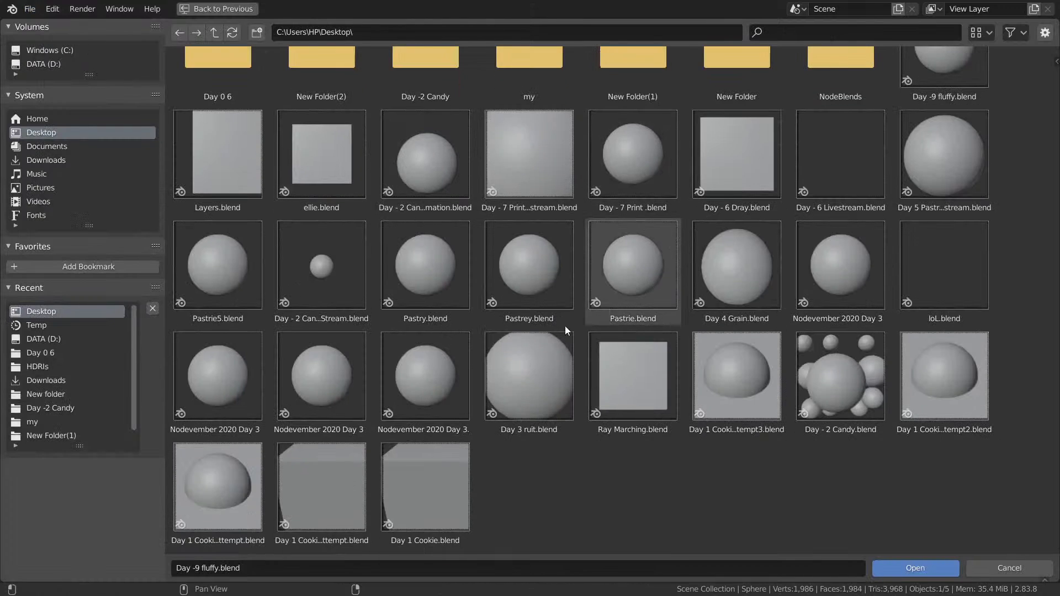
left_click(41, 340)
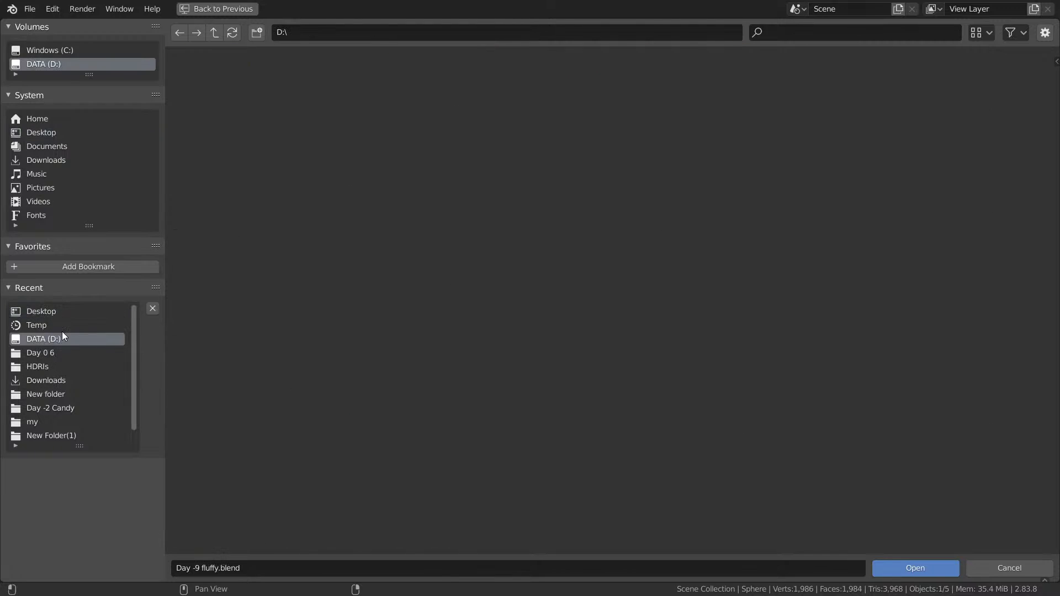
left_click(59, 311)
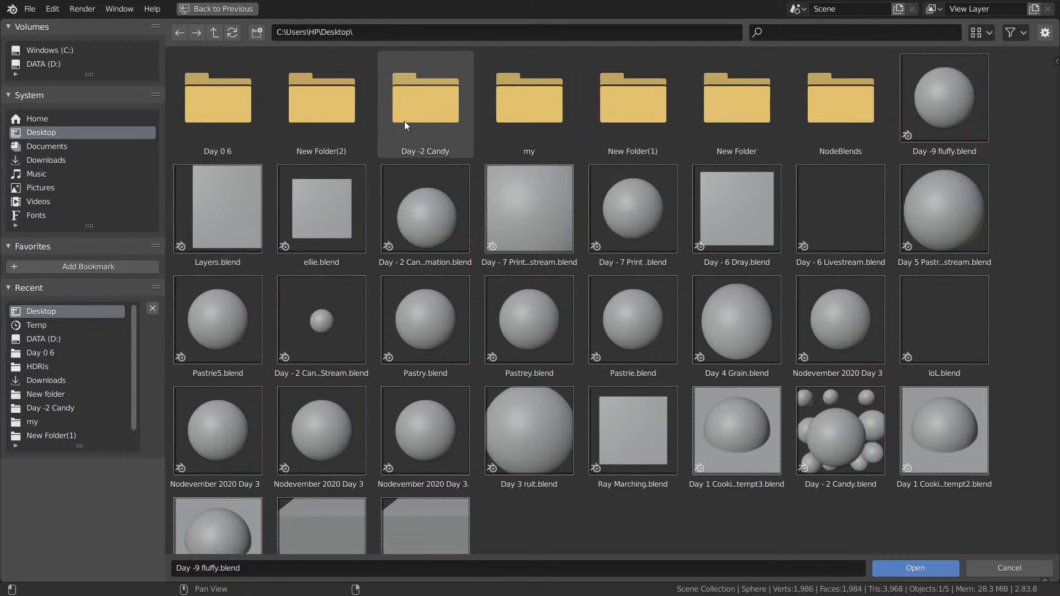
double_click(813, 128)
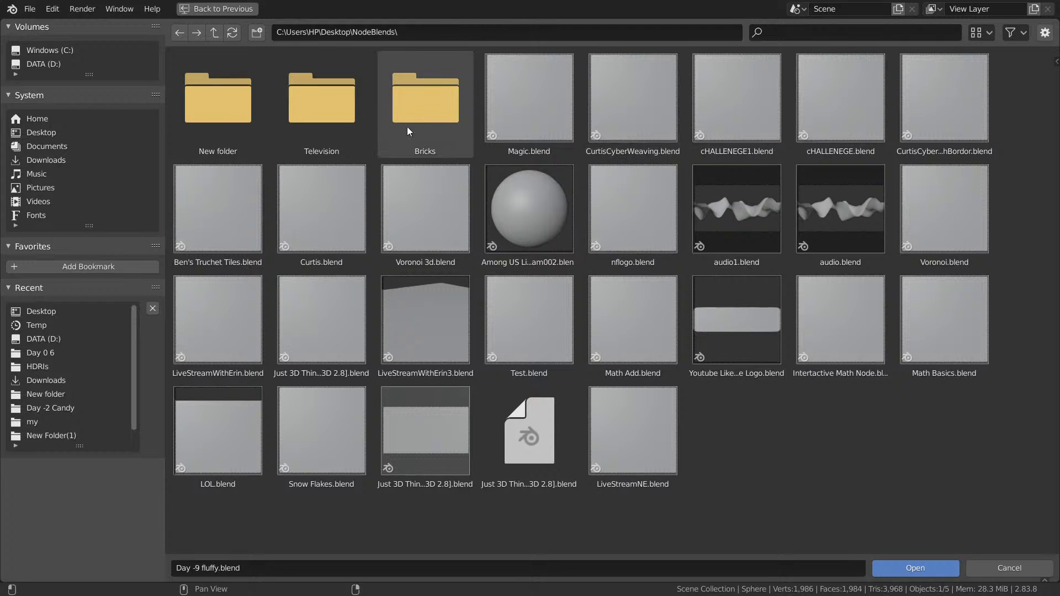
left_click(270, 135)
left_click(214, 33)
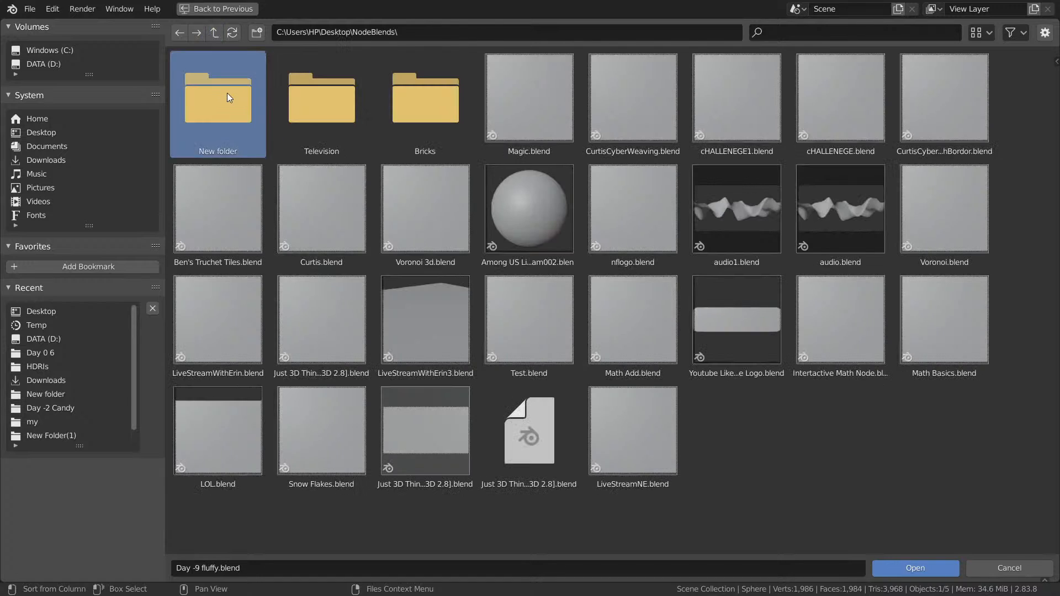
double_click(227, 92)
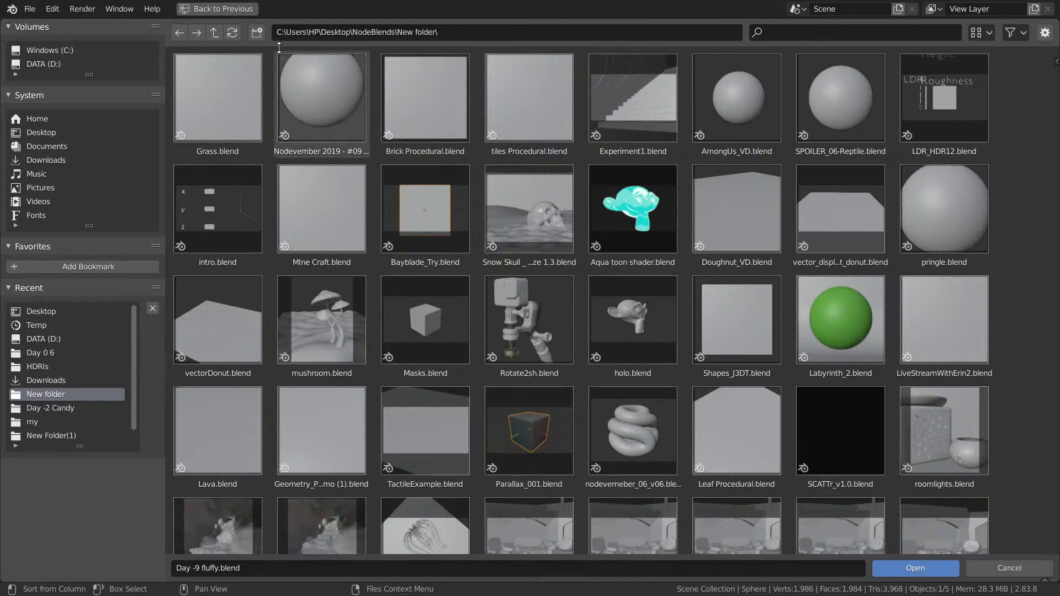
left_click(222, 9)
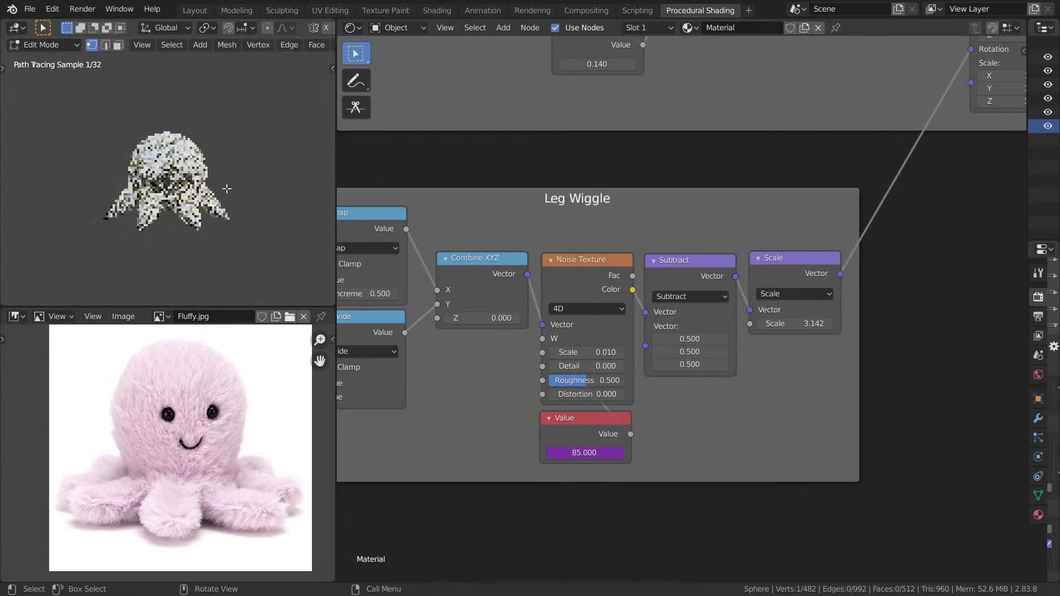
- Preview the last node of the starting coordinates frame through the Material Output and switch the 3D viewport to Solid shading
scroll(633, 151, "down", 4)
scroll(603, 166, "down", 4)
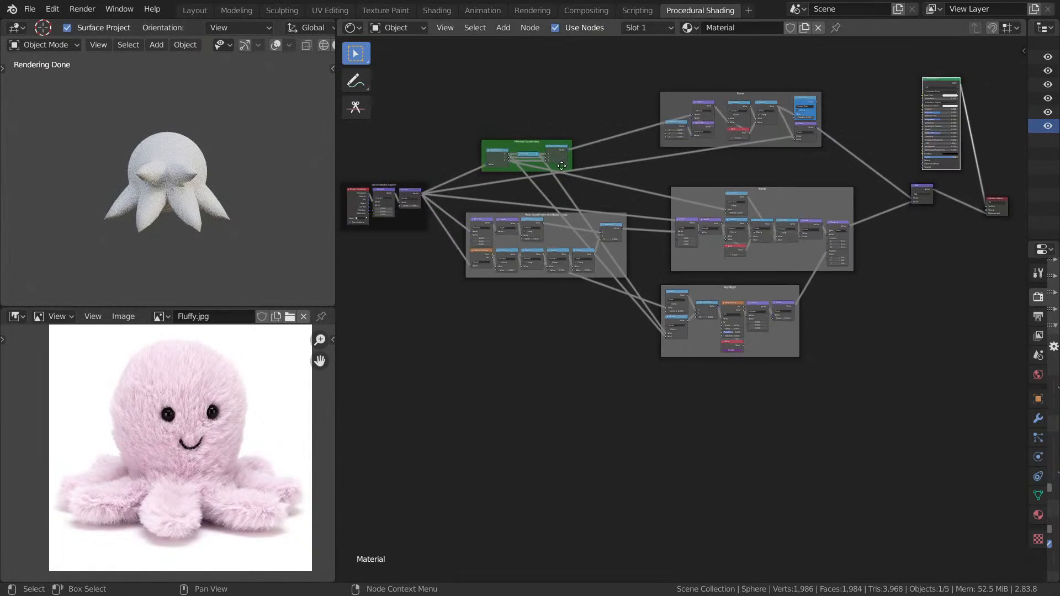
left_click(471, 225)
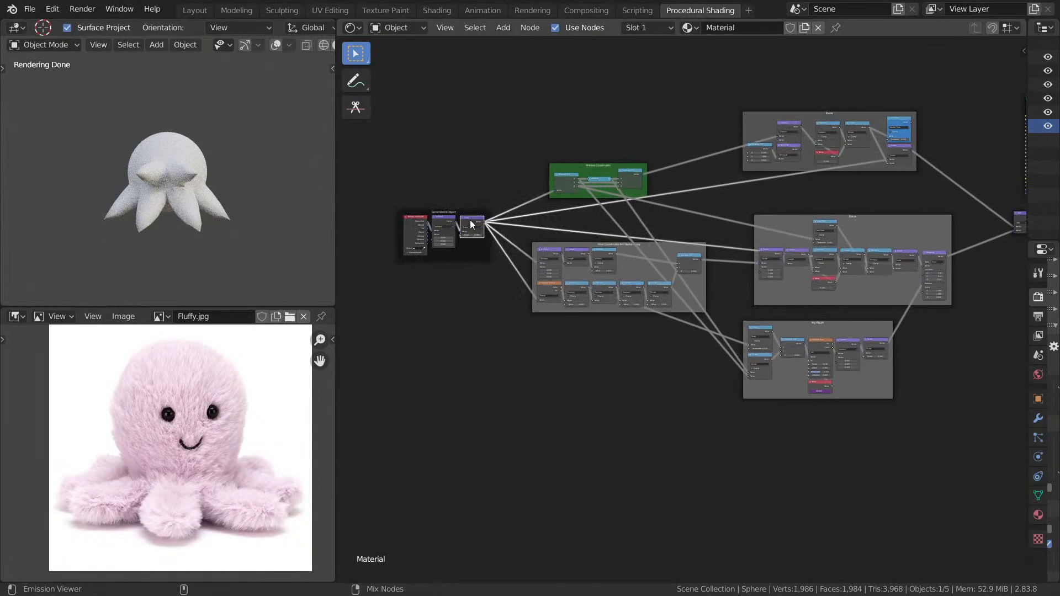
left_click(470, 224, "ctrl+shift")
key("z")
left_click(226, 263)
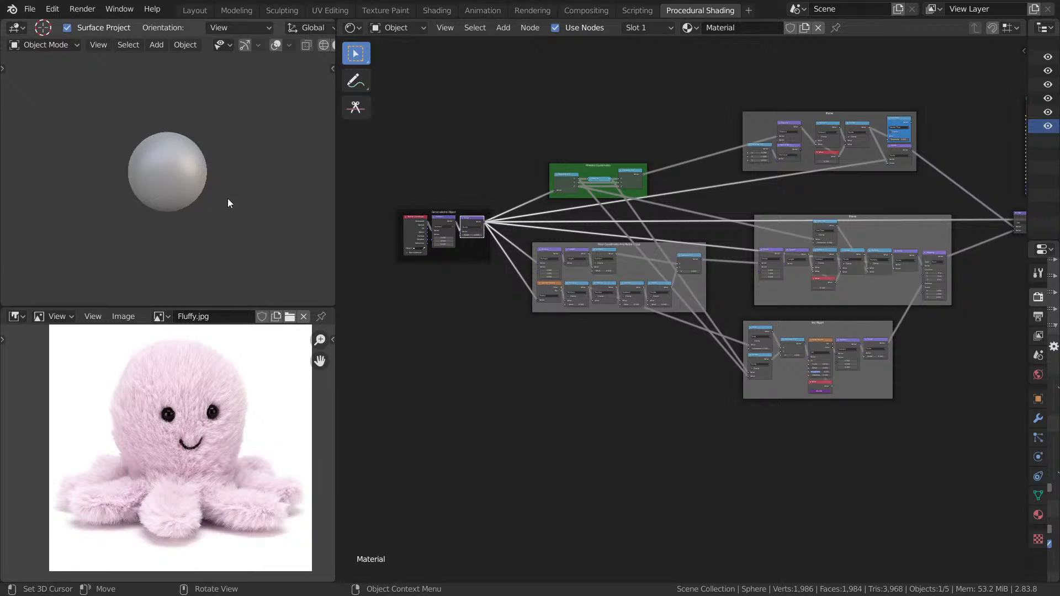
- Examine the Generated to Object frame and preview the Texture Coordinate node's Generated output on the sphere
middle_click_drag(228, 198, 179, 193)
scroll(179, 193, "up", 1)
scroll(403, 200, "up", 5)
middle_click_drag(433, 212, 759, 304)
scroll(593, 249, "up", 4)
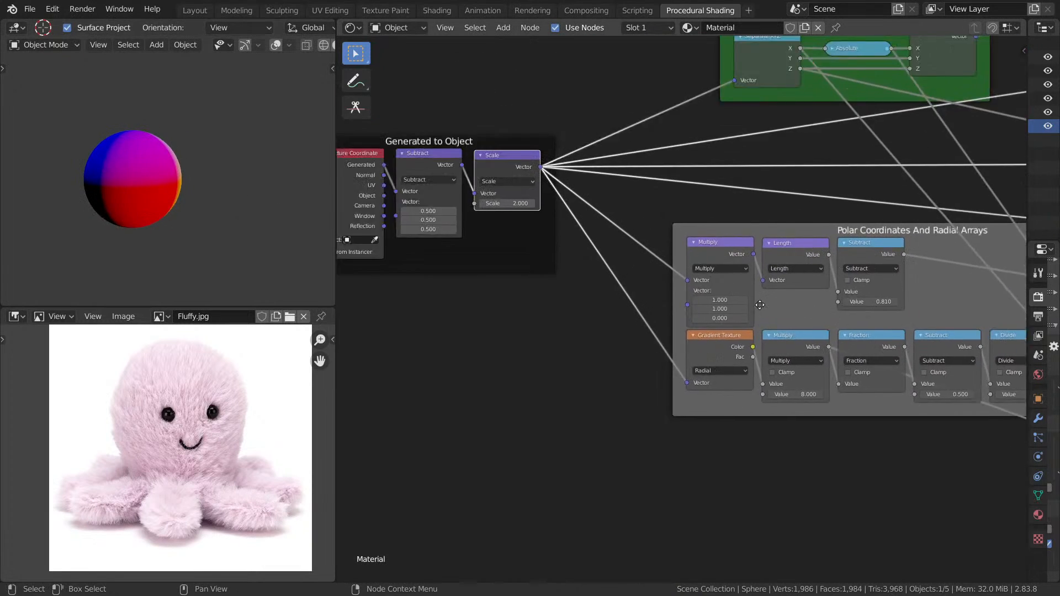
scroll(653, 239, "up", 3)
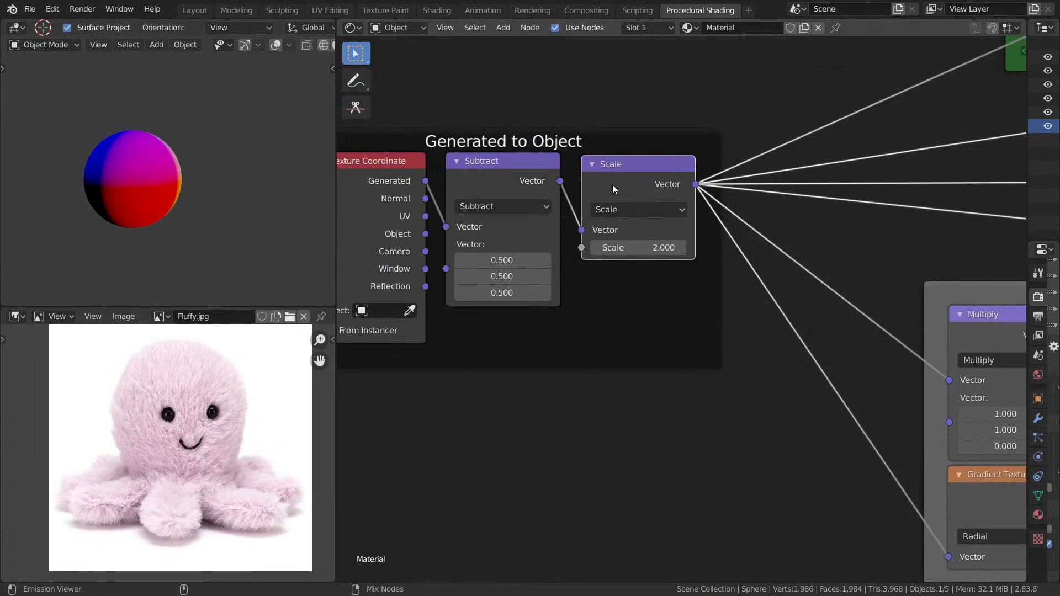
middle_click_drag(151, 216, 191, 186)
scroll(408, 198, "up", 1)
left_click(346, 181, "ctrl+shift")
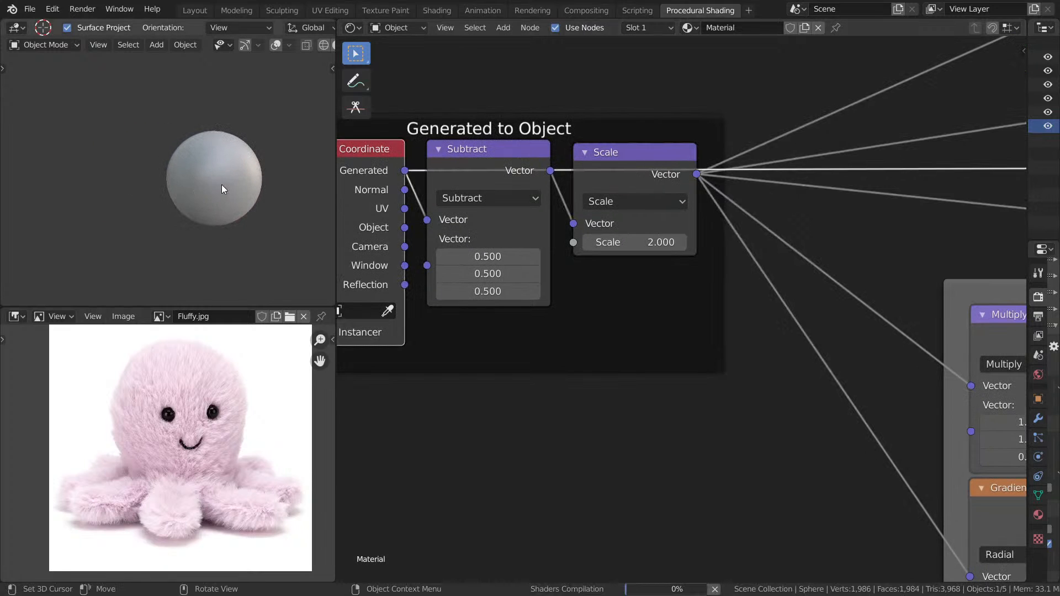
scroll(238, 186, "up", 3)
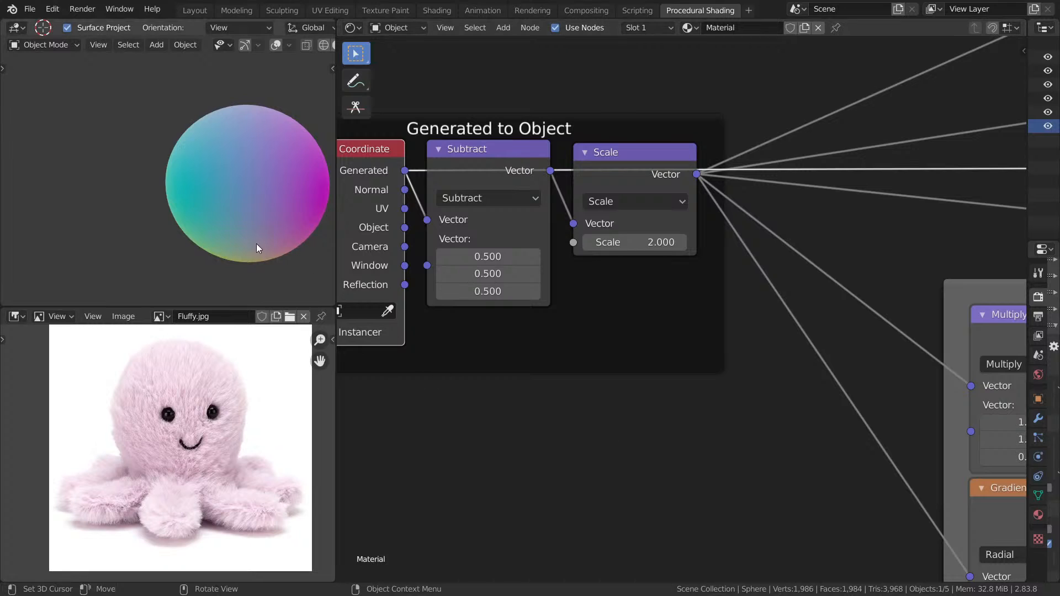
- Preview the Scale node of the Generated to Object frame on the sphere
middle_click_drag(256, 243, 189, 213)
left_click(618, 164, "ctrl+shift")
scroll(190, 212, "up", 2)
scroll(190, 212, "down", 9)
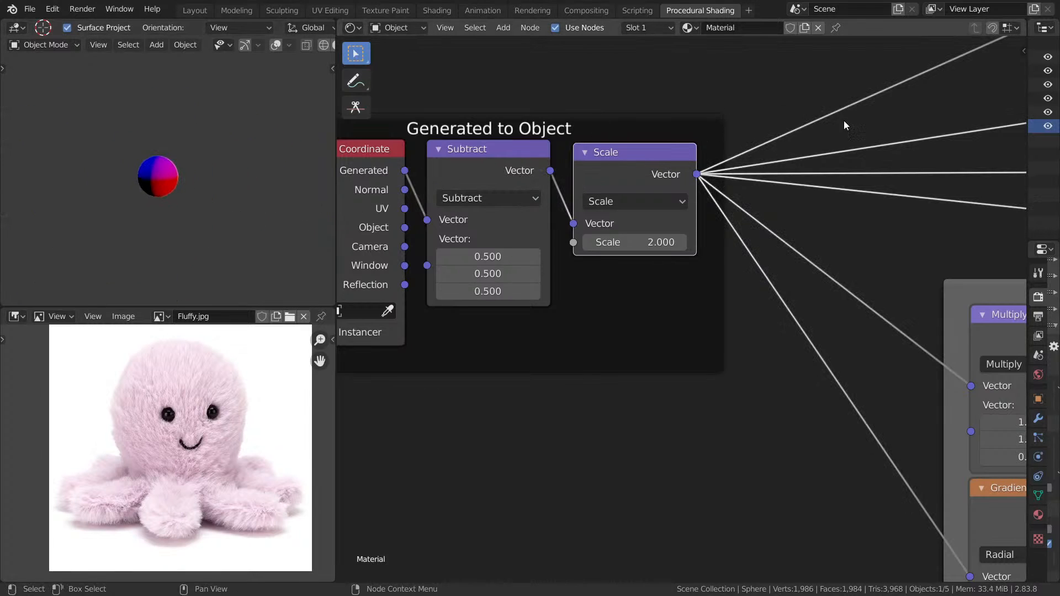
- Compare the face in the reference image with a preview of the Mirrored Coordinates frame's Combine XYZ node on the sphere
scroll(844, 125, "down", 6)
middle_click_drag(806, 146, 633, 225)
scroll(643, 203, "up", 2)
scroll(746, 150, "up", 2)
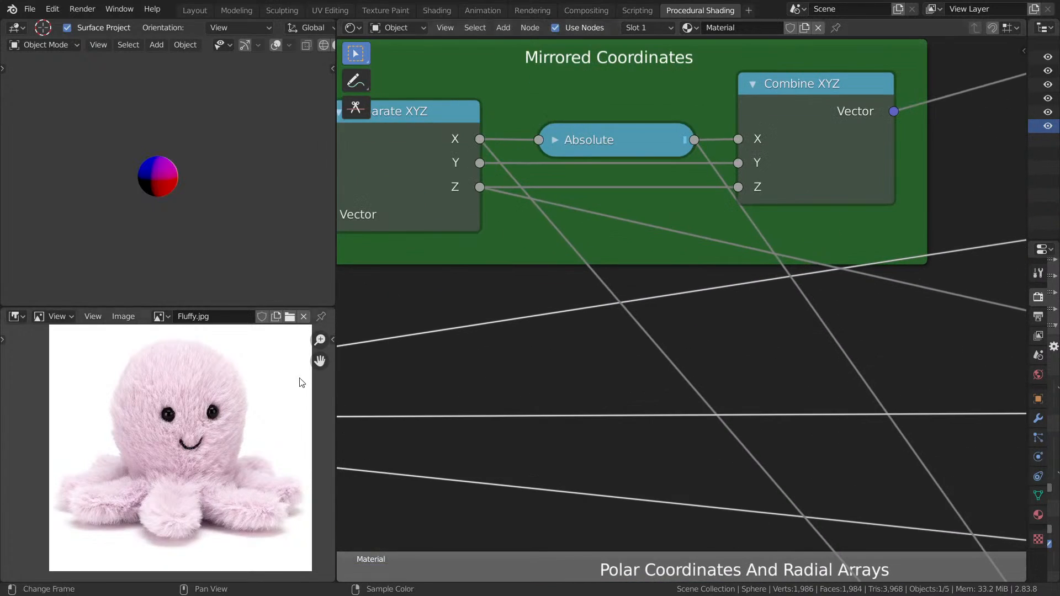
scroll(207, 420, "up", 6)
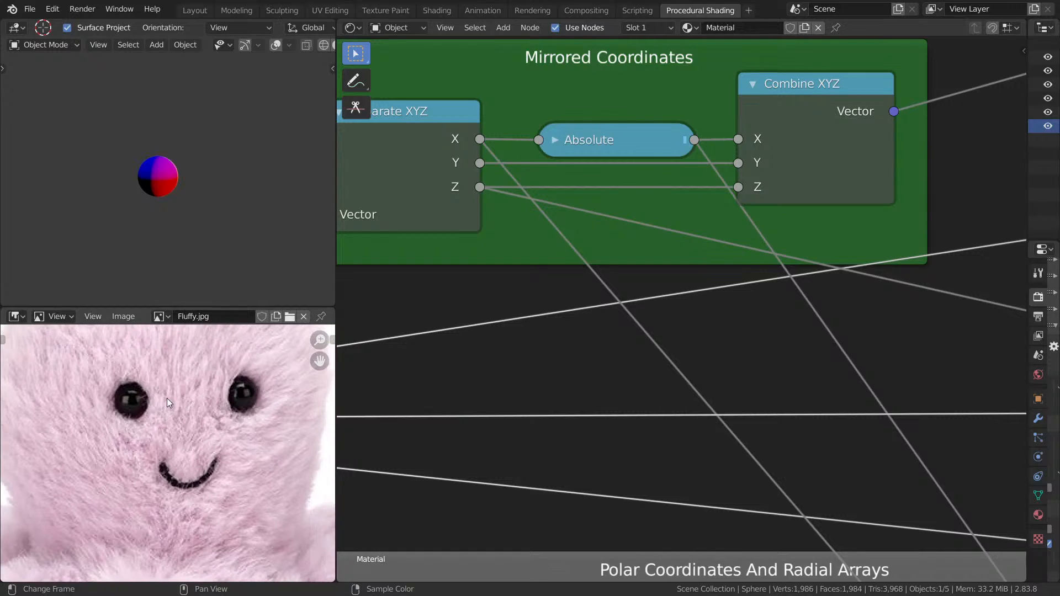
left_click(834, 99, "ctrl+shift")
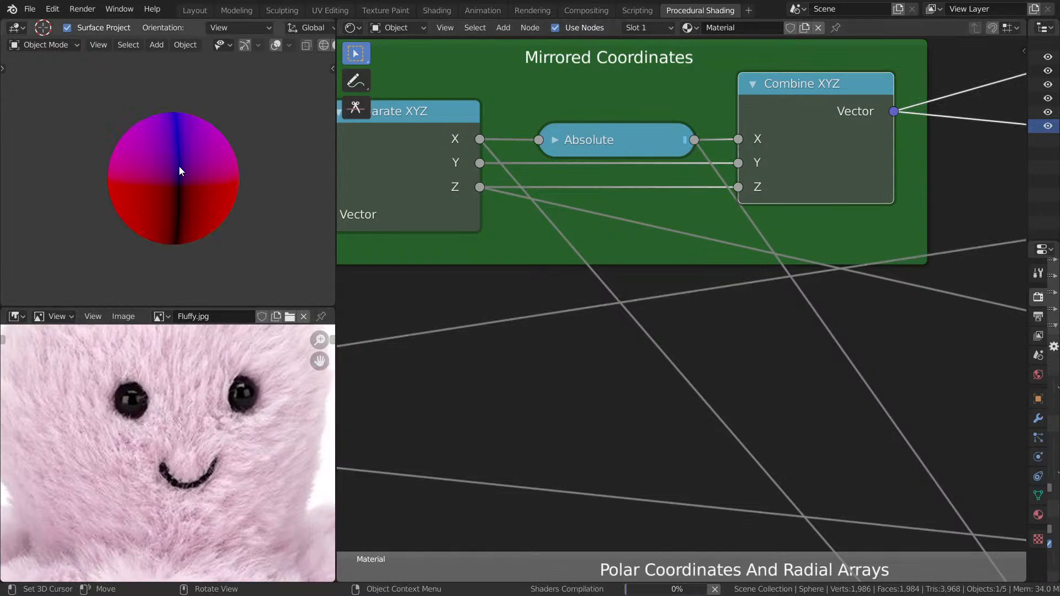
mouse_move(148, 165)
middle_mouse_down()
mouse_move(207, 172)
mouse_move(171, 176)
middle_mouse_up()
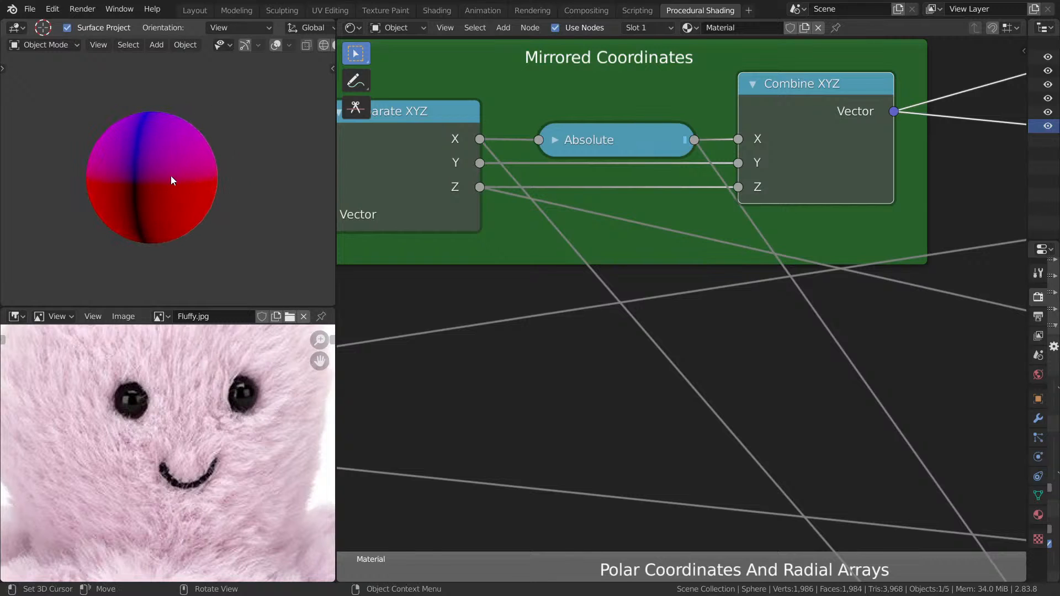
- Preview the Distance node of the eye frame on the sphere
scroll(700, 184, "down", 6)
middle_click_drag(916, 145, 836, 229)
middle_click_drag(897, 215, 470, 227)
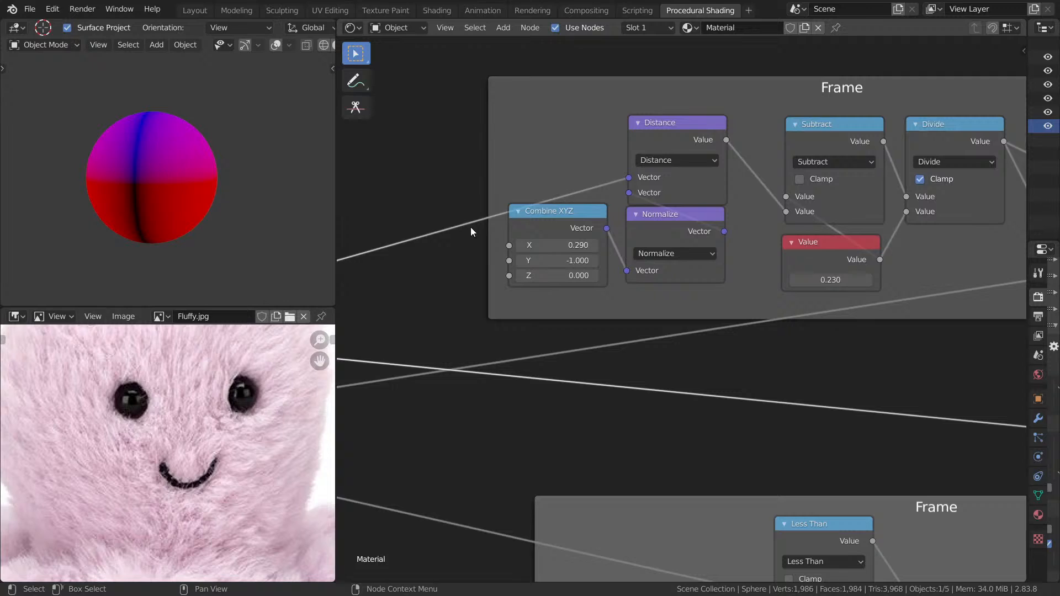
left_click(689, 139, "ctrl+shift")
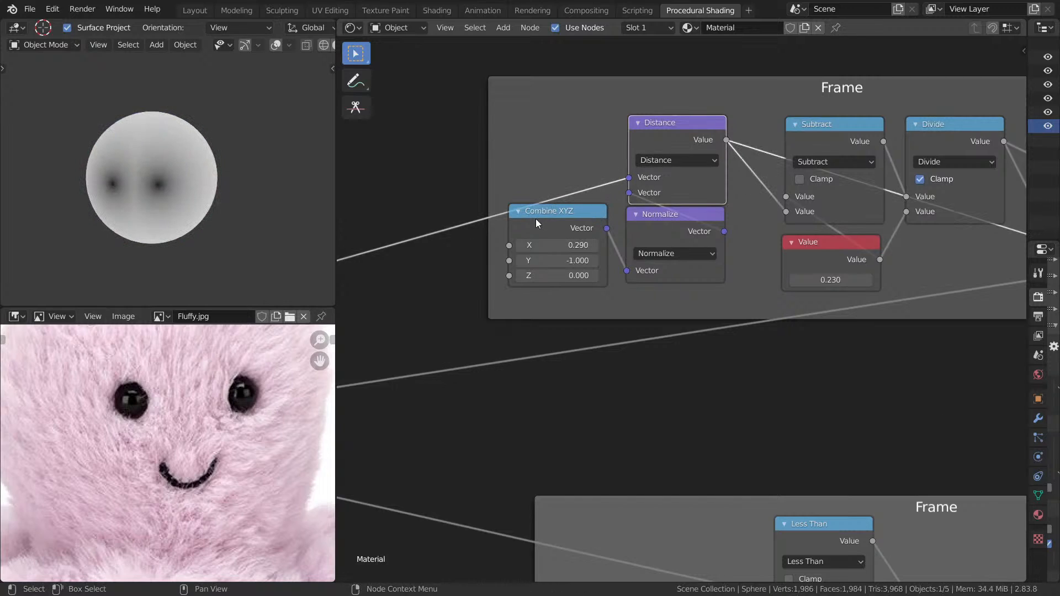
- Trace the link from the Mirrored Coordinates frame's Combine XYZ node to the Distance node in the eye frame
middle_click_drag(433, 208, 582, 156)
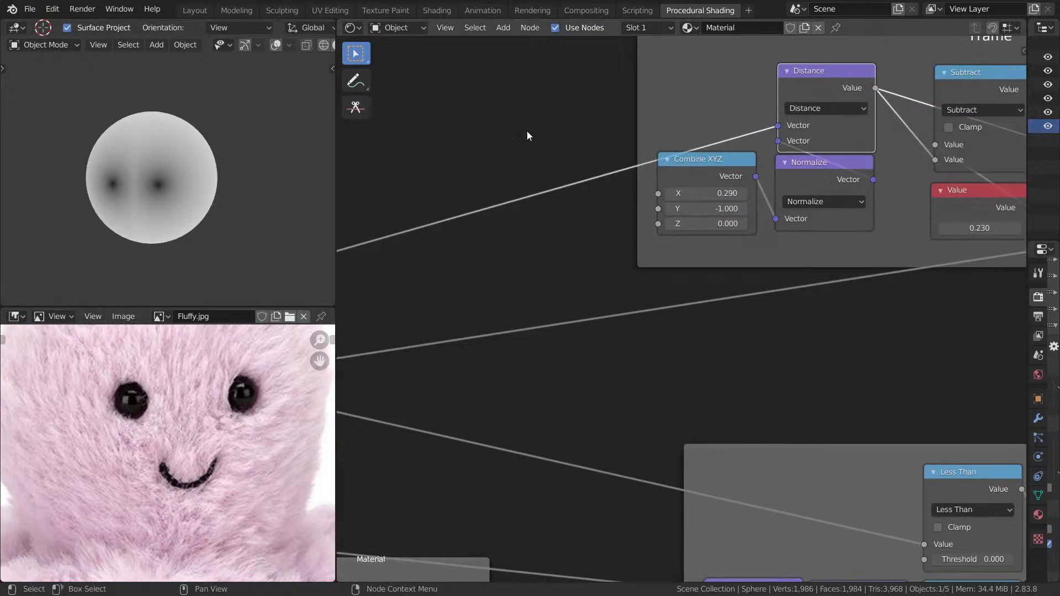
middle_click_drag(524, 129, 387, 194)
middle_click_drag(554, 149, 584, 144)
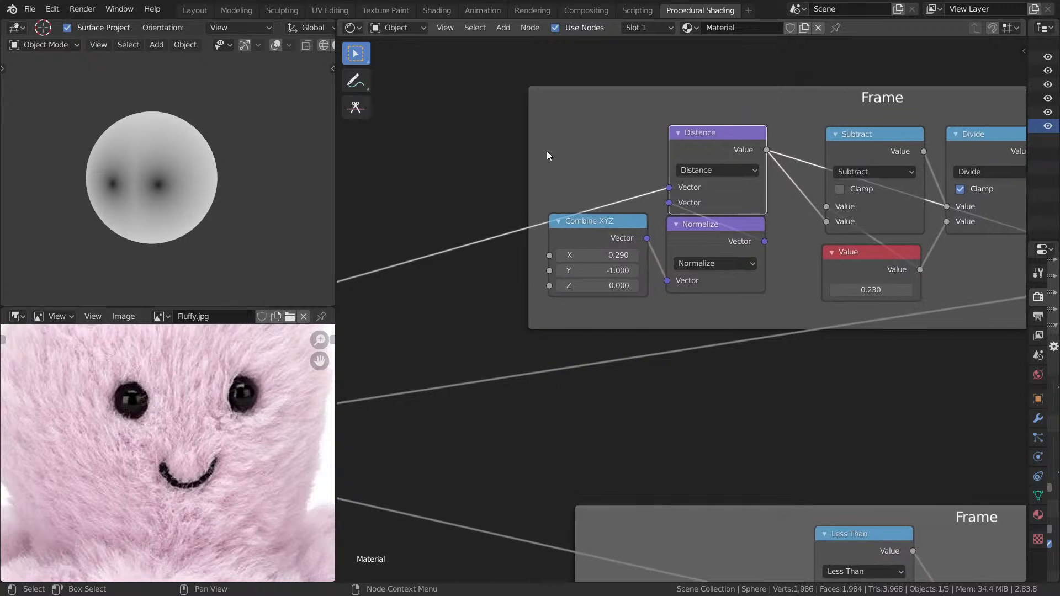
middle_click_drag(482, 155, 604, 172)
middle_click_drag(518, 185, 545, 180)
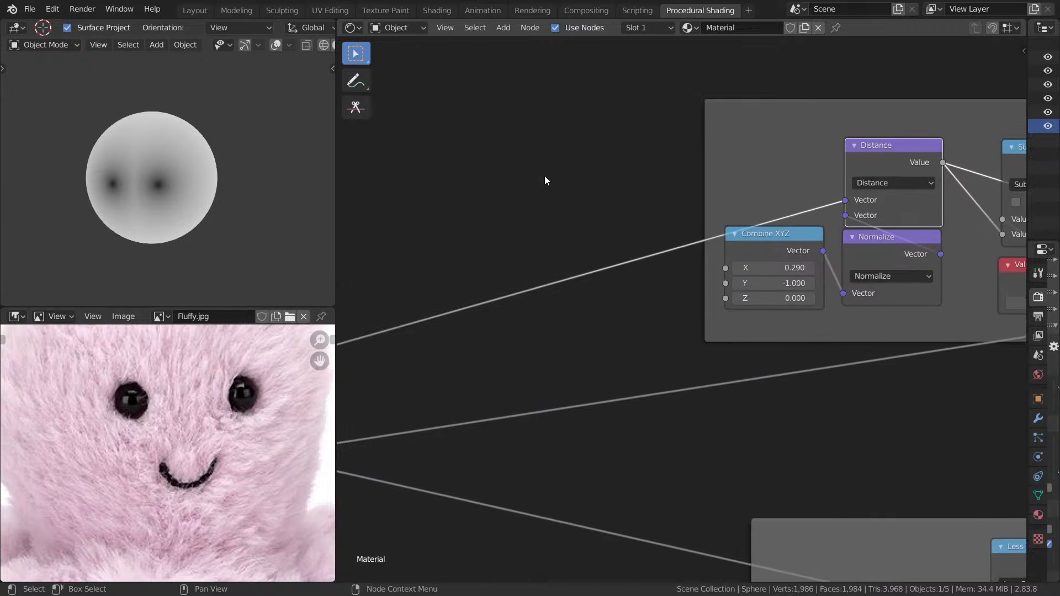
middle_click_drag(666, 242, 852, 177)
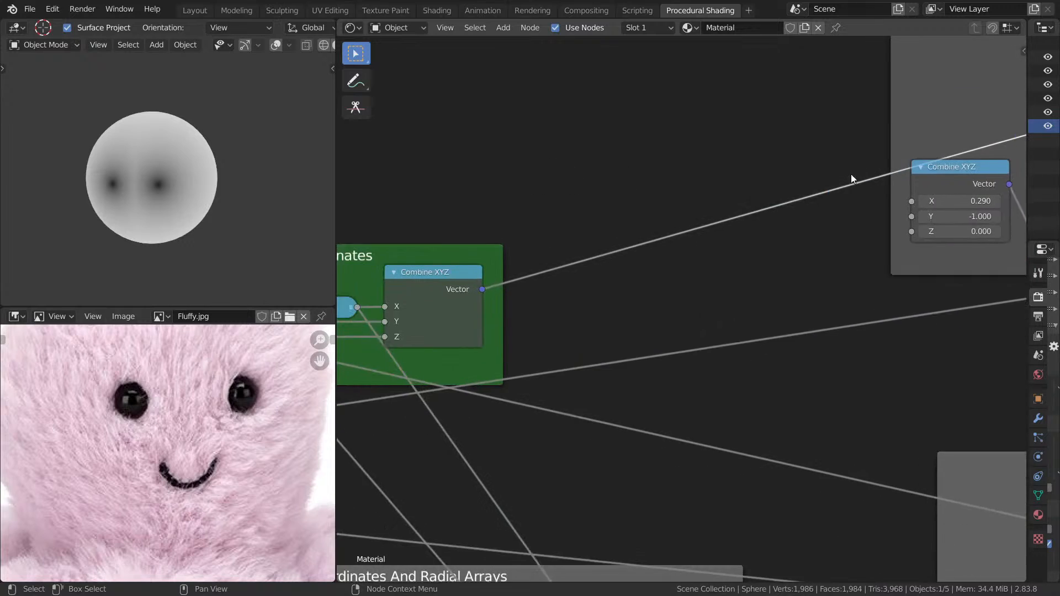
scroll(679, 248, "down", 5)
middle_click_drag(660, 243, 694, 207)
middle_click_drag(823, 173, 581, 225)
- Try other values in the eye frame's Combine XYZ node, undo the unwanted changes and leave Y at -0.760 with X at 0.290
scroll(730, 212, "up", 11)
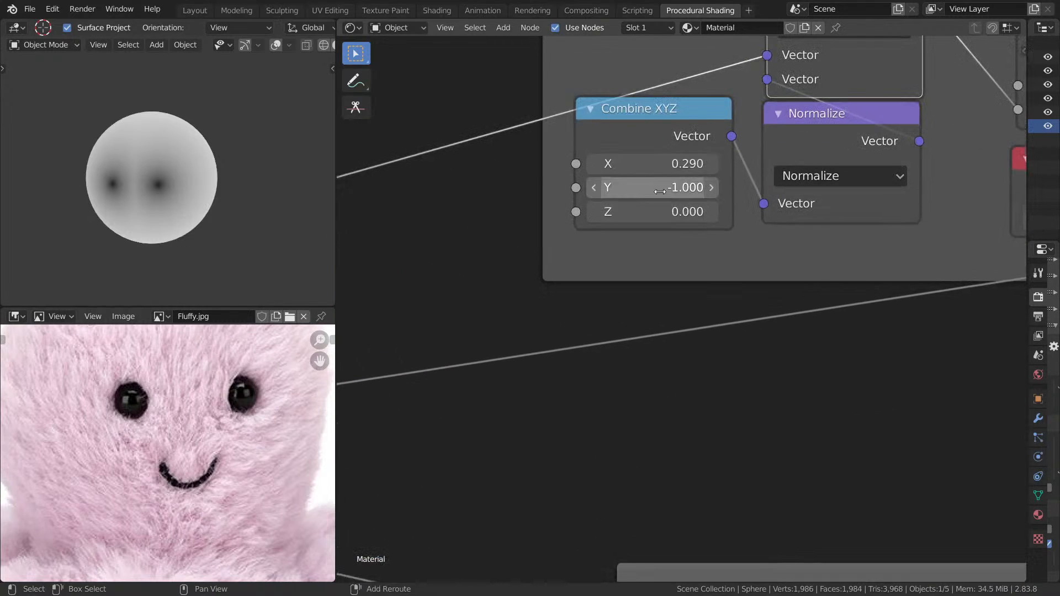
mouse_move(652, 163)
left_mouse_down()
mouse_move(635, 164)
mouse_move(669, 163)
mouse_move(635, 163)
mouse_move(654, 164)
mouse_move(670, 187)
mouse_move(659, 187)
mouse_move(668, 211)
mouse_move(685, 187)
mouse_move(657, 163)
mouse_move(621, 163)
left_mouse_up()
right_click(651, 163)
key("ctrl+z")
key("ctrl+z")
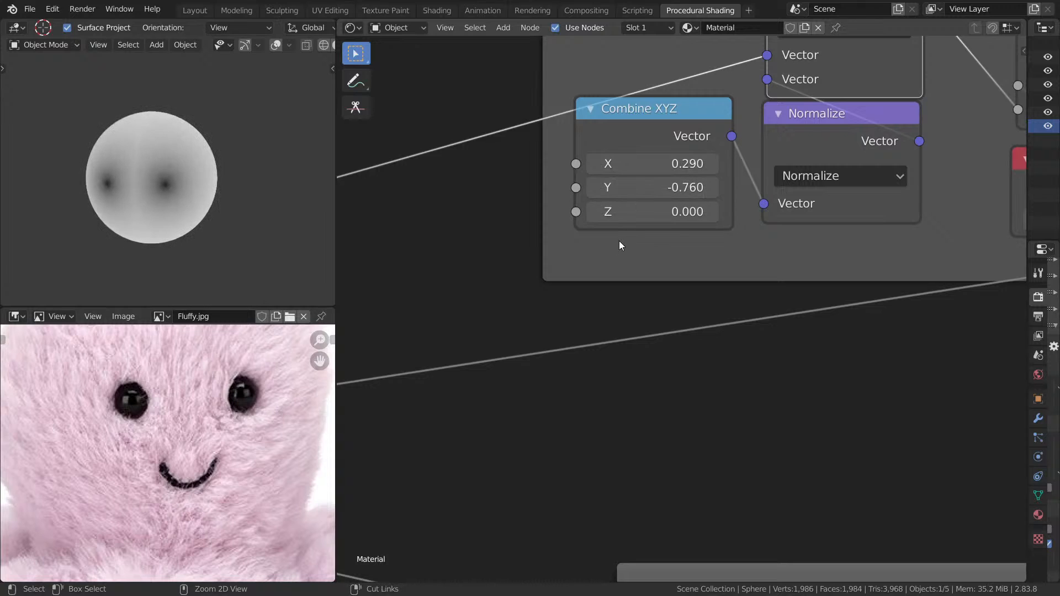
- Preview the eye frame's Subtract and Divide nodes in turn on the sphere to compare their eye spots
middle_click_drag(430, 202, 191, 247)
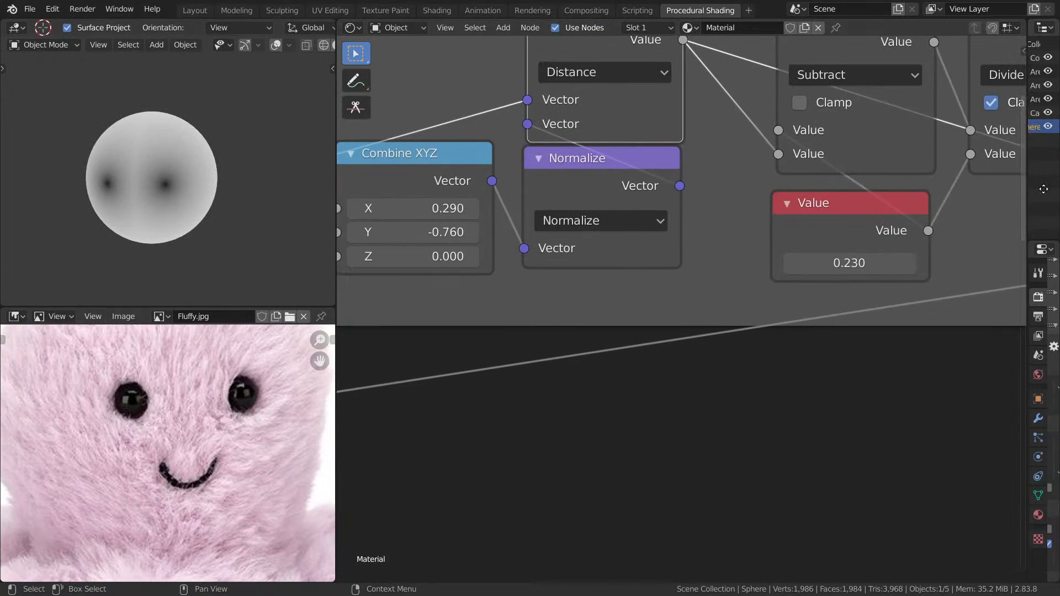
middle_click_drag(1043, 189, 749, 228)
left_click(737, 136, "ctrl+shift")
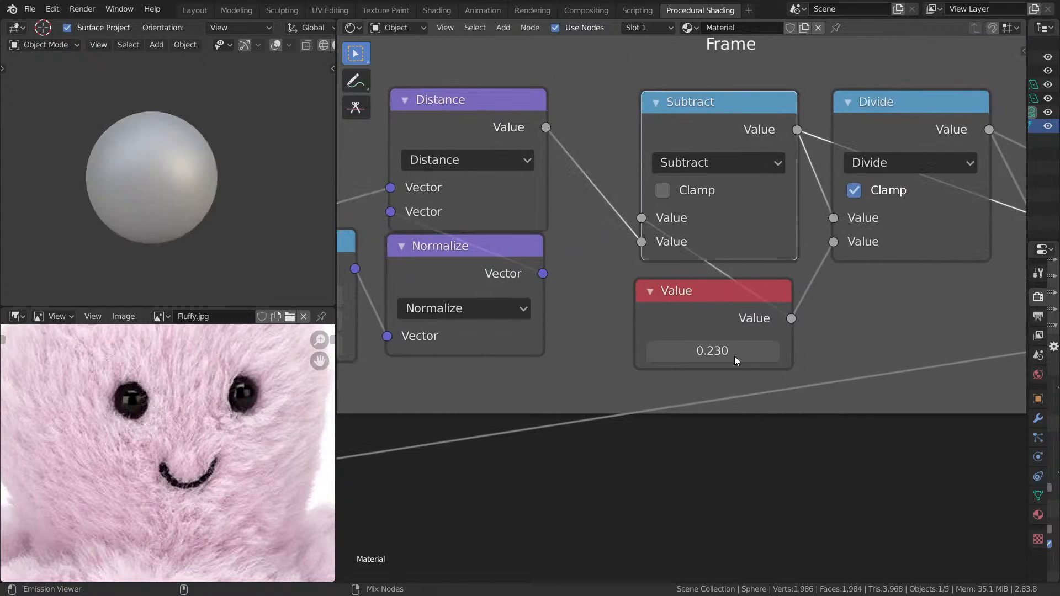
scroll(154, 190, "up", 3)
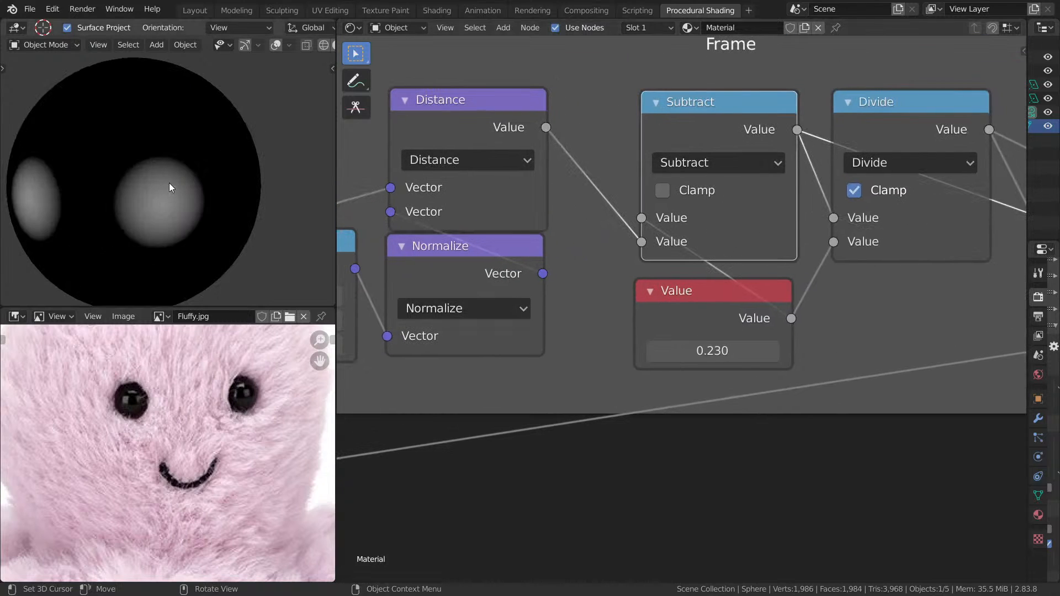
left_click(844, 138, "ctrl+shift")
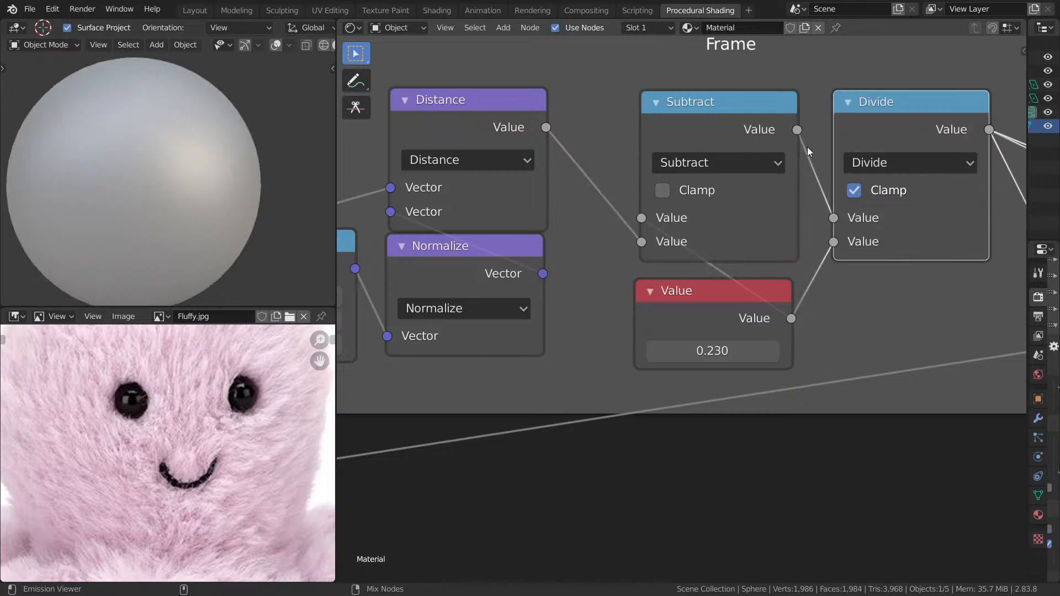
left_click(729, 136, "ctrl+shift")
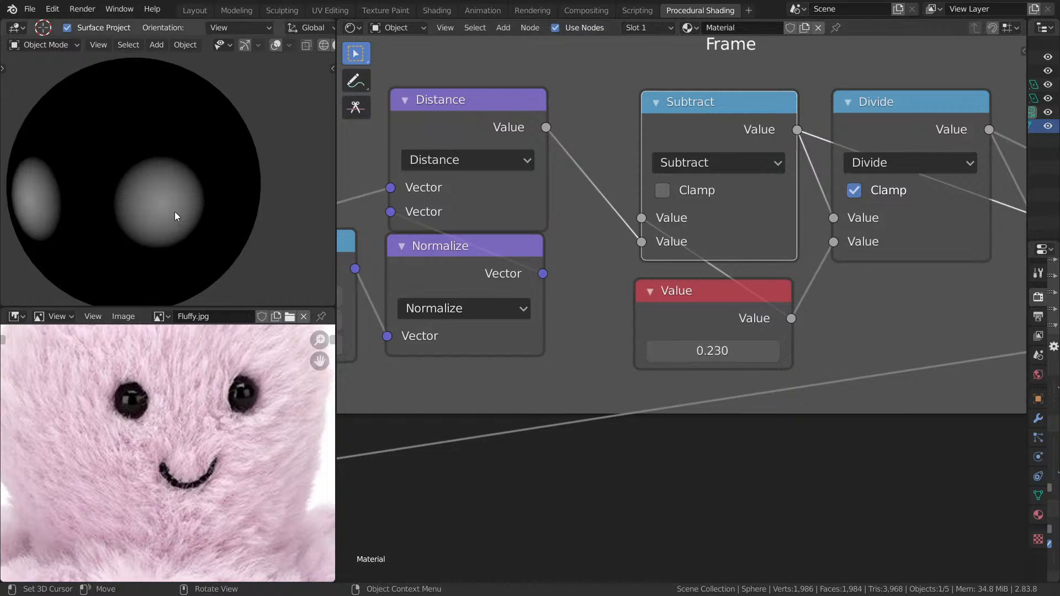
left_click(887, 135, "ctrl+shift")
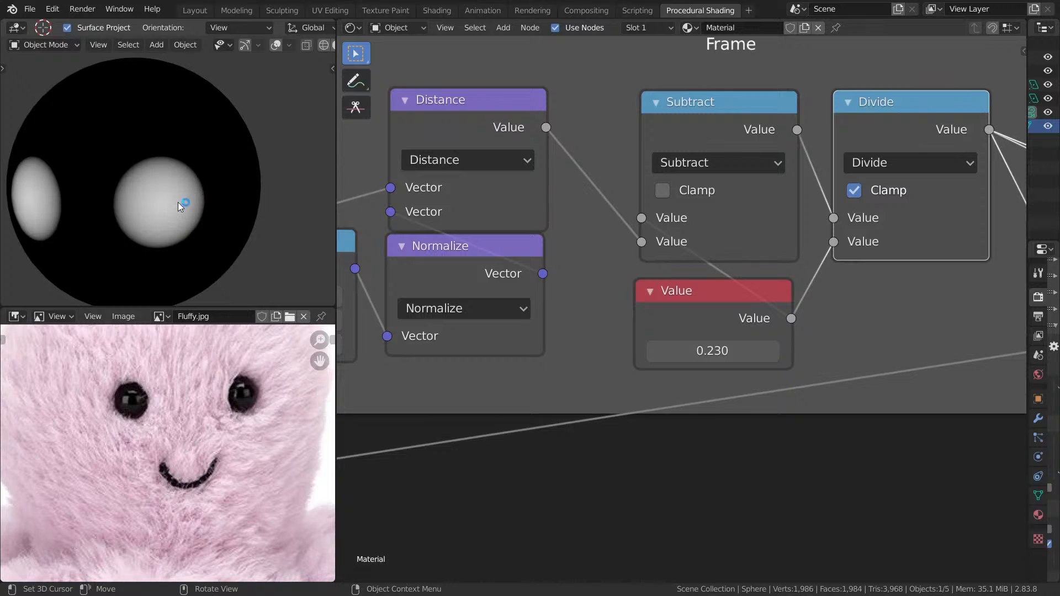
- Preview the Eye Mask node on the sphere and move it slightly up, away from the Scale node
middle_click_drag(731, 173, 471, 226)
middle_click_drag(788, 179, 569, 212)
left_click(685, 191, "ctrl+shift")
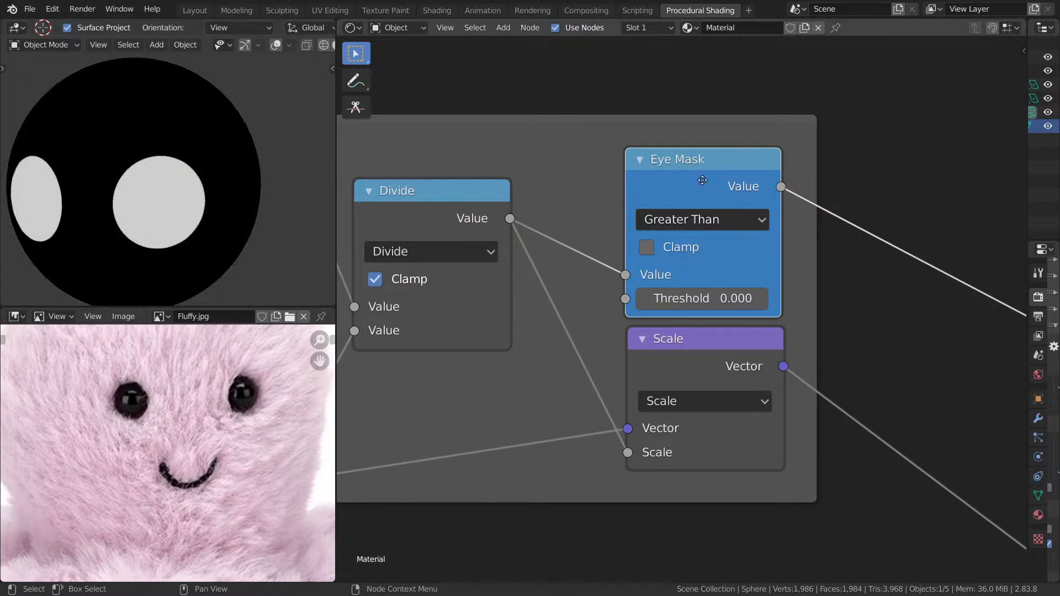
left_click_drag(701, 180, 706, 161)
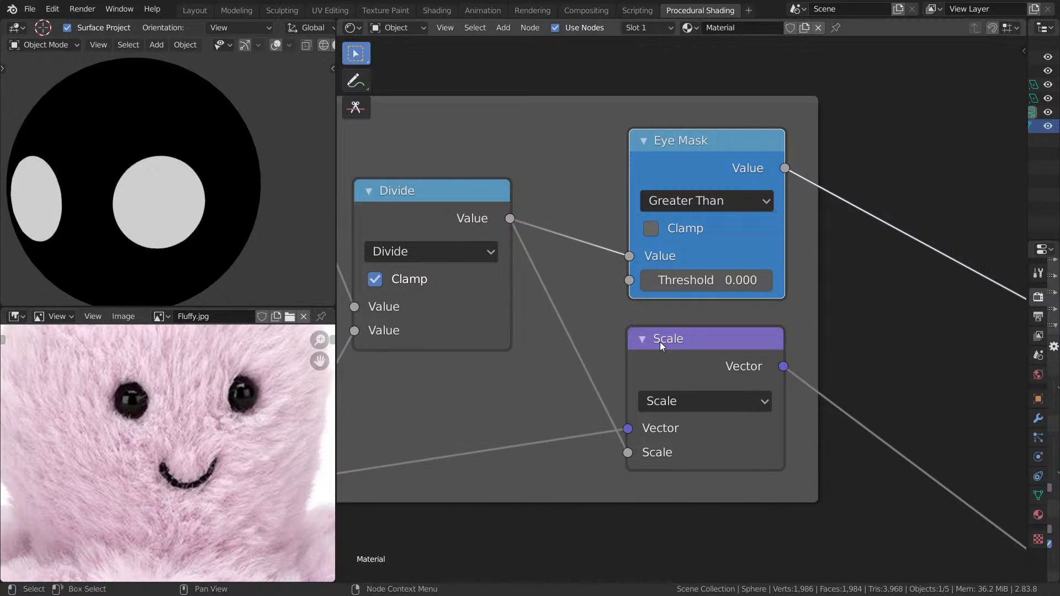
- Preview the eye frame's Scale node and connect its Vector output directly to the Material Output's Displacement in place of the Add node
left_click(703, 362, "ctrl+shift")
scroll(759, 312, "down", 4)
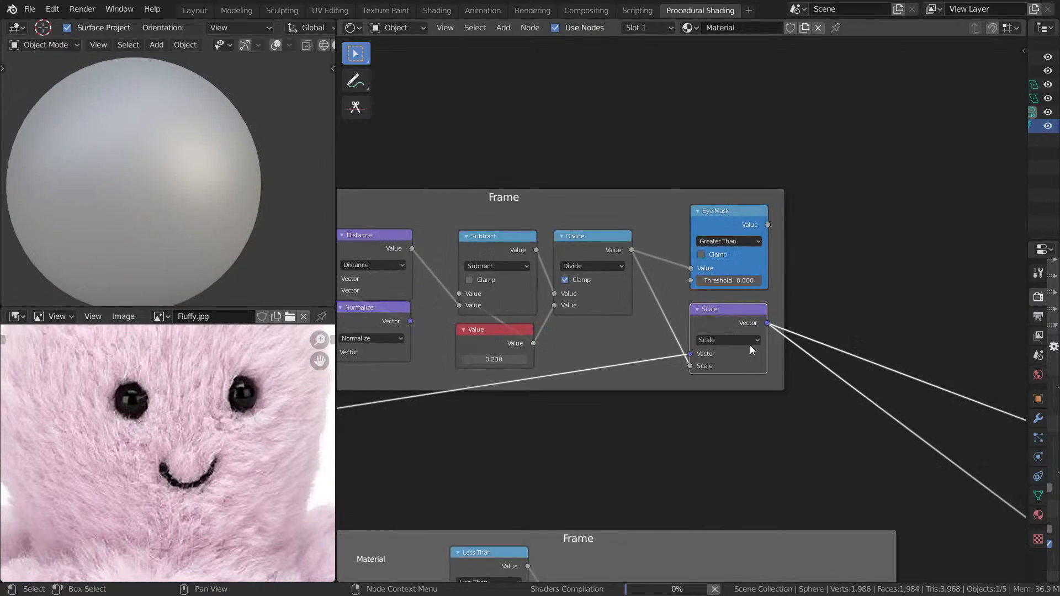
middle_click_drag(759, 312, 407, 265)
scroll(525, 290, "down", 1)
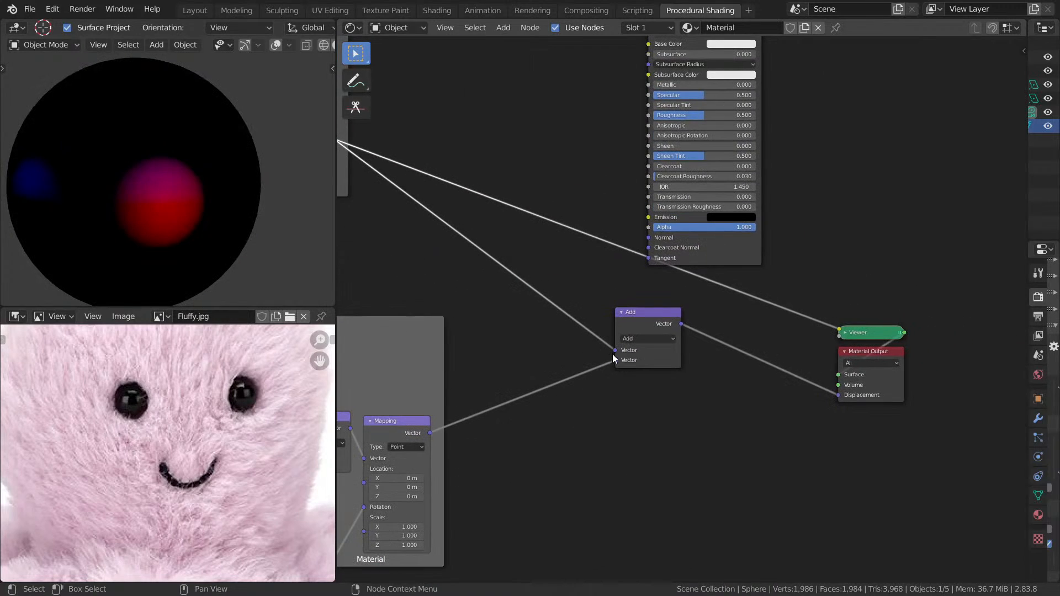
left_click_drag(615, 351, 844, 396)
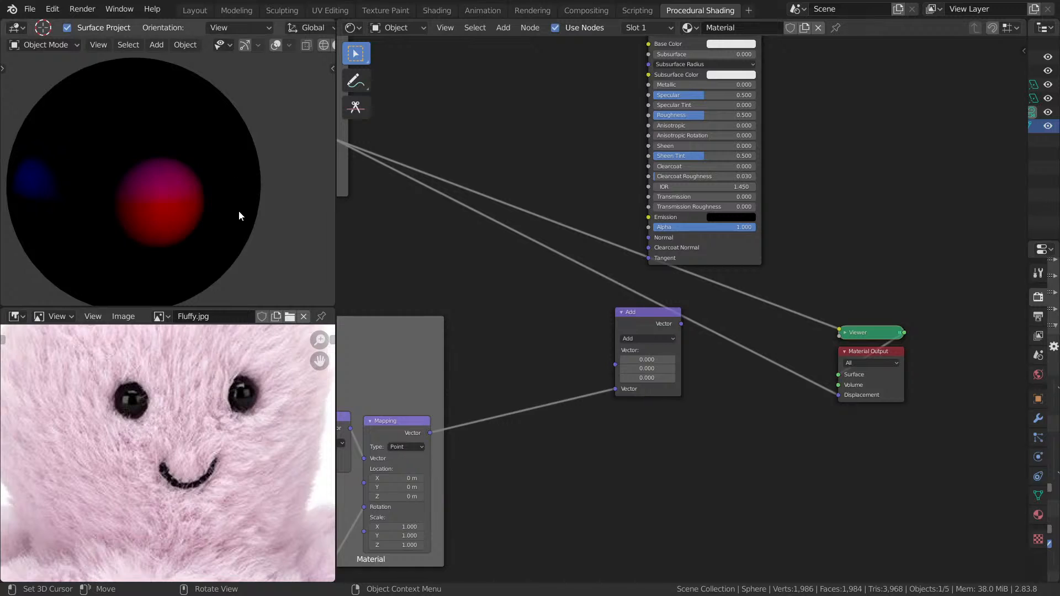
- Switch the 3D viewport to Rendered shading and view the whole displaced sphere
key("z")
left_click(238, 126)
scroll(232, 113, "down", 7)
mouse_move(201, 192)
middle_mouse_down()
mouse_move(155, 243)
mouse_move(217, 253)
middle_mouse_up()
scroll(514, 184, "down", 1)
- Move the eye frame's Scale node aside and add a Math node for the link from Divide to its Scale input
middle_click_drag(514, 183, 811, 329)
scroll(723, 224, "up", 8)
scroll(811, 329, "down", 2)
left_click_drag(615, 249, 703, 261)
key("shift+a")
left_click(566, 268)
type("math")
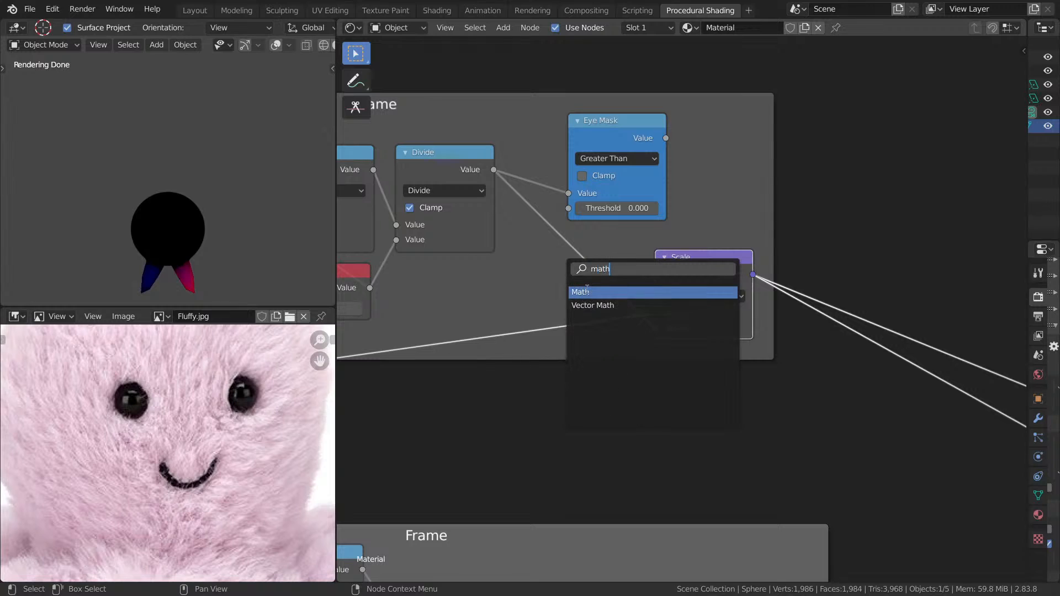
key("Return")
- Insert the Math node between Divide and Scale, set it to Multiply with a value of 0.340, and check the eyes in a maximized viewport
left_click(581, 274)
left_click(581, 273)
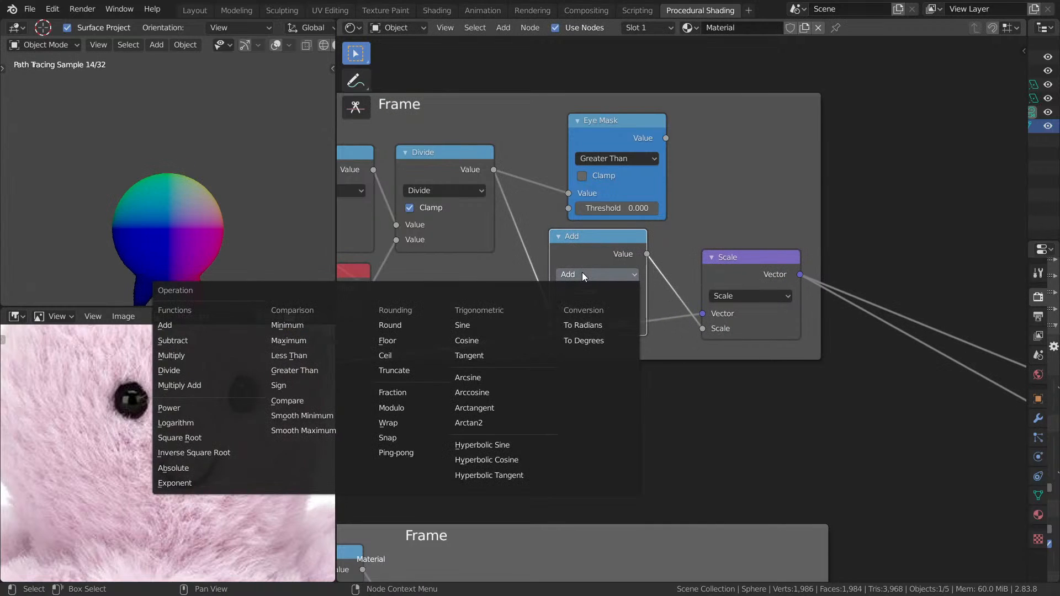
key("m")
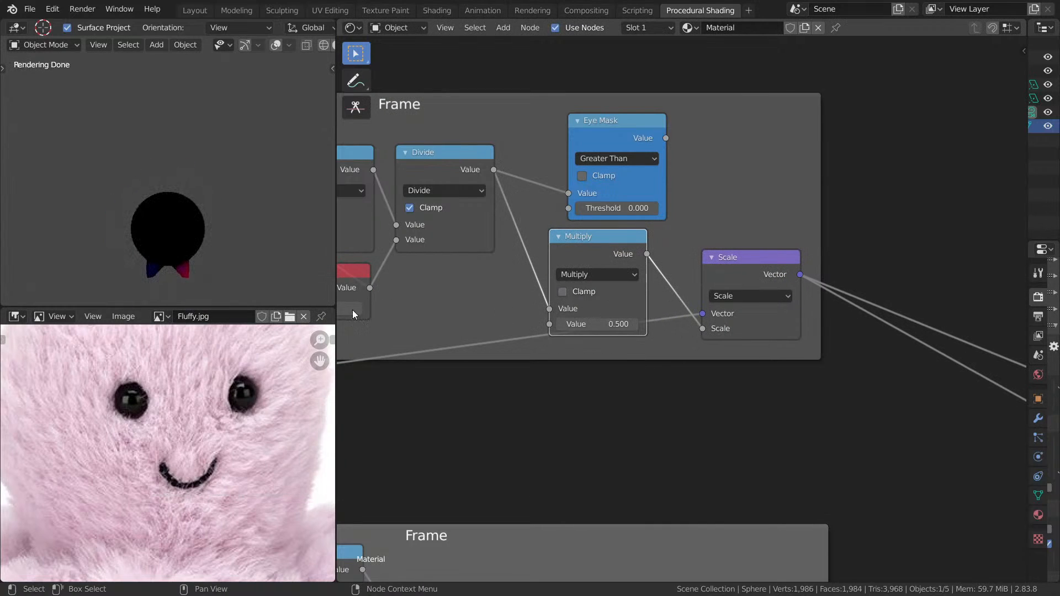
left_click_drag(598, 326, 569, 325)
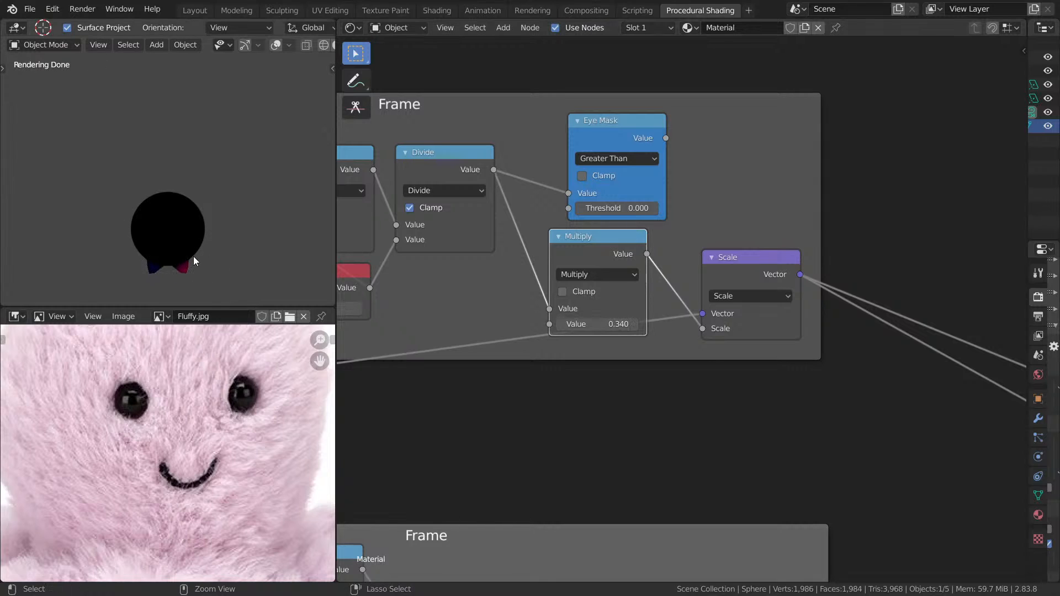
key("ctrl+space")
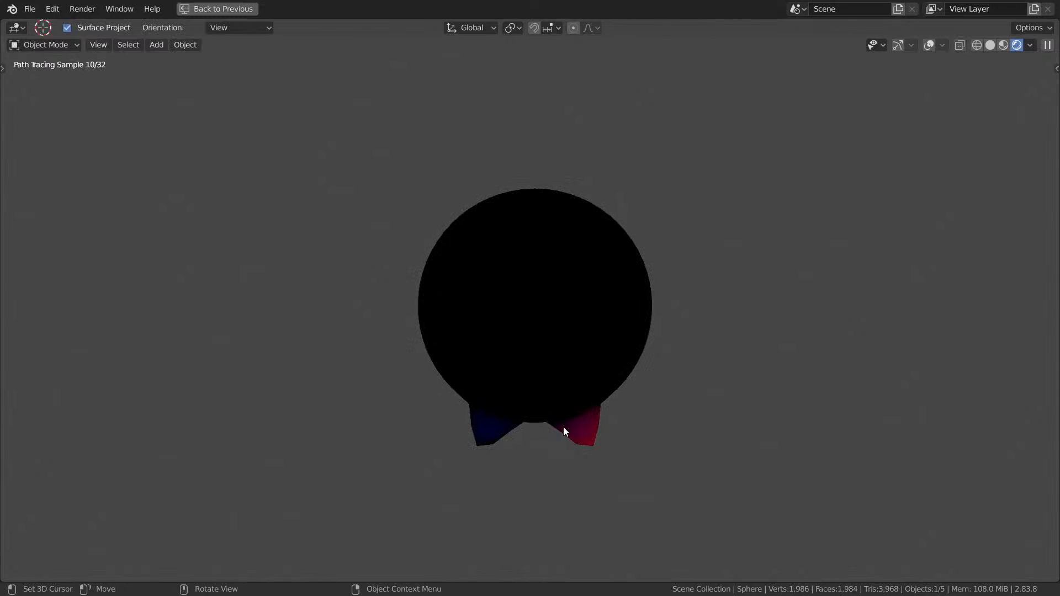
key("ctrl+space")
left_click(511, 278, "shift")
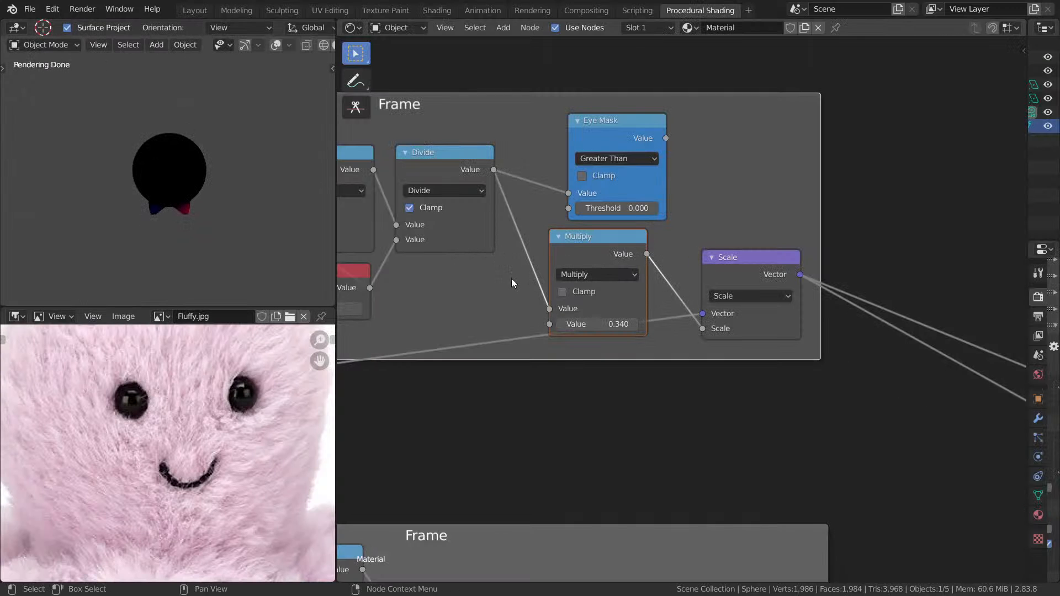
left_click(505, 279, "shift")
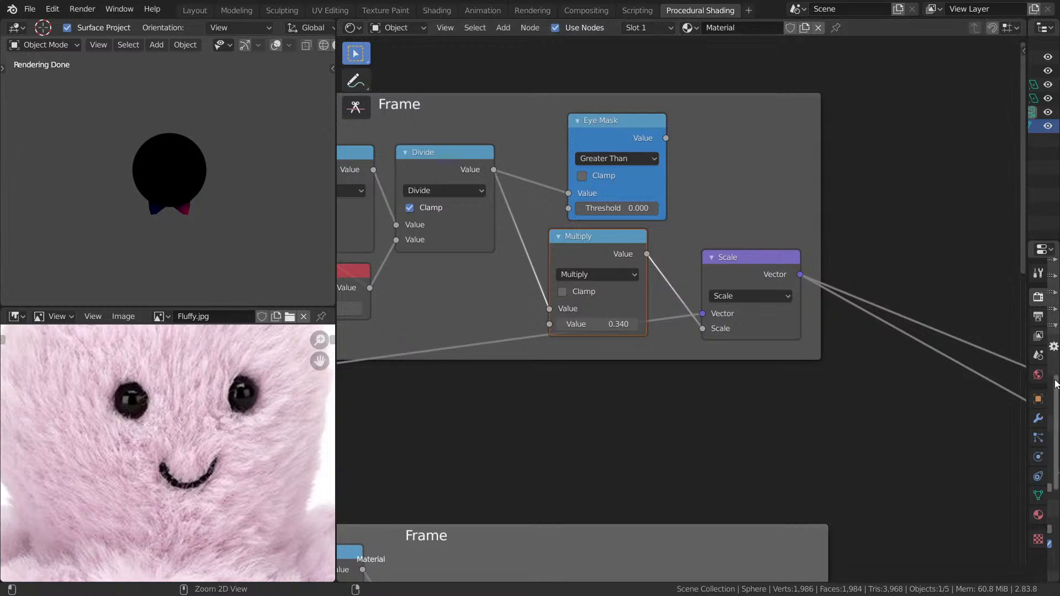
- Enable Adaptive subdivision on the sphere's Subdivision modifier and refresh the rendered viewport by entering and leaving Edit Mode
key("ctrl+space")
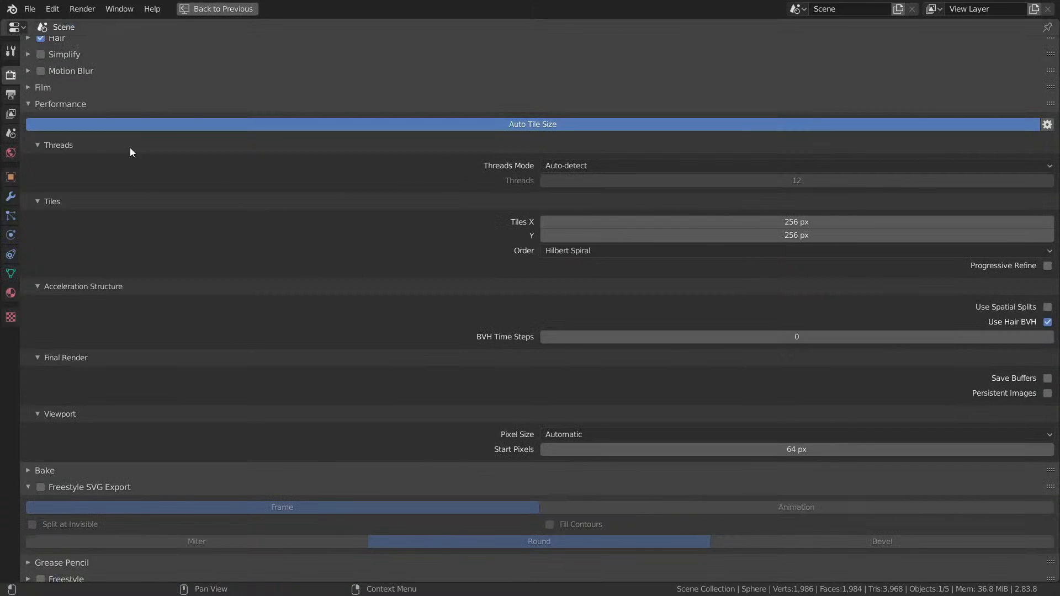
left_click(11, 196)
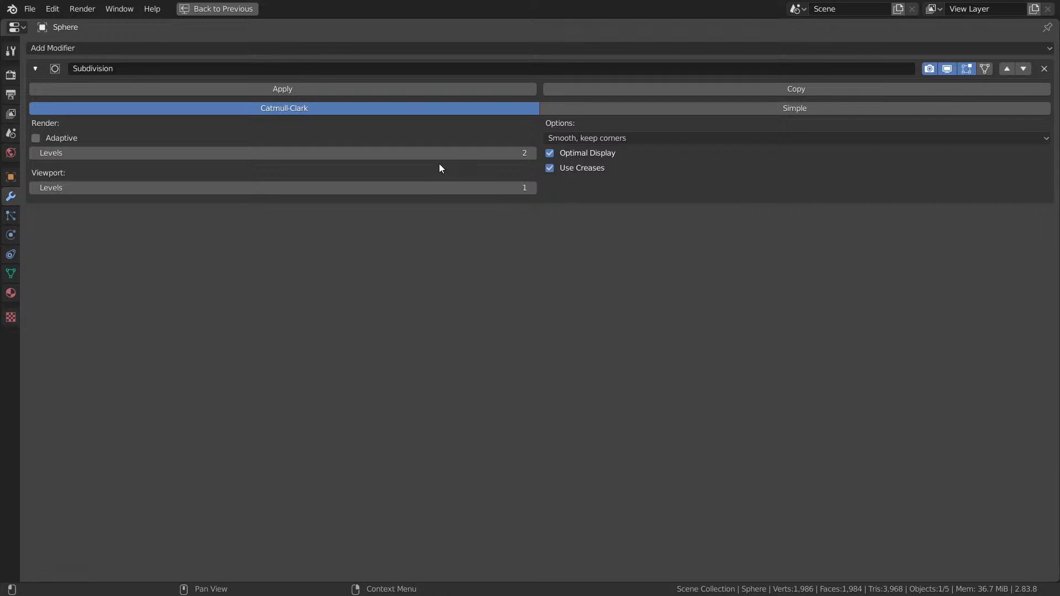
left_click(36, 138)
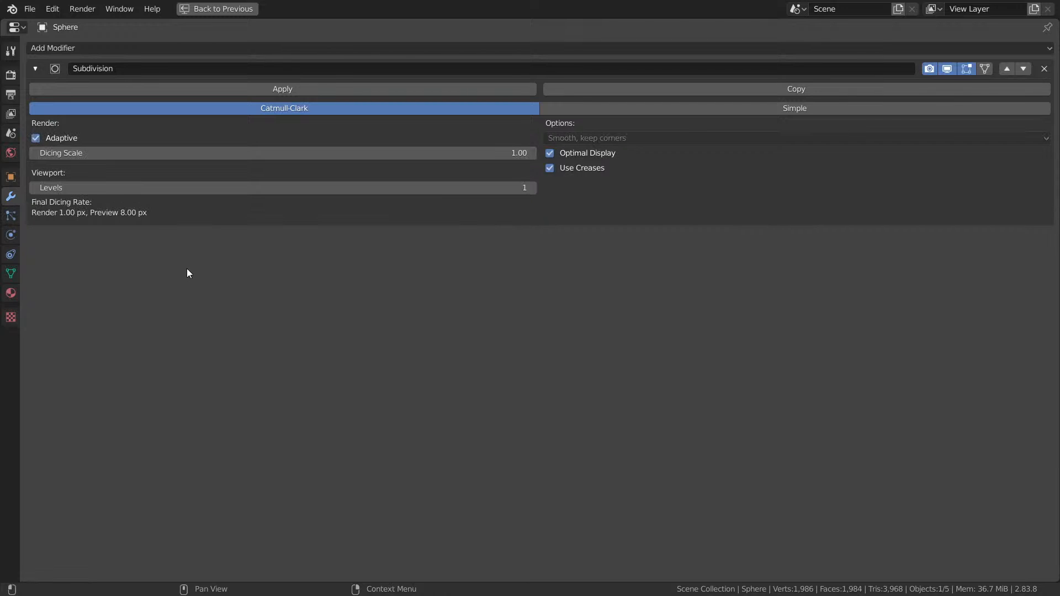
key("ctrl+space")
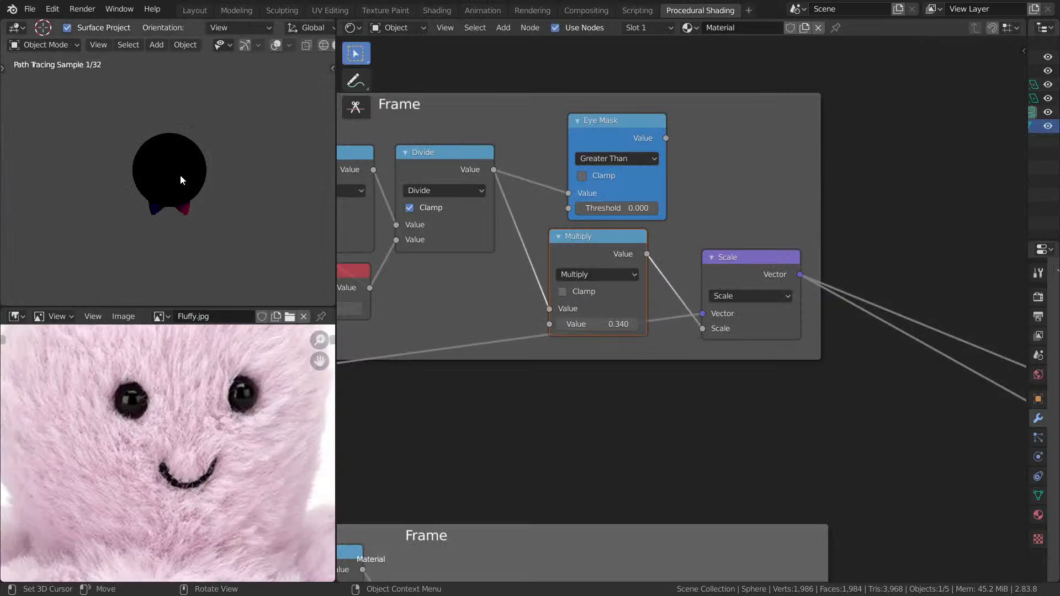
key("ctrl+space")
key("Tab")
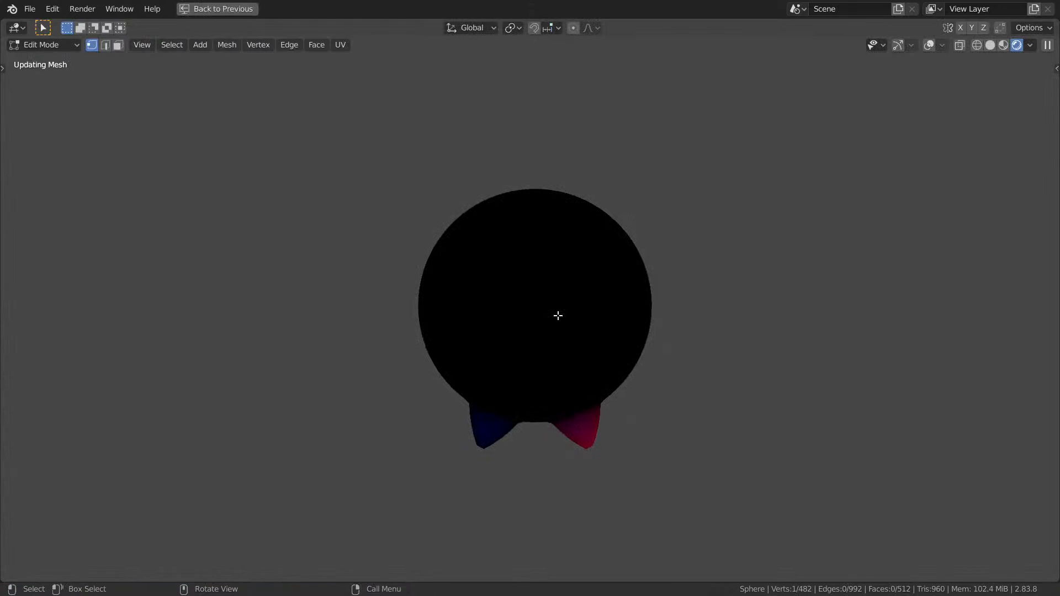
key("Tab")
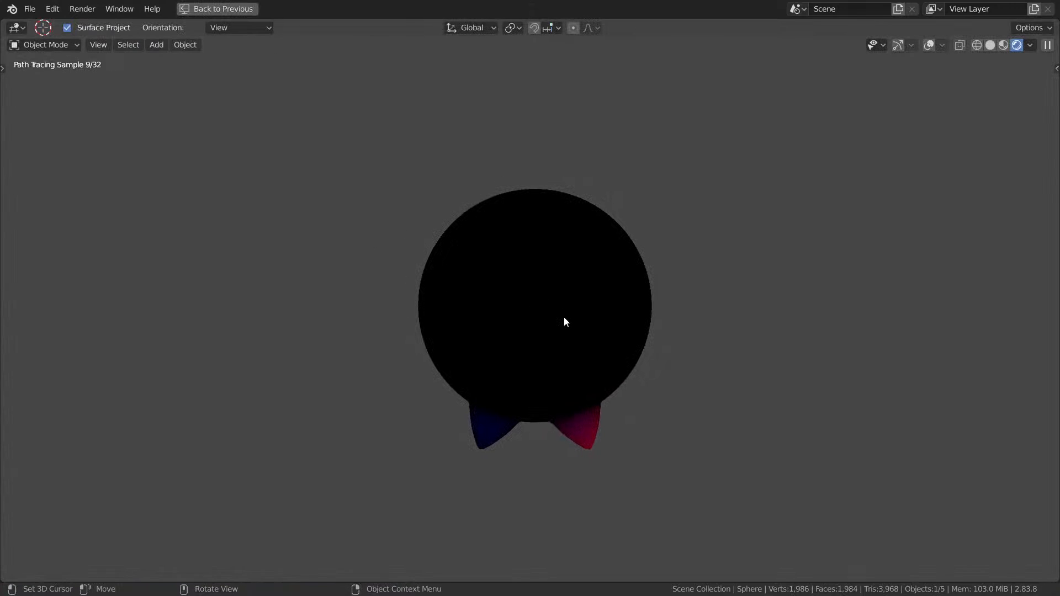
key("ctrl+space")
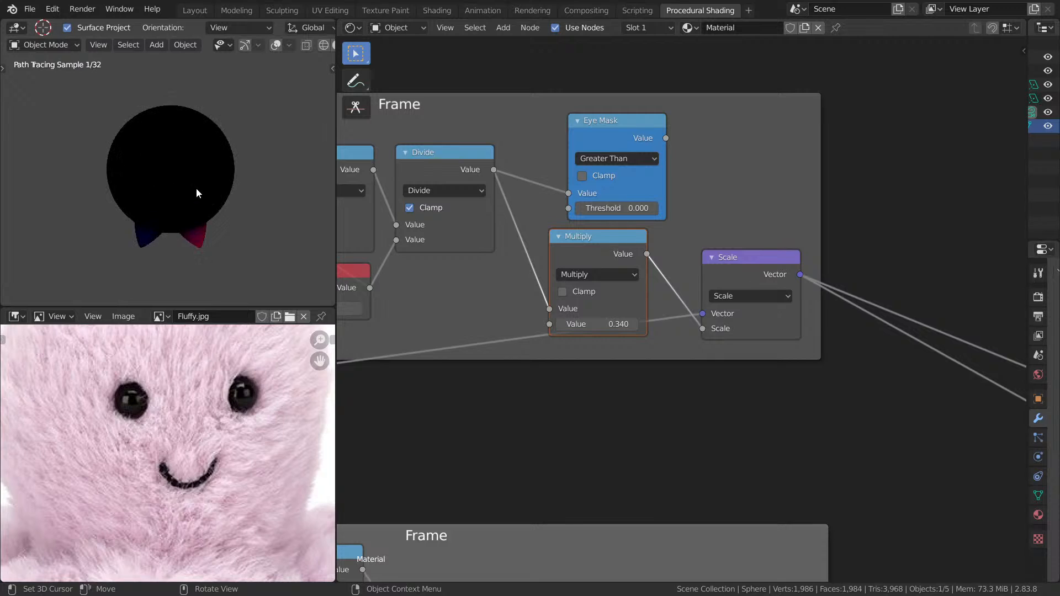
- Move the Eye Mask, Scale and Multiply nodes away from Divide to make room for another node
scroll(199, 191, "up", 3)
scroll(574, 110, "up", 2)
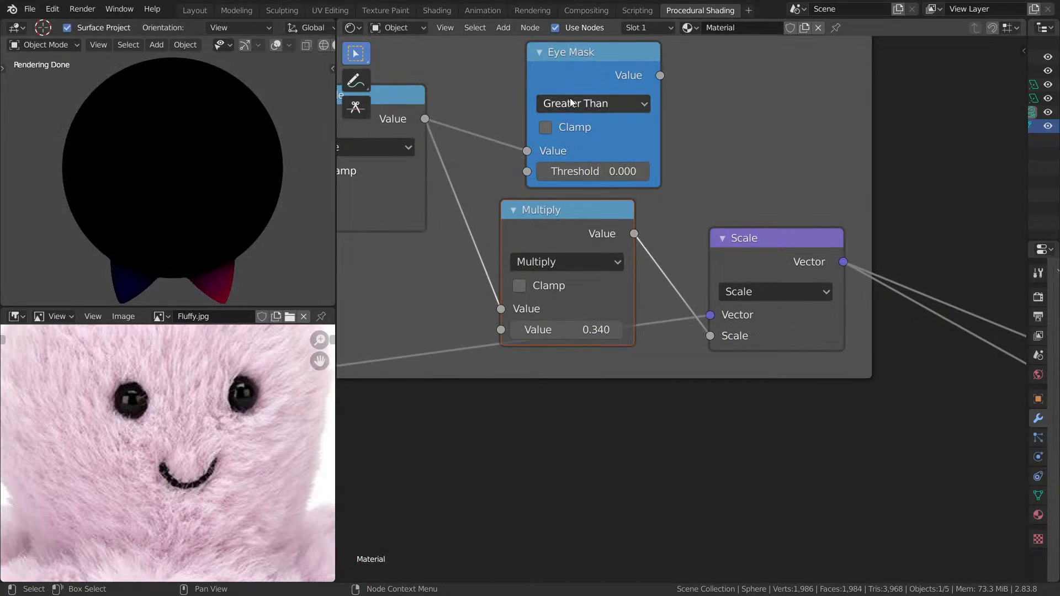
left_click_drag(608, 63, 724, 572)
left_click_drag(795, 247, 907, 248)
left_click_drag(530, 250, 662, 250)
key("shift+a")
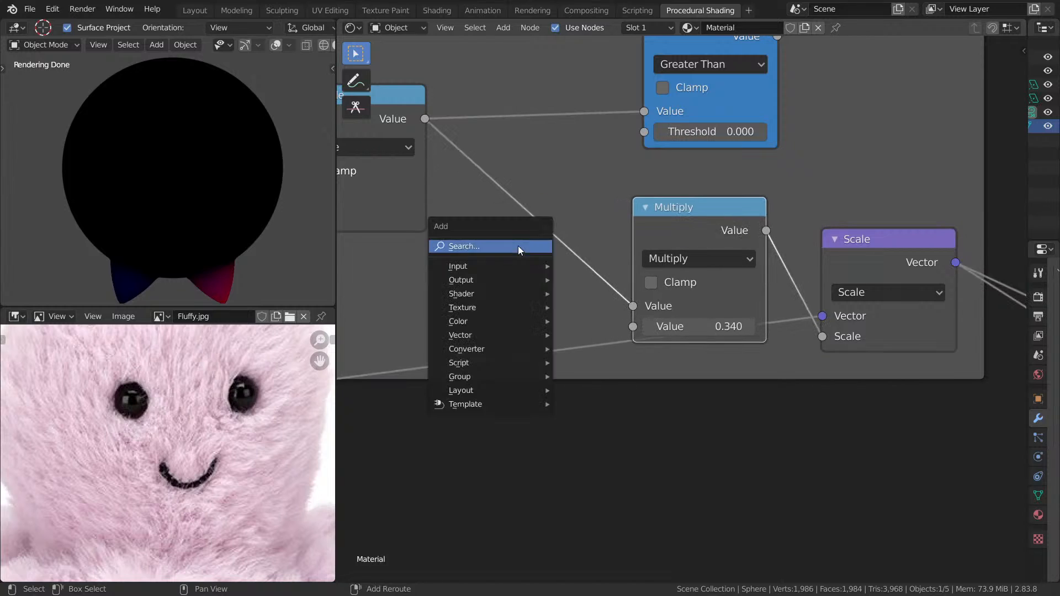
left_click(519, 250)
type("math")
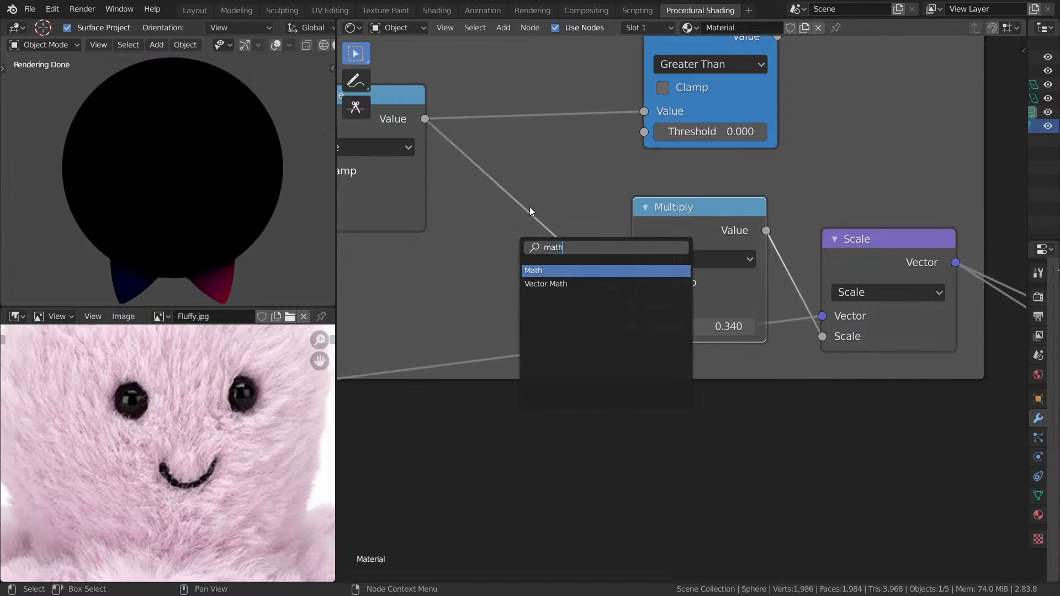
left_click(529, 207)
key("shift+a")
left_click(531, 207)
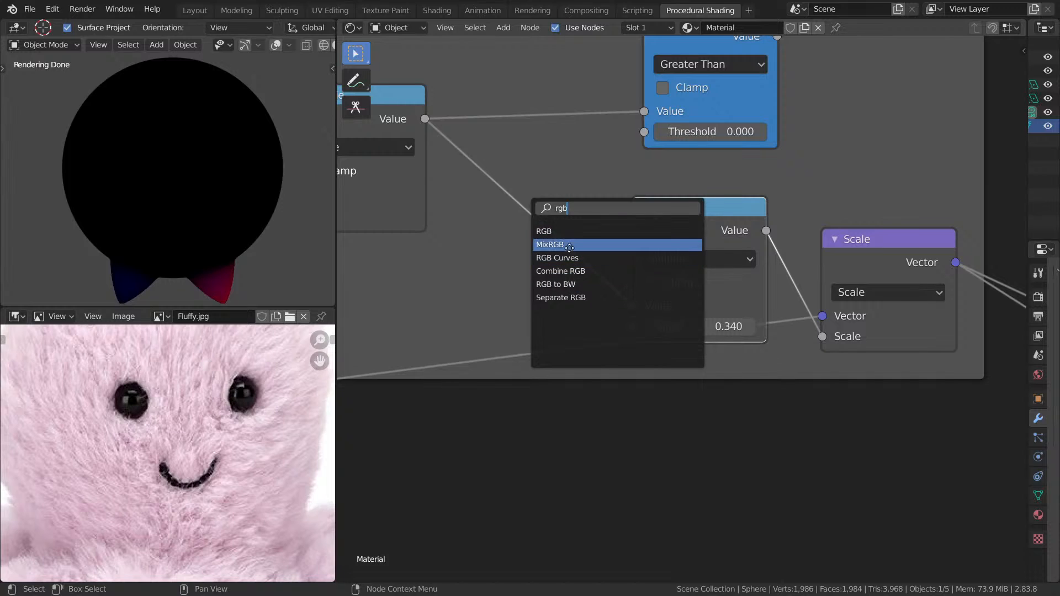
left_click(569, 247)
right_click(563, 250)
- Add an RGB Curves node and insert it on the link between Divide and Multiply in the eye frame
key("shift+a")
key("s")
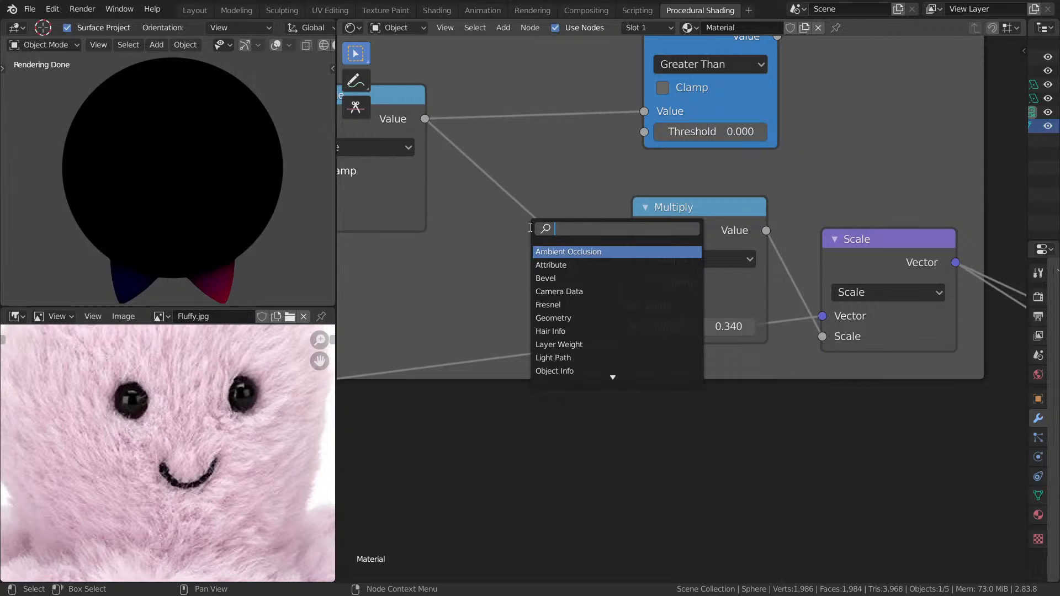
type("rgb")
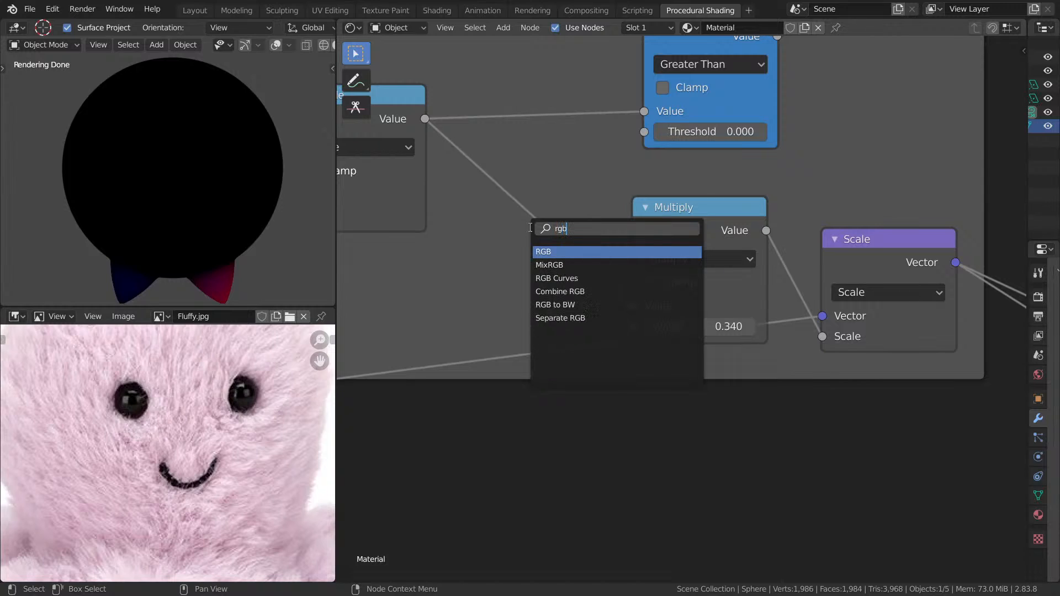
left_click(596, 277)
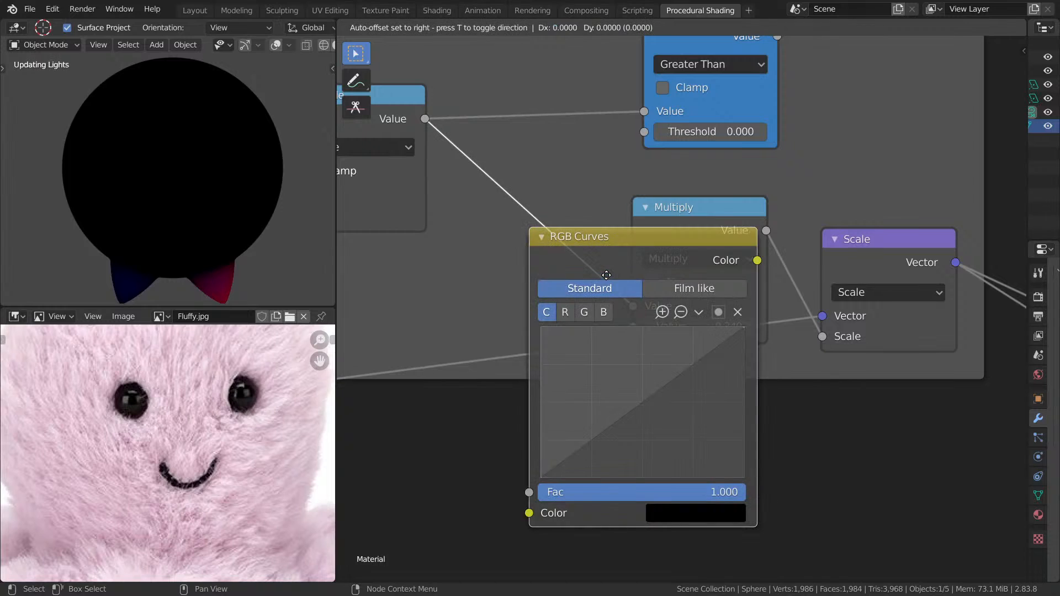
left_click(586, 250)
- Shape the RGB Curves into a rounded arc with a point at about X 0.326, Y 0.675 and the end point at Y 0.845
left_click_drag(609, 345, 546, 293)
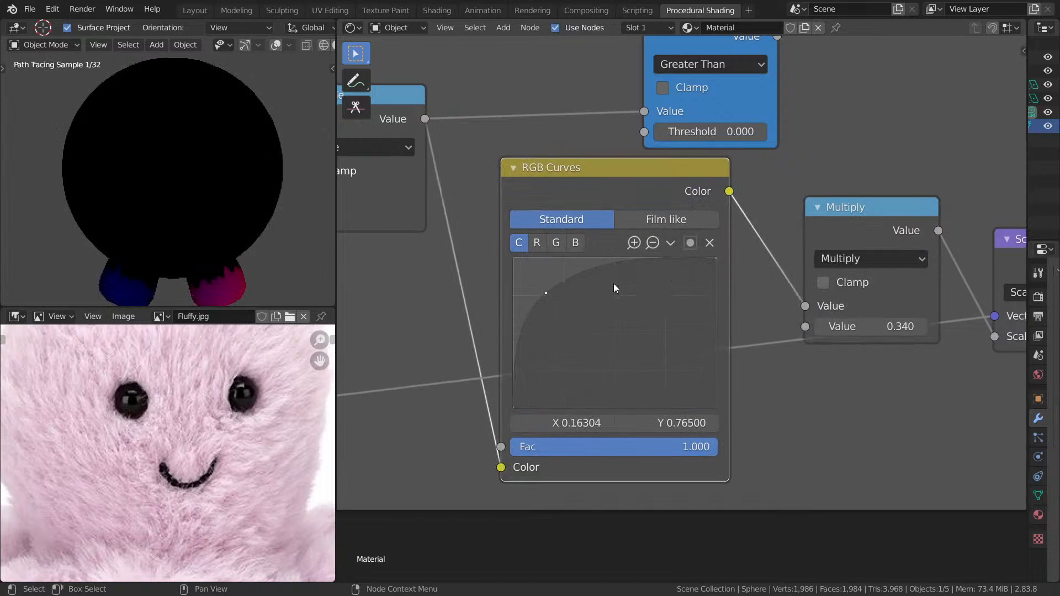
middle_click_drag(224, 187, 226, 137, "shift")
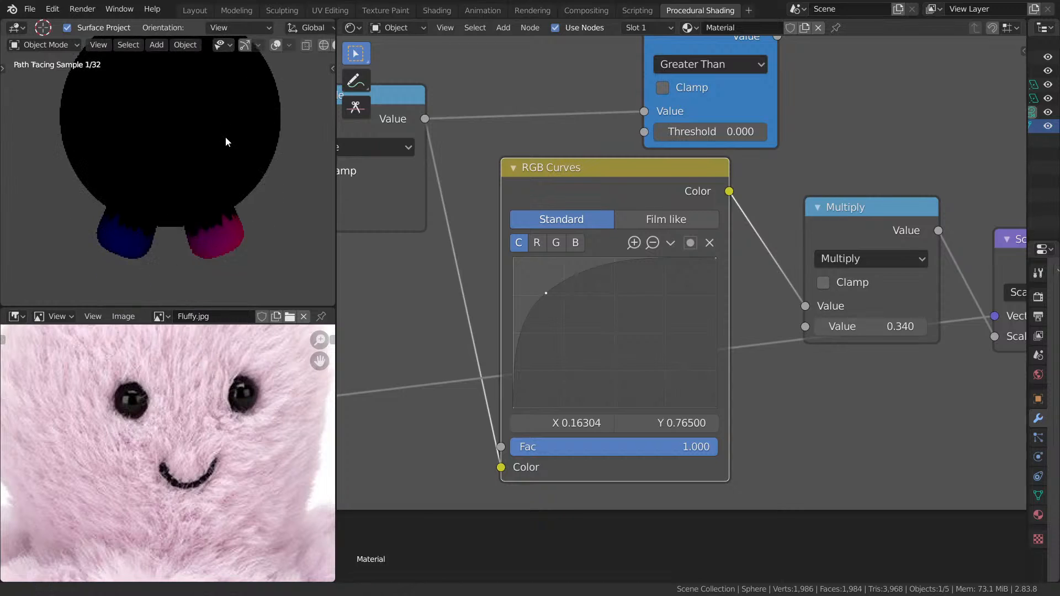
left_click_drag(531, 294, 572, 291)
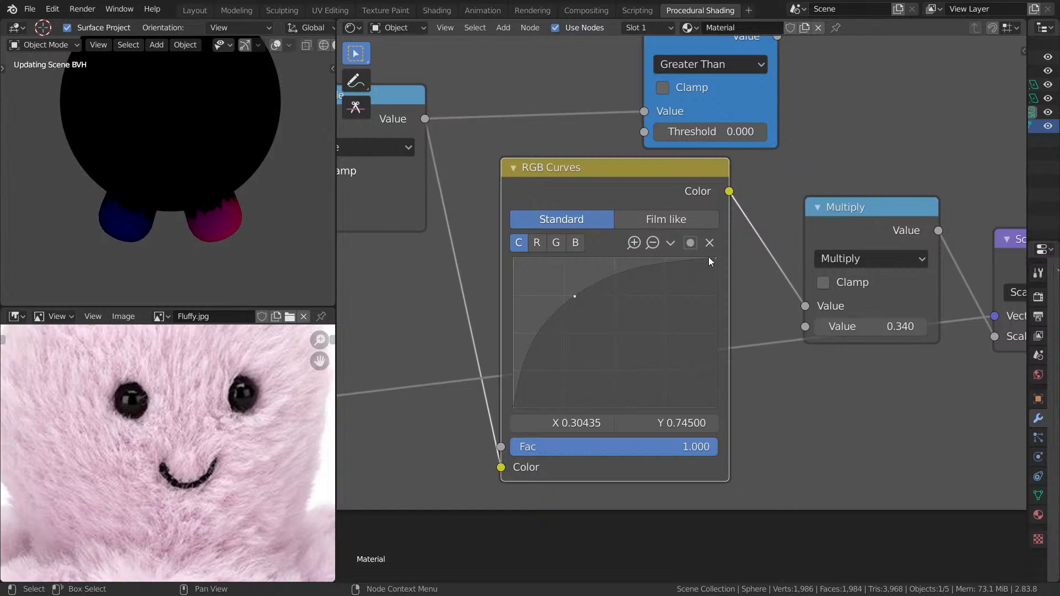
left_click_drag(716, 258, 715, 281)
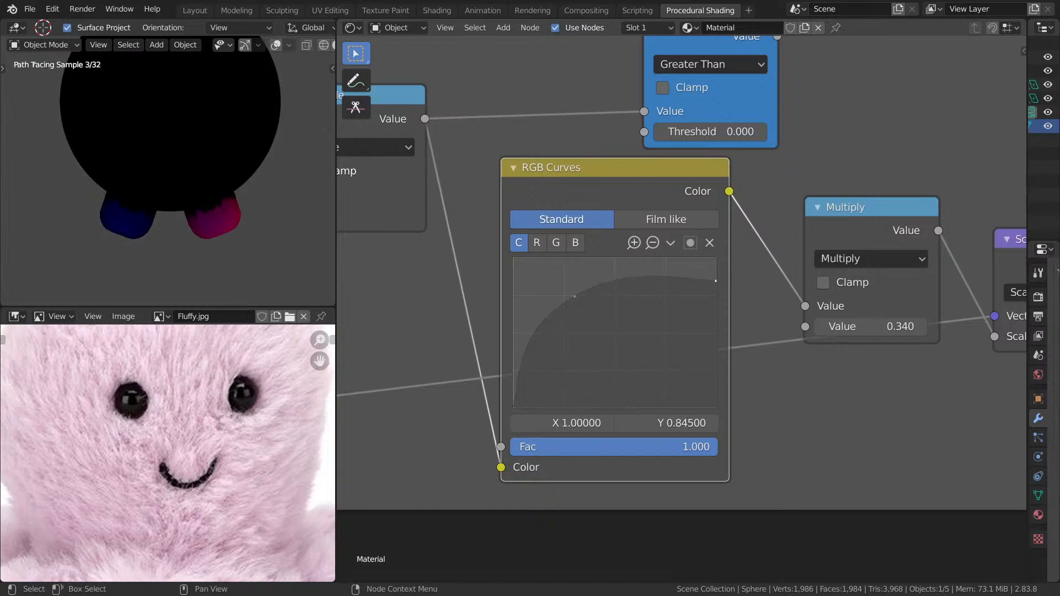
left_click_drag(574, 297, 578, 307)
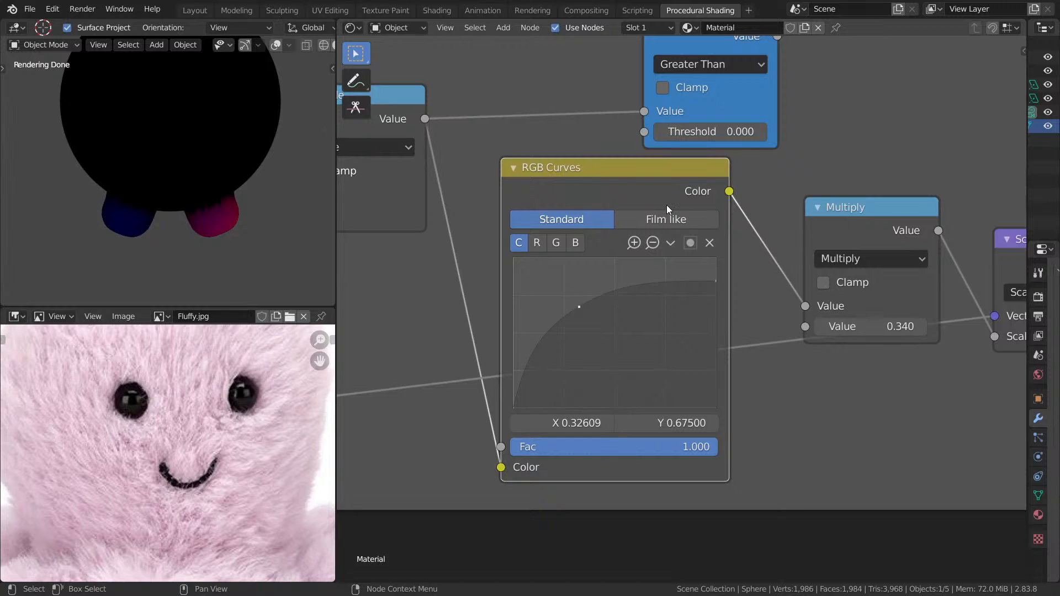
- Set the value of the eye frame's Multiply node to 0.050
middle_click_drag(903, 210, 636, 208)
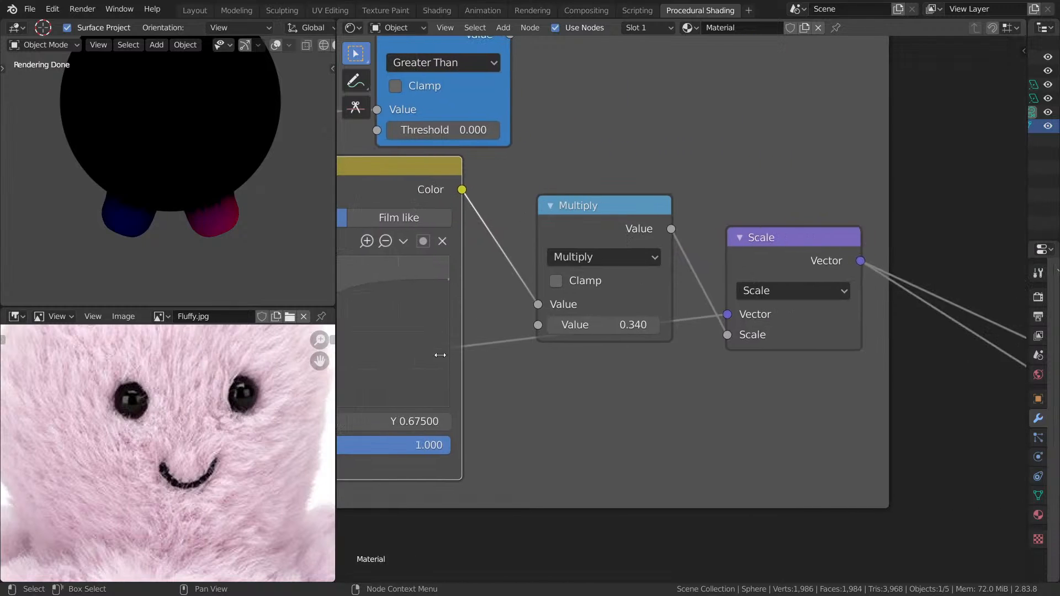
scroll(440, 355, "down", 1)
scroll(225, 442, "down", 8)
scroll(171, 434, "up", 3)
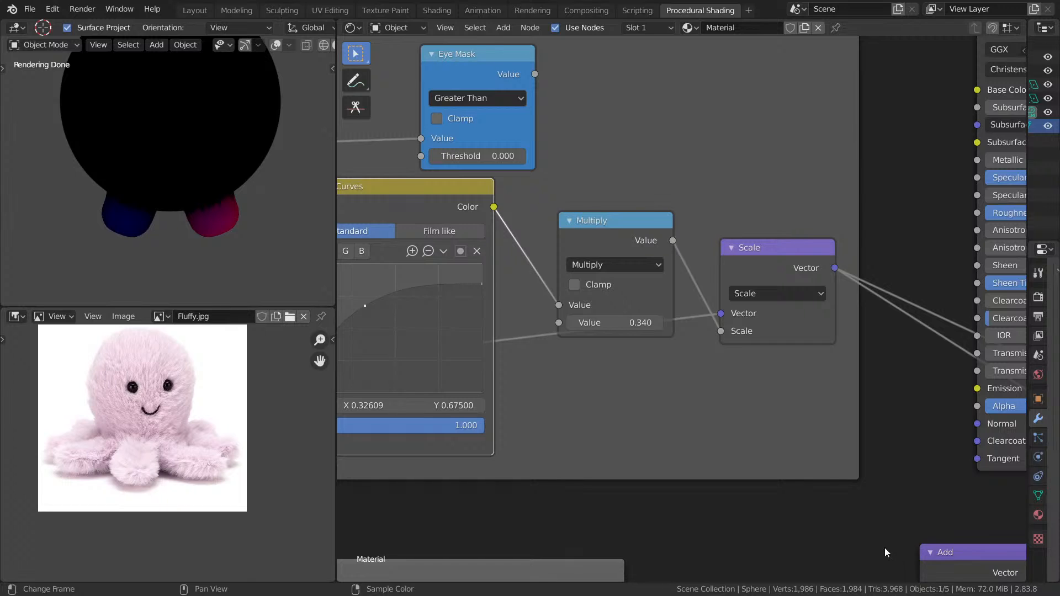
scroll(638, 298, "down", 5)
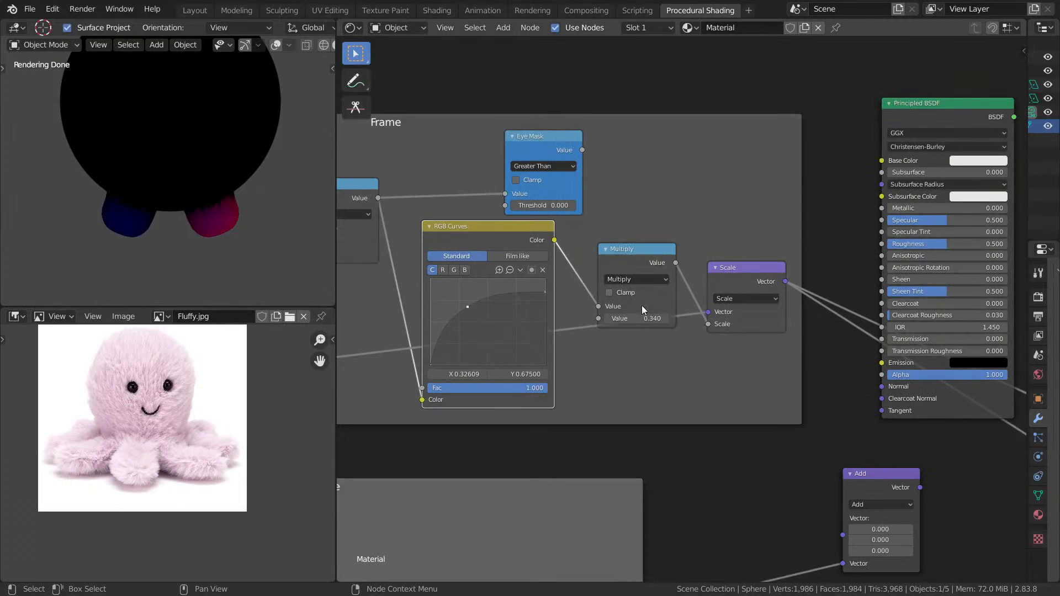
scroll(639, 315, "up", 6)
left_click_drag(637, 320, 597, 322, "shift")
middle_click_drag(487, 238, 618, 214)
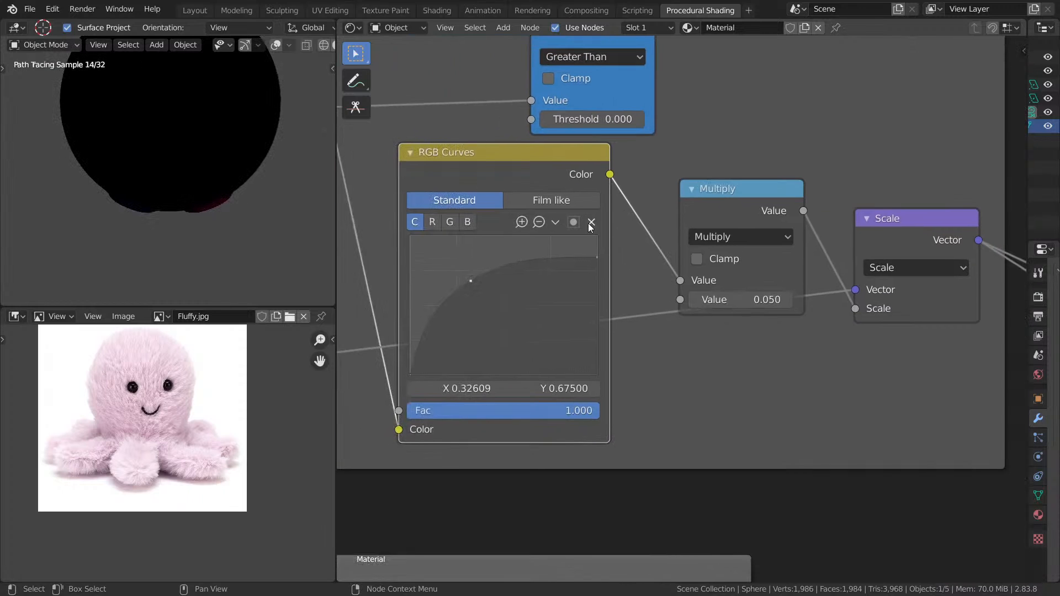
- Inspect the flattened eye bumps on the sphere and preview the Eye Mask node's output
middle_click_drag(430, 227, 636, 187)
middle_click_drag(588, 254, 828, 246)
scroll(705, 263, "up", 4)
middle_click_drag(83, 212, 113, 146)
scroll(639, 206, "down", 6)
middle_click_drag(639, 206, 231, 309)
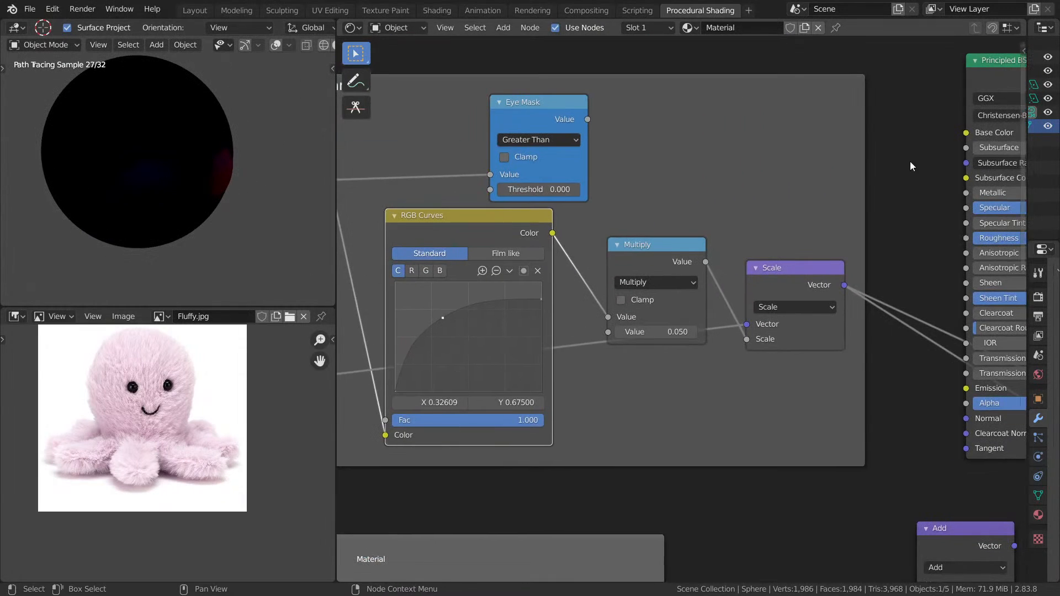
left_click(574, 129, "ctrl+shift")
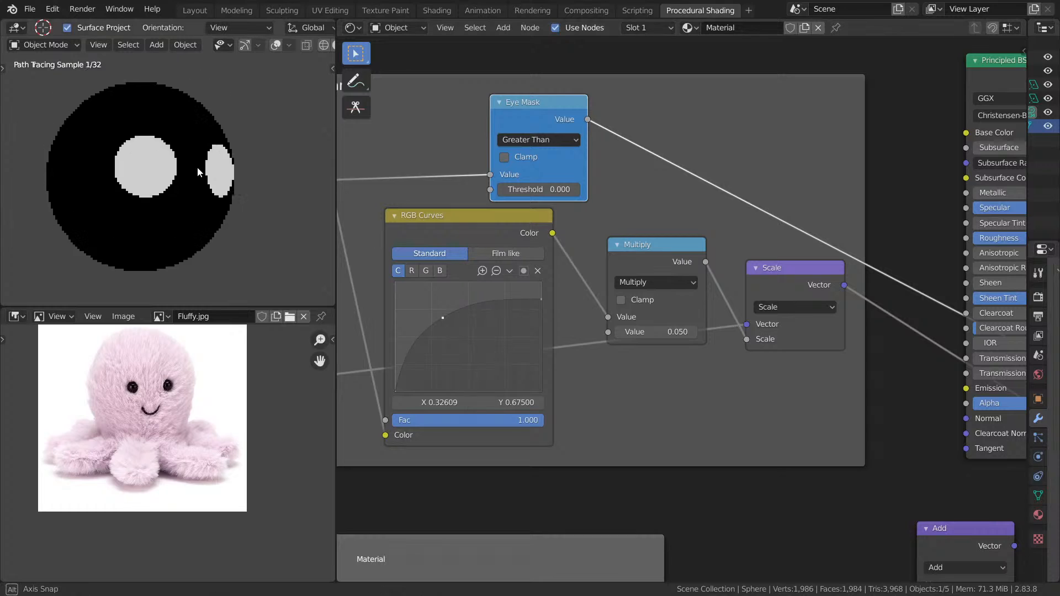
- Set the eye frame's Value node to 0.110 and check the eyes through the camera view
middle_click_drag(378, 192, 696, 187)
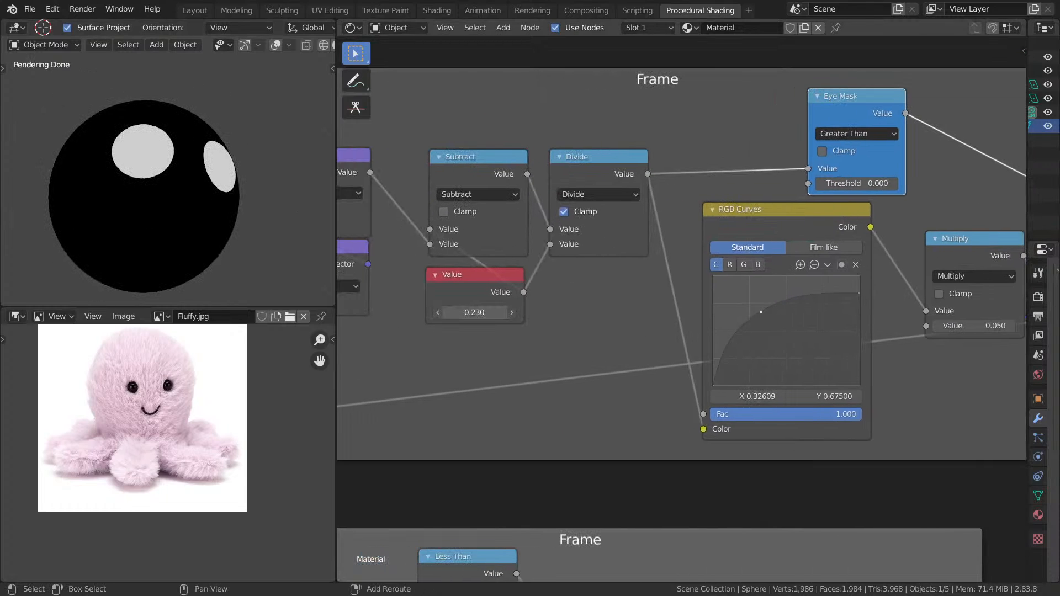
left_click_drag(474, 312, 475, 312)
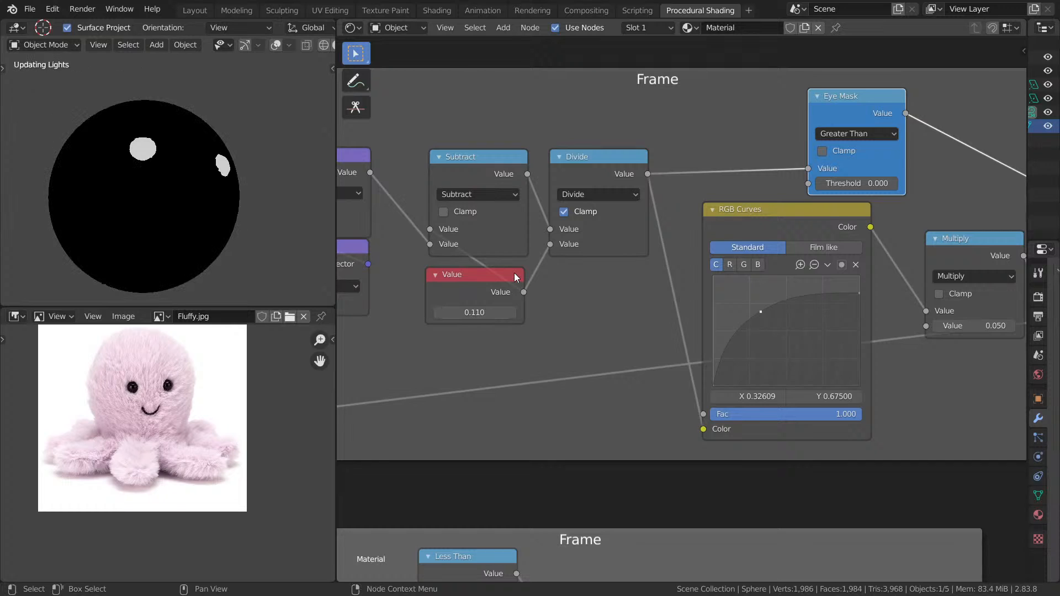
middle_click_drag(275, 211, 282, 210)
key("KP_0")
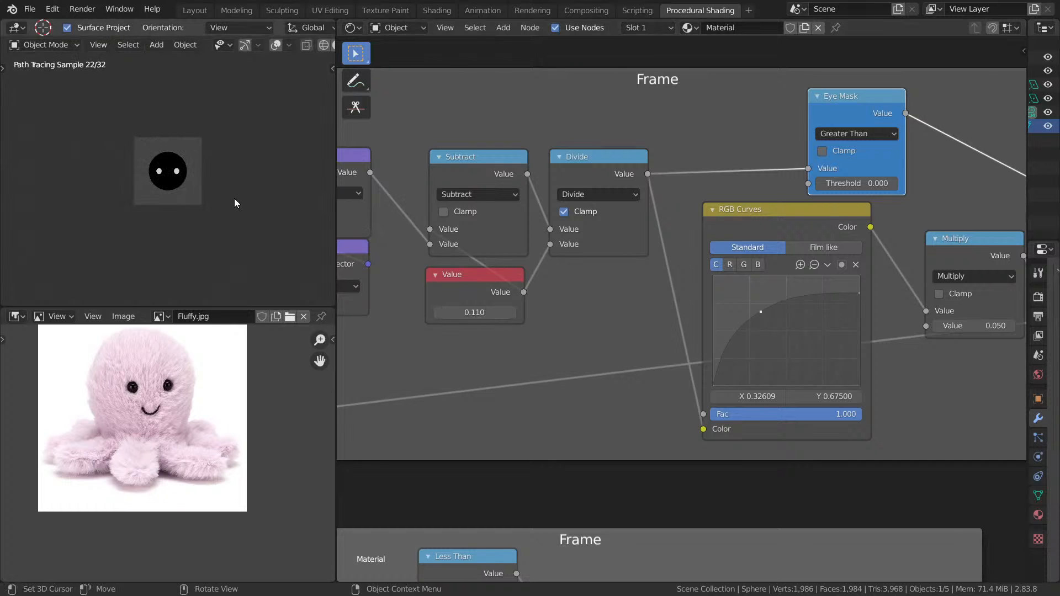
scroll(235, 198, "up", 8)
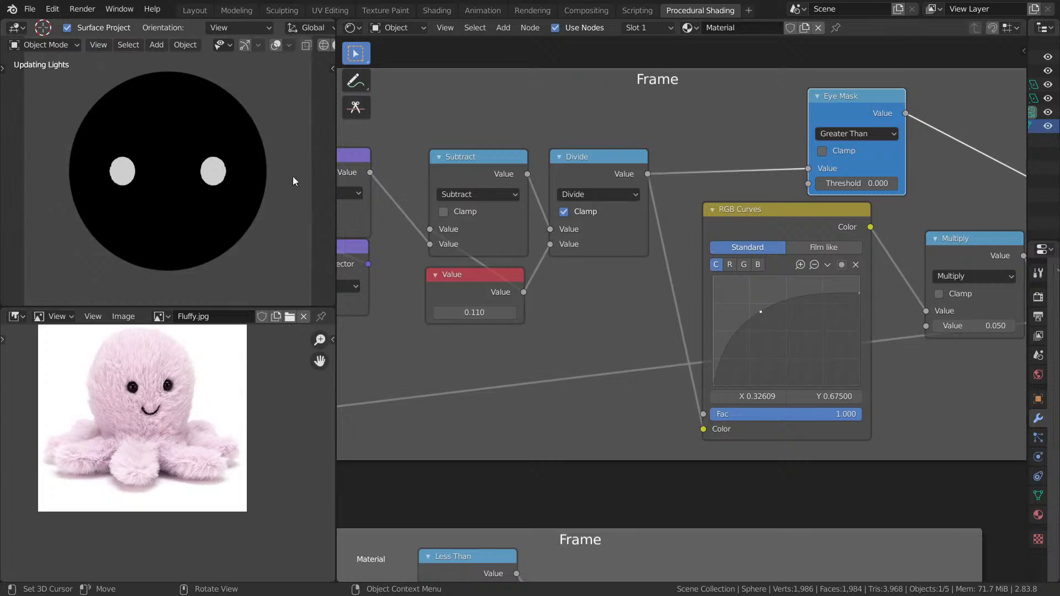
- Connect the Add node's Vector output to the Material Output's Displacement and the eye frame's Scale output to Add's first Vector input
key("Home")
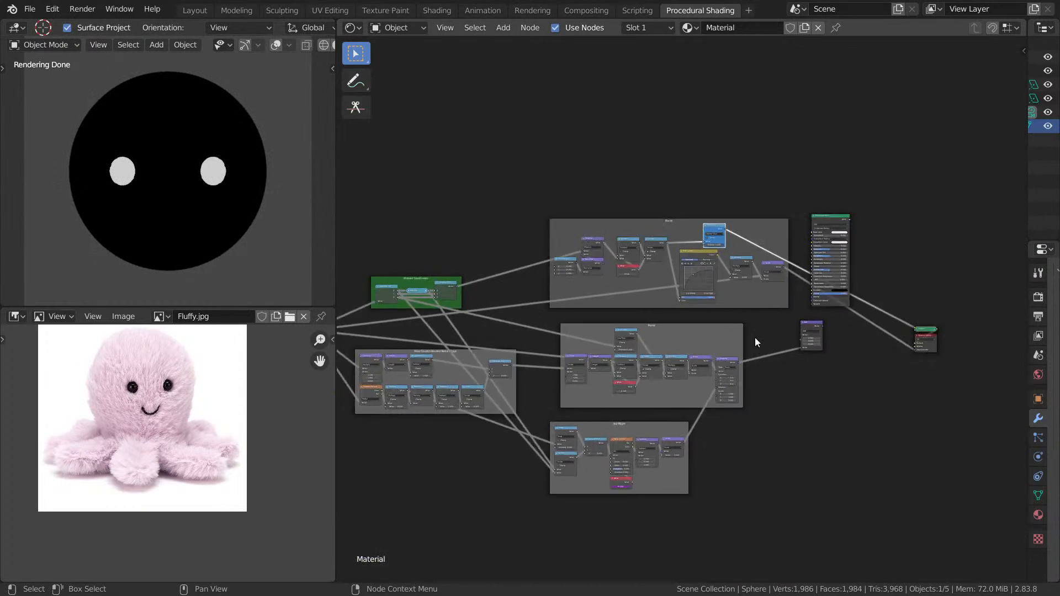
middle_click_drag(773, 370, 739, 243)
scroll(740, 246, "up", 5)
middle_click_drag(730, 283, 654, 373)
scroll(715, 303, "up", 5)
middle_click_drag(714, 304, 653, 376)
scroll(686, 323, "up", 2)
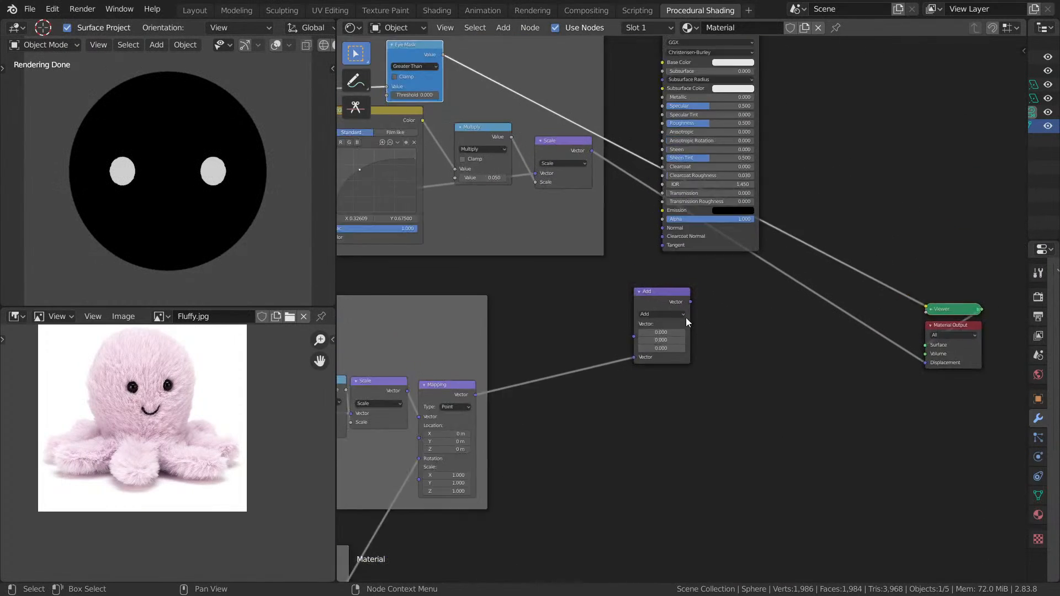
scroll(688, 322, "up", 1)
left_click_drag(692, 300, 990, 377)
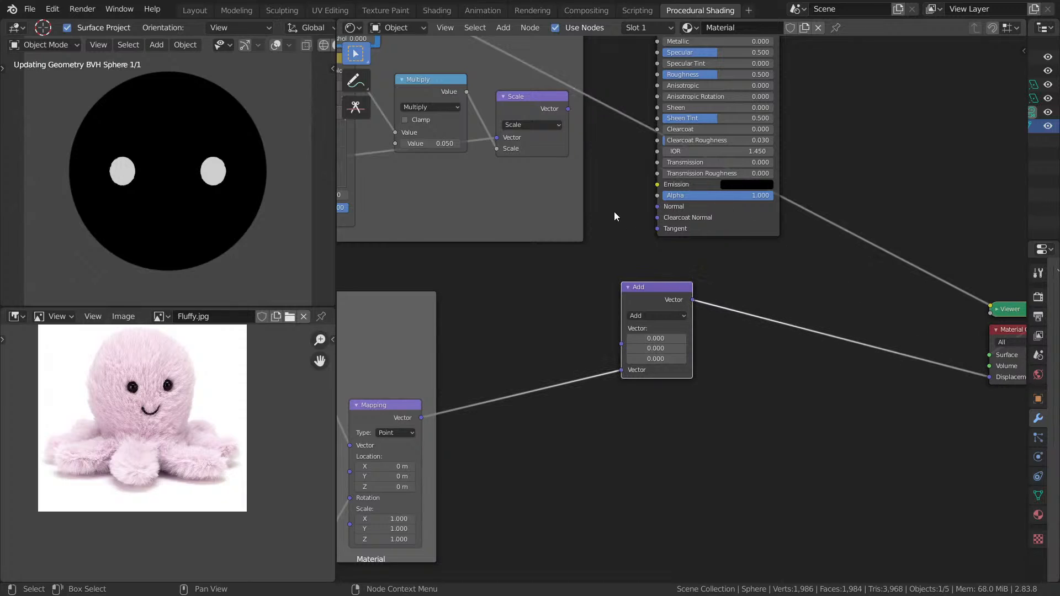
left_click_drag(568, 110, 626, 345)
- View the combined octopus displacement from an angle and save the file
middle_click_drag(524, 298, 640, 231)
scroll(640, 230, "up", 2)
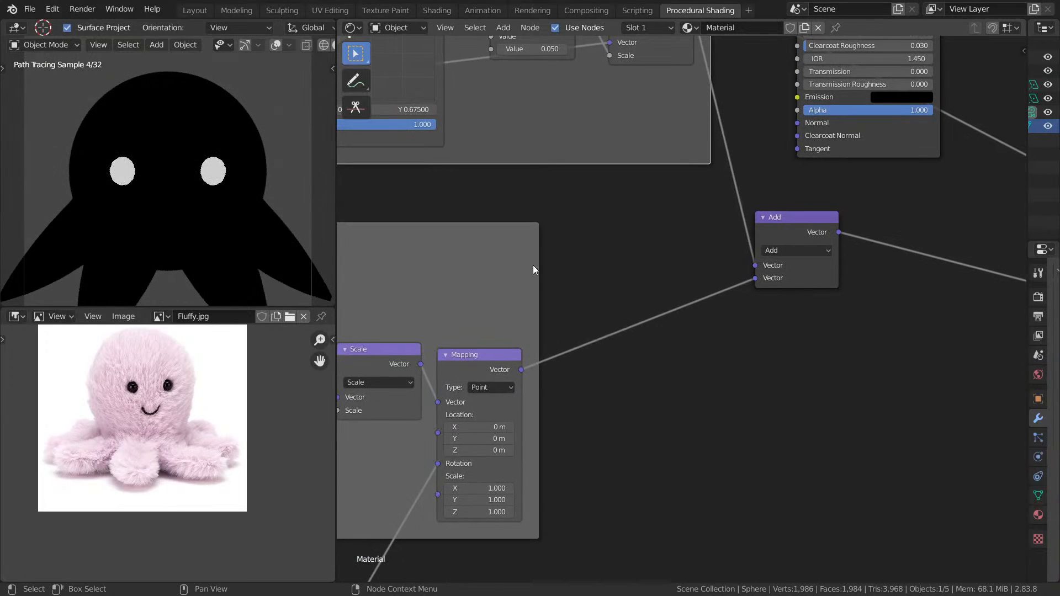
scroll(189, 226, "down", 2)
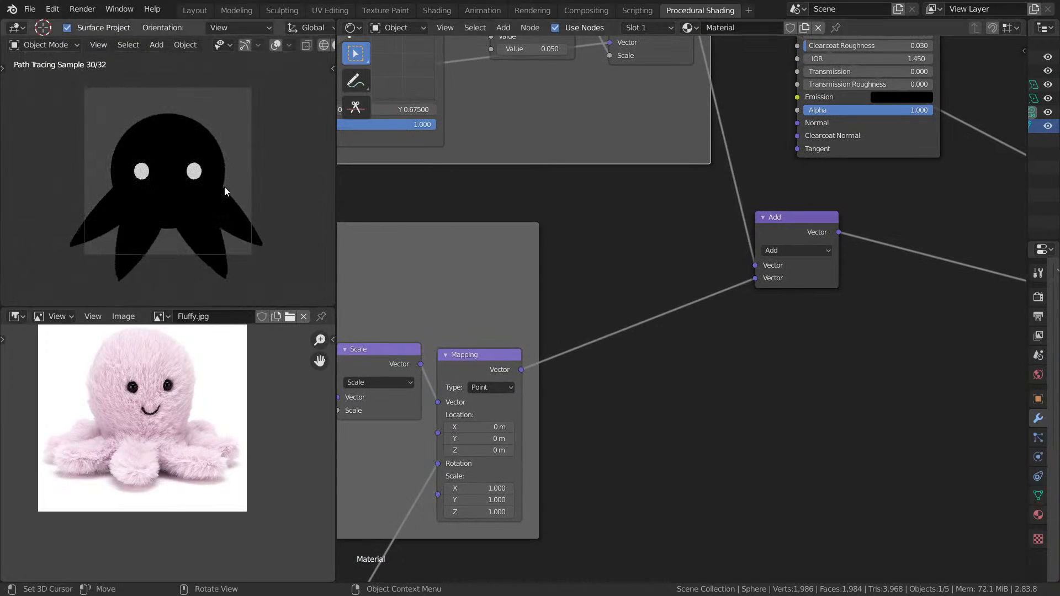
middle_click_drag(224, 187, 196, 188)
key("ctrl+s")
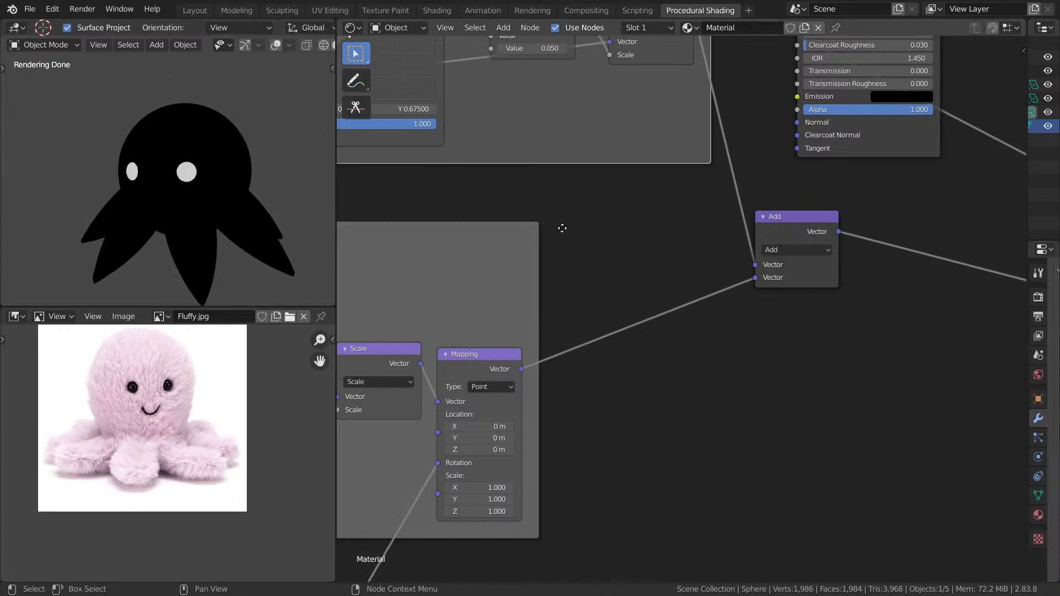
- Move the Principled BSDF node clear of the Add node and the links running to the Material Output
scroll(624, 227, "down", 3)
left_click_drag(669, 112, 869, 66)
middle_click_drag(674, 161, 773, 153)
middle_click_drag(876, 242, 726, 267)
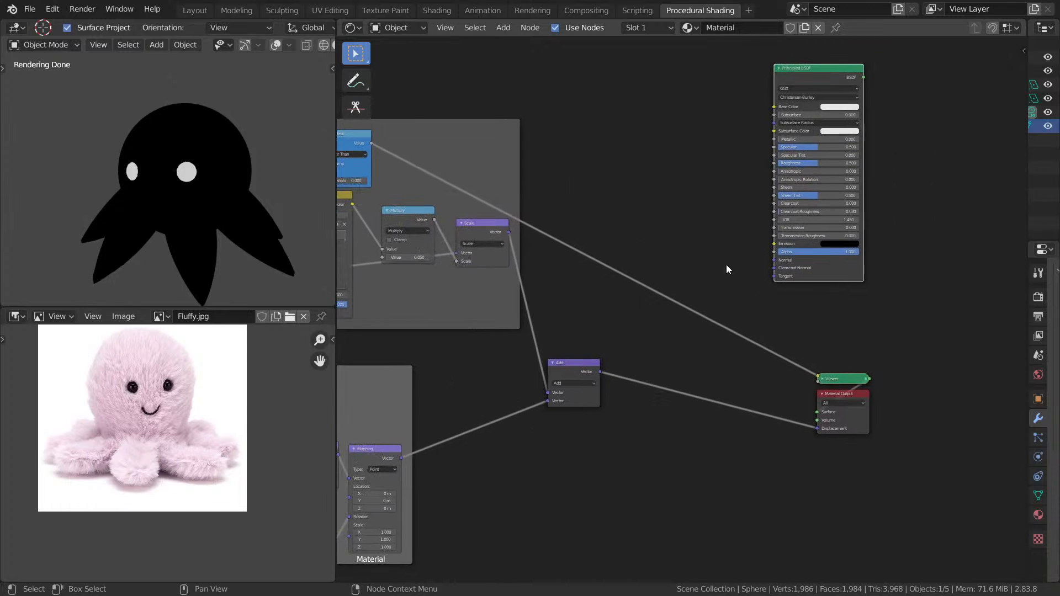
left_click_drag(744, 328, 723, 198)
- Shift the leg frame's Mapping and Scale nodes away from the Multiply node to open a gap between them
middle_click_drag(642, 359, 880, 228)
scroll(880, 228, "up", 1)
middle_click_drag(698, 413, 713, 394)
scroll(652, 287, "up", 3)
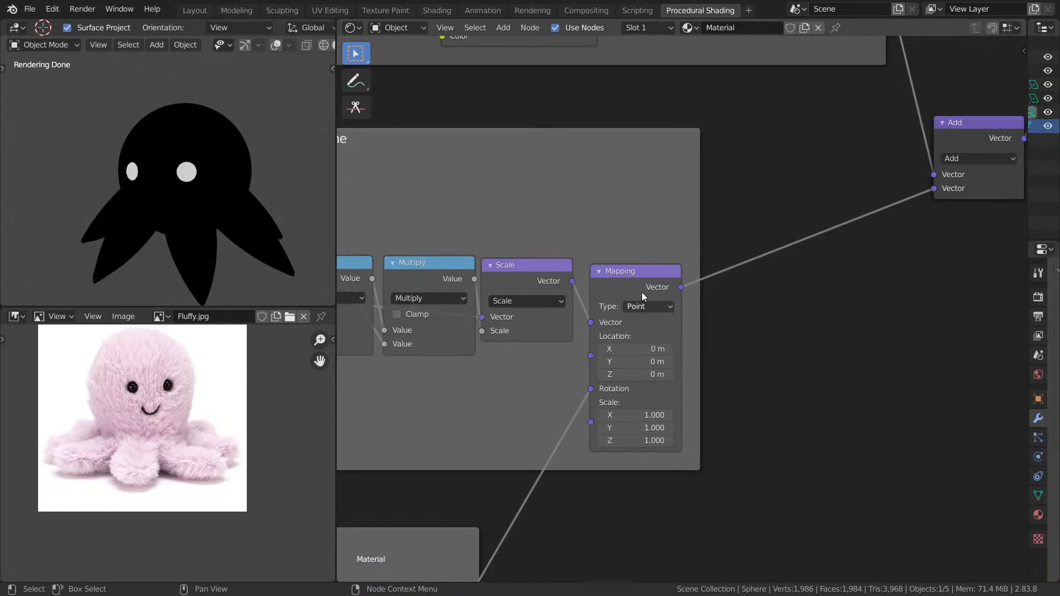
left_click_drag(670, 279, 834, 278)
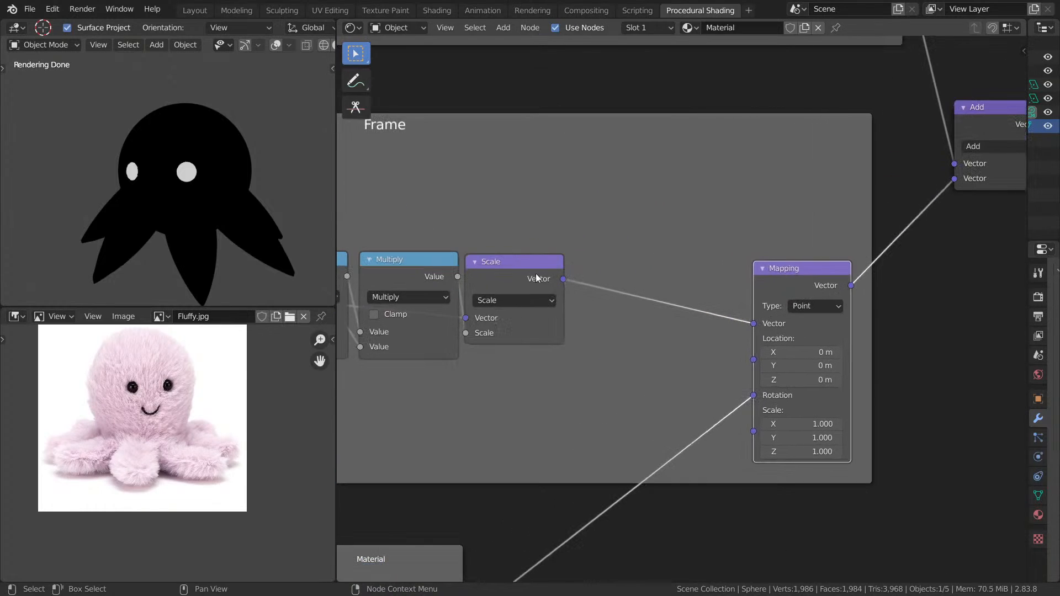
left_click_drag(528, 272, 693, 276)
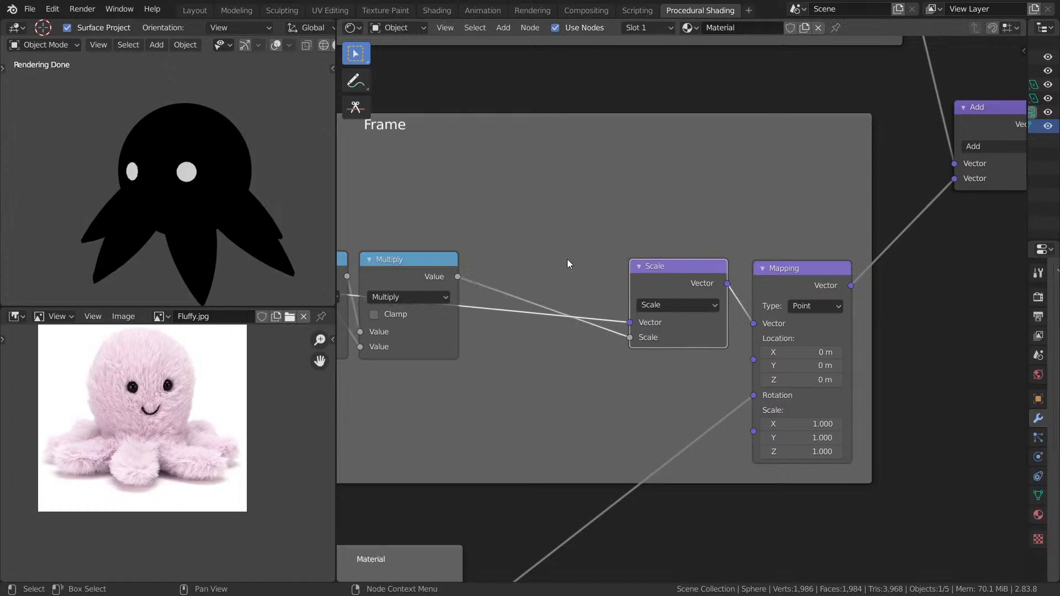
- Preview the output of the leg frame's Multiply node on the octopus
key("shift+a")
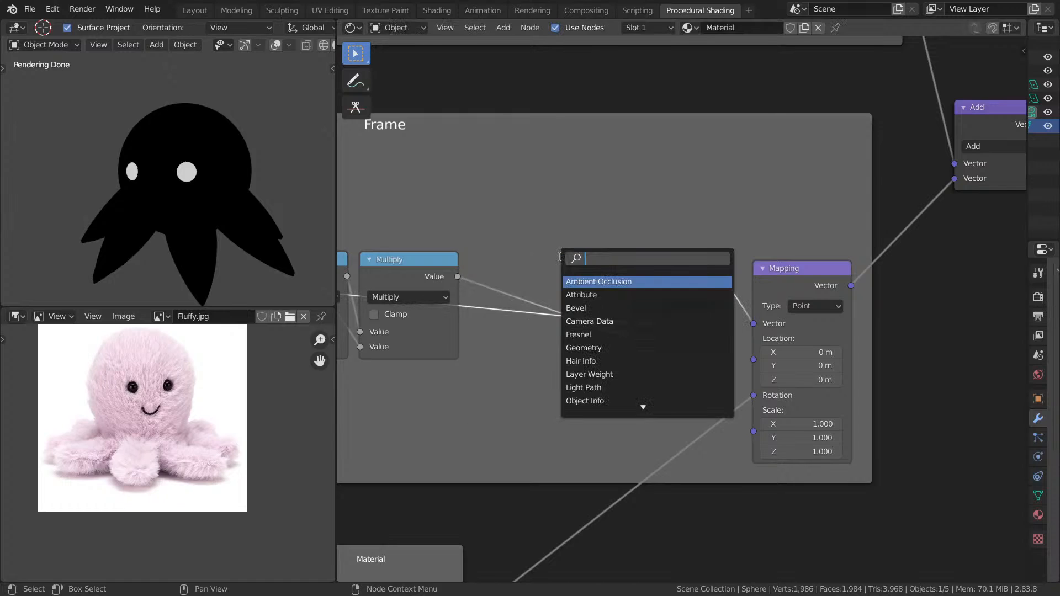
left_click(396, 192)
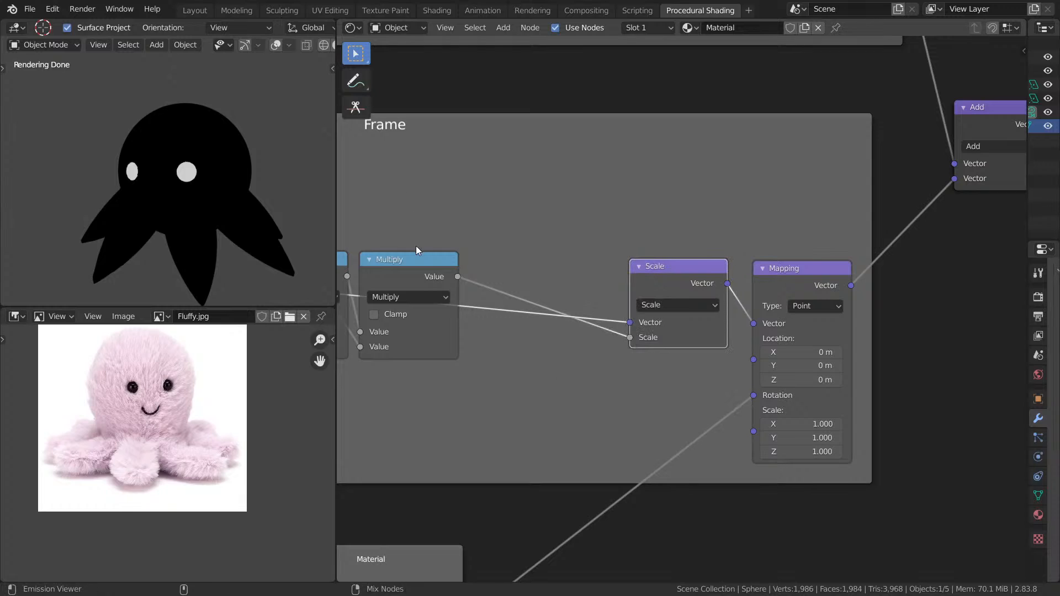
left_click(418, 258, "ctrl+shift")
key("shift+a")
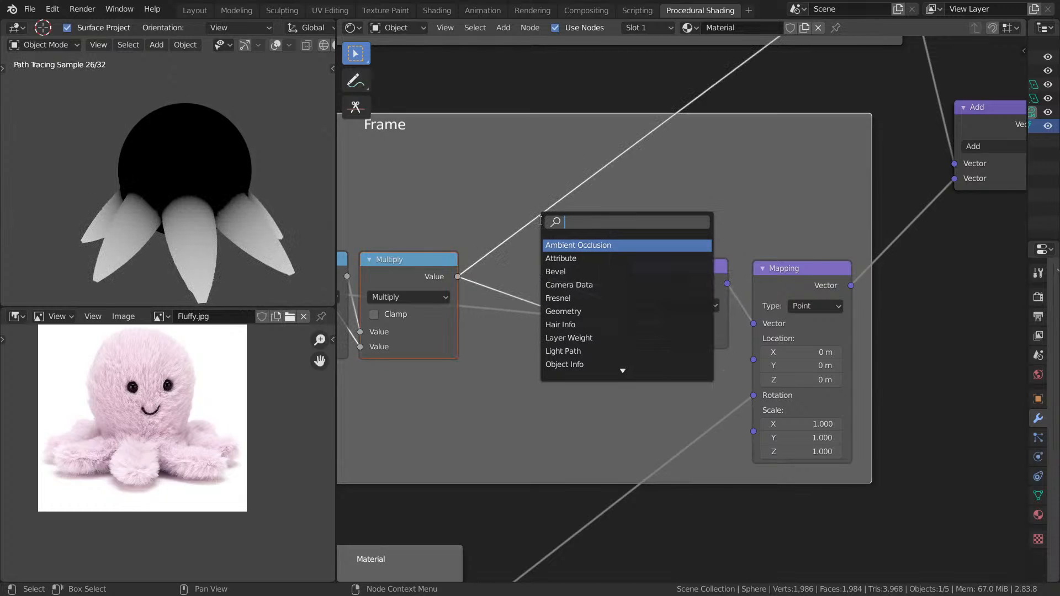
type("ma")
key("Escape")
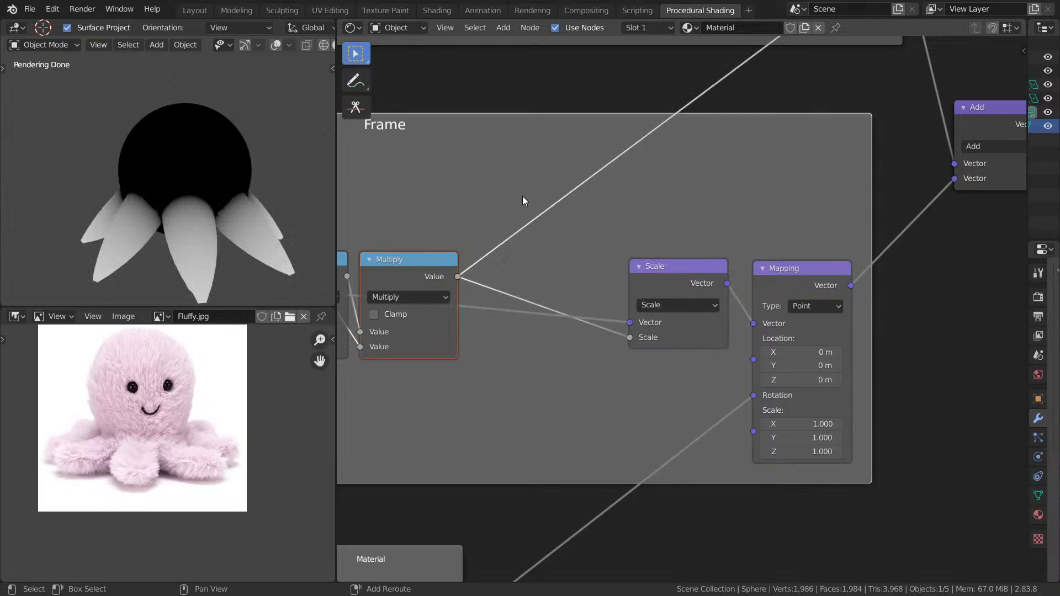
- Switch the 3D viewport to Material Preview shading and bring the Generated to Object and Polar Coordinates frames into focus
middle_click_drag(555, 253, 932, 259)
scroll(712, 214, "up", 1)
scroll(653, 241, "down", 11)
middle_click_drag(583, 236, 851, 229)
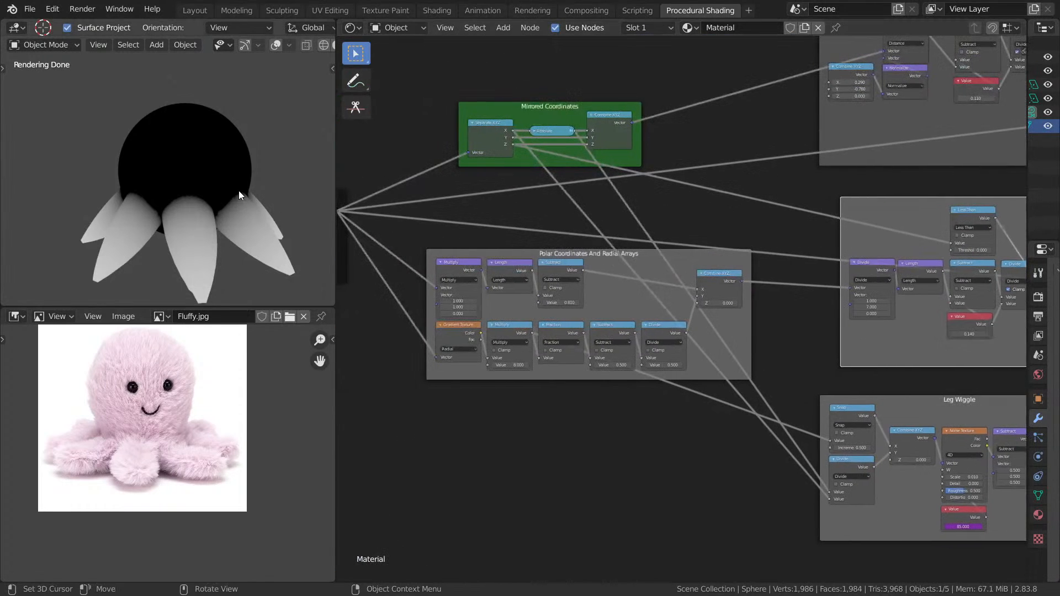
key("z")
left_click(529, 246)
middle_click_drag(528, 245, 690, 191)
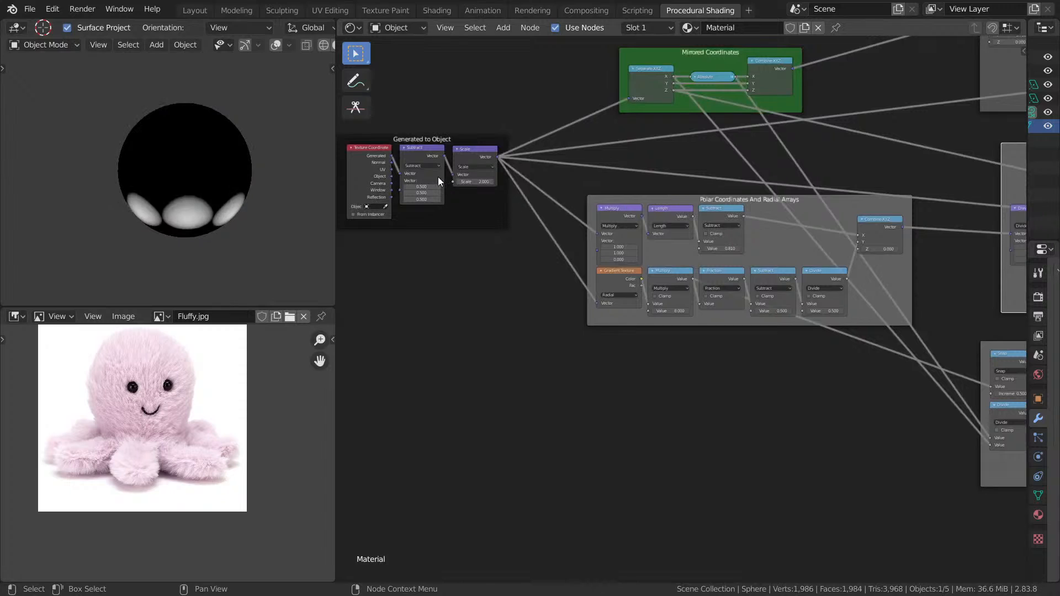
mouse_move(263, 199)
middle_mouse_down()
mouse_move(186, 133)
mouse_move(236, 142)
mouse_move(246, 175)
mouse_move(276, 200)
middle_mouse_up()
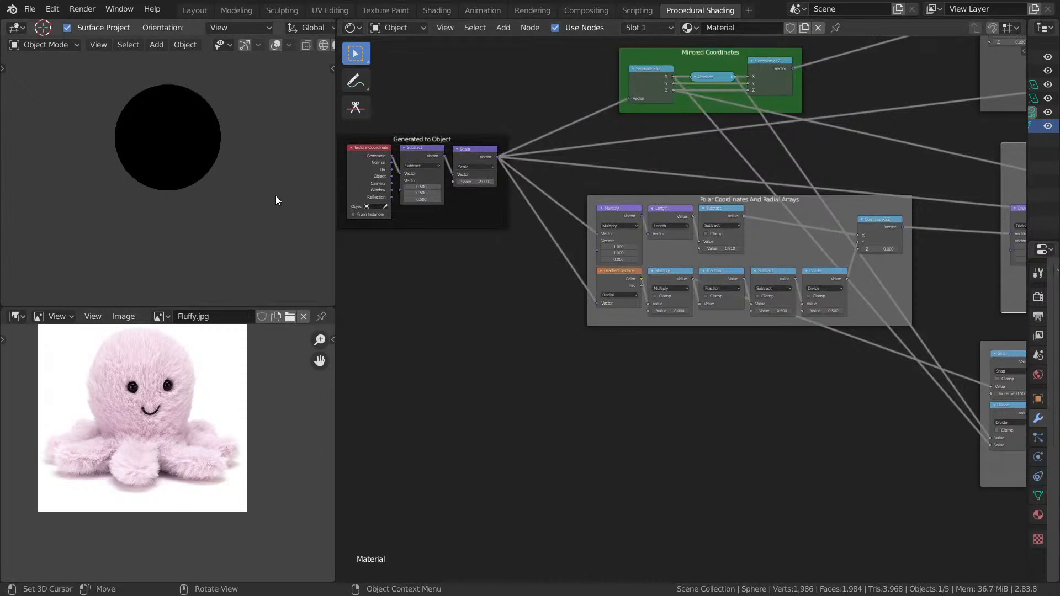
key("KP_0")
scroll(453, 124, "up", 2)
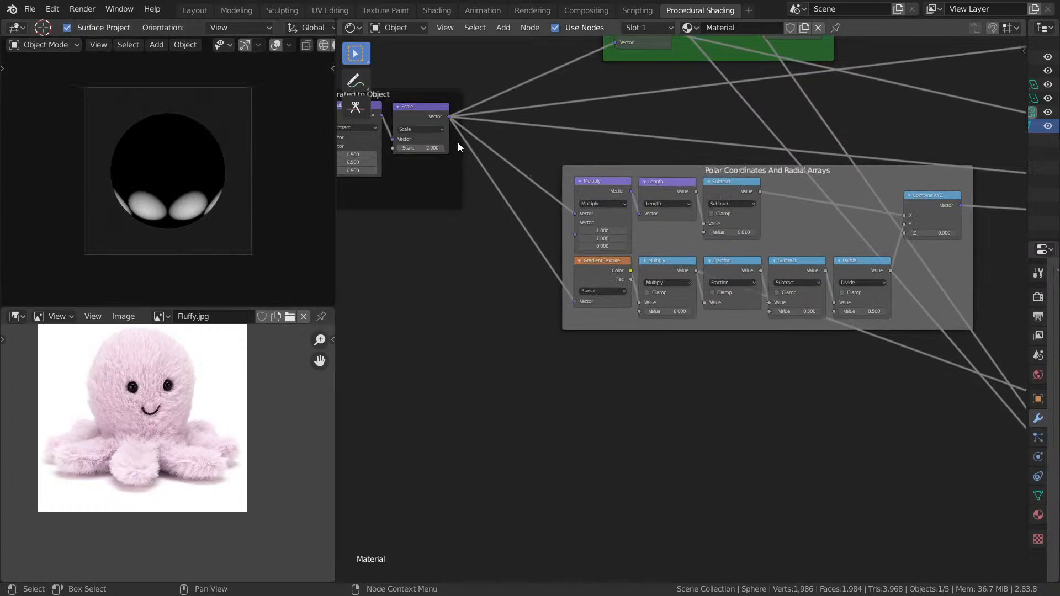
- Preview the Generated to Object frame's Scale output and the radial Gradient Texture, examining the gradient on the sphere from above
left_click(425, 111, "ctrl+shift")
mouse_move(132, 192)
middle_mouse_down()
mouse_move(144, 159)
mouse_move(167, 182)
mouse_move(201, 135)
middle_mouse_up()
left_click(618, 283, "ctrl+shift")
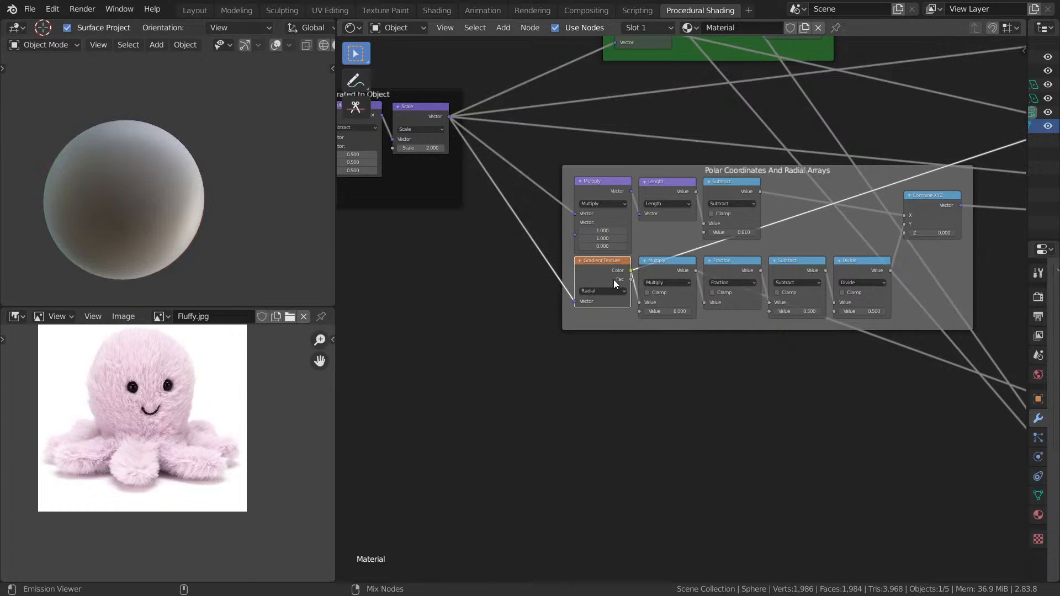
mouse_move(84, 227)
middle_mouse_down()
mouse_move(108, 190)
mouse_move(108, 150)
mouse_move(176, 175)
mouse_move(161, 90)
middle_mouse_up()
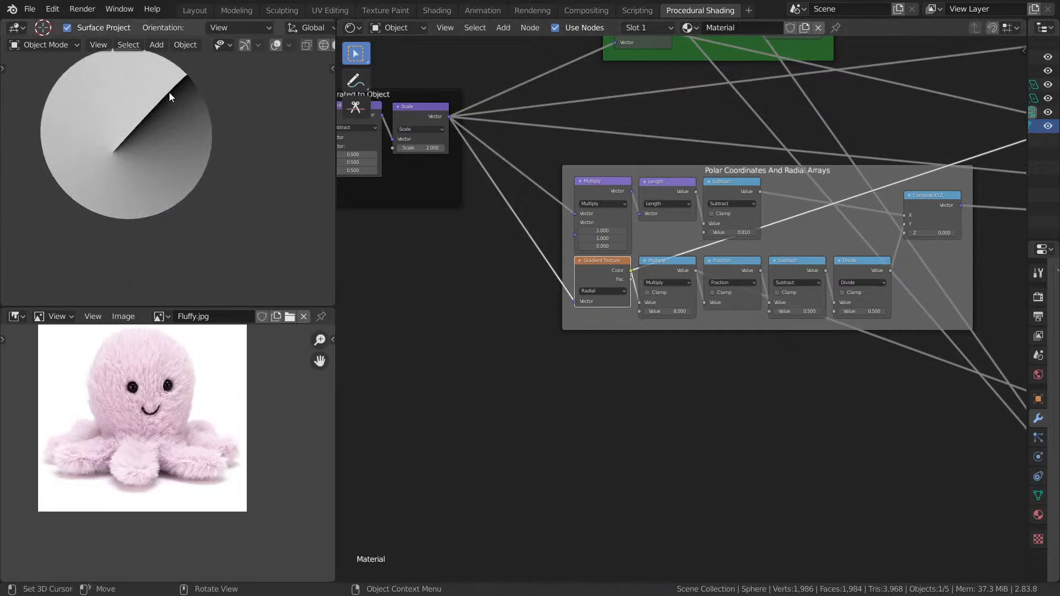
- Preview the Multiply, Fraction and Subtract nodes that follow the radial Gradient Texture one after another
left_click(671, 271, "ctrl+shift")
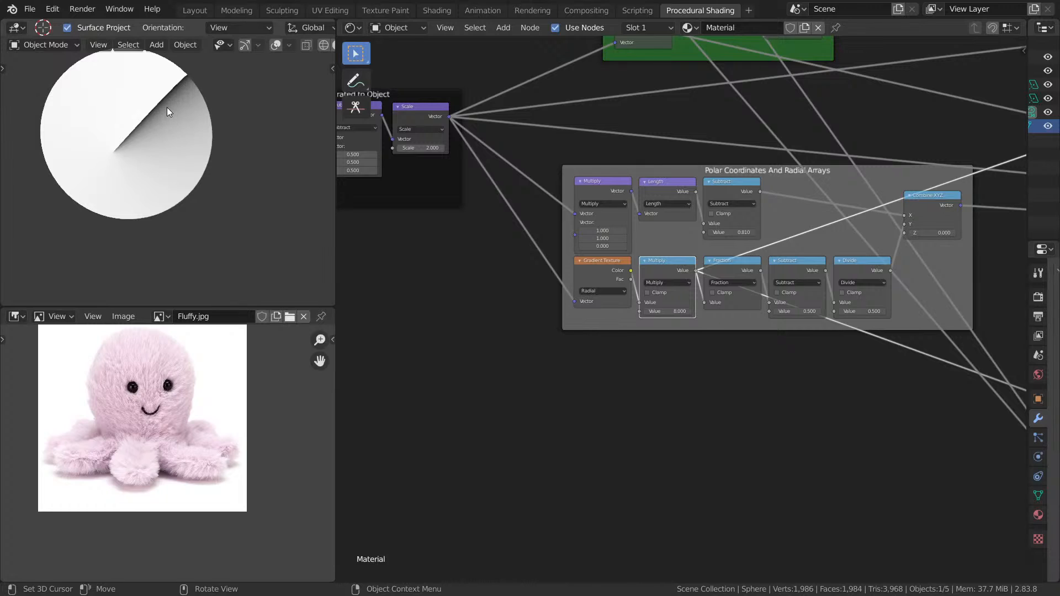
left_click(734, 280, "ctrl+shift")
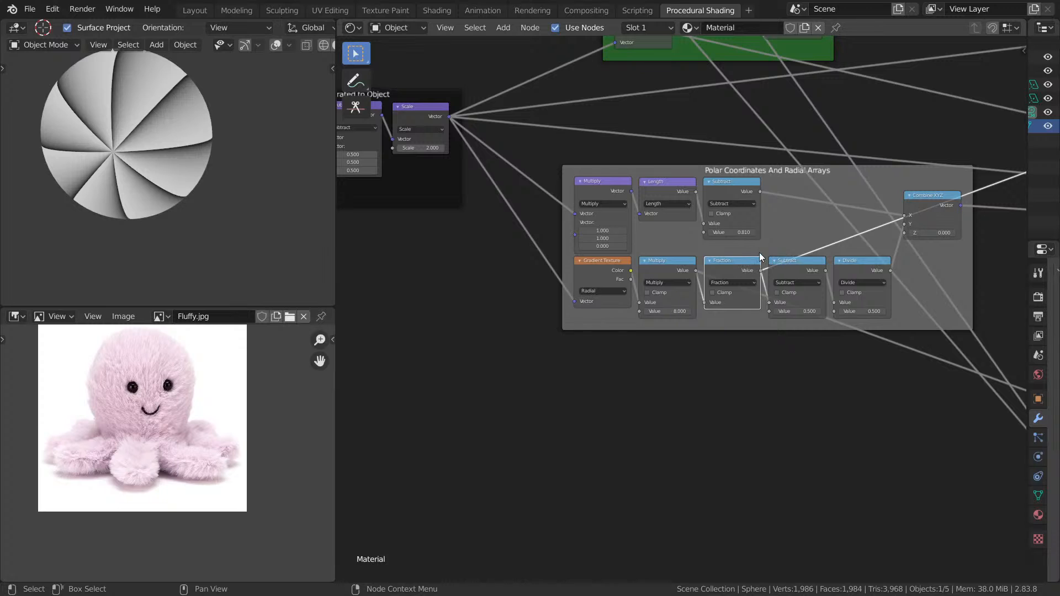
scroll(760, 257, "up", 6)
left_click(831, 218, "ctrl+shift")
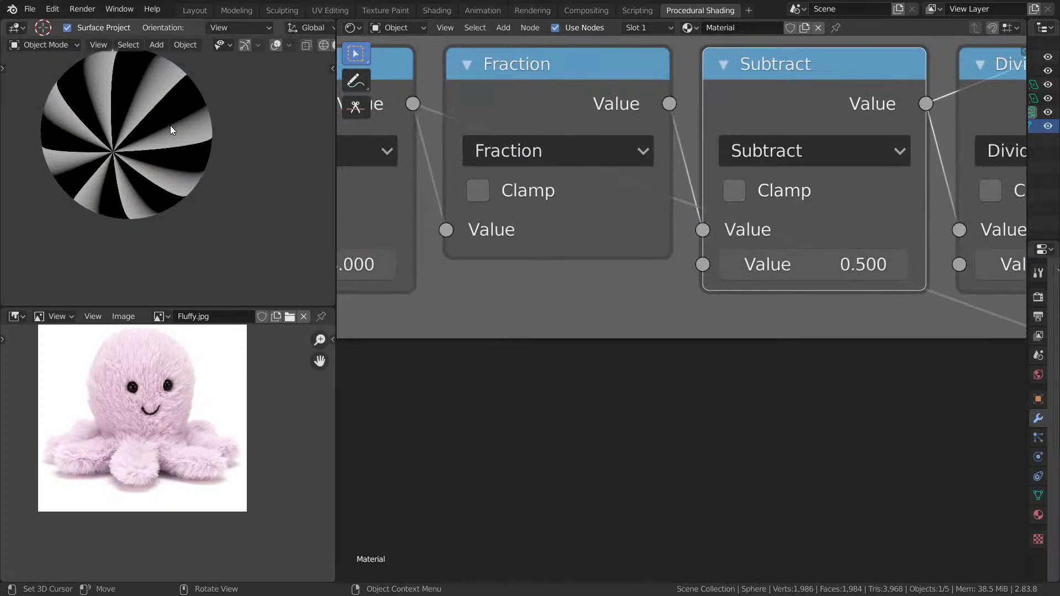
middle_click_drag(442, 165, 407, 169)
middle_click_drag(770, 111, 539, 154)
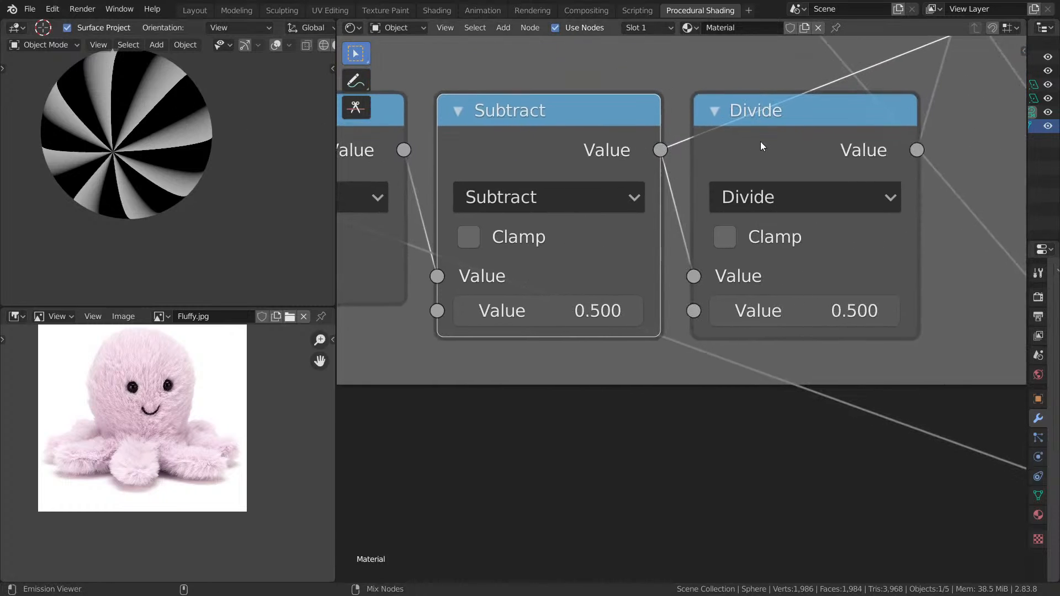
- Change the Divide node after the radial Subtract to Multiply with a value of 2 and preview its output
left_click(793, 191)
key("m")
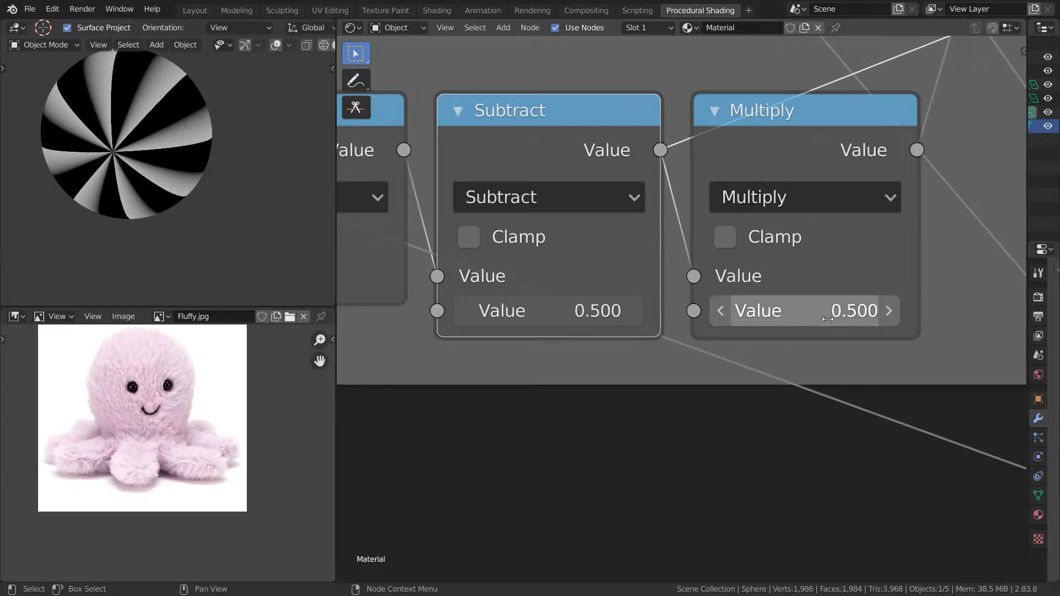
left_click(827, 319)
type("2")
key("Return")
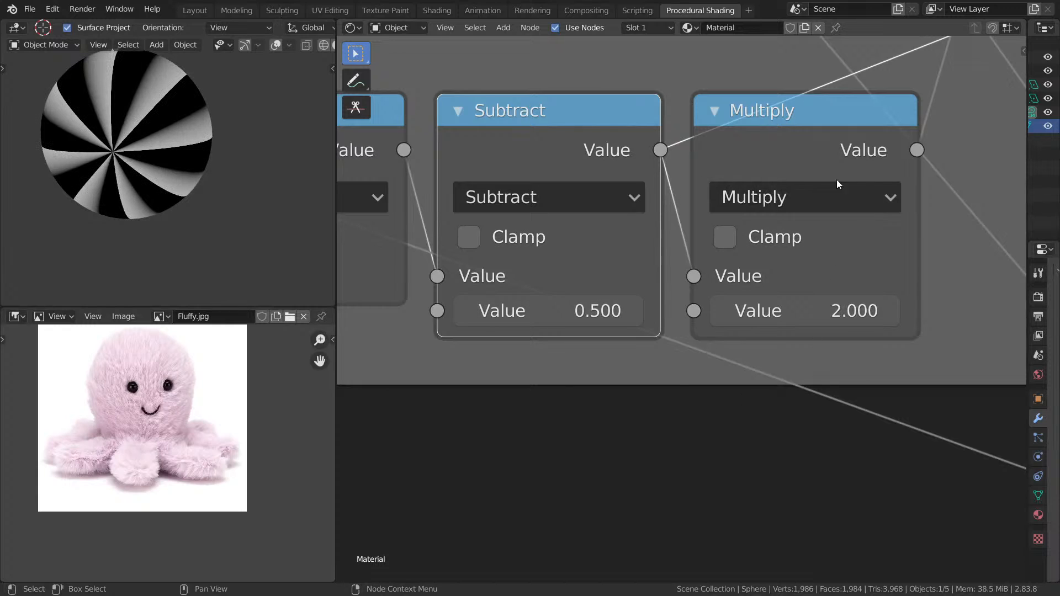
left_click(826, 150, "ctrl+shift")
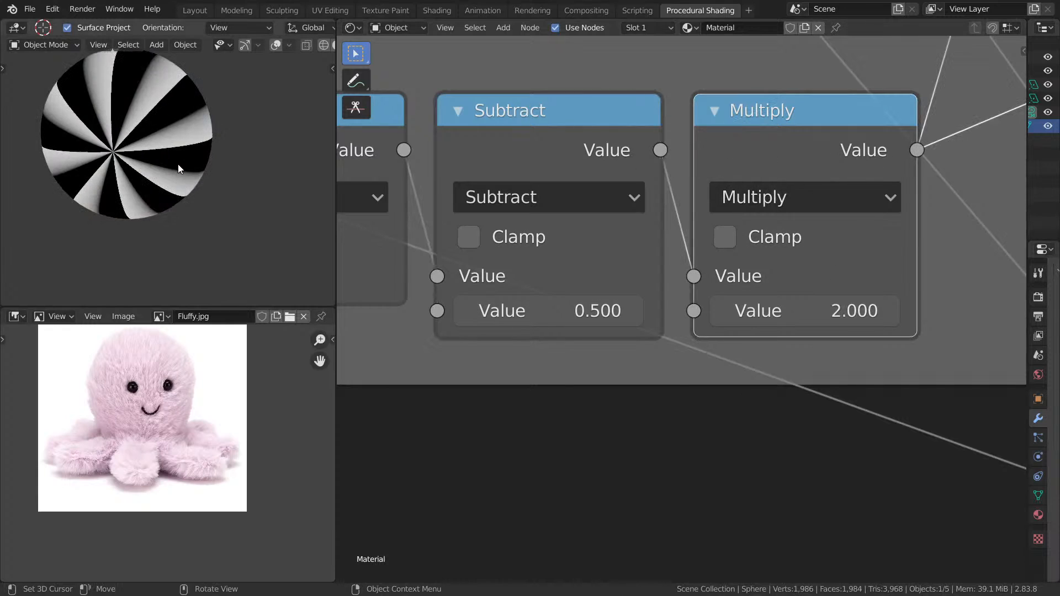
- Preview the vector Multiply, Length and Subtract nodes of the polar coordinate branch and examine the sphere from the side
scroll(576, 159, "down", 3)
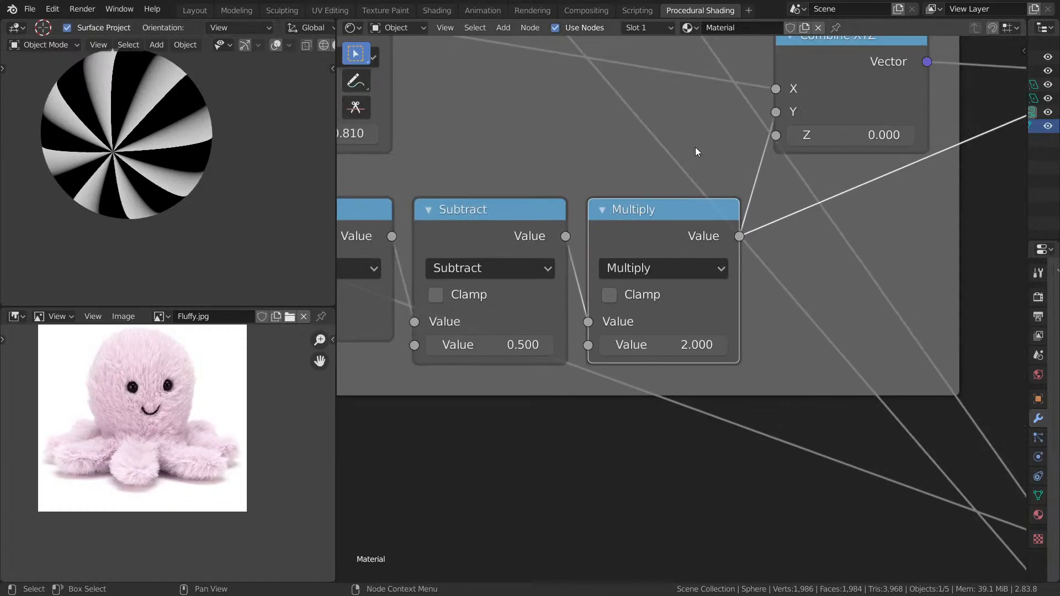
middle_click_drag(677, 227, 967, 237)
middle_click_drag(484, 163, 647, 191)
left_click(647, 194, "ctrl+shift")
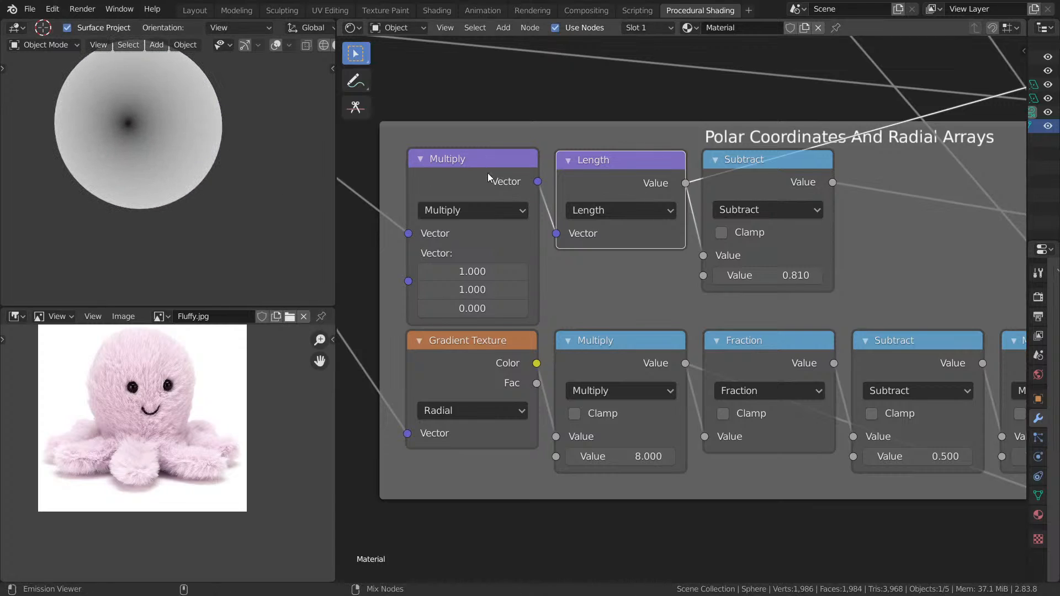
left_click(503, 182, "ctrl+shift")
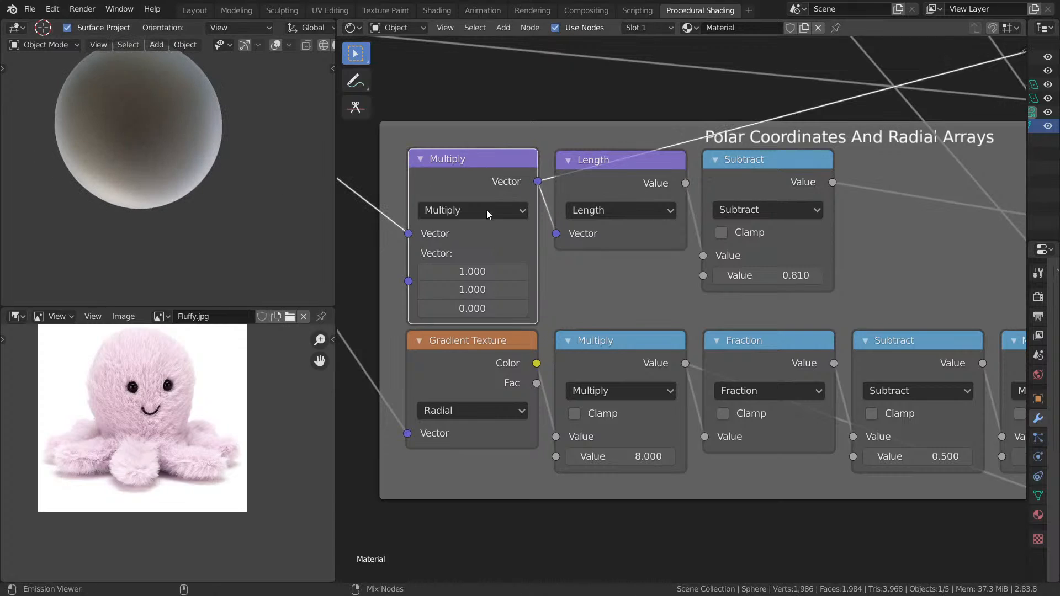
left_click(653, 180, "ctrl+shift")
left_click(751, 178, "ctrl+shift")
middle_click_drag(247, 164, 236, 235)
- Preview the polar Combine XYZ vector and inspect the repeated coordinate segments on the sphere in a maximized viewport
middle_click_drag(534, 192, 163, 219)
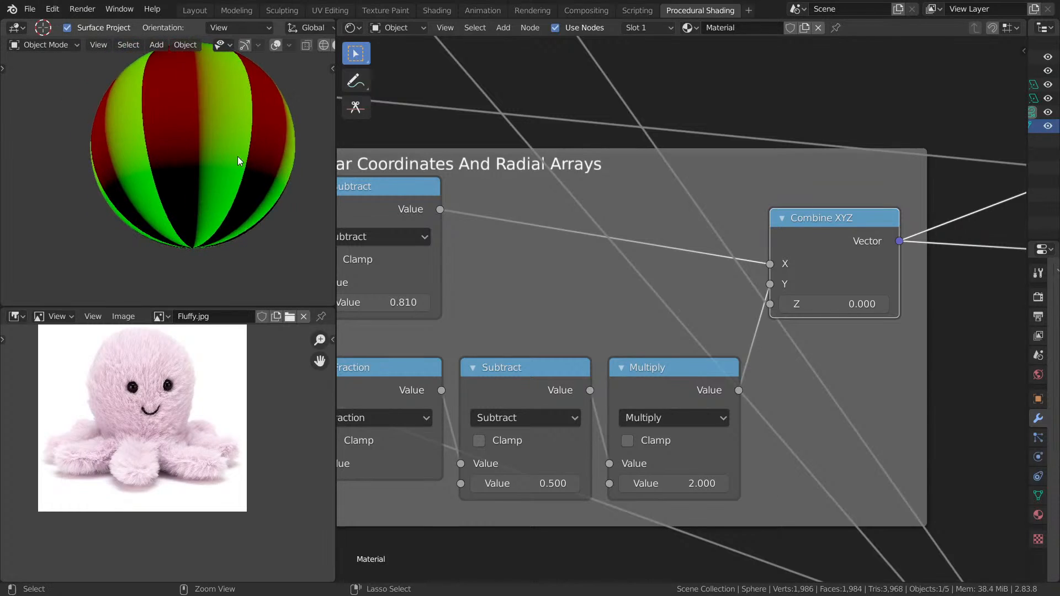
key("ctrl+space")
middle_click_drag(580, 256, 530, 316)
scroll(585, 237, "down", 5)
scroll(512, 344, "down", 2)
scroll(530, 315, "up", 4)
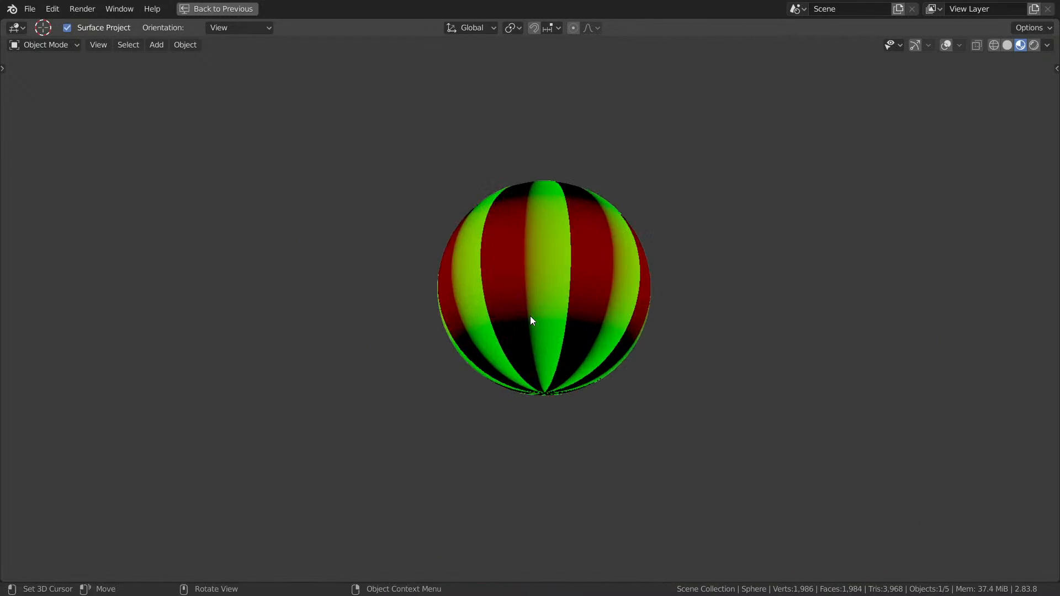
key("ctrl+space")
- Preview the leg frame's Length output and inspect the radial distance spots around the sphere in a maximized viewport
middle_click_drag(426, 311, 338, 324)
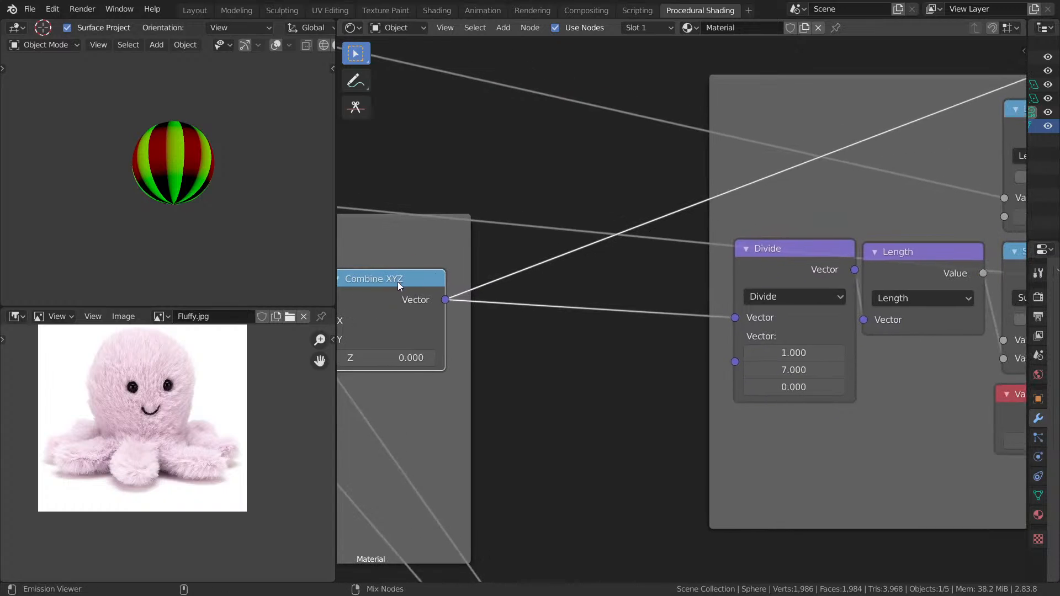
left_click(879, 263, "ctrl+shift")
key("ctrl+space")
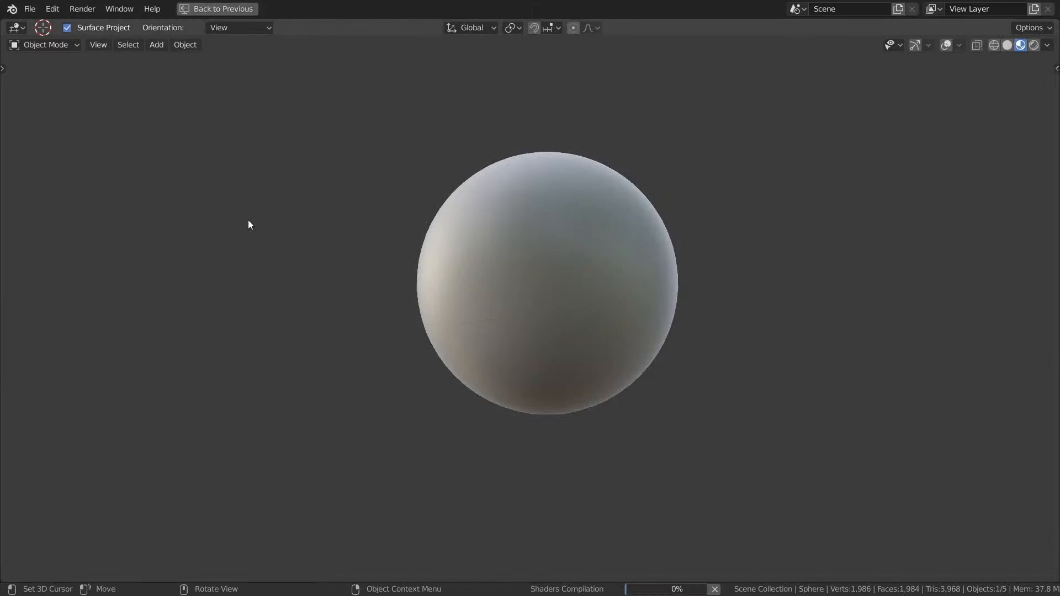
scroll(589, 255, "up", 2)
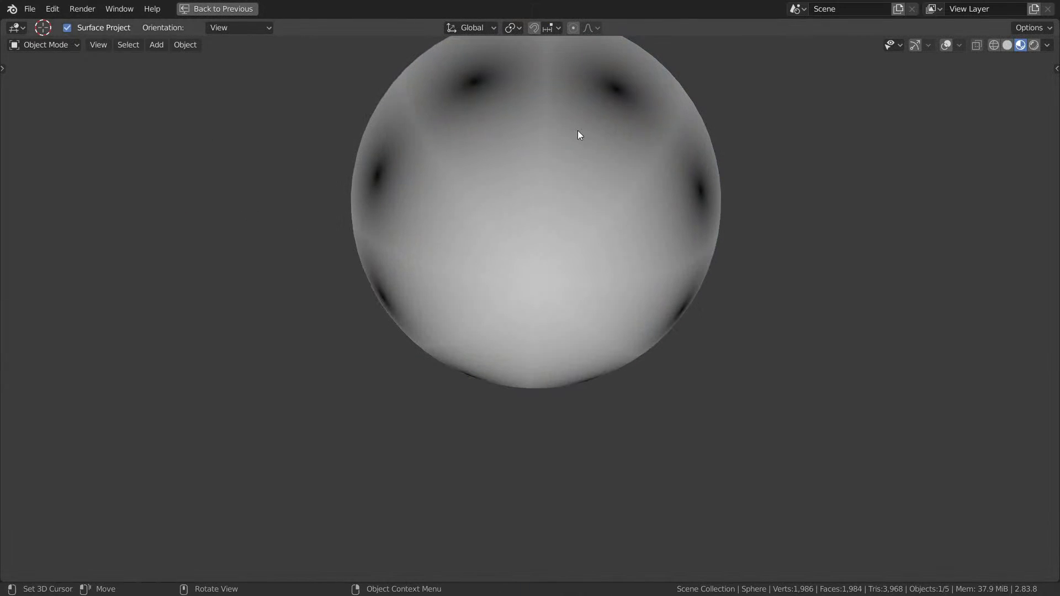
scroll(596, 176, "up", 1)
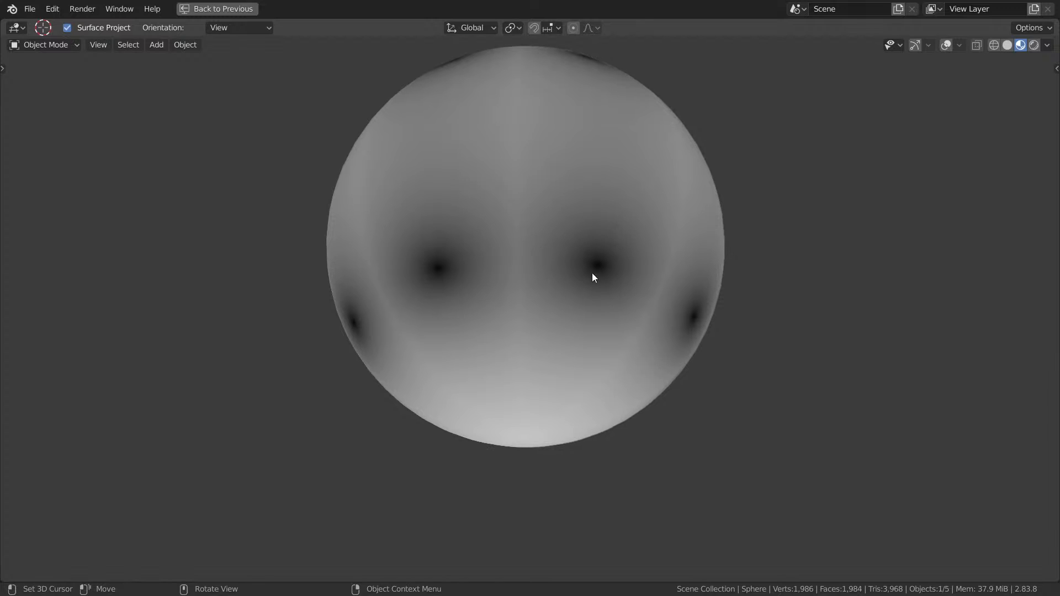
key("ctrl+space")
- Look over the leg, Leg Wiggle and eye frames, and preview the leg frame's Divide output
middle_click_drag(859, 246, 418, 290)
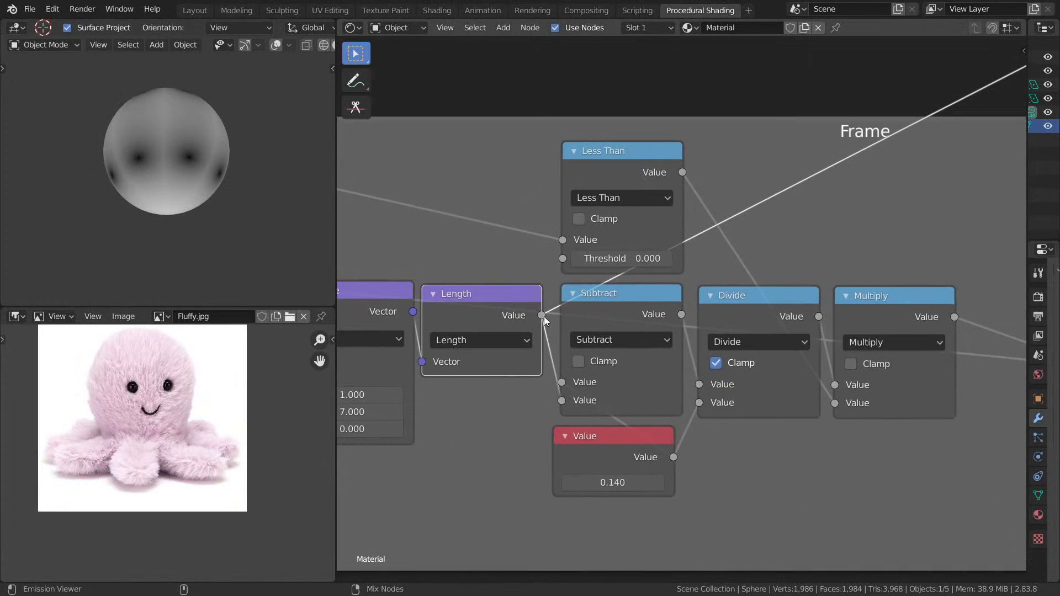
middle_click_drag(655, 349, 656, 420)
scroll(873, 194, "down", 1)
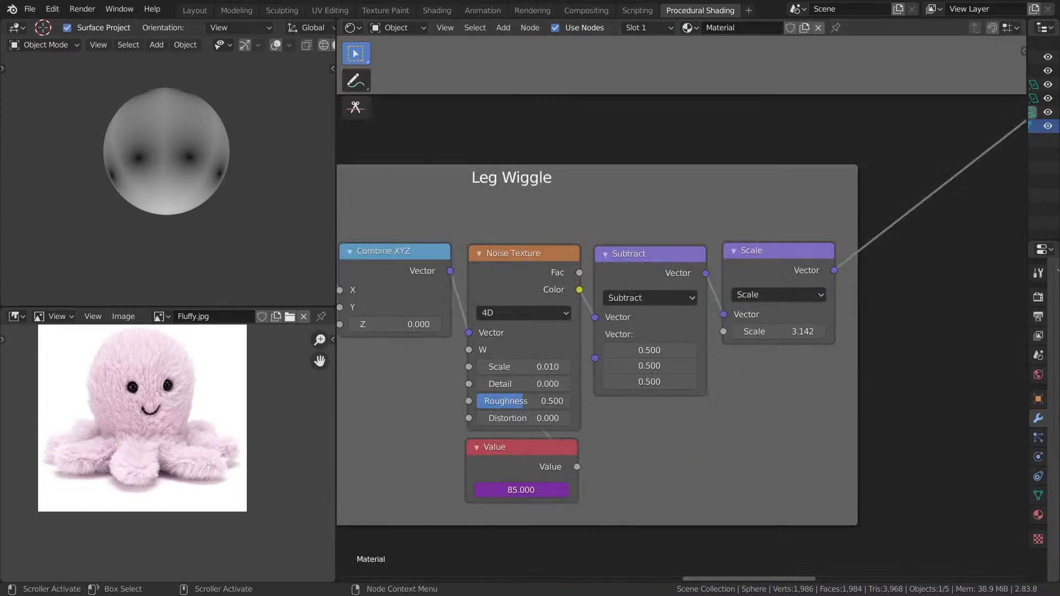
scroll(655, 415, "down", 2)
middle_click_drag(624, 343, 679, 486)
scroll(680, 475, "down", 1)
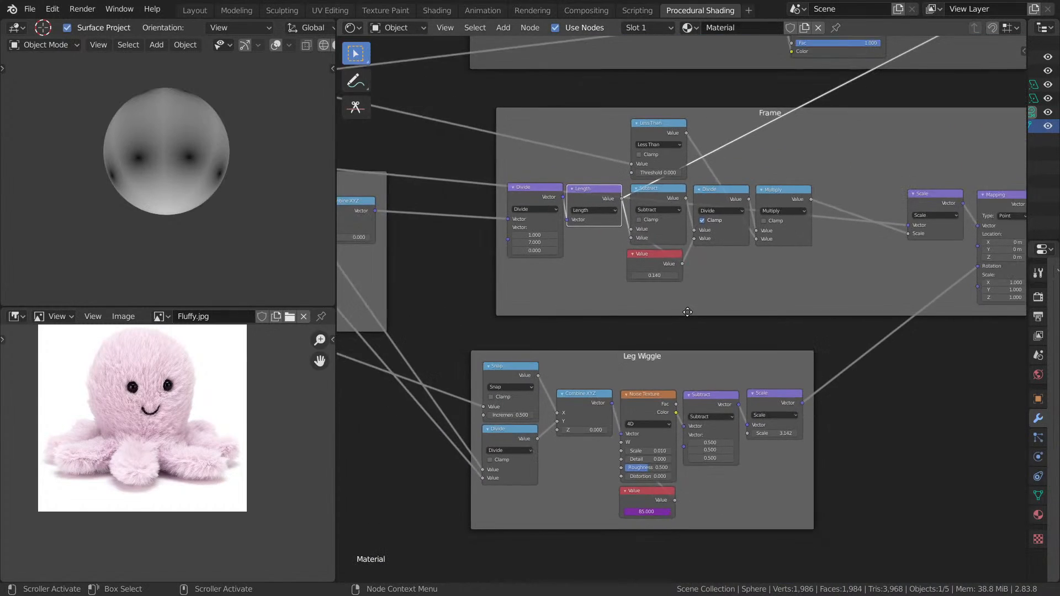
middle_click_drag(680, 313, 637, 471)
middle_click_drag(611, 146, 594, 170)
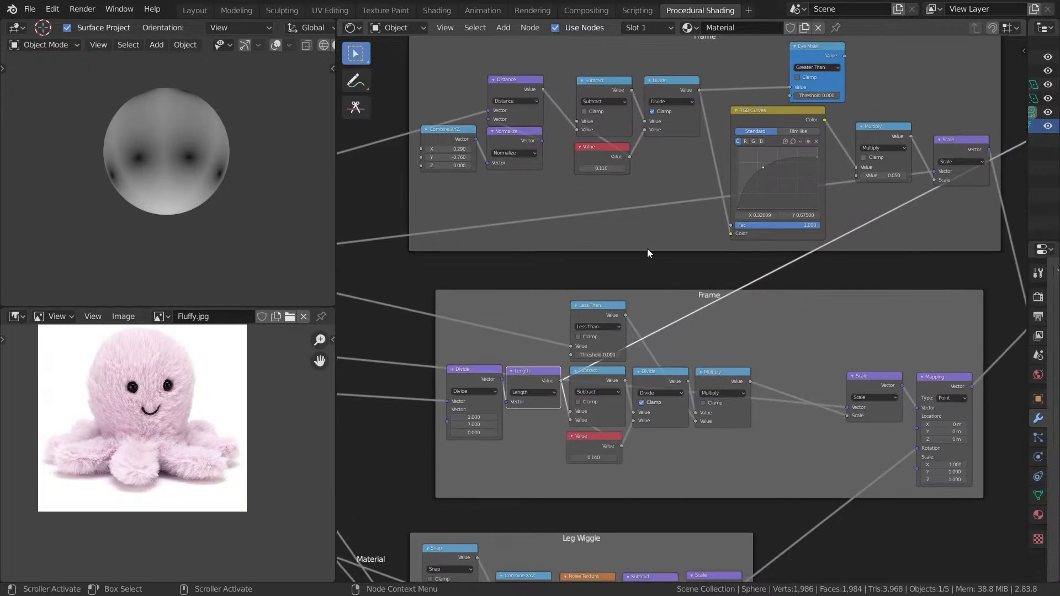
left_click(649, 381, "ctrl+shift")
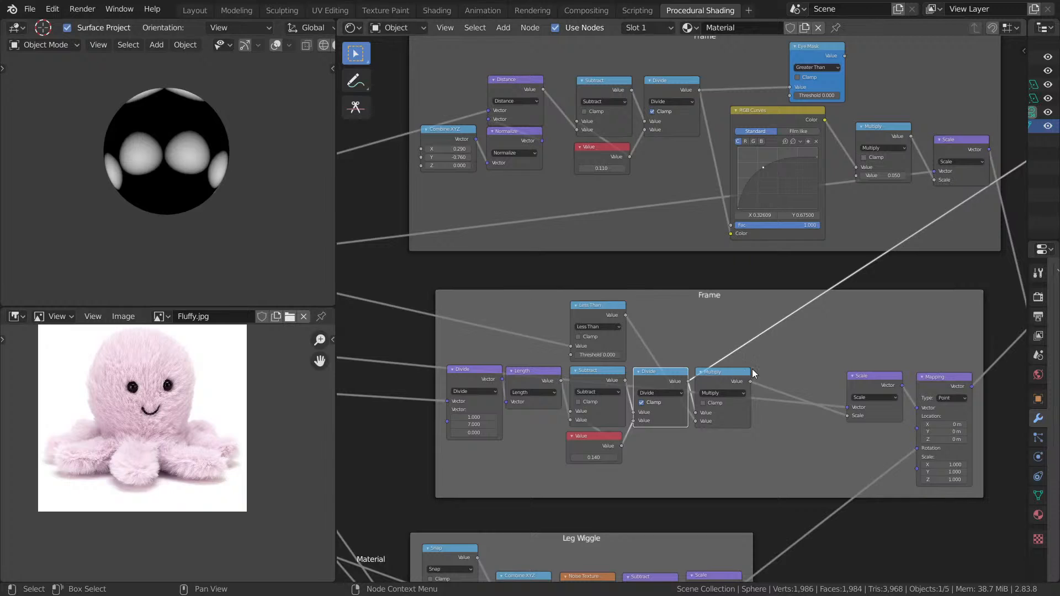
- Compare the leg frame's Multiply and Divide outputs on the sphere, examining the Divide spots from above and below the equator
left_click(714, 382, "ctrl+shift")
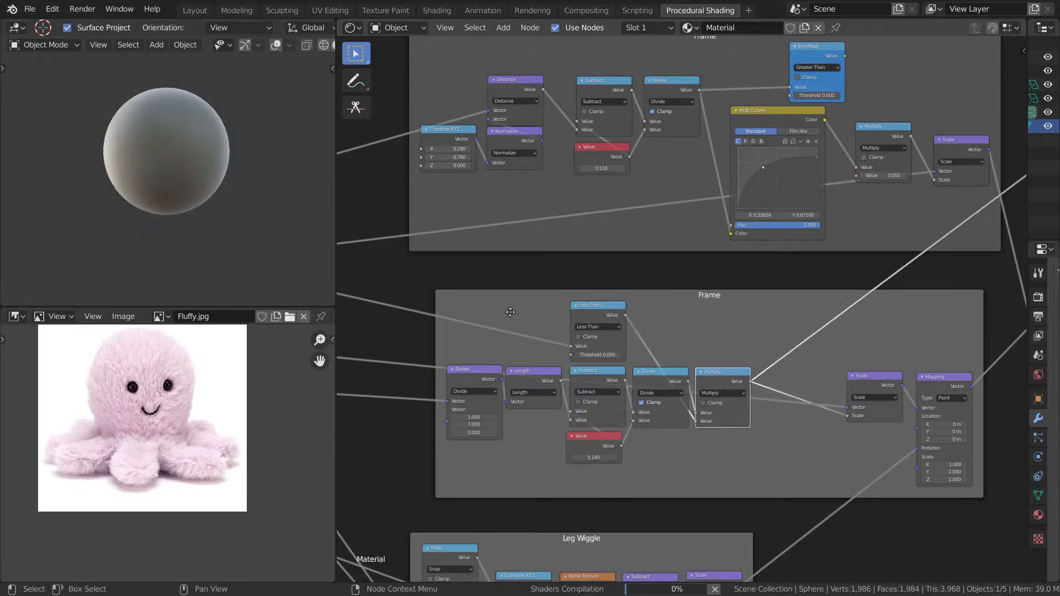
middle_click_drag(438, 297, 513, 306)
left_click(729, 387, "ctrl+shift")
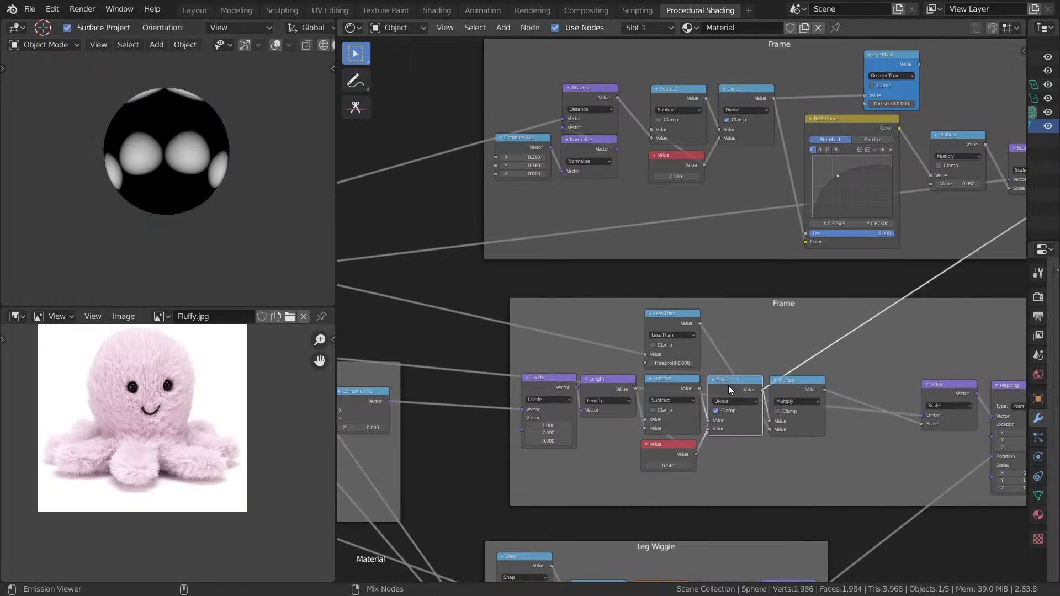
middle_click_drag(197, 187, 197, 229)
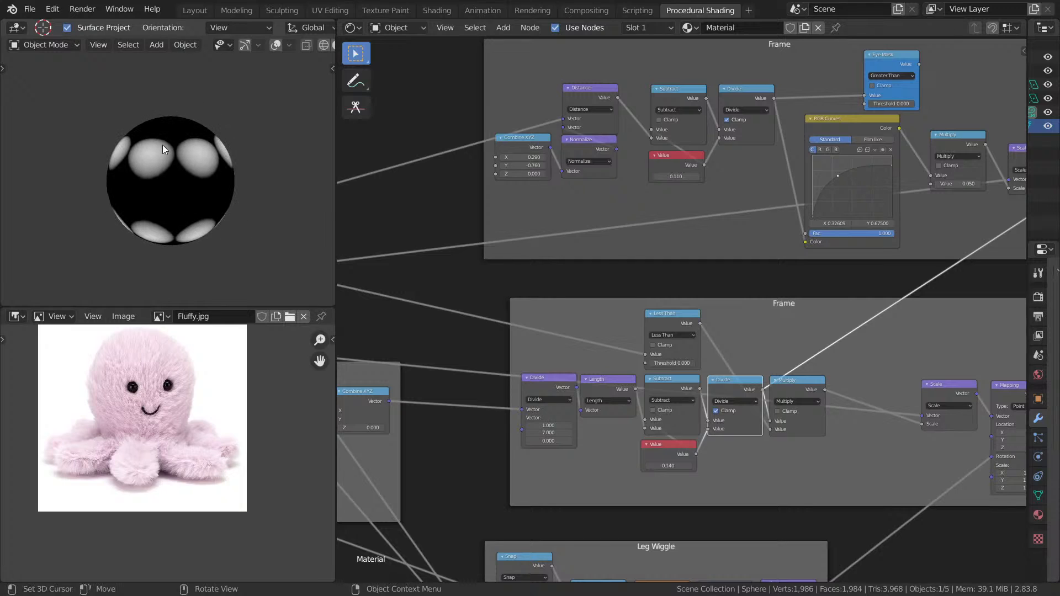
middle_click_drag(184, 190, 182, 182)
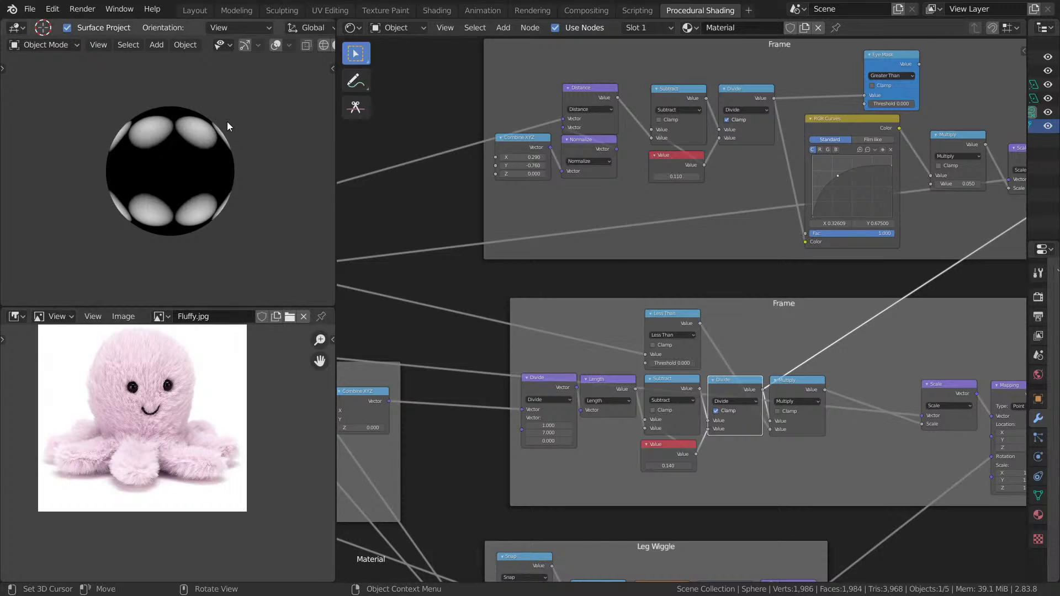
- Preview the Z output of the Mirrored Coordinates Separate XYZ node and the leg frame's Less Than mask on the sphere
middle_click_drag(572, 231, 940, 294)
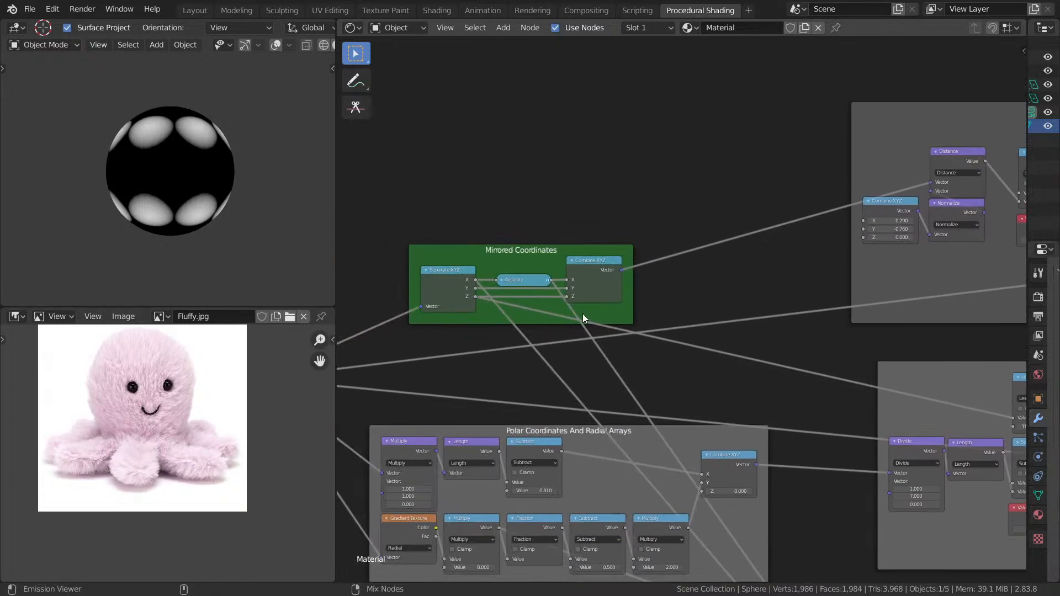
left_click(456, 293, "ctrl+shift")
left_click(456, 293, "ctrl+shift")
left_click(456, 292, "ctrl+shift")
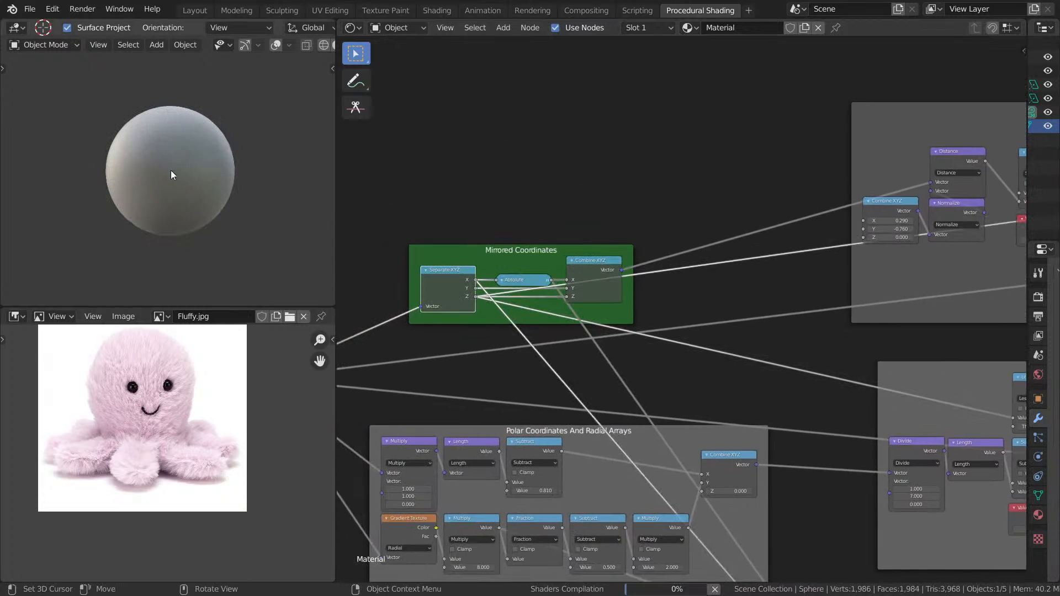
middle_click_drag(870, 244, 451, 200)
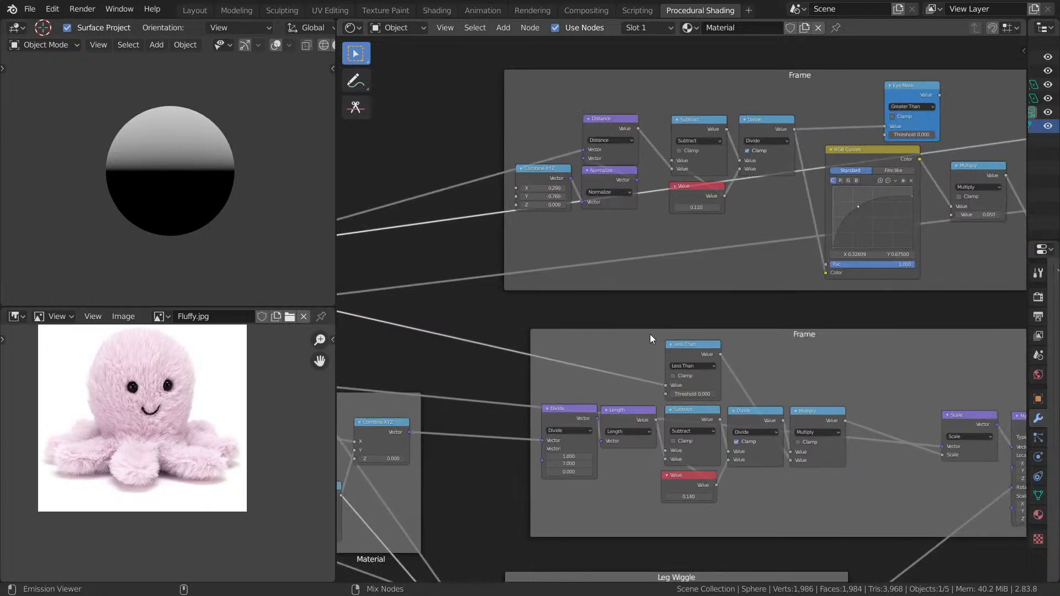
left_click(678, 359, "ctrl+shift")
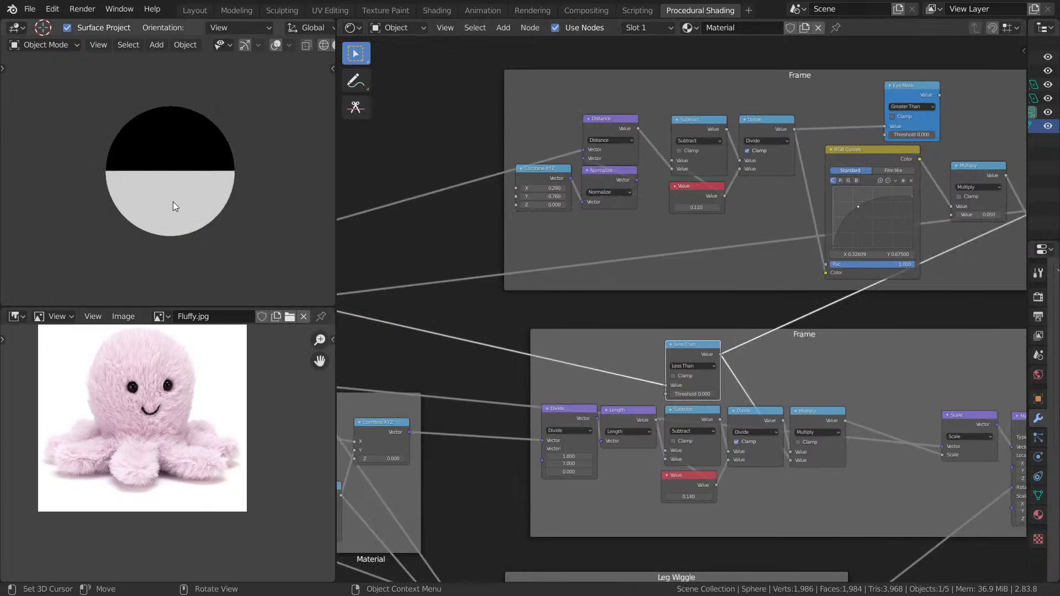
scroll(169, 201, "up", 3)
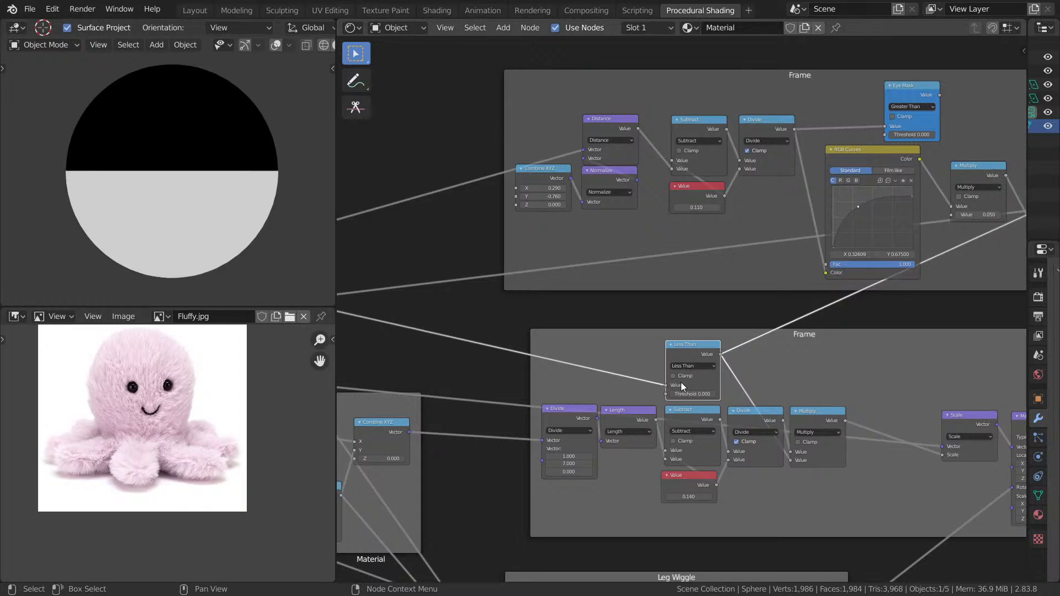
- Preview the leg frame's Divide and Multiply outputs again and inspect the masked leg spots on the sphere's underside
middle_click_drag(828, 410, 720, 380)
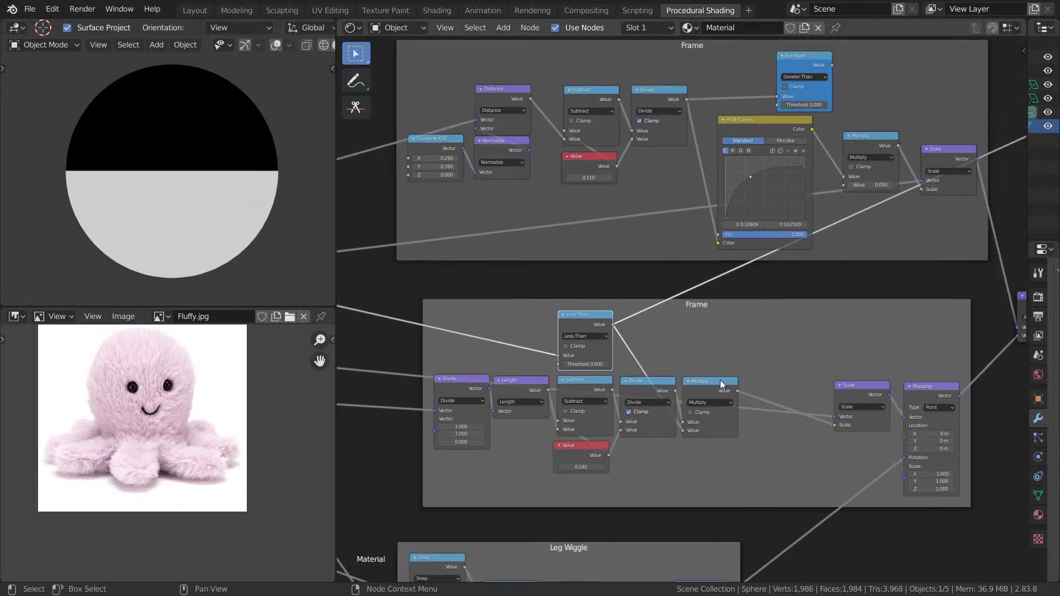
left_click(645, 390, "ctrl+shift")
left_click(642, 387, "ctrl+shift")
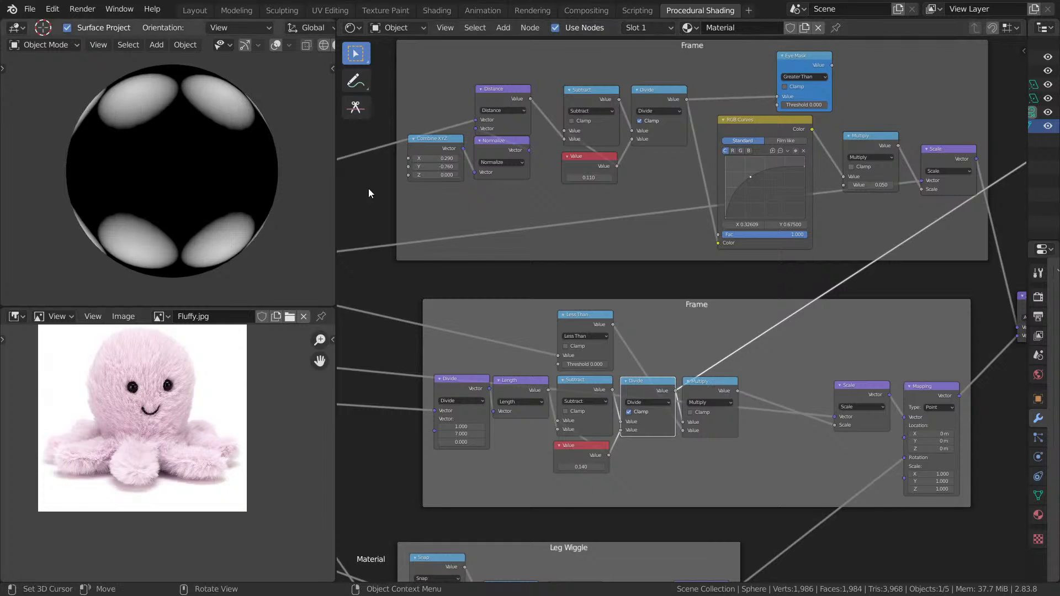
left_click(708, 384, "ctrl+shift")
middle_click_drag(128, 253, 224, 195)
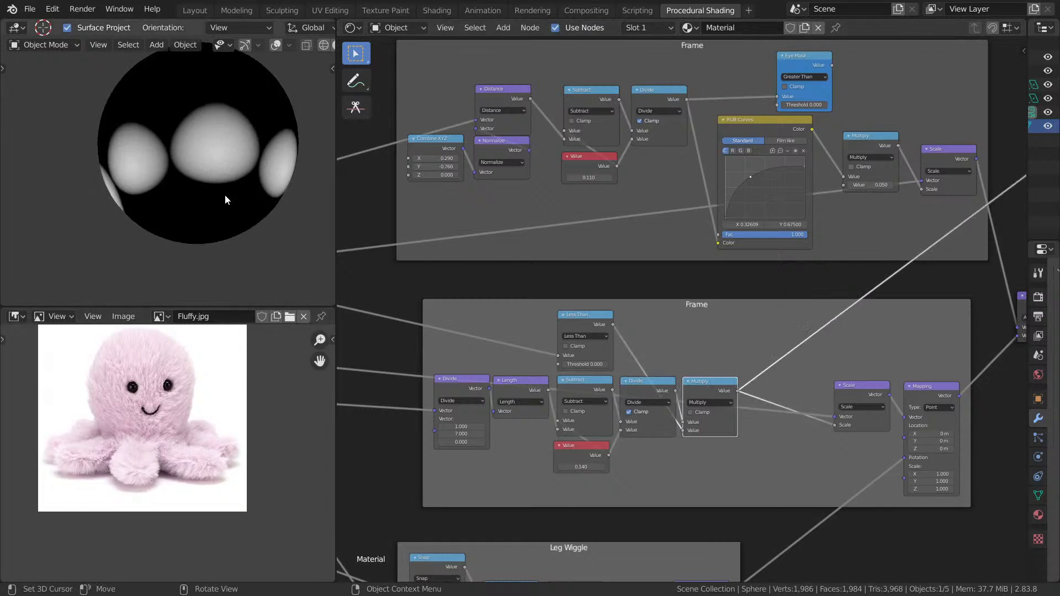
- Preview the leg frame's vector Scale output and examine the coloured leg spots around the sphere
left_click(847, 394, "ctrl+shift")
scroll(521, 293, "down", 3)
scroll(522, 235, "left", 3, "ctrl")
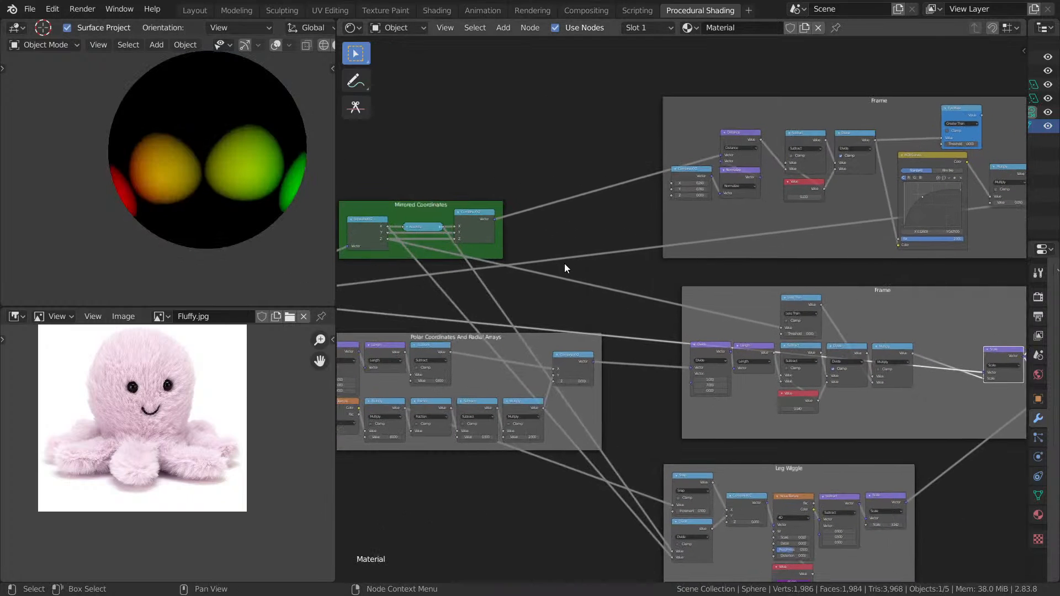
middle_click_drag(564, 264, 414, 250)
middle_click_drag(177, 200, 262, 244)
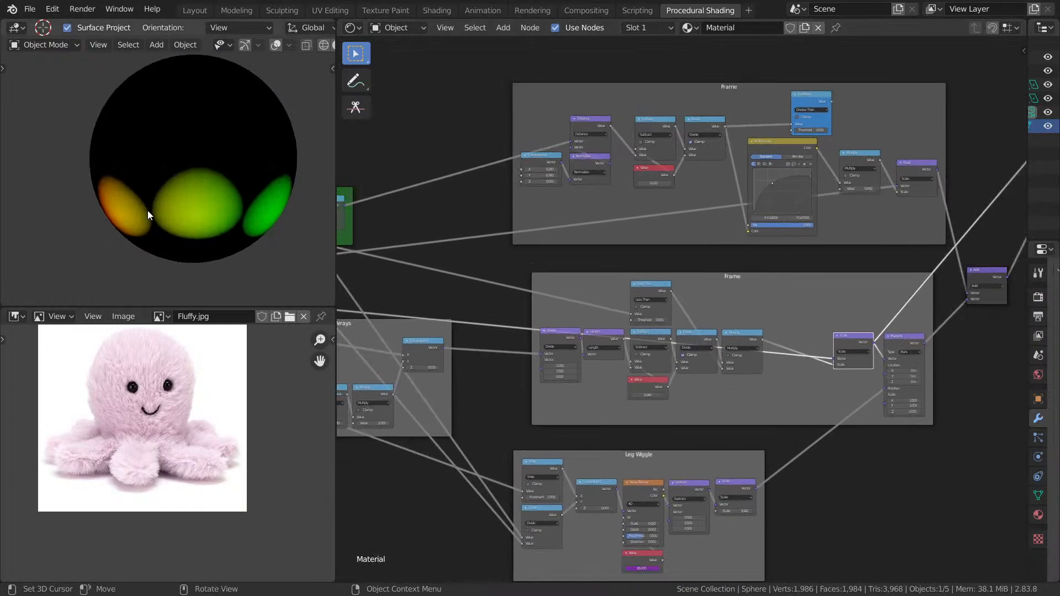
- Look over the Leg Wiggle frame and preview the vector Add node that combines the eye and leg displacement
middle_click_drag(619, 270, 351, 270)
middle_click_drag(345, 472, 461, 395)
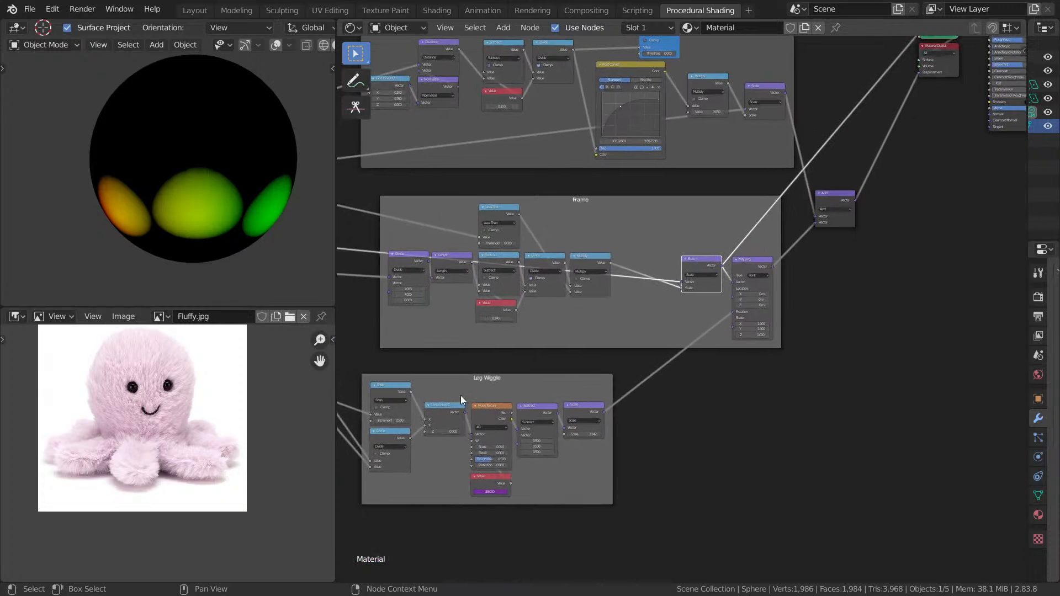
middle_click_drag(538, 395, 422, 484)
left_click(707, 287, "ctrl+shift")
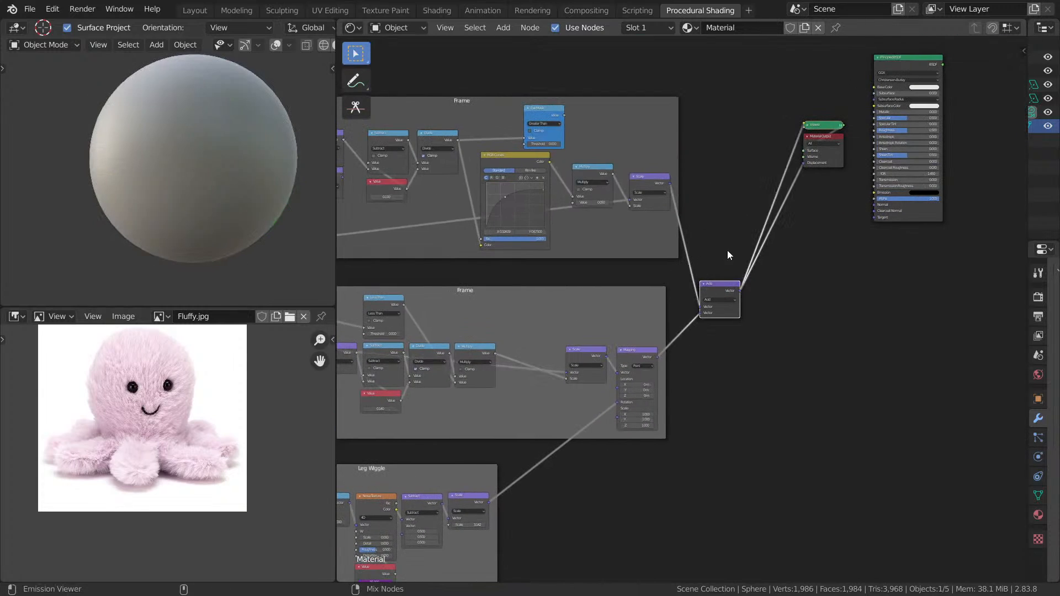
middle_click_drag(618, 213, 619, 251)
mouse_move(182, 149)
middle_mouse_down()
mouse_move(143, 182)
mouse_move(280, 175)
mouse_move(174, 173)
middle_mouse_up()
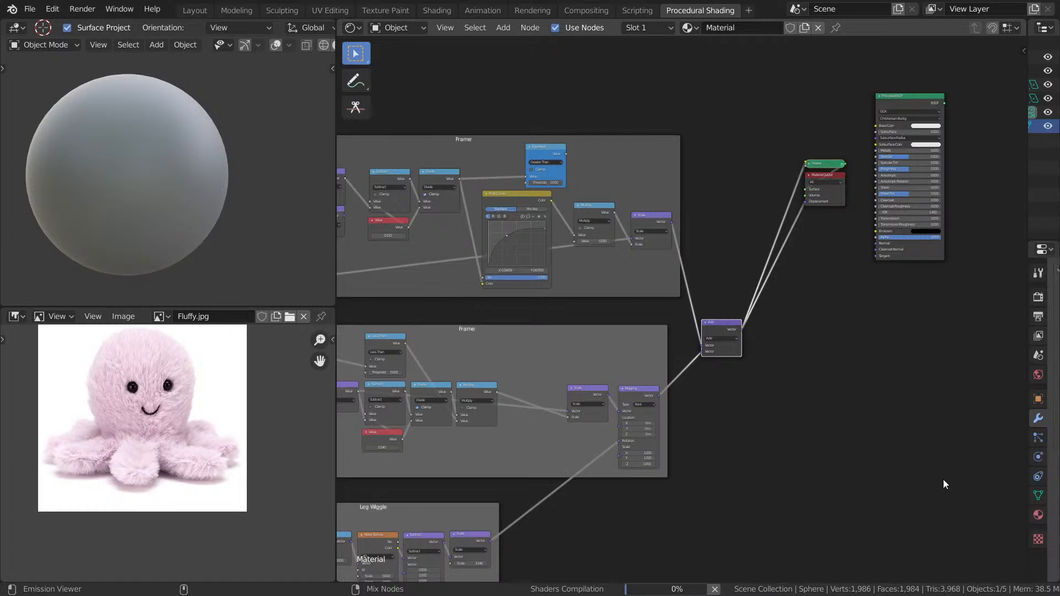
- Send the Principled BSDF back to the material output and show the viewport in rendered shading
left_click(938, 462, "ctrl+shift")
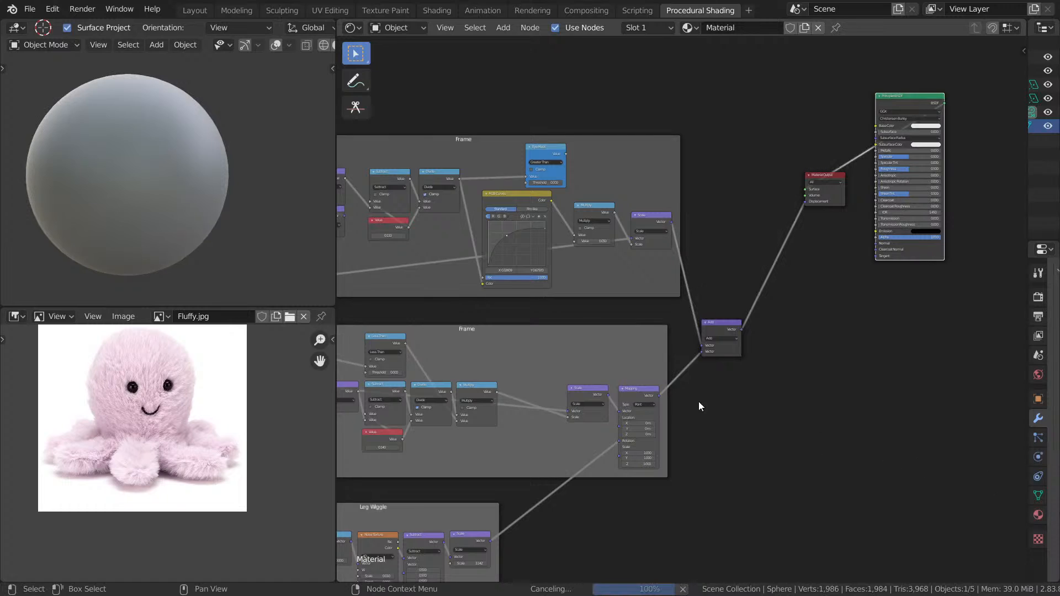
key("z")
left_click(234, 115)
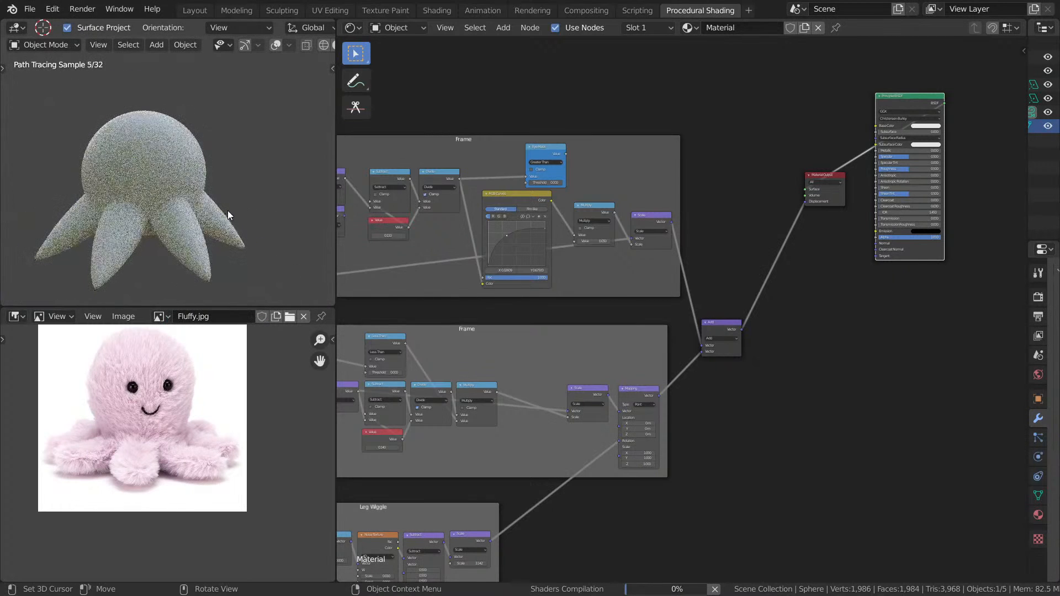
- Turn off Adaptive on the sphere's Subdivision modifier and play the leg wiggle animation in a maximized viewport
middle_click_drag(471, 480, 699, 281)
scroll(697, 281, "up", 2)
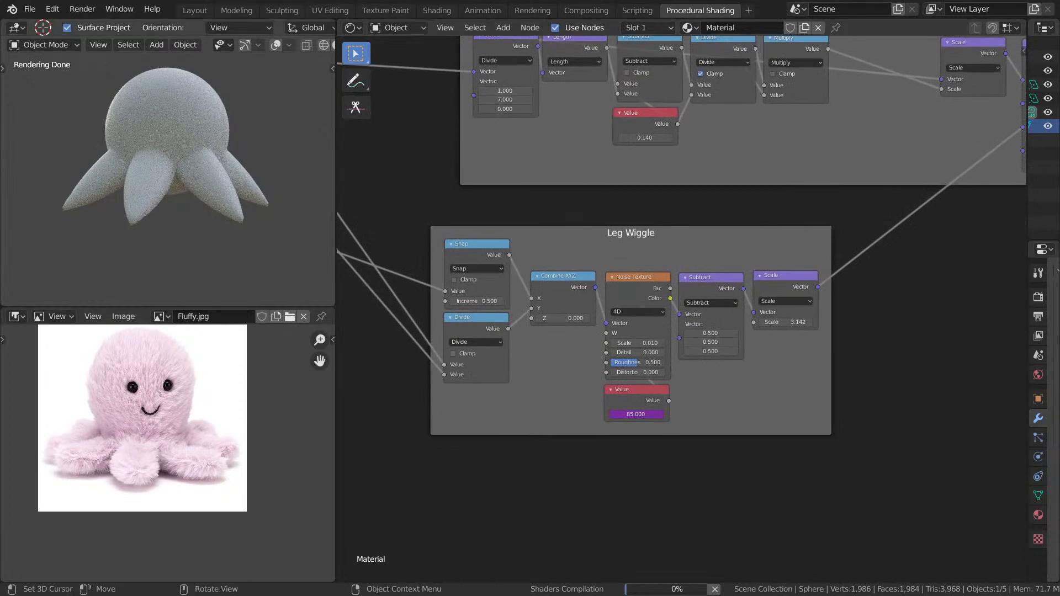
key("ctrl+space")
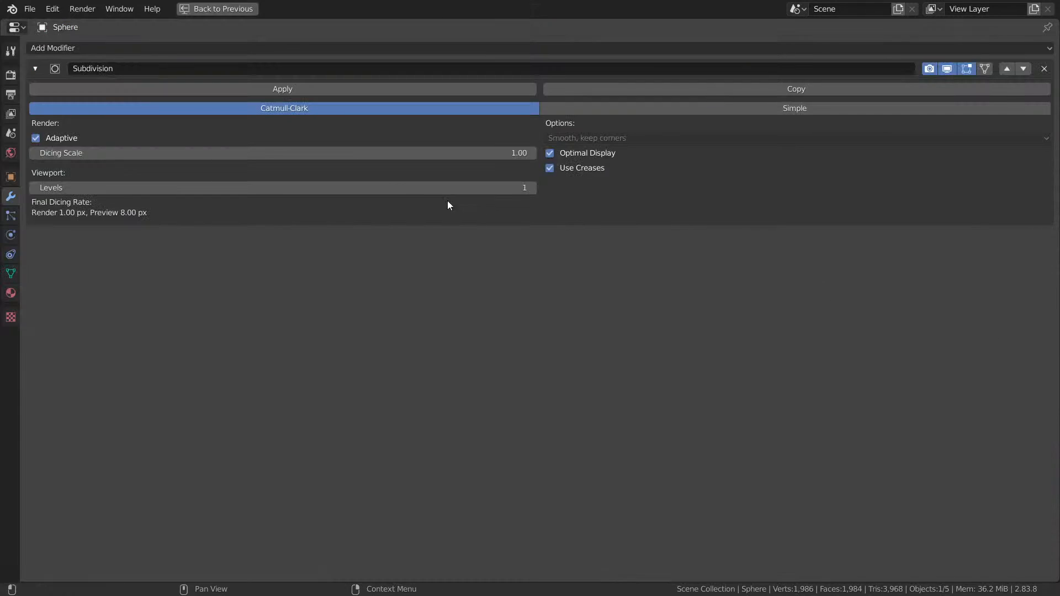
left_click(36, 138)
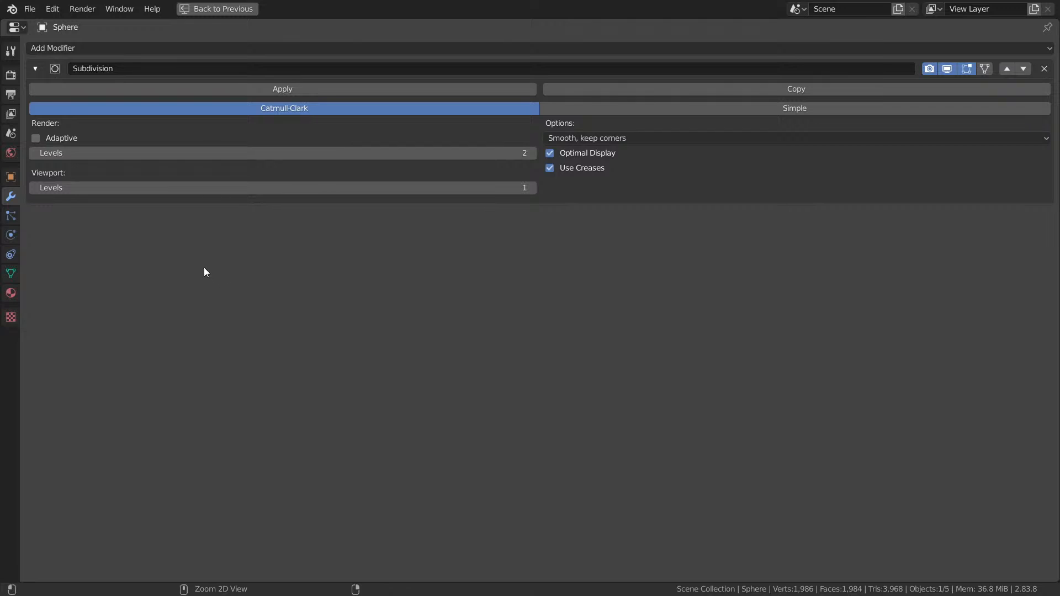
key("ctrl+space")
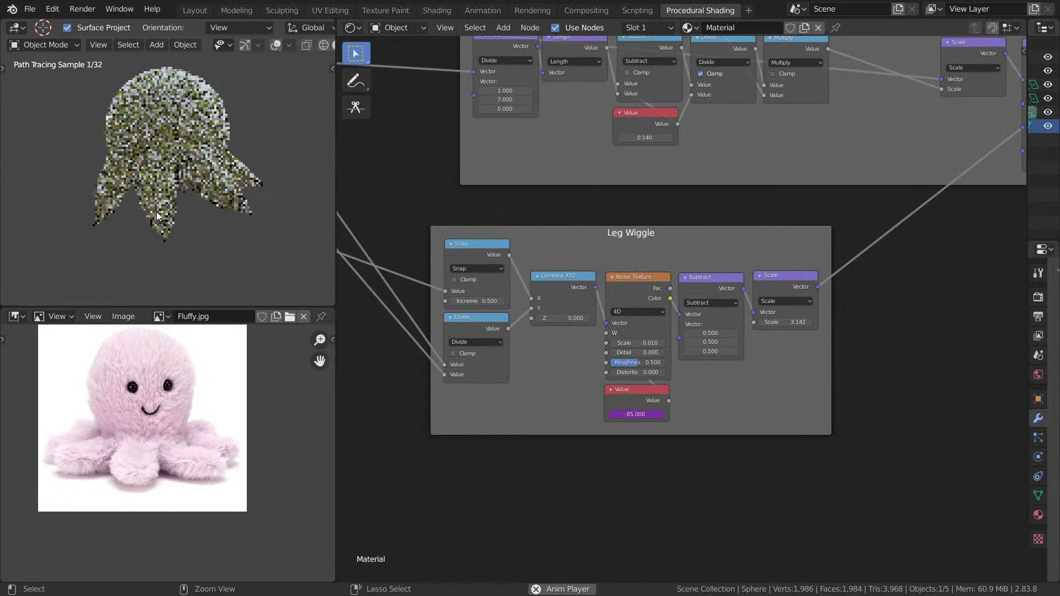
key("ctrl+space")
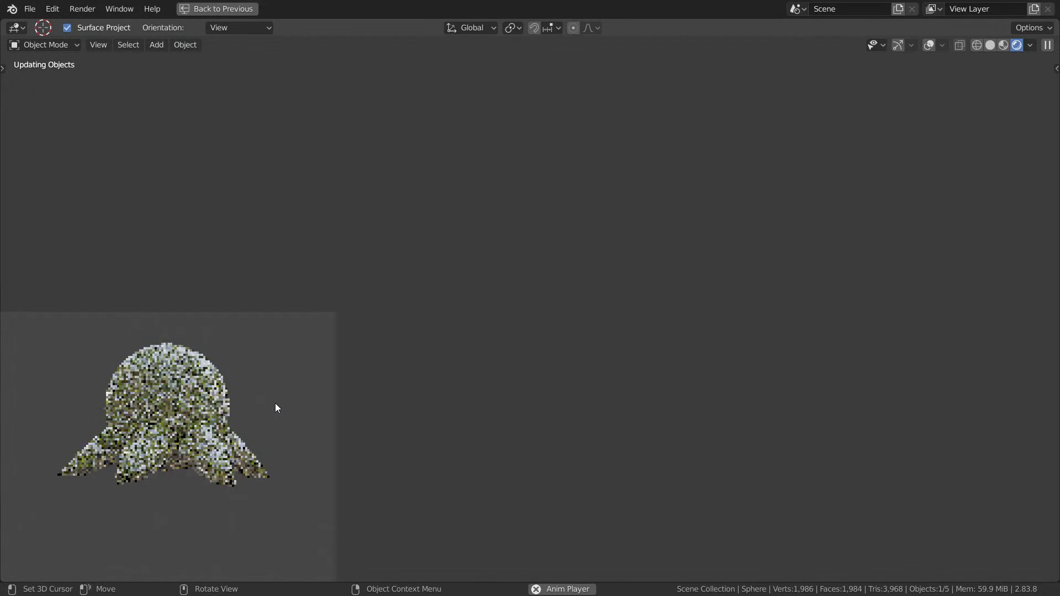
key("ctrl+space")
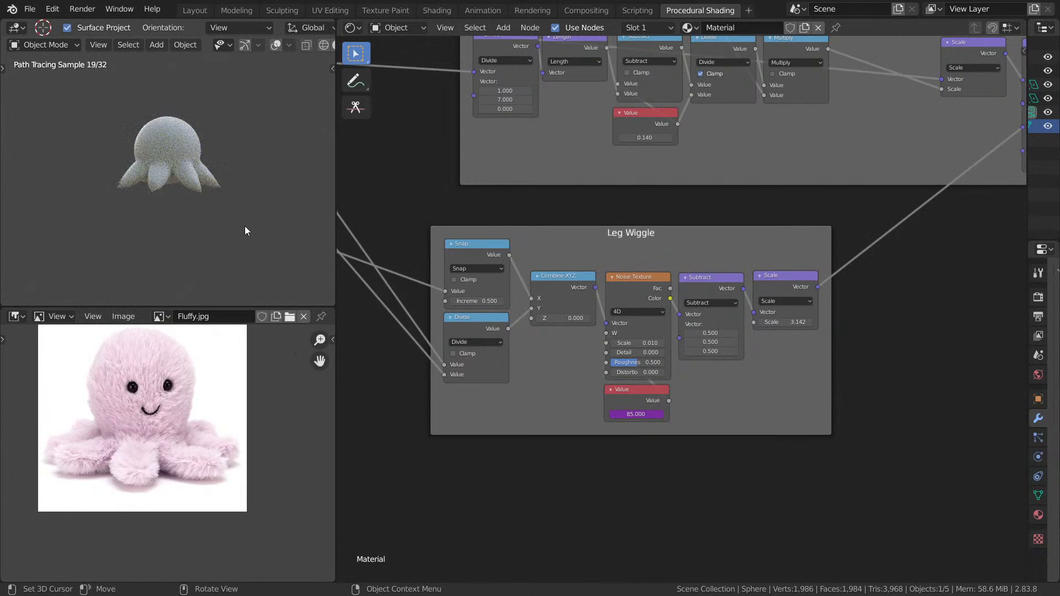
- Examine the octopus up close, turn Adaptive subdivision back on for the sphere, and save the file
scroll(211, 192, "up", 6)
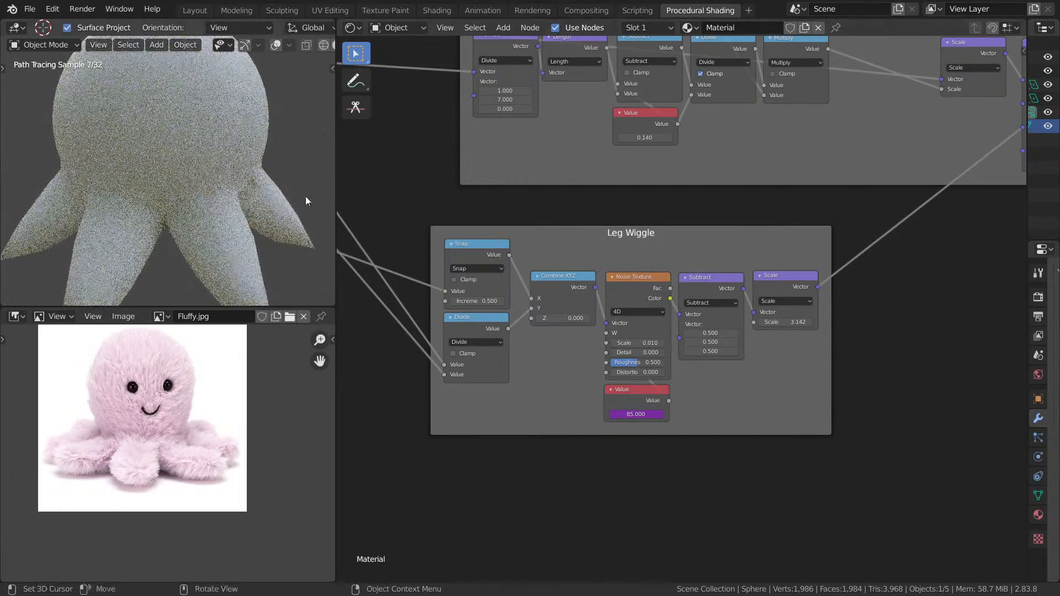
middle_click_drag(287, 194, 185, 183)
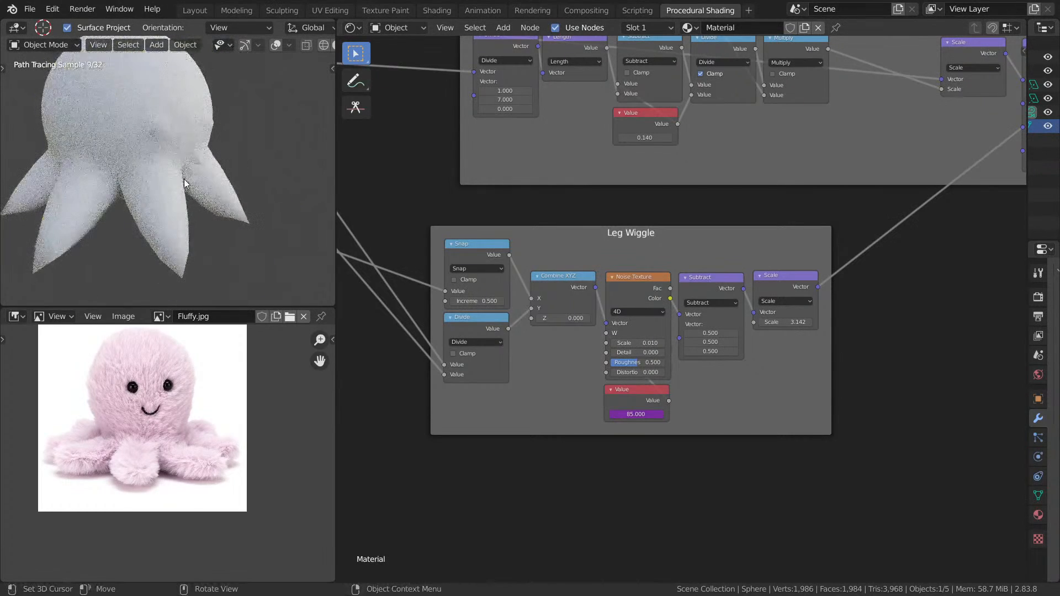
key("ctrl+space")
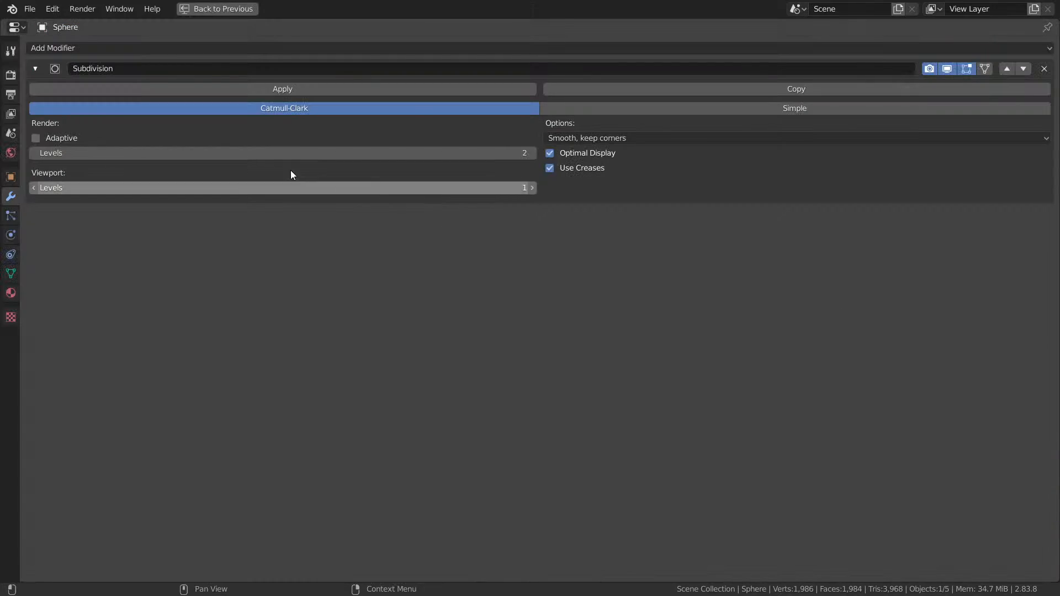
left_click(69, 138)
key("ctrl+space")
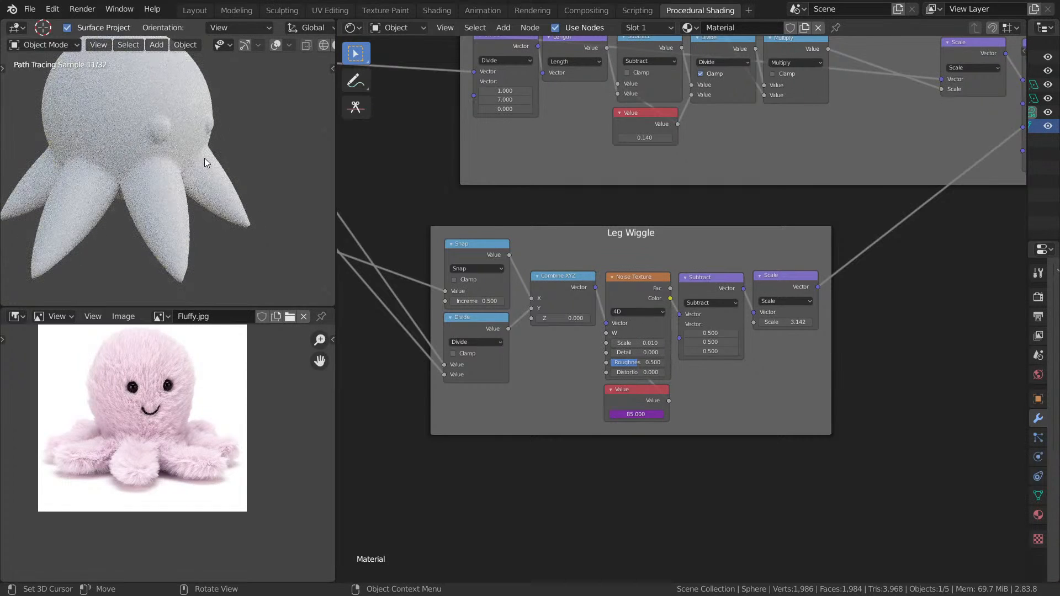
key("ctrl+s")
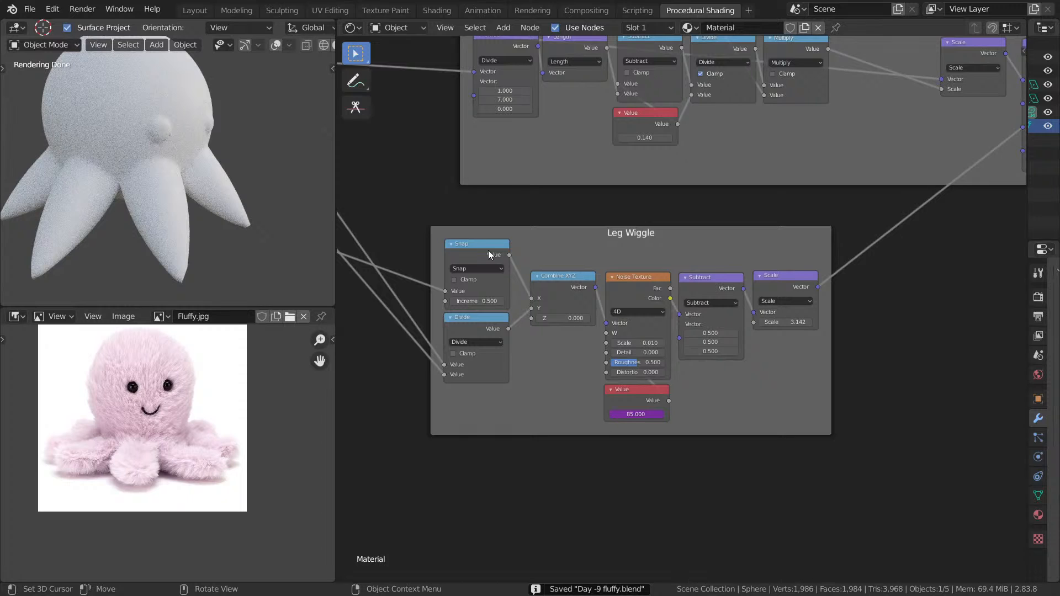
- Reposition the Leg Wiggle frame further right, beneath the leg frame
middle_click_drag(232, 206, 178, 198)
scroll(665, 199, "down", 3)
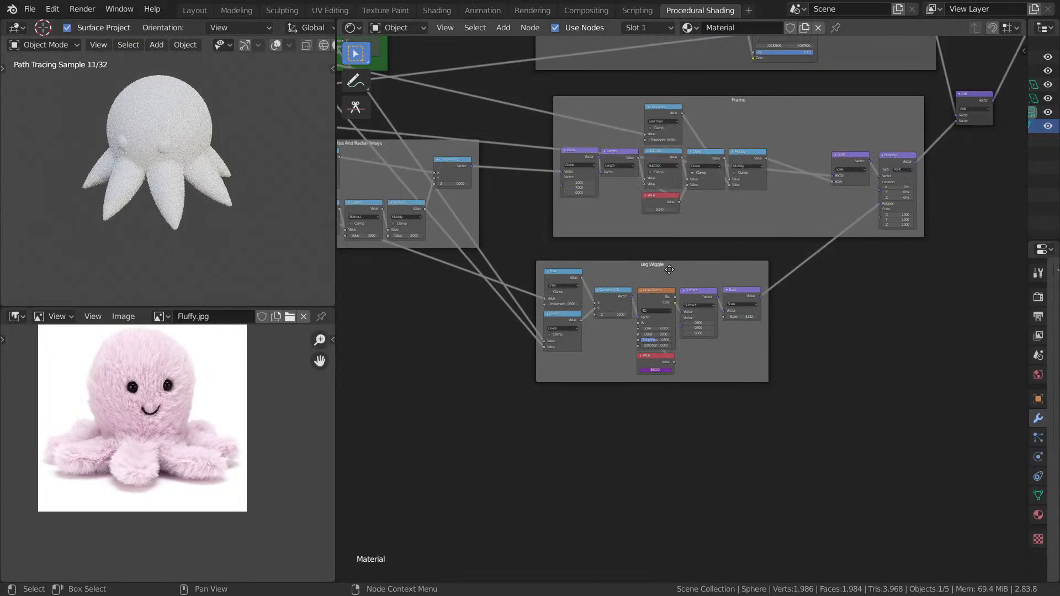
middle_click_drag(669, 269, 677, 342)
left_click_drag(694, 340, 774, 333)
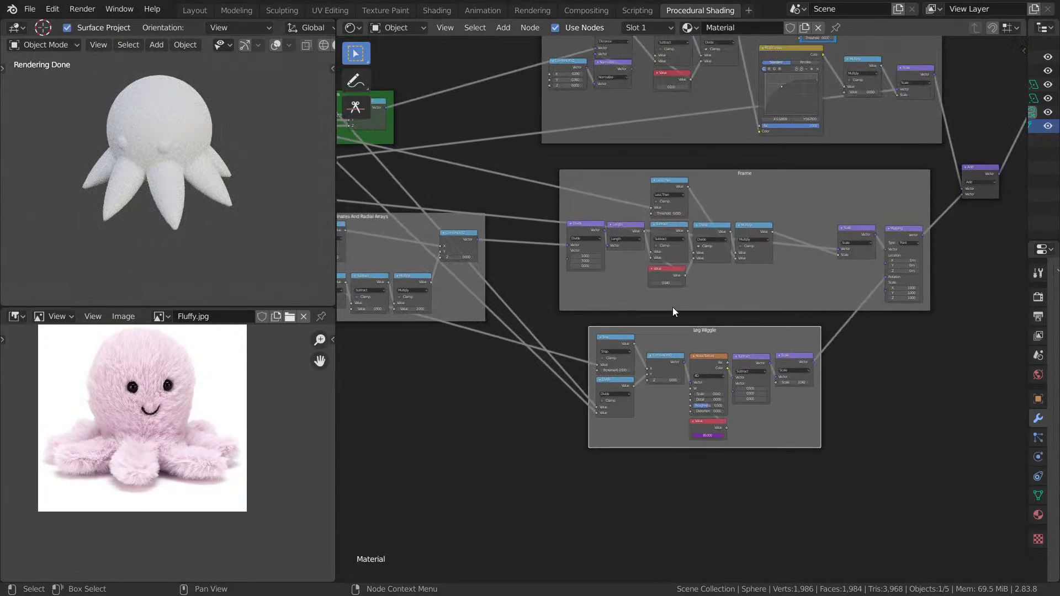
- Move the Material Output node down beside the vector Add node and shift the Principled BSDF further right
scroll(672, 307, "down", 3)
middle_click_drag(618, 218, 660, 214)
scroll(645, 227, "up", 6)
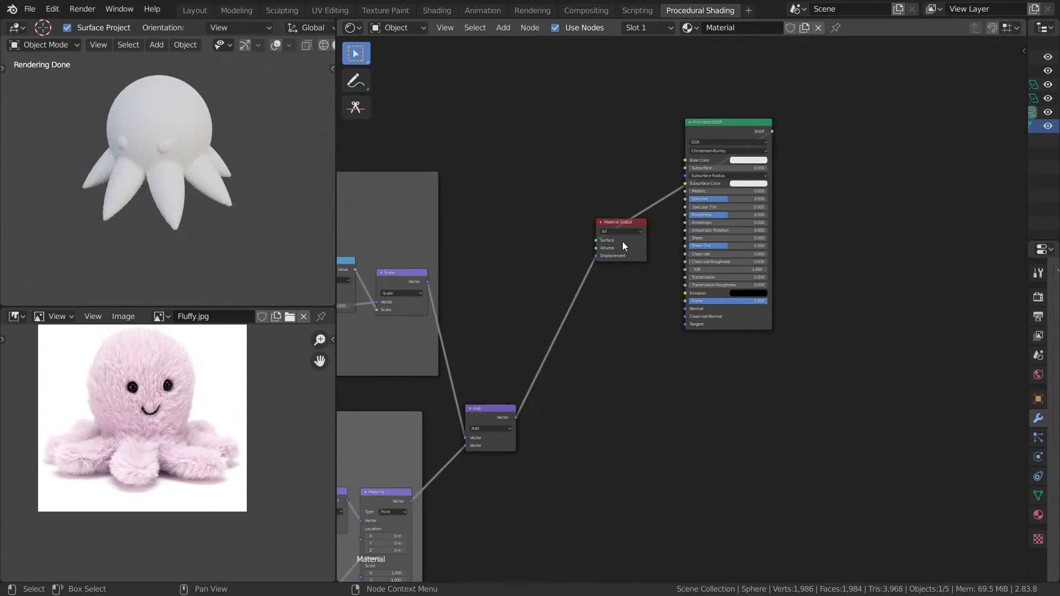
left_click_drag(622, 223, 631, 331)
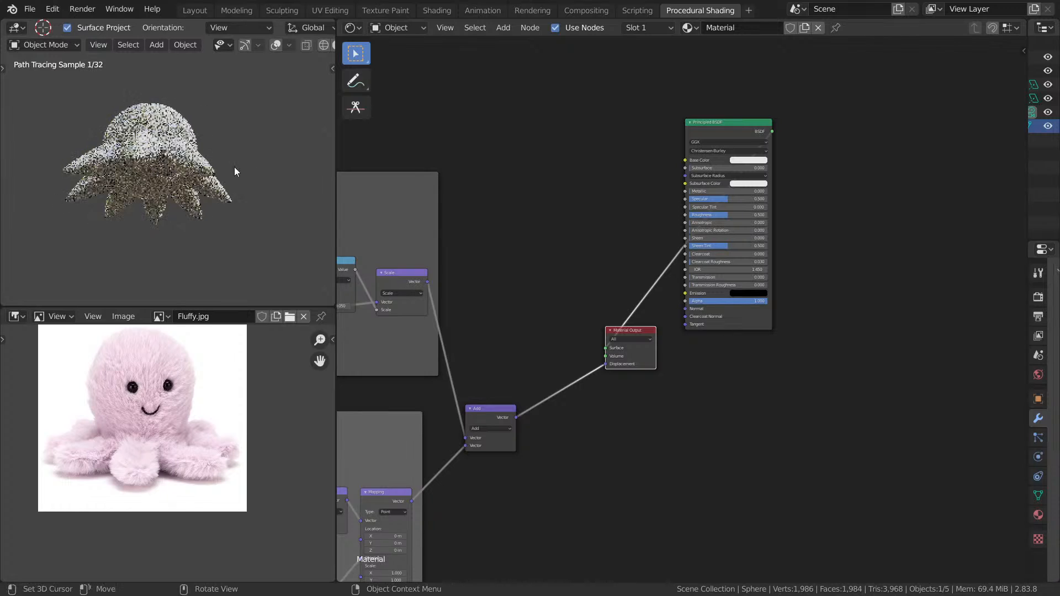
middle_click_drag(706, 140, 815, 112)
left_click_drag(820, 105, 901, 144)
scroll(801, 144, "down", 4)
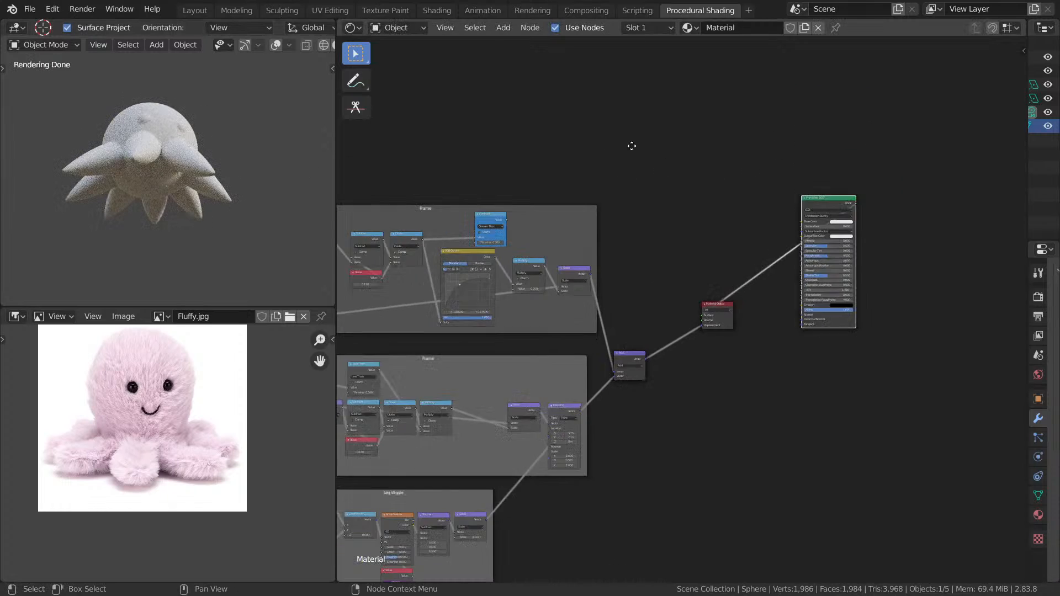
- Preview the Eye Mask node's output on the octopus through the Viewer
middle_click_drag(578, 150, 975, 138)
scroll(966, 140, "up", 2)
middle_click_drag(916, 158, 683, 224)
left_click(717, 253, "ctrl+shift")
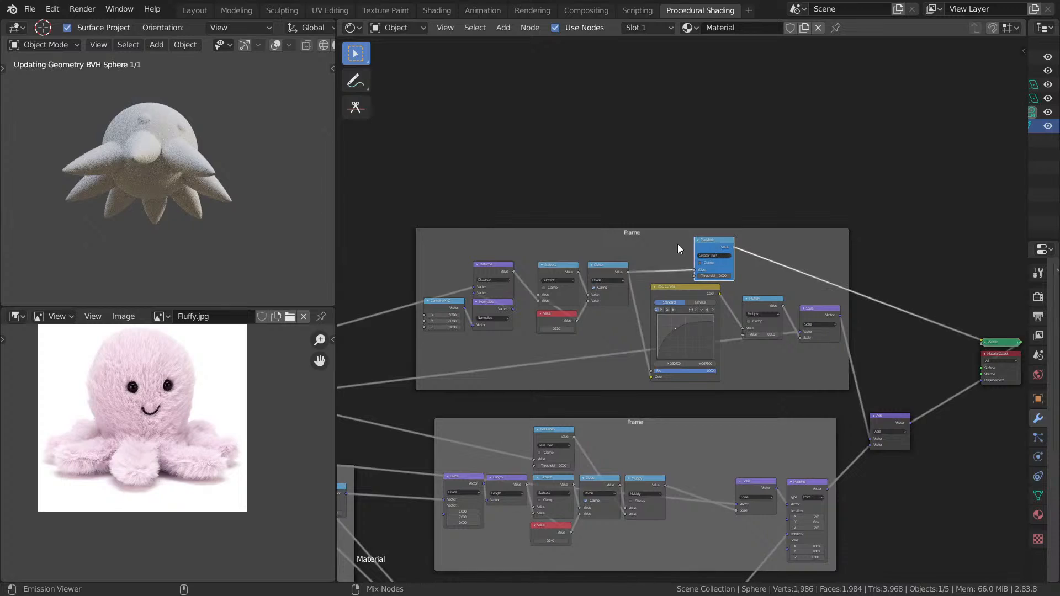
middle_click_drag(650, 185, 445, 207)
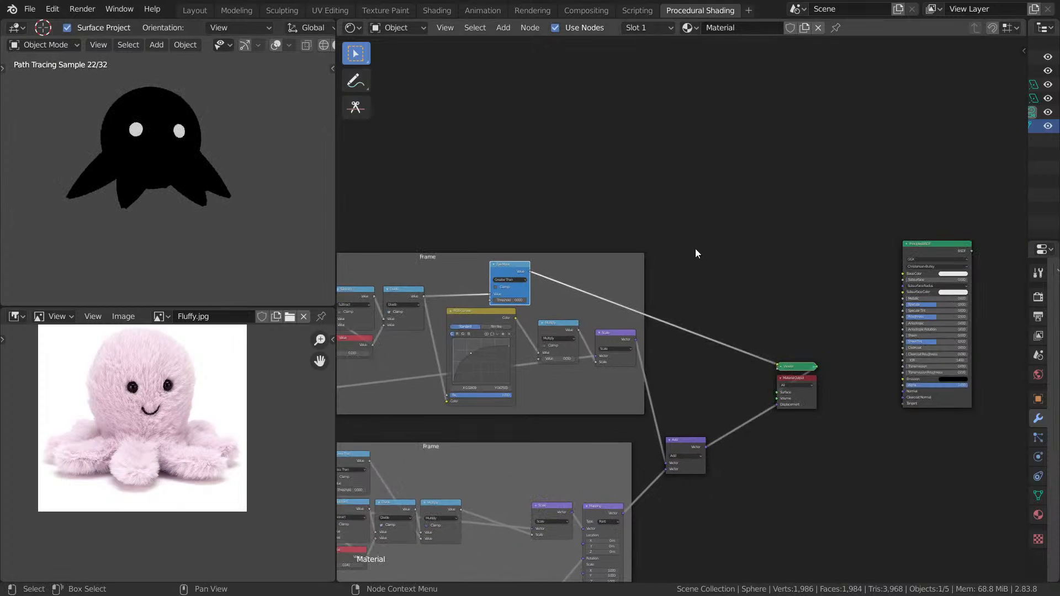
- Add a MixRGB node to the right of the eye frame and connect the Eye Mask value to its Fac
scroll(687, 281, "up", 3)
key("shift+a")
type("sMIX")
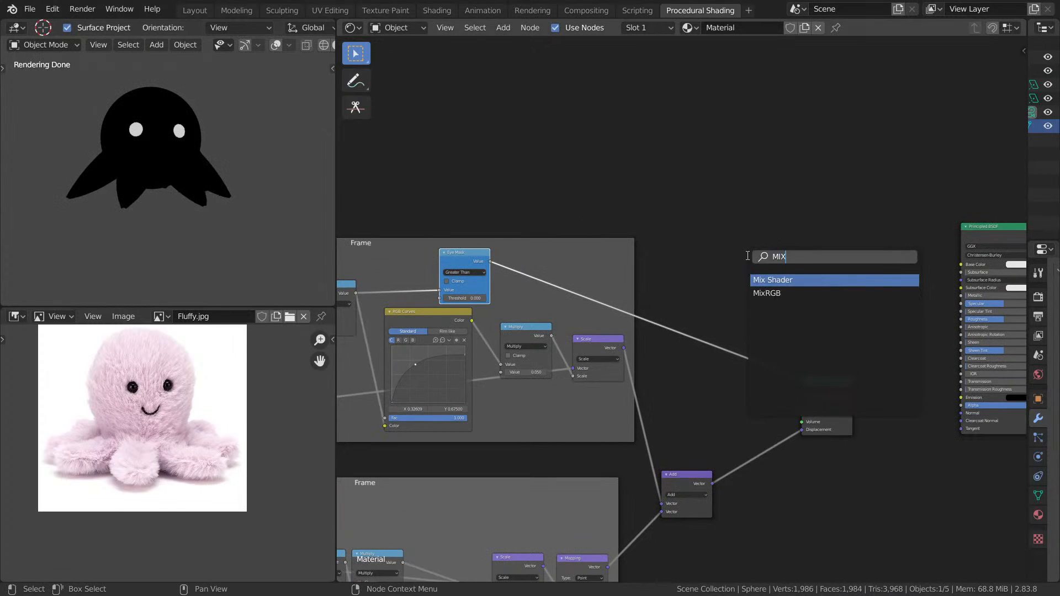
left_click(809, 295)
left_click(795, 284)
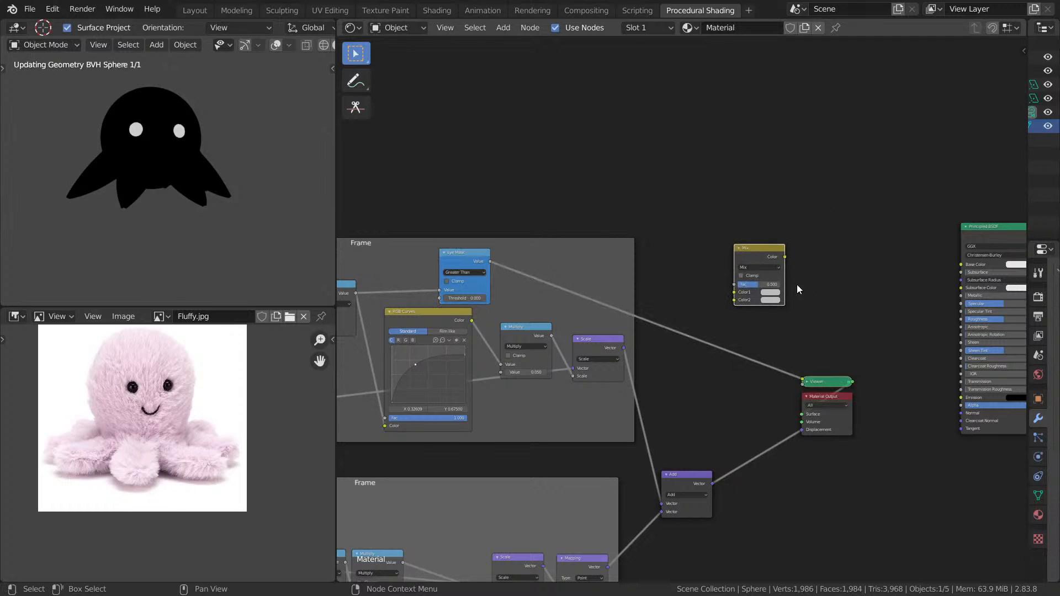
scroll(684, 295, "up", 8)
middle_click_drag(568, 269, 723, 329)
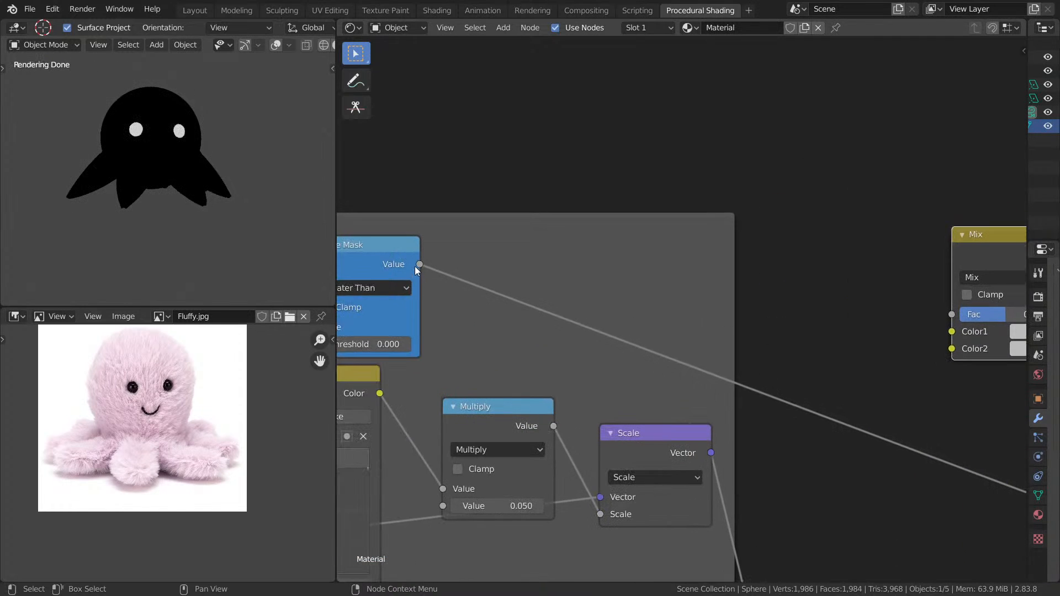
left_click_drag(420, 264, 951, 315)
middle_click_drag(883, 274, 664, 266)
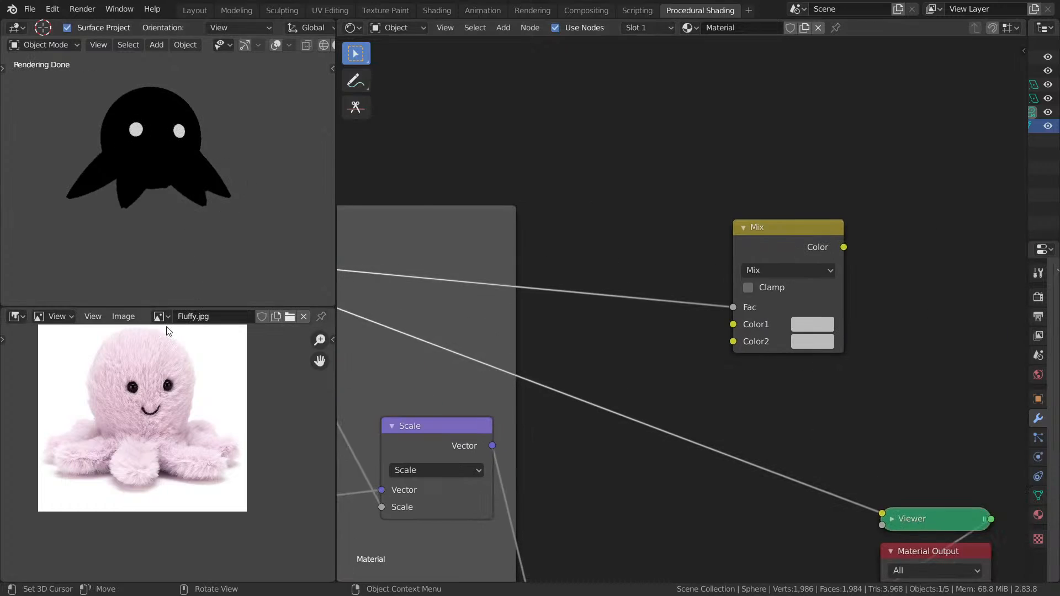
- Sample Mix Color2 from the reference toy's black eye and Color1 from its pink fur, and preview the Mix node
left_click(830, 341)
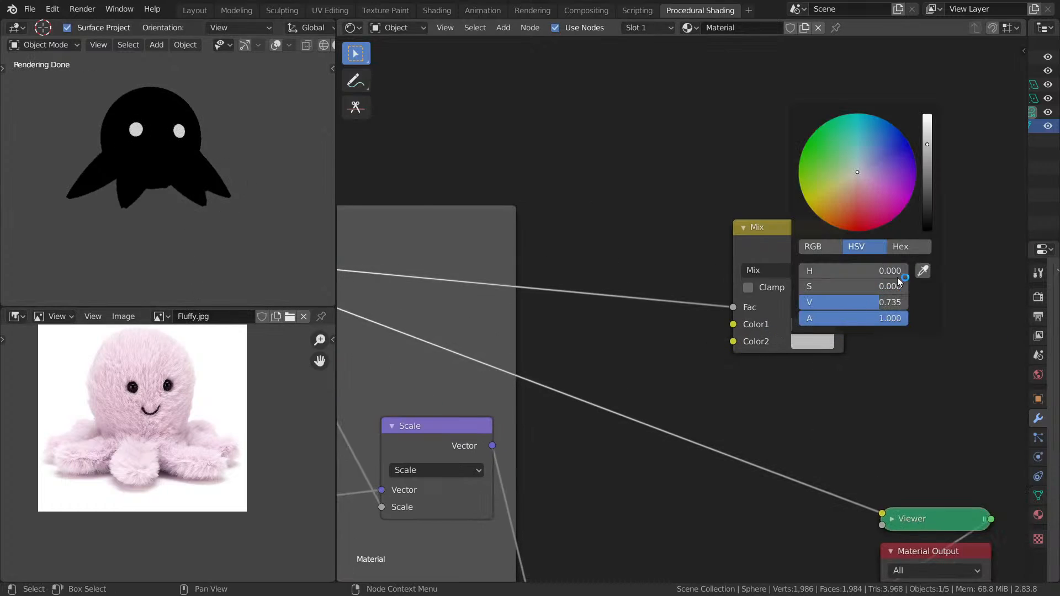
left_click(922, 271)
left_click(173, 380)
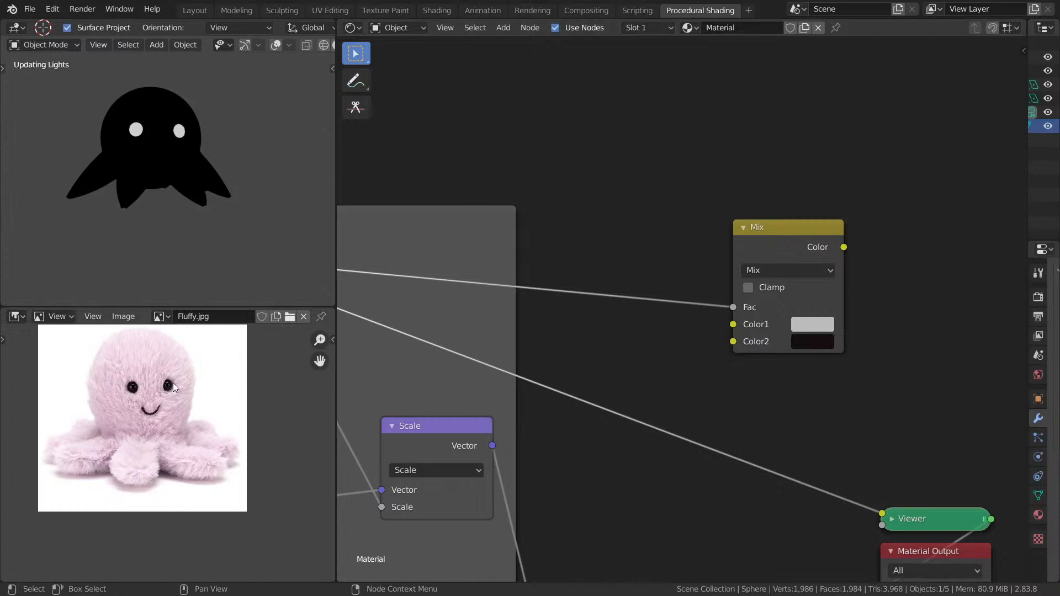
left_click(833, 325)
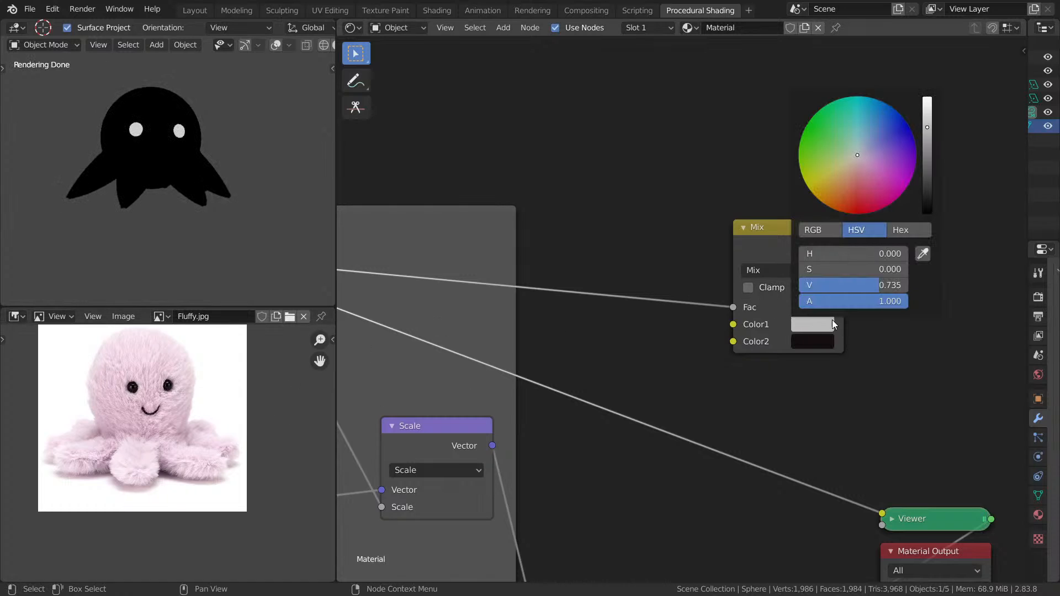
left_click(923, 253)
left_click(137, 418)
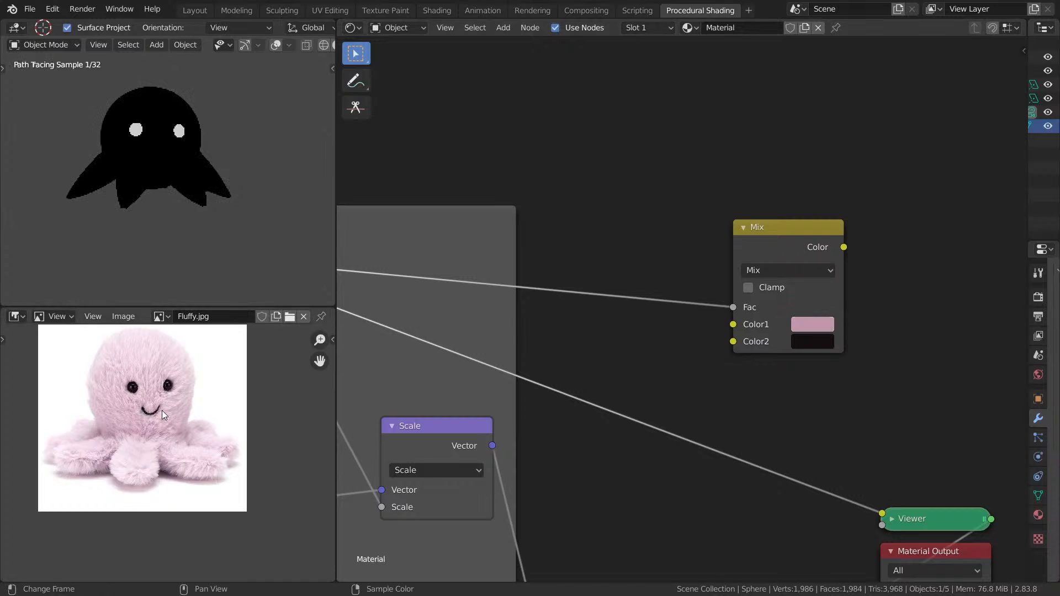
left_click(791, 247, "ctrl+shift")
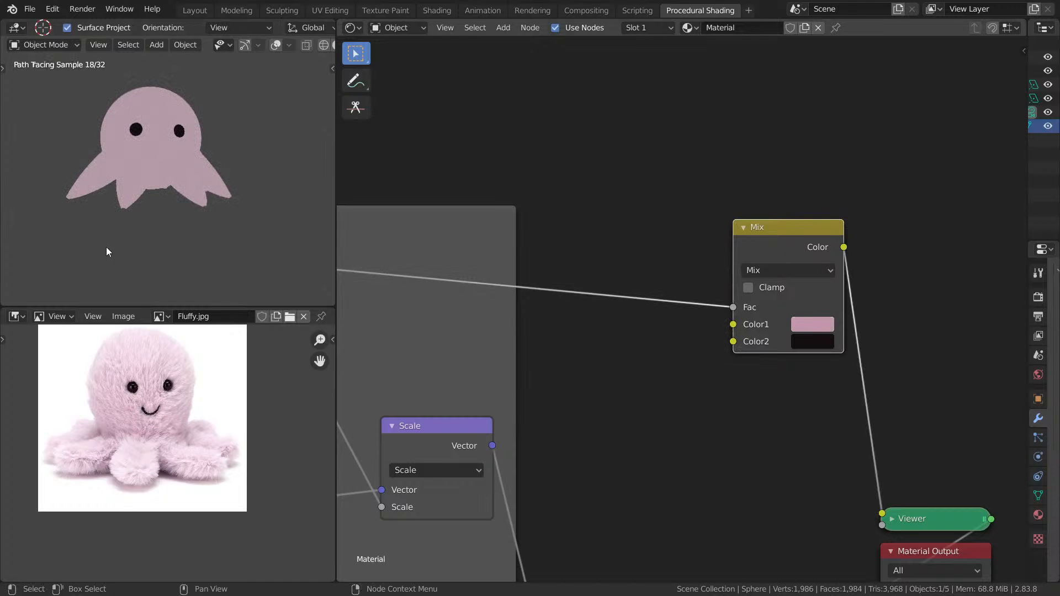
middle_click_drag(163, 191, 138, 195)
- Move the Principled BSDF closer to the Mix node, feed the Mix color into Base Color, and preview the shader
middle_click_drag(902, 206, 432, 297)
scroll(690, 301, "down", 4)
left_click_drag(799, 290, 669, 235)
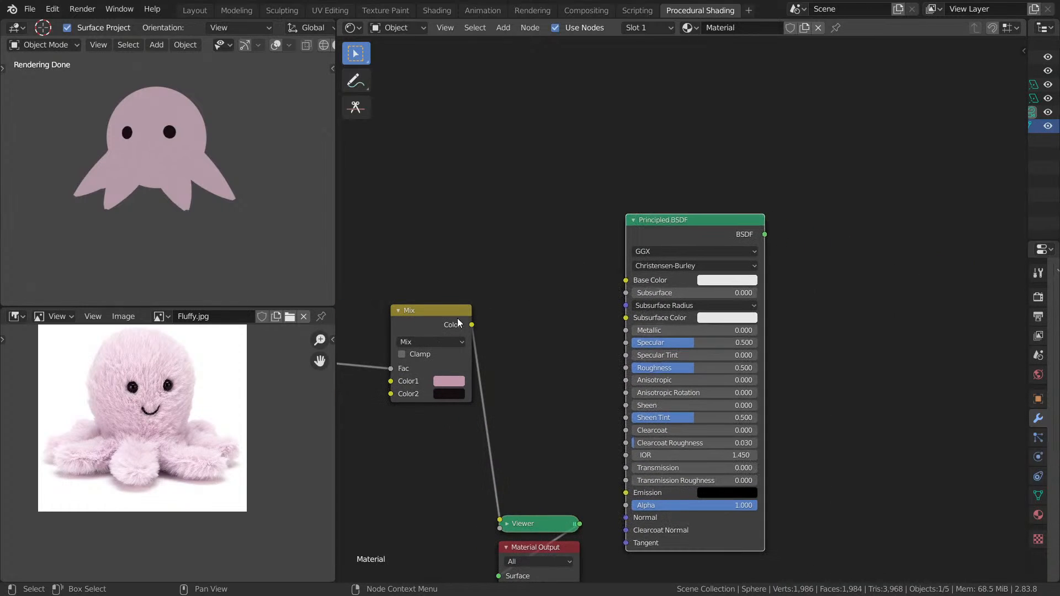
left_click_drag(471, 326, 626, 280)
left_click(668, 240, "ctrl+shift")
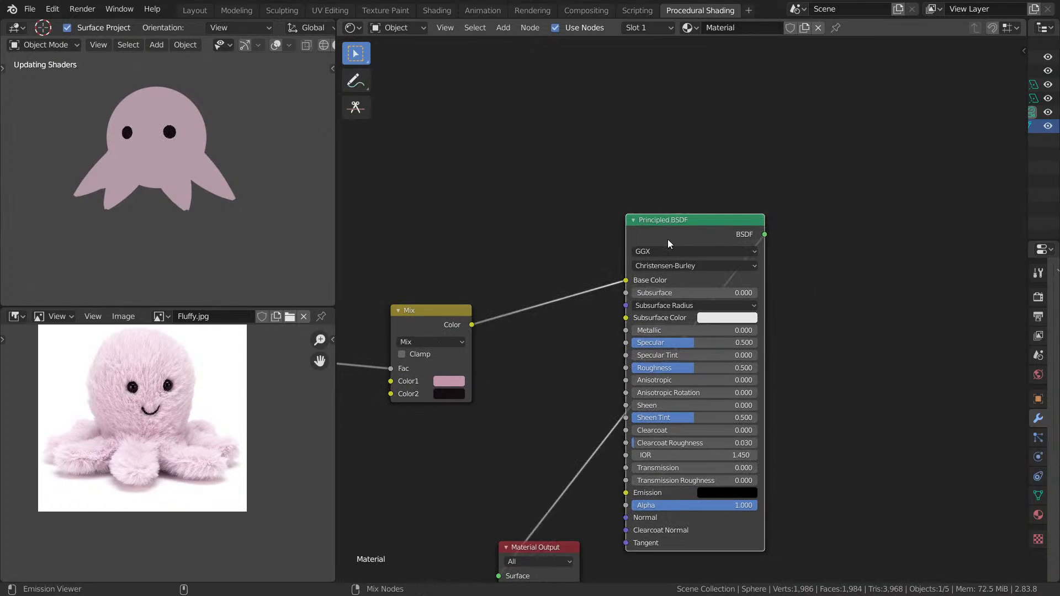
- Preview the Eye Mask and insert a Math node on its link to the Viewer, below the Mix node
middle_click_drag(608, 266, 803, 221)
middle_click_drag(681, 268, 781, 265)
middle_click_drag(554, 279, 662, 267)
scroll(503, 269, "down", 1)
left_click(427, 266, "ctrl+shift")
middle_click_drag(571, 233, 503, 220)
key("shift+a")
left_click(678, 320)
type("MATH")
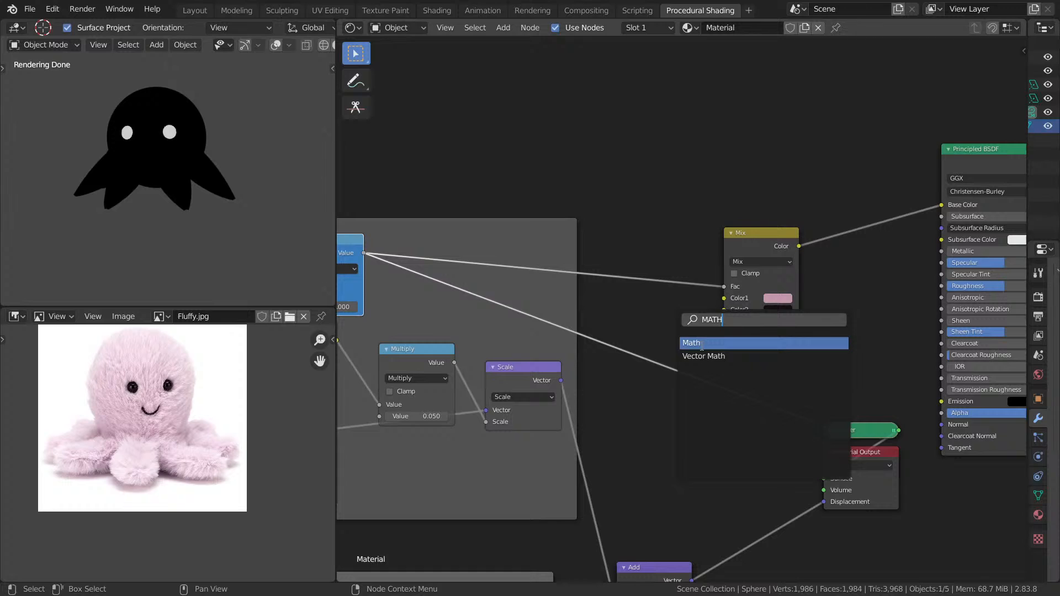
left_click(701, 346)
left_click(690, 356)
- Invert the mask by setting the Math node to Subtract, with 1 as first value and the mask as second
left_click(691, 359)
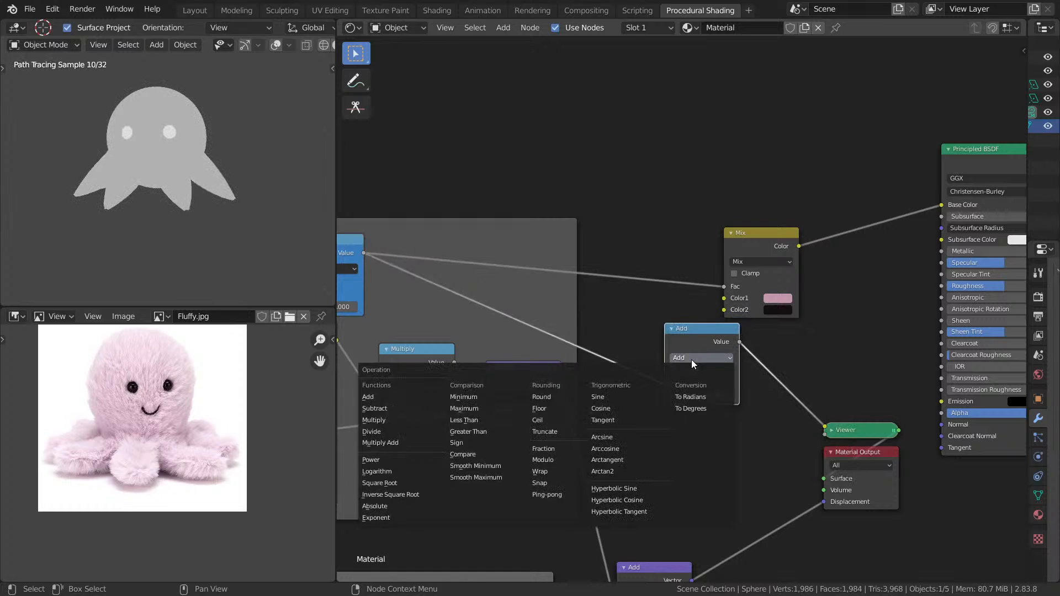
key("s")
left_click_drag(664, 385, 667, 394)
left_click(683, 386)
type("1")
key("Return")
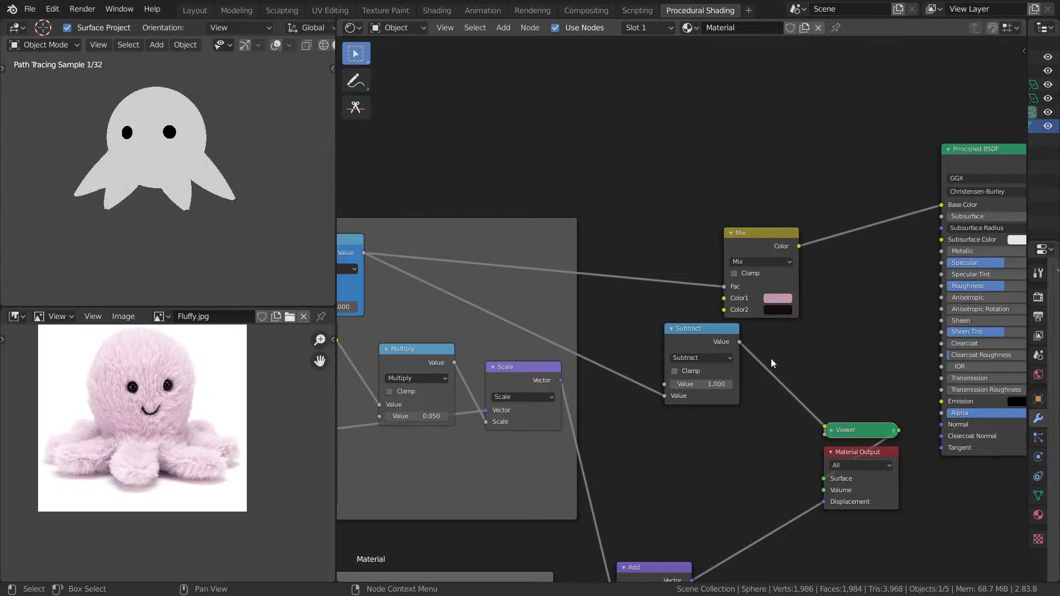
- Connect the Subtract node's value to the Principled BSDF's Roughness and preview the shader
middle_click_drag(760, 353, 683, 359)
left_click_drag(660, 352, 864, 294)
left_click(919, 159, "ctrl+shift")
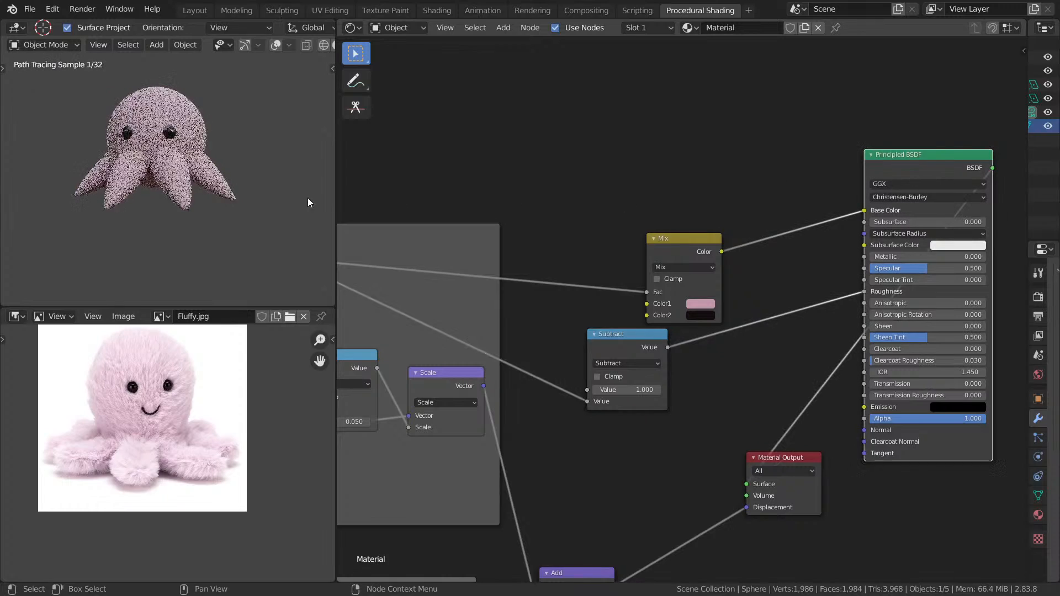
- Save the file and play the animation of the shaded octopus in a maximized viewport
key("ctrl+space")
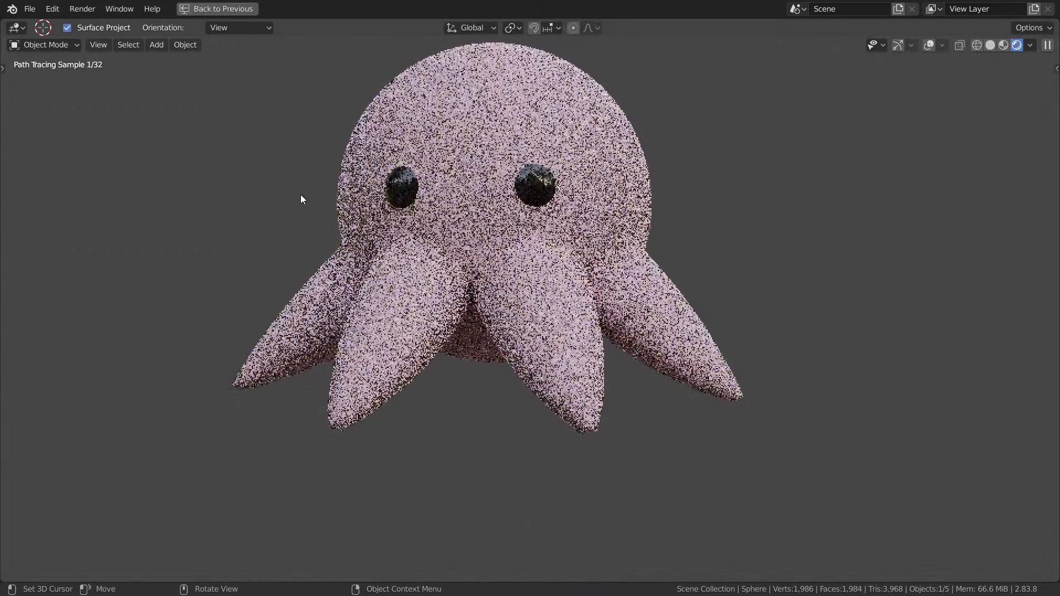
key("ctrl+s")
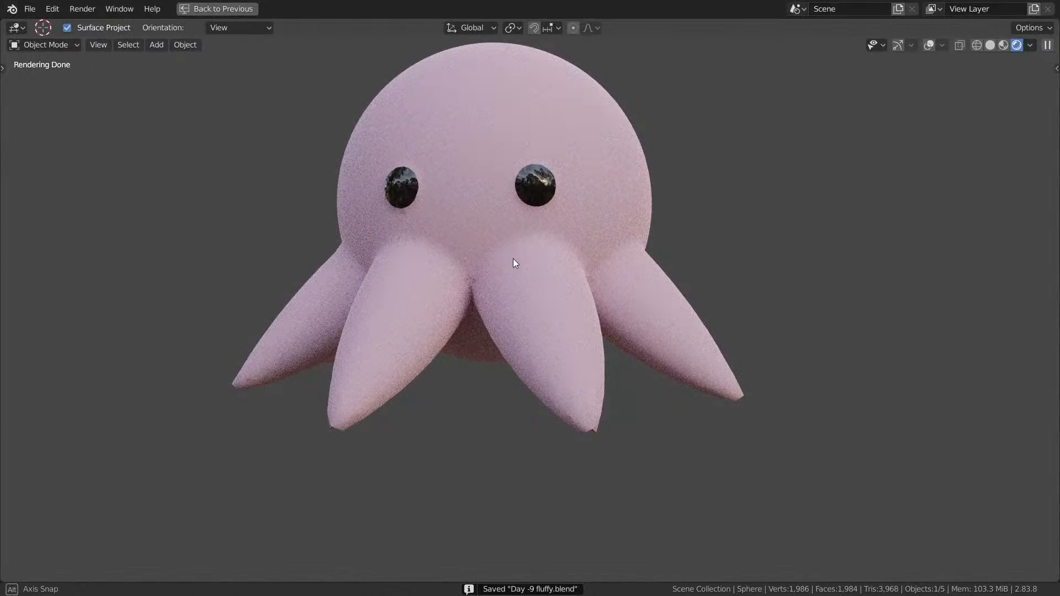
scroll(513, 258, "down", 4)
key("space")
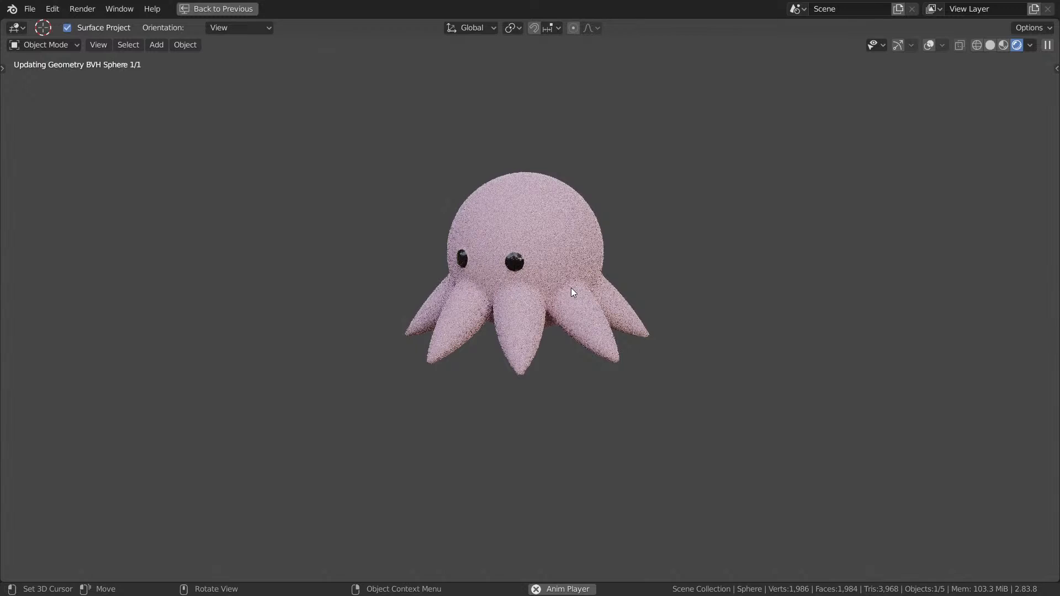
key("ctrl+space")
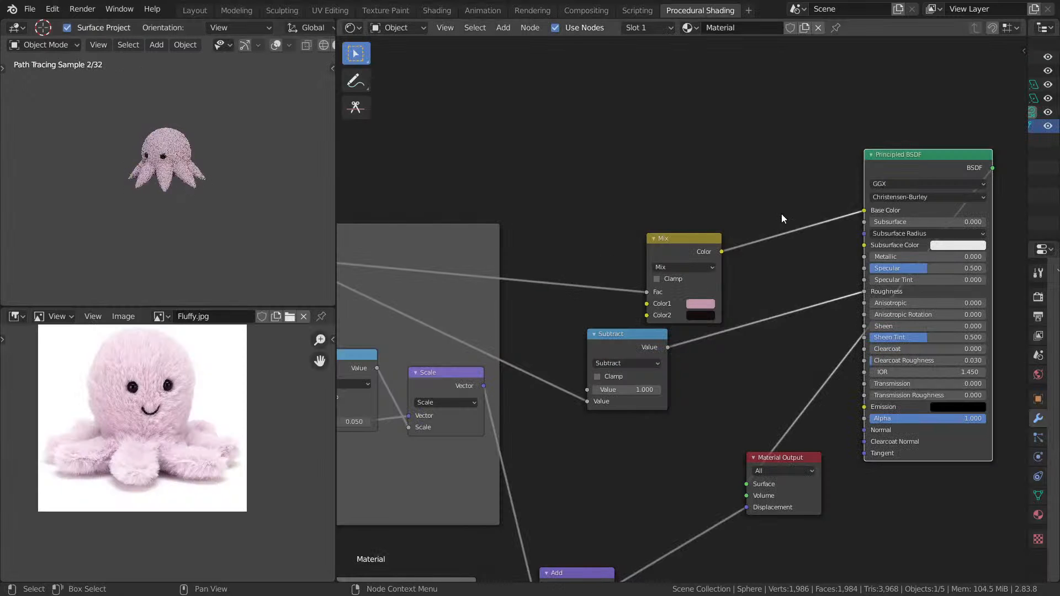
- Move the Material Output node to the right of the Principled BSDF and save the file
scroll(780, 214, "down", 4)
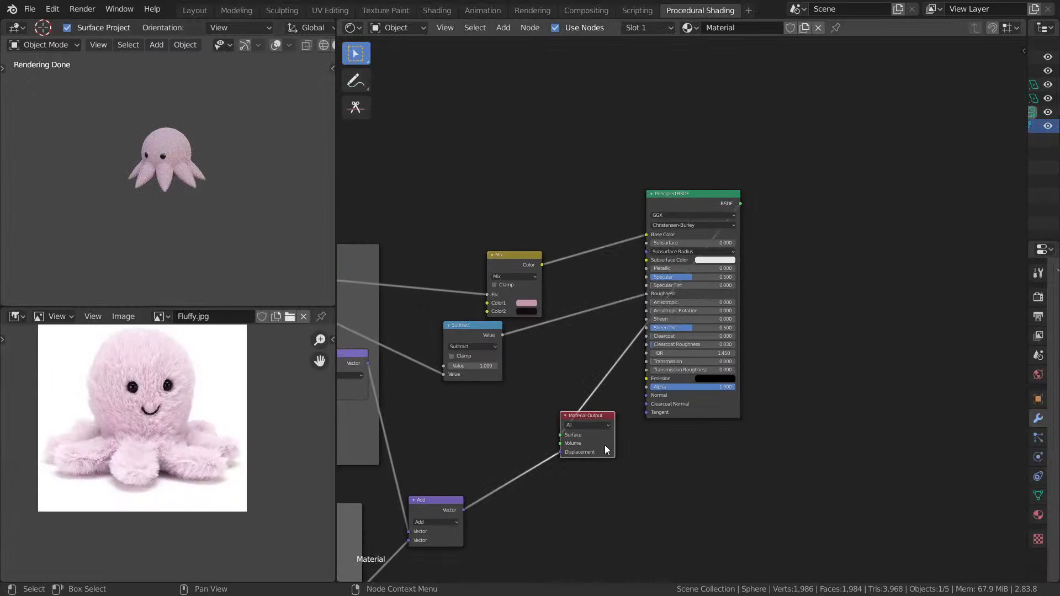
left_click_drag(604, 445, 890, 334)
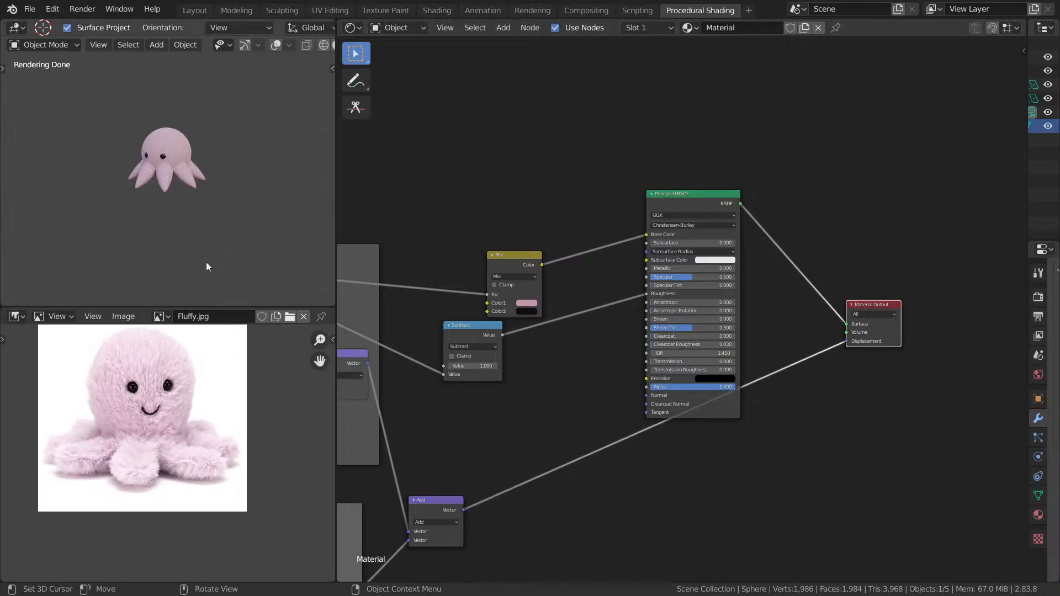
key("ctrl+s")
- Preview the Snap node of the Leg Wiggle frame and examine its per-leg values around the octopus
middle_click_drag(552, 285, 817, 150)
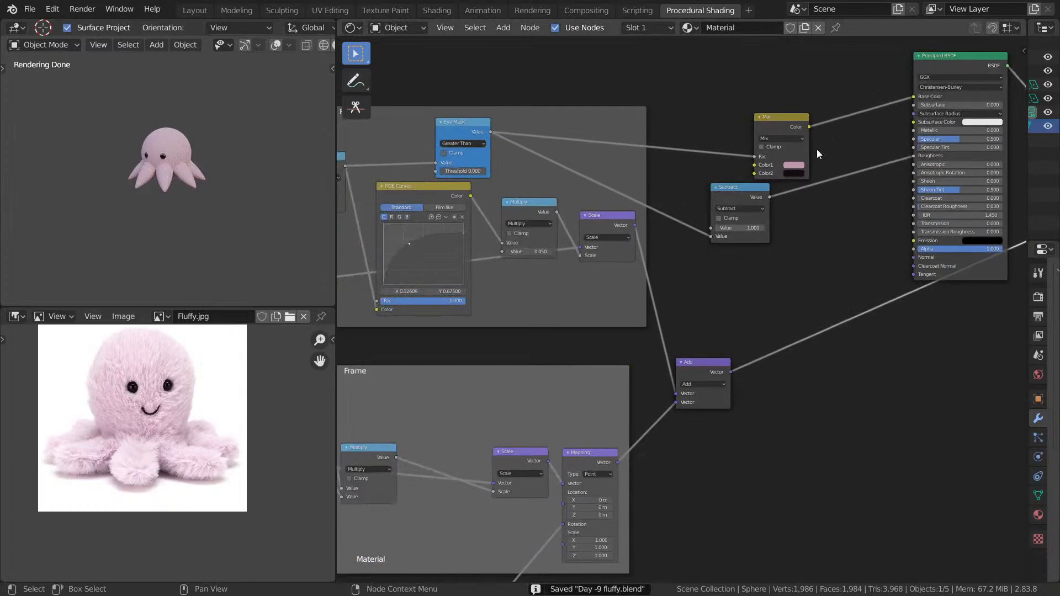
scroll(745, 234, "down", 6)
scroll(664, 285, "up", 1)
middle_click_drag(551, 416, 855, 103)
scroll(664, 284, "up", 4)
scroll(855, 102, "up", 1)
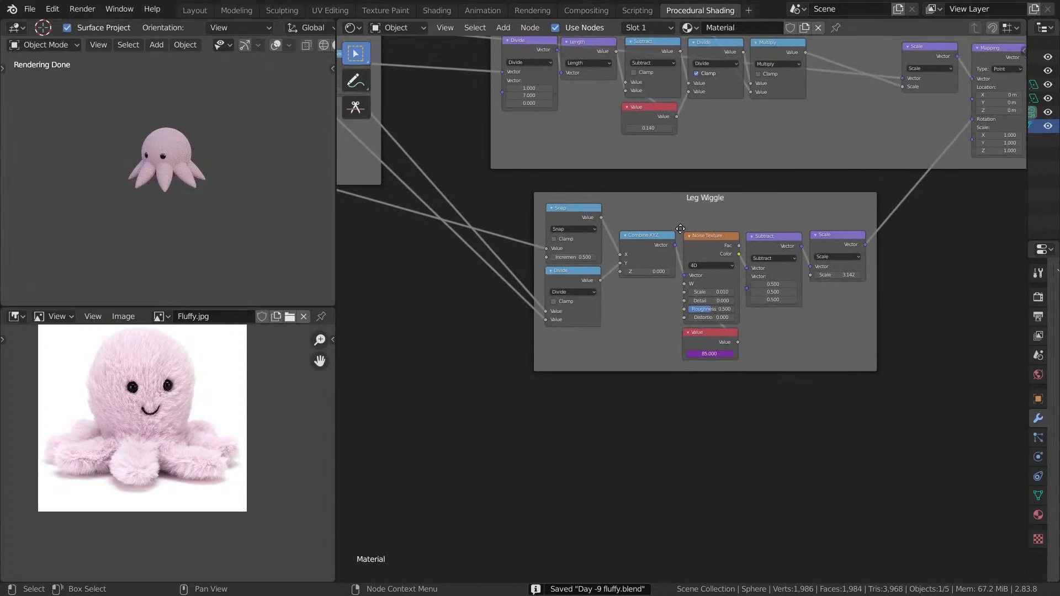
middle_click_drag(454, 187, 707, 249)
scroll(707, 249, "down", 1)
scroll(139, 192, "up", 2)
middle_click_drag(140, 192, 111, 167)
left_click(806, 284, "ctrl+shift")
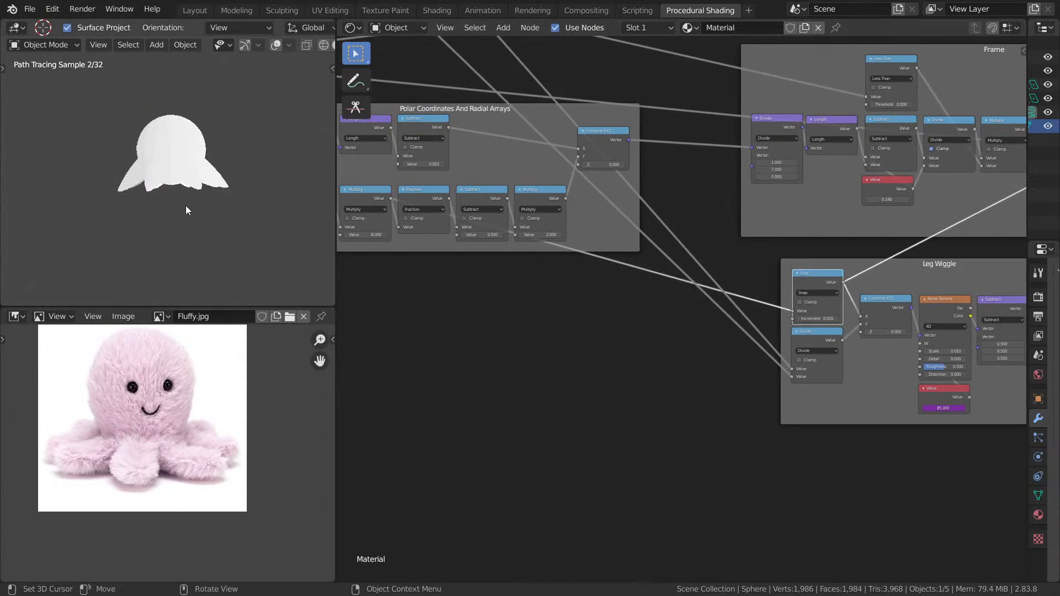
scroll(140, 184, "up", 4)
middle_click_drag(194, 183, 61, 144)
mouse_move(141, 187)
middle_mouse_down()
mouse_move(118, 196)
mouse_move(149, 204)
middle_mouse_up()
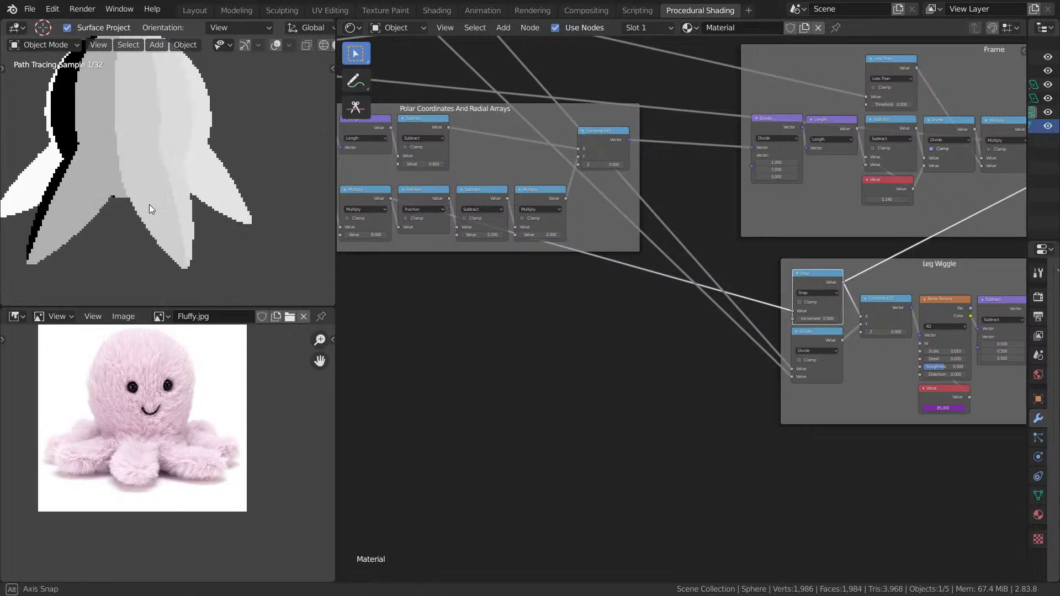
- Preview the Leg Wiggle frame's Combine XYZ output and inspect it from another angle
middle_click_drag(609, 287, 462, 295)
scroll(658, 317, "up", 4)
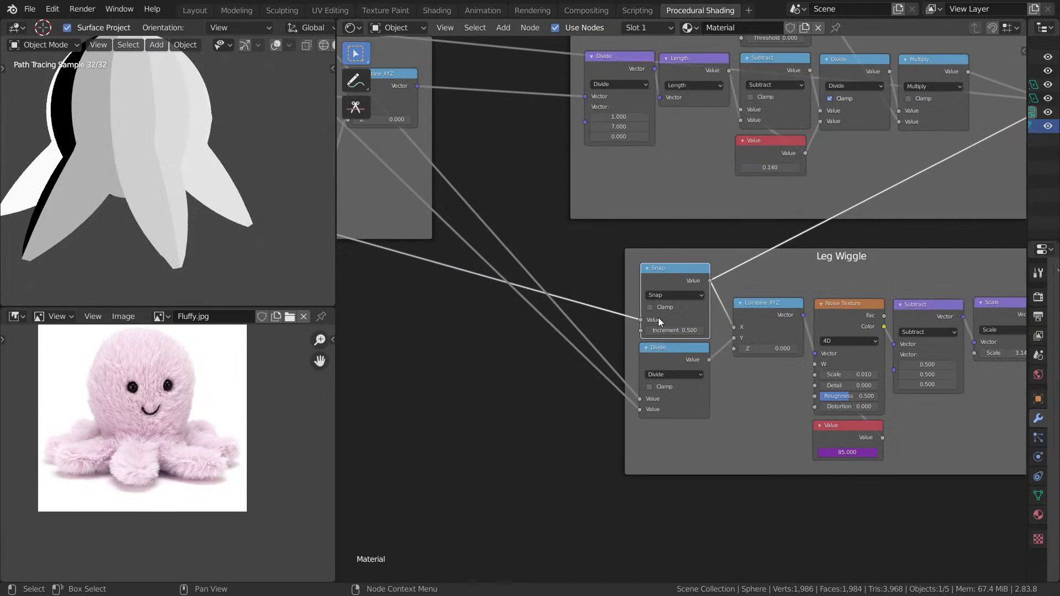
left_click(763, 322, "ctrl+shift")
mouse_move(89, 200)
middle_mouse_down()
mouse_move(121, 200)
mouse_move(118, 184)
mouse_move(138, 203)
mouse_move(144, 188)
mouse_move(187, 213)
middle_mouse_up()
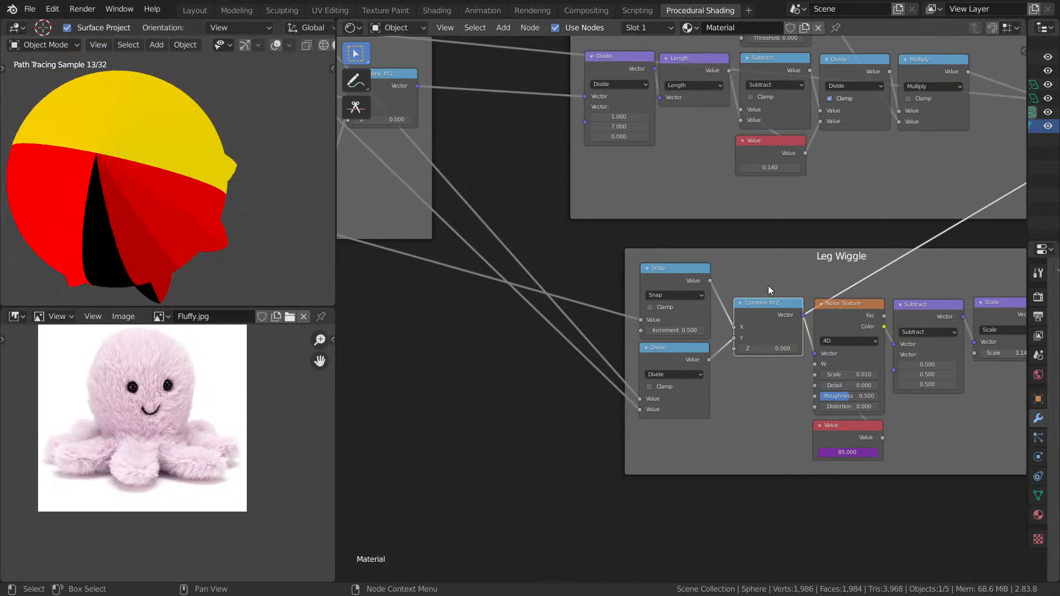
- Preview the Leg Wiggle frame's Noise Texture and examine how it varies across the legs
middle_click_drag(767, 286, 607, 271)
left_click(694, 302, "ctrl+shift")
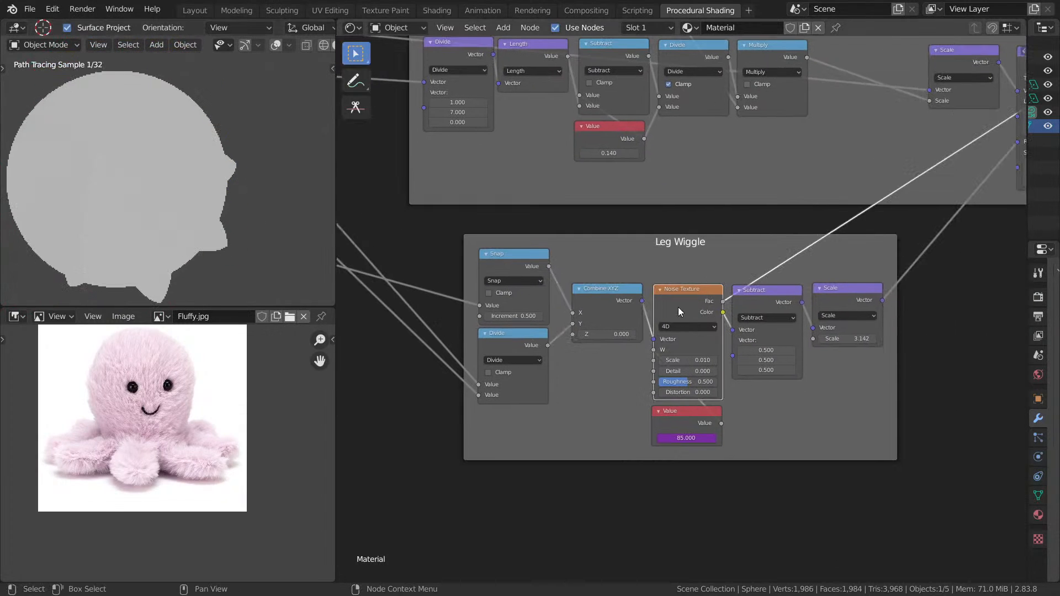
mouse_move(175, 130)
middle_mouse_down()
mouse_move(165, 90)
mouse_move(189, 130)
middle_mouse_up()
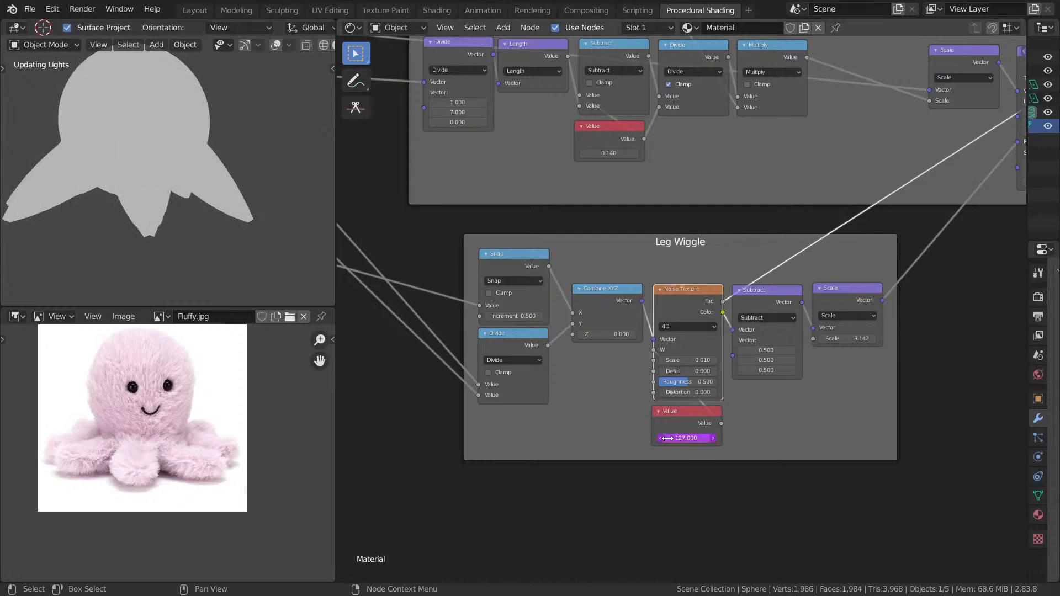
middle_click_drag(217, 223, 212, 238)
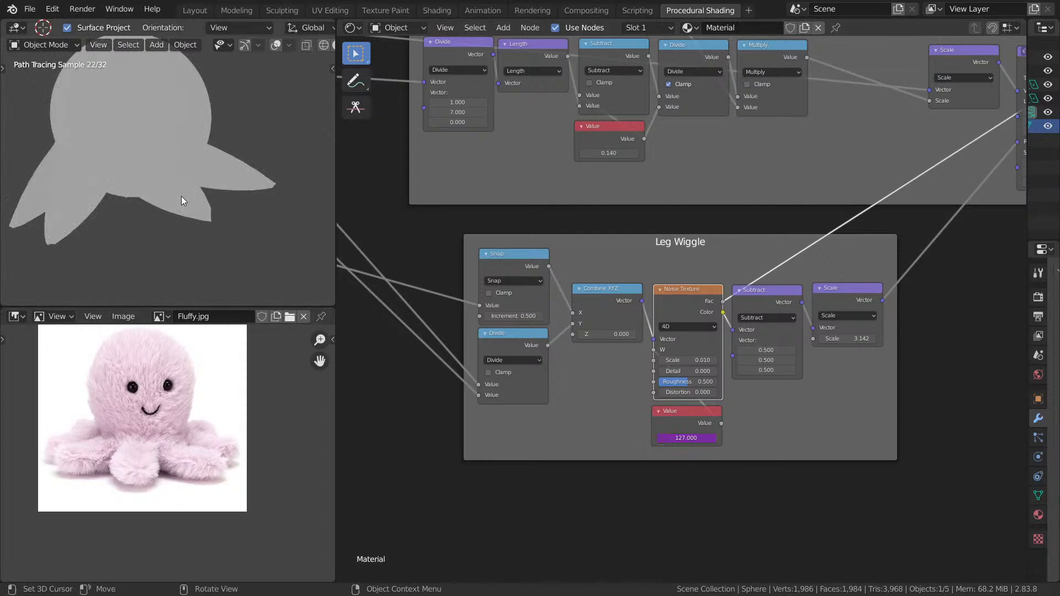
- Switch the viewport to Material Preview shading and examine the Leg Wiggle frame's final Scale output on the sphere
key("z")
left_click(203, 280)
scroll(210, 190, "up", 2)
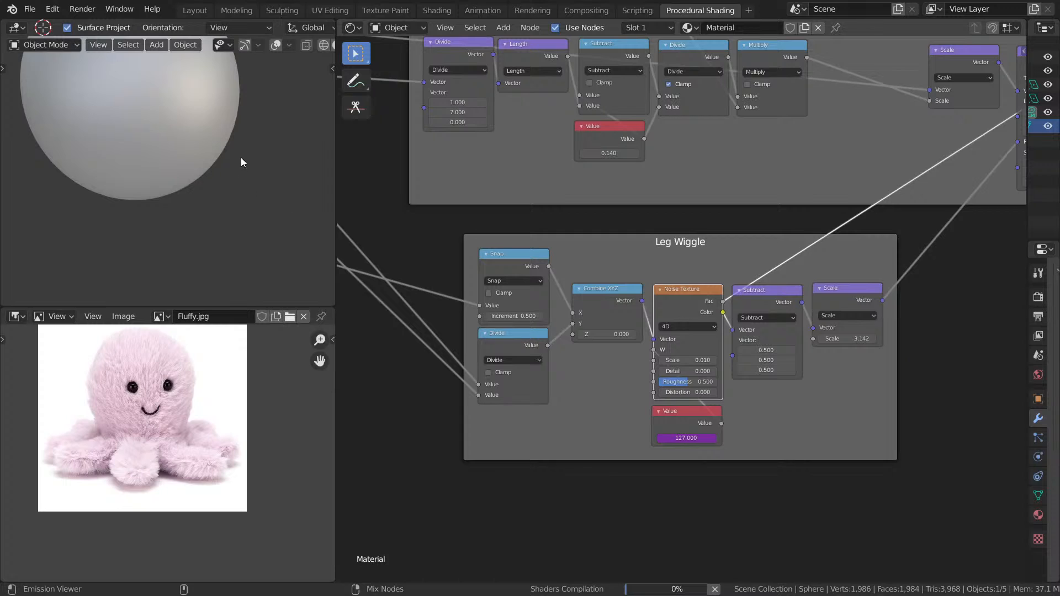
mouse_move(204, 164)
middle_mouse_down()
mouse_move(186, 137)
mouse_move(190, 114)
mouse_move(193, 161)
middle_mouse_up()
scroll(186, 137, "down", 2)
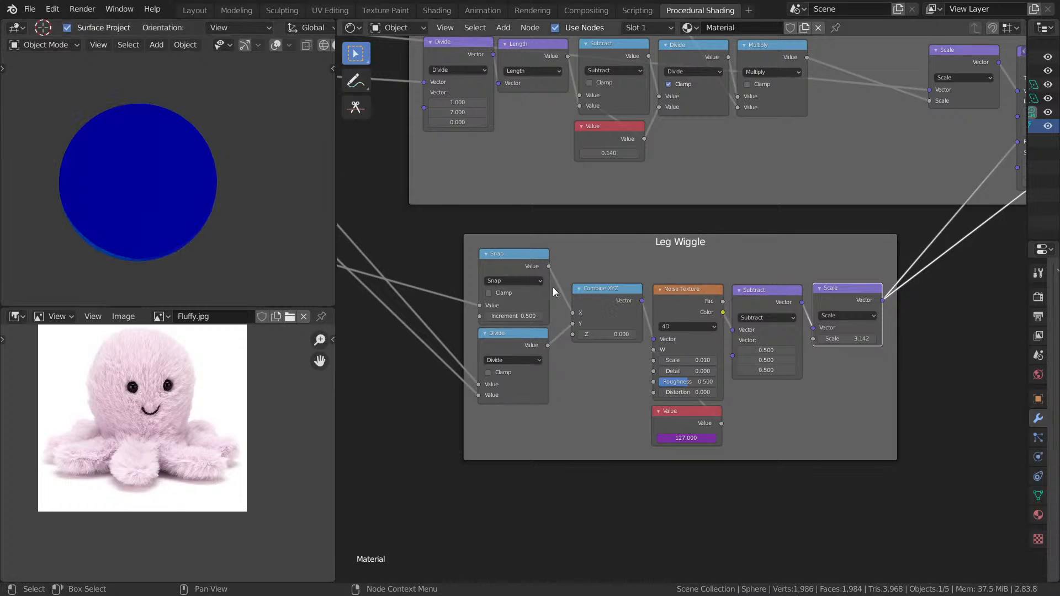
middle_click_drag(178, 194, 231, 202)
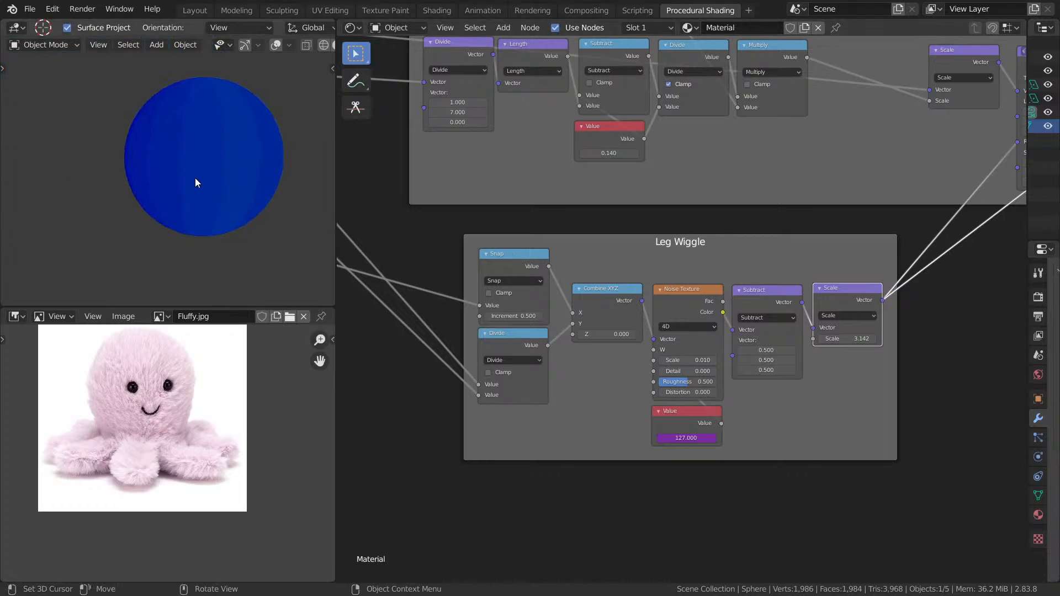
- Play the animation to examine the changing Leg Wiggle output and trace it into the Mapping node's Rotation input, nudging that node slightly
key("KP_Decimal")
key("space")
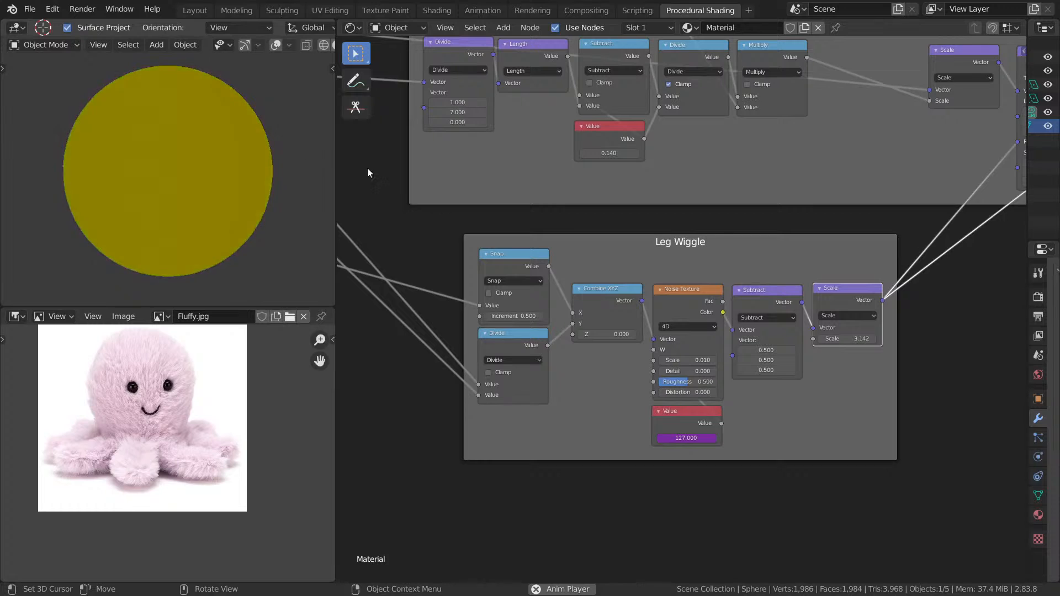
middle_click_drag(881, 138, 529, 252)
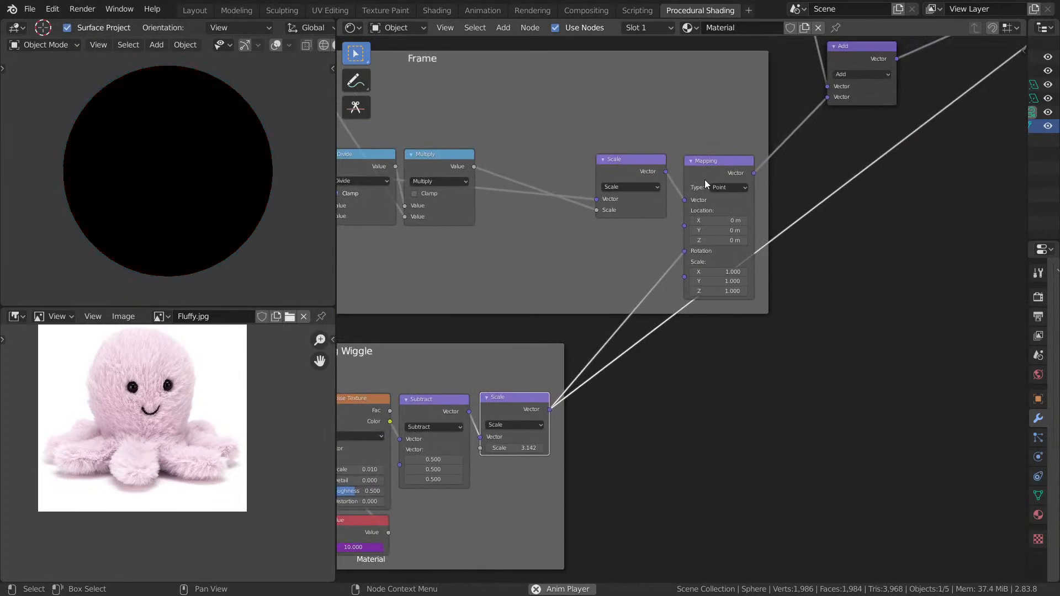
left_click_drag(705, 180, 696, 165)
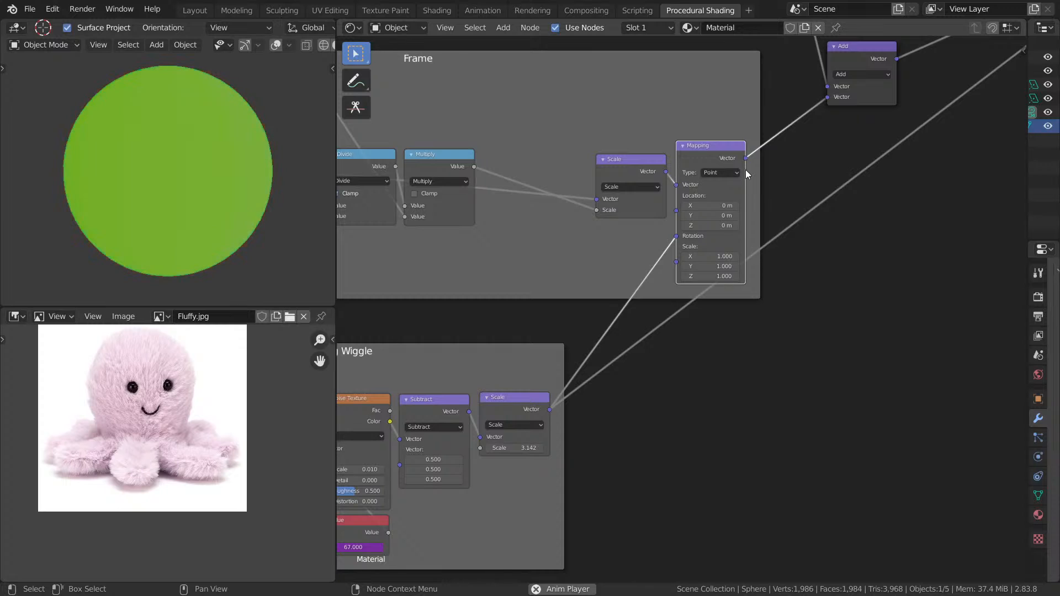
middle_click_drag(870, 143, 786, 256)
scroll(837, 246, "up", 4)
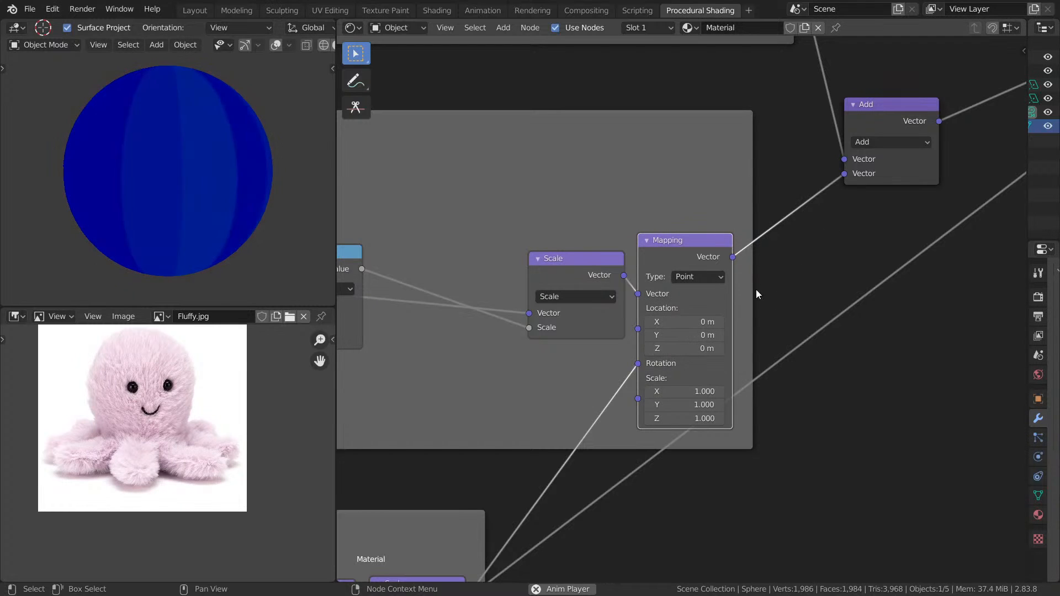
middle_click_drag(778, 293, 667, 368)
- Preview the Add node that combines the two displacement vectors and examine the animated result on the sphere
left_click(775, 196, "ctrl+shift")
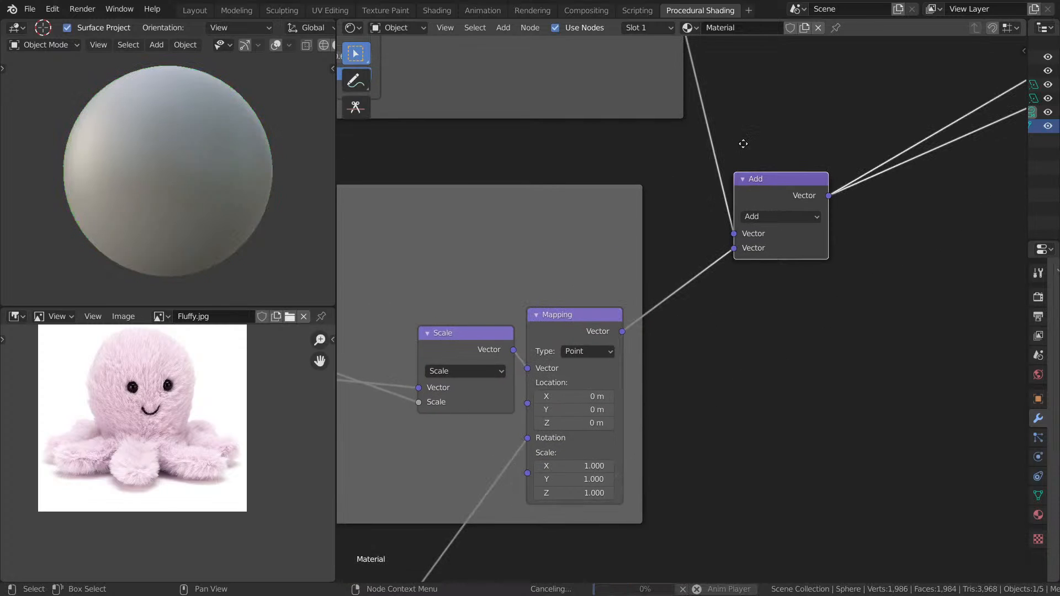
middle_click_drag(743, 144, 710, 237)
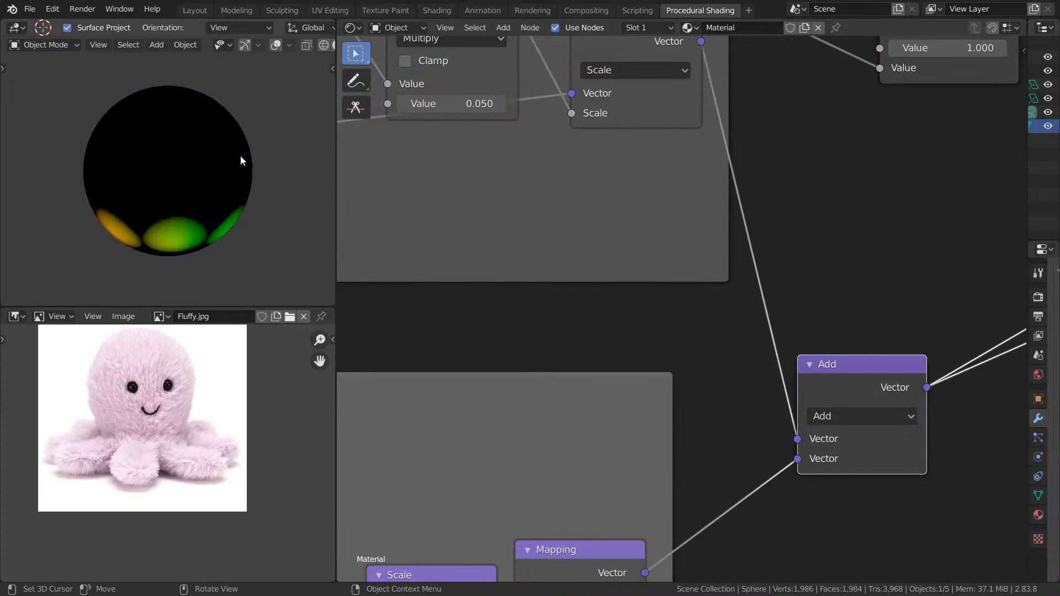
middle_click_drag(214, 196, 183, 171)
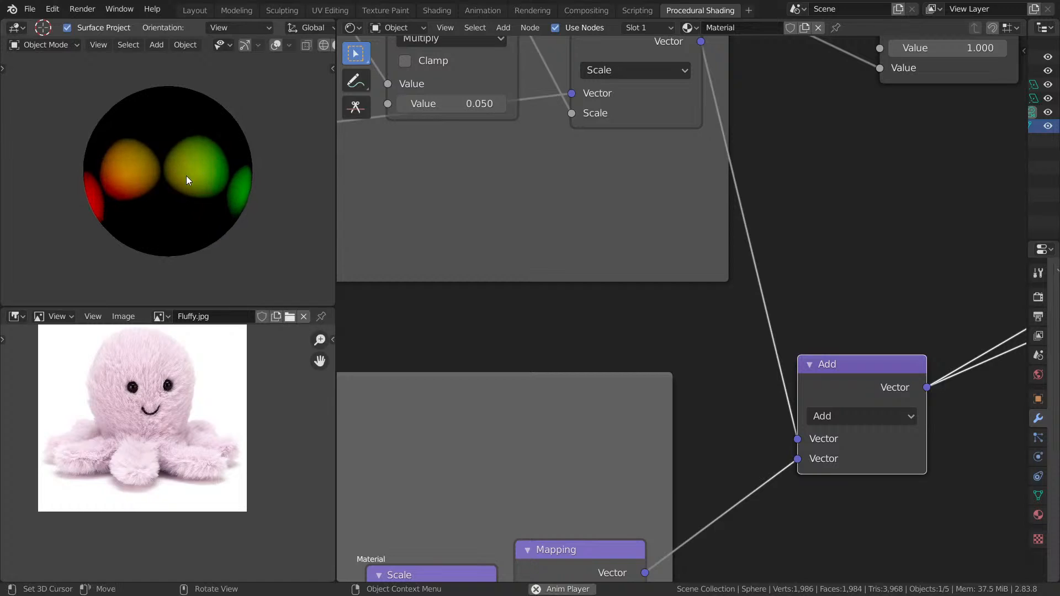
key("ctrl+space")
mouse_move(501, 301)
middle_mouse_down()
mouse_move(561, 296)
mouse_move(489, 298)
middle_mouse_up()
middle_click_drag(549, 317, 471, 322)
scroll(474, 317, "down", 4)
key("ctrl+space")
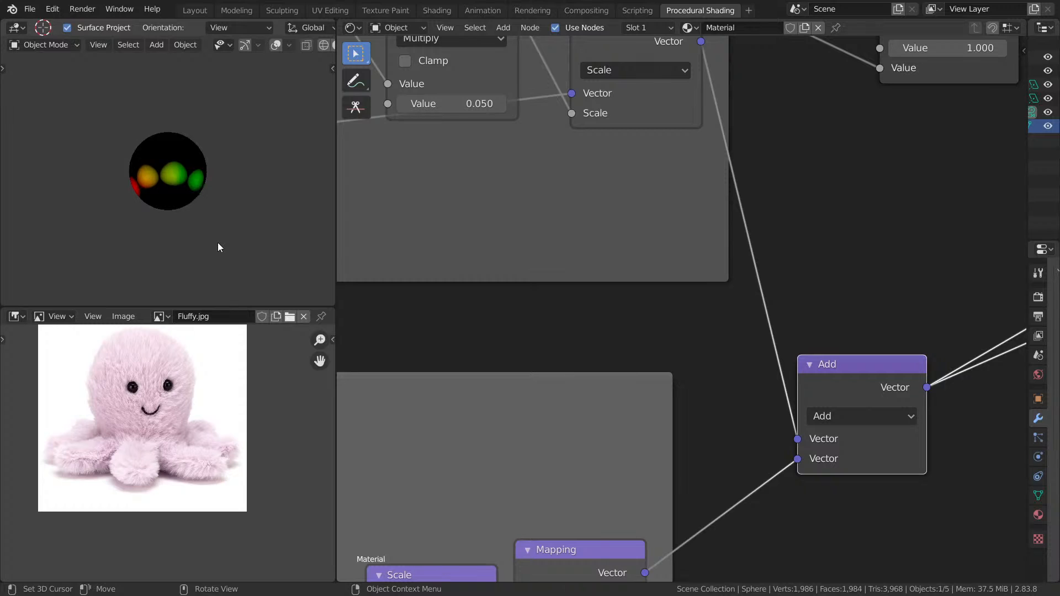
- Switch the viewport to Rendered shading, inspect the displaced legs from several angles, and save the file
key("z")
left_click(239, 121)
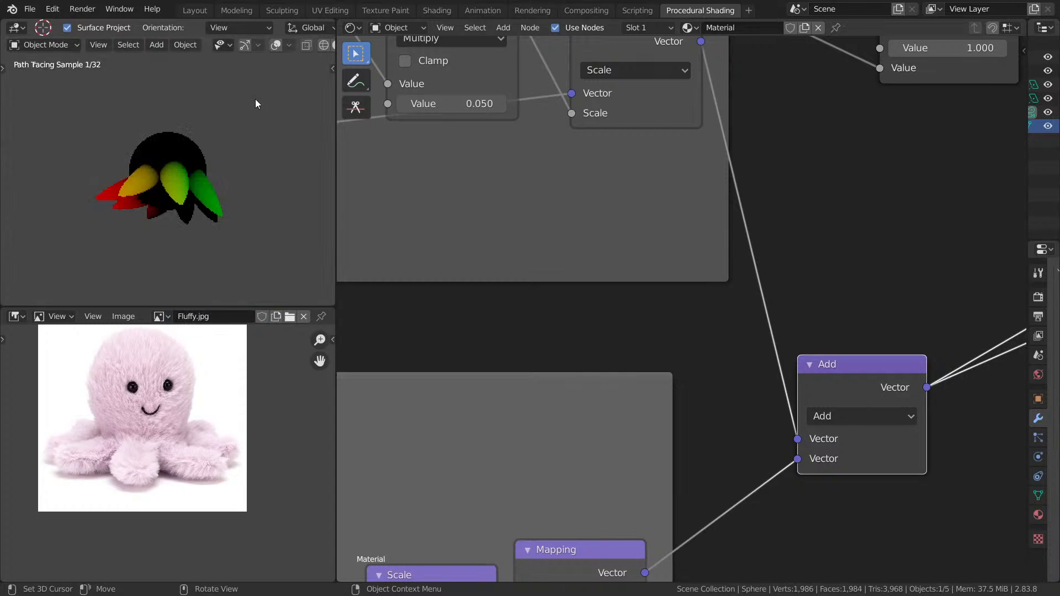
mouse_move(158, 146)
middle_mouse_down()
mouse_move(221, 230)
mouse_move(273, 230)
middle_mouse_up()
middle_click_drag(560, 238, 815, 282)
scroll(760, 267, "down", 3)
scroll(761, 267, "up", 4)
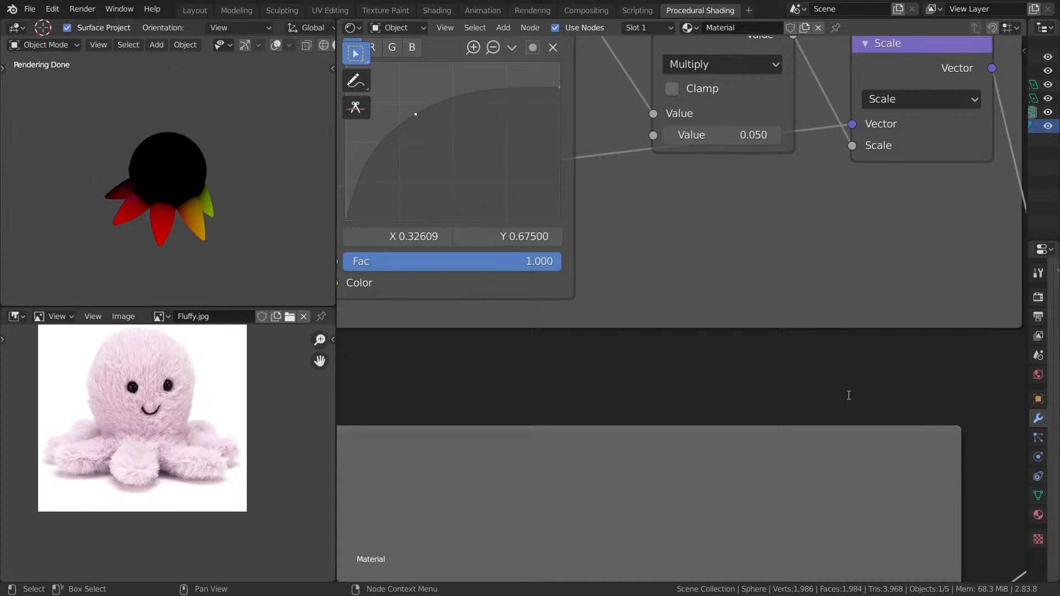
middle_click_drag(145, 208, 101, 184)
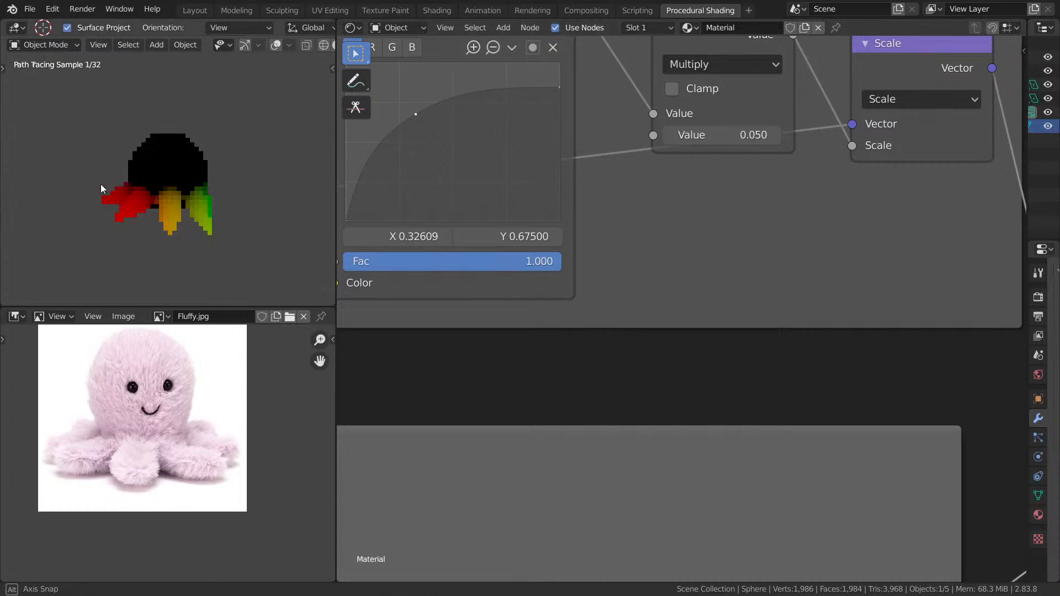
key("ctrl+s")
middle_click_drag(179, 178, 232, 175)
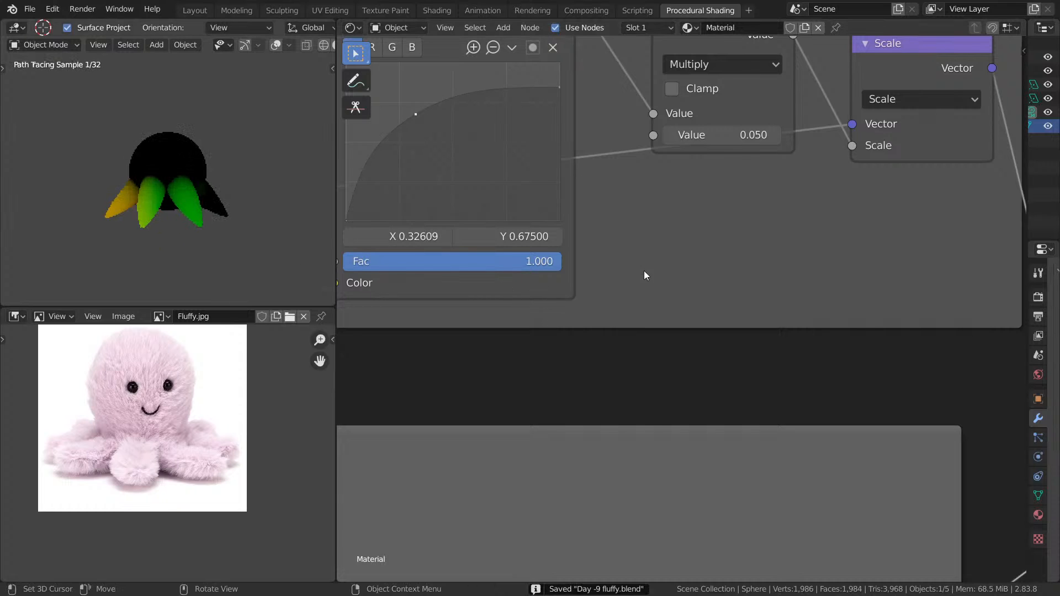
- Preview the Principled BSDF shader on the rendered octopus
scroll(730, 226, "down", 5)
scroll(730, 227, "down", 5)
scroll(660, 164, "up", 3)
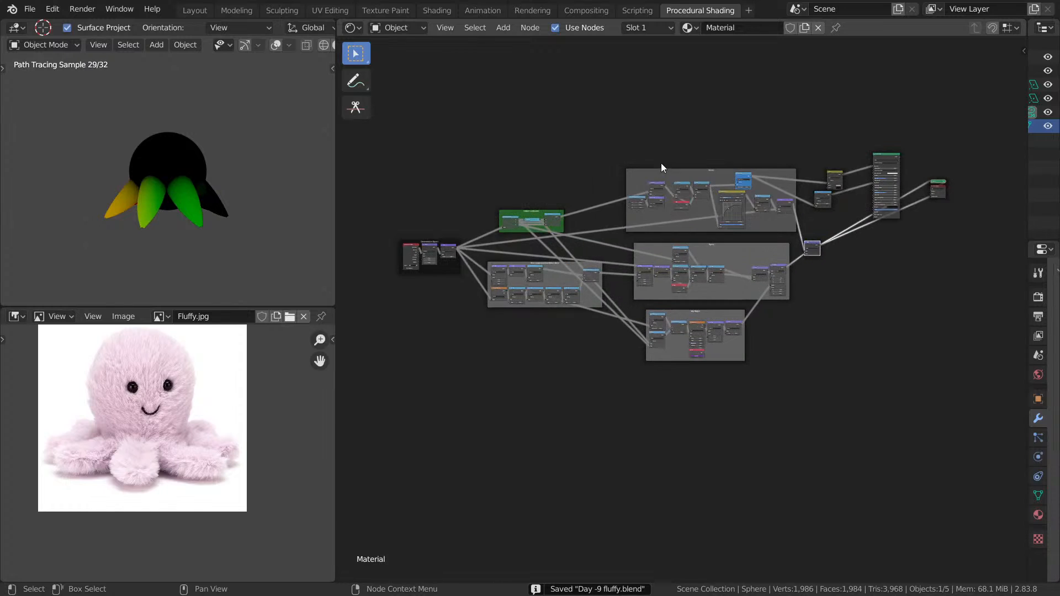
middle_click_drag(745, 111, 642, 177)
scroll(644, 177, "up", 6)
middle_click_drag(828, 125, 732, 137)
scroll(737, 134, "up", 5)
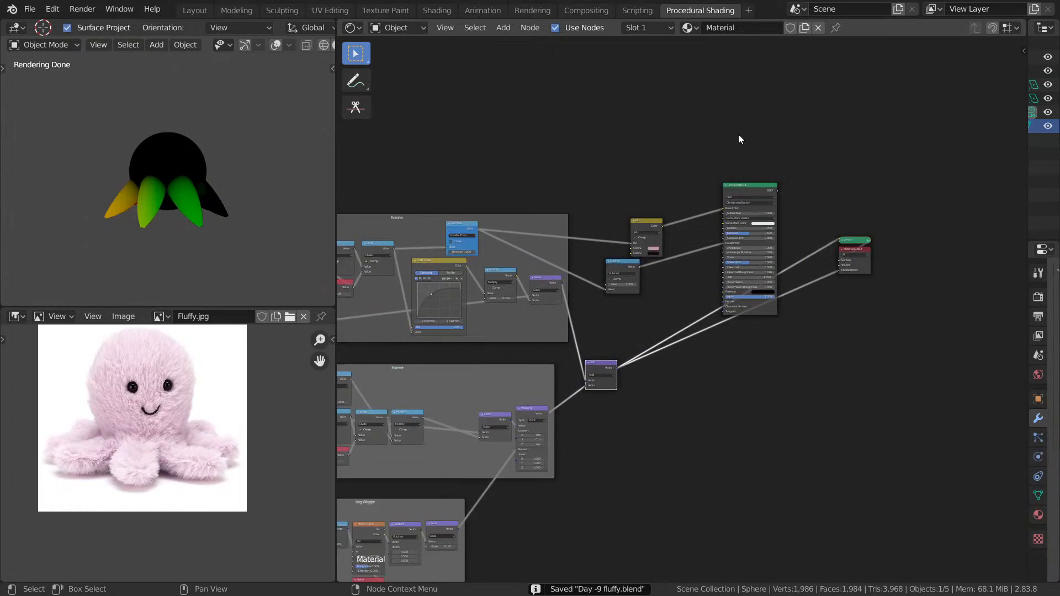
left_click(761, 168, "ctrl+shift")
- Add a Noise Texture node in the empty space above the frame containing the Eye Mask
middle_click_drag(643, 143, 801, 131)
middle_click_drag(728, 130, 805, 124)
middle_click_drag(724, 153, 870, 145)
middle_click_drag(864, 223, 604, 230)
middle_click_drag(724, 182, 646, 194)
scroll(611, 190, "up", 5)
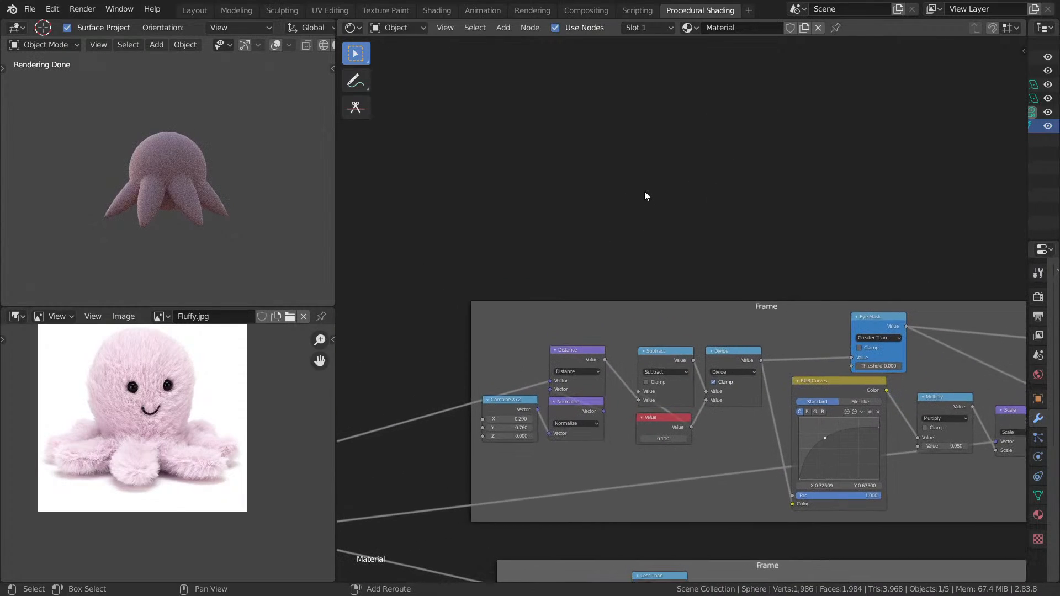
key("shift+a")
key("s")
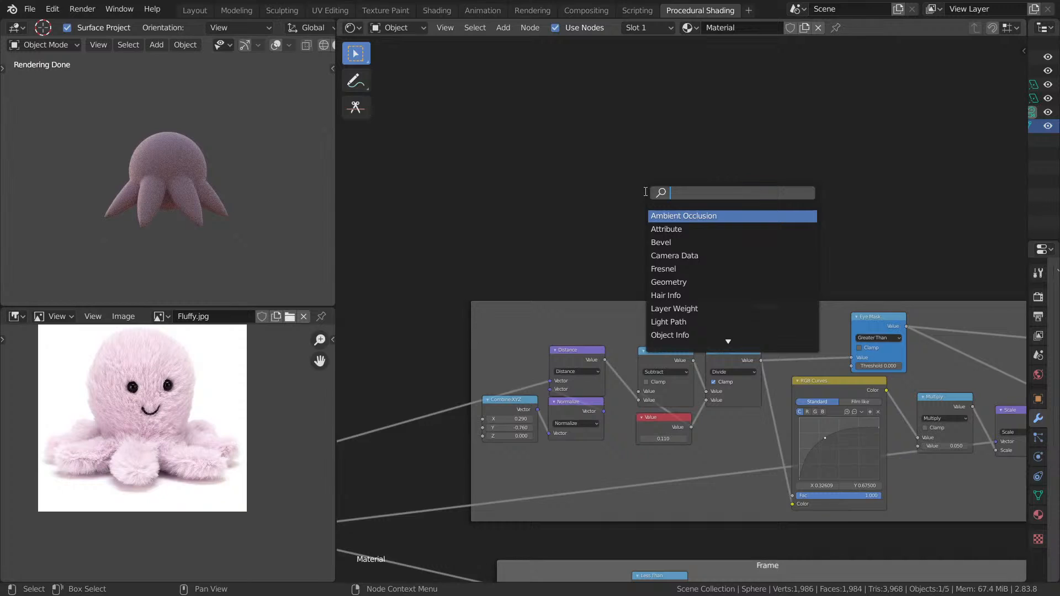
type("NOI")
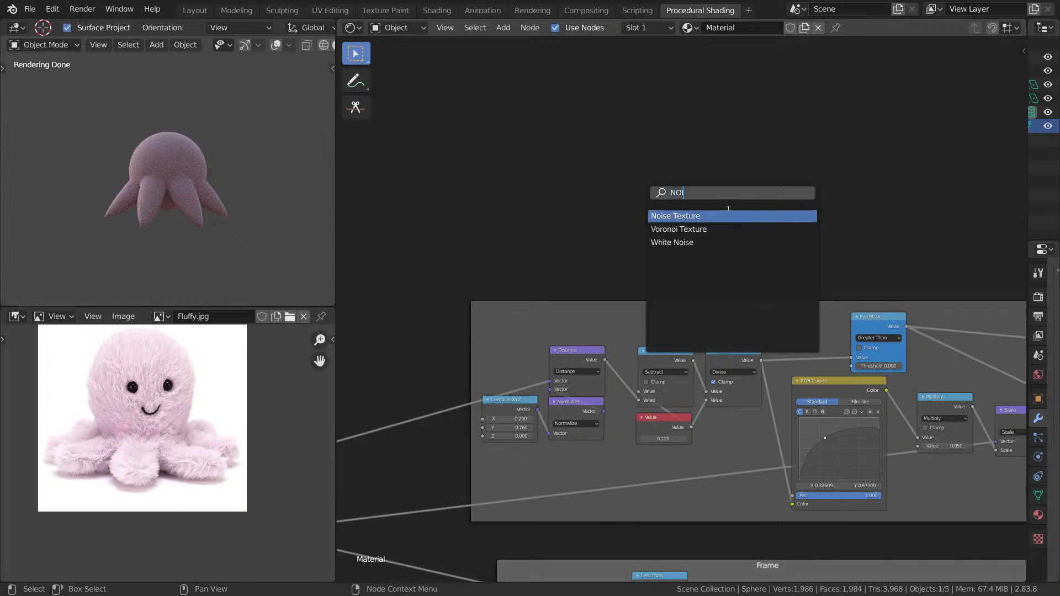
key("Return")
left_click(746, 96)
scroll(738, 110, "up", 3)
middle_click_drag(740, 103, 736, 204)
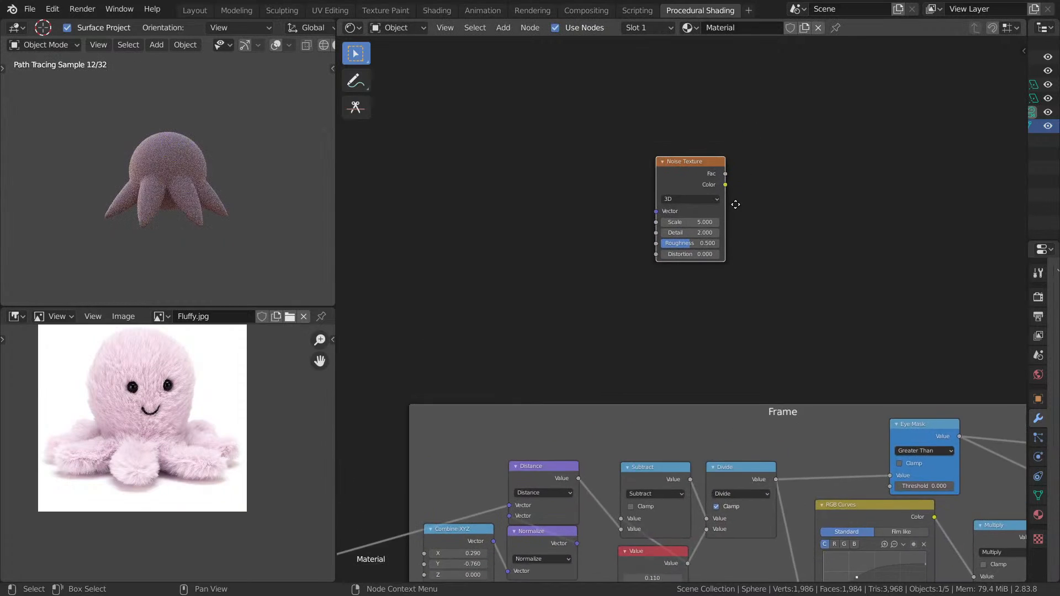
scroll(772, 187, "up", 9)
scroll(775, 187, "up", 1)
- Add a Voronoi Texture node below the Noise Texture and preview its Distance output on the octopus
key("shift+a")
type("vo")
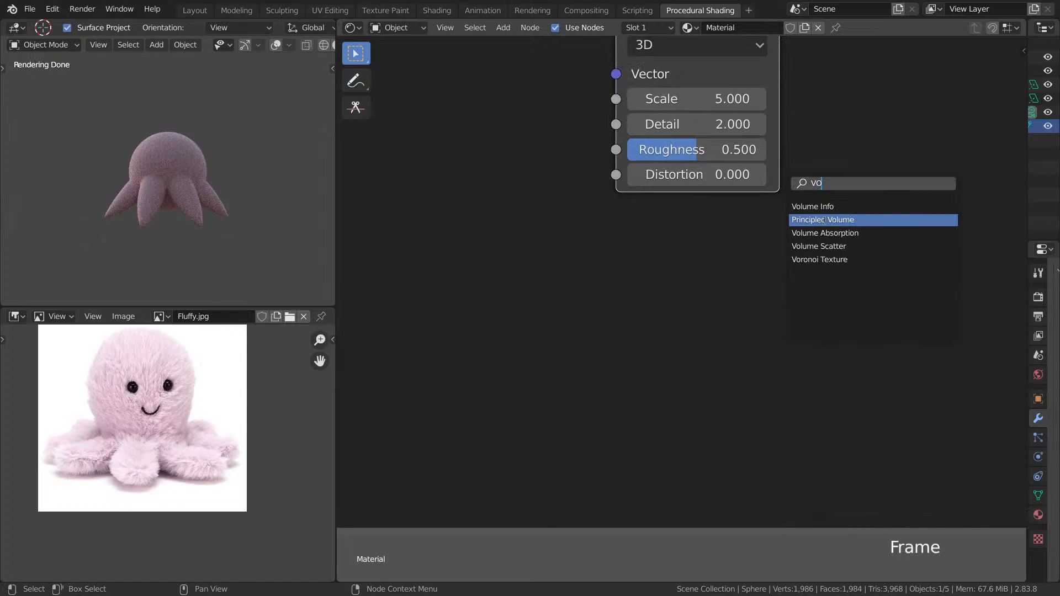
left_click(819, 260)
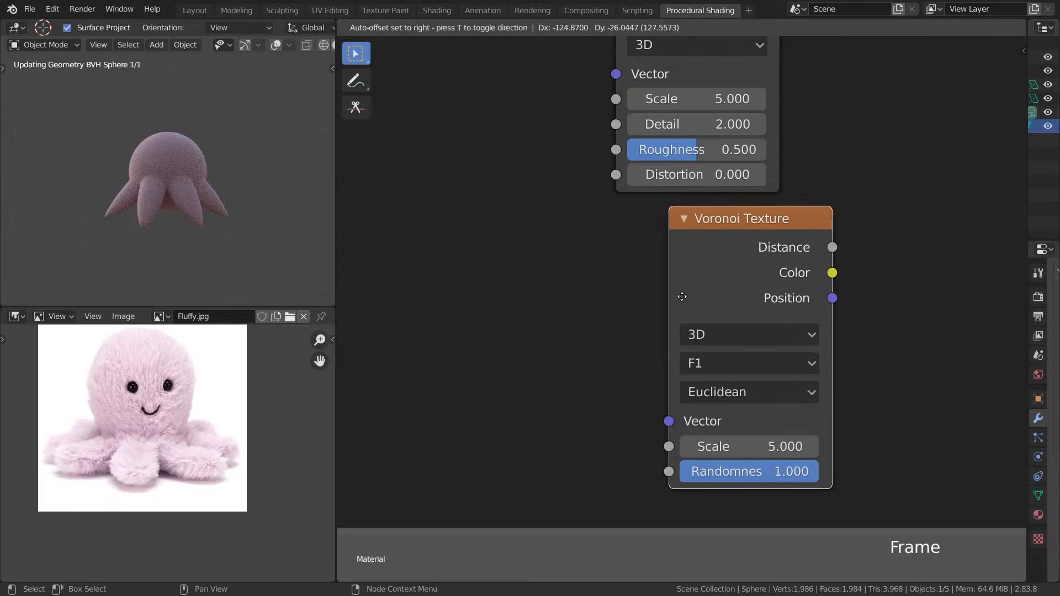
left_click(657, 295)
left_click(713, 247, "ctrl+shift")
middle_click_drag(780, 241, 697, 133)
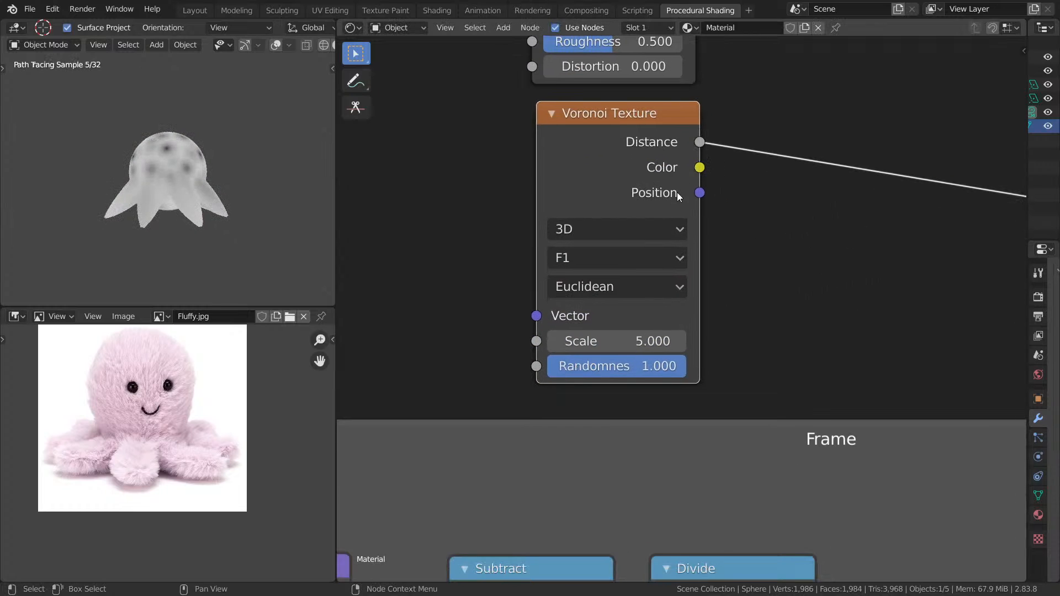
- Move the Mirrored Coordinates and Generated to Object frames up in the node tree, closer to the new texture nodes' level
middle_click_drag(408, 244, 576, 219)
scroll(577, 219, "down", 1)
scroll(576, 219, "down", 5)
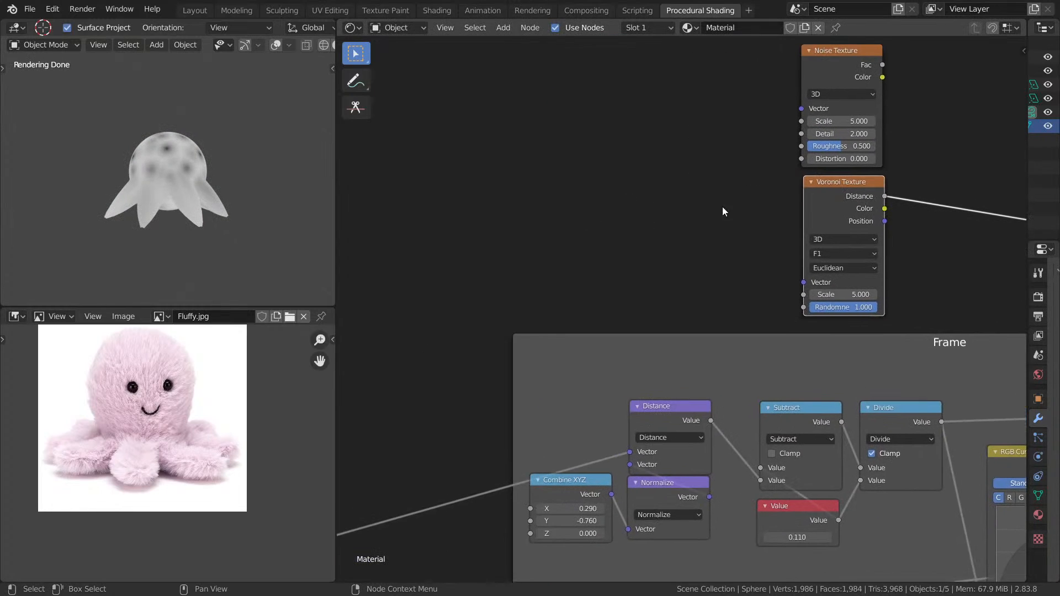
left_click_drag(505, 339, 537, 218)
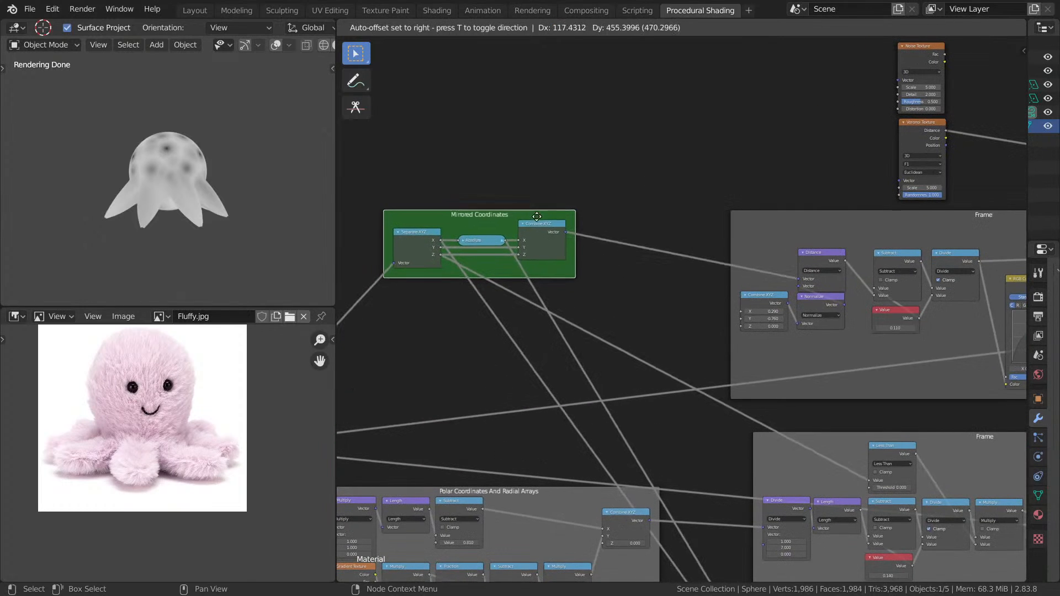
middle_click_drag(537, 218, 710, 223)
scroll(523, 336, "up", 1)
middle_click_drag(524, 338, 710, 282)
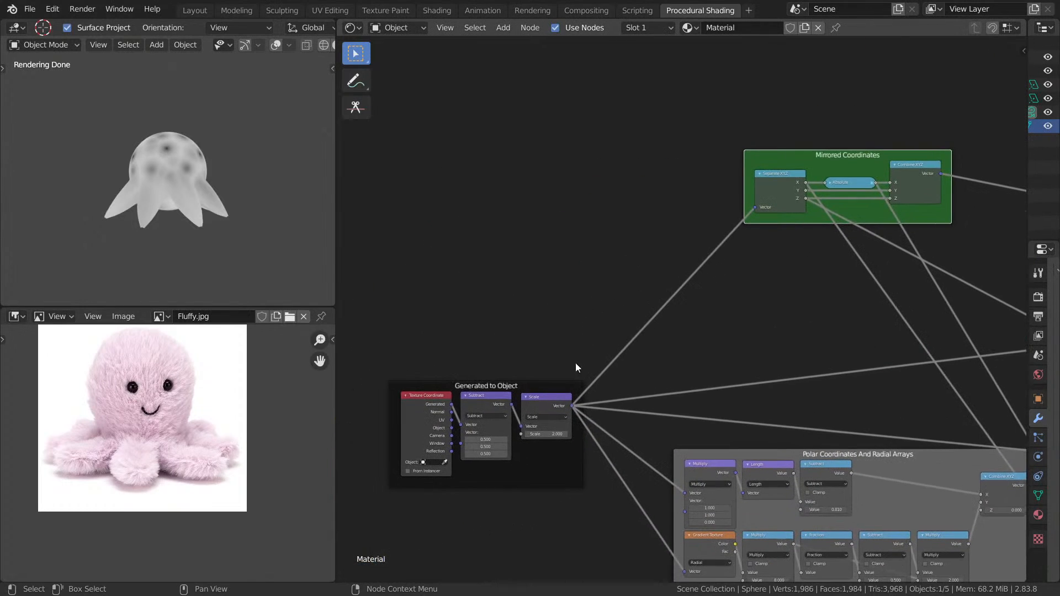
left_click_drag(556, 386, 622, 71)
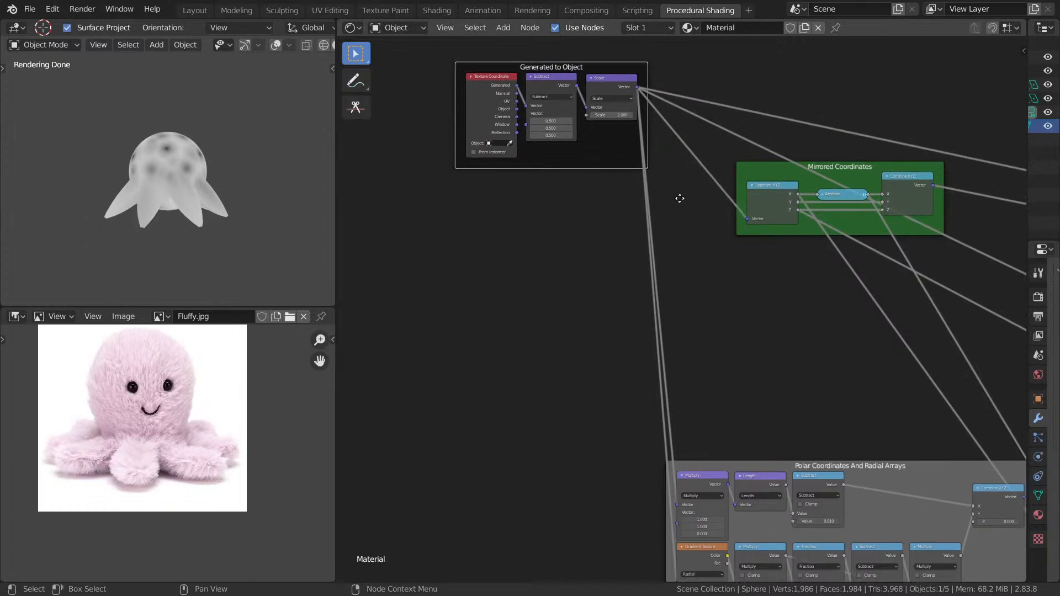
- Move the Texture Coordinate node toward the new textures and connect its UV output to the Voronoi Texture's Vector input
middle_click_drag(851, 137, 524, 205)
scroll(547, 228, "down", 6)
middle_click_drag(594, 237, 644, 273)
scroll(560, 218, "up", 3)
scroll(477, 284, "up", 1)
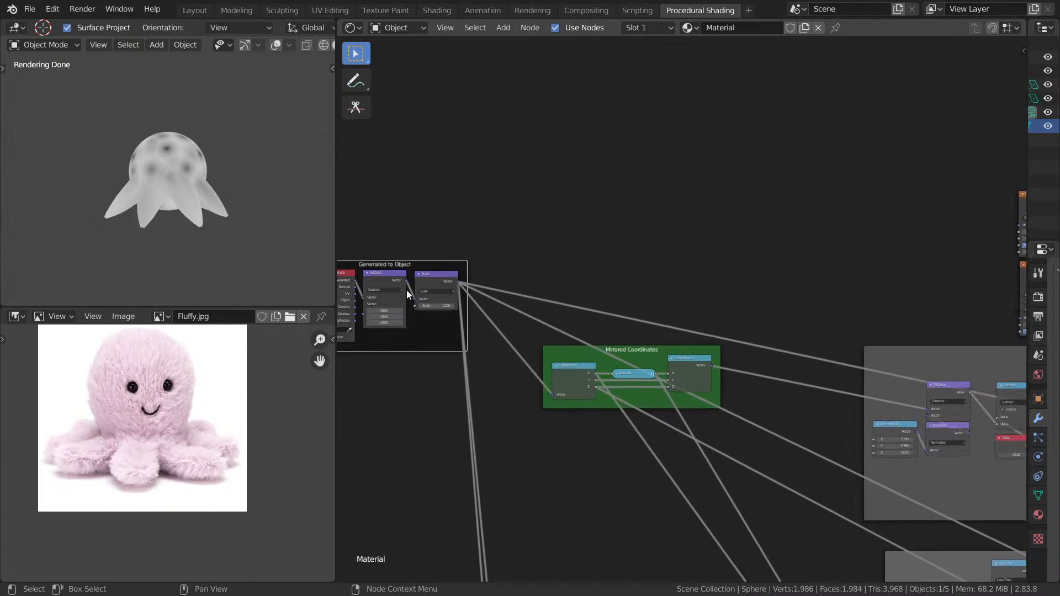
scroll(362, 293, "down", 2)
middle_click_drag(475, 300, 440, 308)
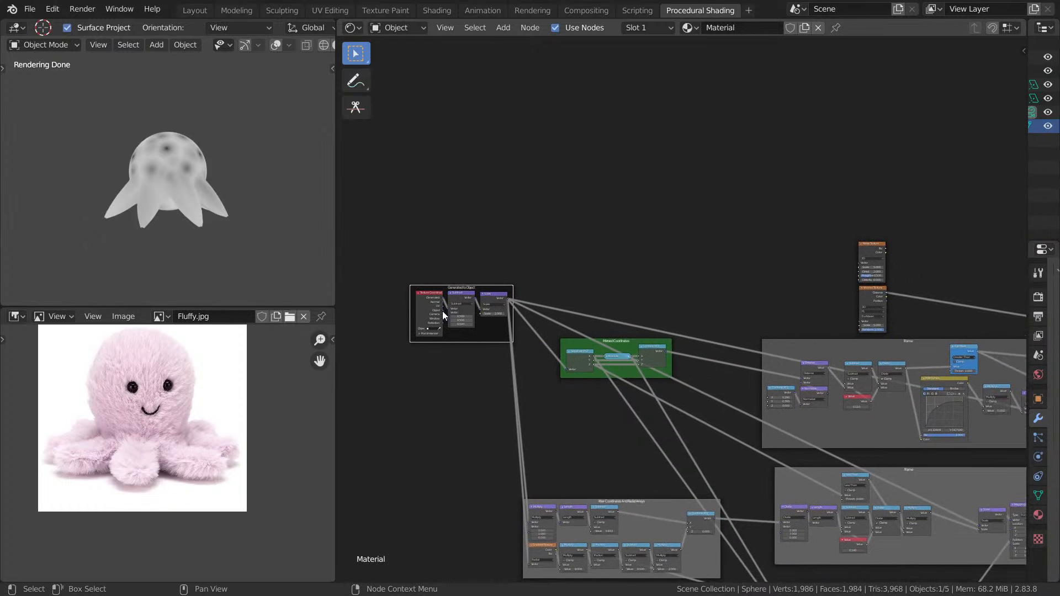
left_click_drag(439, 309, 674, 281)
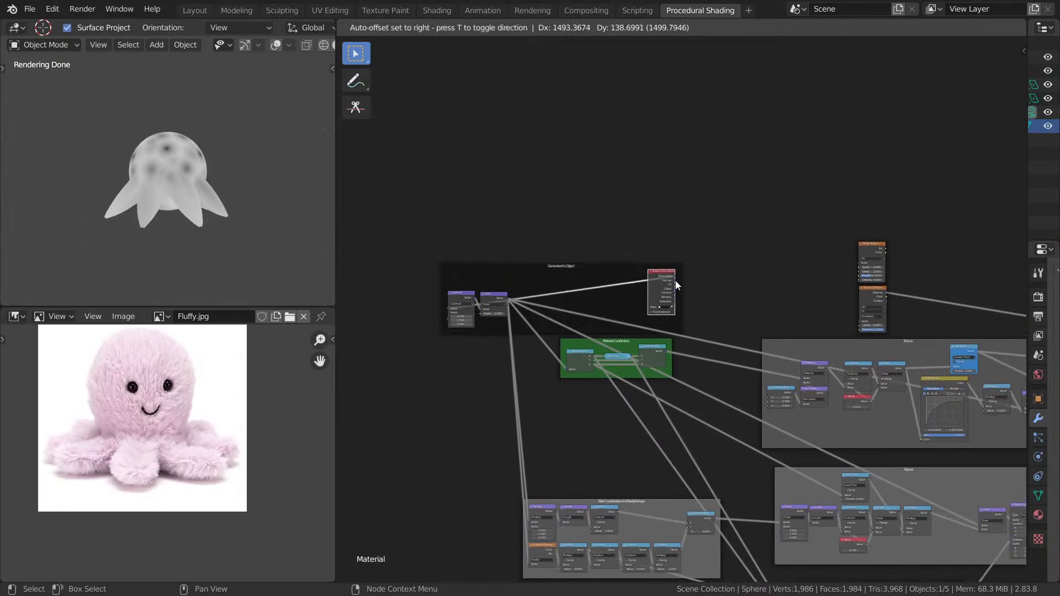
scroll(675, 280, "up", 4)
middle_click_drag(661, 245, 432, 234)
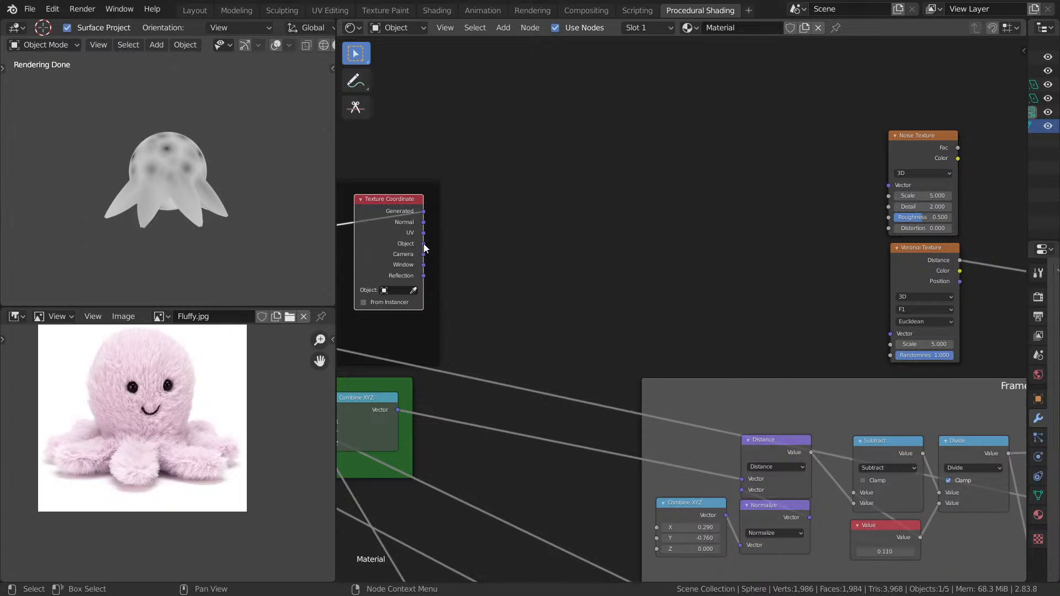
left_click_drag(424, 243, 894, 330)
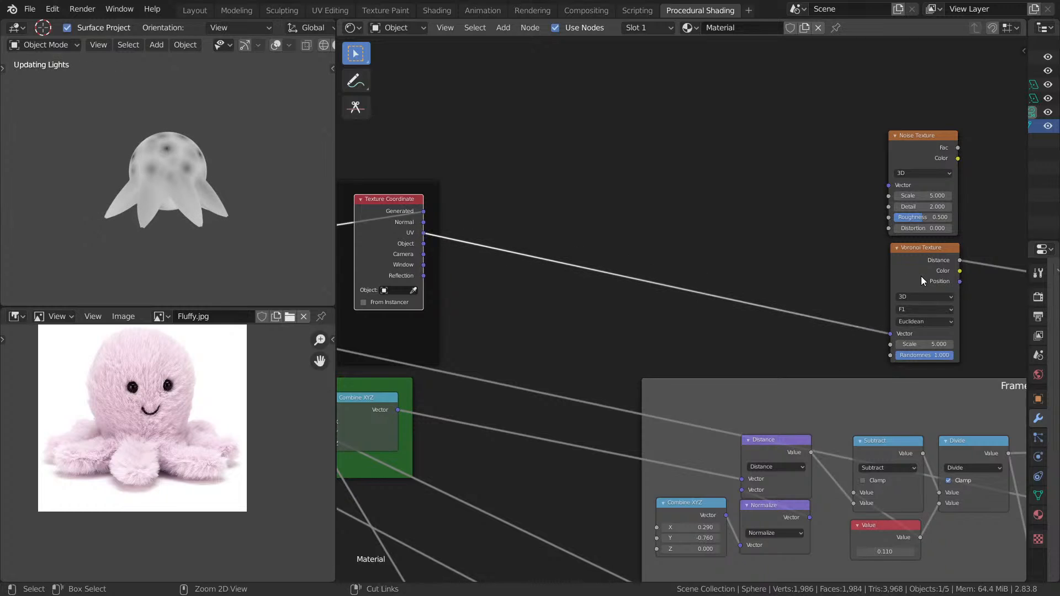
- Space the Noise and Voronoi Texture nodes apart vertically and set the Voronoi Texture's Scale to 52.4
scroll(861, 270, "down", 2)
key("KP_Decimal")
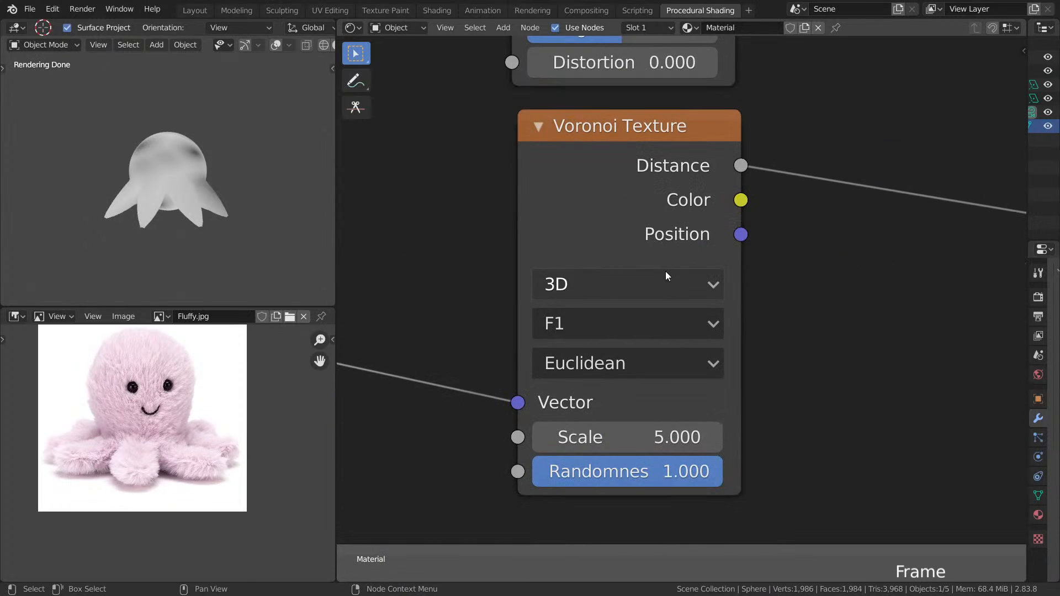
scroll(730, 191, "down", 3)
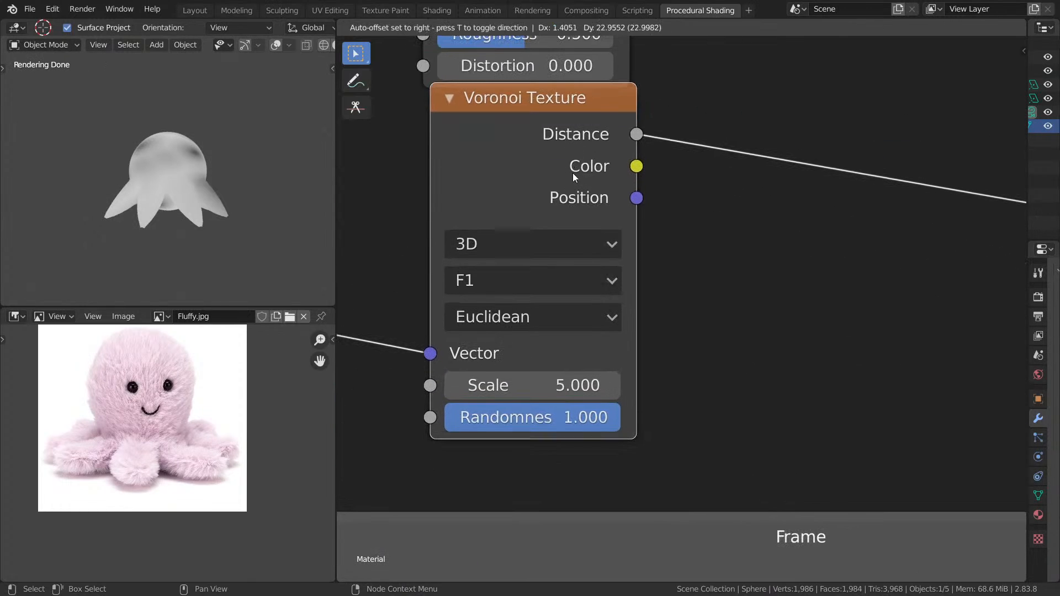
middle_click_drag(731, 190, 712, 290)
left_click_drag(644, 218, 650, 113)
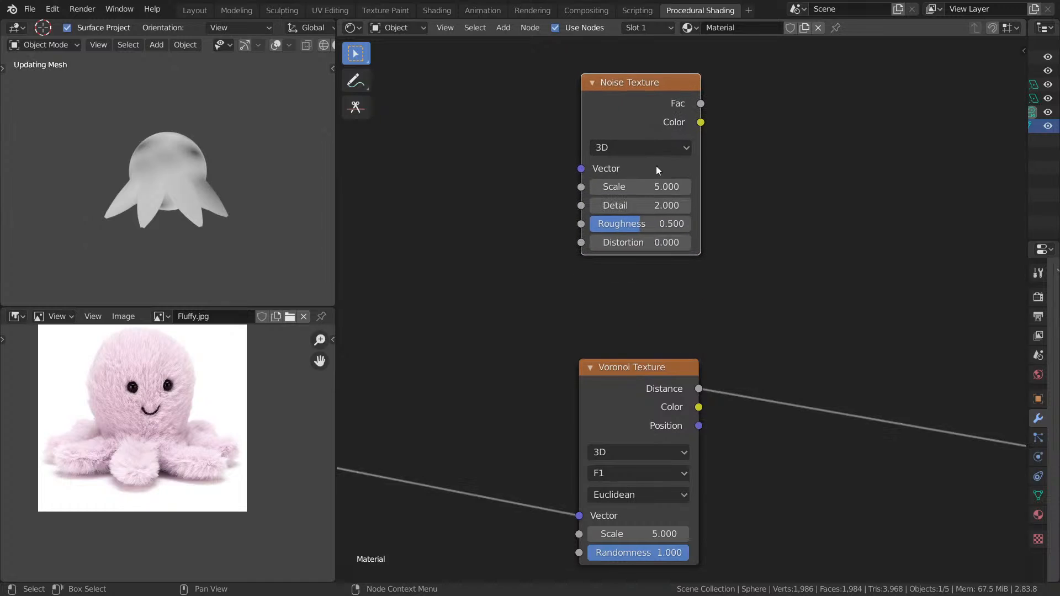
left_click_drag(650, 366, 639, 278)
left_click_drag(625, 445, 887, 445)
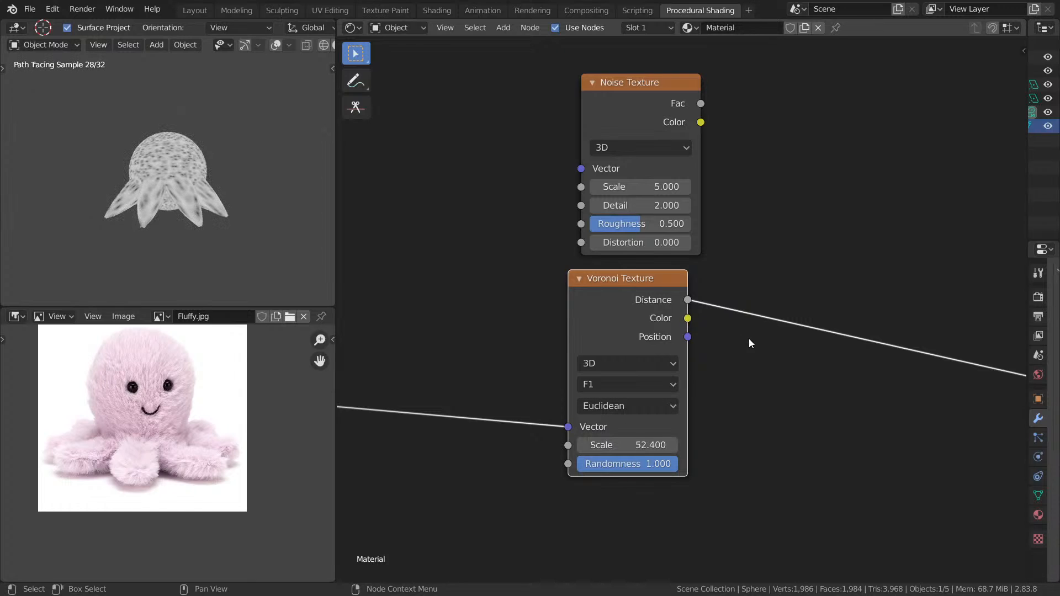
- Add a Map Range node on the link leaving the Voronoi Texture's Distance output
middle_click_drag(817, 275, 742, 287)
key("shift+a")
left_click(742, 287)
type("MAP")
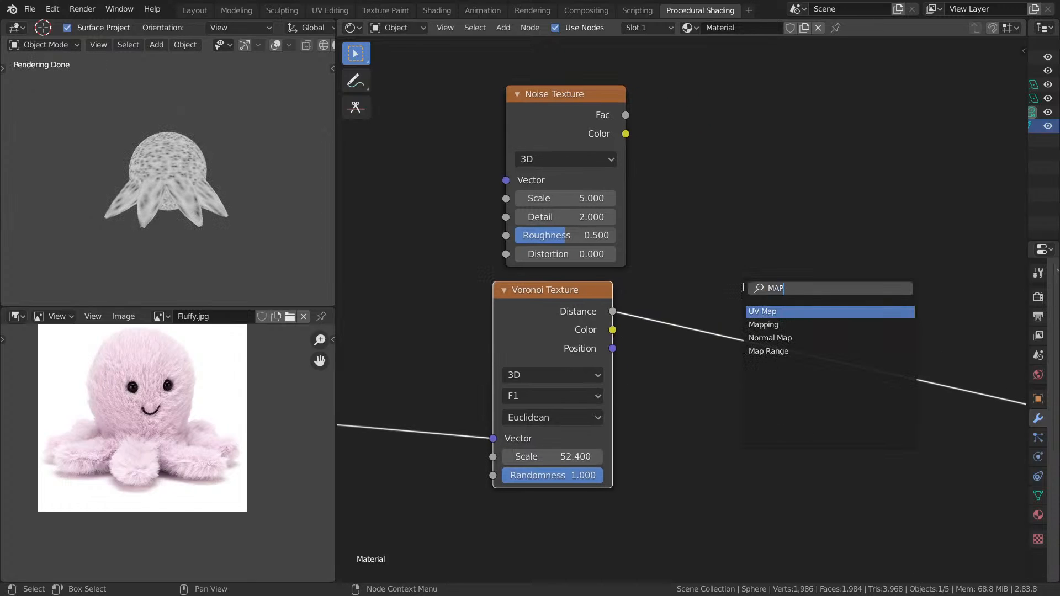
left_click(777, 354)
left_click(752, 348)
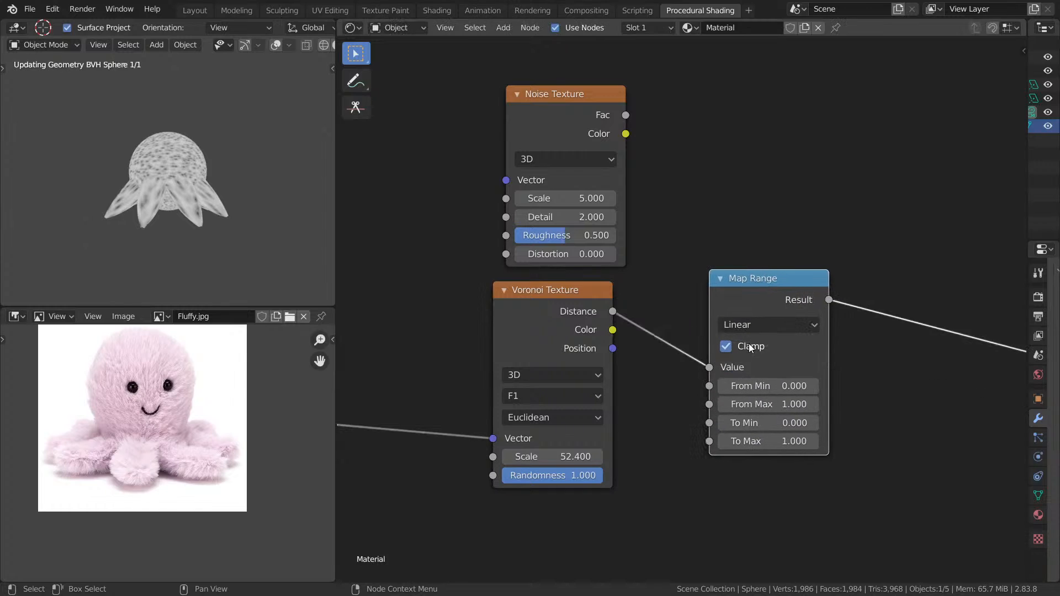
- Try a narrower Map Range input with From Min 0.090 and From Max 0.640, checking it on the octopus up close
left_click_drag(786, 386, 757, 404, "shift")
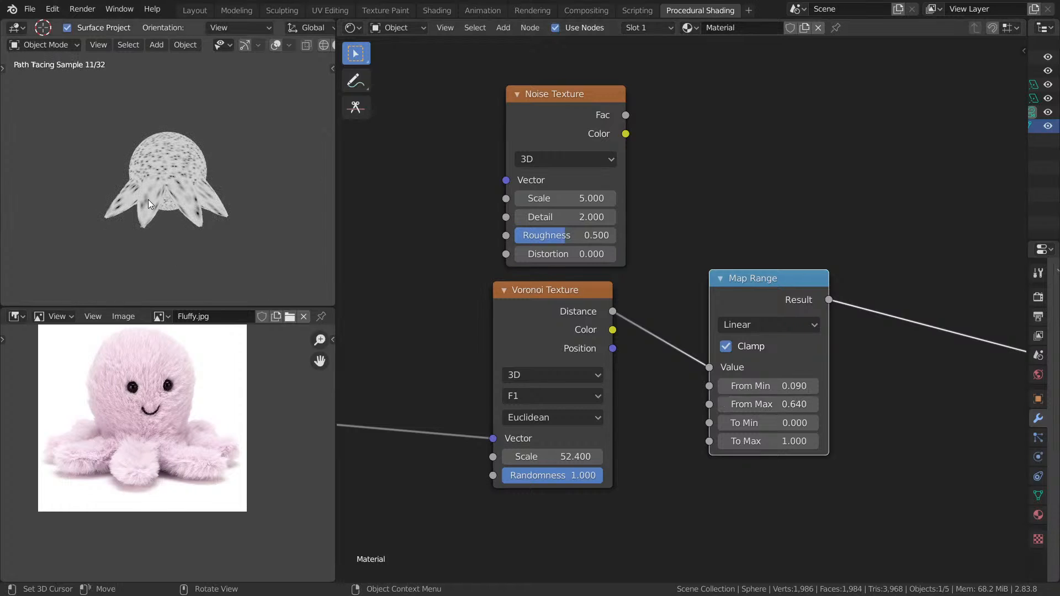
scroll(148, 200, "up", 5)
key("KP_Decimal")
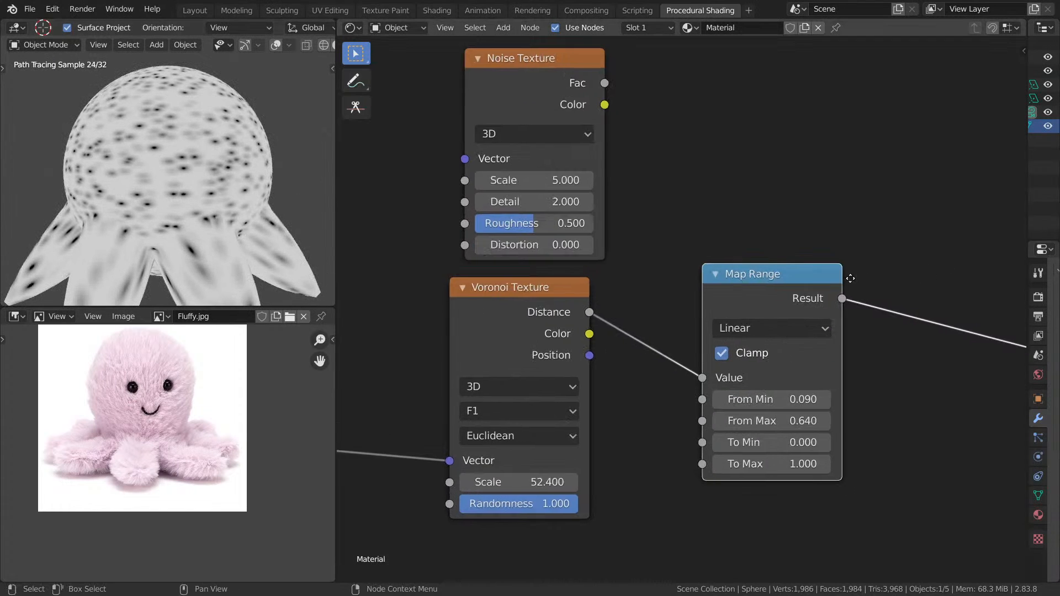
- Invert the Map Range by setting From Min to 1 and From Max to 0, and lower To Min to -0.830
left_click(568, 381)
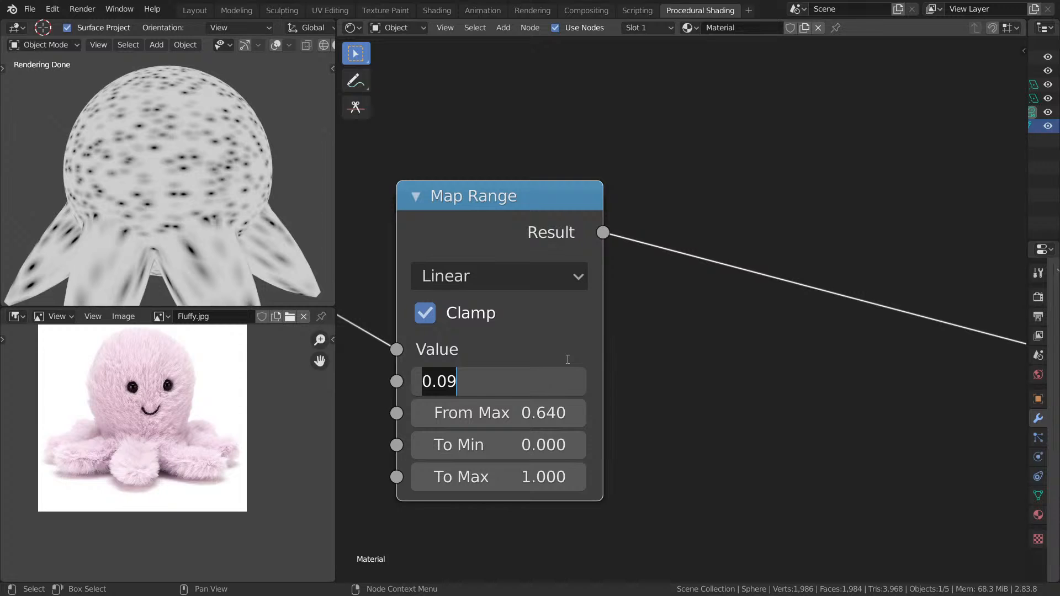
type("1")
key("Return")
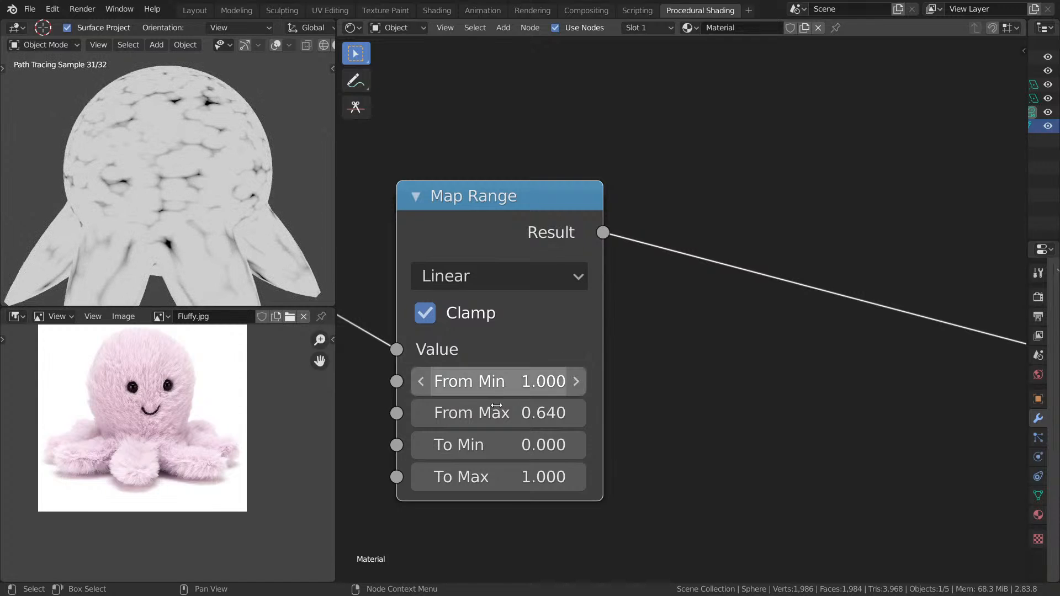
left_click_drag(559, 410, 538, 411, "shift")
left_click(560, 410)
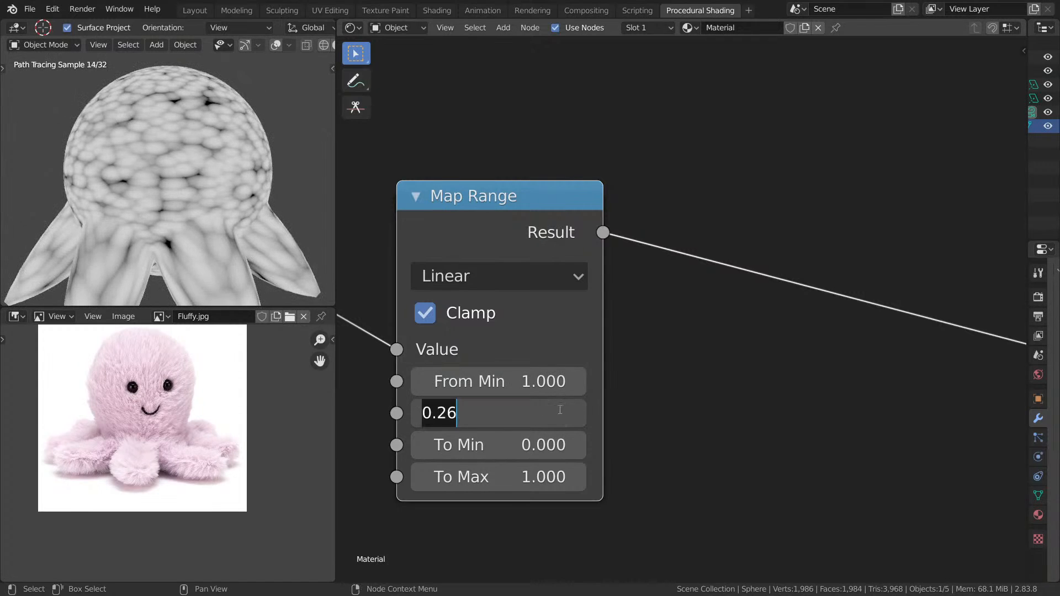
type("0")
key("Return")
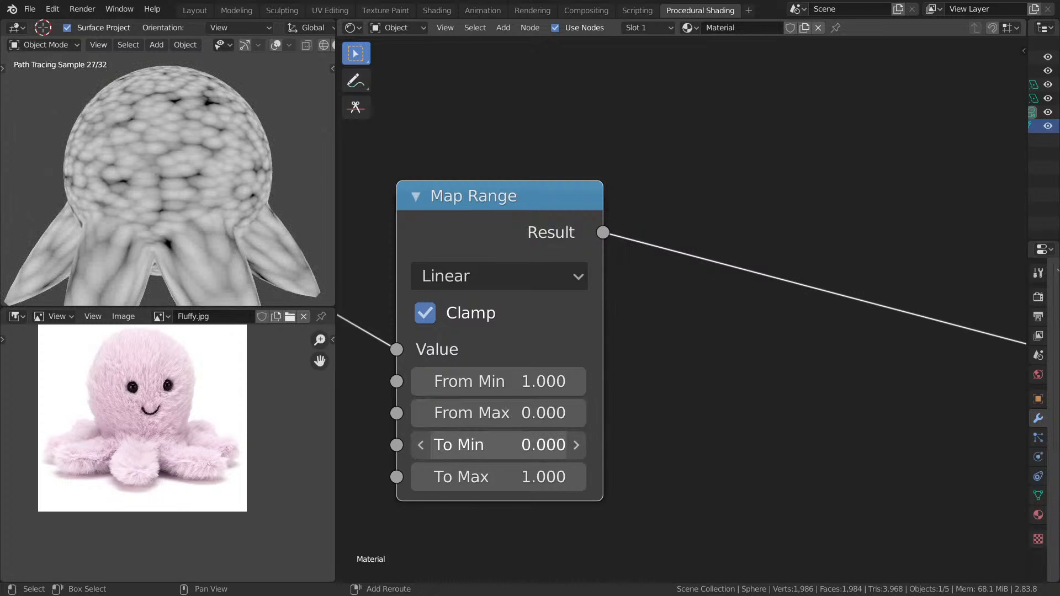
left_click_drag(544, 446, 413, 446)
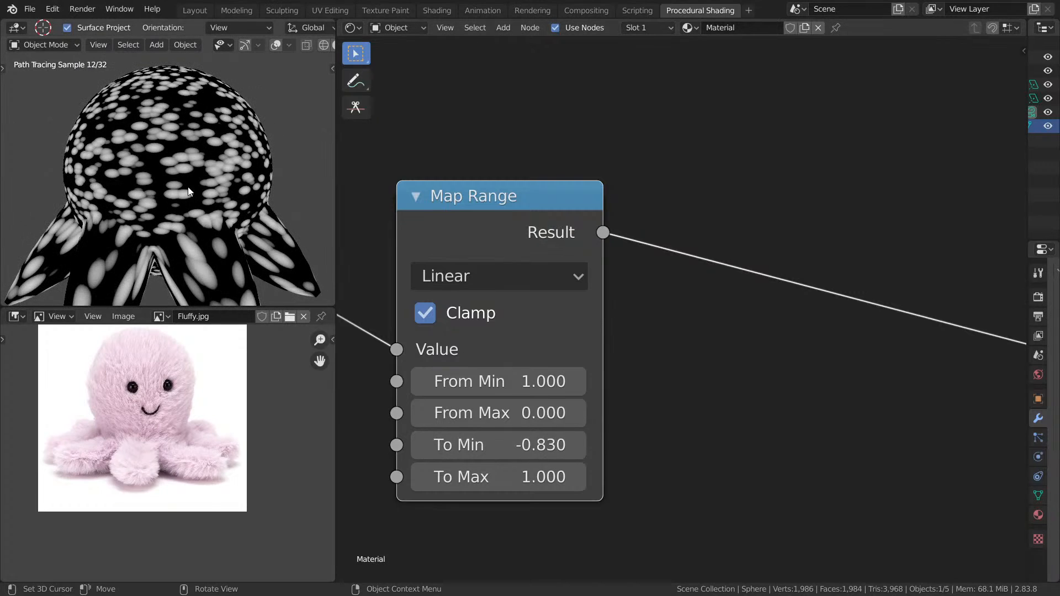
- Add a Vector Math node on the link leaving the Map Range's Result output
key("shift+a")
left_click(745, 213)
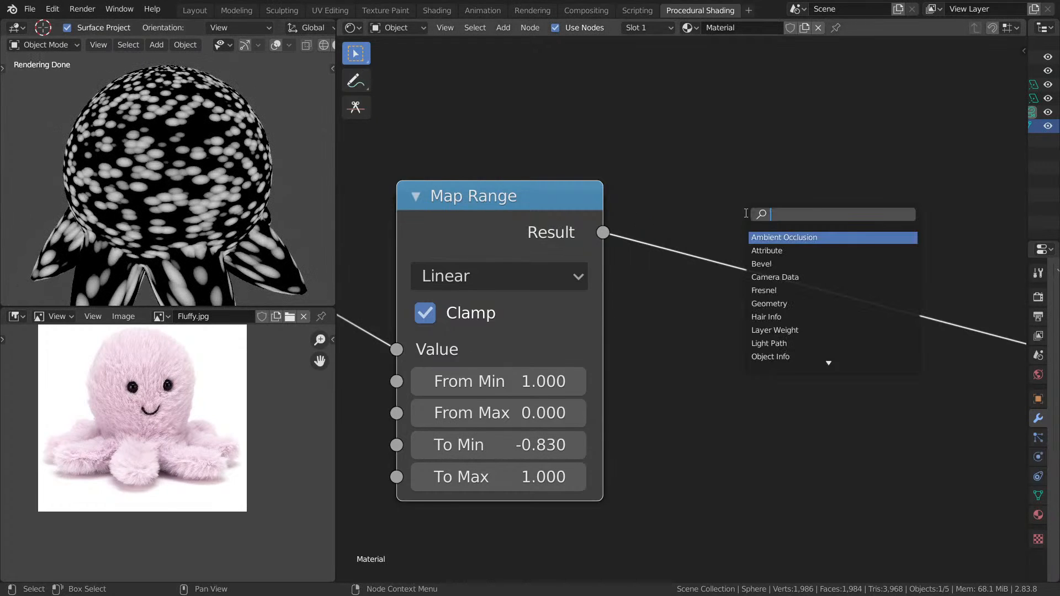
type("vec")
key("Down")
key("Down")
key("Down")
key("Down")
key("Return")
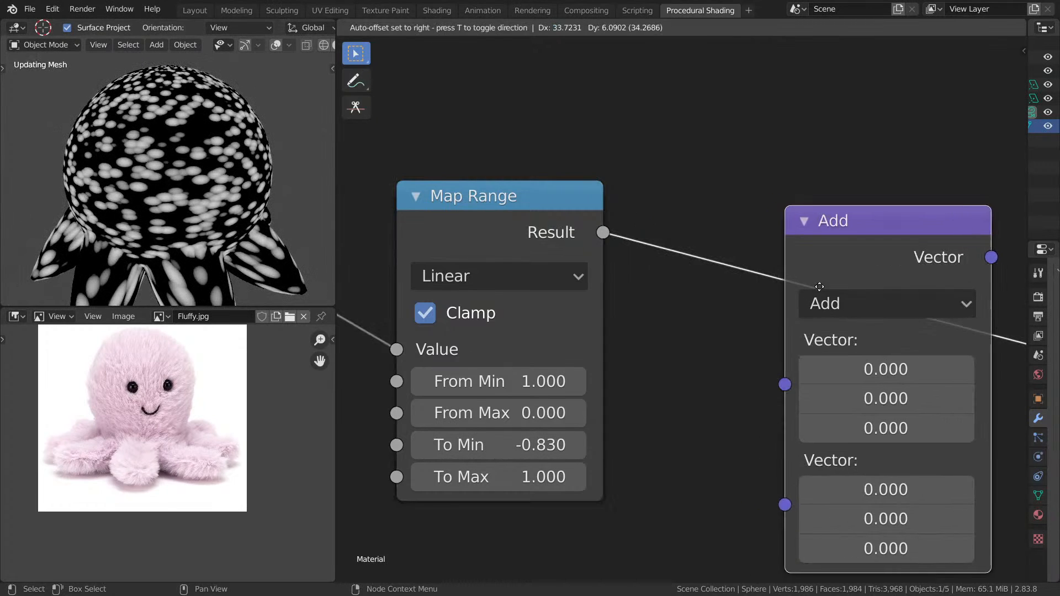
left_click(839, 308)
- Switch the Vector Math node to Scale and connect the Map Range Result to its Scale input instead of Vector
left_click(839, 308)
key("e")
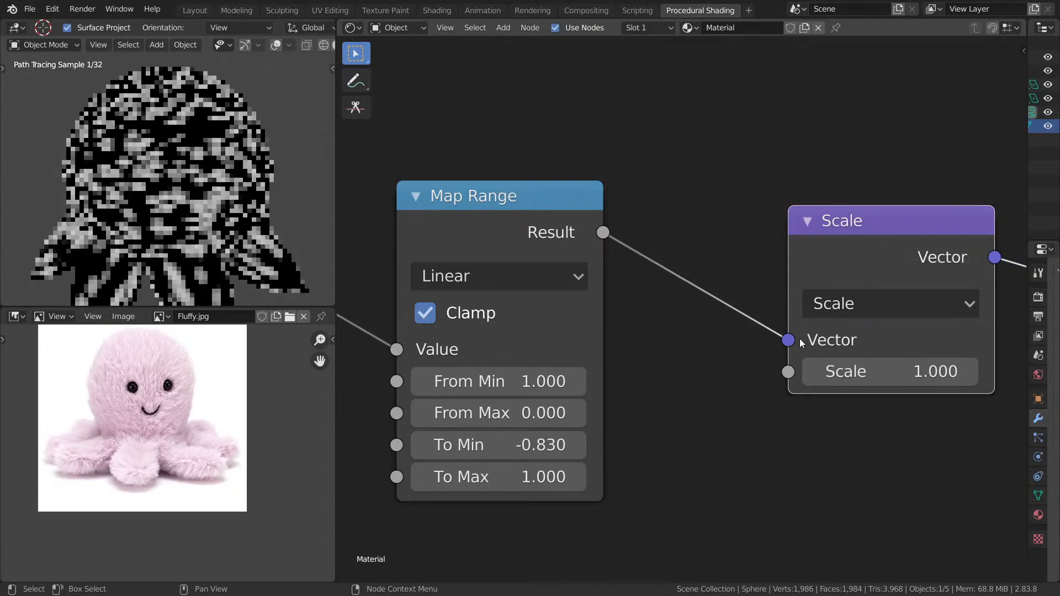
left_click_drag(787, 344, 794, 452)
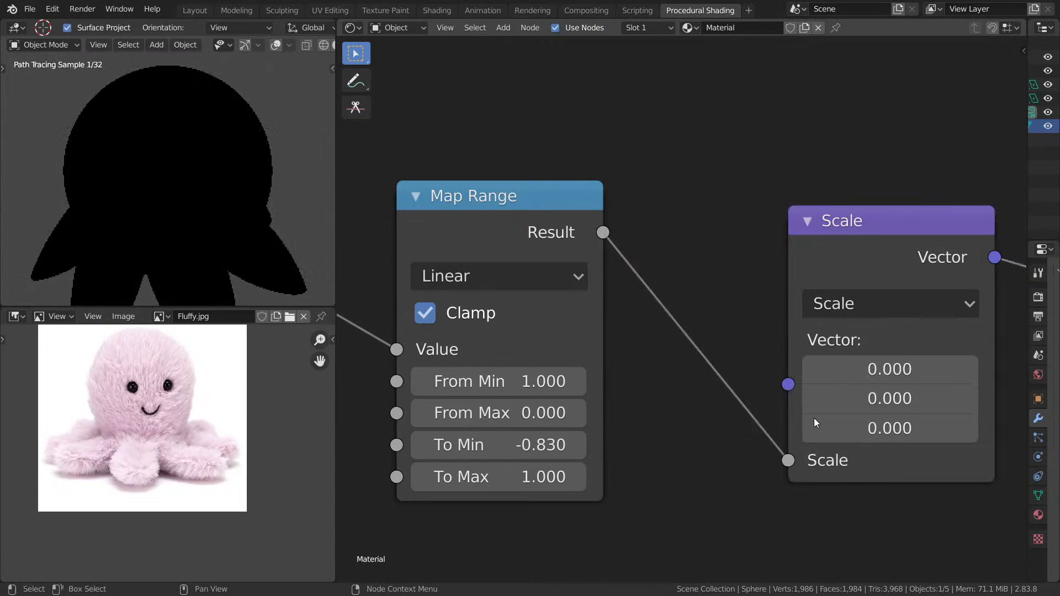
- Add a Vector Displacement node on the link leaving the Scale node's Vector output
middle_click_drag(799, 308, 558, 252)
middle_click_drag(761, 273, 563, 265)
key("shift+a")
left_click(730, 217)
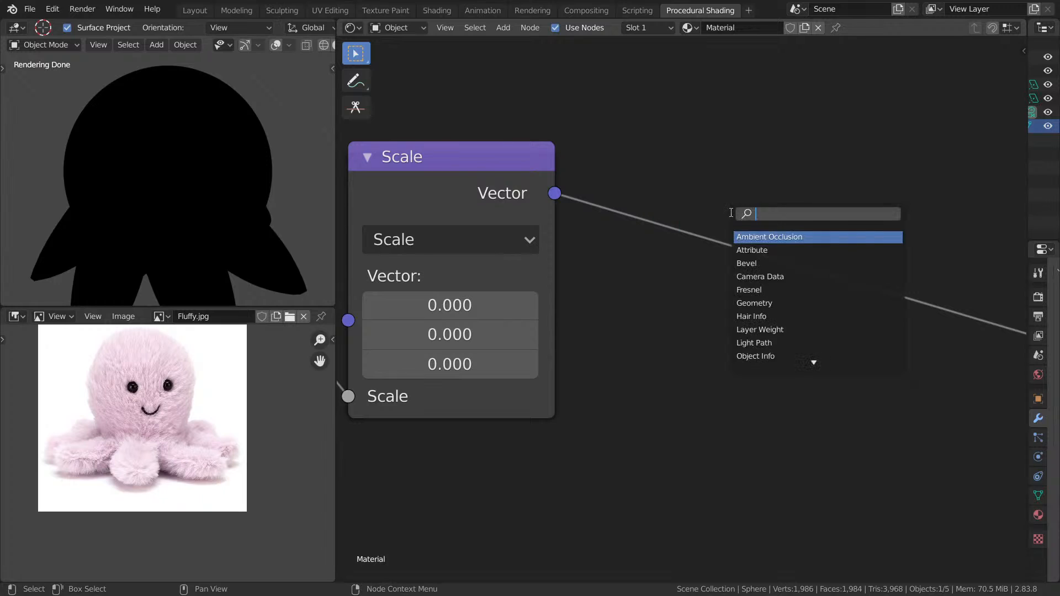
type("VEC")
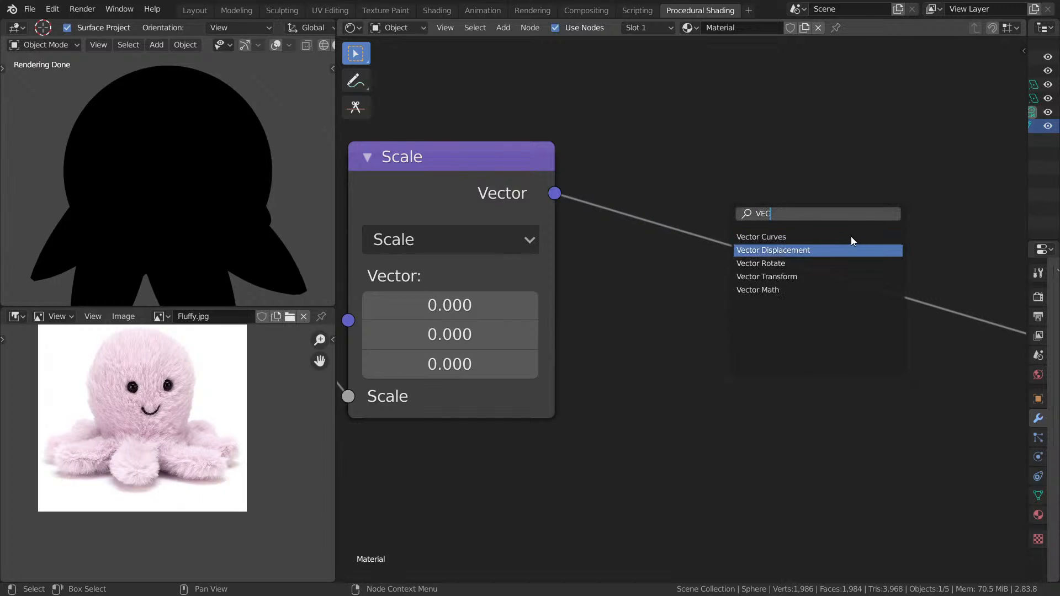
key("Return")
left_click(852, 234)
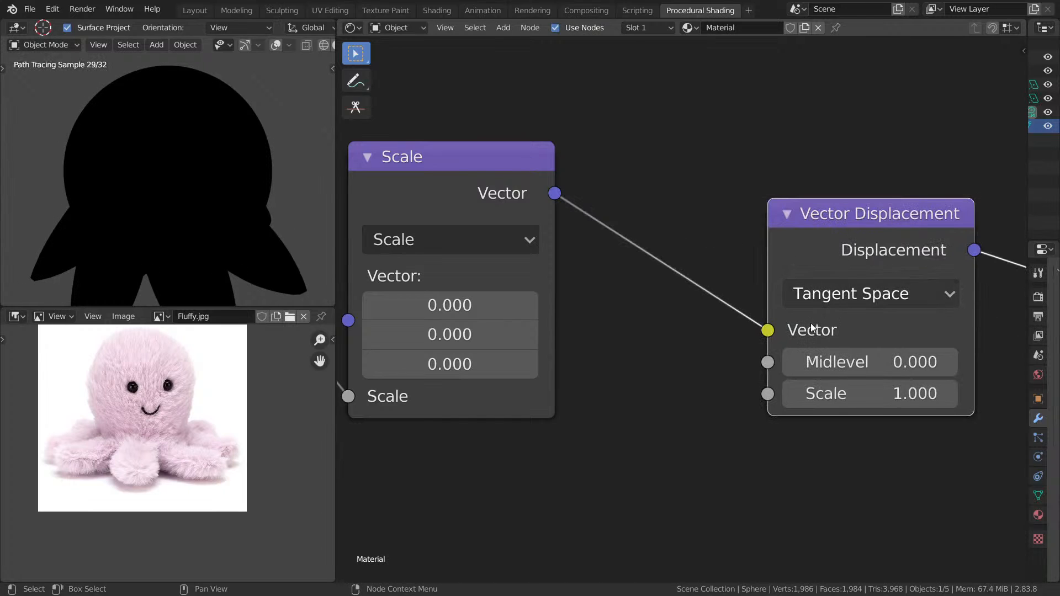
- Insert a Combine XYZ node between the Scale and Vector Displacement nodes, with the incoming link on its Y input
key("shift+a")
left_click(700, 177)
type("co")
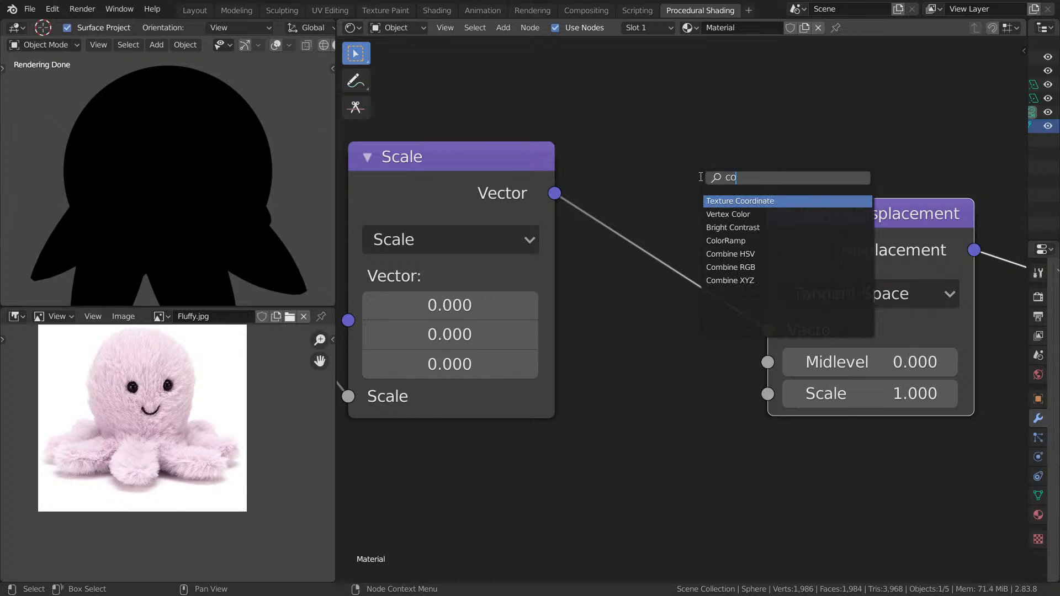
type("m")
key("Down")
key("Down")
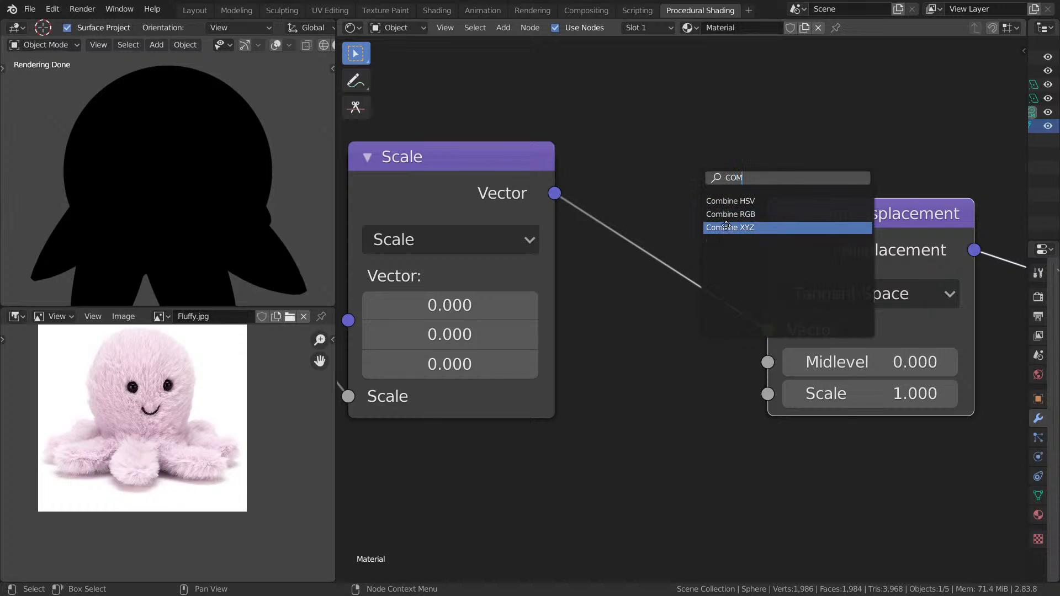
key("Return")
left_click(708, 221)
left_click_drag(681, 264, 680, 292)
- Space out the Combine XYZ and Vector Displacement nodes so they line up in a row after the Scale node
scroll(740, 208, "down", 1)
scroll(718, 182, "down", 1)
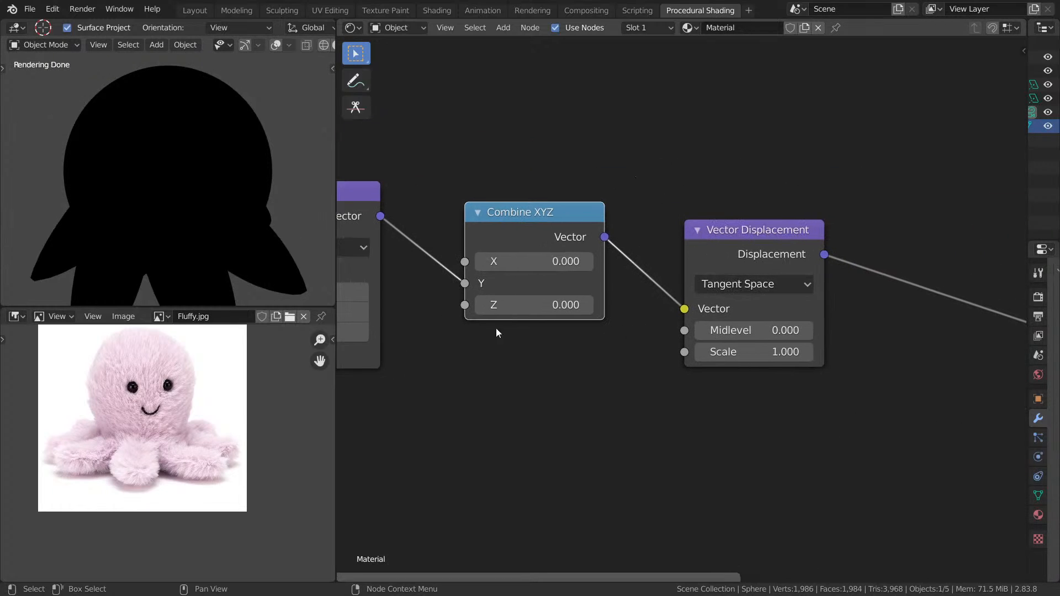
left_click_drag(488, 291, 495, 268)
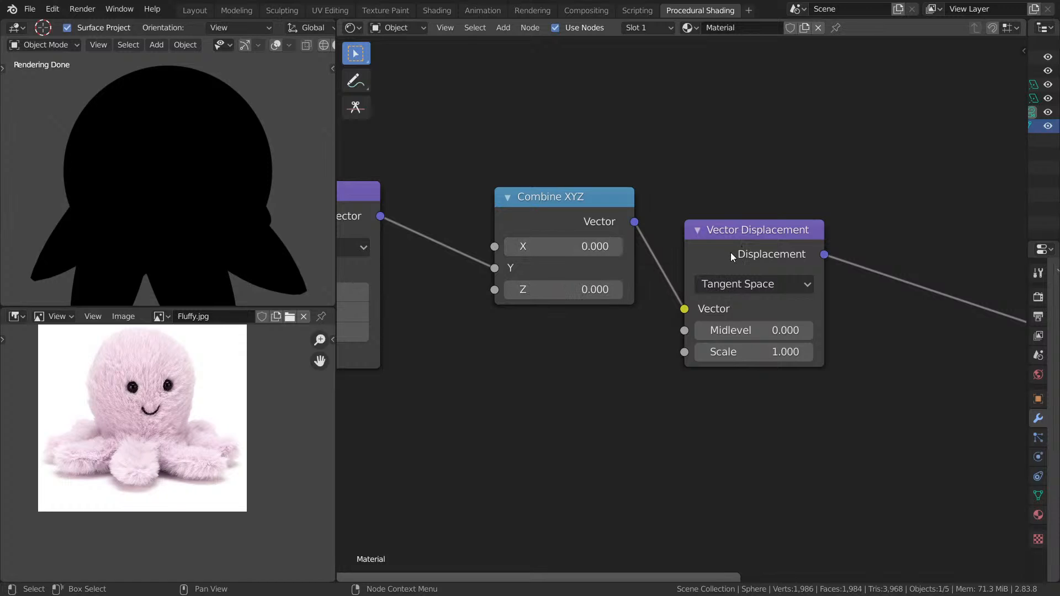
left_click_drag(730, 253, 834, 190)
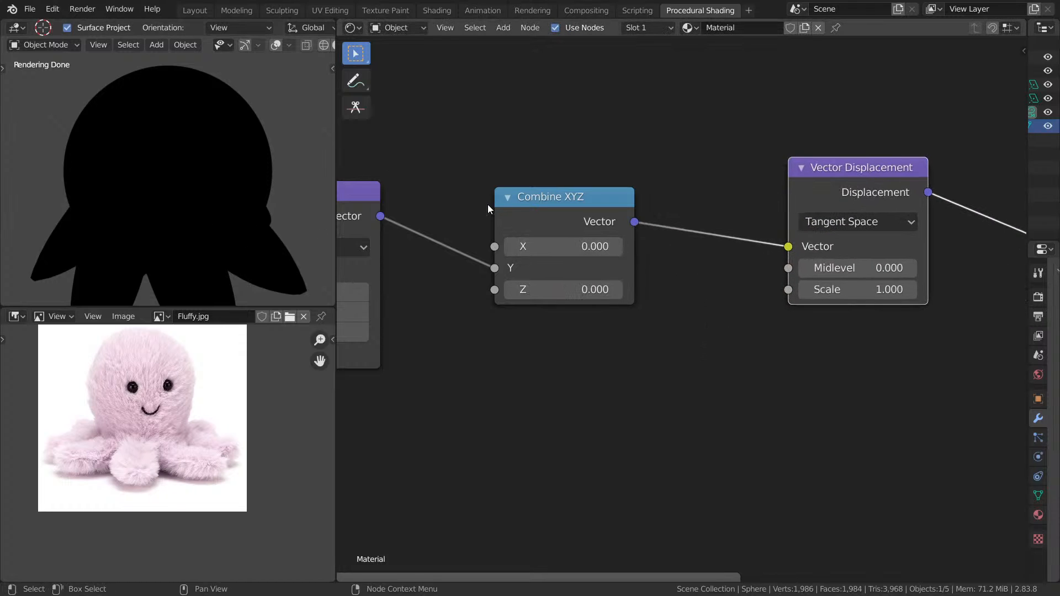
- Set the Y component of the Scale node's Vector to 0.2
middle_click_drag(503, 241, 832, 252)
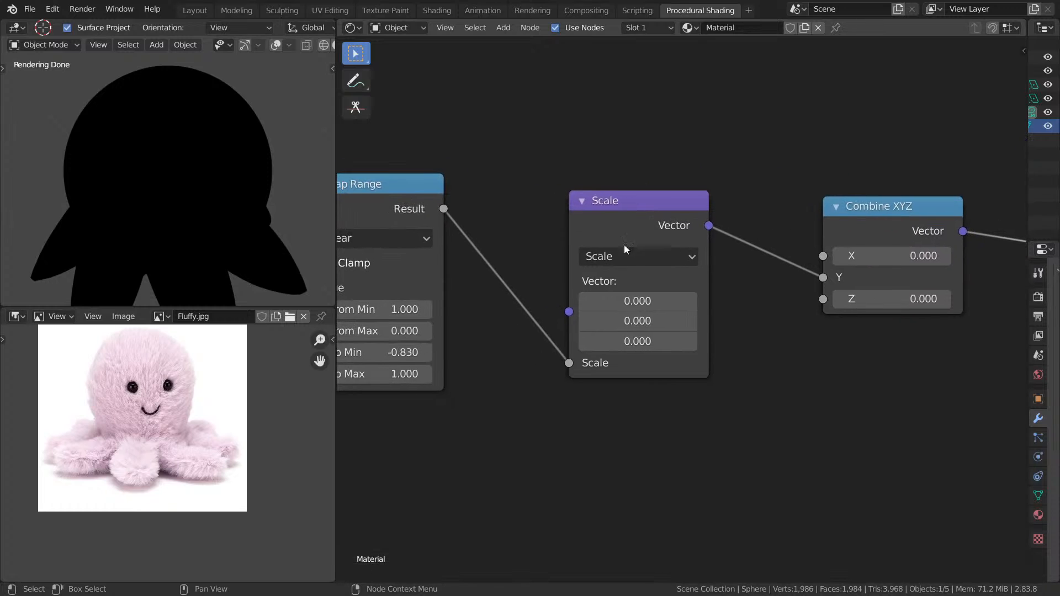
middle_click_drag(585, 258, 639, 250)
double_click(704, 316)
type(".2")
key("Return")
left_click_drag(704, 316, 704, 316)
- Add a Vector Math Add node on the link into the Material Output's Displacement input
scroll(549, 179, "down", 6)
middle_click_drag(548, 179, 932, 206)
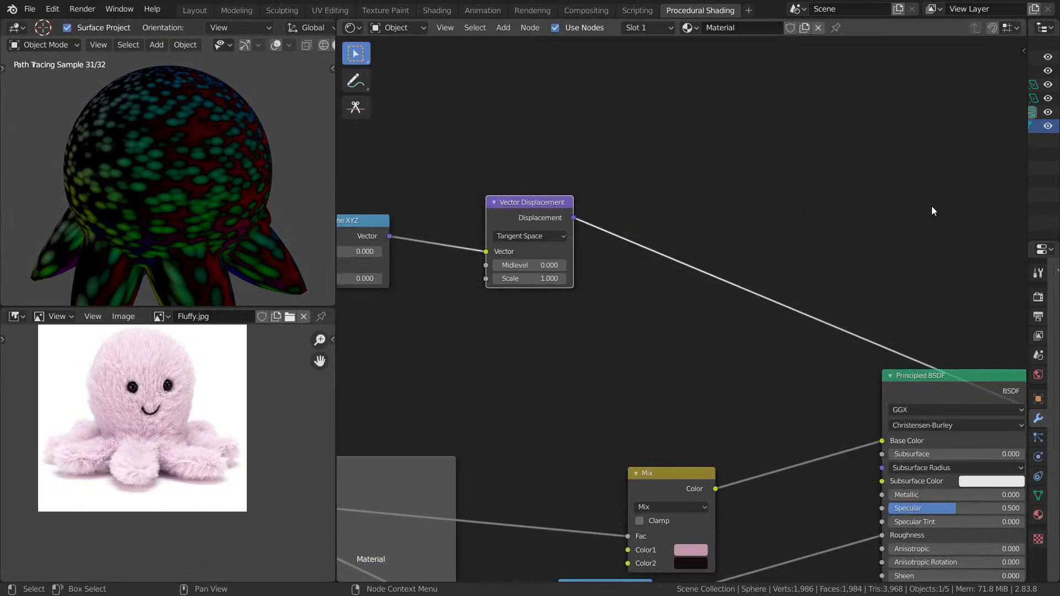
middle_click_drag(881, 264, 811, 126)
left_click_drag(857, 246, 844, 253)
left_click(704, 315)
middle_click_drag(704, 226, 317, 158)
key("shift+a")
left_click(631, 325)
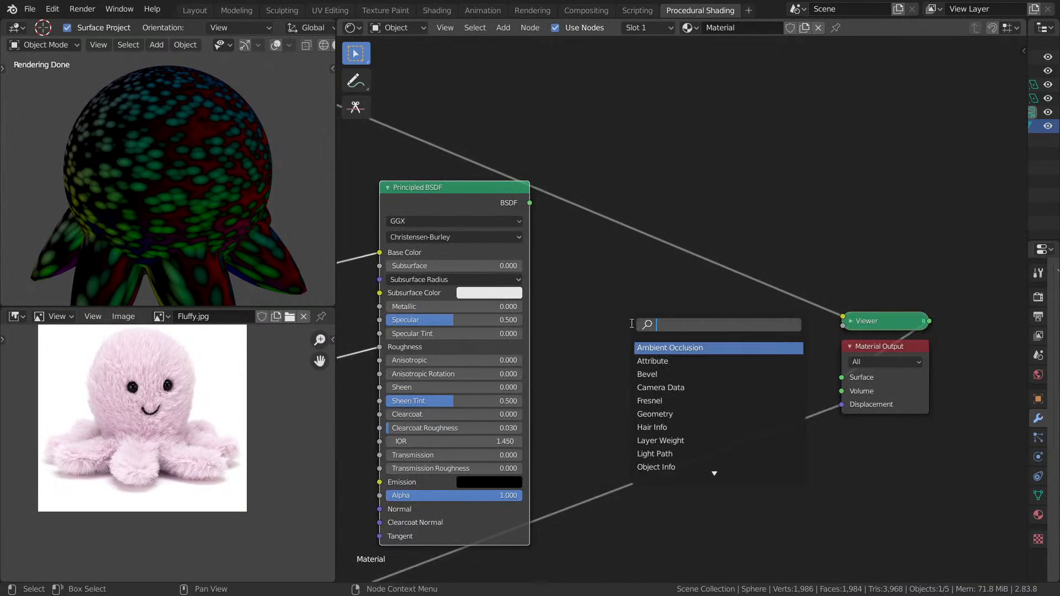
type("VEC")
key("Return")
left_click(722, 430)
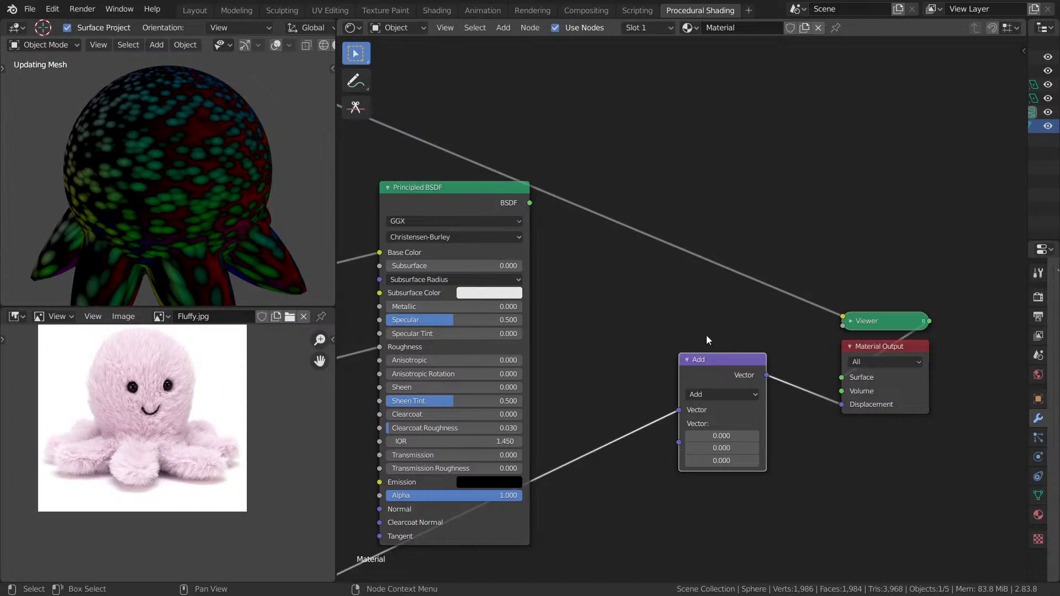
- Connect the Vector Displacement output to the Add node's second Vector input and send the Principled BSDF to the Material Output's Surface
scroll(706, 339, "down", 1)
left_click_drag(807, 316, 687, 414)
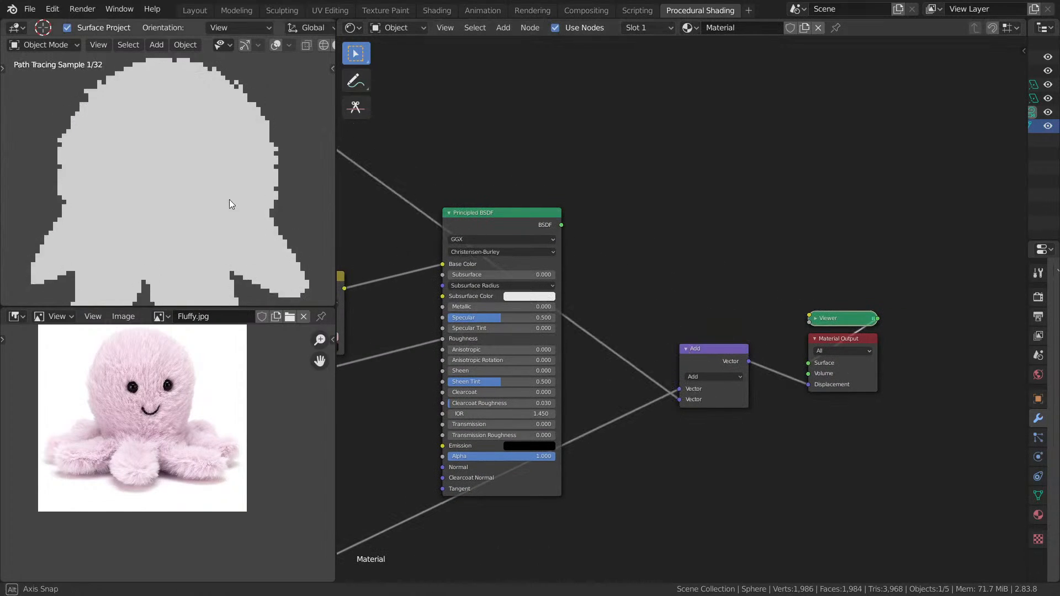
left_click(495, 223, "ctrl+shift")
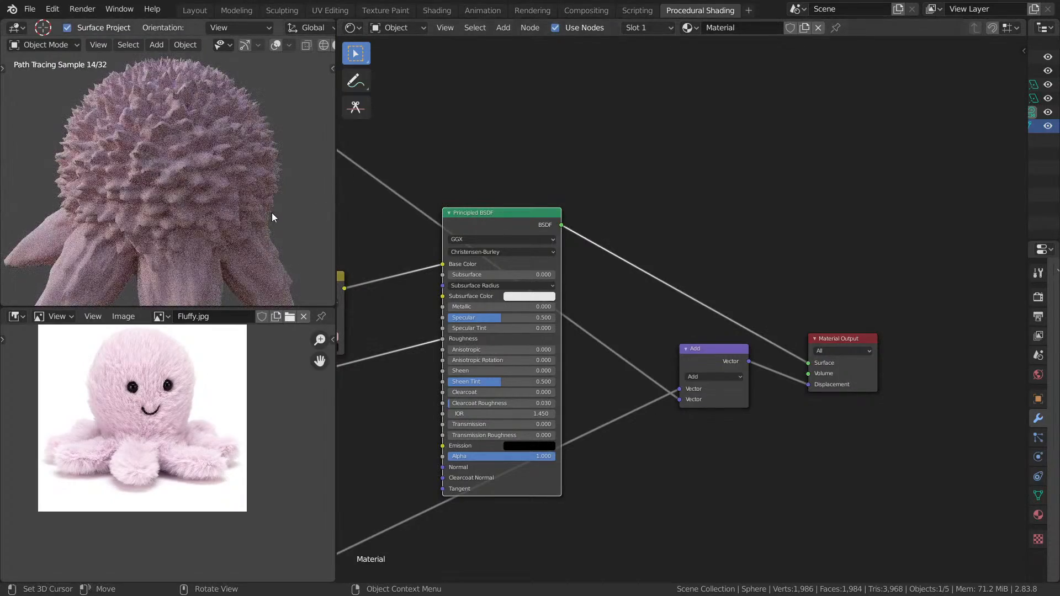
- Inspect the displaced octopus from several angles in a maximized viewport, save the file, and restore the layout
key("ctrl+alt+space")
scroll(387, 232, "down", 3)
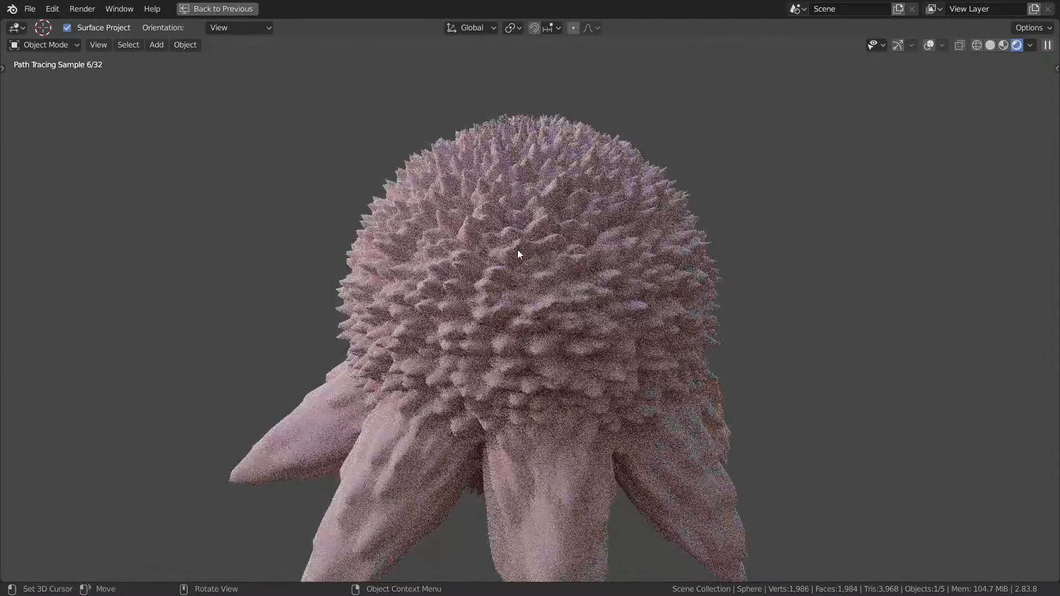
middle_click_drag(711, 270, 686, 281)
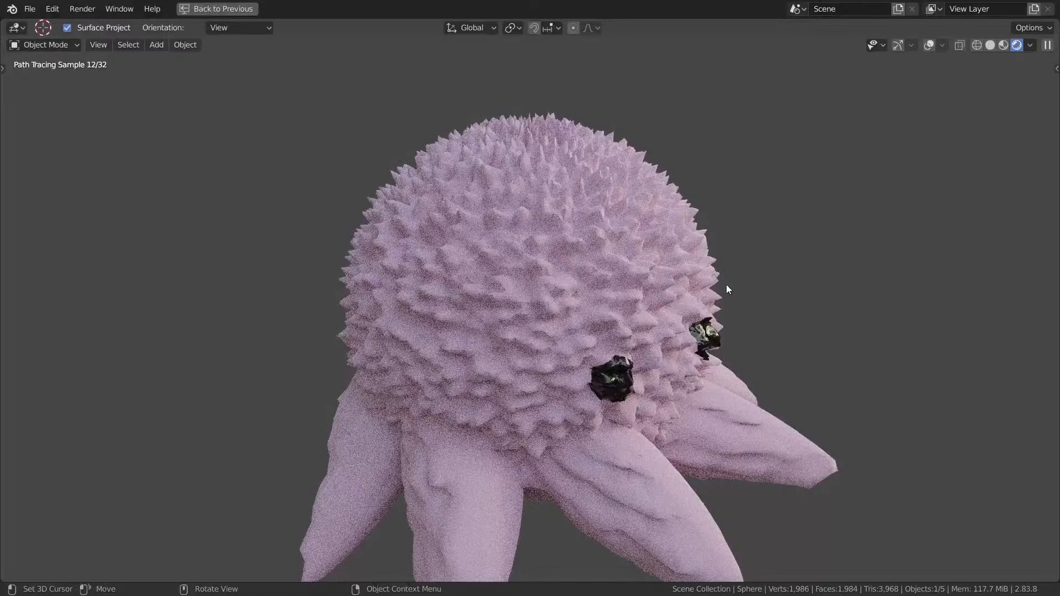
key("ctrl+s")
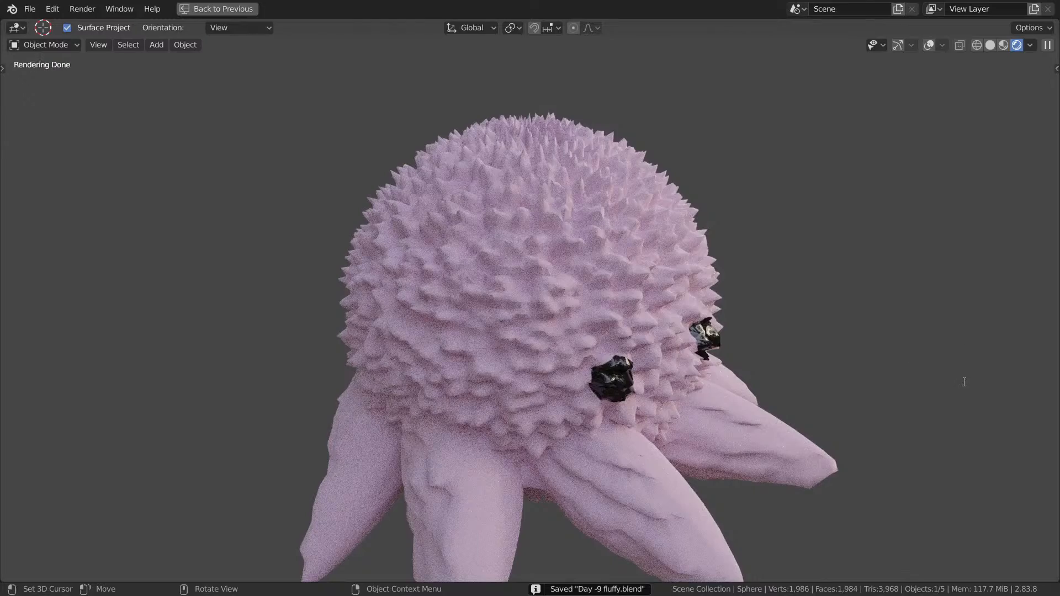
middle_click_drag(771, 290, 707, 272)
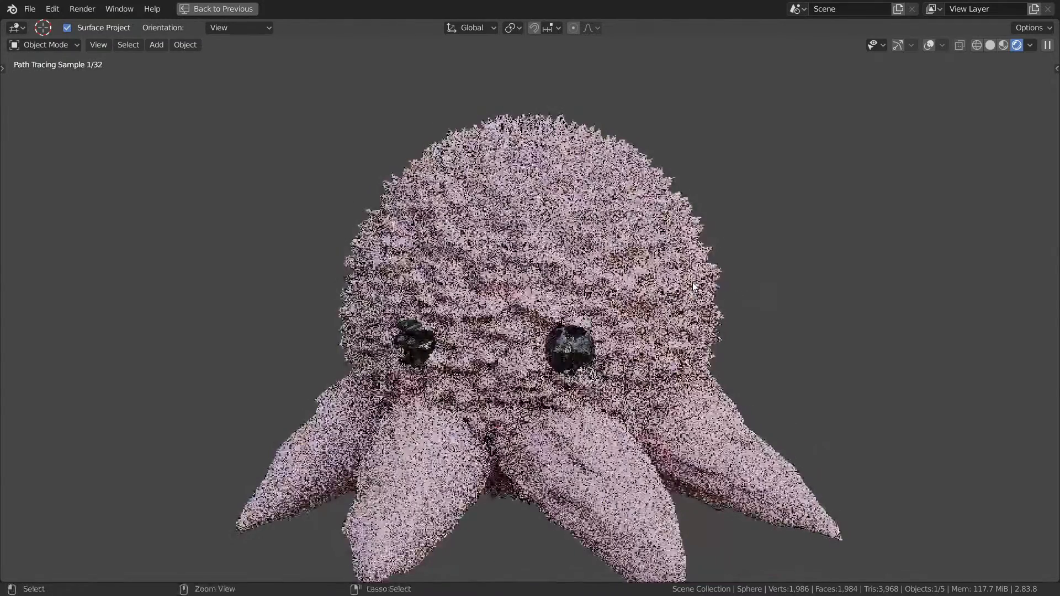
key("ctrl+s")
key("ctrl+space")
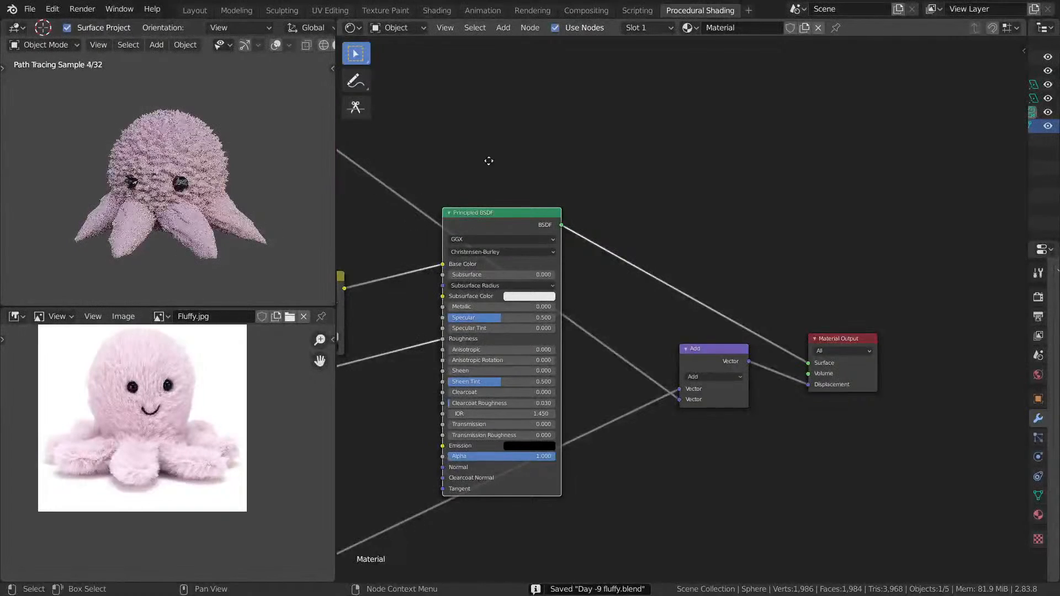
- Set the Voronoi Texture's Scale to 200
scroll(596, 146, "down", 7)
middle_click_drag(589, 163, 758, 163)
scroll(708, 128, "down", 7)
middle_click_drag(685, 125, 713, 176)
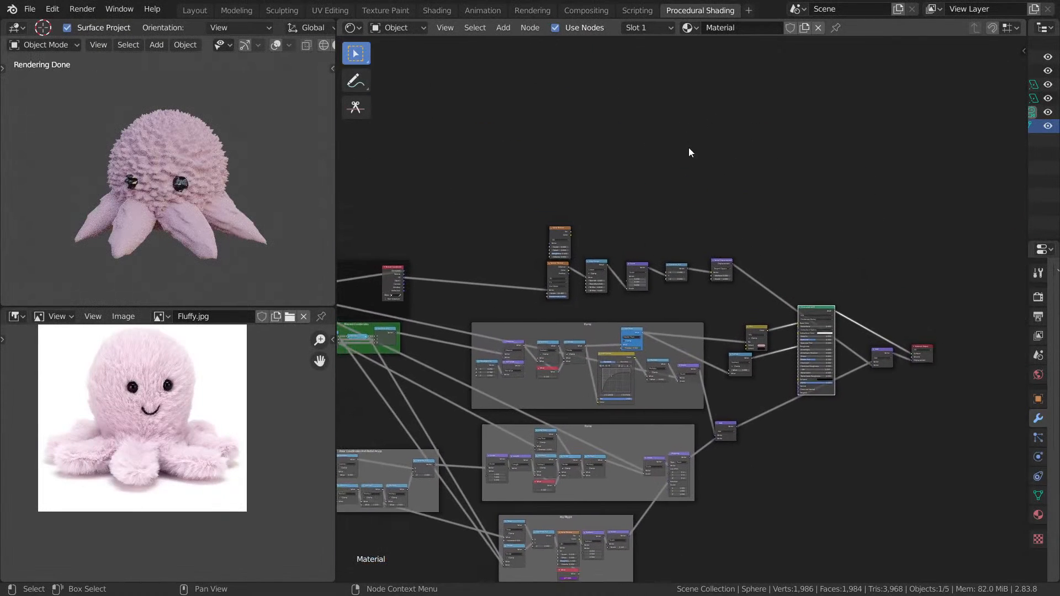
scroll(688, 147, "up", 8)
middle_click_drag(662, 145, 777, 168)
scroll(777, 168, "up", 6)
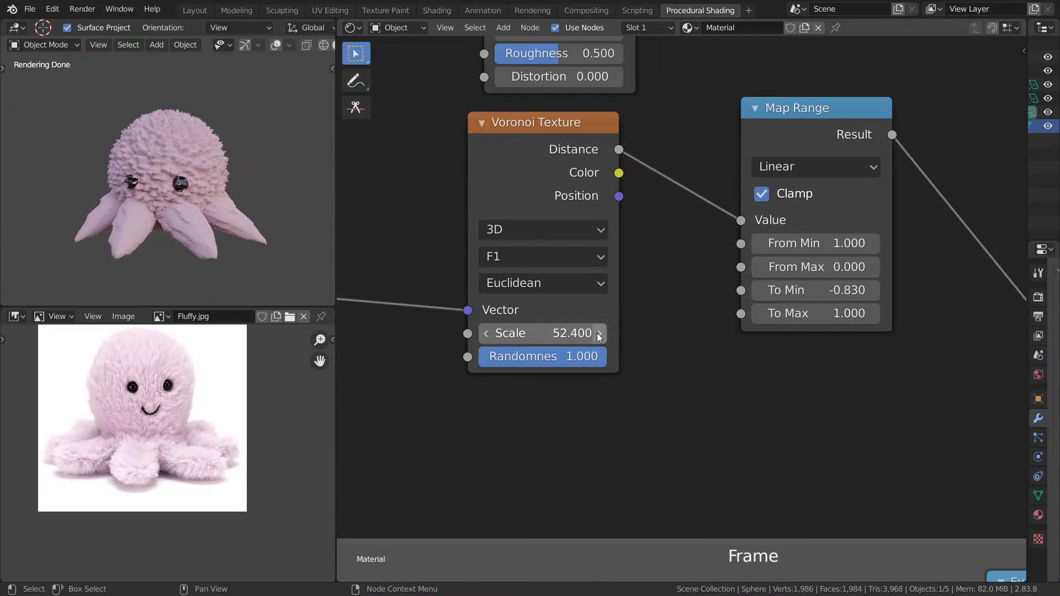
left_click(582, 333)
type("200")
key("Return")
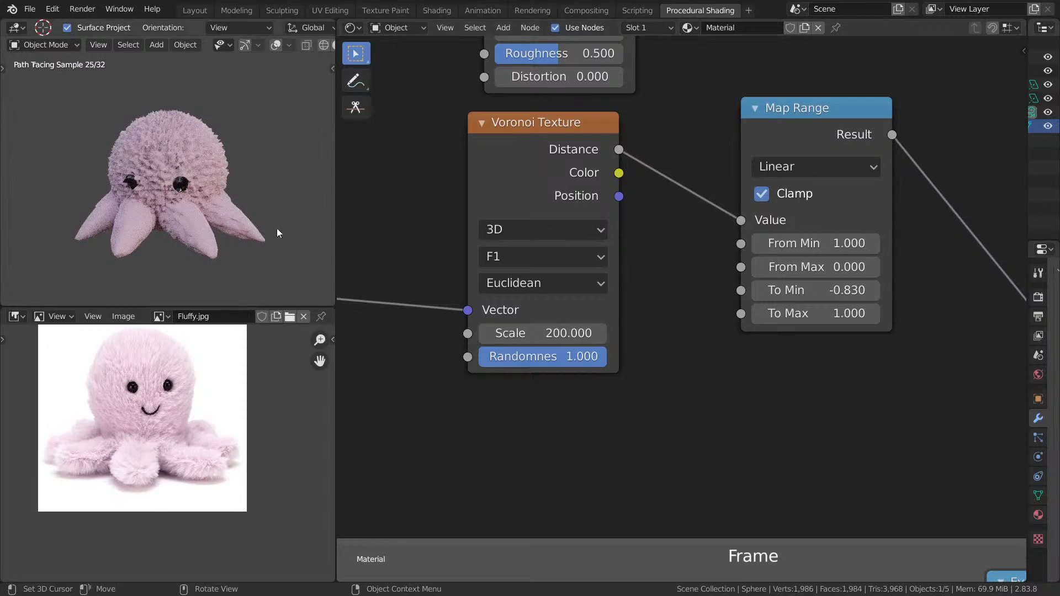
- Inspect the octopus's finer fur in a maximized viewport and restore the layout
key("ctrl+space")
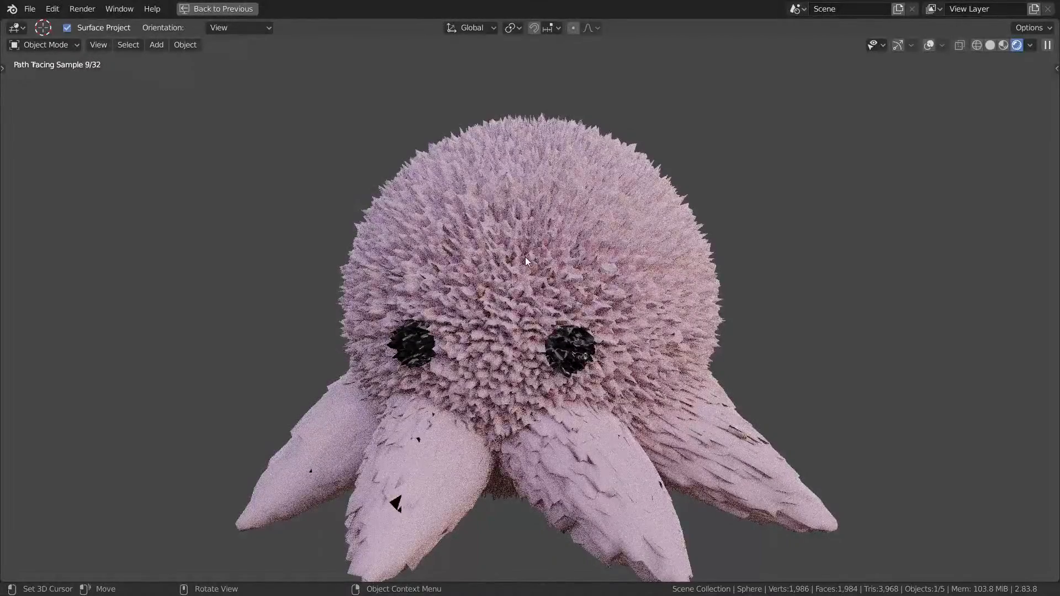
middle_click_drag(525, 256, 656, 261)
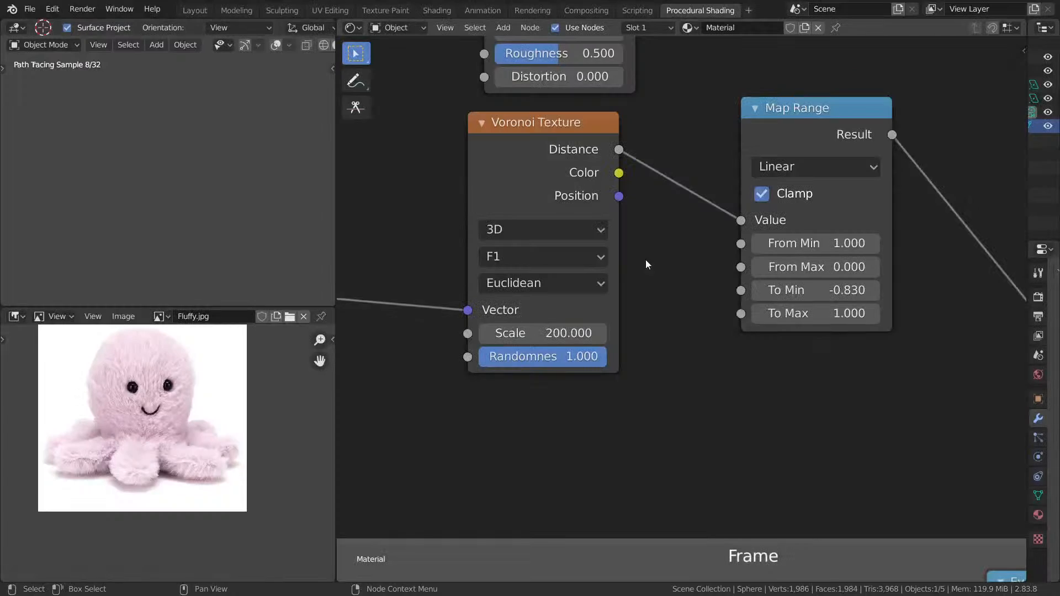
key("ctrl+space")
- Set the Y value of the Scale node that follows the Map Range to 0.7
scroll(637, 257, "up", 2)
middle_click_drag(641, 284, 626, 315)
scroll(629, 304, "down", 1)
middle_click_drag(642, 277, 537, 267)
scroll(668, 282, "up", 3)
middle_click_drag(817, 271, 497, 297)
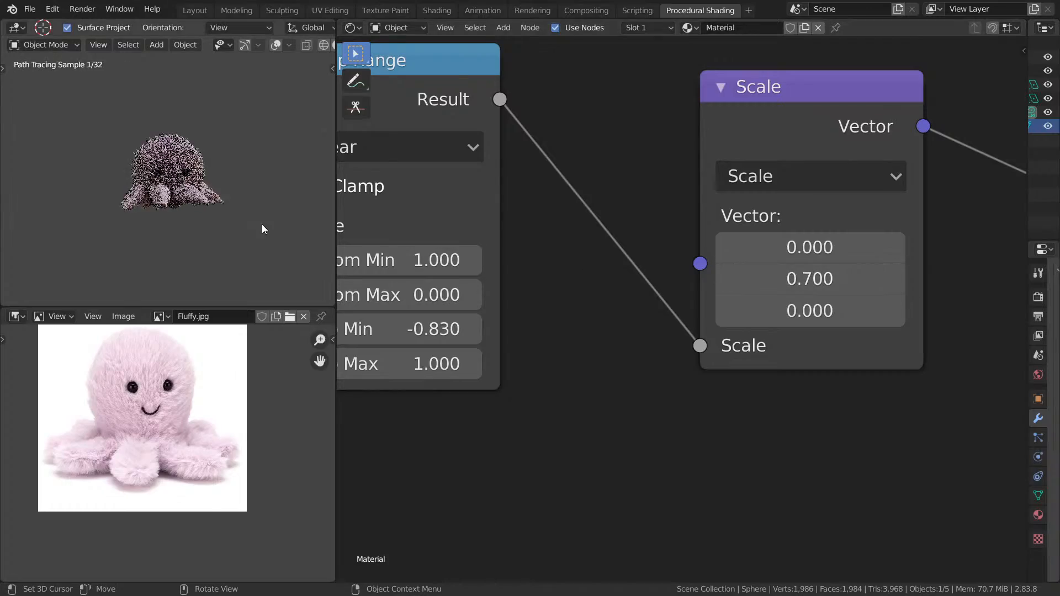
- Maximize the viewport and toggle Edit Mode on and off to refresh the fur displacement
key("ctrl+space")
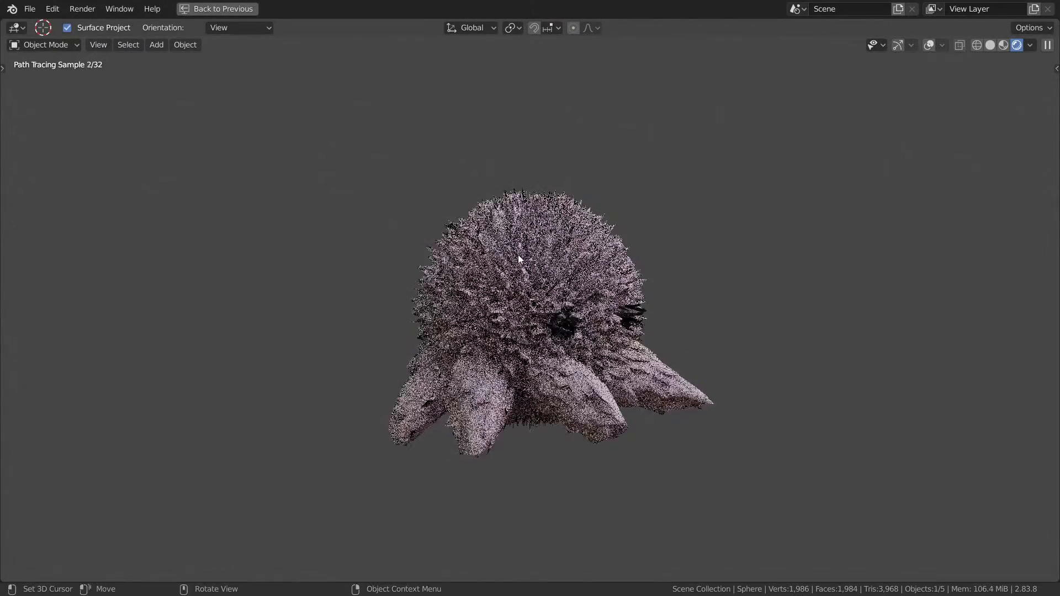
scroll(525, 253, "up", 5)
key("Tab")
key("Tab")
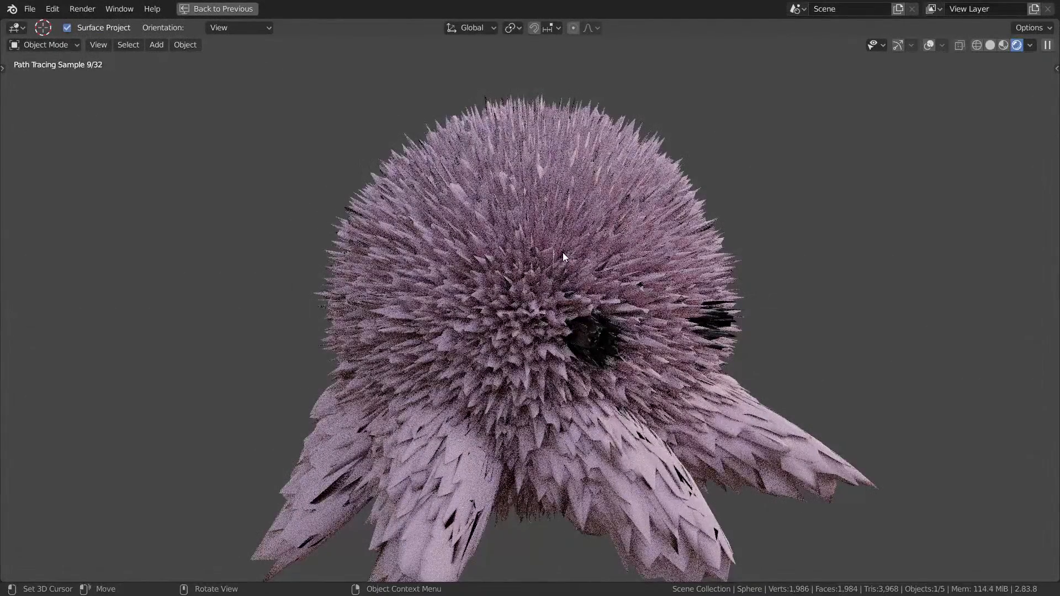
- Inspect the refreshed fur from the front, save the file, and restore the layout
scroll(734, 229, "up", 1)
middle_click_drag(773, 238, 682, 225)
scroll(679, 234, "down", 5)
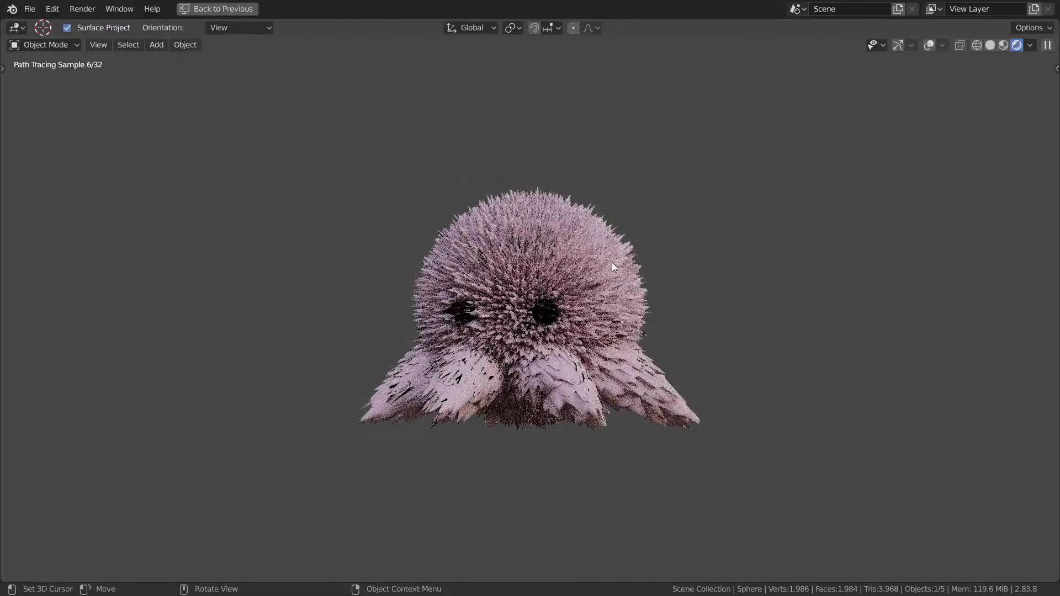
key("ctrl+s")
key("ctrl+space")
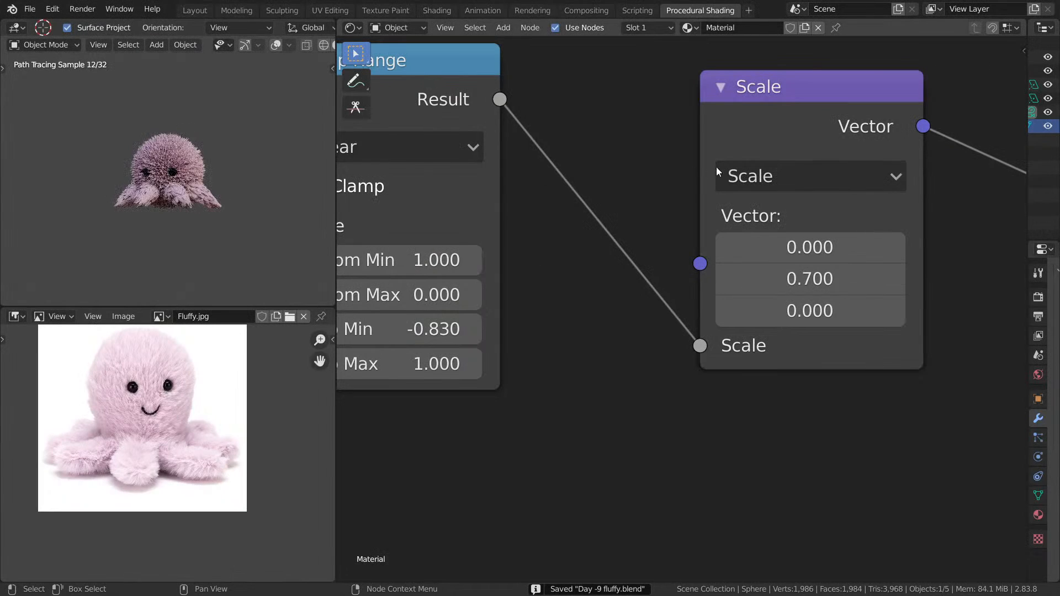
- Disconnect the fur's Vector Displacement from the second Vector input of the Add node before the Material Output
middle_click_drag(756, 170, 862, 125)
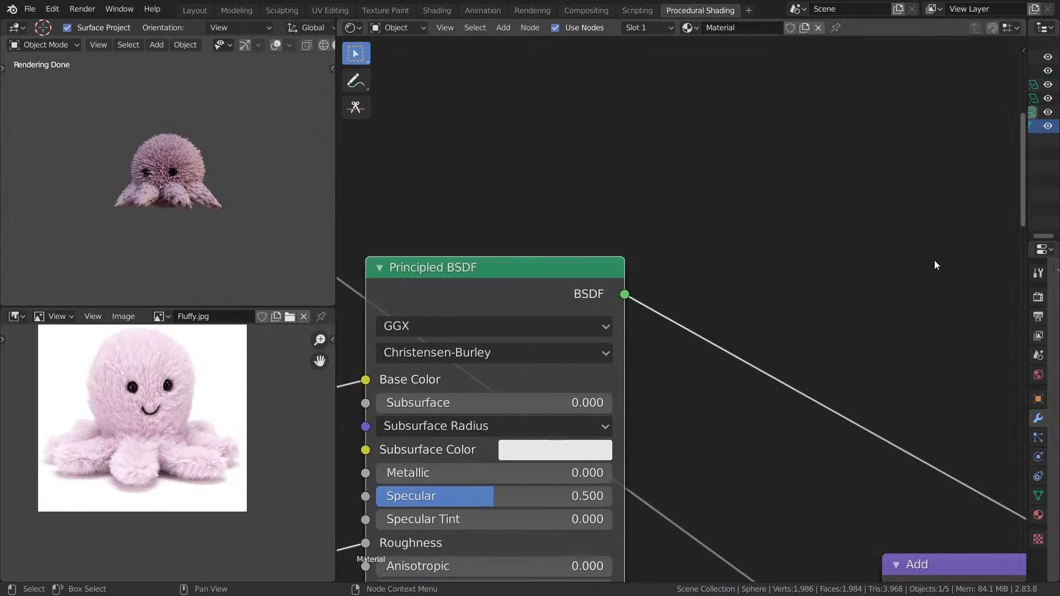
middle_click_drag(861, 231, 715, 75)
scroll(737, 332, "up", 1)
left_click_drag(743, 537, 668, 450)
- Select the whole fur node chain, from the Voronoi Texture to the Vector Displacement, and move it above the eye and leg frames
middle_click_drag(682, 283, 862, 212)
scroll(862, 212, "up", 1)
scroll(863, 212, "down", 6)
middle_click_drag(777, 164, 915, 189)
scroll(915, 189, "down", 4)
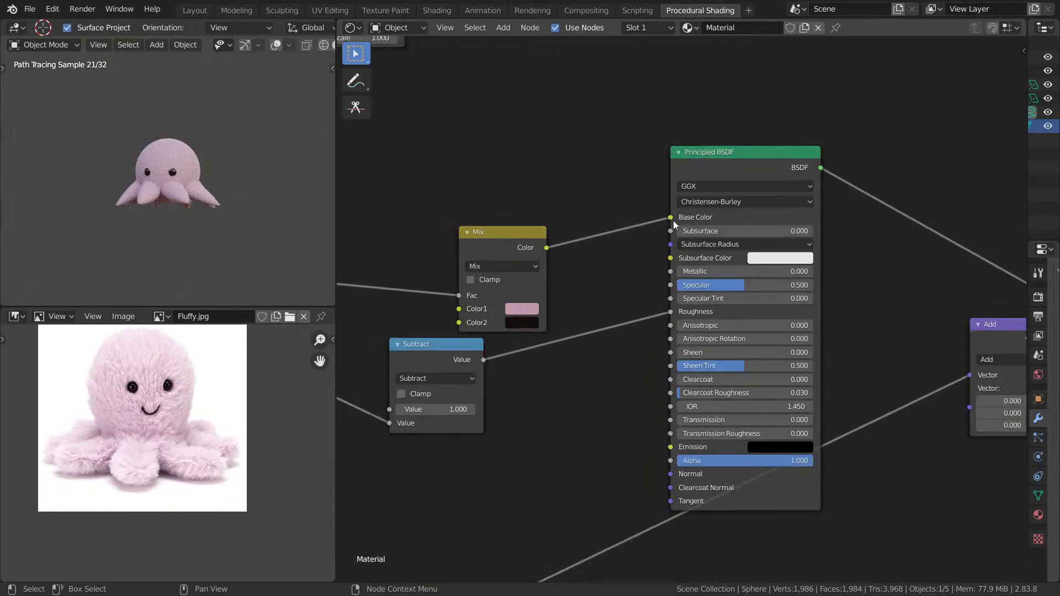
scroll(674, 221, "down", 7)
middle_click_drag(601, 181, 802, 149)
scroll(802, 149, "down", 8)
middle_click_drag(771, 85, 831, 145)
left_click_drag(603, 101, 826, 192)
key("g")
left_click(680, 127)
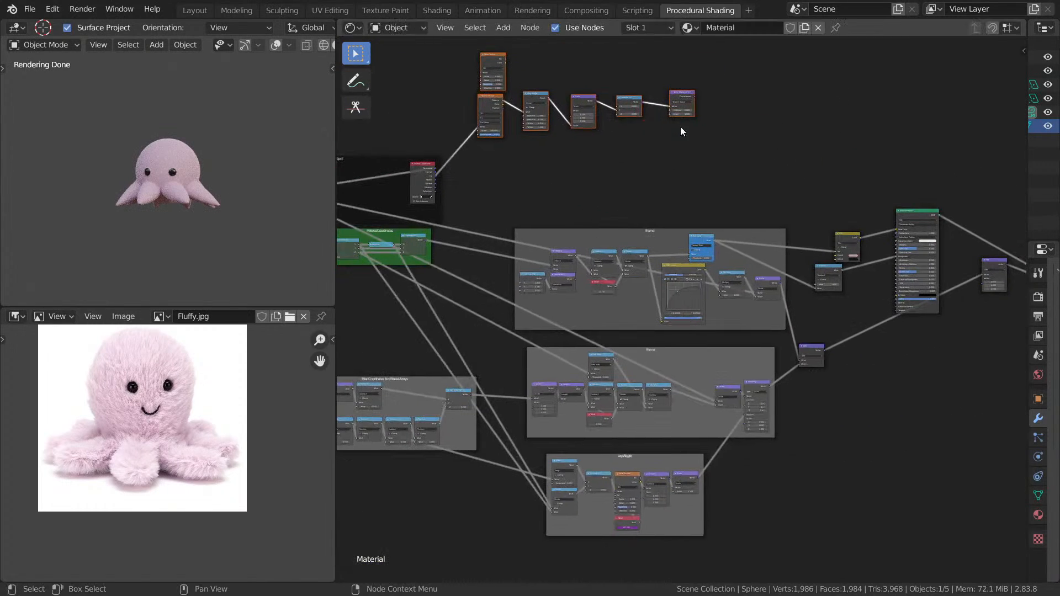
- Move the Texture Coordinate node feeding the fur chain back beside the Subtract node of the Generated to Object frame
left_click(697, 154)
middle_click_drag(696, 154, 705, 139)
middle_click_drag(693, 187, 808, 163)
left_click_drag(562, 115, 346, 129)
- Examine the leg node frames and check the smooth octopus in a maximized viewport against the reference image
scroll(648, 156, "up", 1)
middle_click_drag(648, 156, 706, 42)
scroll(672, 141, "up", 1)
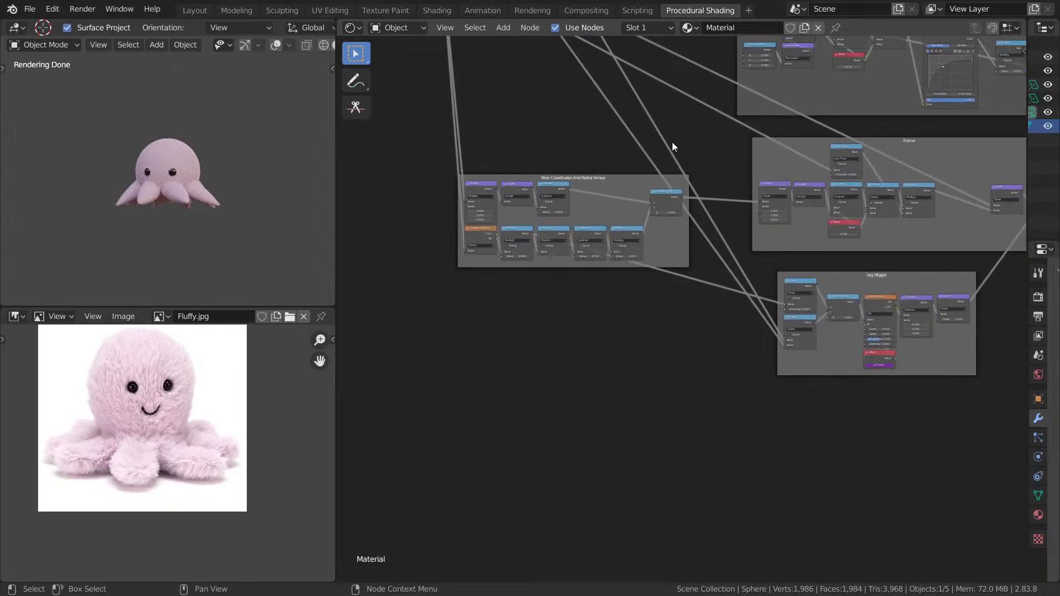
scroll(701, 94, "up", 1)
middle_click_drag(705, 91, 485, 254)
key("ctrl+space")
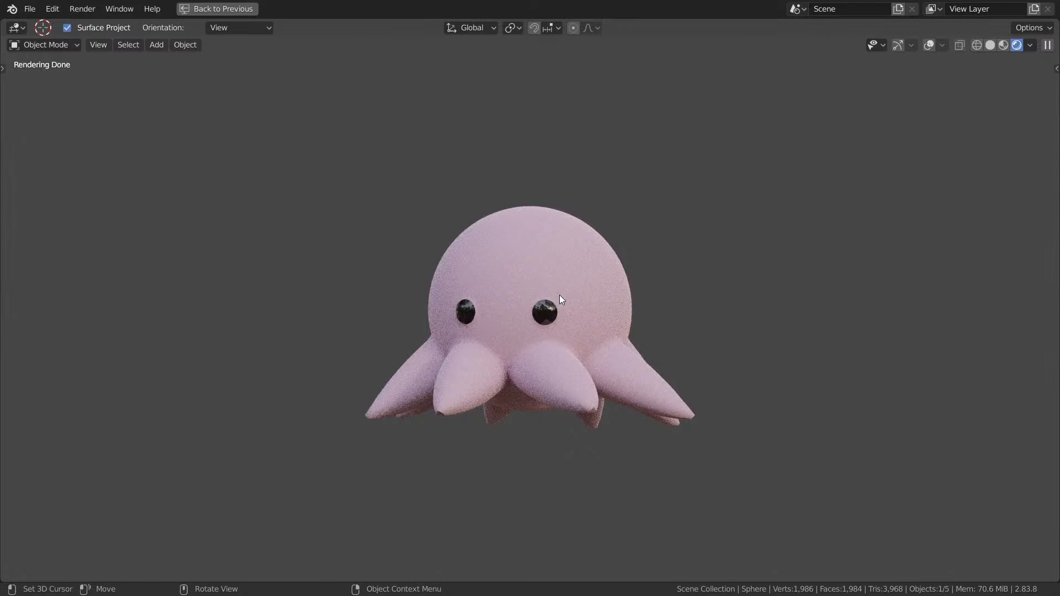
key("ctrl+space")
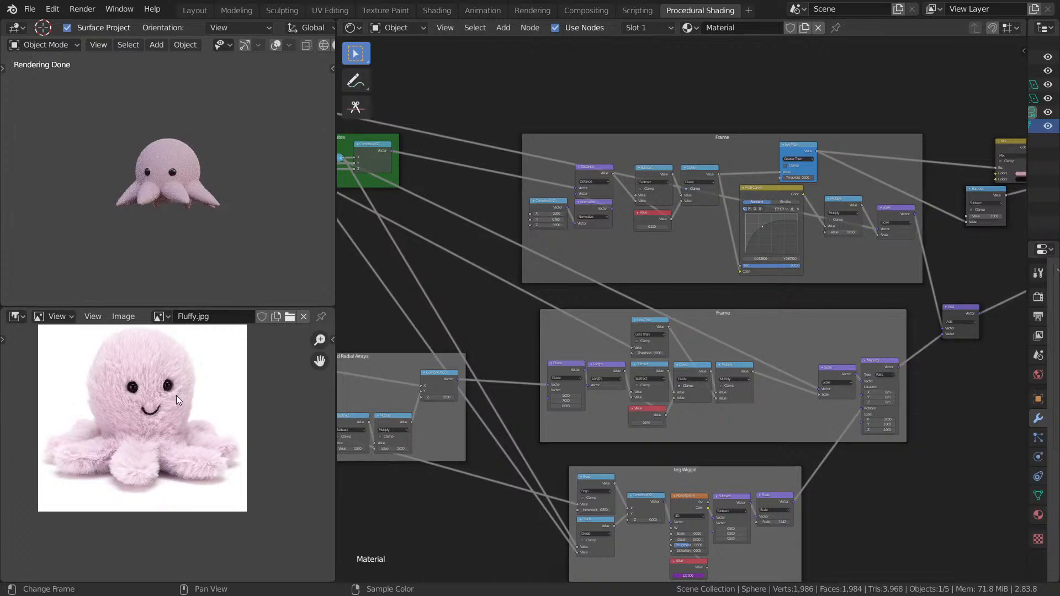
- Preview the Vector output of the Scale node in the Generated to Object frame on the octopus
scroll(656, 231, "down", 4)
middle_click_drag(752, 144, 829, 196)
scroll(614, 182, "up", 3)
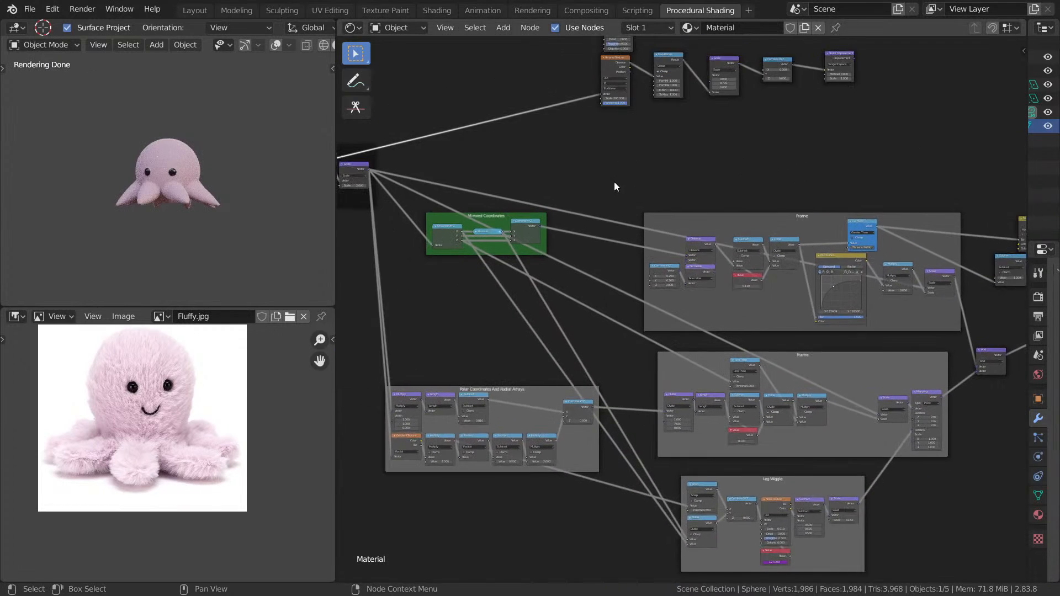
middle_click_drag(663, 220, 777, 250)
scroll(701, 219, "up", 4)
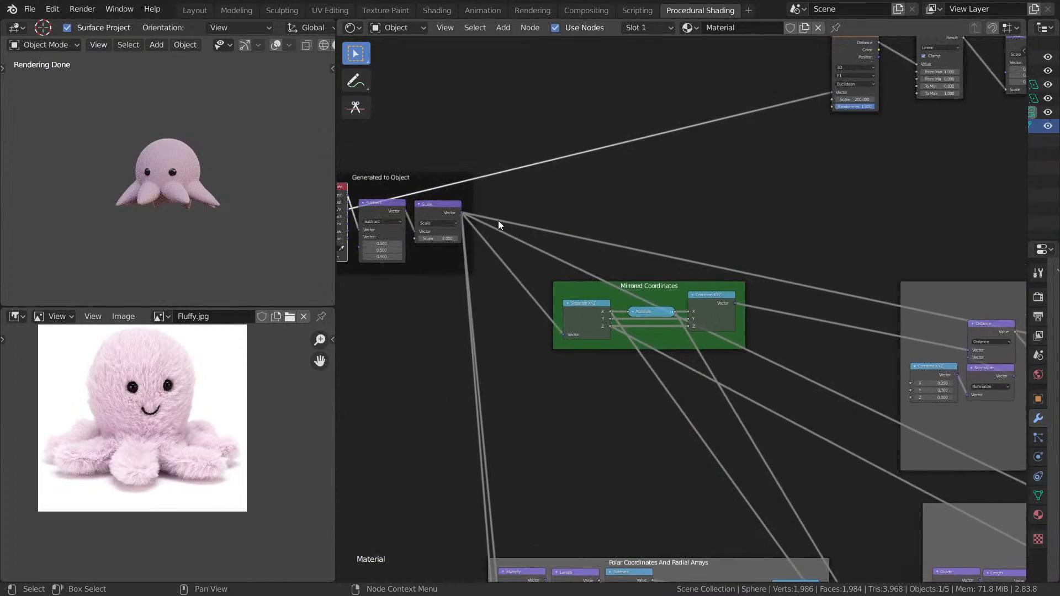
left_click(449, 209, "ctrl+shift")
scroll(681, 230, "down", 1)
middle_click_drag(819, 142, 729, 161)
key("shift+a")
type("s")
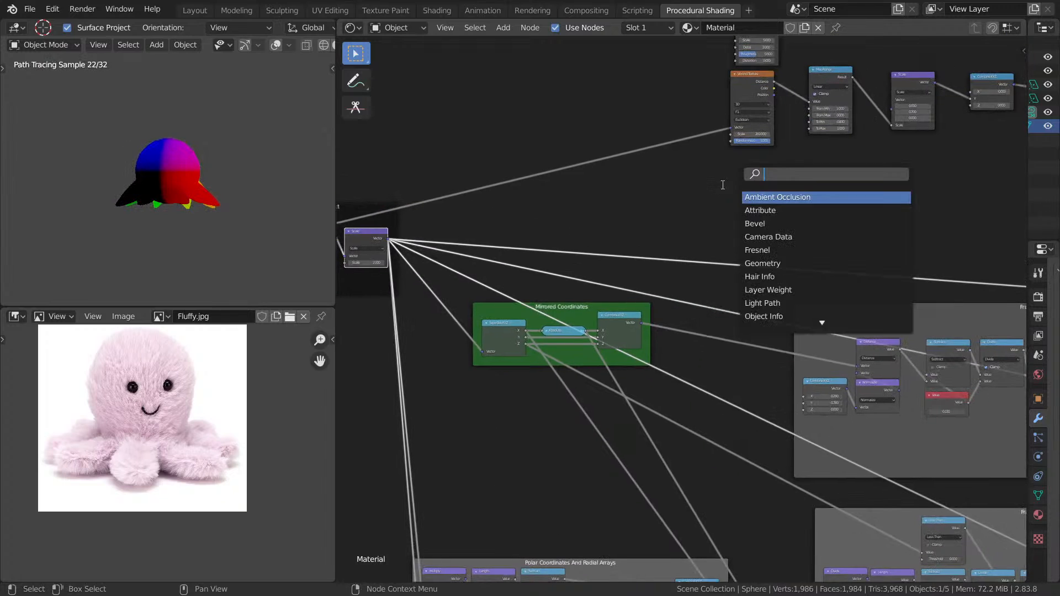
type("vec")
key("Down")
key("Escape")
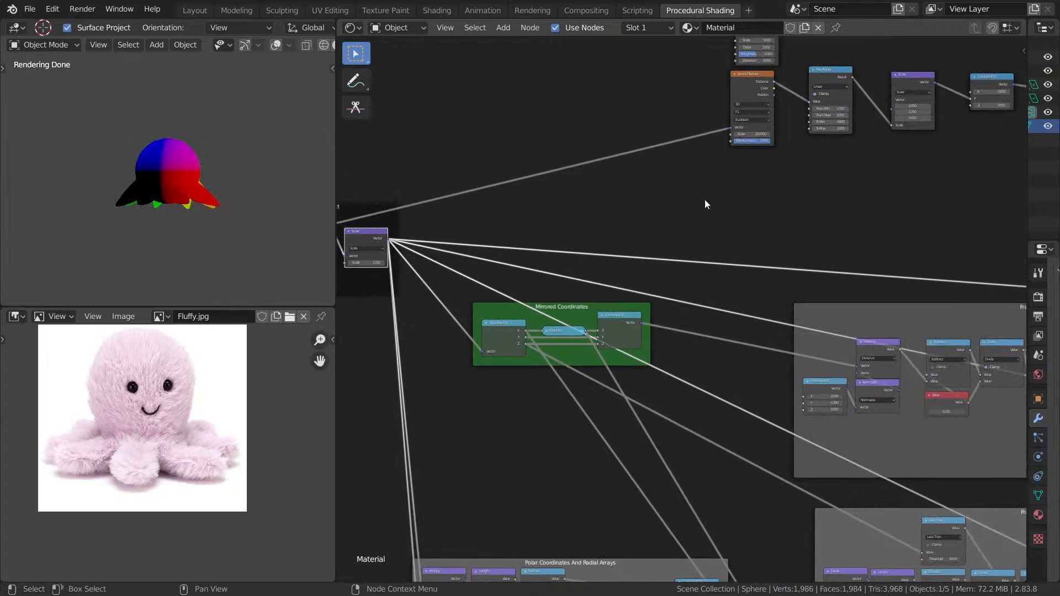
- Save the file and search for a vector node to add below the fur node chain
key("ctrl+s")
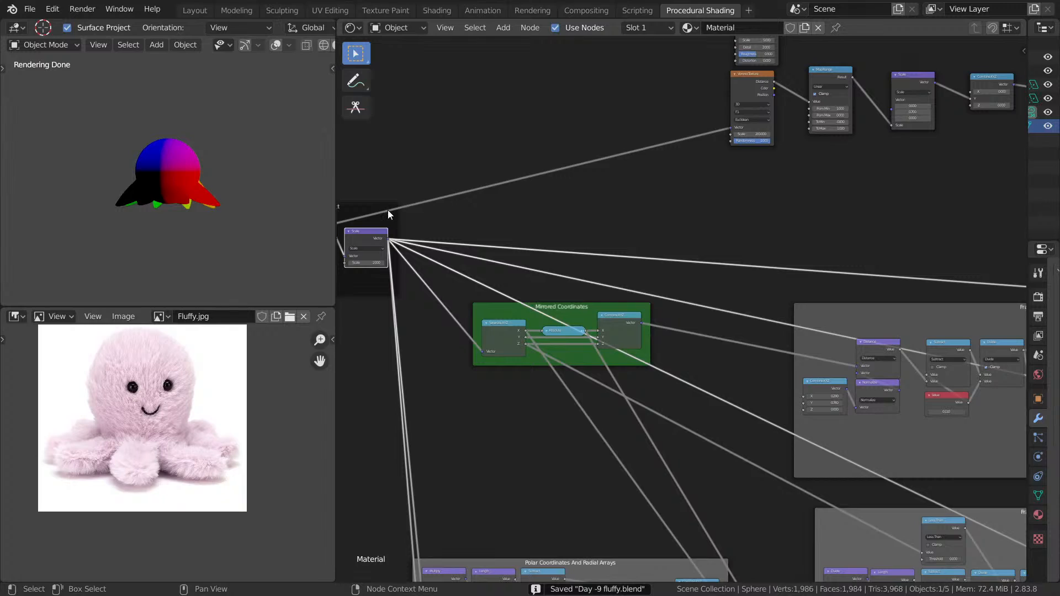
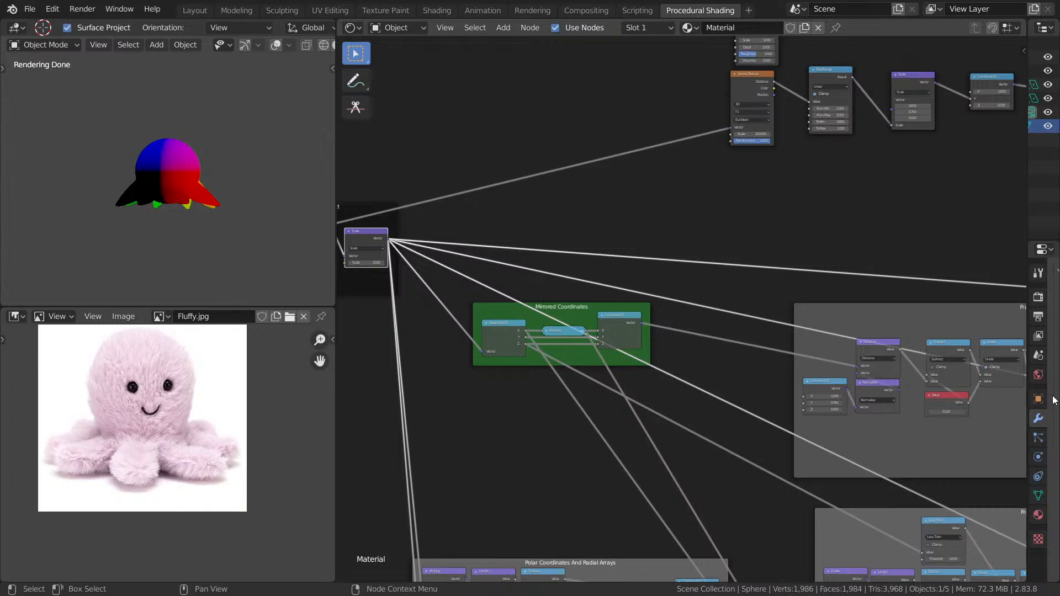
scroll(634, 215, "right", 3)
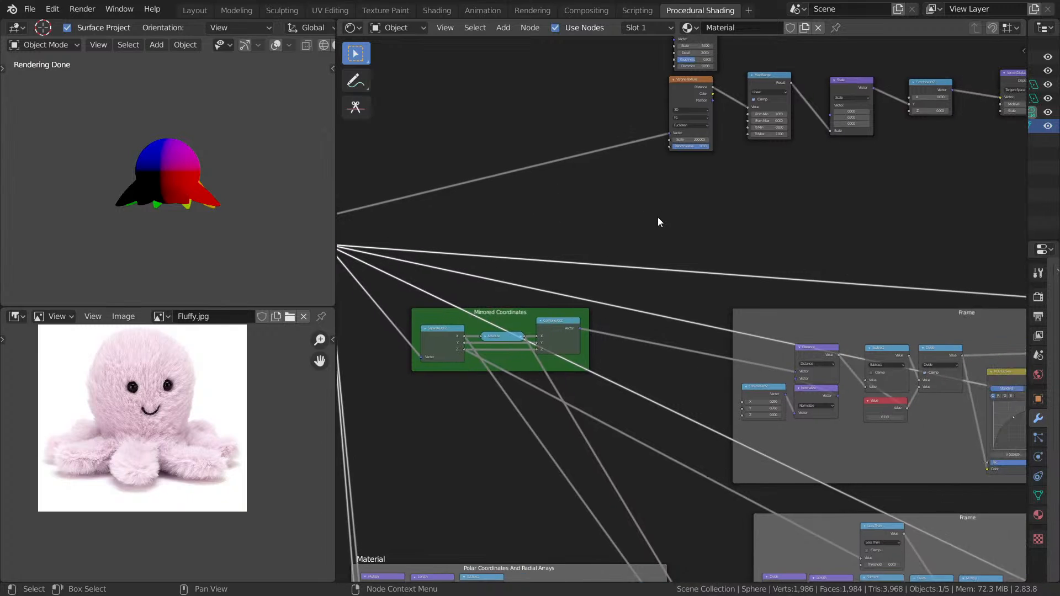
scroll(658, 219, "down", 1)
key("shift+a")
type("VEC")
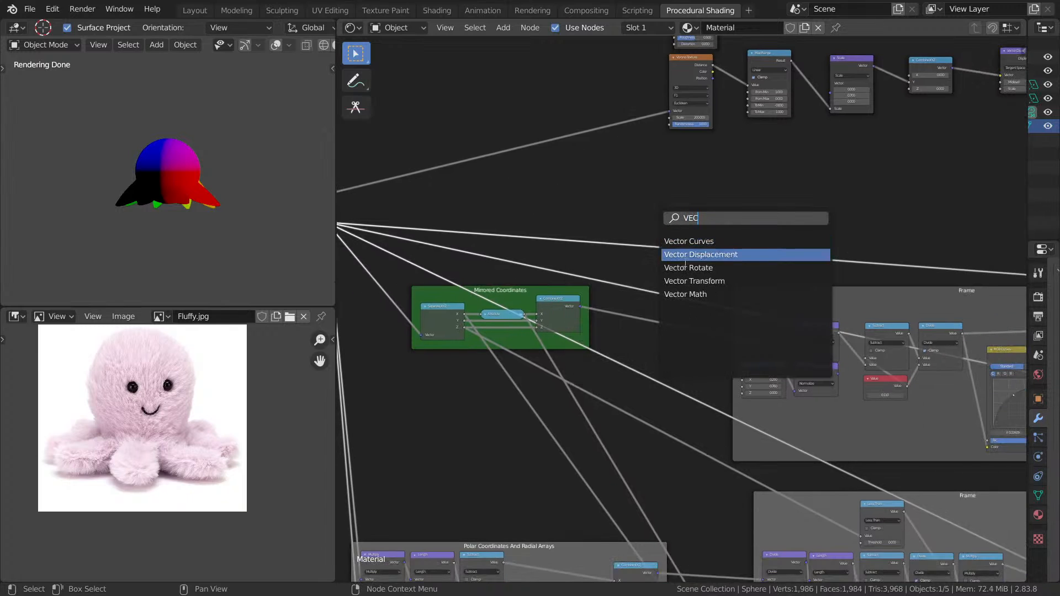
- Insert a Vector Math node set to Add after the Generated to Object frame's Scale node and preview its output on the octopus
left_click(700, 293)
scroll(706, 187, "up", 8)
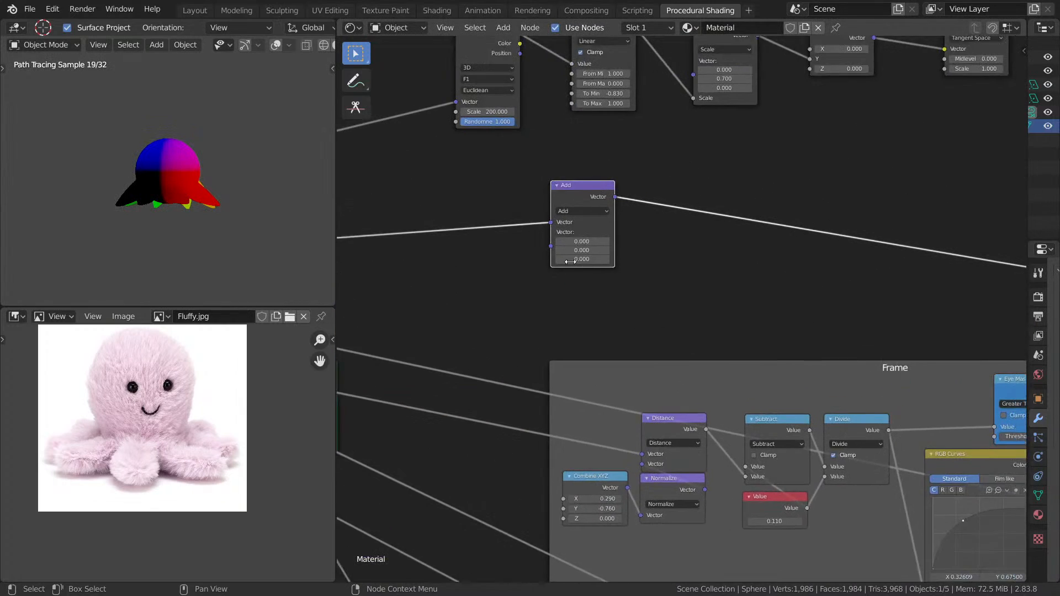
middle_click_drag(629, 240, 743, 267)
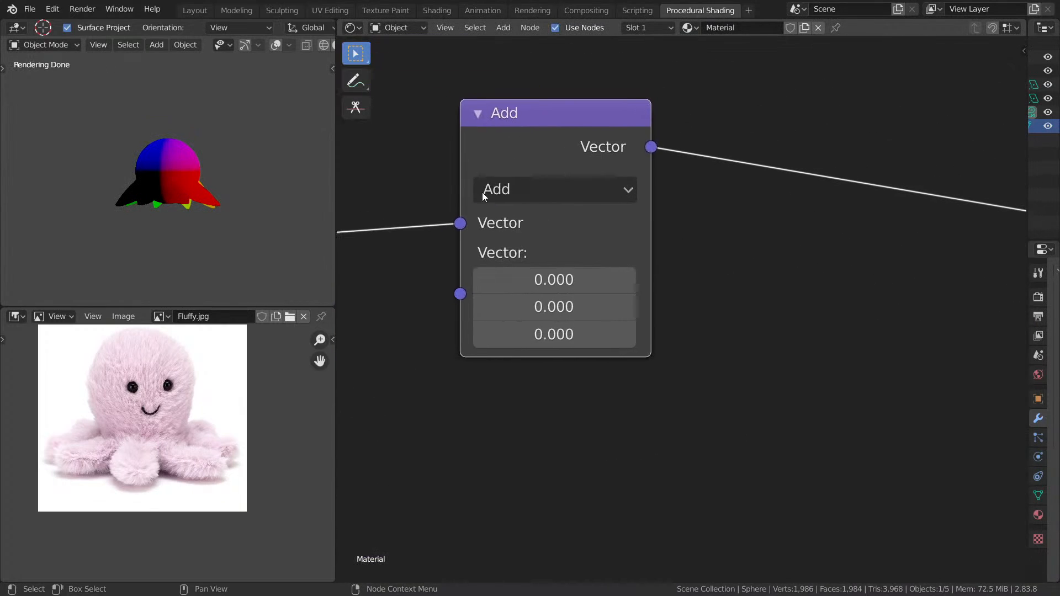
left_click(606, 155, "ctrl+shift")
middle_click_drag(640, 157, 736, 155)
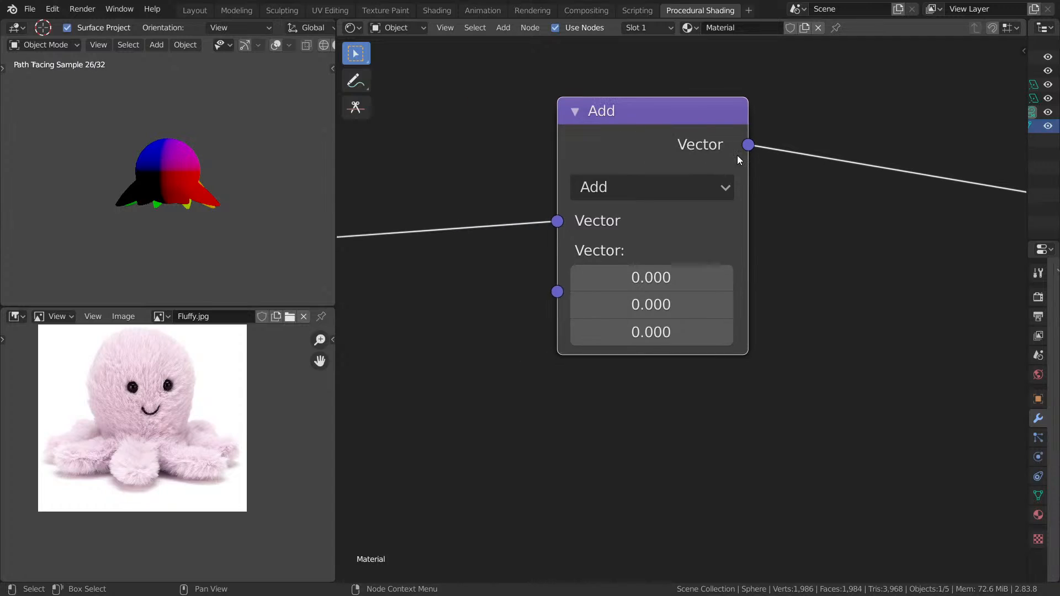
scroll(718, 171, "down", 1)
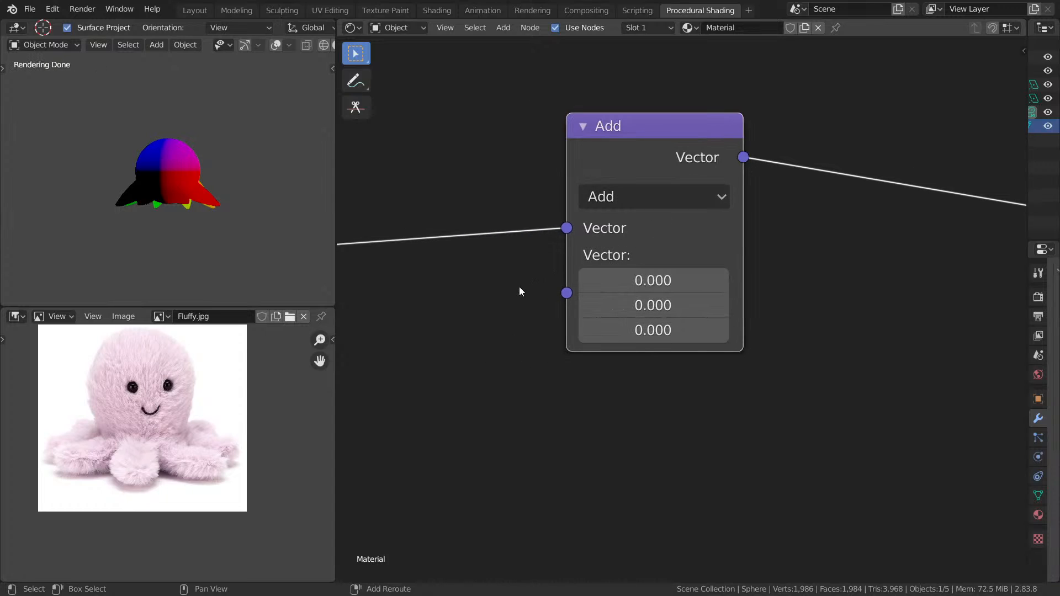
key("shift+a")
key("Escape")
scroll(640, 187, "up", 1)
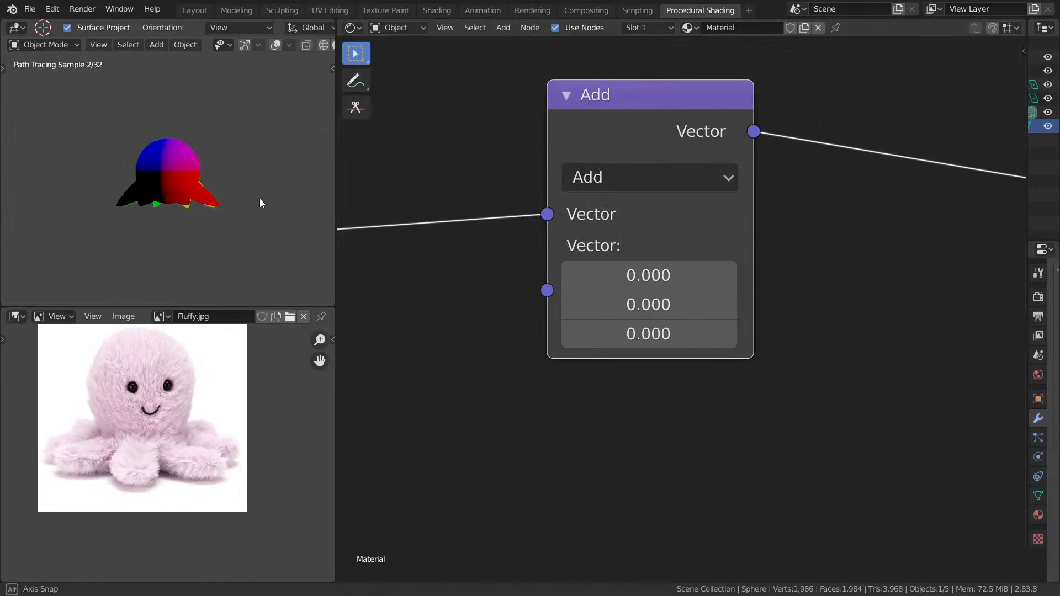
mouse_move(259, 198)
middle_mouse_down()
mouse_move(298, 197)
mouse_move(157, 198)
mouse_move(308, 206)
mouse_move(35, 200)
mouse_move(177, 185)
mouse_move(138, 194)
mouse_move(166, 193)
middle_mouse_up()
middle_click_drag(843, 222, 704, 218)
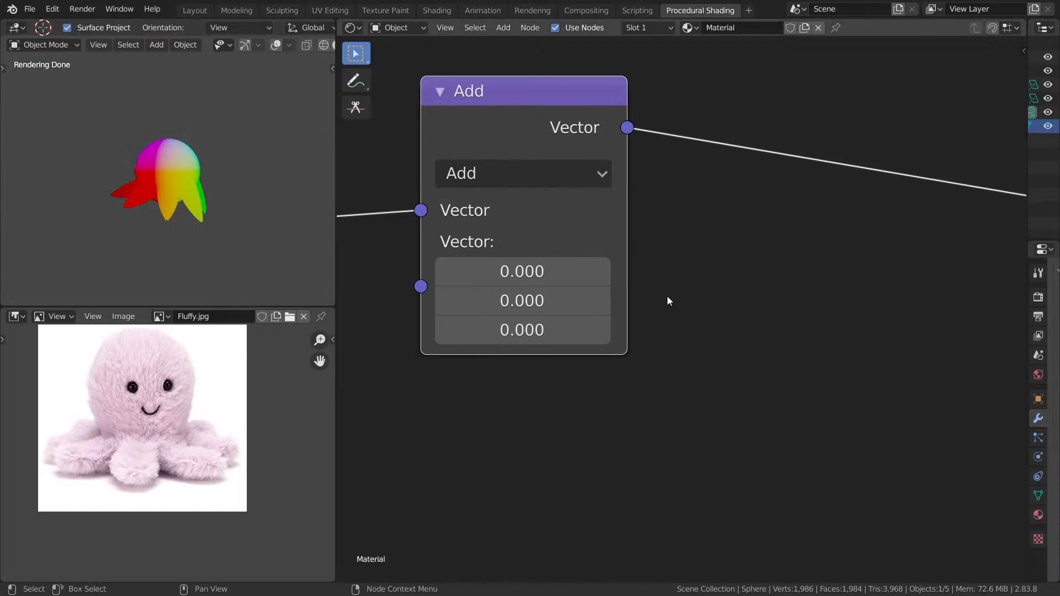
middle_click_drag(749, 271, 827, 239)
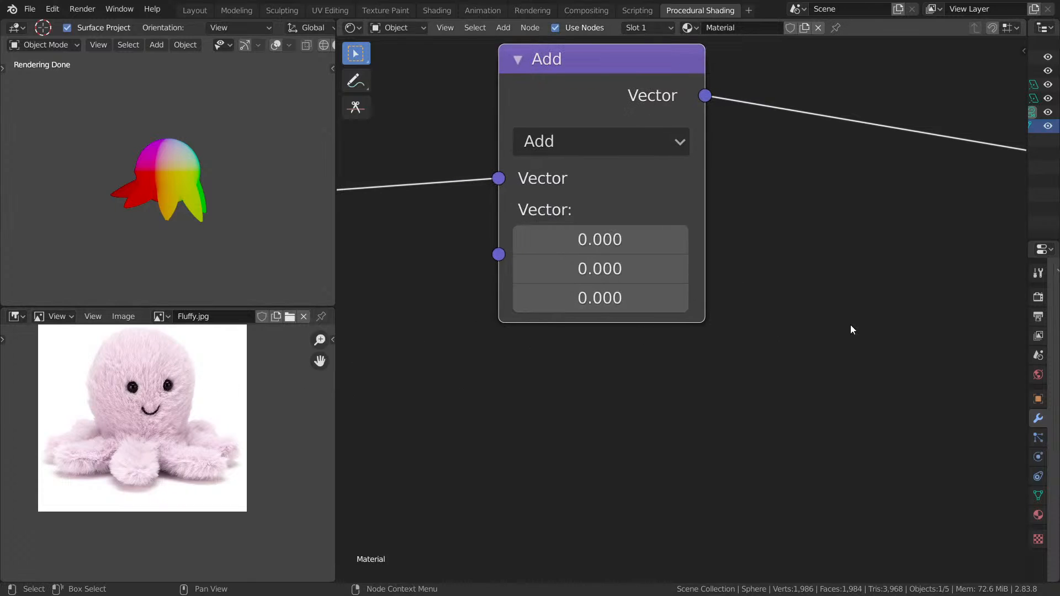
- Examine the node tree around the Add node, including the Generated to Object, Mirrored Coordinates, polar coordinates and eye mask frames
scroll(853, 327, "down", 16)
middle_click_drag(861, 327, 881, 224)
middle_click_drag(776, 175, 746, 238)
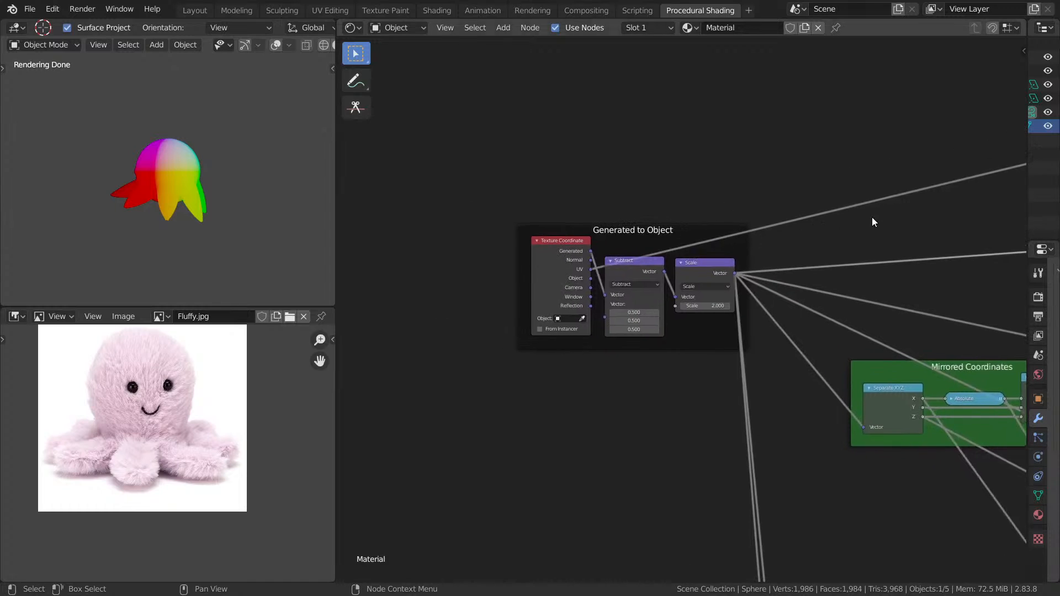
middle_click_drag(1022, 217, 483, 180)
scroll(851, 184, "up", 2)
middle_click_drag(851, 184, 619, 174)
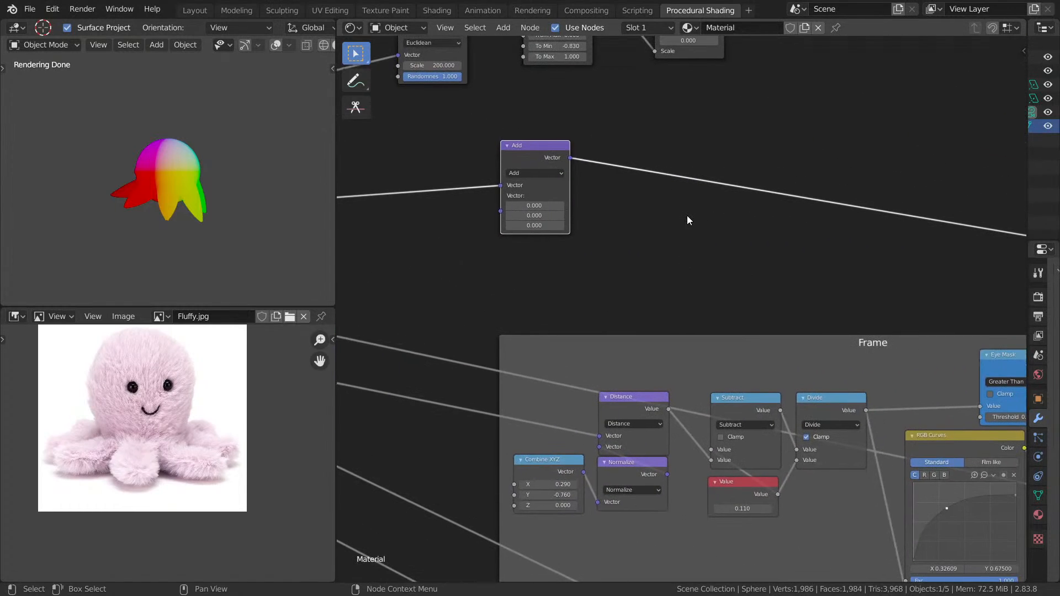
left_click(720, 190)
middle_click_drag(720, 191, 674, 46)
middle_click_drag(729, 134, 612, 64)
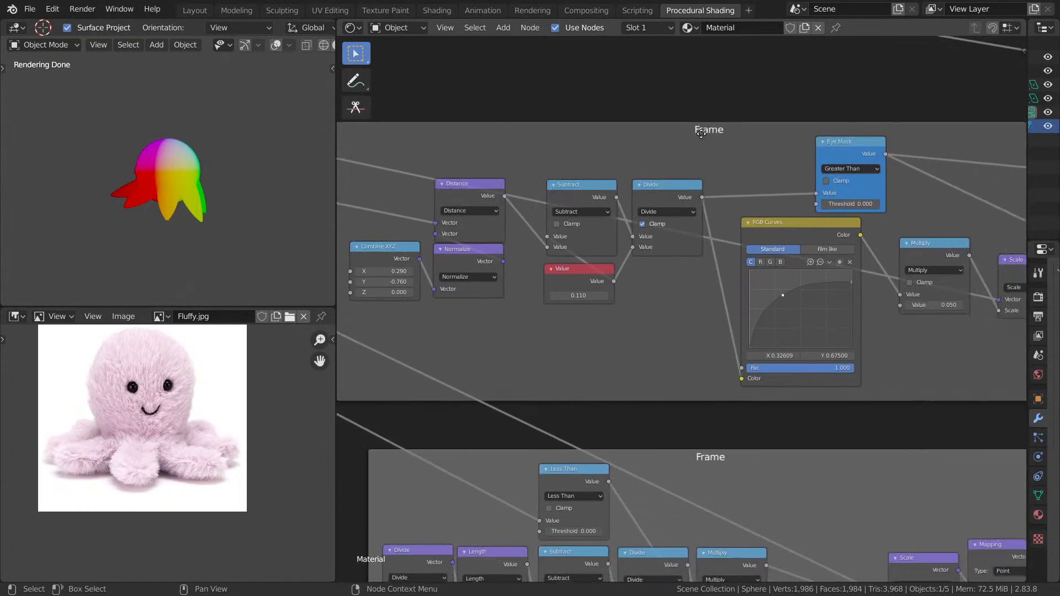
middle_click_drag(789, 148, 1021, 224)
middle_click_drag(913, 180, 920, 176)
scroll(850, 124, "down", 7)
middle_click_drag(858, 113, 772, 50)
middle_click_drag(766, 217, 973, 86)
middle_click_drag(802, 274, 859, 399)
middle_click_drag(609, 125, 537, 262)
scroll(660, 255, "up", 2)
scroll(660, 258, "up", 1)
scroll(594, 225, "down", 8)
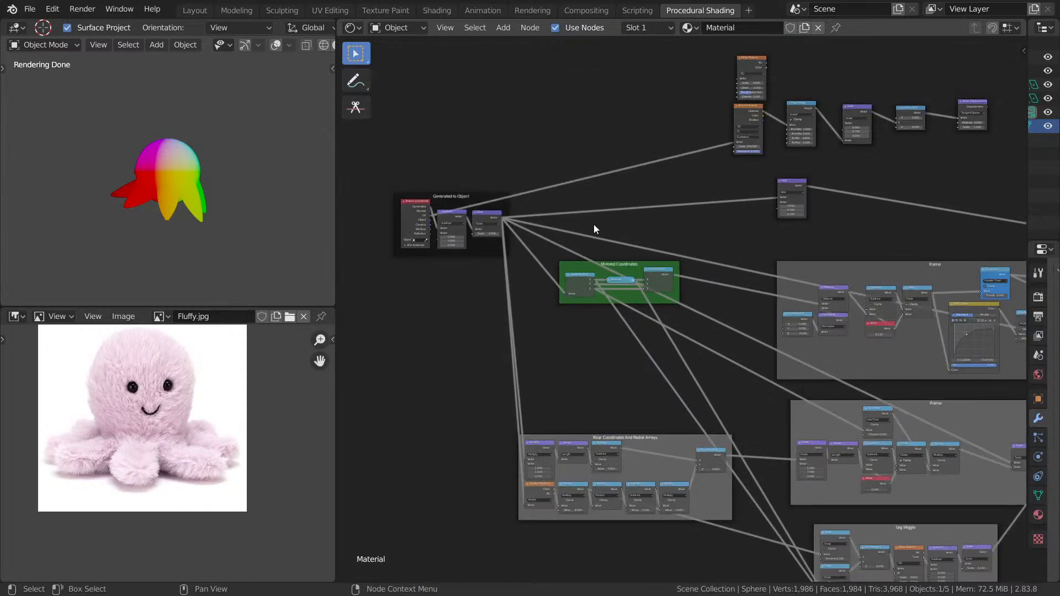
scroll(691, 269, "down", 1)
scroll(660, 273, "up", 14)
middle_click_drag(870, 214, 1025, 334)
scroll(660, 273, "up", 2)
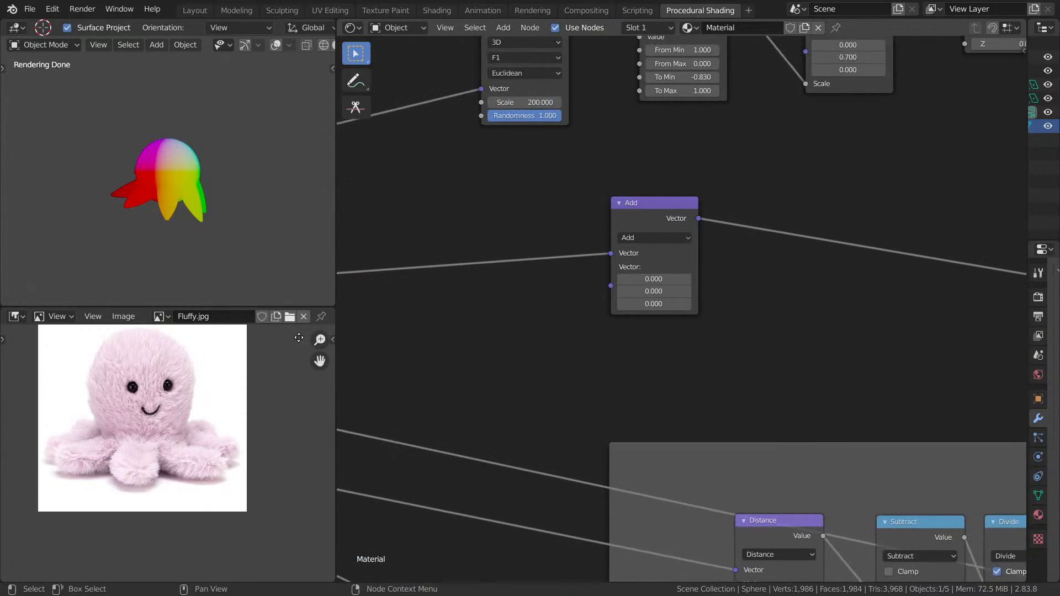
- Insert a Separate XYZ node after the Add node and route its Z output to the preview
key("shift+a")
type("s")
type("SE")
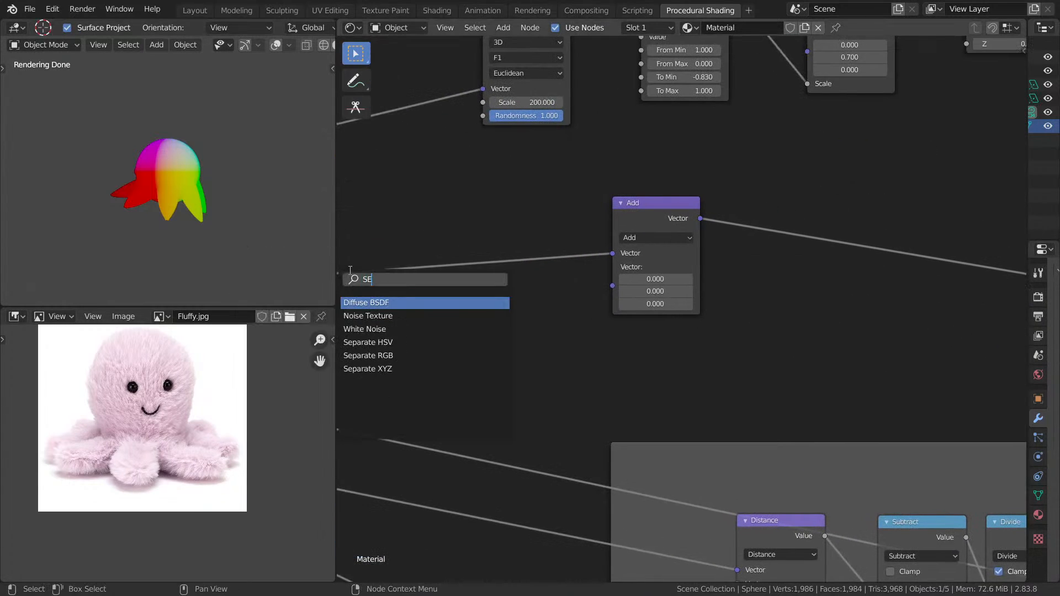
left_click(439, 365)
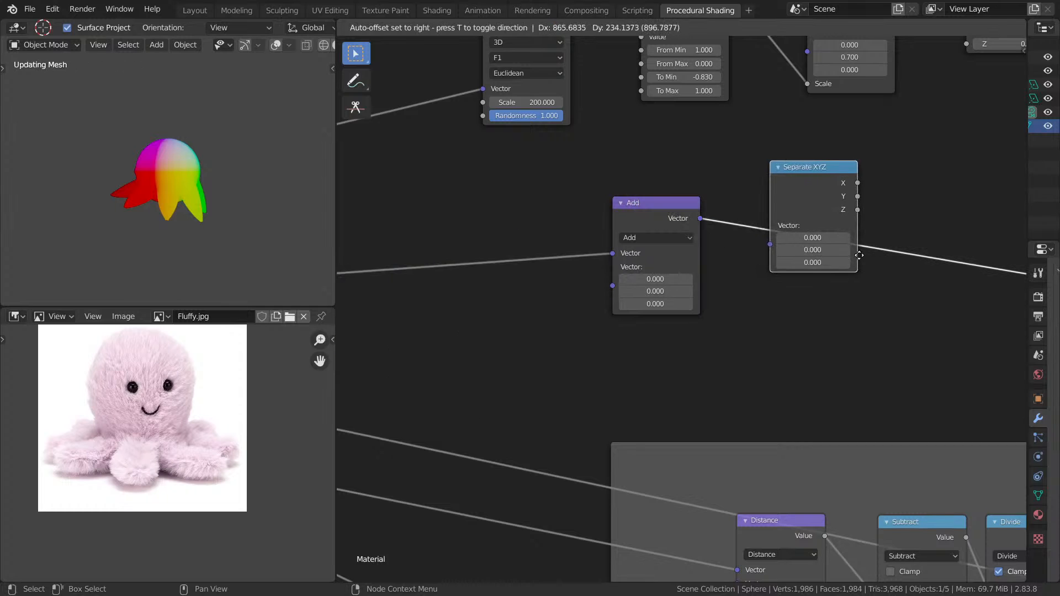
left_click(760, 253)
middle_click_drag(759, 253, 483, 297)
scroll(483, 297, "up", 6)
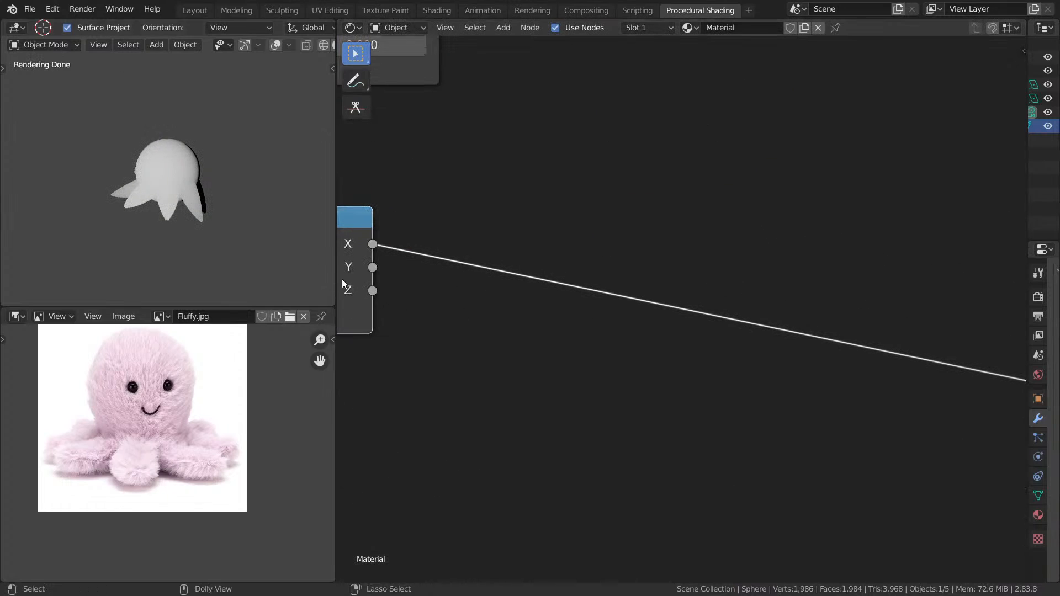
left_click_drag(373, 243, 373, 290, "ctrl")
- Insert a Map Range node on the link from Separate XYZ's Z output
key("shift+a")
type("map")
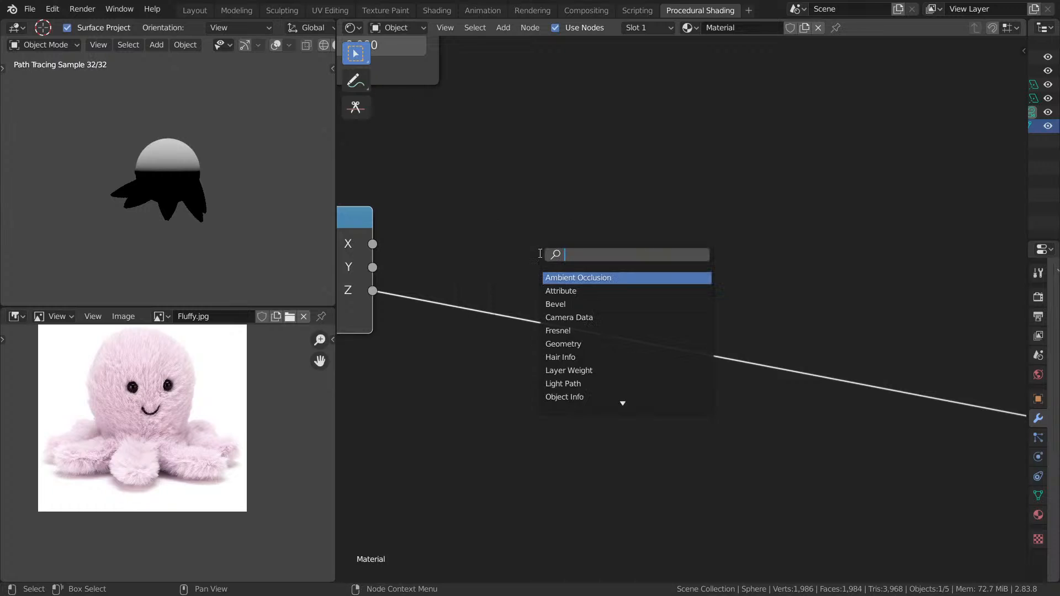
left_click(560, 318)
left_click(472, 296)
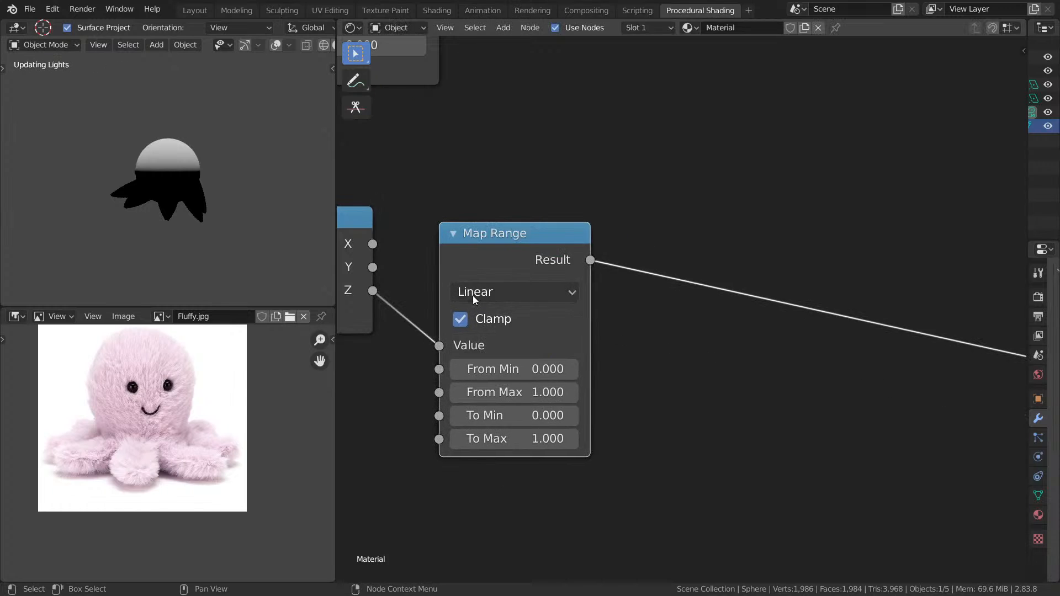
middle_click_drag(473, 295, 616, 260)
- Set the Map Range node's From Min to -1 and From Max to 0
mouse_move(671, 360)
left_mouse_down()
mouse_move(685, 360)
mouse_move(632, 359)
mouse_move(685, 359)
left_mouse_up()
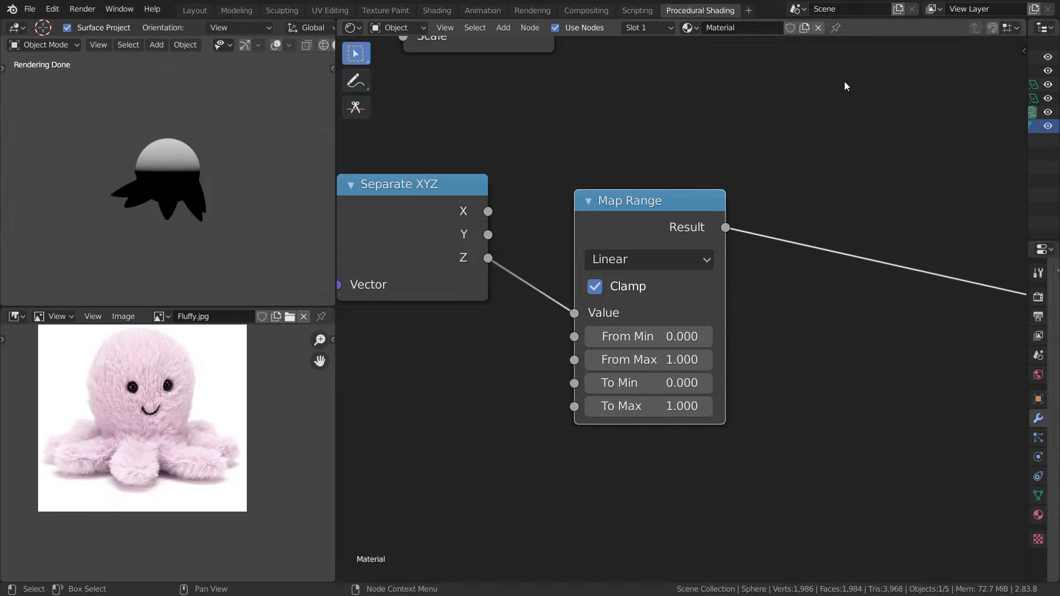
mouse_move(695, 333)
left_mouse_down()
mouse_move(710, 332)
mouse_move(695, 332)
left_mouse_up()
left_click(680, 337)
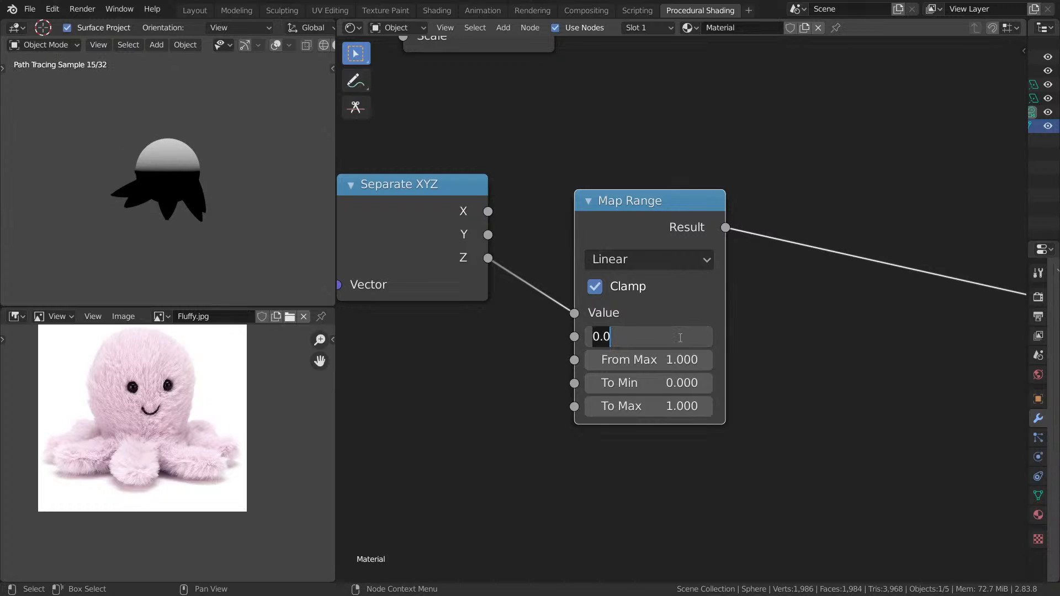
type("-1")
key("Return")
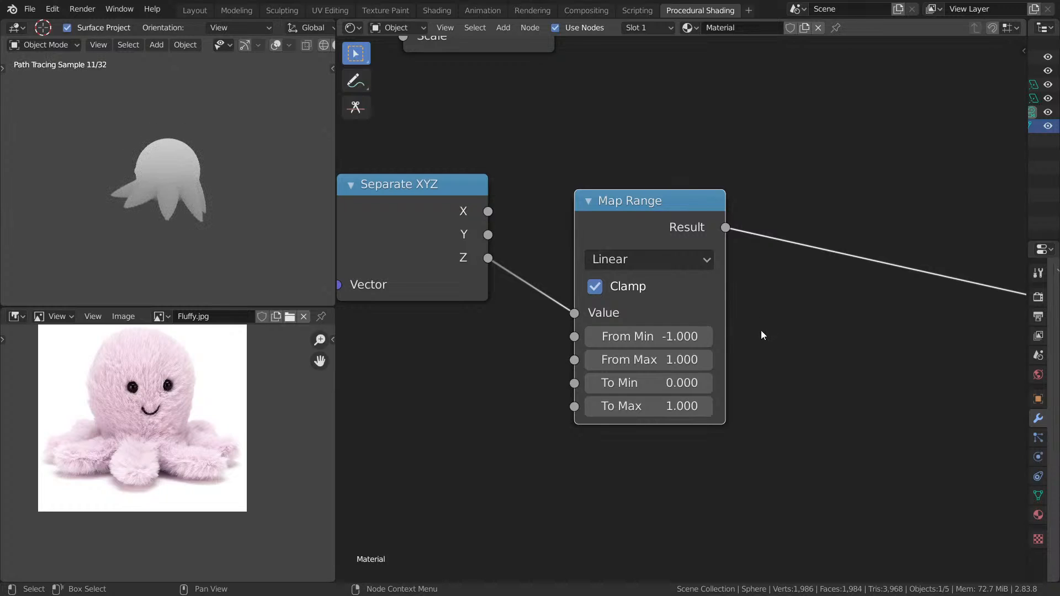
left_click(683, 364)
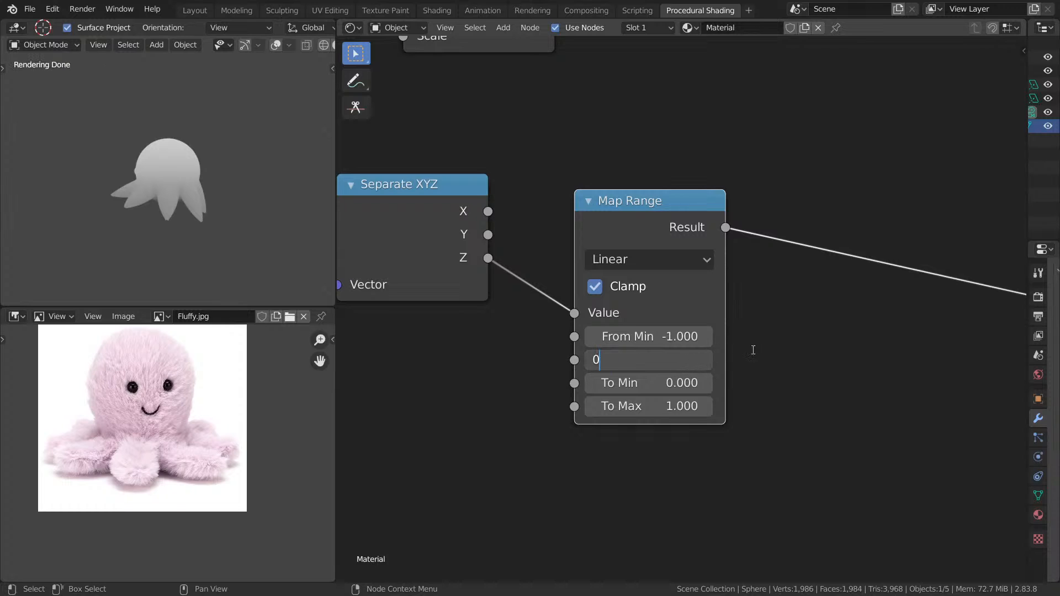
type("0")
key("Return")
- Adjust the Map Range node's From Min to -0.260 so the gradient fades where the head meets the legs
left_click_drag(652, 336, 693, 336)
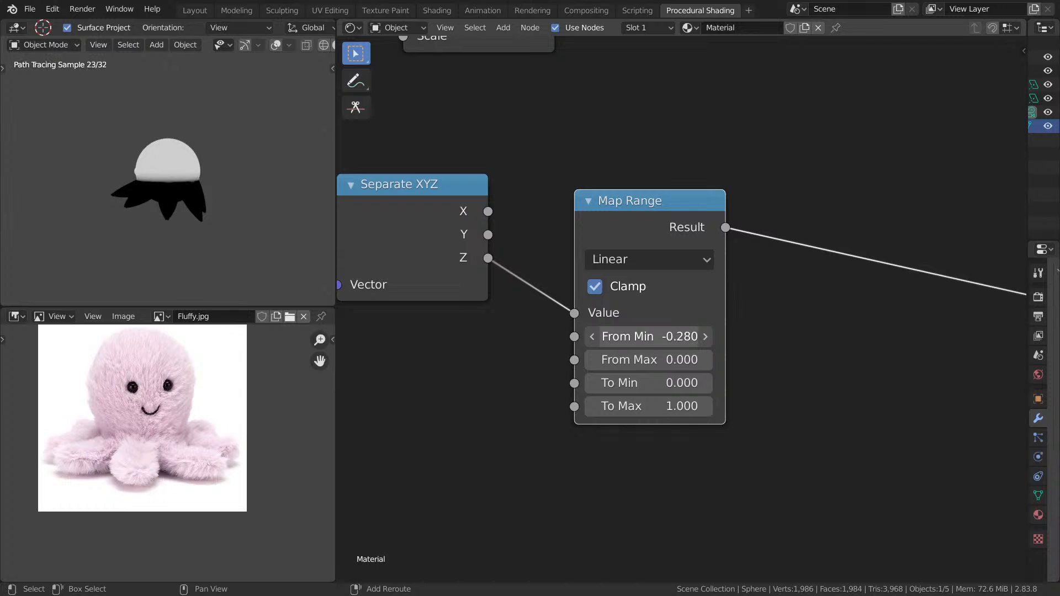
middle_click_drag(206, 208, 294, 213)
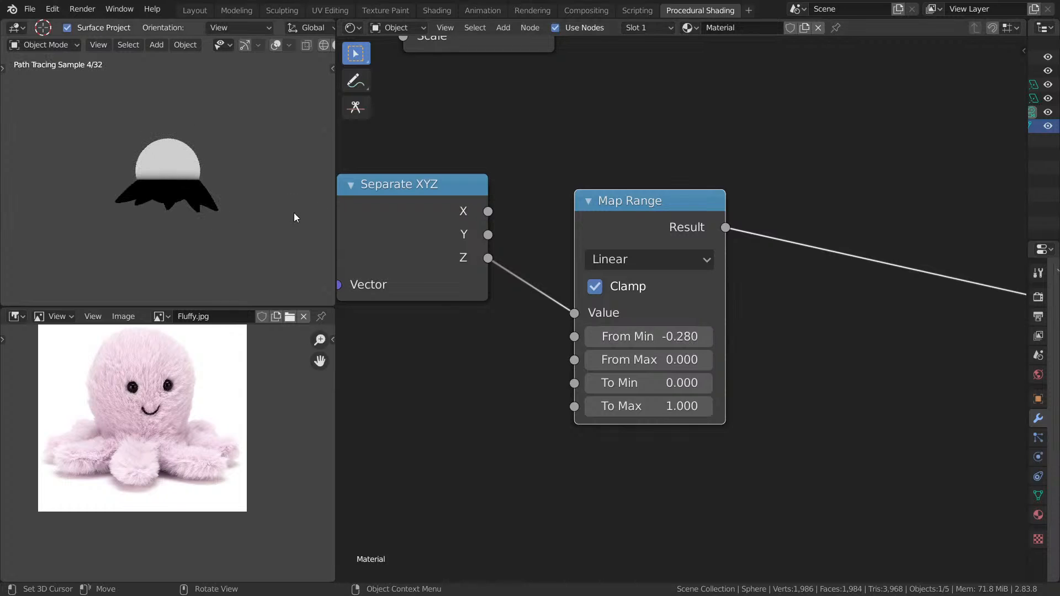
scroll(290, 213, "up", 4)
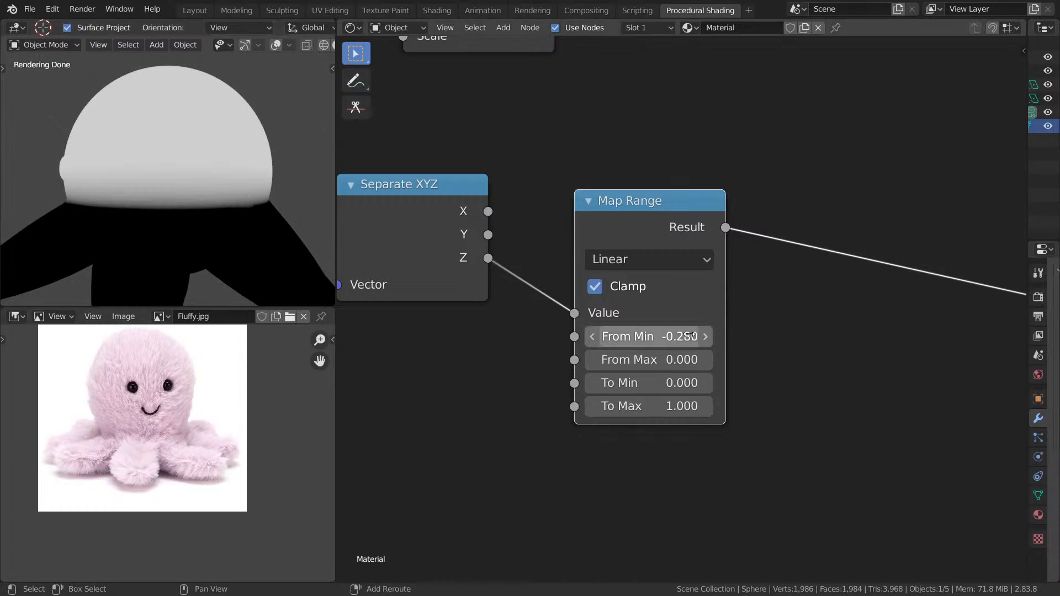
left_click_drag(683, 336, 690, 336)
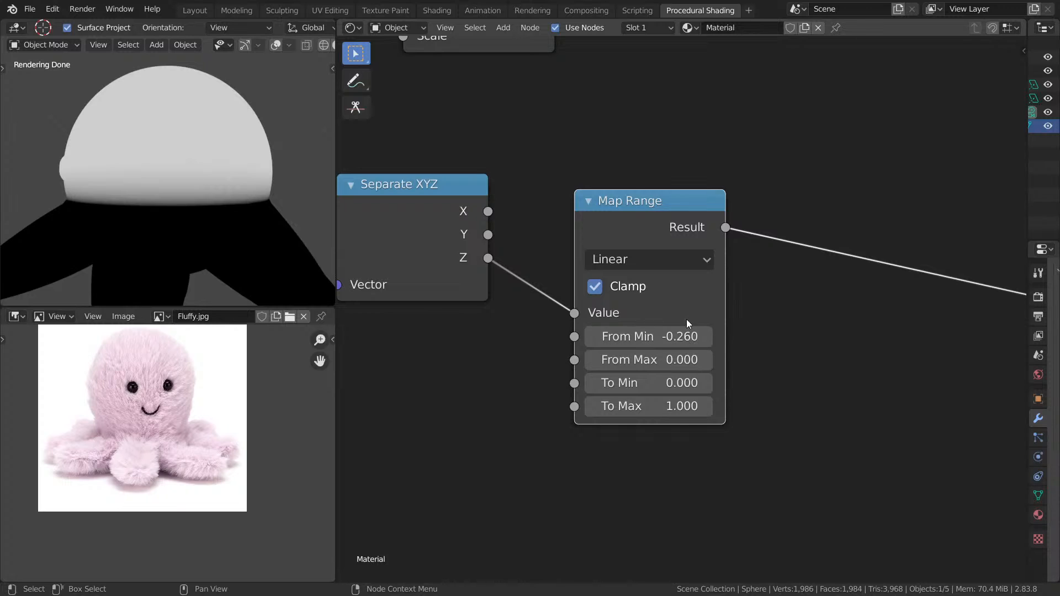
middle_click_drag(759, 334, 713, 336)
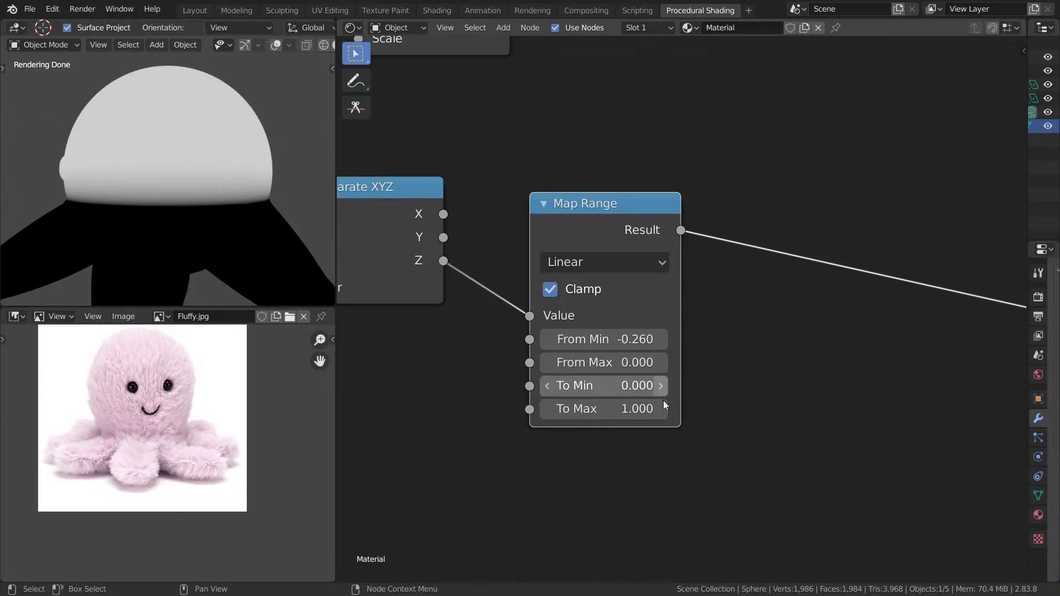
key("shift+a")
left_click(779, 310)
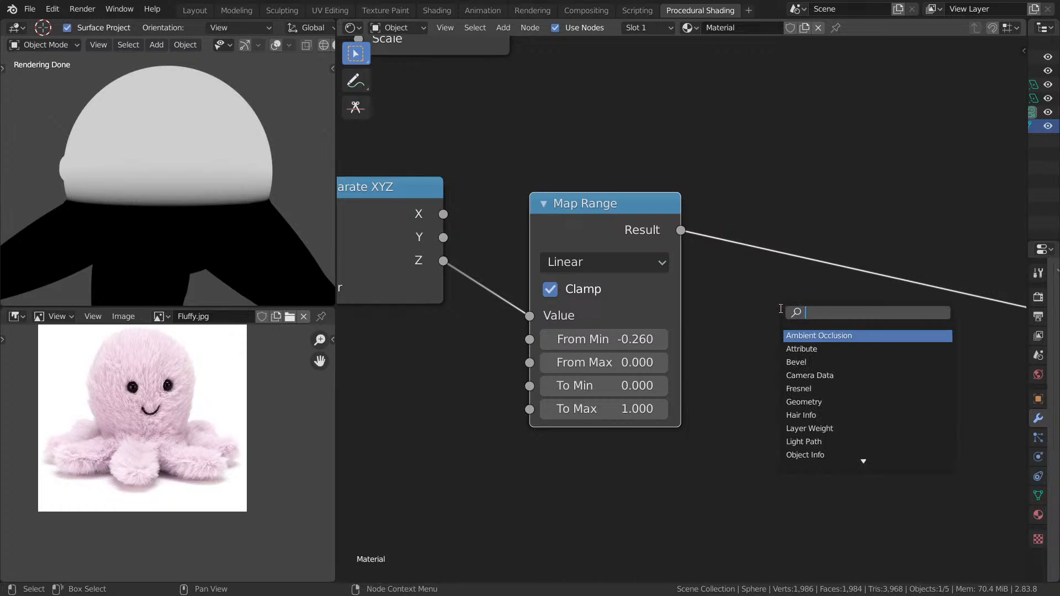
type("c")
key("Escape")
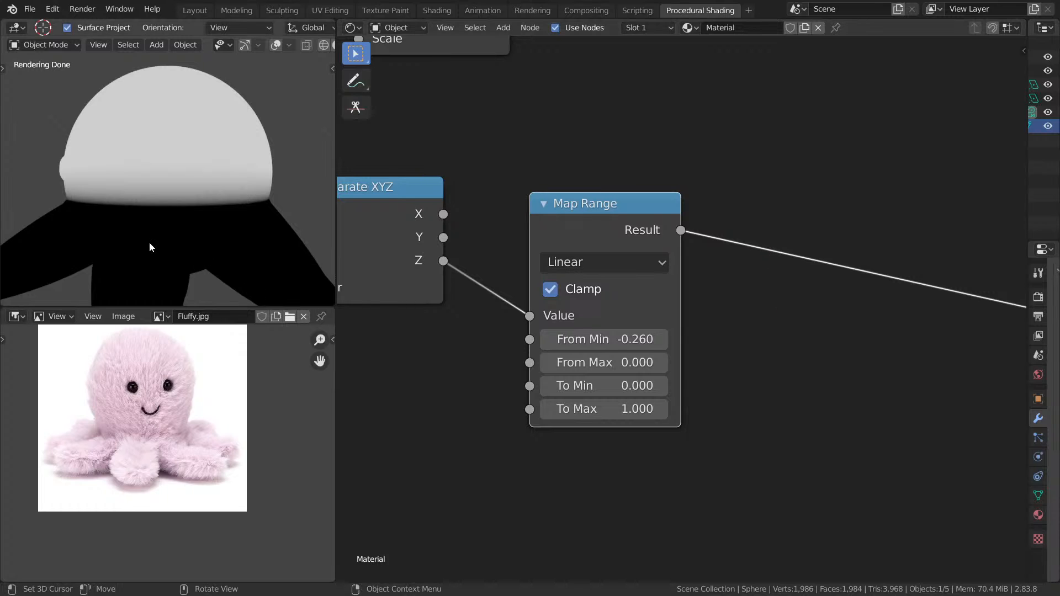
- Add a Combine XYZ node beyond the Map Range node
middle_click_drag(149, 246, 266, 243)
scroll(266, 244, "down", 4)
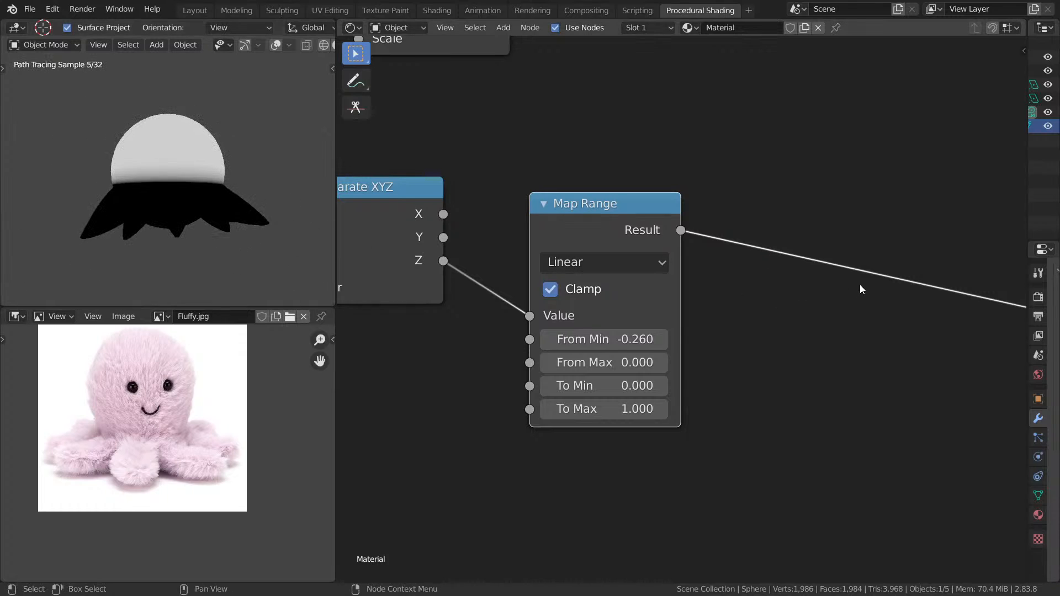
middle_click_drag(859, 288, 624, 257)
scroll(626, 265, "down", 1)
key("shift+a")
left_click(630, 287)
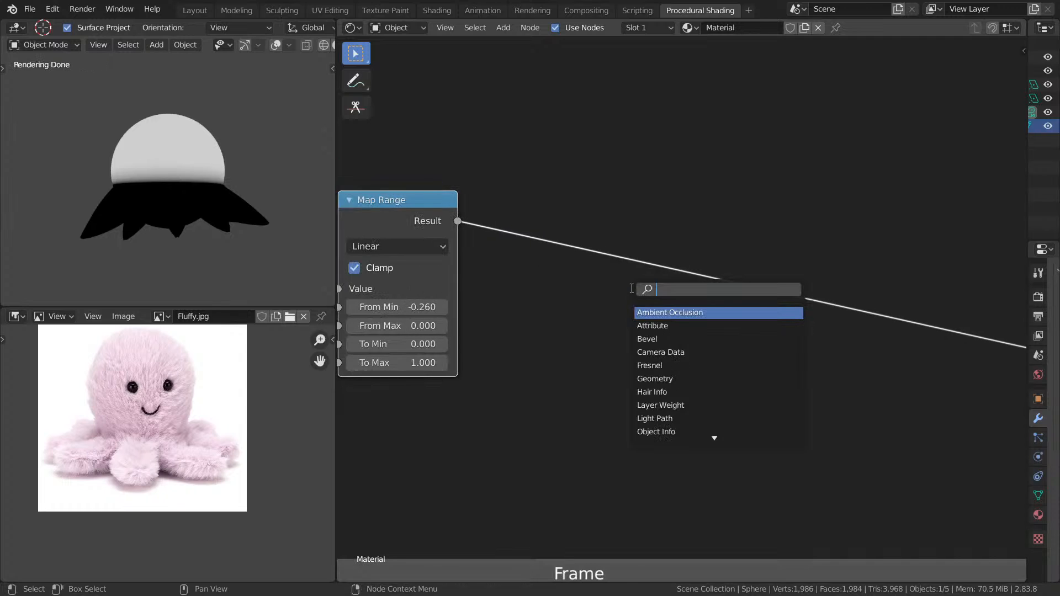
type("com")
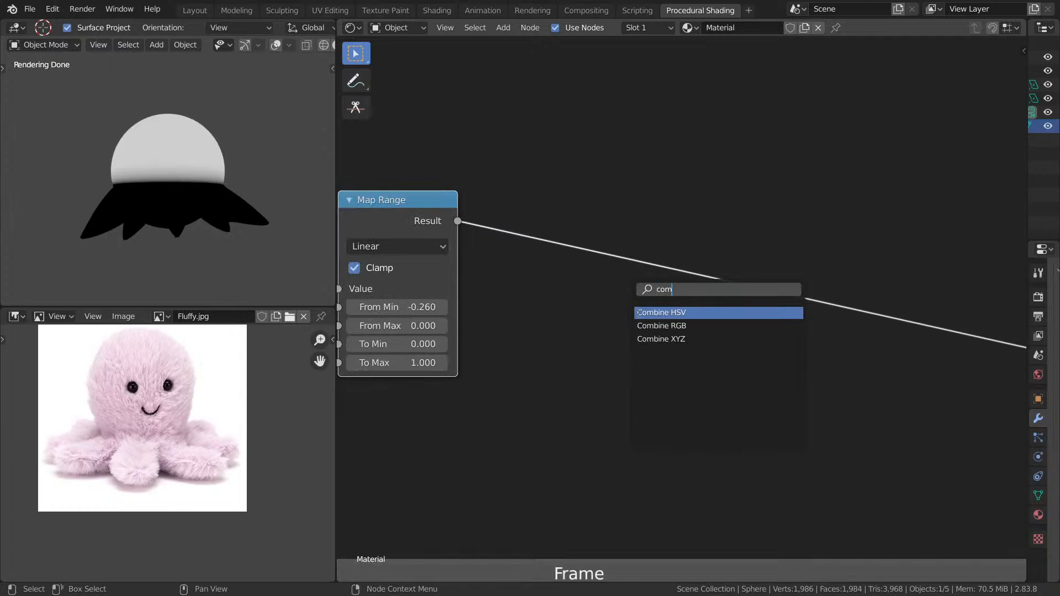
left_click(657, 339)
left_click(734, 217)
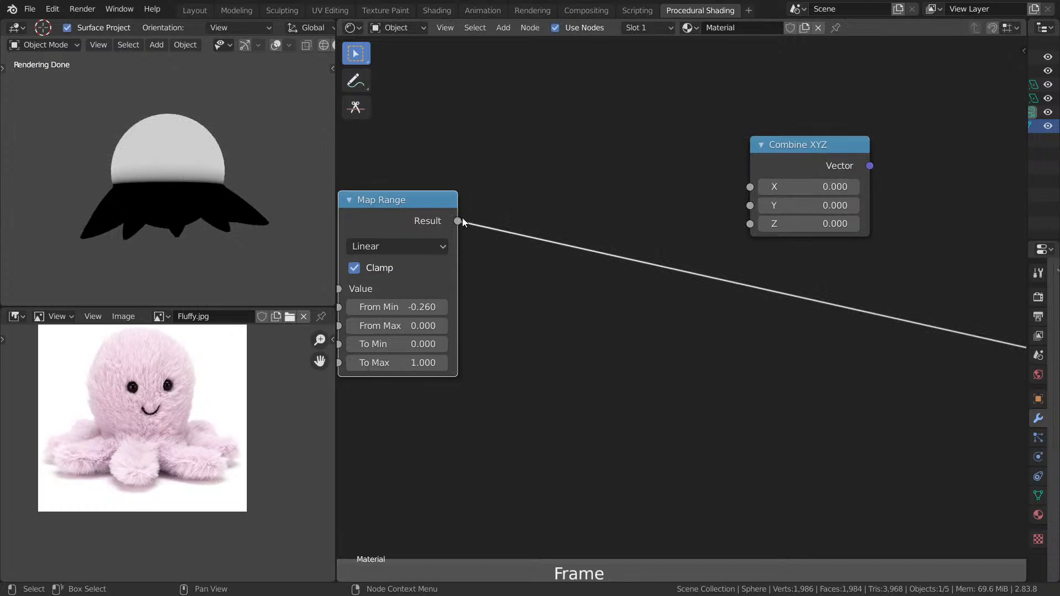
- Connect the Map Range result to Combine XYZ's X and Y inputs and preview the combined vector on the octopus
left_click_drag(458, 220, 741, 190)
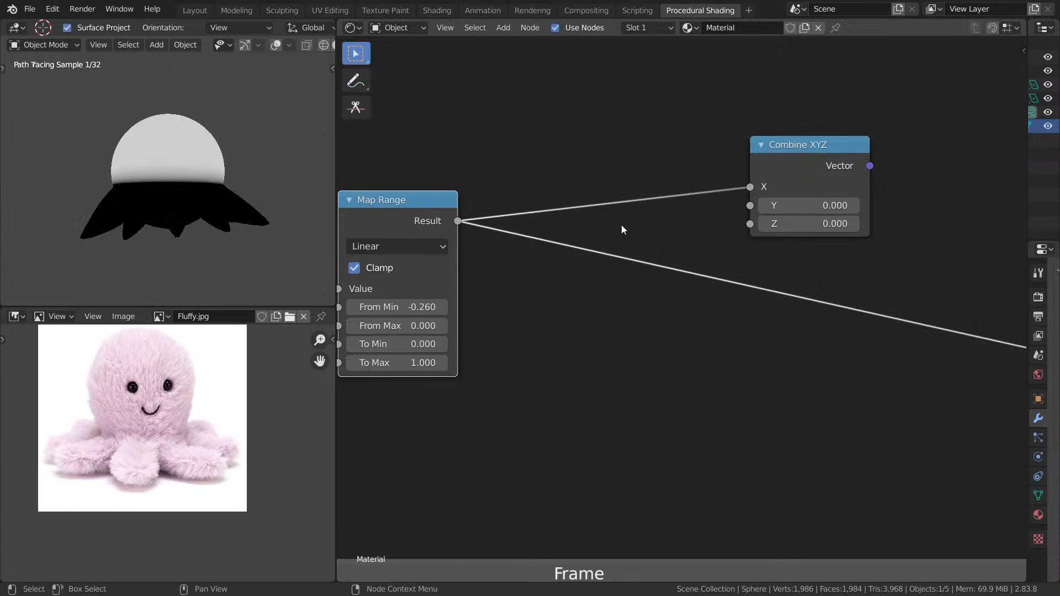
left_click_drag(457, 221, 749, 205)
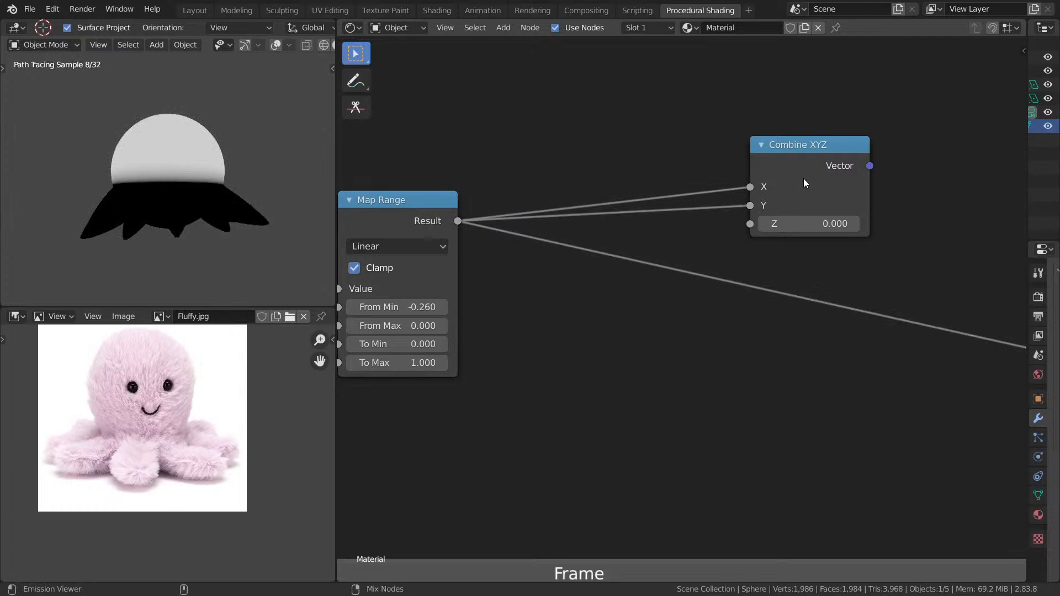
middle_click_drag(862, 191, 590, 213)
middle_click_drag(811, 334, 522, 313)
scroll(644, 359, "down", 7)
middle_click_drag(655, 327, 486, 293)
scroll(681, 357, "down", 6)
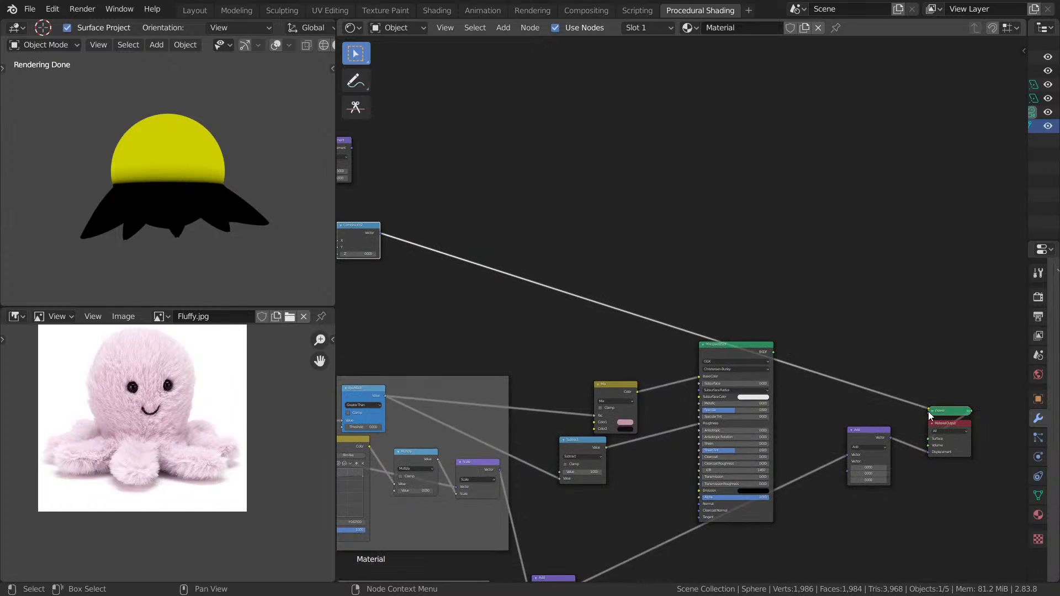
- Reroute the new Combine XYZ vector into the second input of the Add node that drives the material's Displacement
left_click_drag(929, 413, 849, 469)
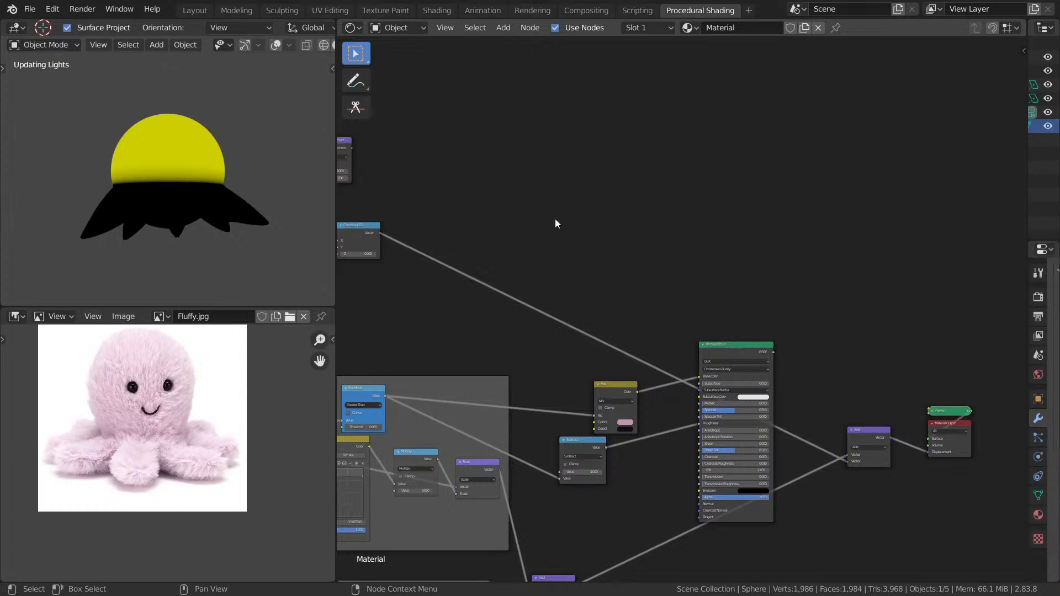
middle_click_drag(667, 247, 890, 312)
scroll(607, 233, "up", 7)
middle_click_drag(748, 259, 905, 160)
scroll(715, 239, "up", 5)
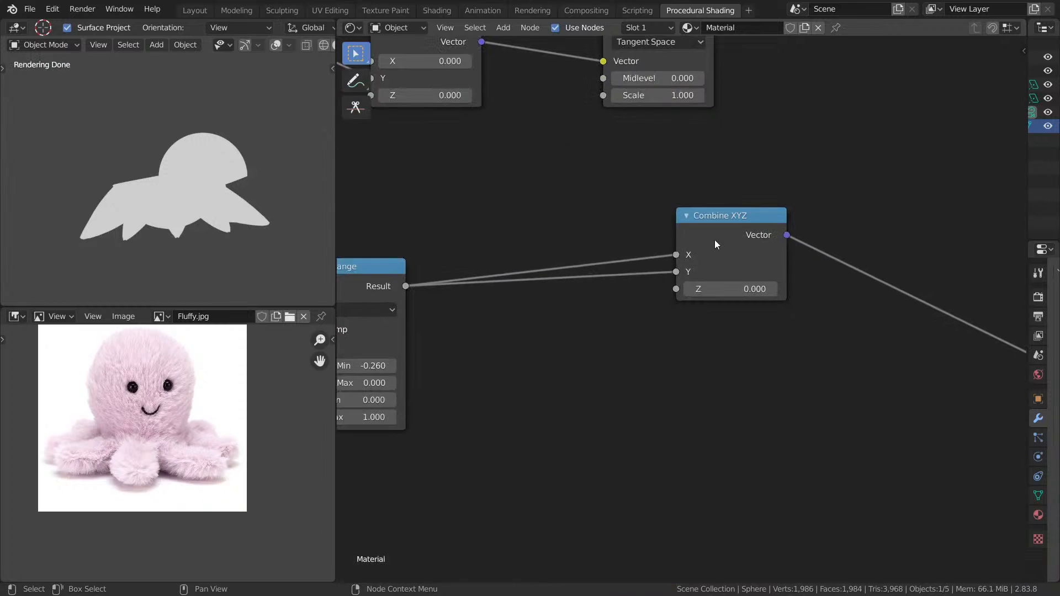
- Preview the Map Range mask on the octopus and reposition the Map Range and Combine XYZ nodes to leave space between them
middle_click_drag(552, 247, 736, 262)
left_click_drag(556, 291, 593, 220)
left_click(593, 221, "ctrl+shift")
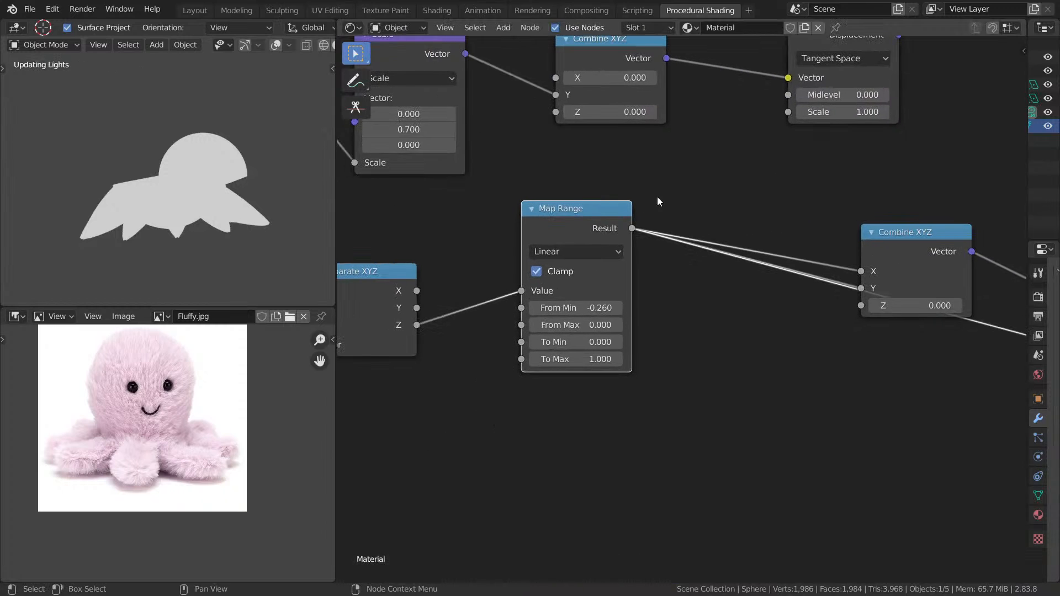
middle_click_drag(228, 201, 276, 209)
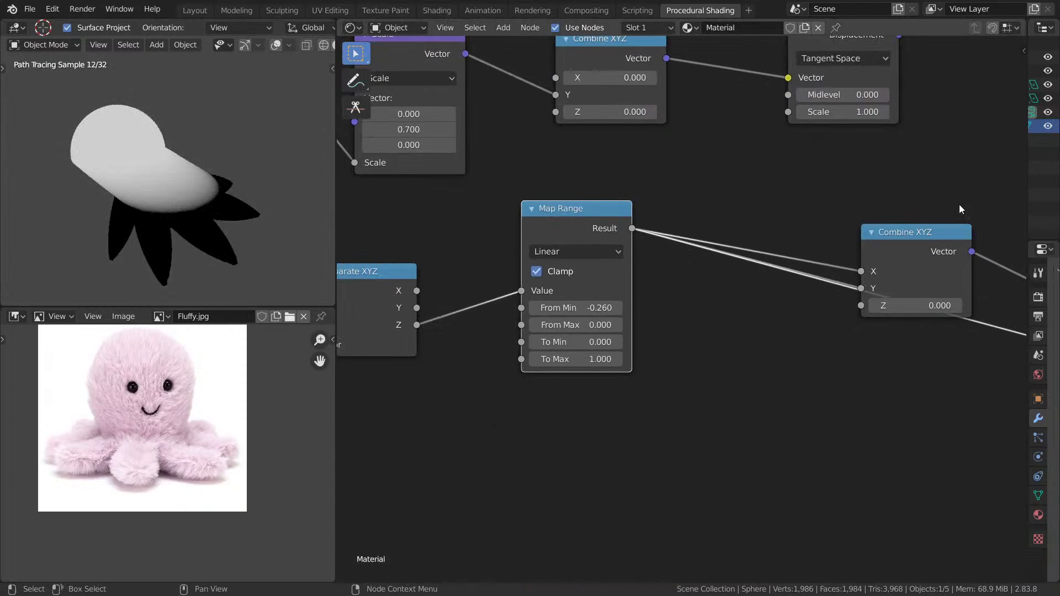
middle_click_drag(961, 218, 684, 216)
left_click_drag(679, 225, 787, 138)
middle_click_drag(723, 234, 817, 258)
scroll(795, 259, "down", 1)
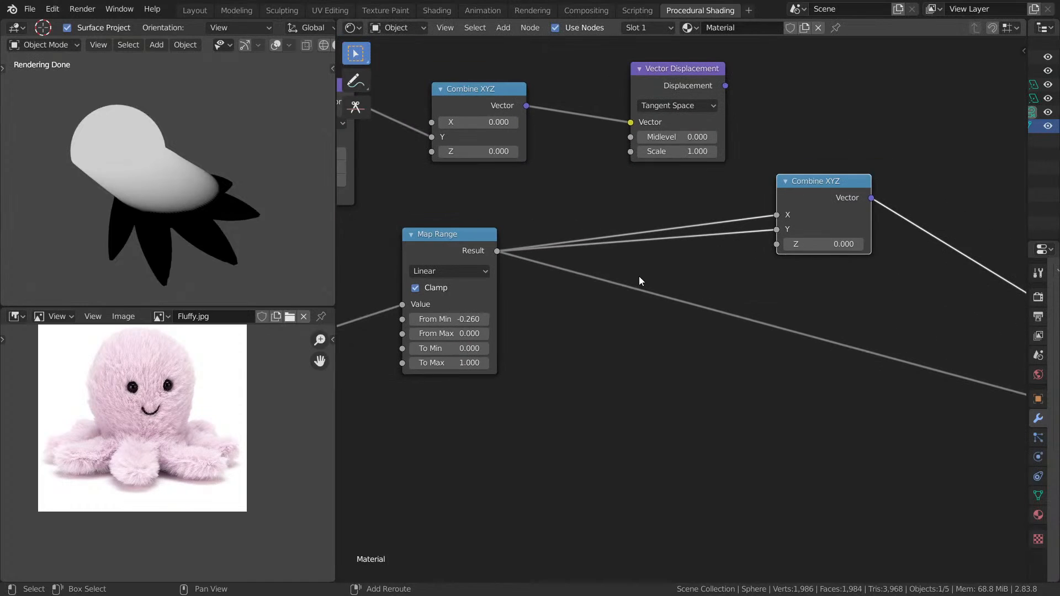
key("shift+a")
type("sma")
key("Escape")
middle_click_drag(568, 222, 582, 220)
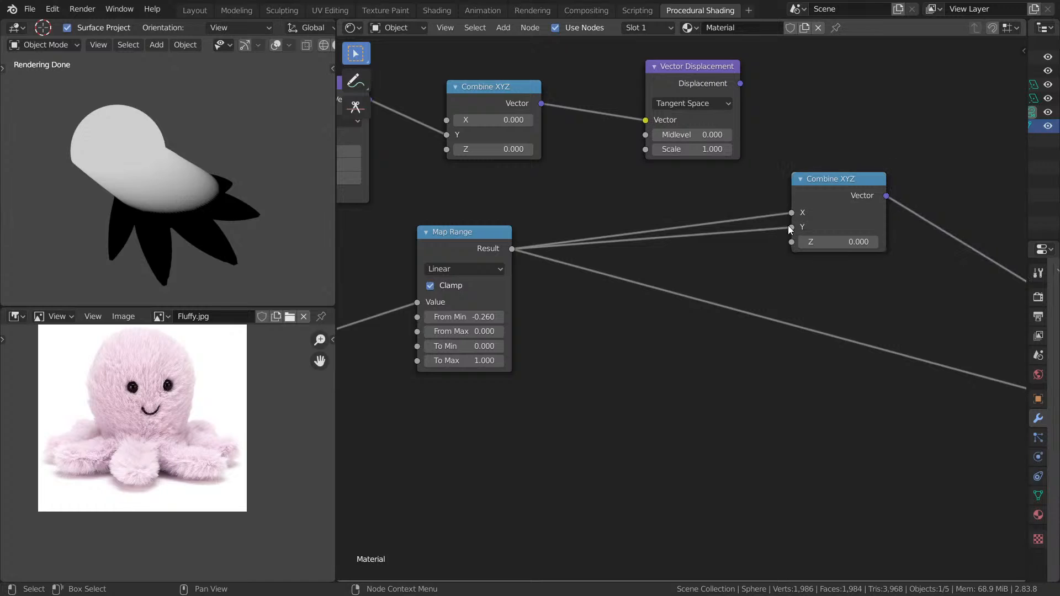
- Rearrange the Separate XYZ and Map Range nodes and preview the Separate XYZ X output on the octopus
middle_click_drag(613, 279, 818, 272)
left_click_drag(517, 285, 543, 187)
left_click_drag(684, 244, 655, 318)
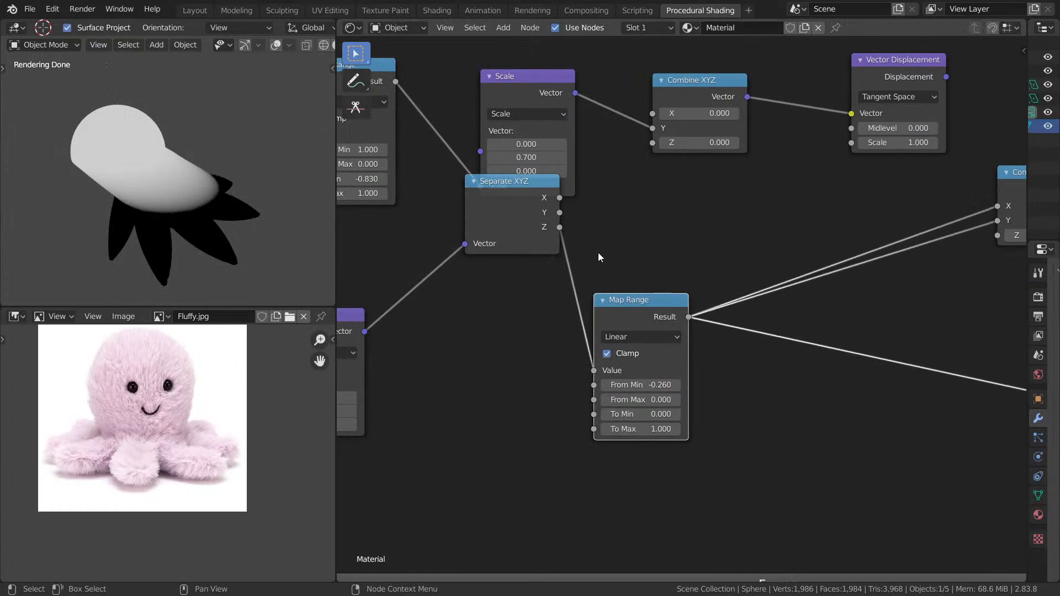
left_click(533, 207, "ctrl+shift")
middle_click_drag(735, 199, 658, 226)
scroll(658, 227, "down", 1)
- Insert a Math node on the previewed Separate XYZ X link and set its operation to Multiply
key("shift+a")
type("math")
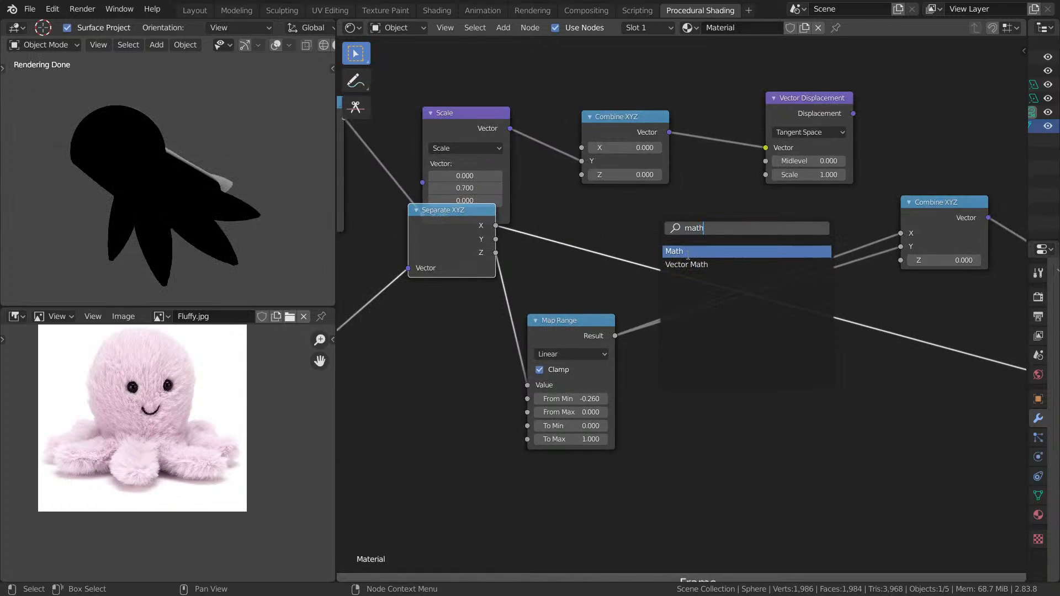
key("Return")
left_click(668, 240)
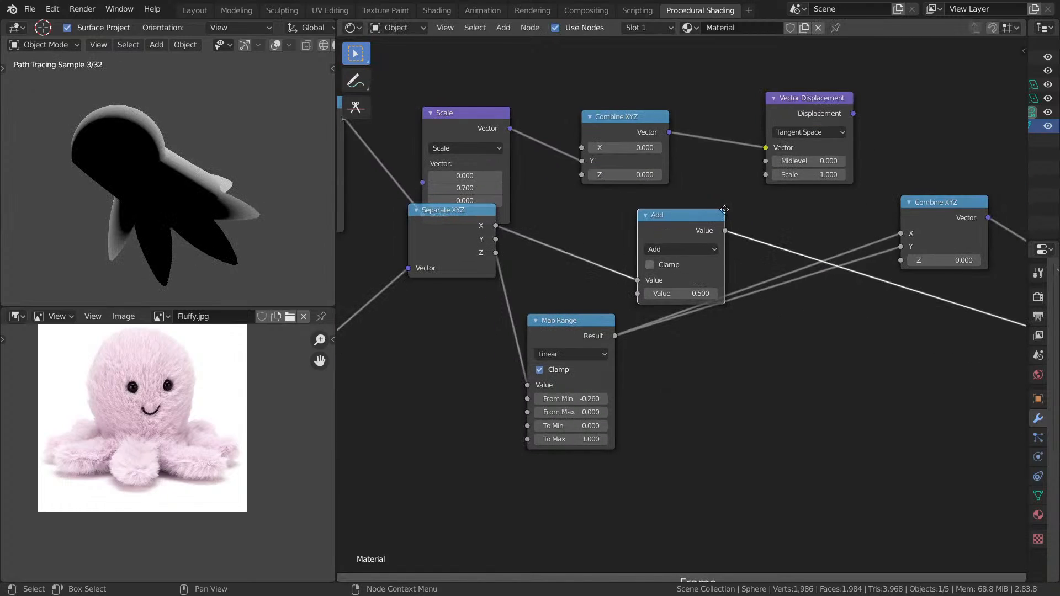
left_click_drag(669, 216, 742, 187)
left_click(733, 220)
left_click(387, 293)
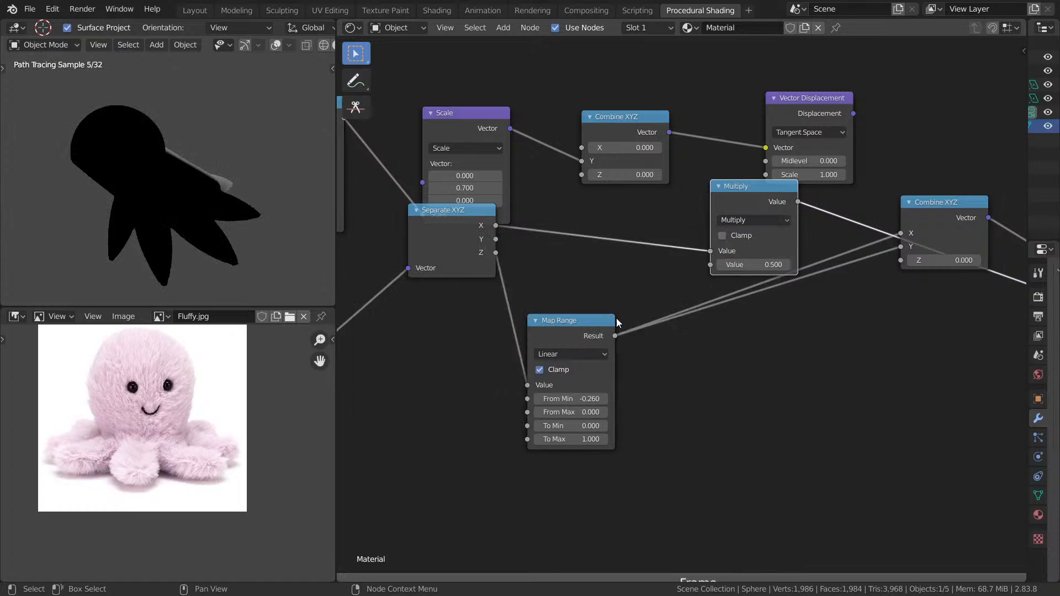
- Connect the Map Range result to the Multiply node's second value and feed the product into Combine XYZ's X input
left_click_drag(616, 336, 687, 291)
left_click_drag(616, 336, 712, 265)
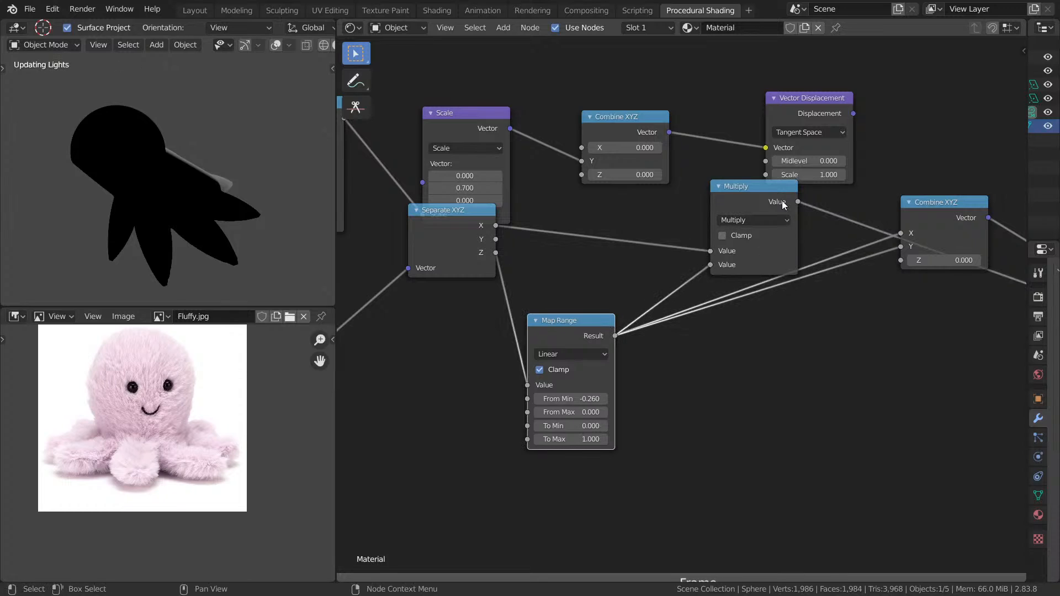
left_click_drag(798, 201, 905, 236)
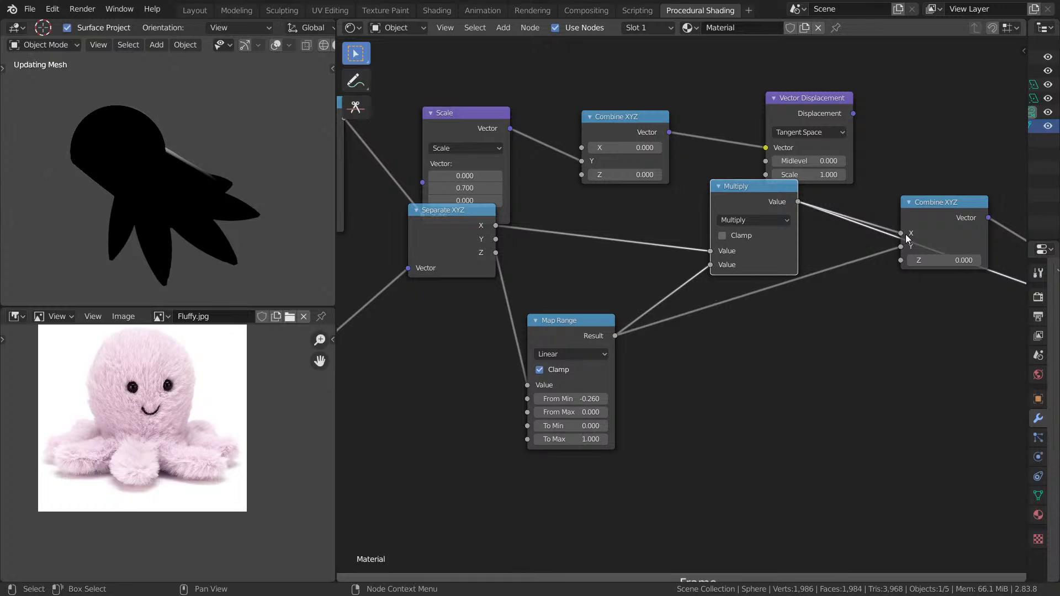
- Duplicate the Multiply node with its links, feed it Separate XYZ's Y, connect it to Combine XYZ's Y, and tidy the nodes
left_click(746, 212)
key("ctrl+shift+d")
left_click(797, 332)
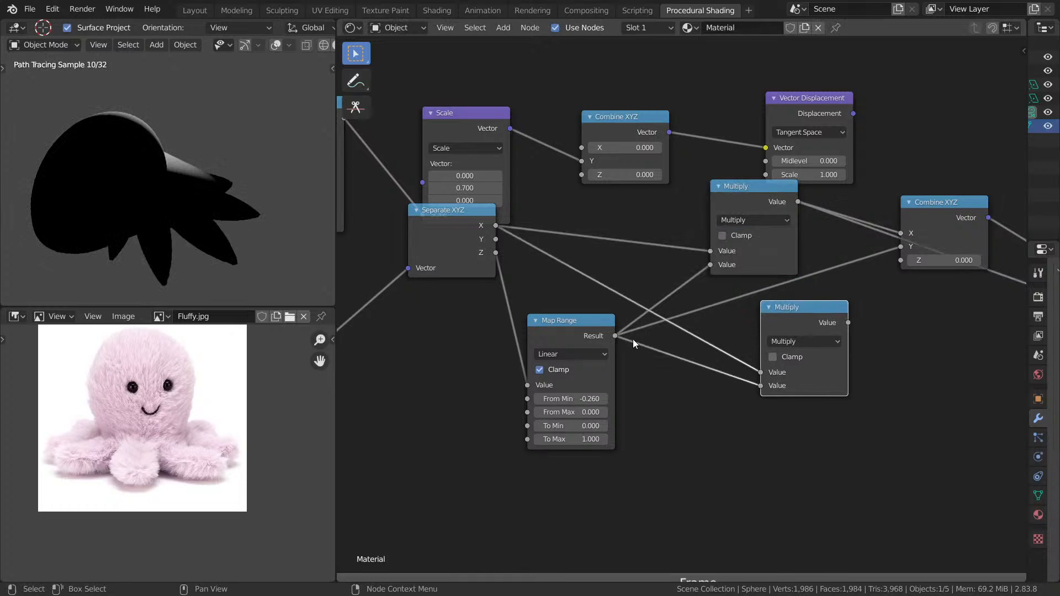
left_click_drag(496, 239, 762, 372)
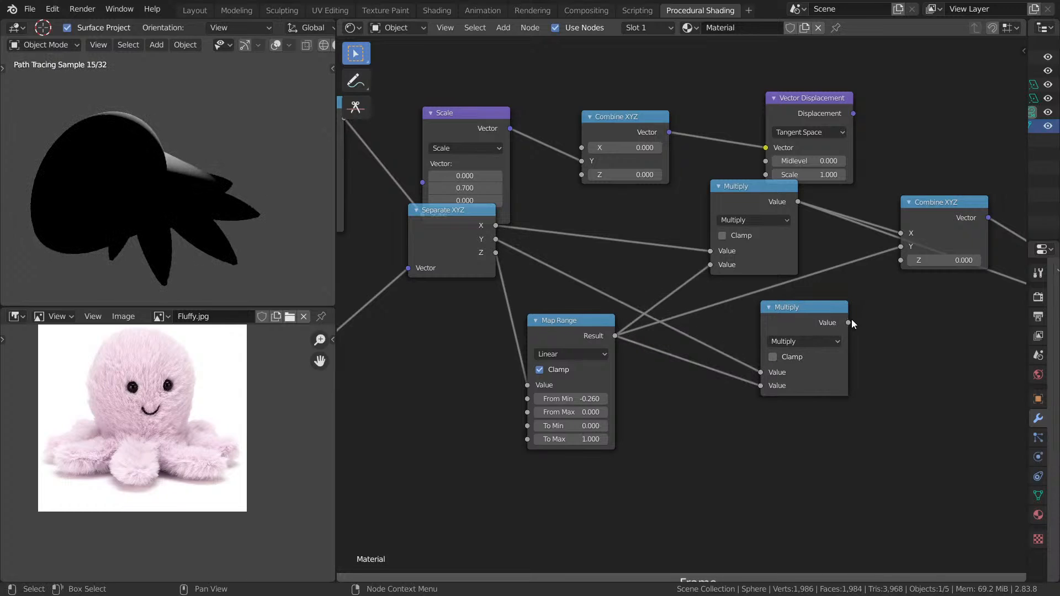
left_click_drag(848, 323, 901, 247)
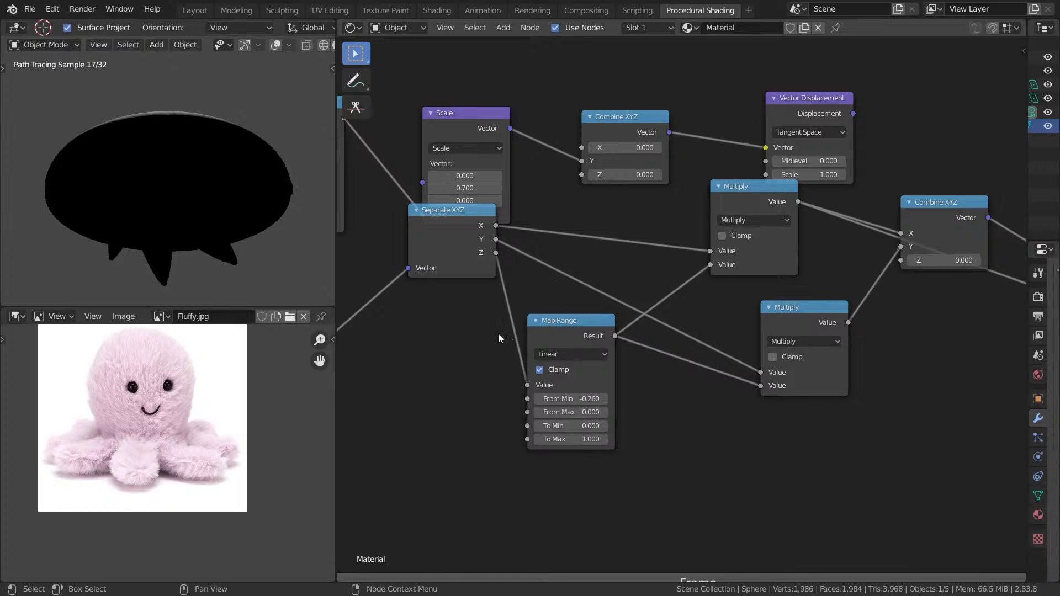
left_click_drag(552, 326, 471, 343)
left_click_drag(801, 320, 730, 312)
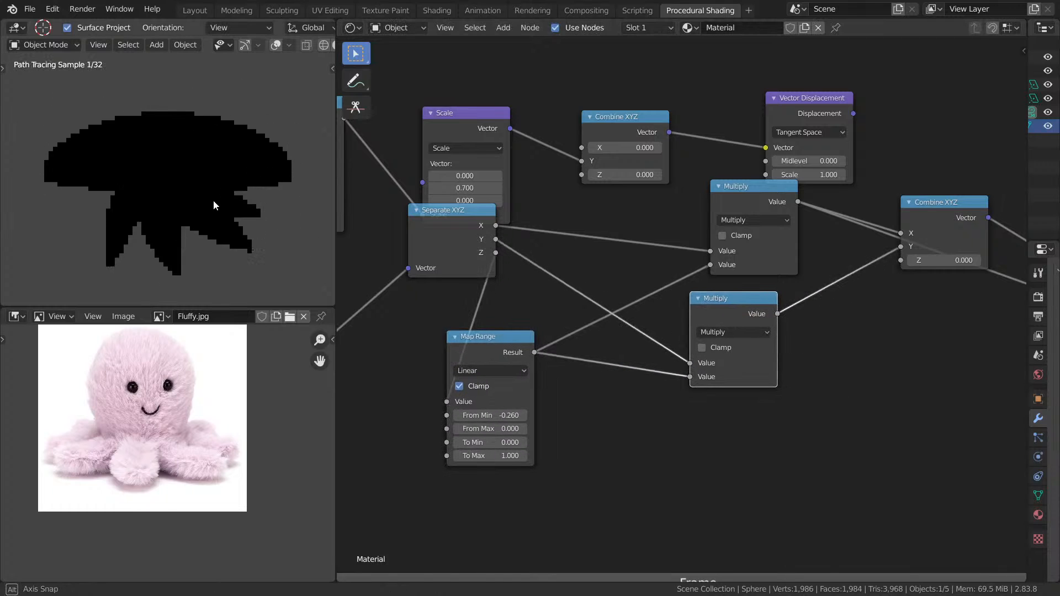
- Try the Subtract operation on the vector math node feeding Displacement, and return it to Add
left_click(912, 216)
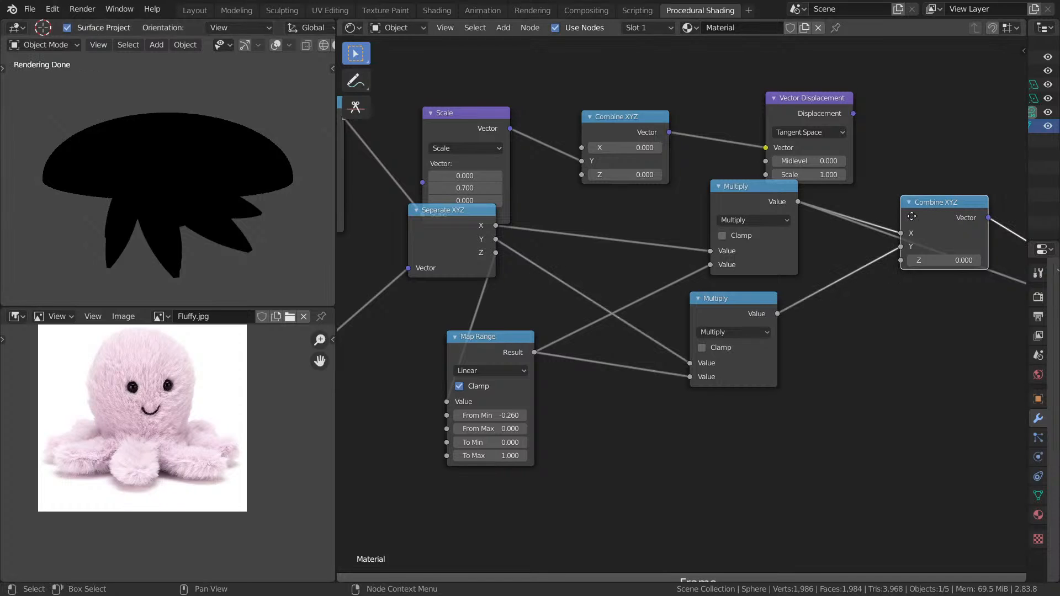
middle_click_drag(911, 215, 581, 241)
scroll(657, 279, "up", 2)
middle_click_drag(664, 279, 836, 371)
middle_click_drag(866, 263, 520, 129)
scroll(683, 278, "down", 1)
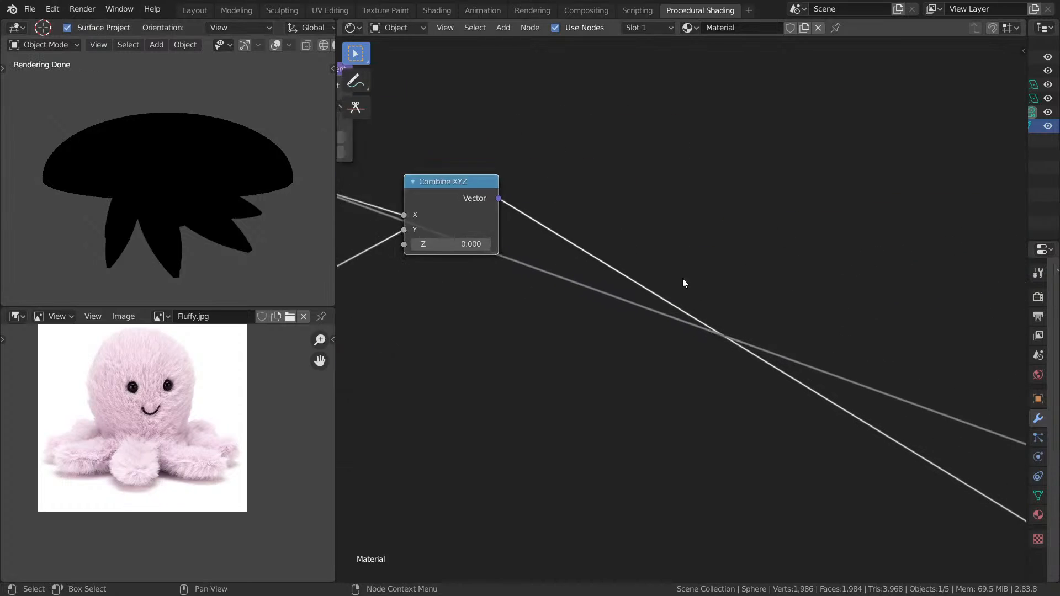
scroll(683, 280, "down", 5)
middle_click_drag(706, 242, 386, 44)
scroll(666, 264, "up", 5)
left_click(764, 298)
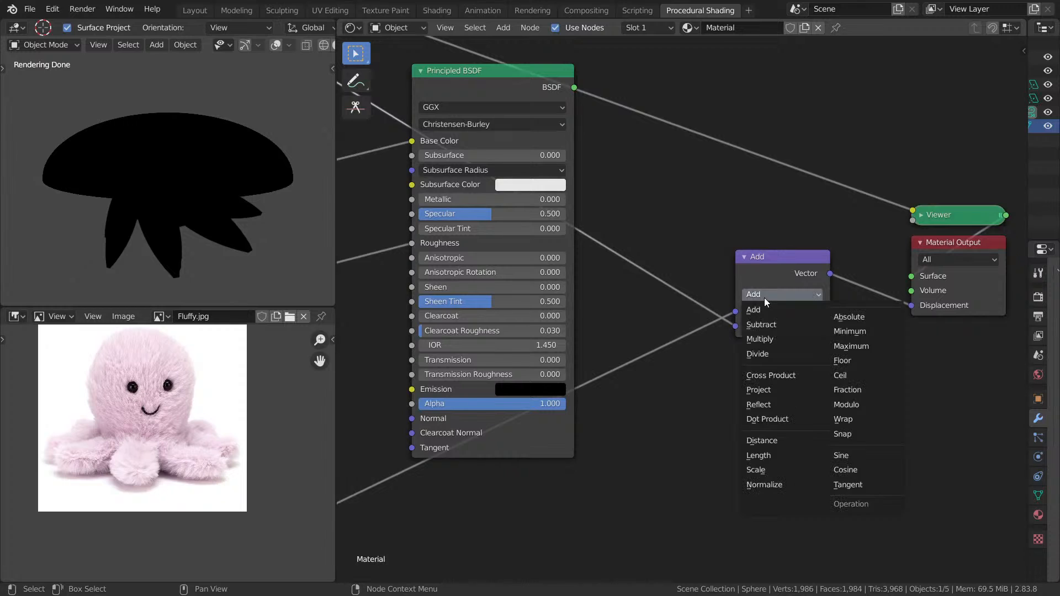
left_click(761, 325)
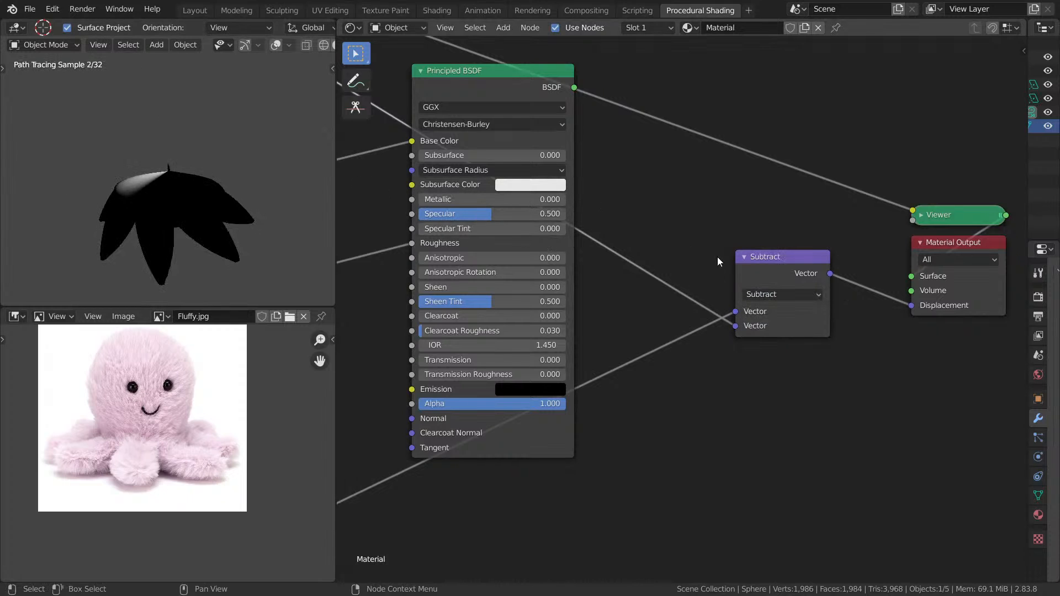
left_click(781, 298)
left_click(775, 311)
- Move the upper Multiply node and Combine XYZ apart to make room between them
middle_click_drag(717, 200, 1005, 340)
middle_click_drag(541, 158, 997, 347)
middle_click_drag(892, 328, 420, 406)
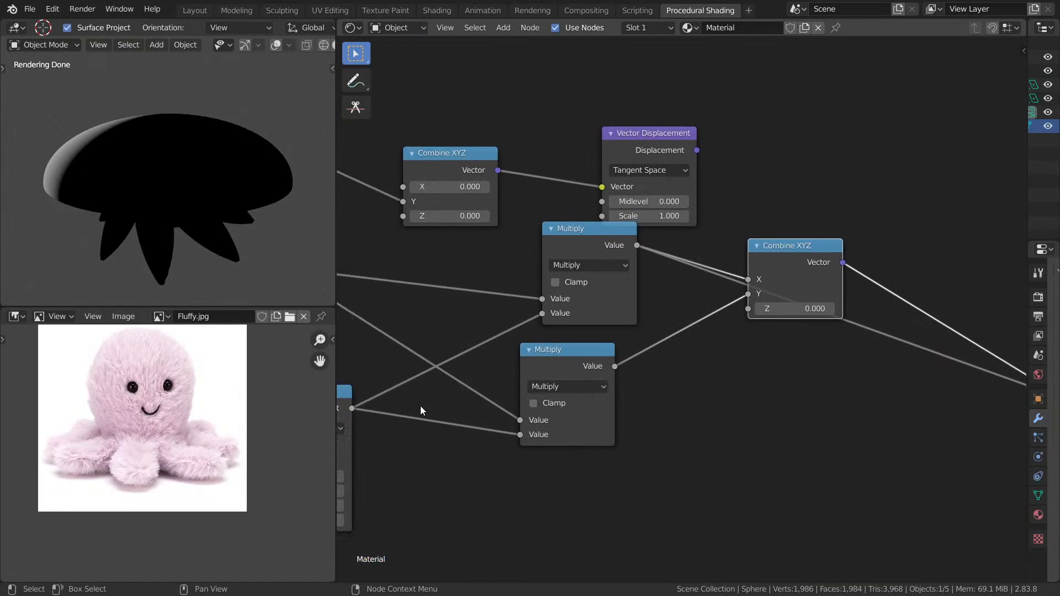
scroll(568, 333, "up", 3)
left_click_drag(572, 246, 505, 246)
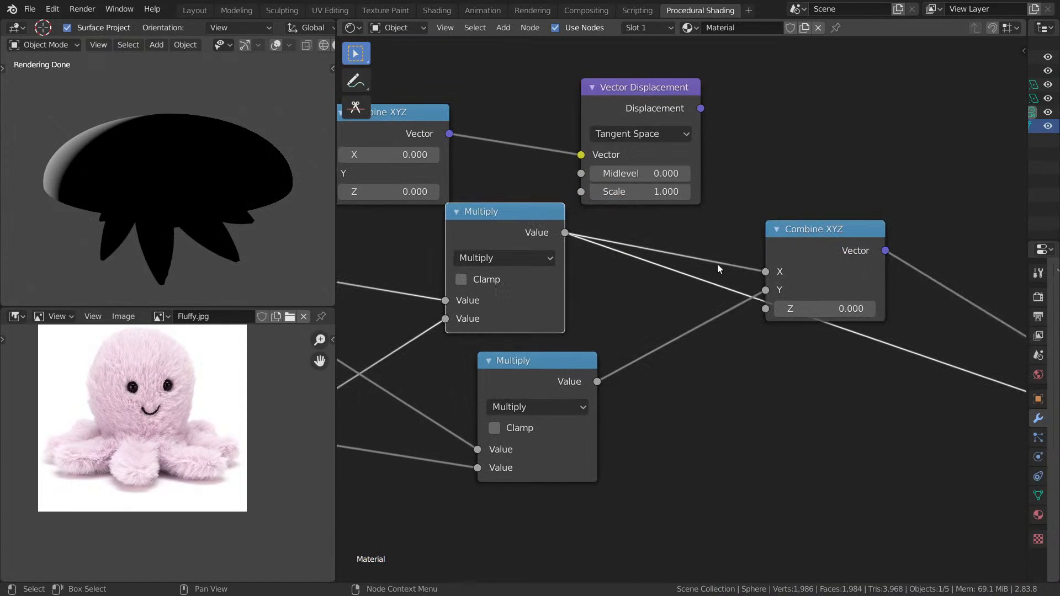
left_click_drag(808, 264, 873, 263)
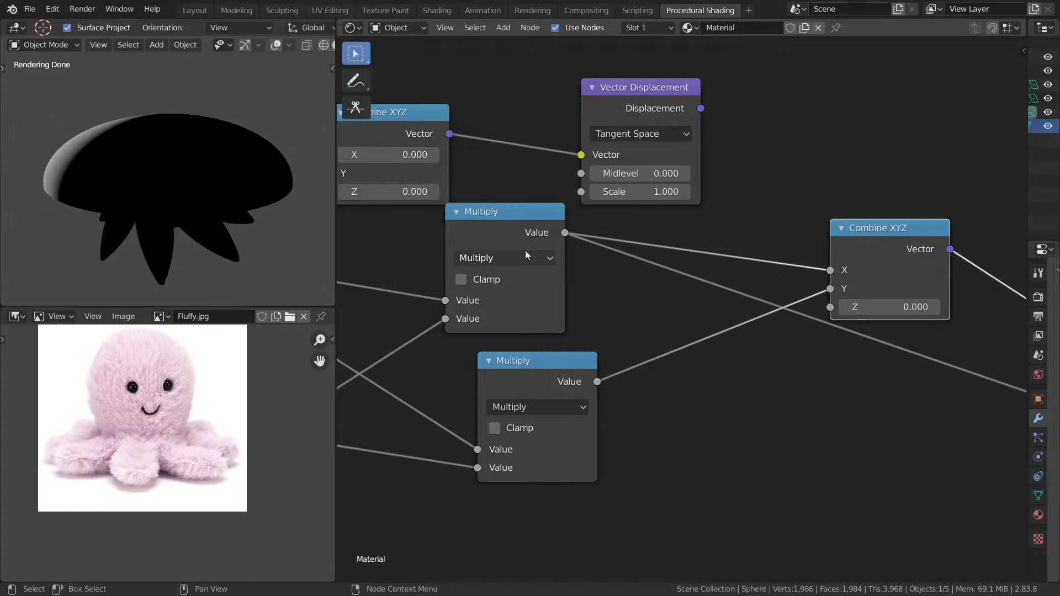
key("shift+d")
left_click(491, 491)
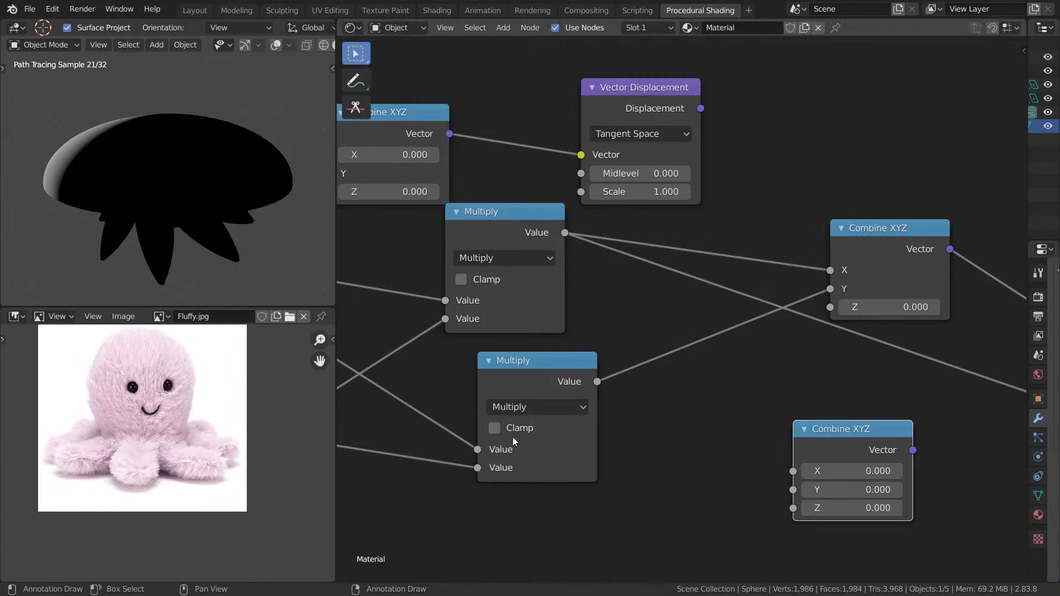
key("x")
- Duplicate the Multiply node twice, inserting one copy on each link into Combine XYZ's X and Y inputs
left_click(485, 231)
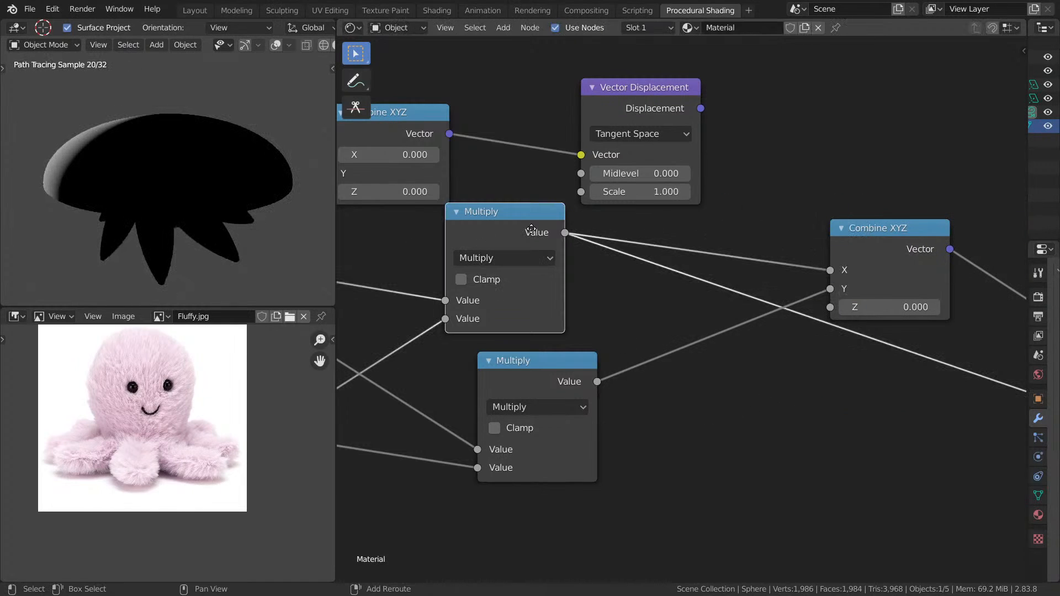
key("shift+d")
left_click(671, 226)
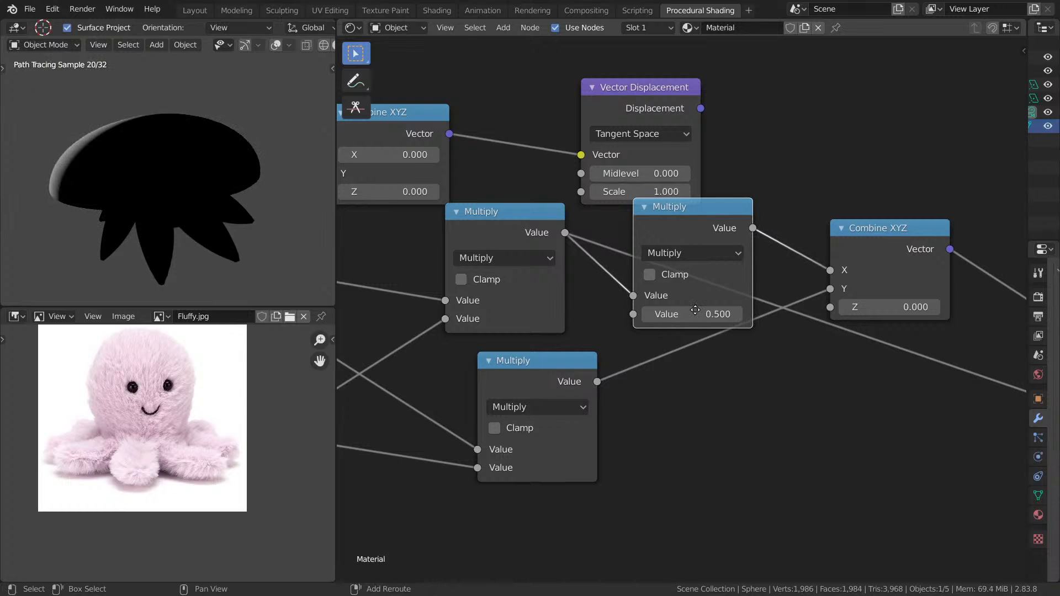
key("shift+d")
left_click(698, 371)
middle_click_drag(673, 454, 744, 352)
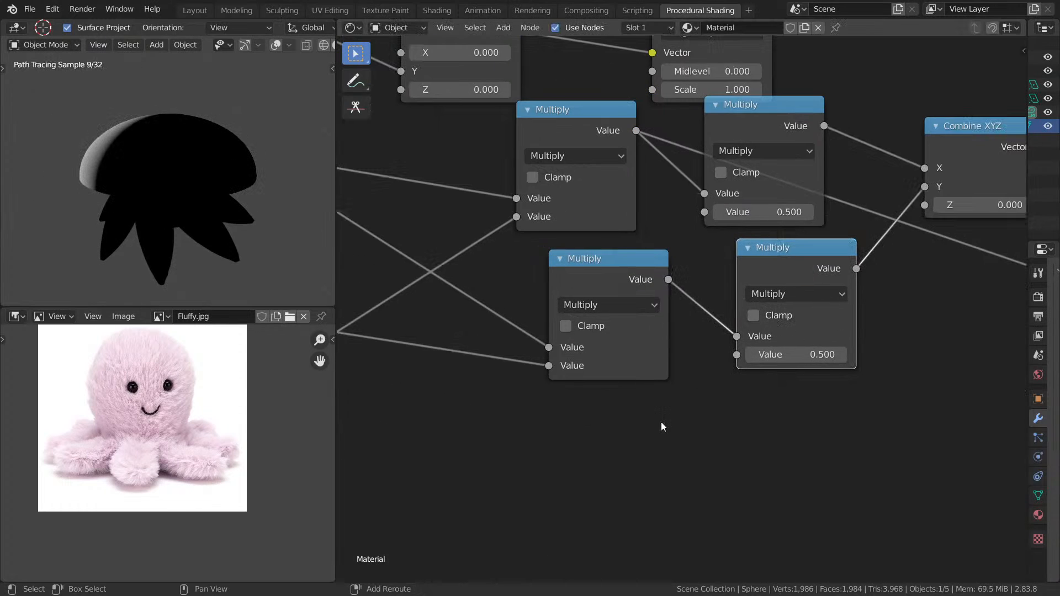
key("shift+a")
key("s")
type("th")
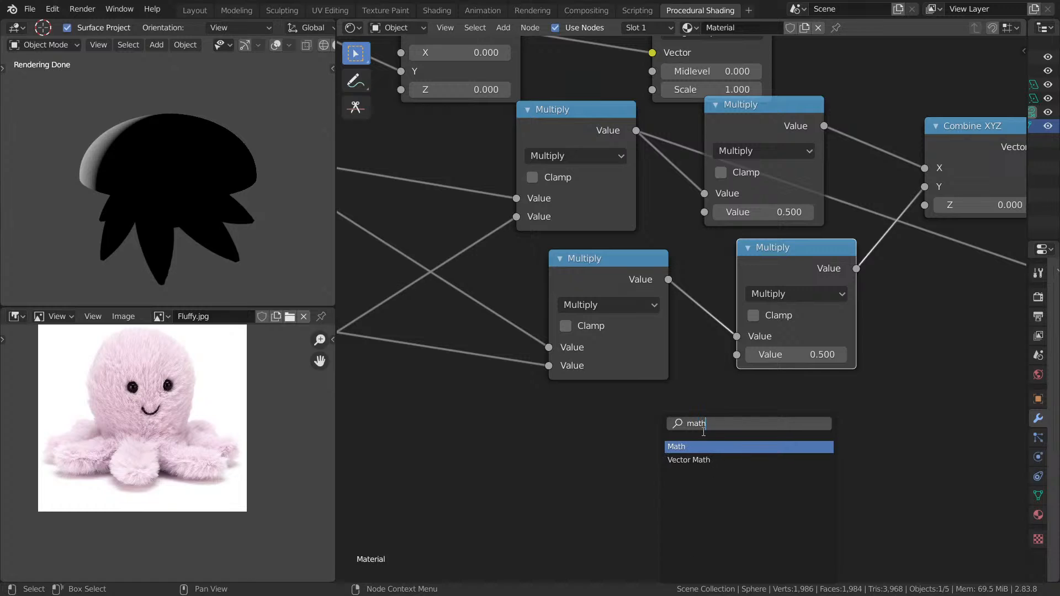
key("Return")
left_click(604, 448)
key("x")
- Add a Value node below the Multiply nodes and connect it to the second value of both newly inserted Multiply nodes
key("shift+a")
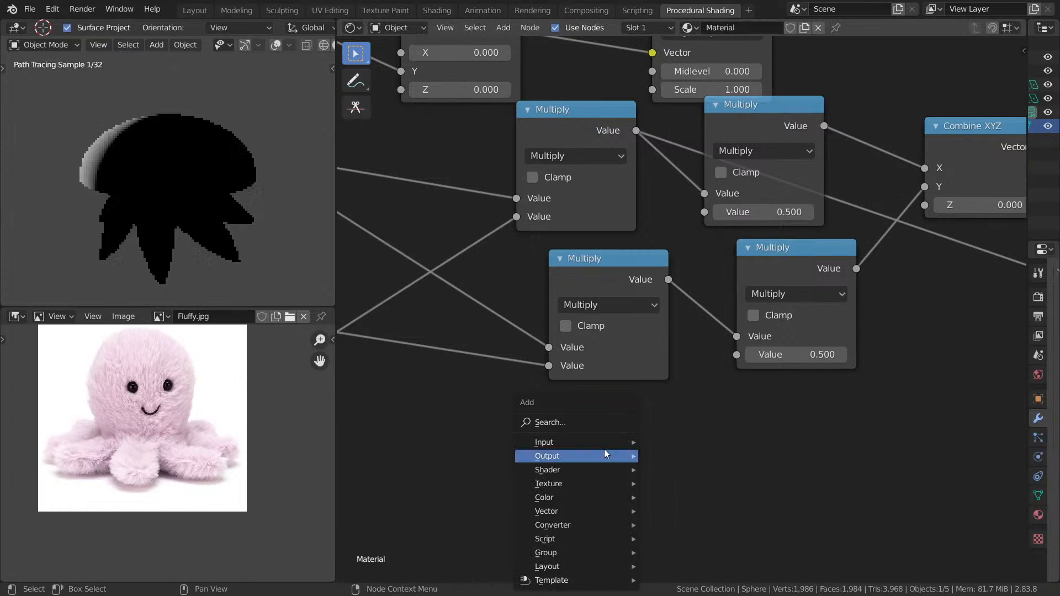
left_click(588, 419)
type("value")
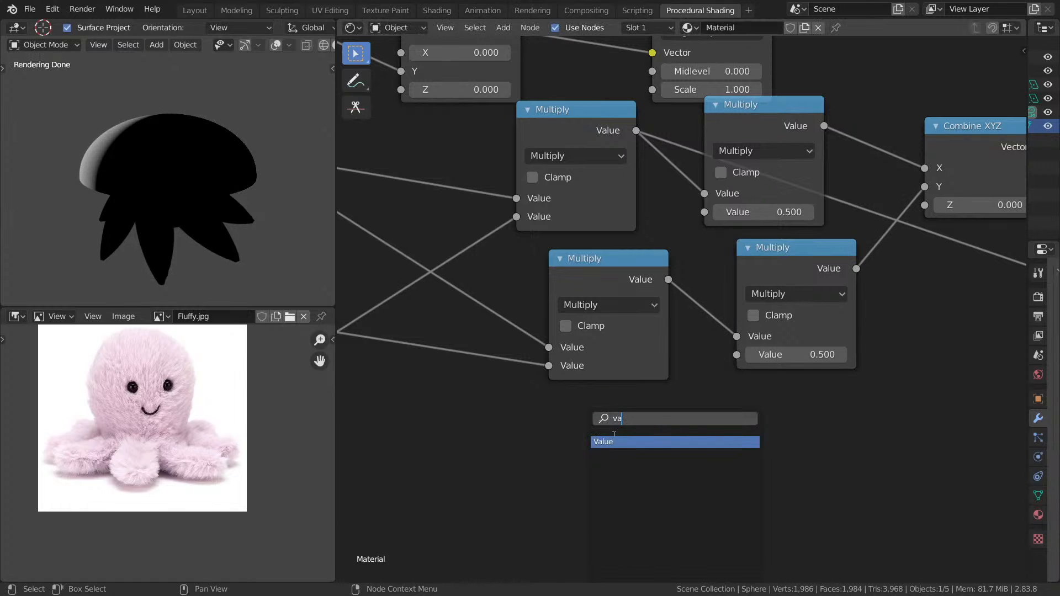
key("Return")
left_click(677, 441)
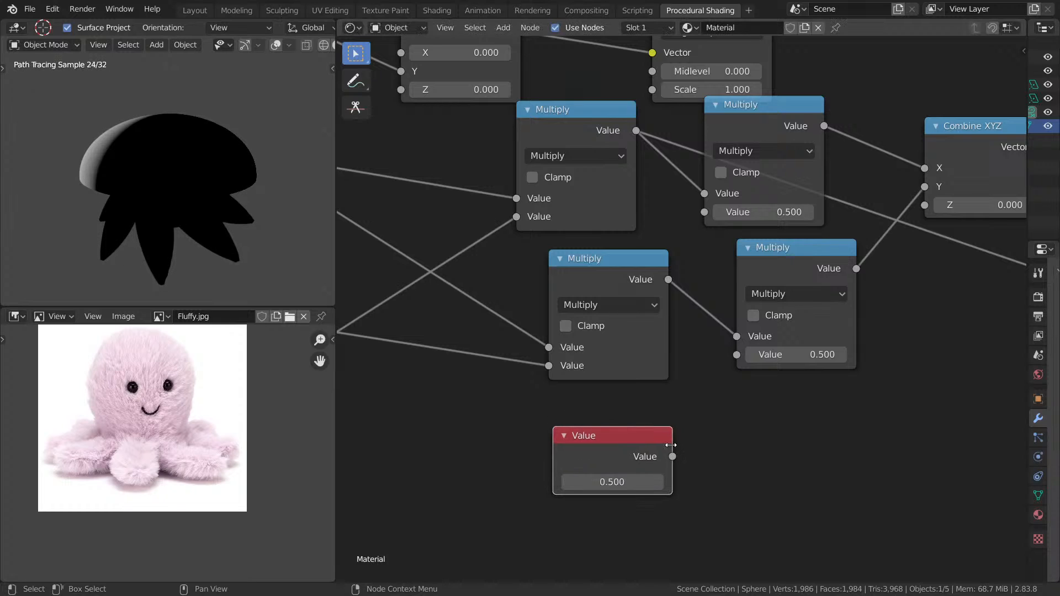
left_click_drag(672, 457, 705, 210)
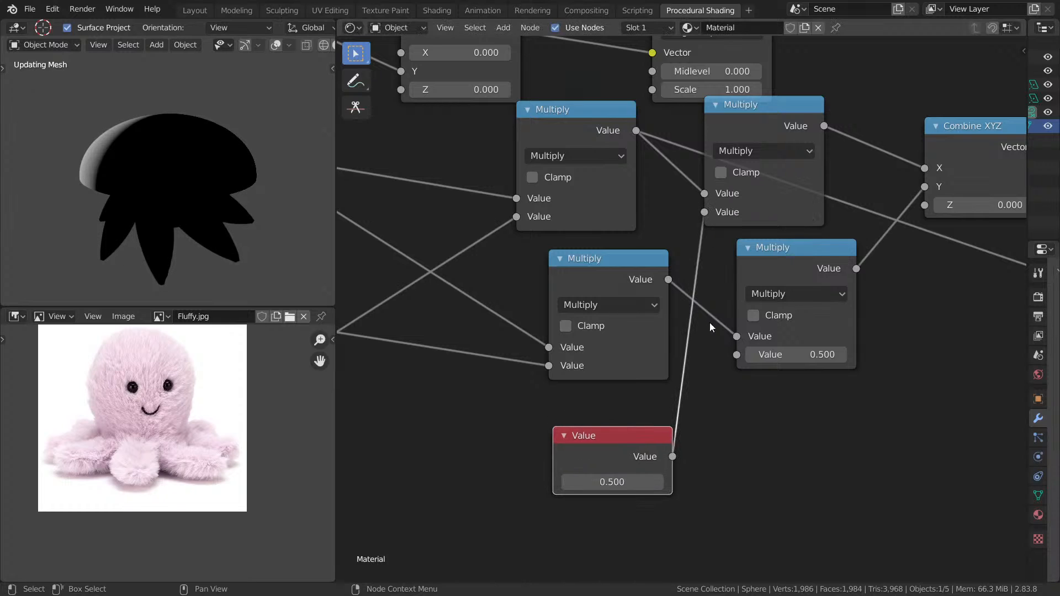
left_click_drag(674, 446, 737, 358)
left_click_drag(672, 457, 737, 355)
- Adjust the Value node to -0.040 to control the head's width and view the octopus from another angle
left_click_drag(615, 479, 578, 480)
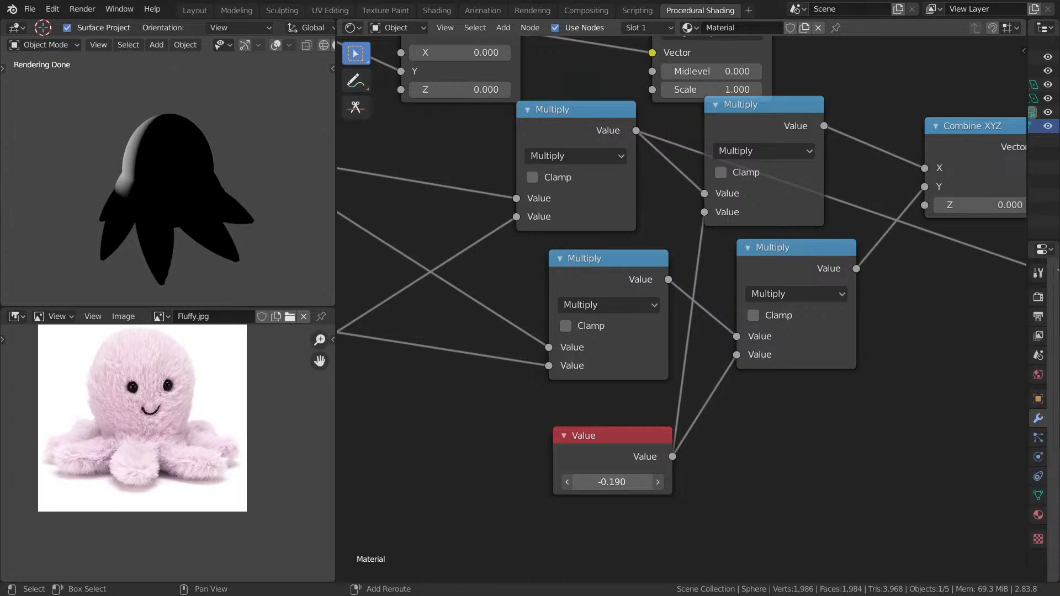
left_click_drag(578, 479, 599, 479)
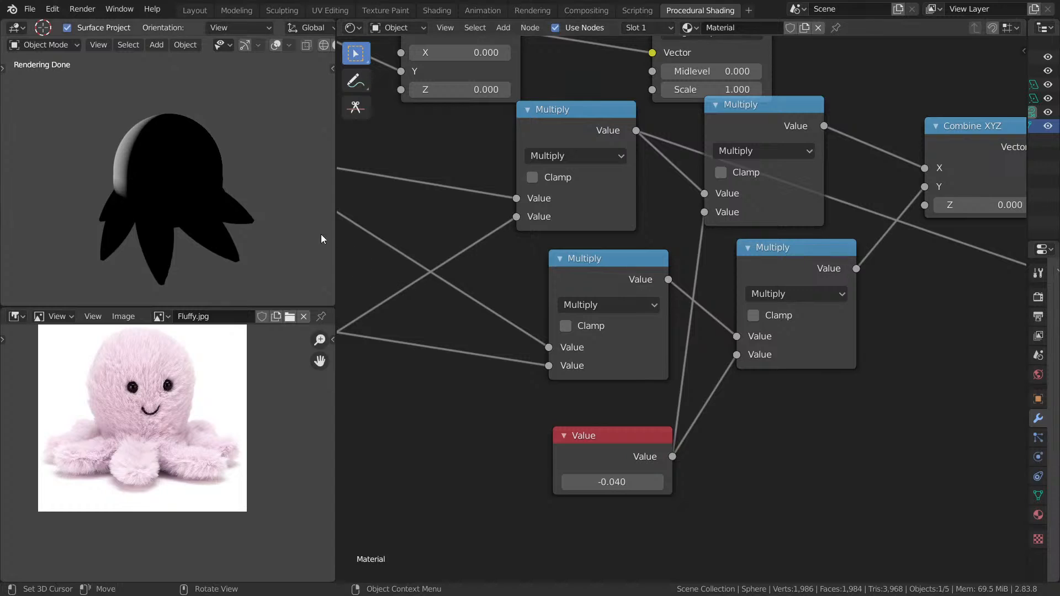
middle_click_drag(83, 179, 194, 160)
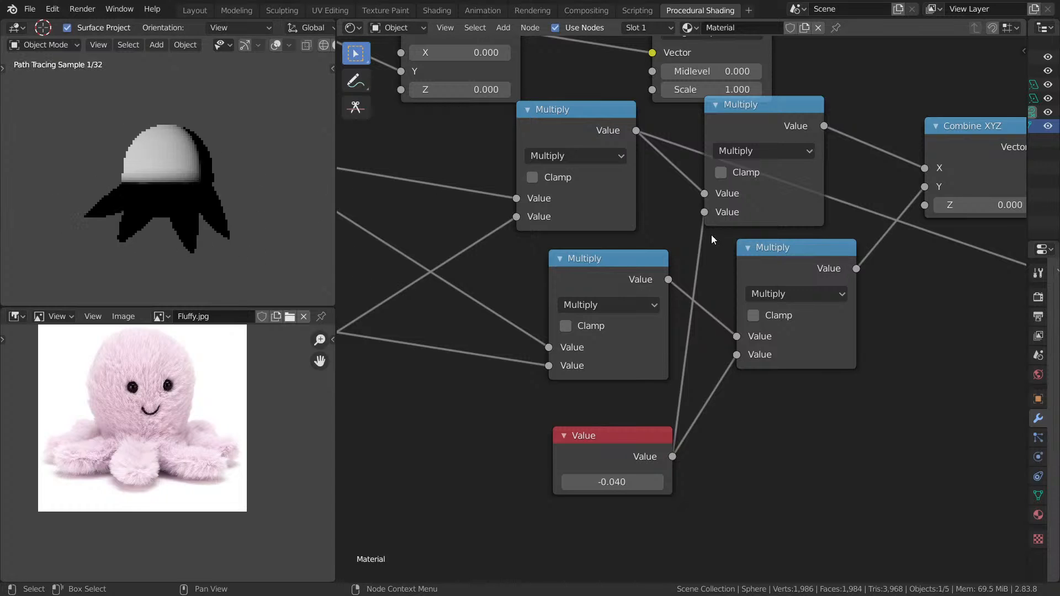
- Preview the Principled BSDF shader on the octopus in place of the displacement vector and view it from the front
scroll(530, 295, "down", 5)
middle_click_drag(463, 287, 89, 346)
middle_click_drag(827, 319, 468, 147)
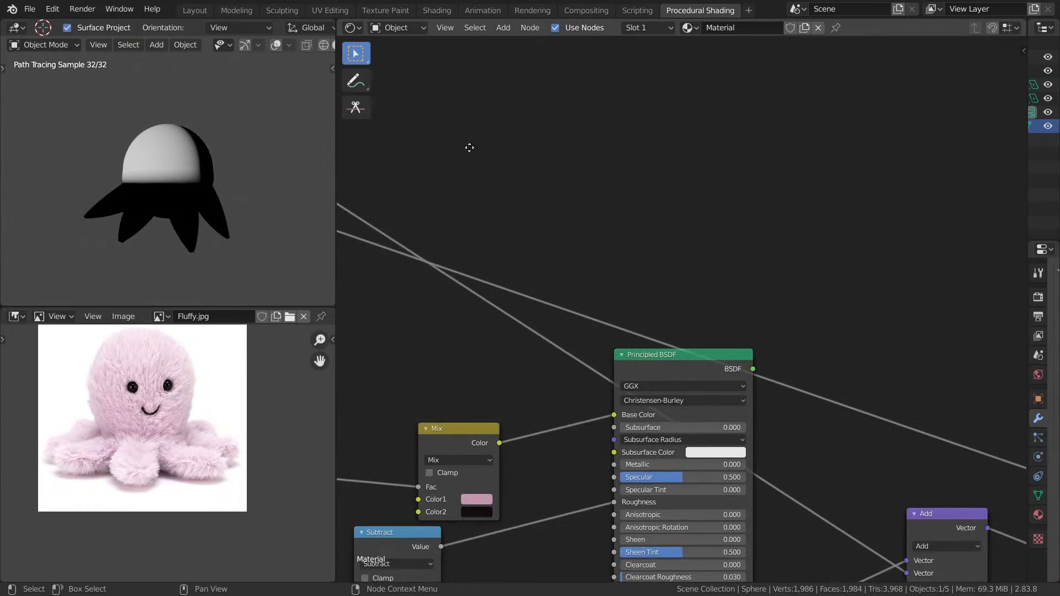
left_click(692, 376, "ctrl+shift")
middle_click_drag(664, 224, 921, 213)
middle_click_drag(515, 185, 832, 264)
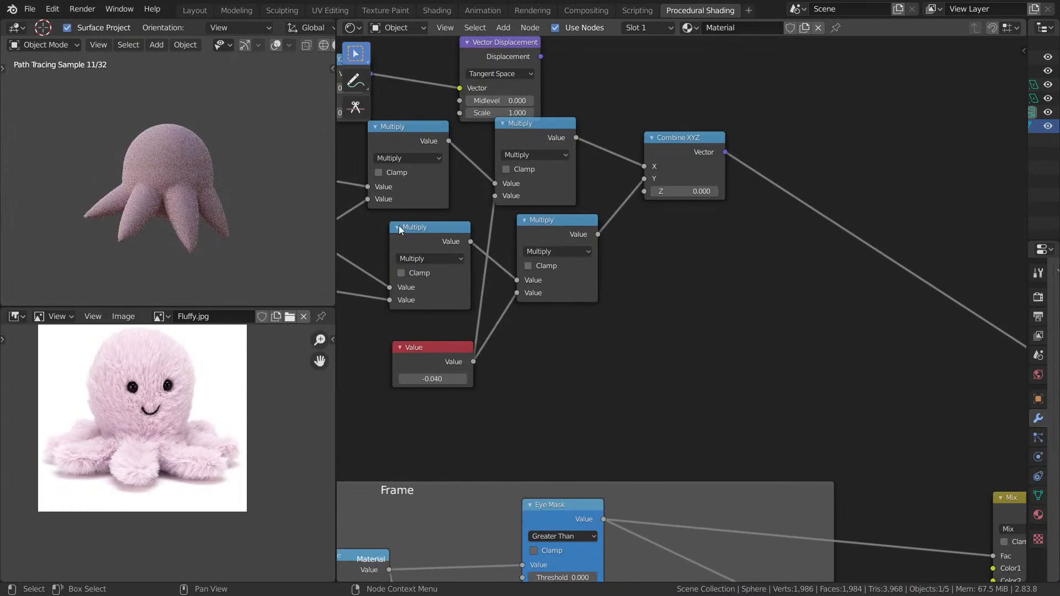
middle_click_drag(459, 258, 723, 285)
middle_click_drag(539, 267, 476, 257)
middle_click_drag(180, 228, 265, 245)
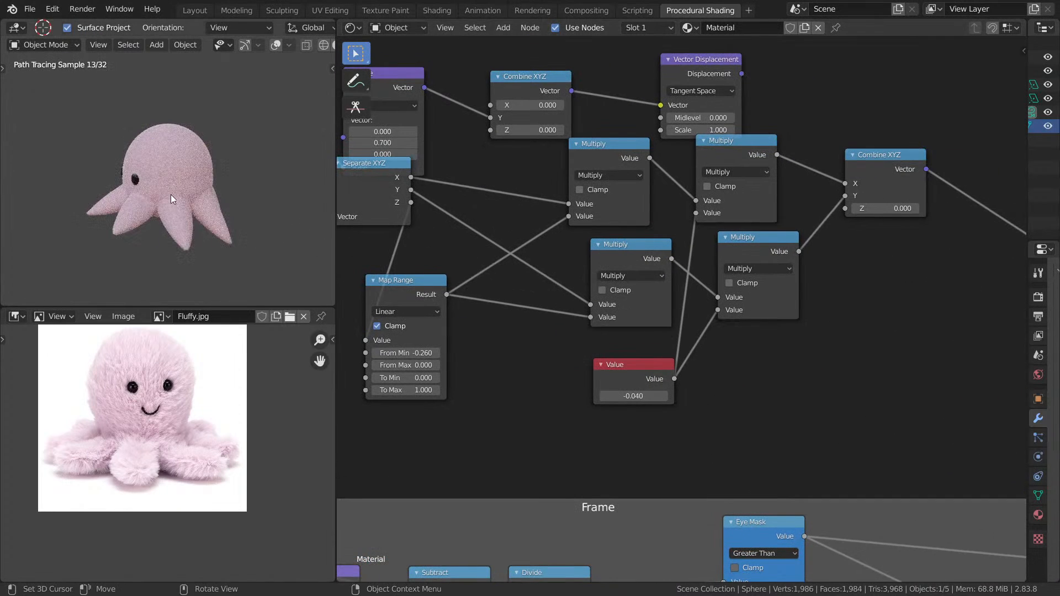
middle_click_drag(171, 194, 221, 179)
- Set the interpolation type of the Map Range node fed by Separate XYZ's Z output to Smooth Step
middle_click_drag(649, 197, 705, 217)
scroll(662, 229, "up", 6)
middle_click_drag(530, 208, 739, 154)
left_click(544, 338)
left_click(532, 399)
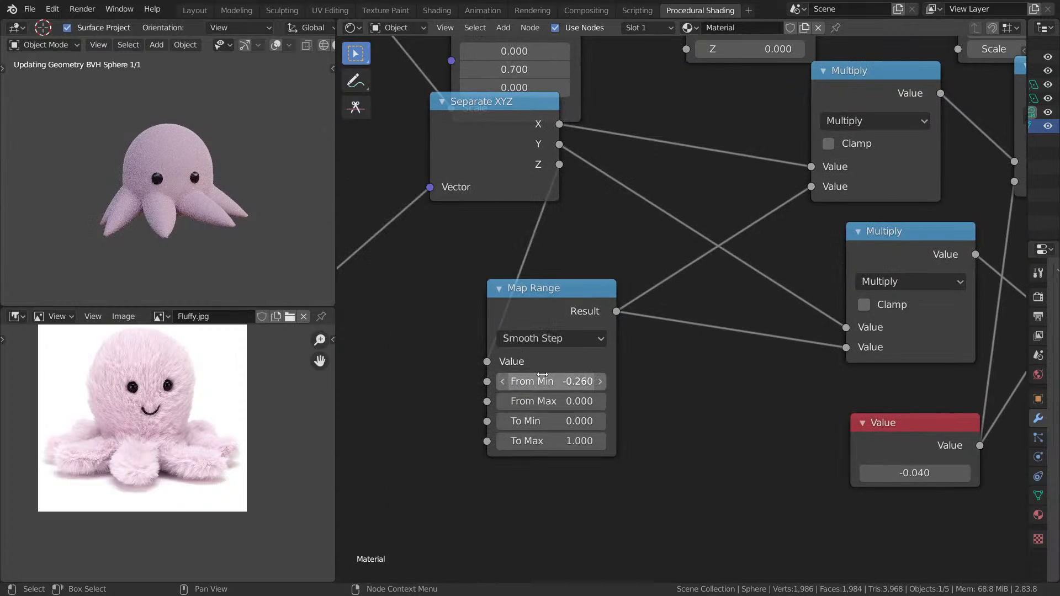
- Lower the shared Value node that drives both right-hand Multiply nodes to -0.150
middle_click_drag(759, 258, 545, 308)
middle_click_drag(713, 256, 607, 276)
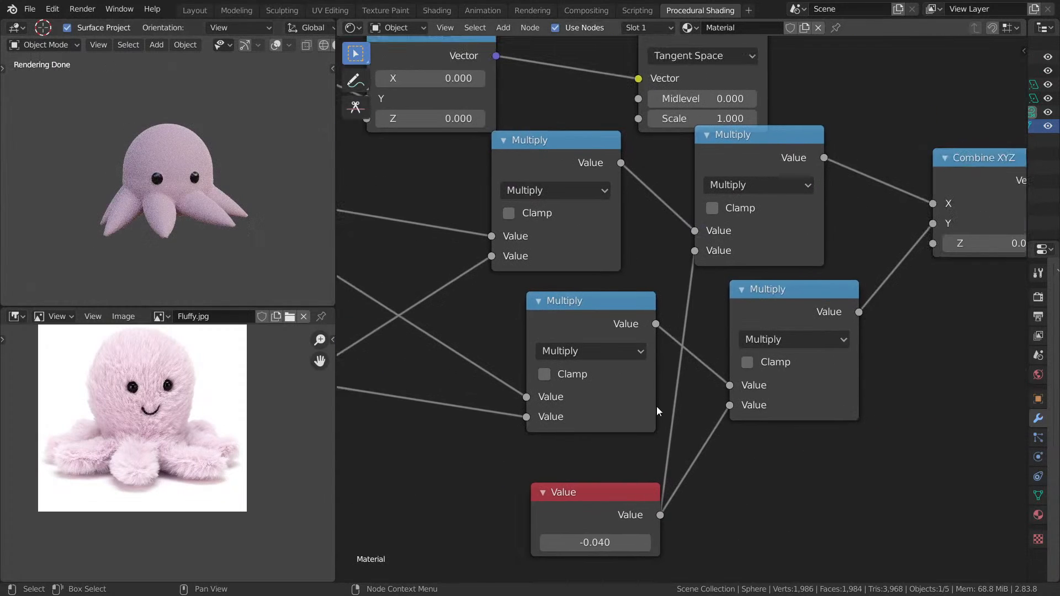
left_click_drag(596, 542, 575, 542)
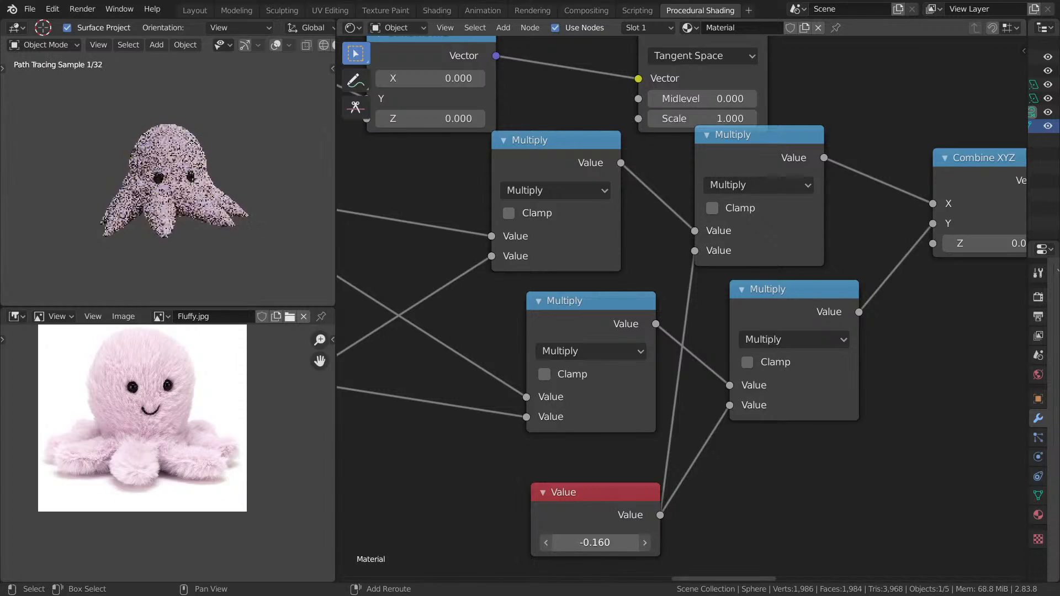
- Inspect the reshaped head and legs from several angles in a maximized viewport, save the file and restore the layout
key("ctrl+space")
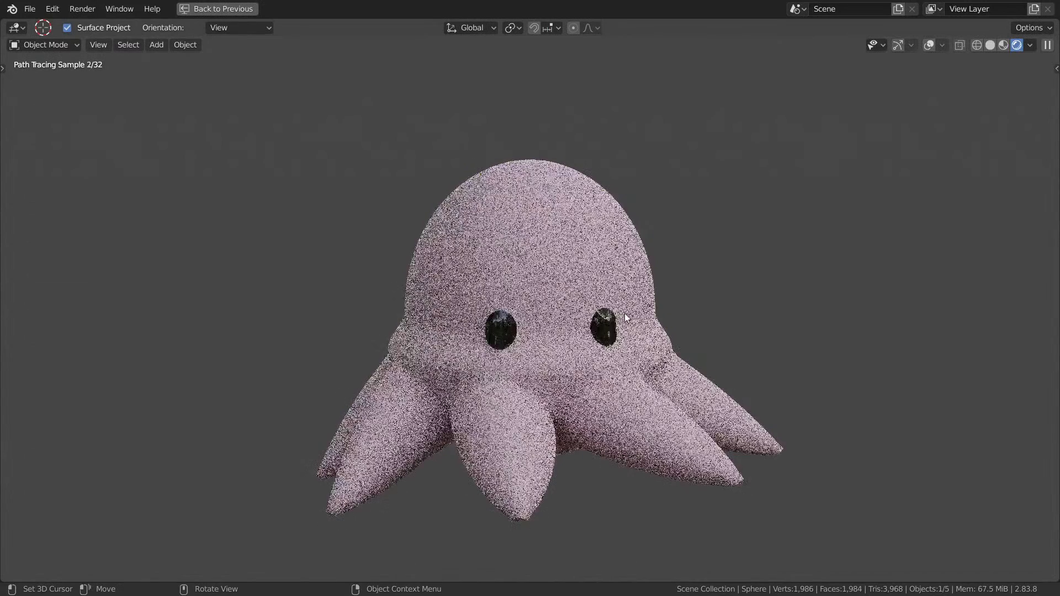
middle_click_drag(524, 309, 548, 312)
key("Tab")
key("Tab")
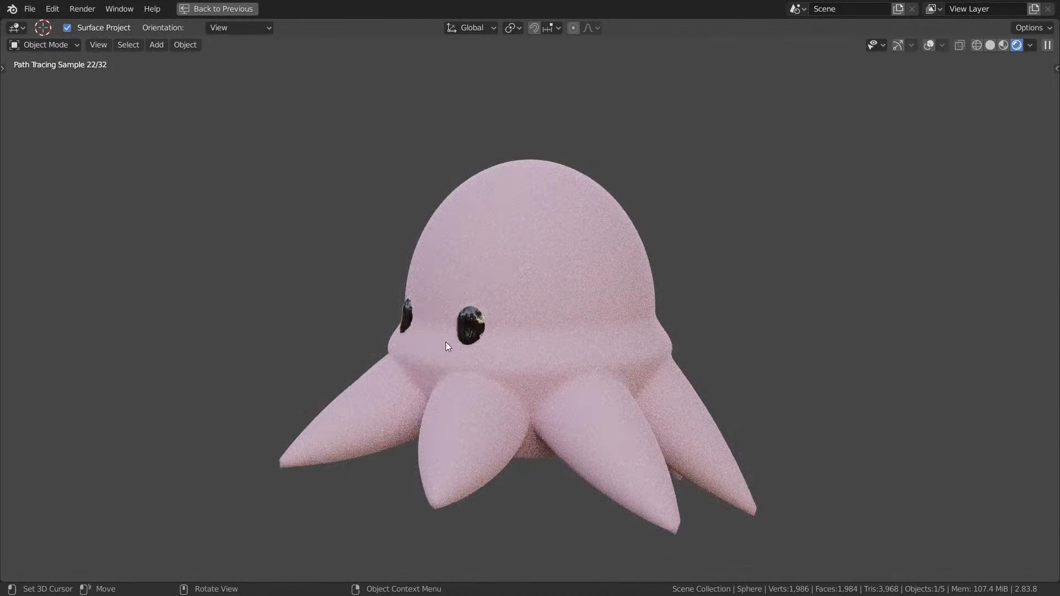
scroll(486, 353, "down", 4)
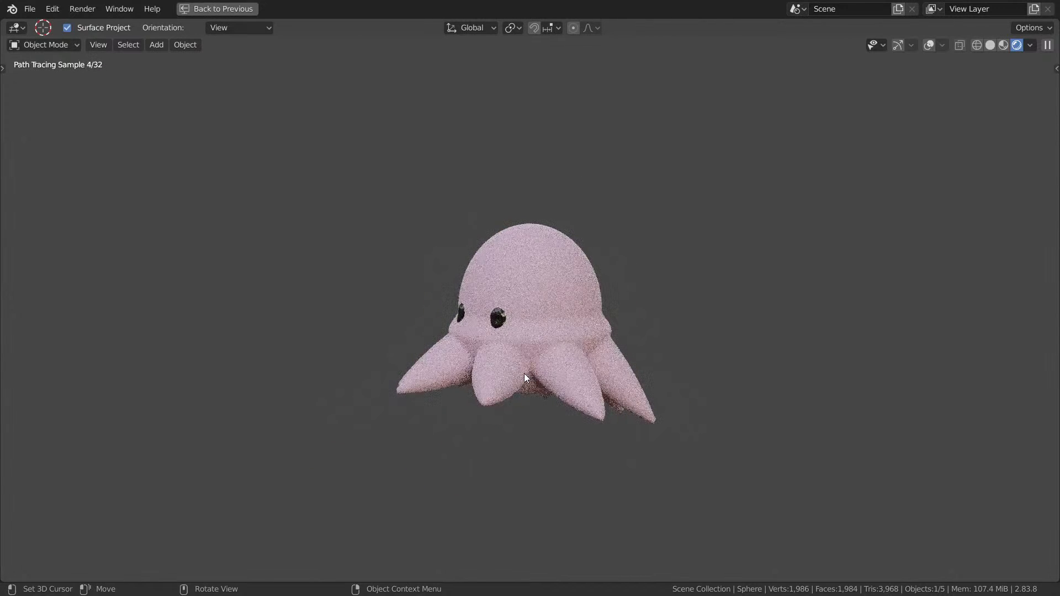
middle_click_drag(549, 374, 602, 383)
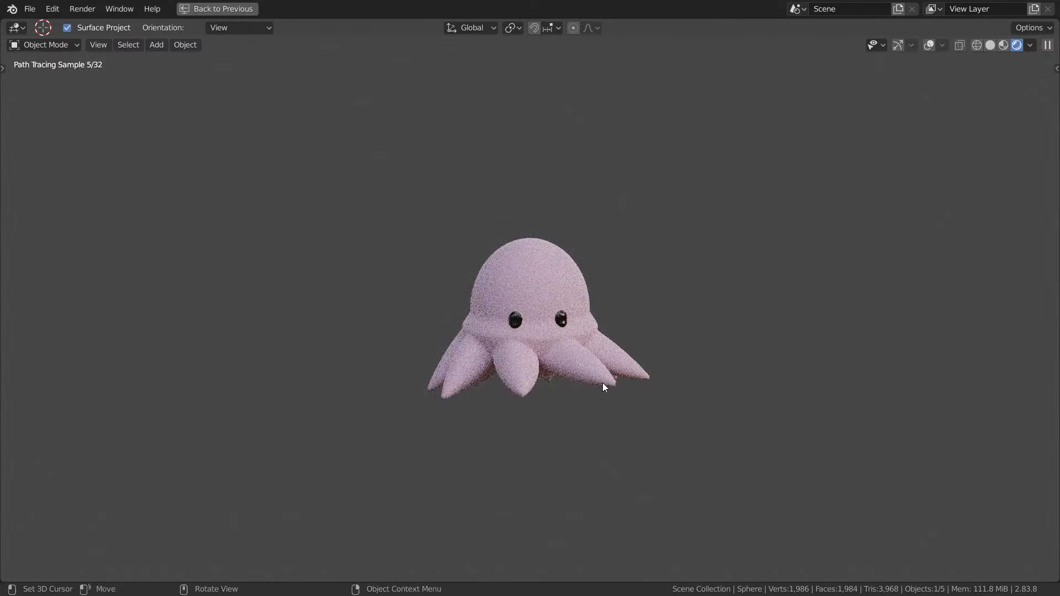
key("ctrl+s")
key("ctrl+space")
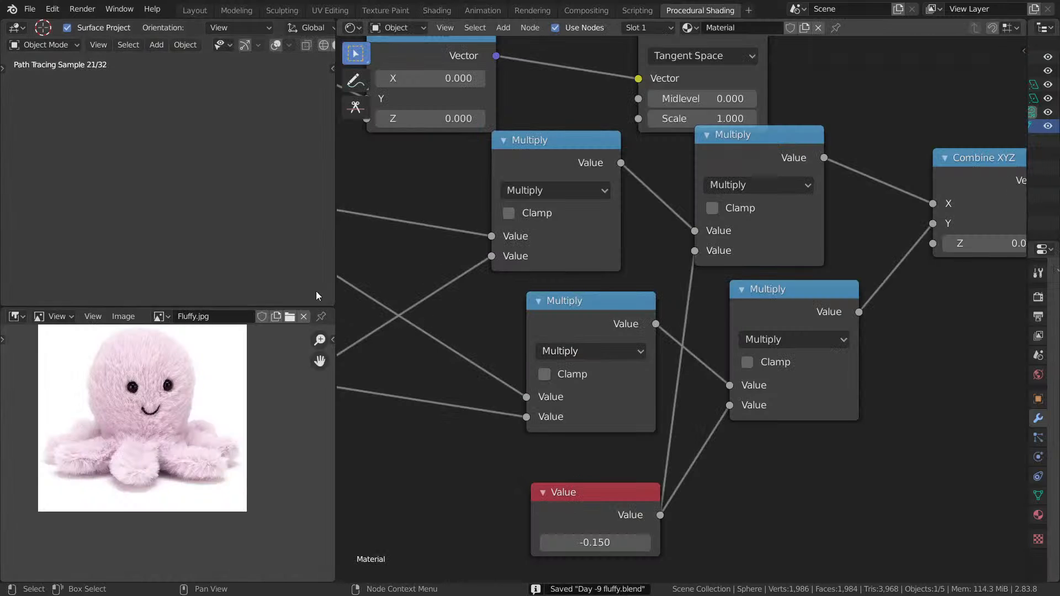
- Examine the octopus's legs up close and locate the Multiply and Scale nodes in the frame above Leg Wiggle
scroll(244, 185, "up", 4)
middle_click_drag(666, 234, 843, 221)
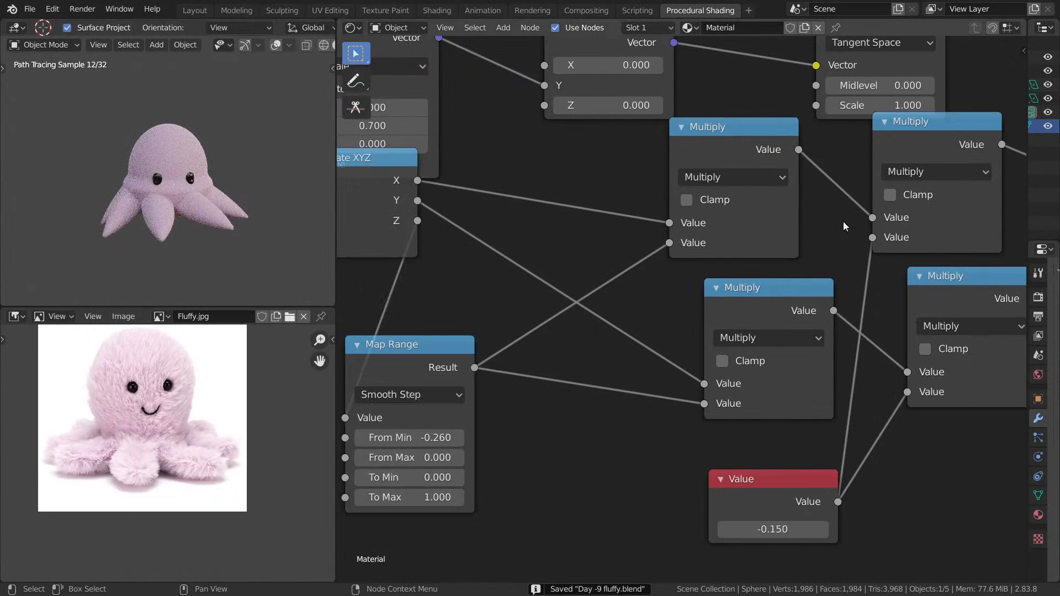
scroll(837, 230, "down", 3)
middle_click_drag(813, 253, 882, 85)
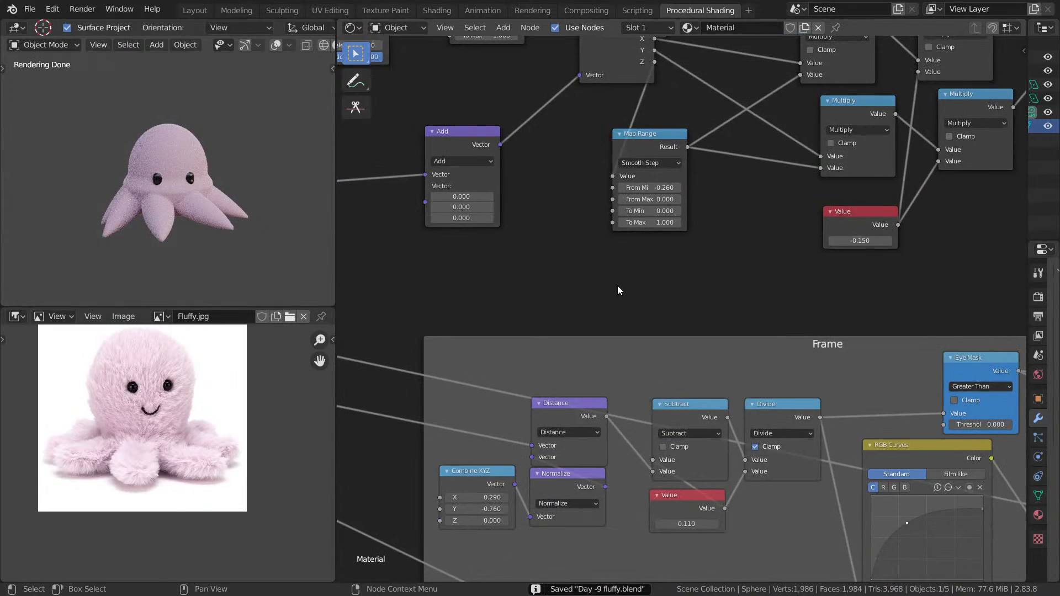
middle_click_drag(250, 253, 227, 260)
middle_click_drag(782, 256, 530, 239)
scroll(145, 251, "up", 3)
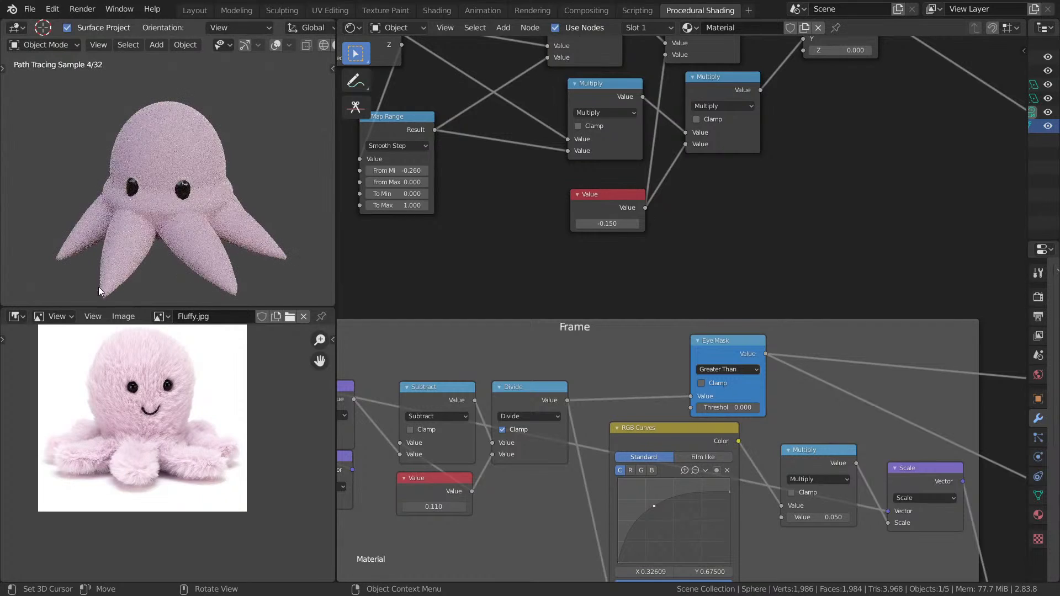
middle_click_drag(738, 225, 594, 57)
scroll(767, 240, "down", 6)
middle_click_drag(768, 240, 822, 38)
scroll(716, 241, "up", 4)
mouse_move(629, 307)
middle_mouse_down()
mouse_move(634, 287)
mouse_move(625, 291)
middle_mouse_up()
left_click(634, 362, "shift")
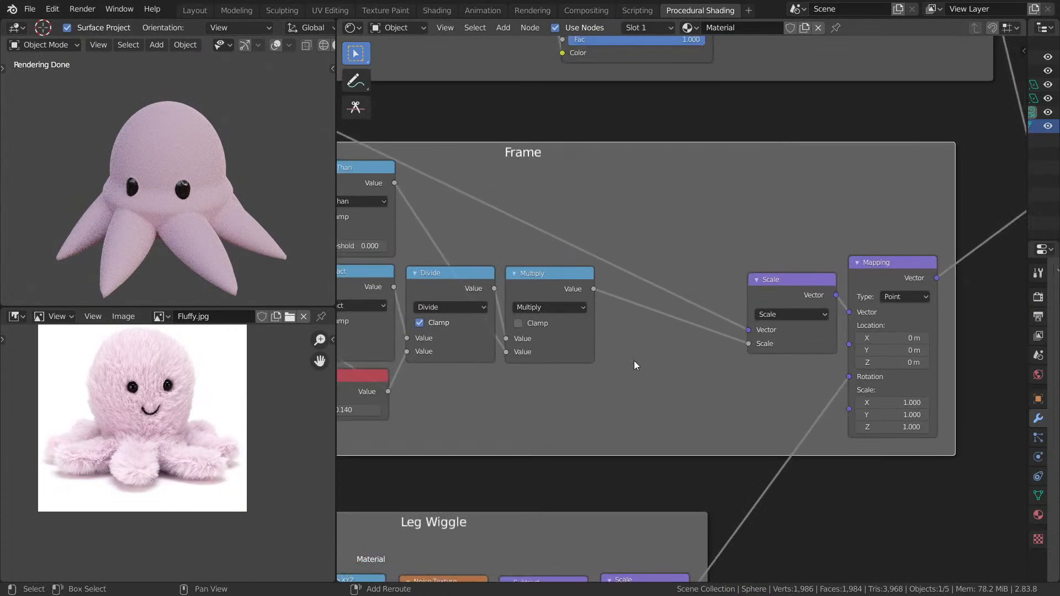
key("shift+a")
left_click(650, 322)
type("m")
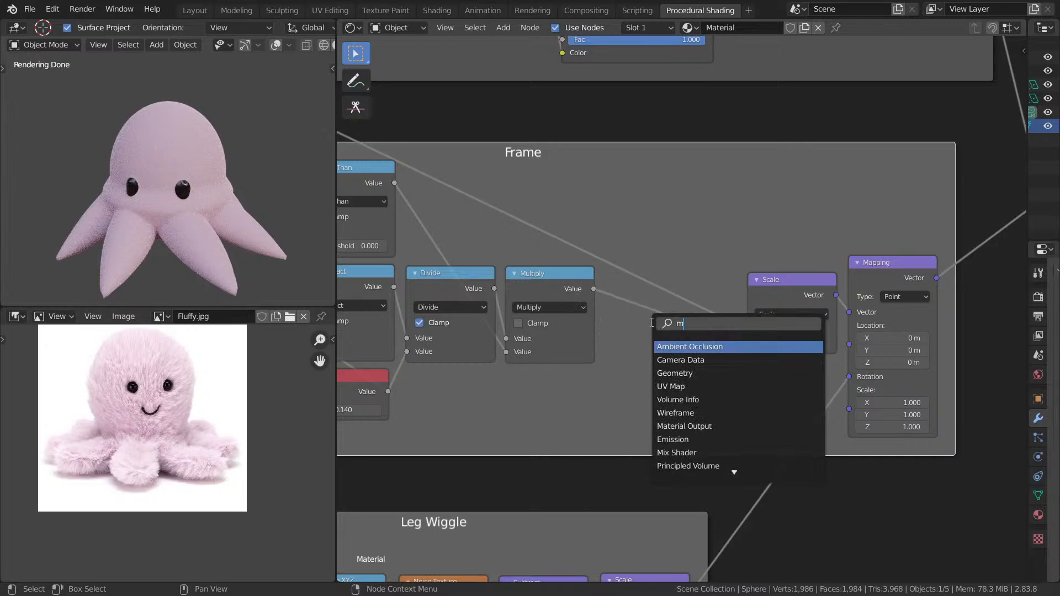
type("ath")
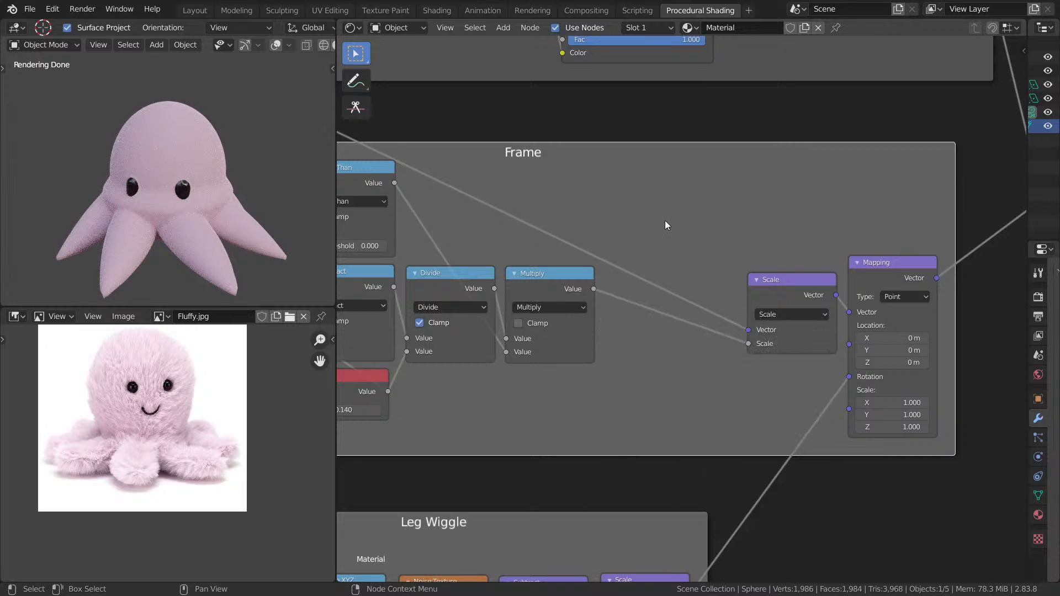
- Insert an RGB Curves node on the link between Multiply and Scale in the frame above Leg Wiggle
key("shift+a")
left_click(667, 221)
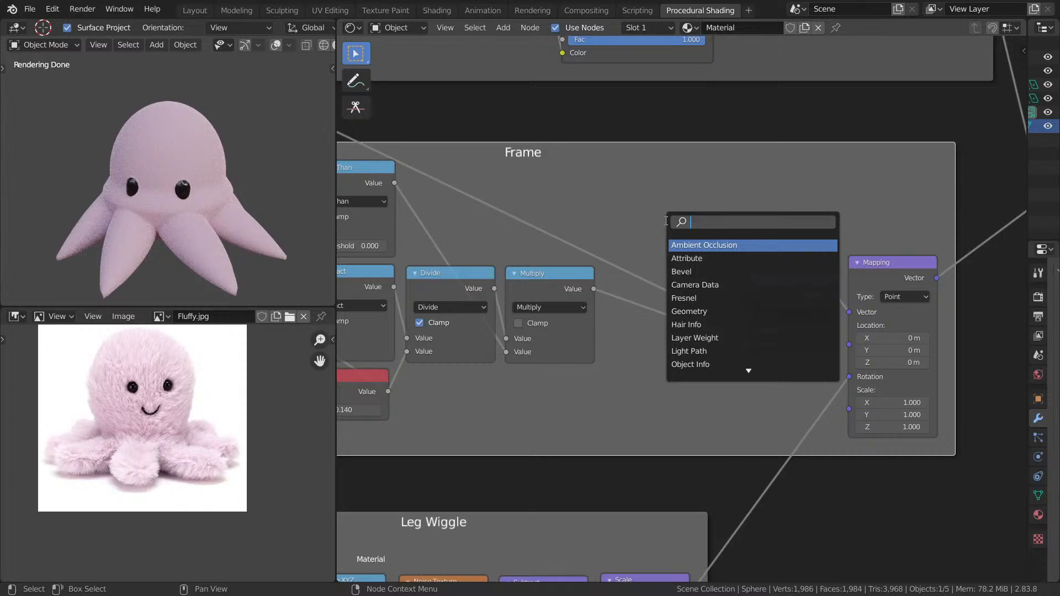
type("rgb")
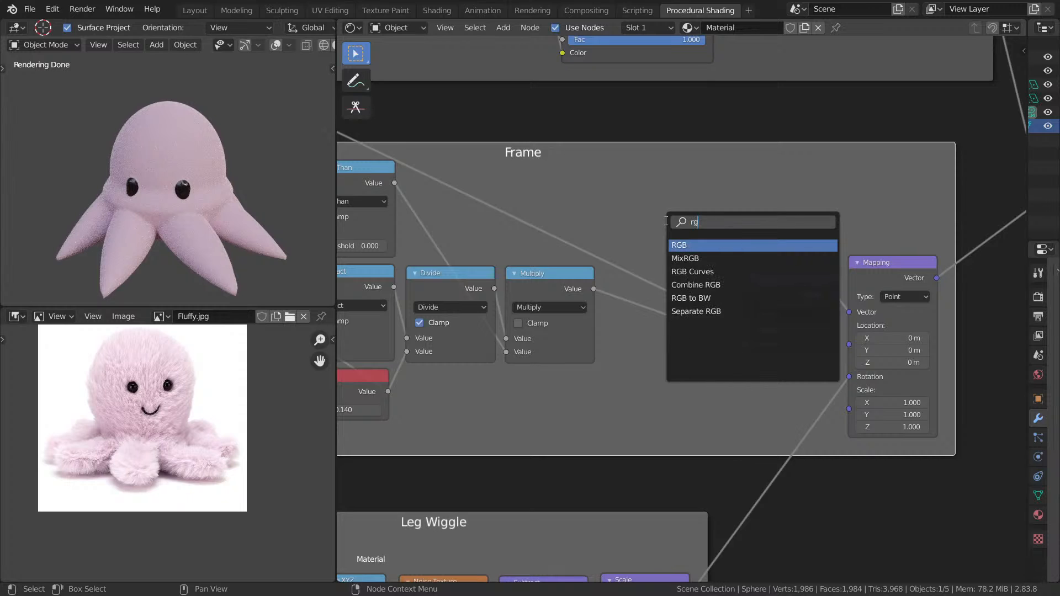
left_click(679, 272)
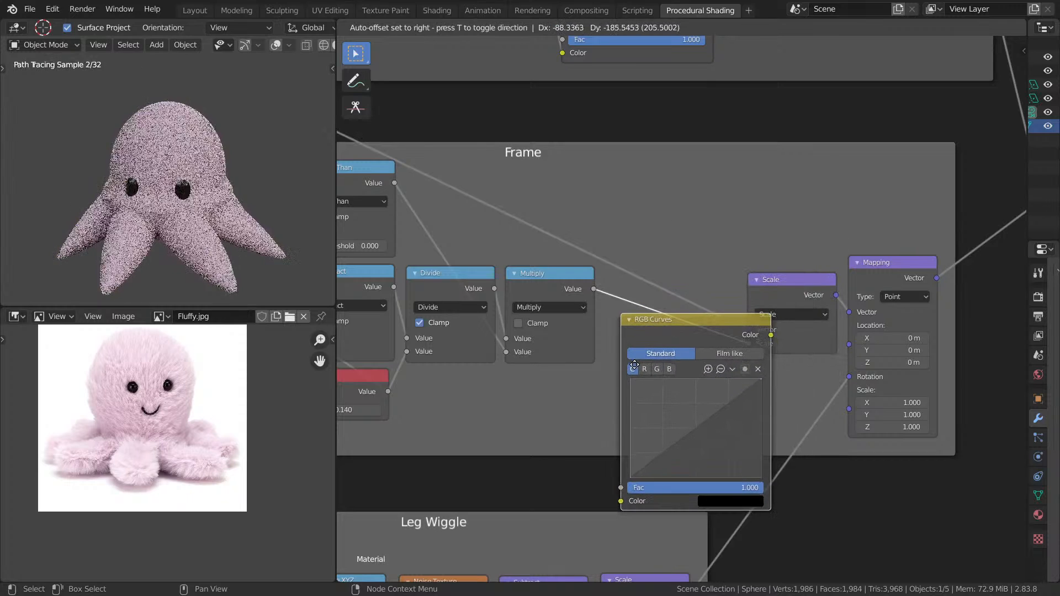
left_click(712, 336)
left_click_drag(721, 313, 721, 261)
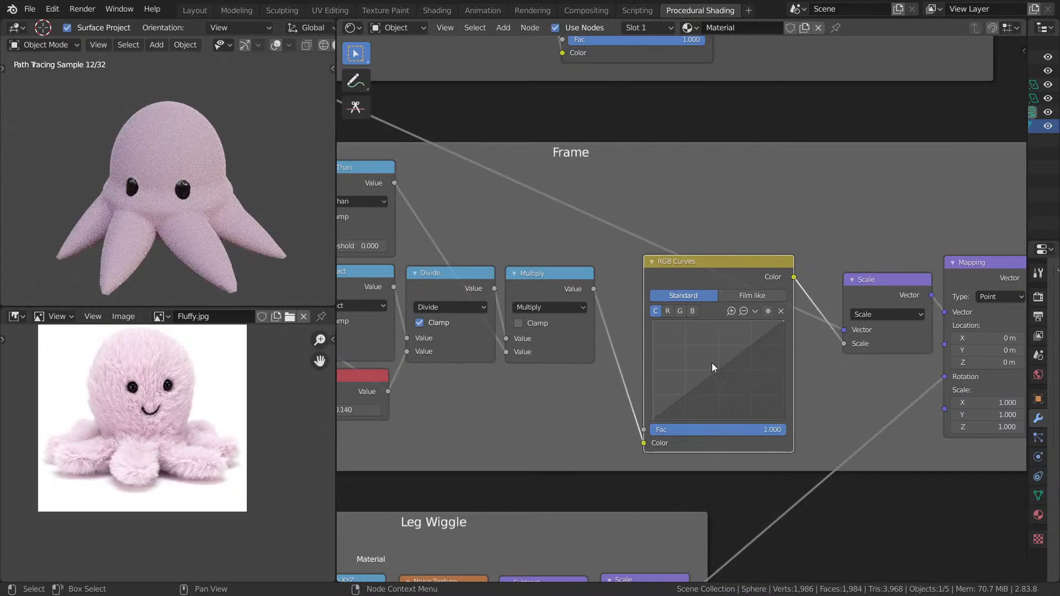
- Add a middle point to the new RGB Curves node's curve at about X 0.431, Y 0.575 to thicken the legs
left_click_drag(709, 372, 698, 348)
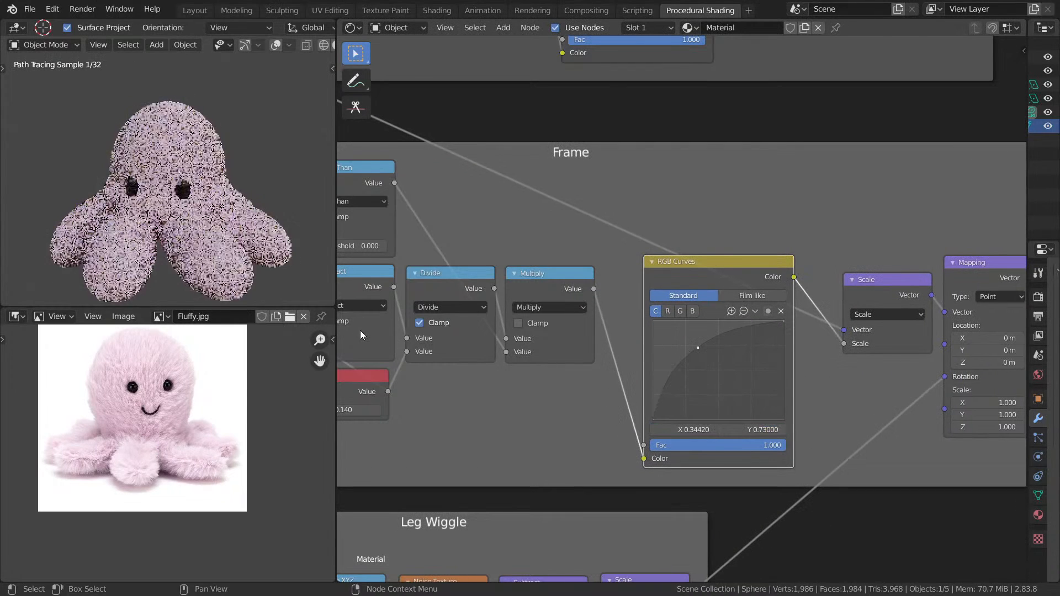
middle_click_drag(184, 246, 237, 275)
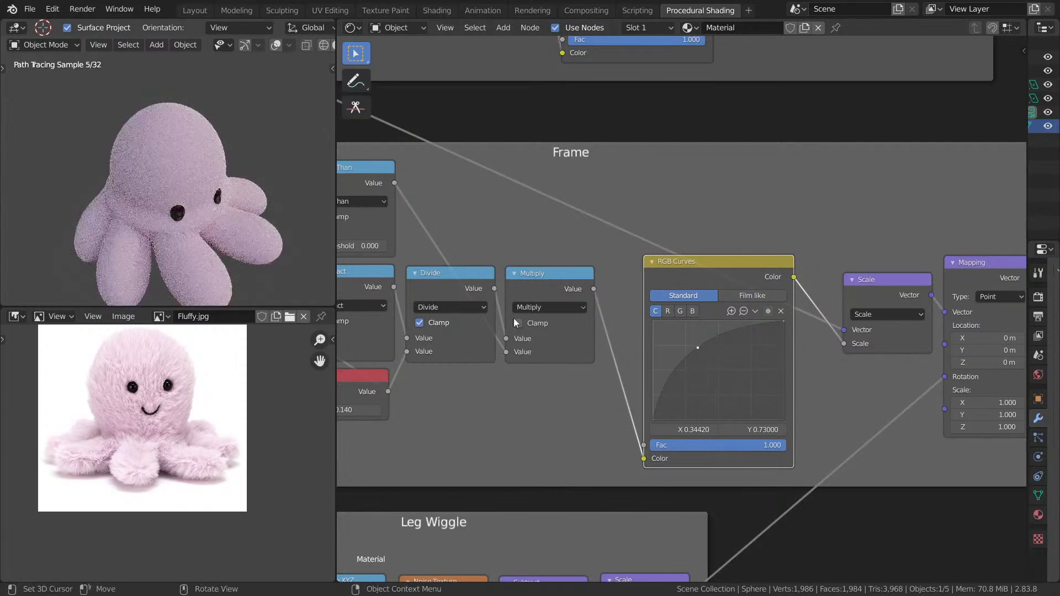
left_click_drag(698, 348, 709, 362)
middle_click_drag(243, 251, 178, 230)
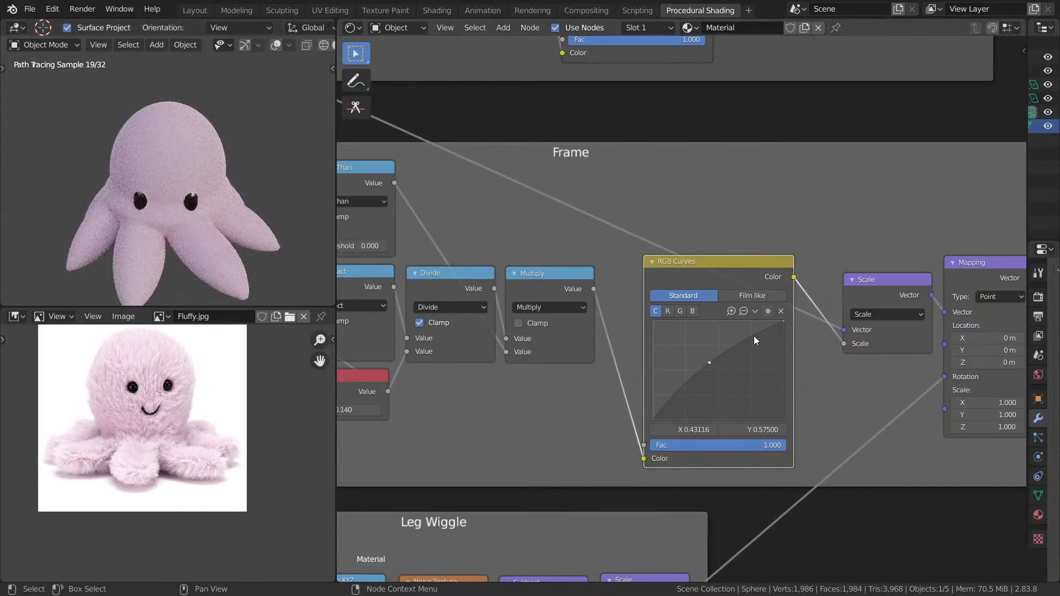
- Add an upper curve point at about X 0.754, Y 0.940, raise the middle point slightly and view the legs from a lower angle
left_click_drag(754, 336, 751, 327)
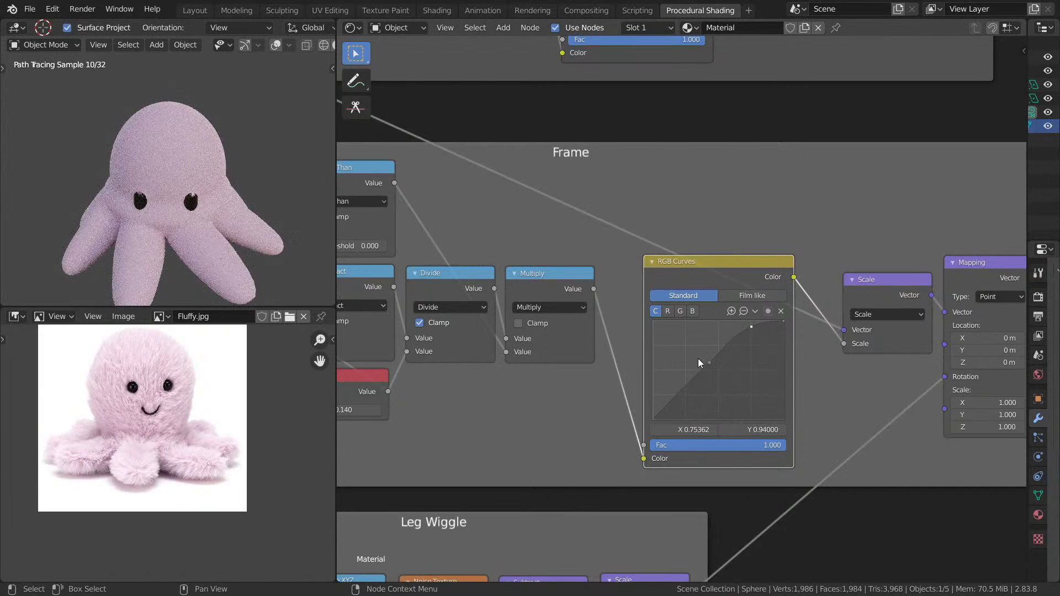
left_click_drag(708, 360, 710, 358)
mouse_move(248, 263)
middle_mouse_down()
mouse_move(236, 226)
mouse_move(182, 181)
mouse_move(210, 201)
middle_mouse_up()
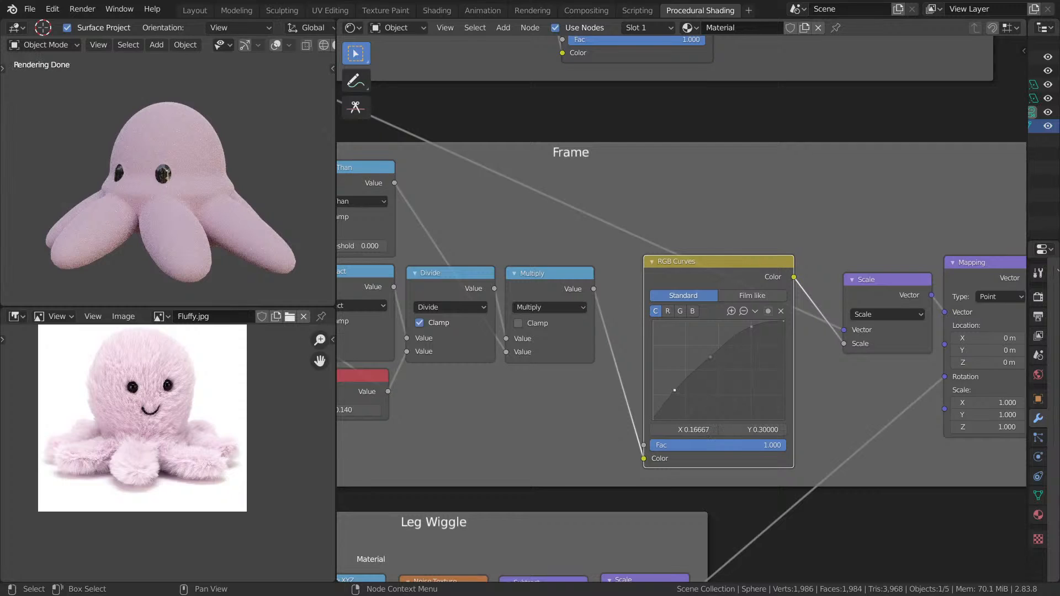
- Refine the leg curve with points at about X 0.196, Y 0.255, X 0.457, Y 0.610 and X 0.768, Y 0.915
left_click_drag(672, 391, 677, 394)
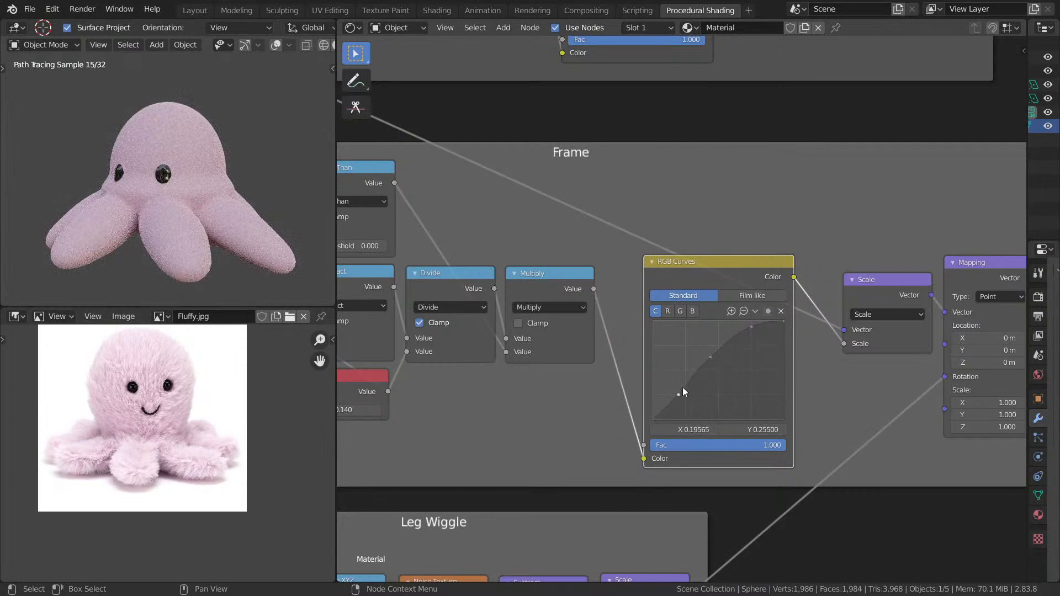
left_click_drag(751, 326, 752, 329)
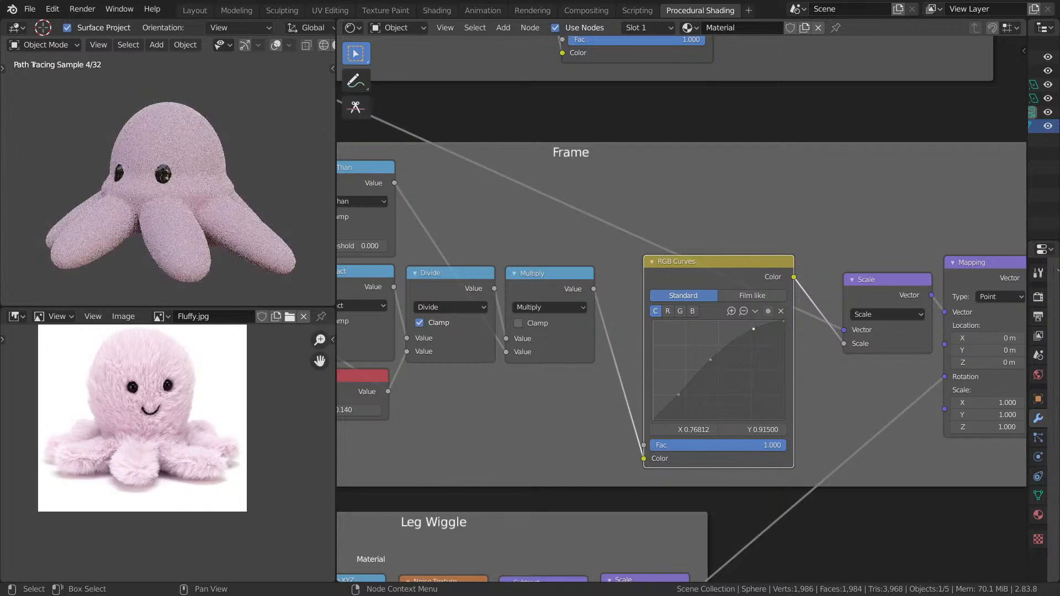
left_click_drag(711, 360, 712, 360)
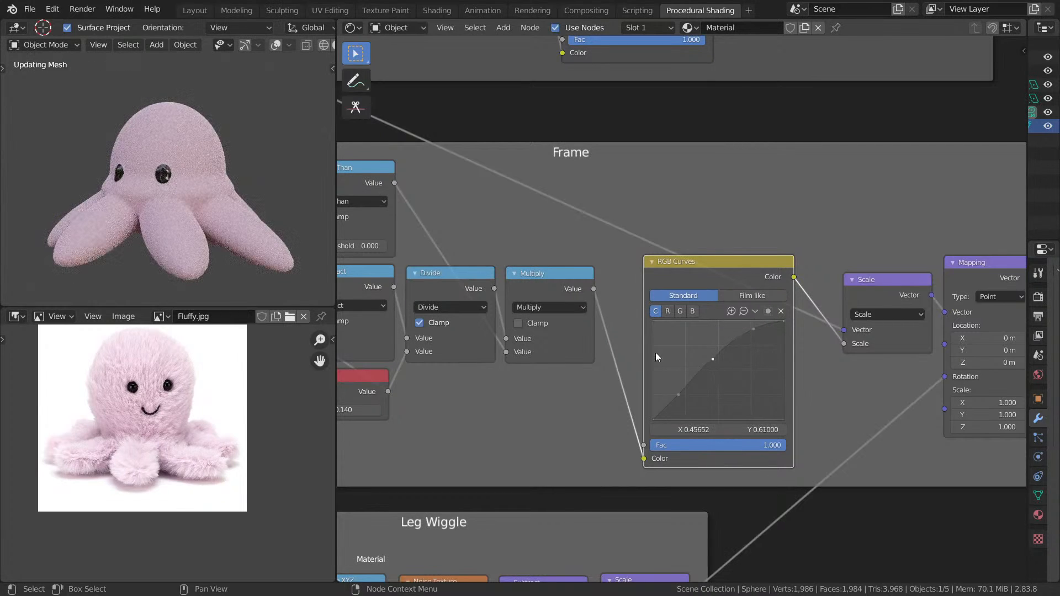
middle_click_drag(197, 184, 225, 220)
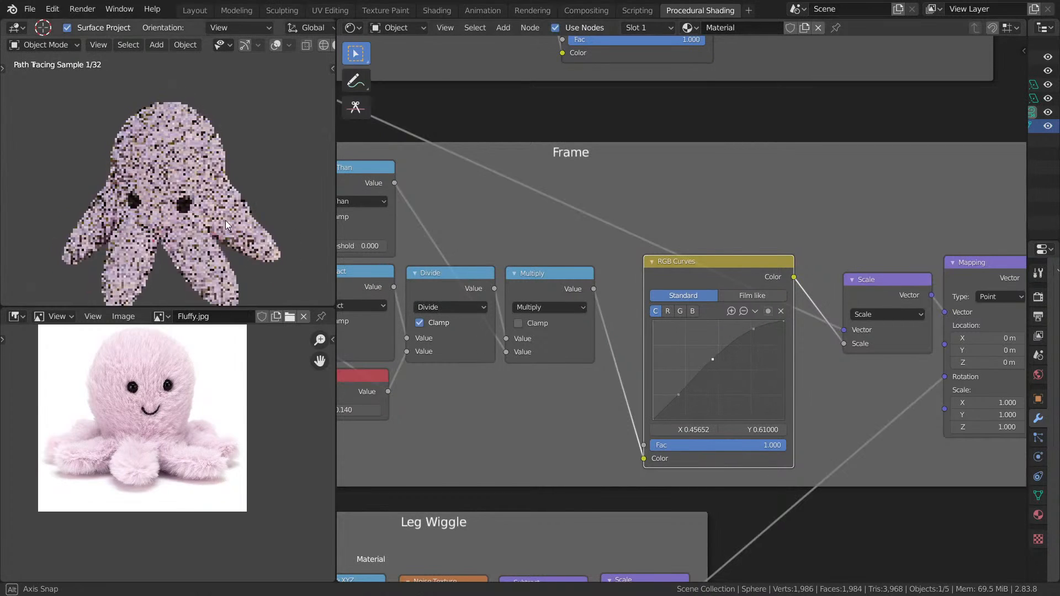
- Save the file, inspect the rounded legs from several angles in a maximized viewport, and return to the node layout
key("ctrl+s")
key("ctrl+alt+space")
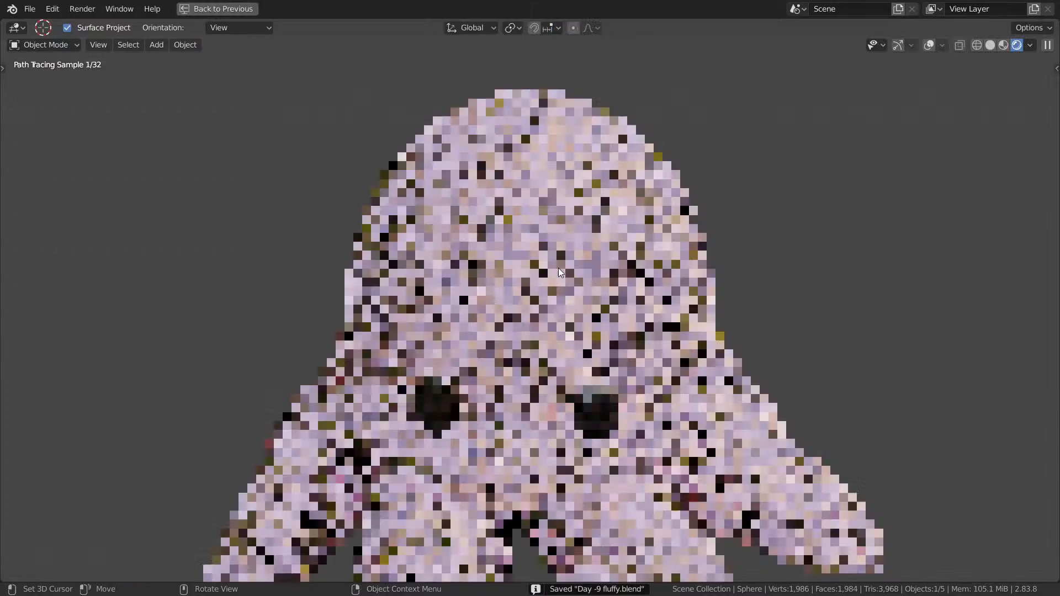
scroll(603, 288, "down", 3)
middle_click_drag(604, 287, 600, 286)
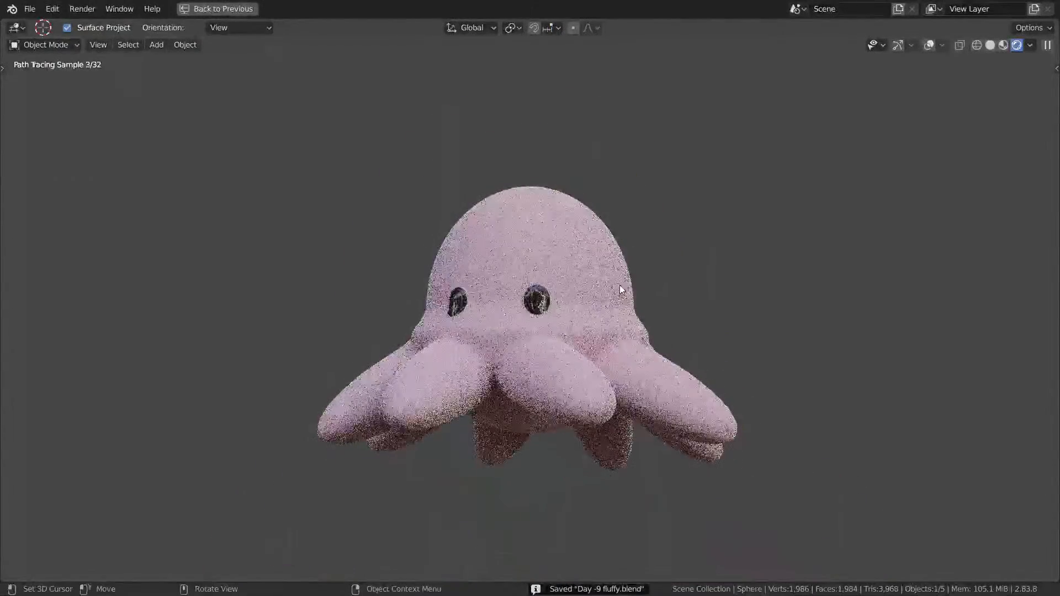
mouse_move(651, 313)
middle_mouse_down()
mouse_move(661, 312)
mouse_move(648, 312)
middle_mouse_up()
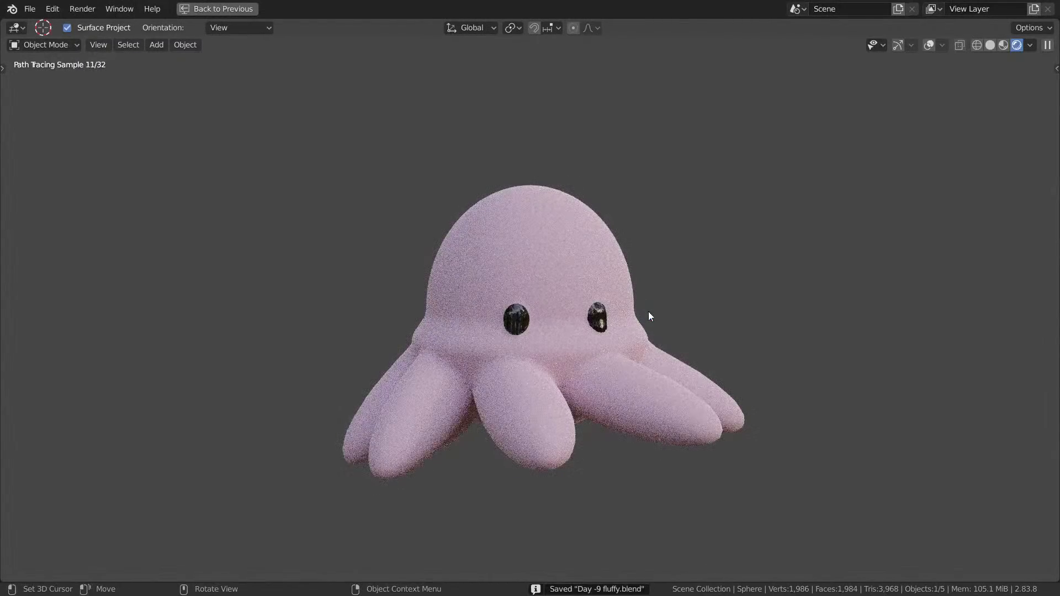
key("ctrl+alt+space")
scroll(676, 293, "down", 9)
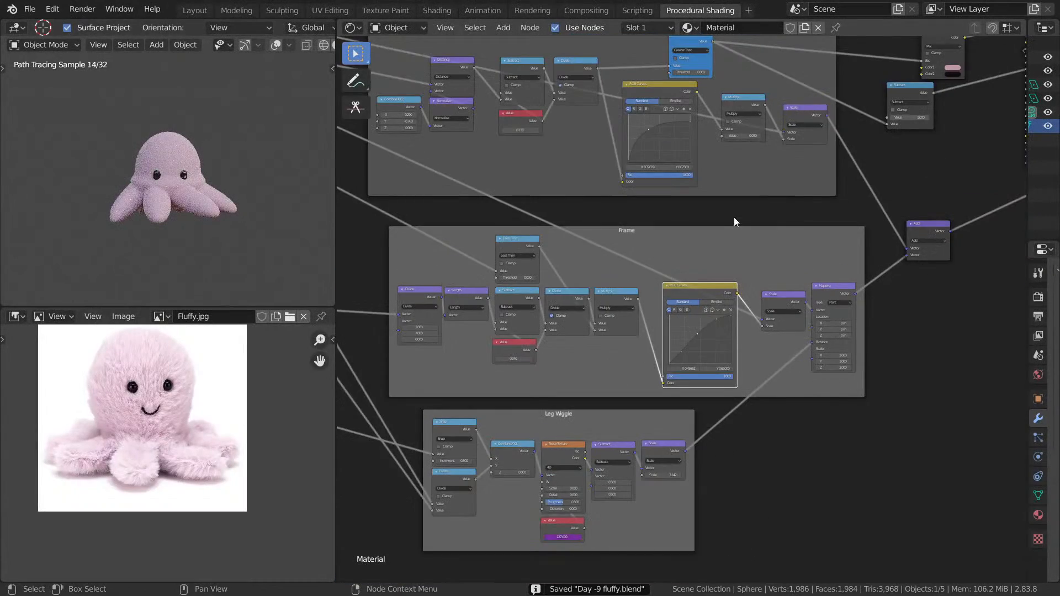
middle_click_drag(696, 201, 791, 246)
scroll(171, 178, "up", 4)
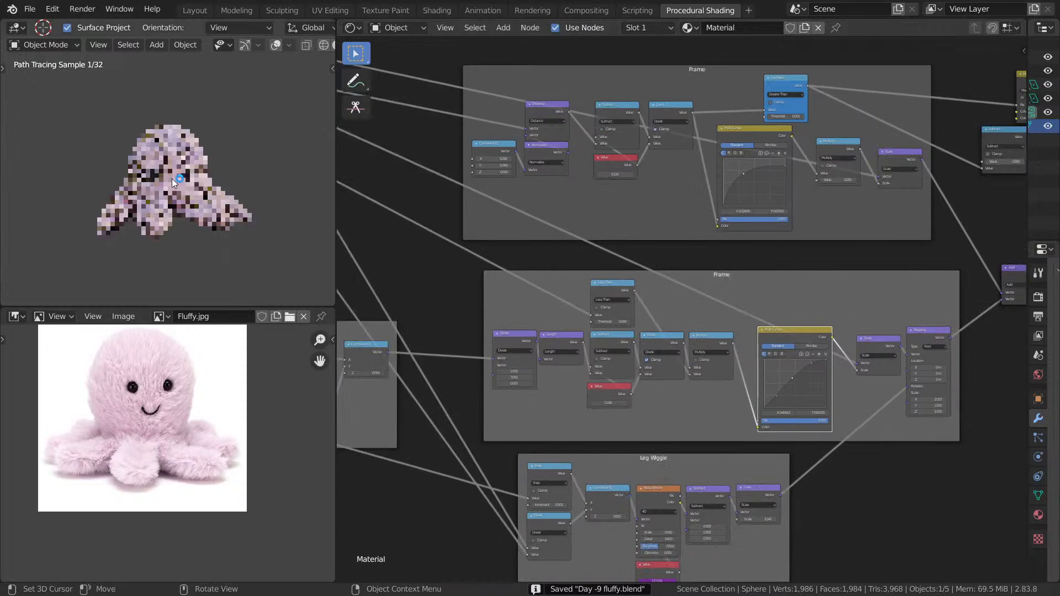
- Raise the eyes by setting Z to 0.320 in the eye frame's Combine XYZ node, and view the face from higher up
middle_click_drag(543, 373, 686, 212)
mouse_move(589, 270)
middle_mouse_down()
mouse_move(653, 265)
mouse_move(521, 324)
middle_mouse_up()
scroll(521, 325, "up", 1)
scroll(656, 295, "up", 8)
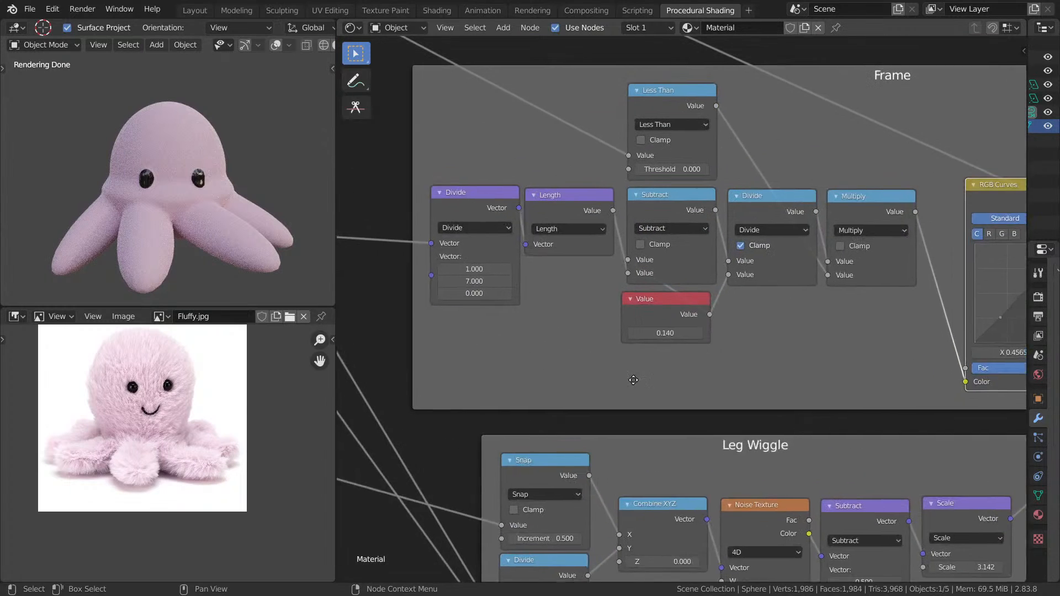
middle_click_drag(633, 379, 716, 416)
middle_click_drag(617, 338, 638, 483)
middle_click_drag(599, 269, 624, 462)
scroll(624, 462, "down", 2)
scroll(654, 376, "up", 6)
middle_click_drag(654, 376, 752, 525)
scroll(752, 526, "down", 1)
left_click_drag(641, 367, 819, 367, "shift")
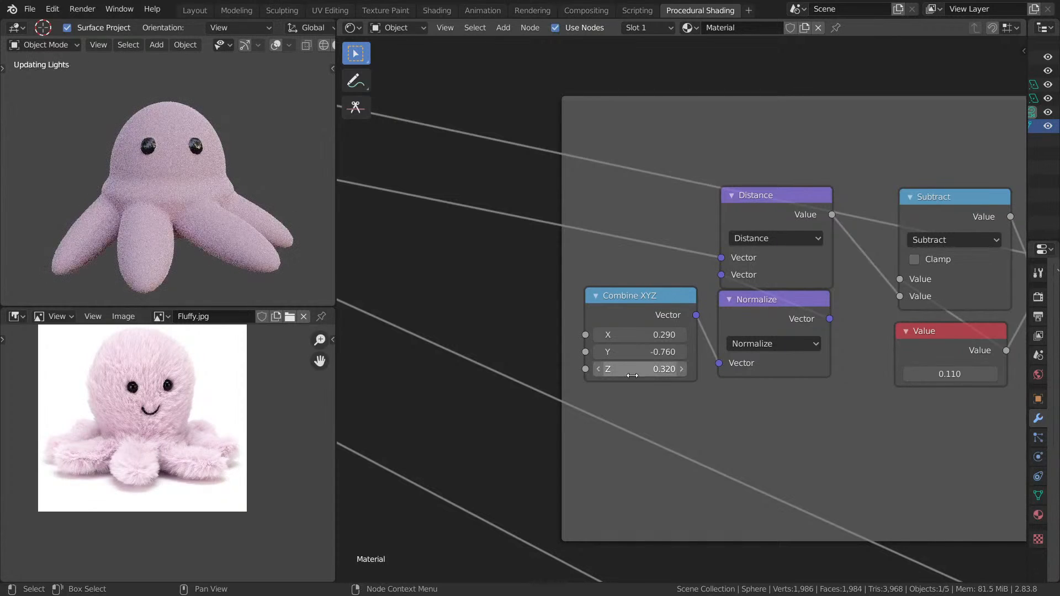
middle_click_drag(131, 108, 201, 173)
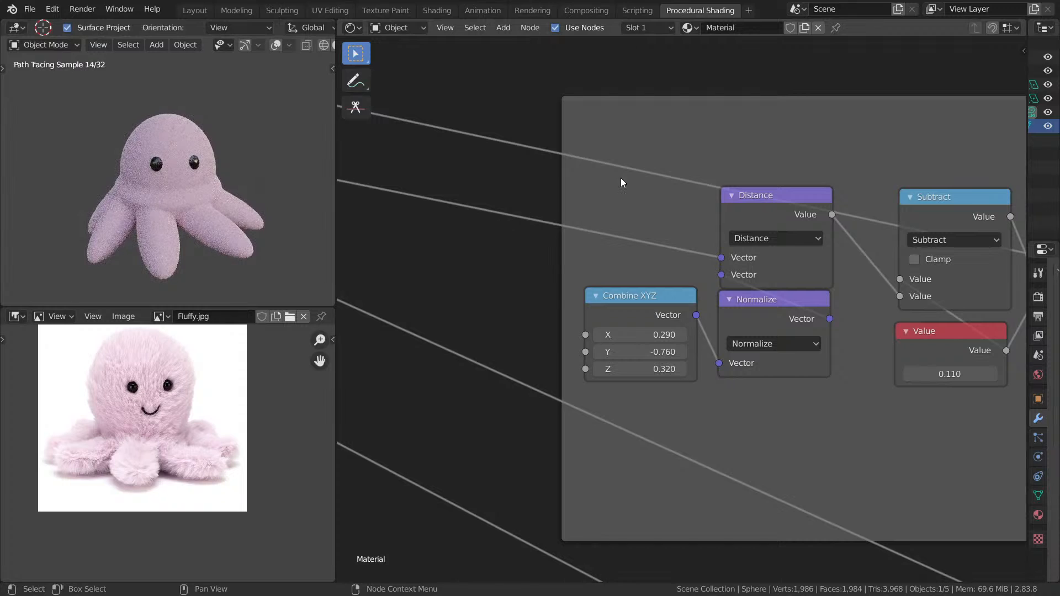
- Examine the plush's smile up close in the reference image and survey the material's node network
scroll(662, 193, "down", 6)
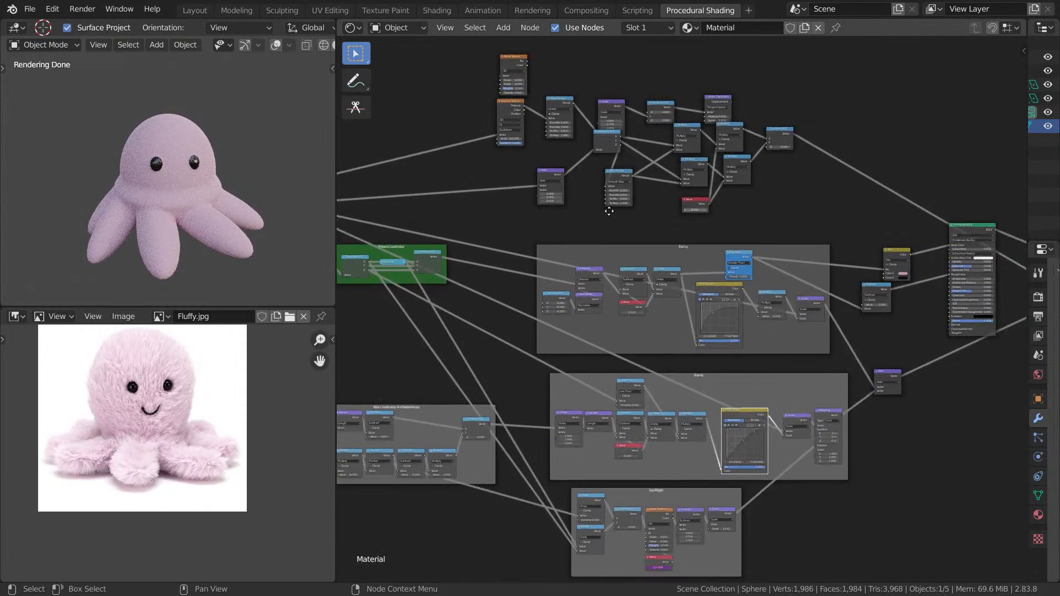
middle_click_drag(608, 211, 532, 215)
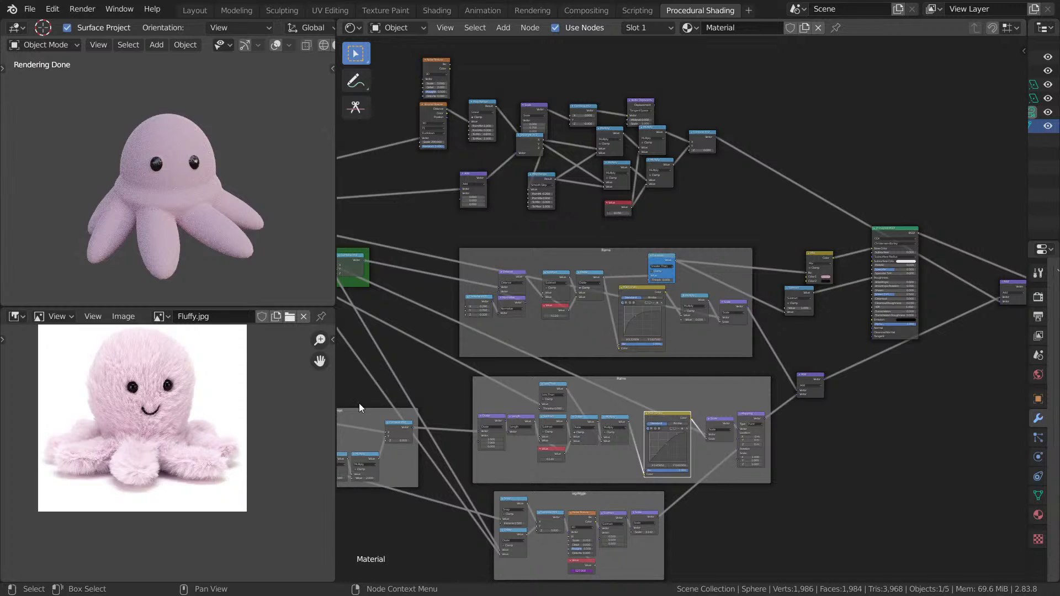
scroll(174, 413, "up", 6)
middle_click_drag(309, 426, 321, 462)
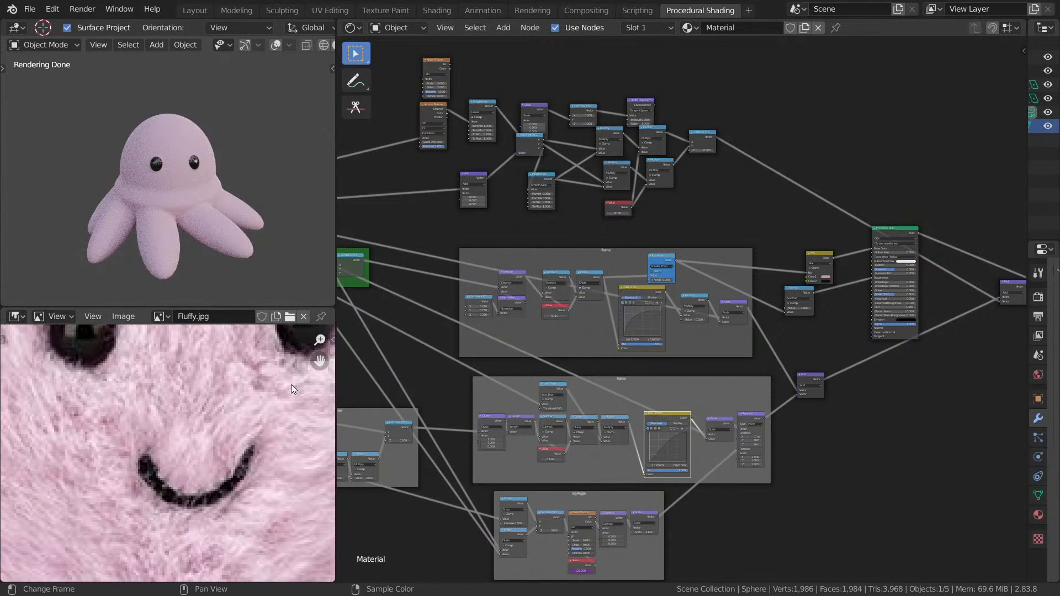
scroll(252, 424, "up", 1)
middle_click_drag(252, 424, 212, 370)
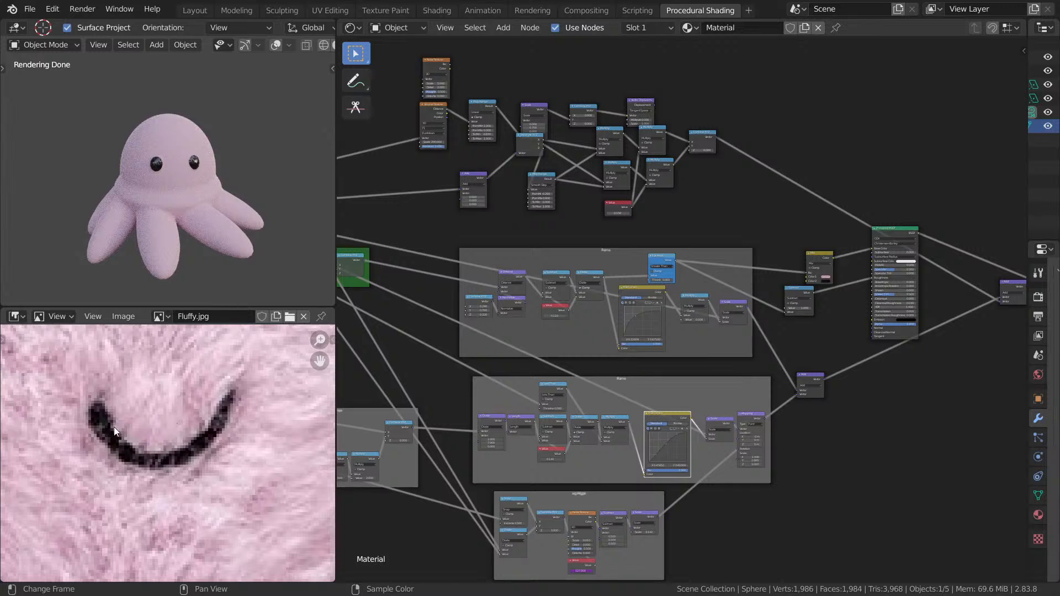
middle_click_drag(553, 234, 671, 388)
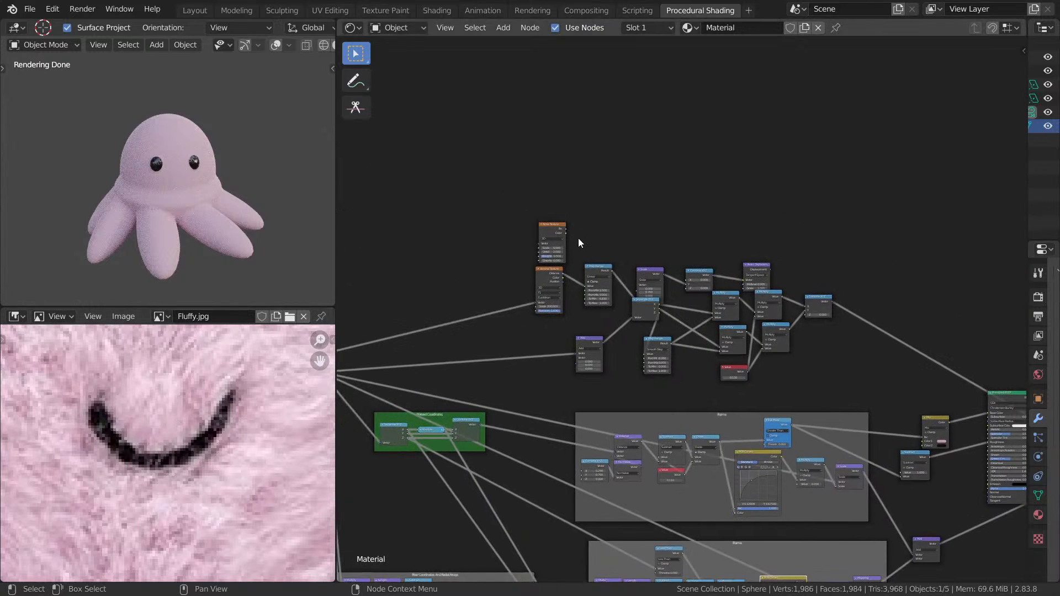
middle_click_drag(752, 177, 721, 71)
middle_click_drag(723, 388, 704, 256)
middle_click_drag(692, 351, 717, 206)
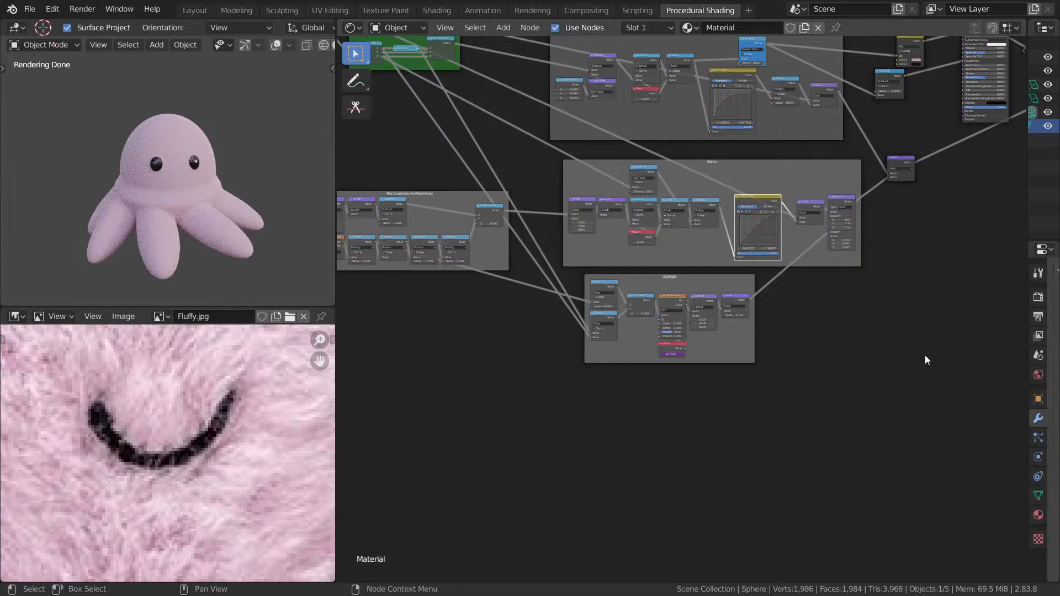
- Rearrange the Add and Separate XYZ nodes of the head-shaping chain to sit side by side, and save the file
middle_click_drag(623, 300, 633, 299)
middle_click_drag(592, 315, 617, 250)
scroll(721, 229, "up", 6)
scroll(616, 249, "up", 4)
left_click_drag(586, 208, 531, 250)
left_click_drag(466, 285, 432, 265)
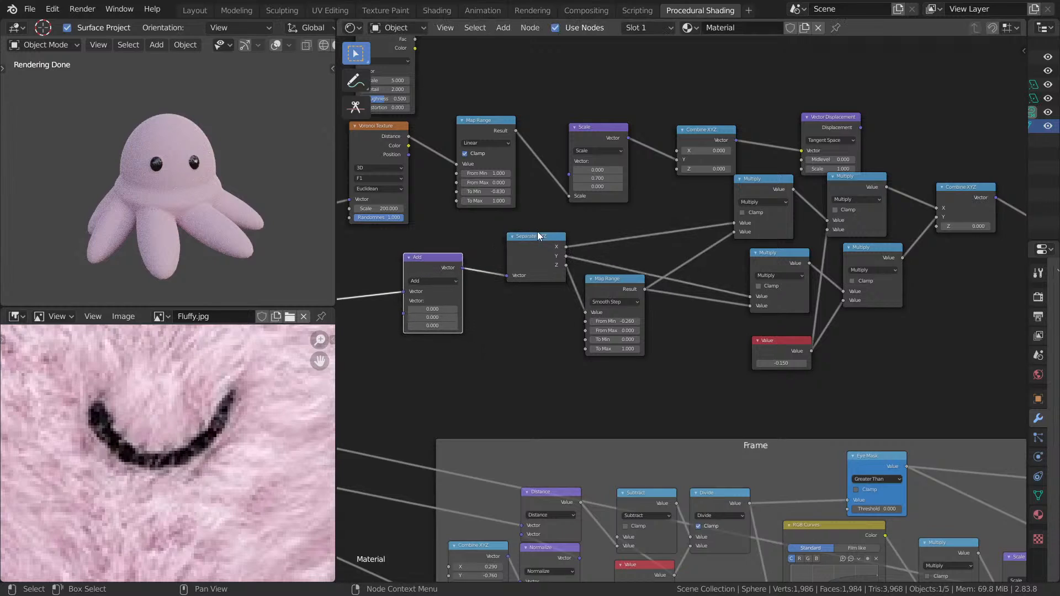
left_click_drag(530, 248, 499, 271)
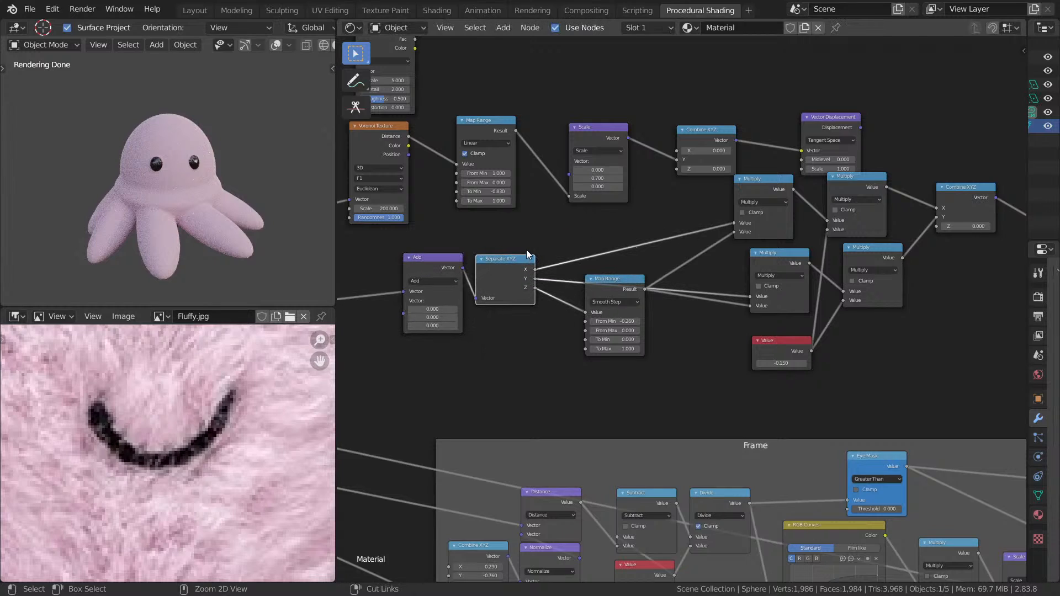
key("ctrl+s")
left_click(563, 244)
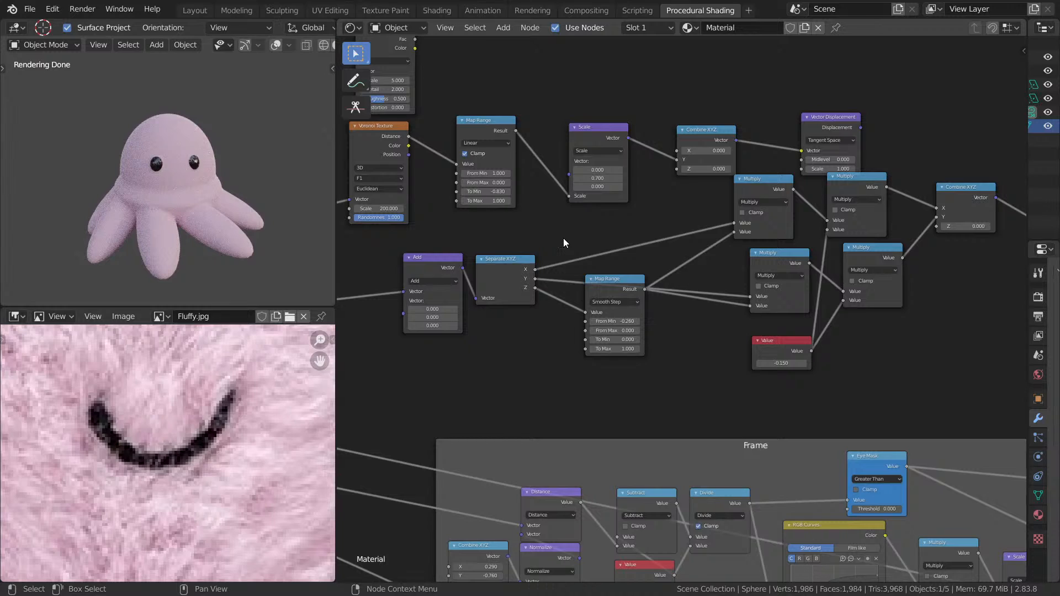
- Set To Max to 0.900 on the Smooth Step Map Range node and save the file
middle_click_drag(900, 303, 854, 283)
middle_click_drag(750, 305, 800, 285)
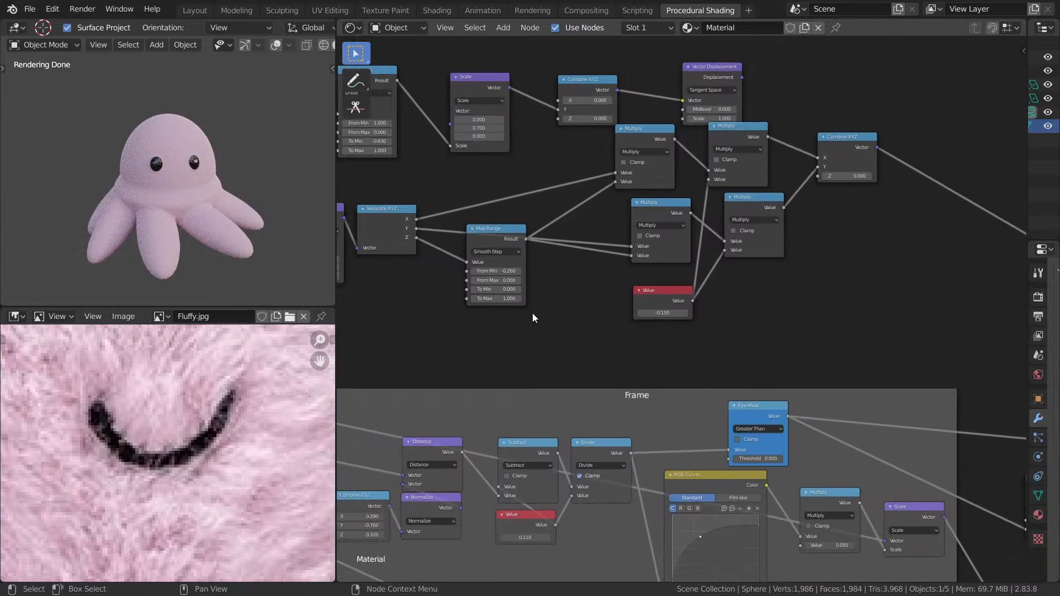
middle_click_drag(554, 312, 644, 311)
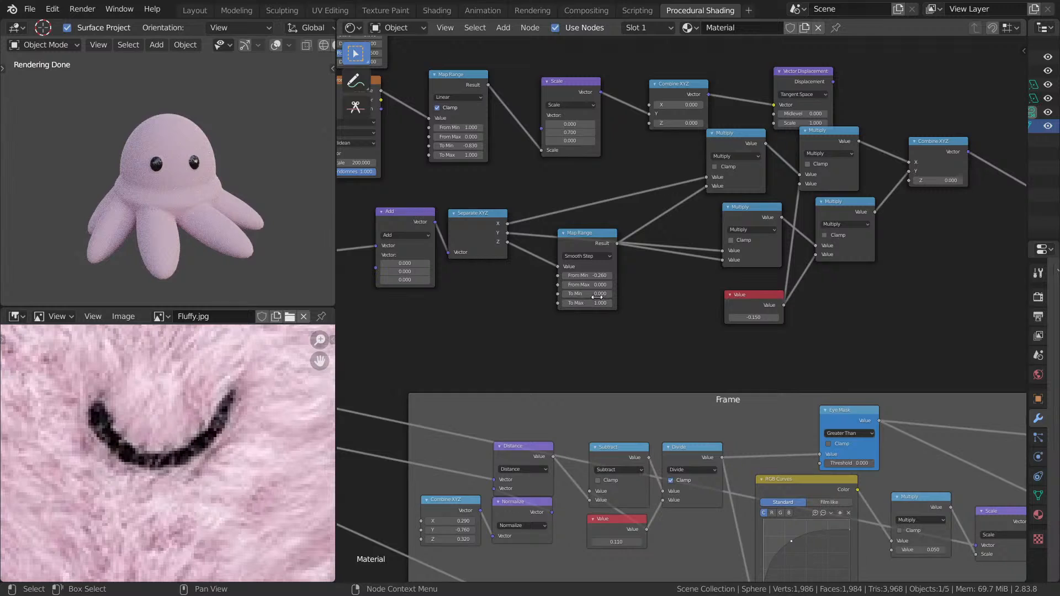
mouse_move(597, 303)
left_mouse_down()
mouse_move(530, 303)
mouse_move(580, 302)
left_mouse_up()
key("ctrl+s")
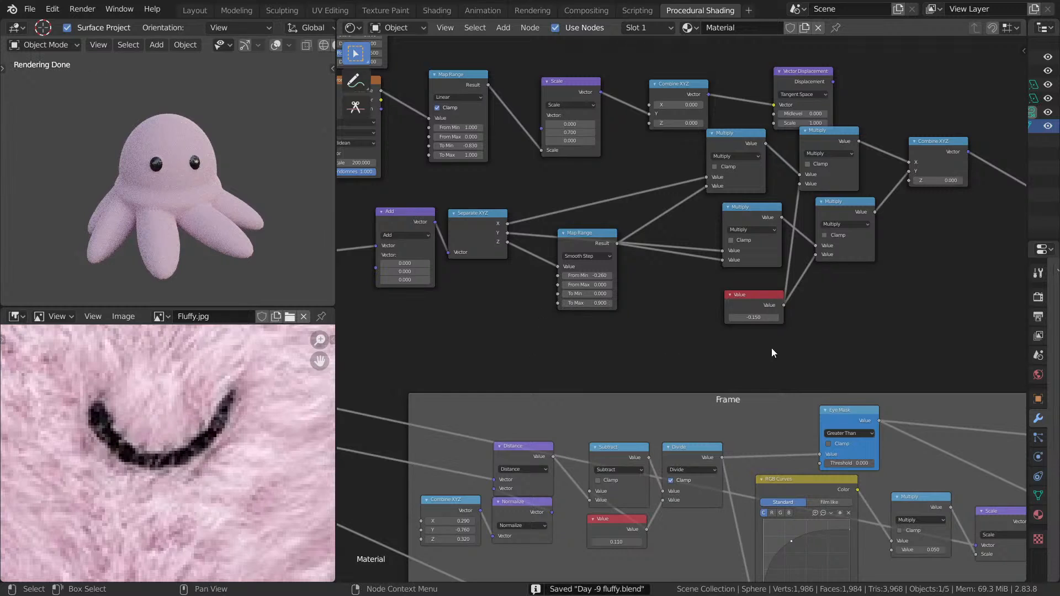
- Align the four Multiply nodes of the head-shaping chain in two tidy columns above the Value node
middle_click_drag(825, 346, 741, 383)
scroll(715, 336, "up", 8)
left_click_drag(671, 351, 673, 316)
scroll(718, 295, "up", 1)
middle_click_drag(718, 295, 634, 389)
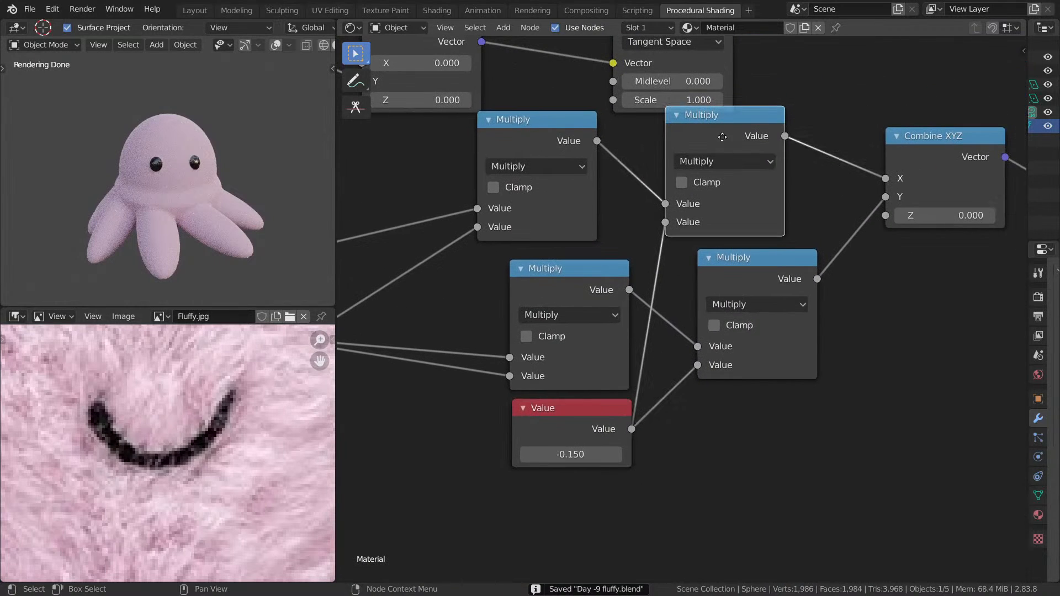
left_click_drag(720, 137, 770, 145)
left_click_drag(552, 141, 587, 137)
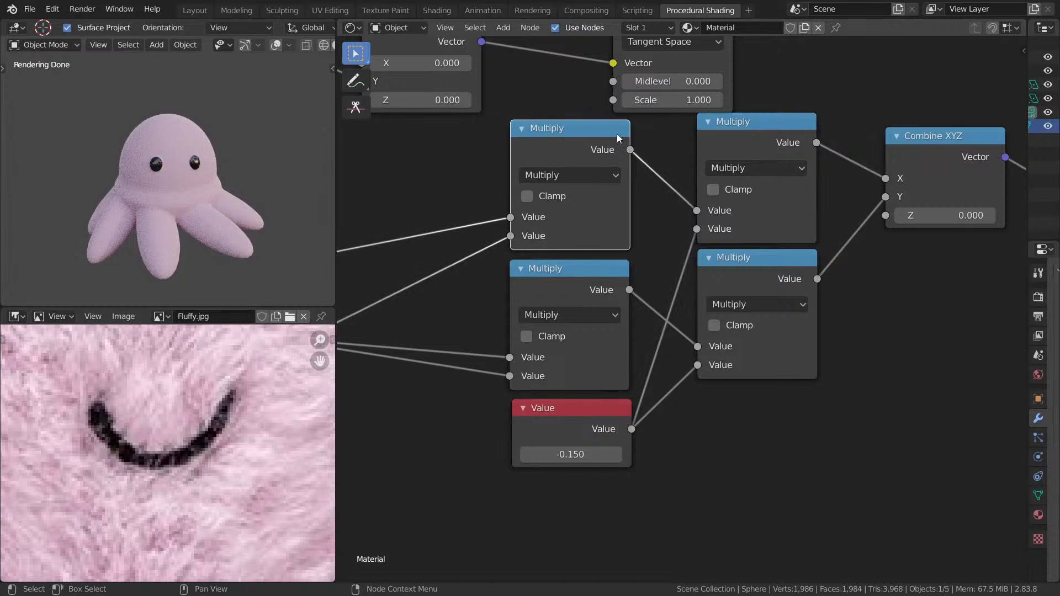
- Move the Map Range, Separate XYZ and Add nodes closer to the Multiply nodes, with Map Range below Separate XYZ
middle_click_drag(513, 197, 829, 187)
left_click_drag(546, 330, 626, 382)
middle_click_drag(378, 316, 503, 297)
left_click_drag(499, 296, 668, 293)
middle_click_drag(495, 306, 661, 280)
left_click_drag(478, 243, 662, 248)
left_click(726, 194)
middle_click_drag(765, 185, 619, 176)
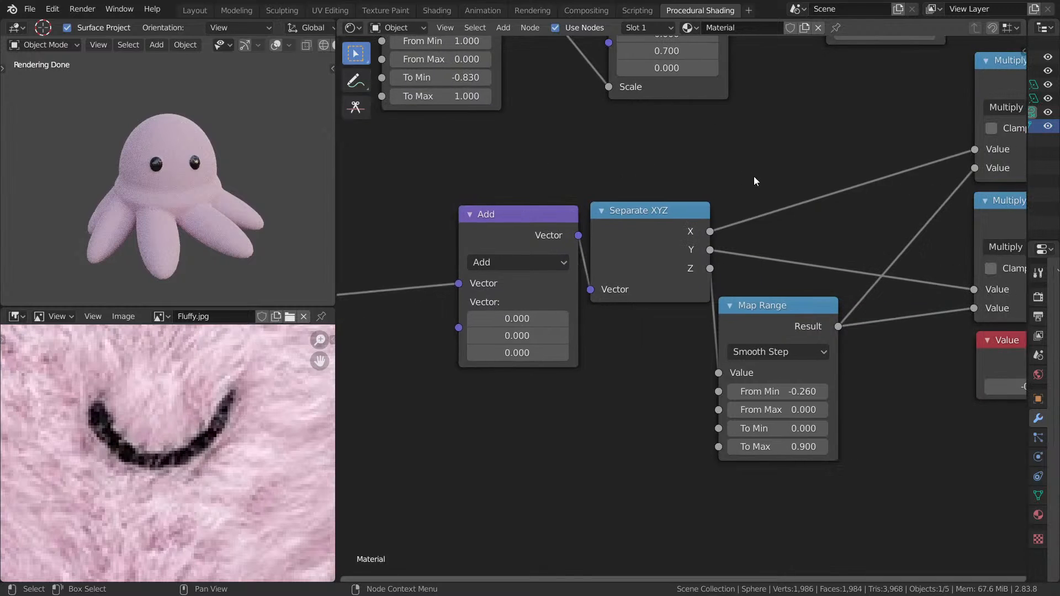
- Preview the displacement nodes' output on the octopus, return to the Principled BSDF shading and save the file
scroll(755, 181, "down", 14)
middle_click_drag(810, 195, 652, 171)
scroll(653, 171, "up", 4)
left_click_drag(646, 133, 651, 122)
left_click(649, 126, "ctrl+shift")
scroll(682, 188, "up", 1)
middle_click_drag(664, 166, 339, 39)
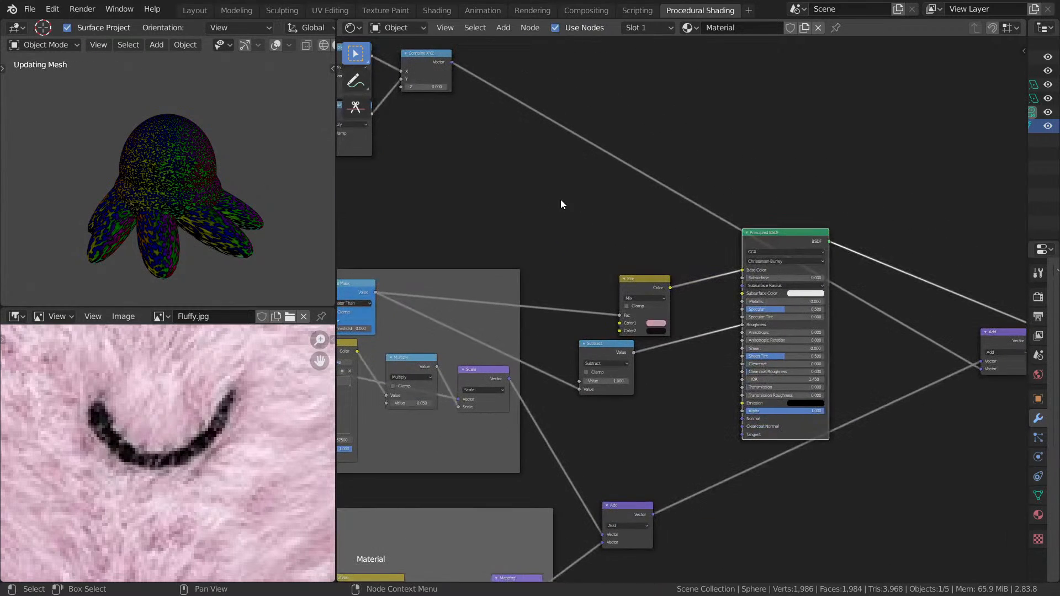
key("ctrl+s")
- Preview the Scale node's output from the Generated to Object frame on the octopus
middle_click_drag(390, 285, 664, 168)
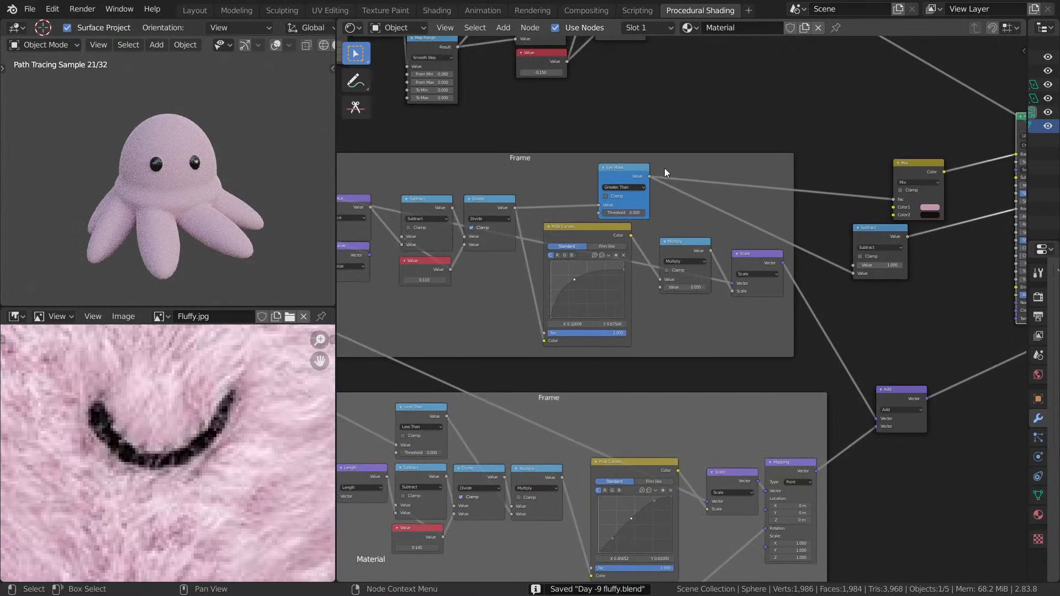
middle_click_drag(646, 291, 710, 241)
scroll(640, 204, "down", 9)
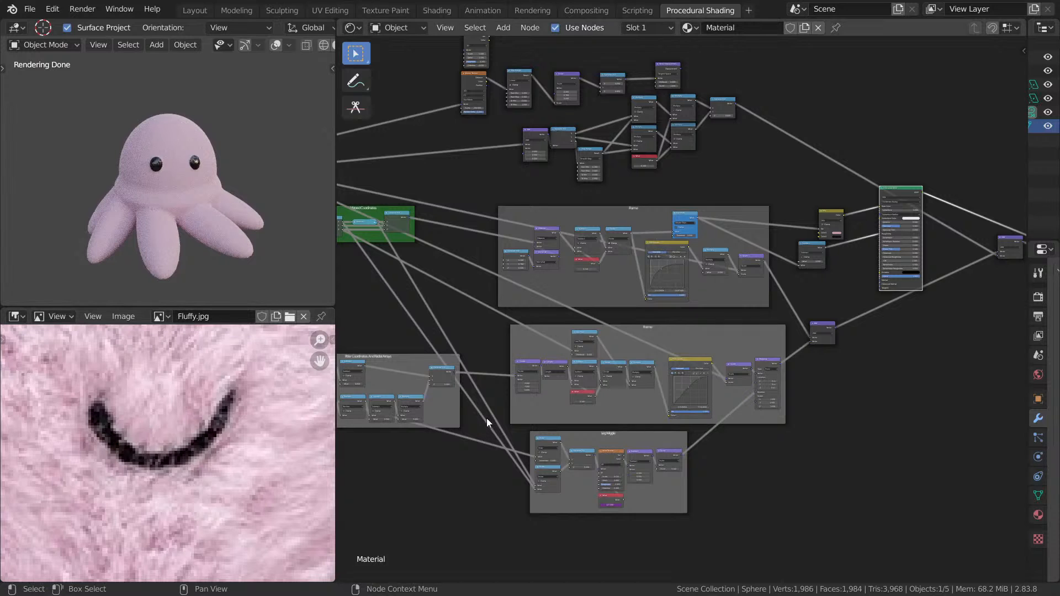
middle_click_drag(456, 426, 714, 402)
middle_click_drag(721, 279, 523, 398)
scroll(546, 324, "up", 5)
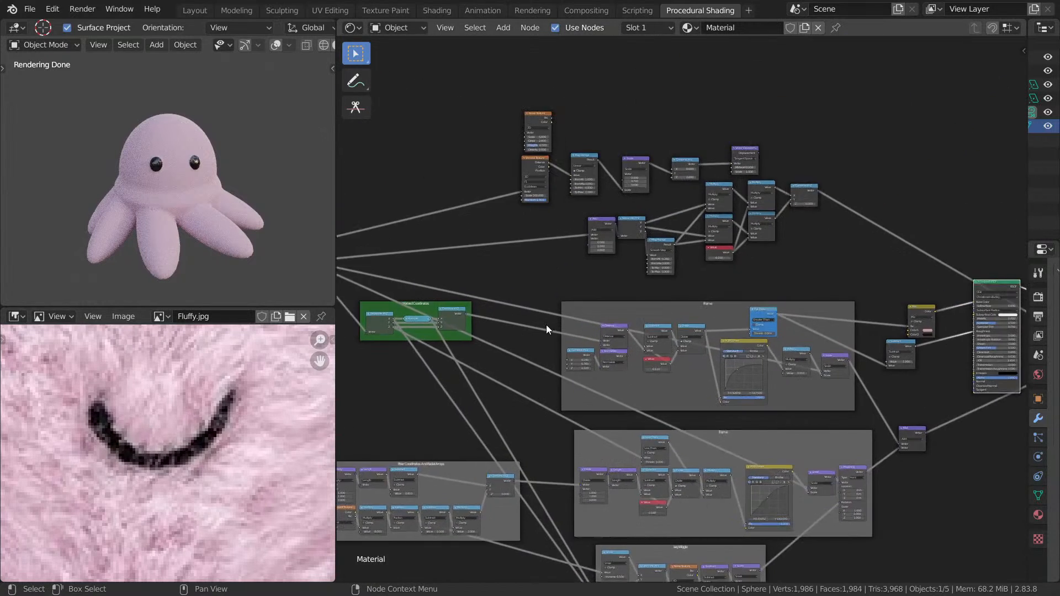
middle_click_drag(519, 303, 645, 370)
middle_click_drag(440, 331, 516, 343)
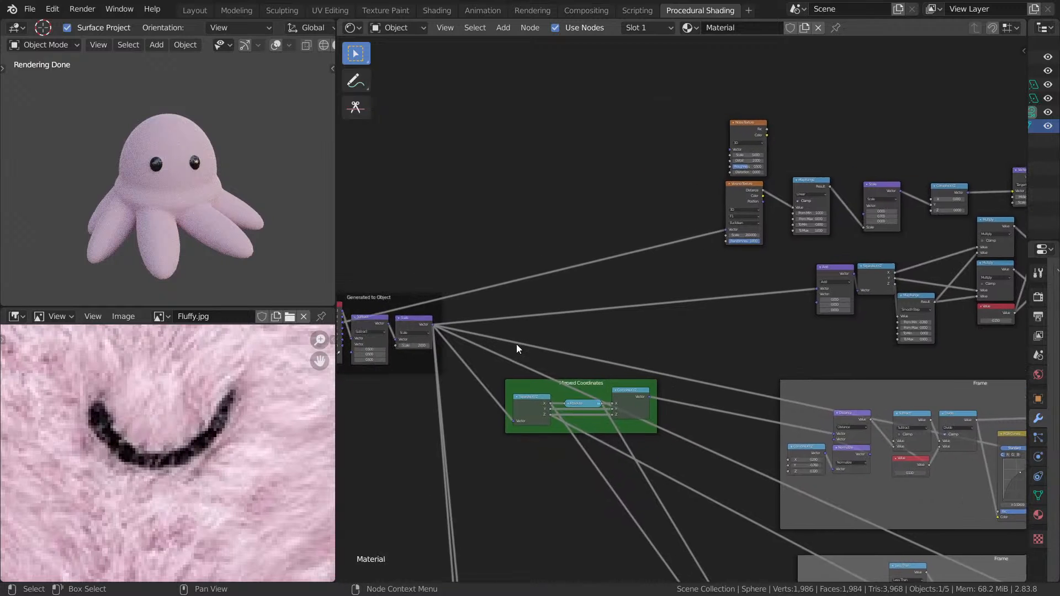
left_click(409, 321, "ctrl+shift")
- Move the whole Voronoi and head-shaping node group higher to free space above the eye frame, and save the file
middle_click_drag(726, 314, 515, 377)
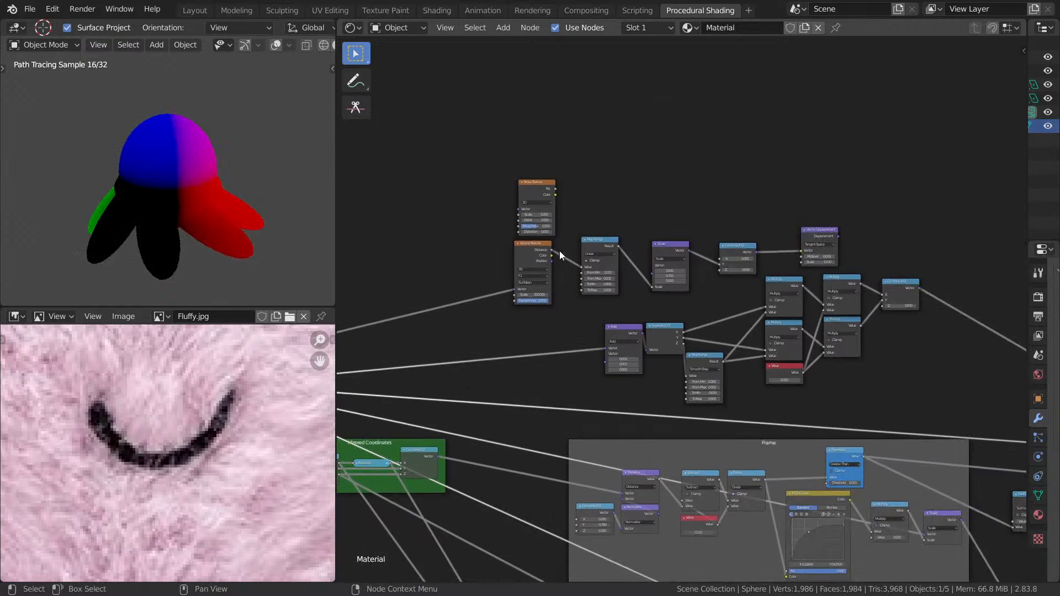
left_click_drag(489, 111, 941, 385)
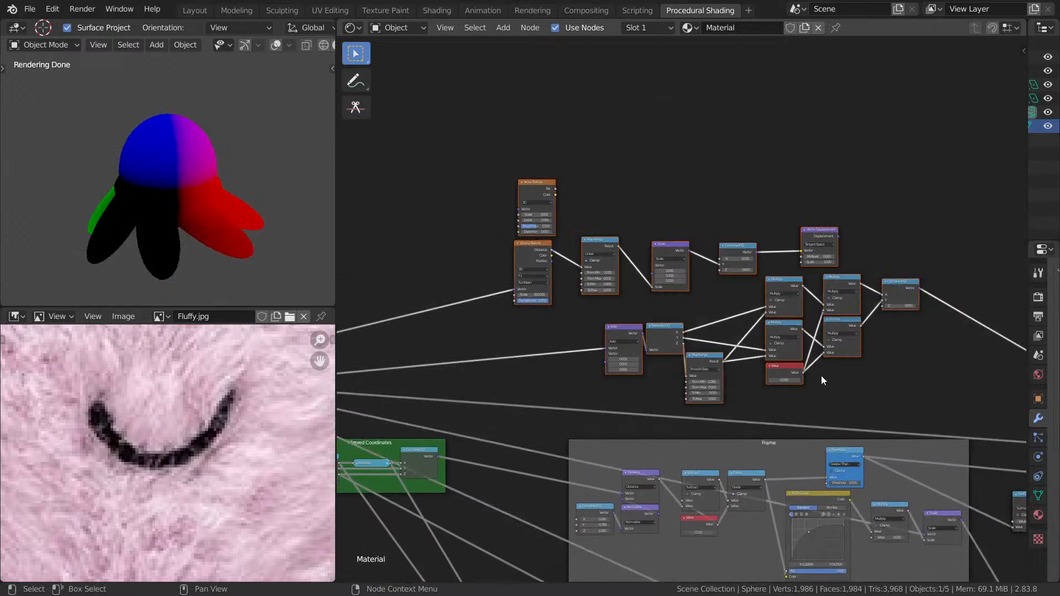
key("g")
left_click(833, 264)
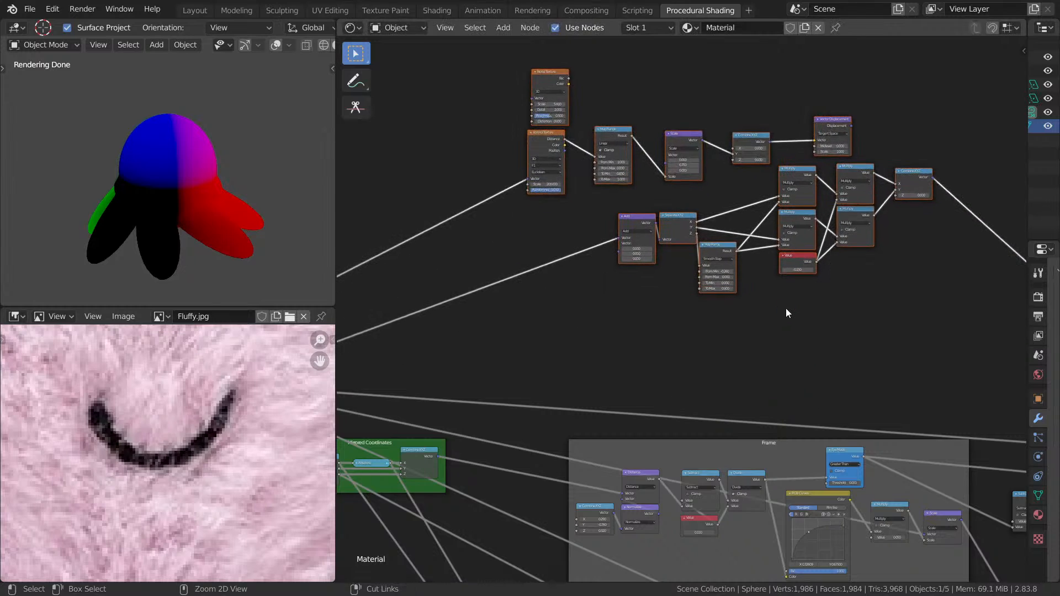
key("ctrl+s")
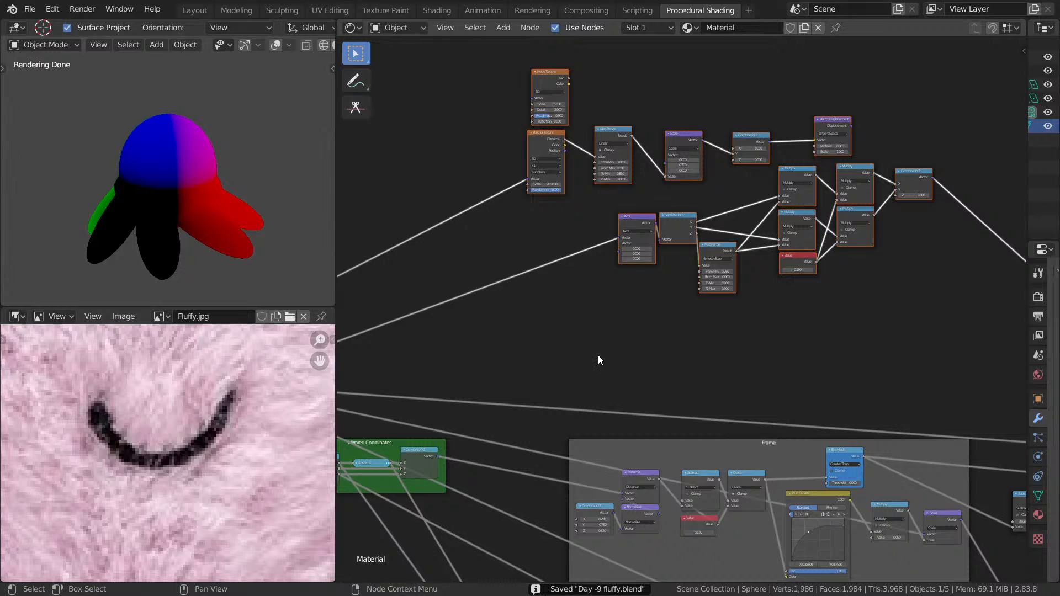
- Try splitting the scaled object coordinates with a Separate XYZ node above the eye frame
middle_click_drag(605, 355, 621, 347)
key("shift+a")
type("sse")
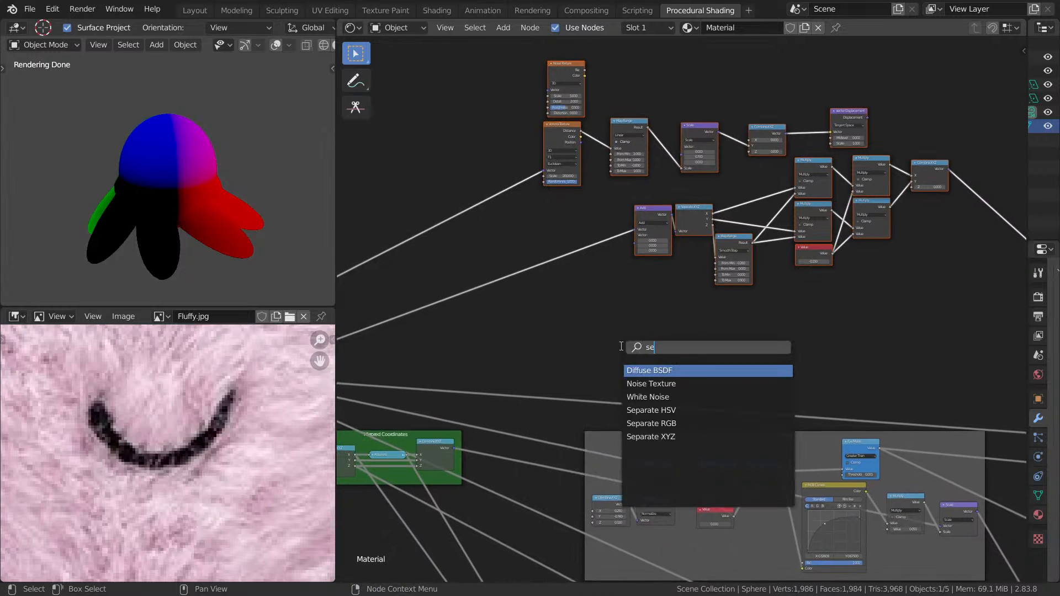
type("p")
key("Down")
key("Down")
key("Return")
left_click(610, 395)
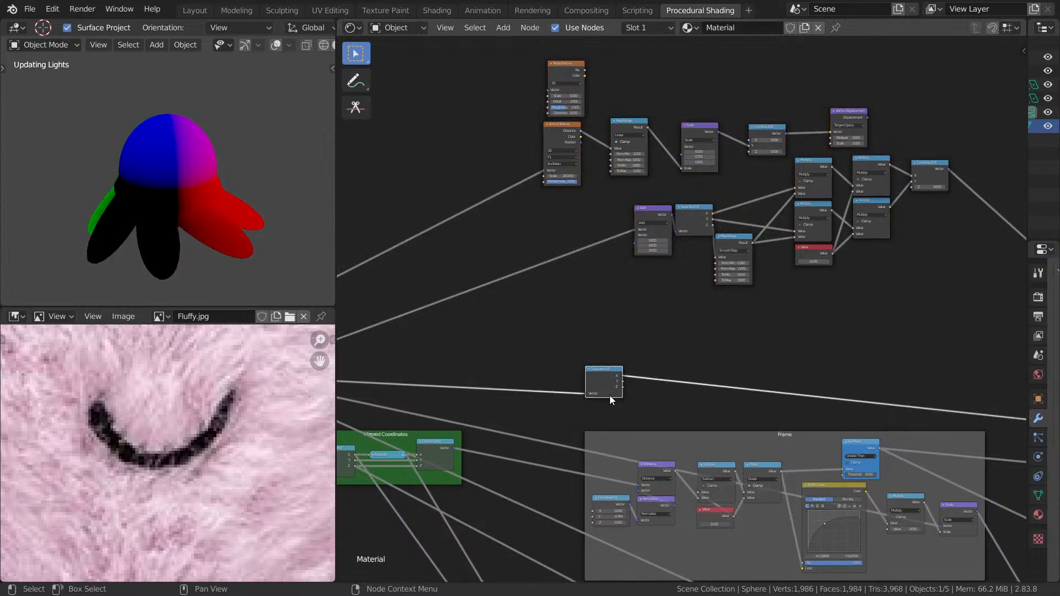
left_click_drag(610, 396, 635, 338)
scroll(636, 337, "up", 5)
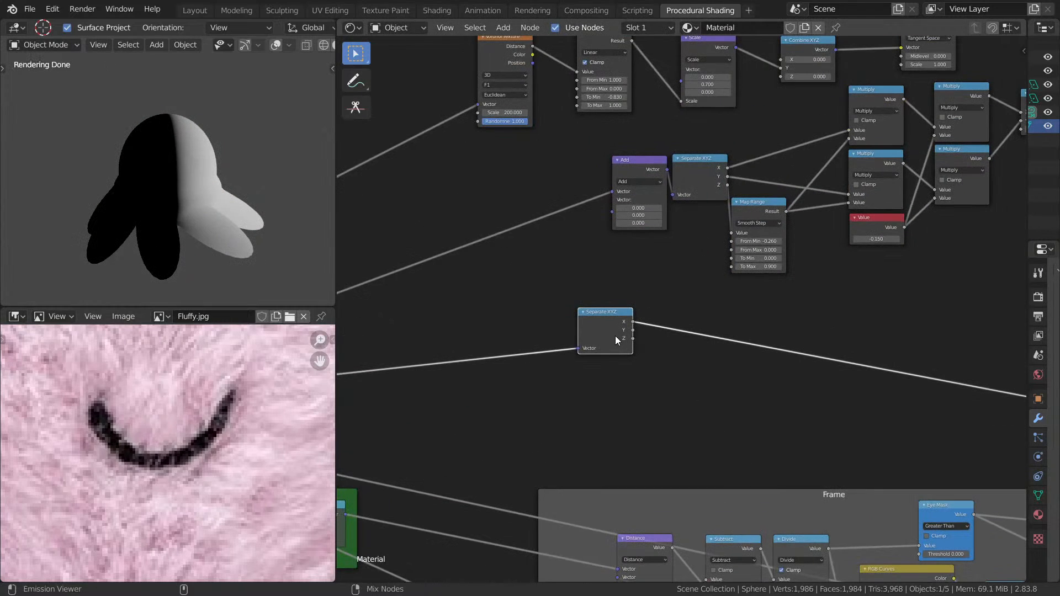
key("ctrl+x")
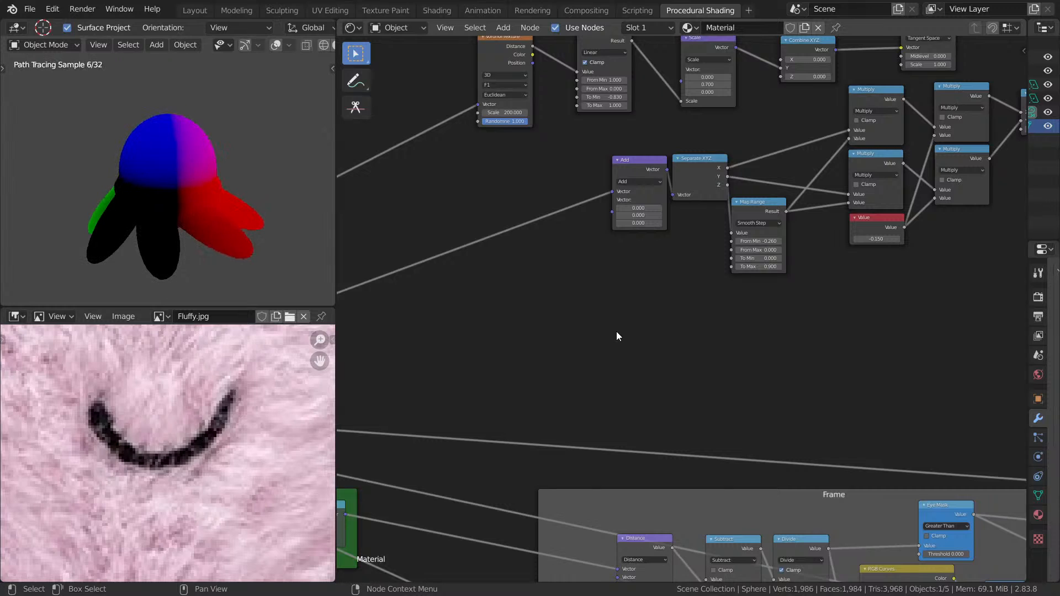
key("shift+a")
type("sc")
key("Escape")
- Insert a Vector Math node set to Length on the scaled object coordinates link and preview its output
key("shift+a")
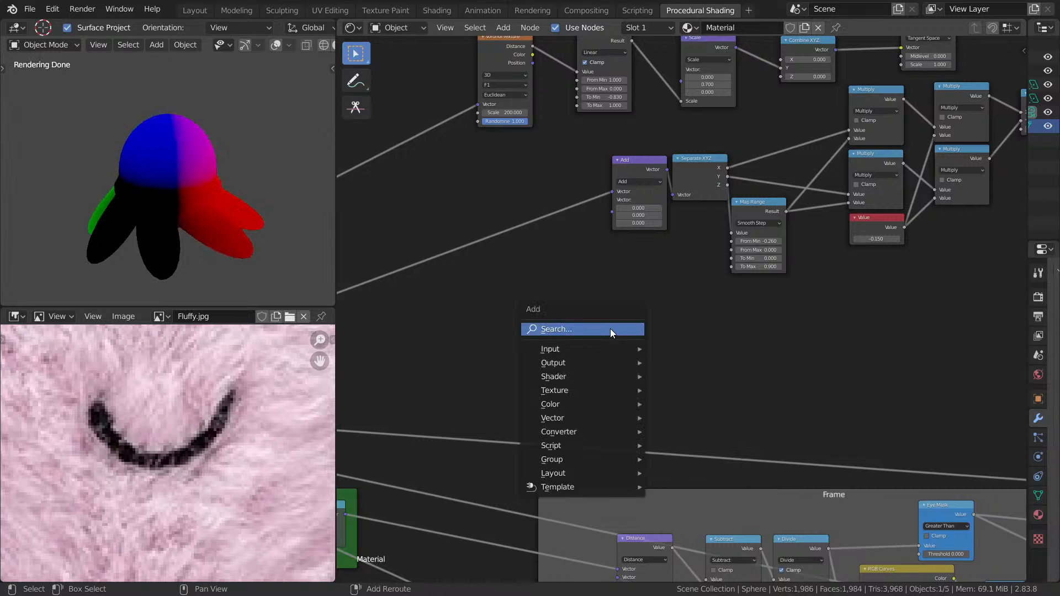
left_click(610, 329)
type("vec")
left_click(599, 409)
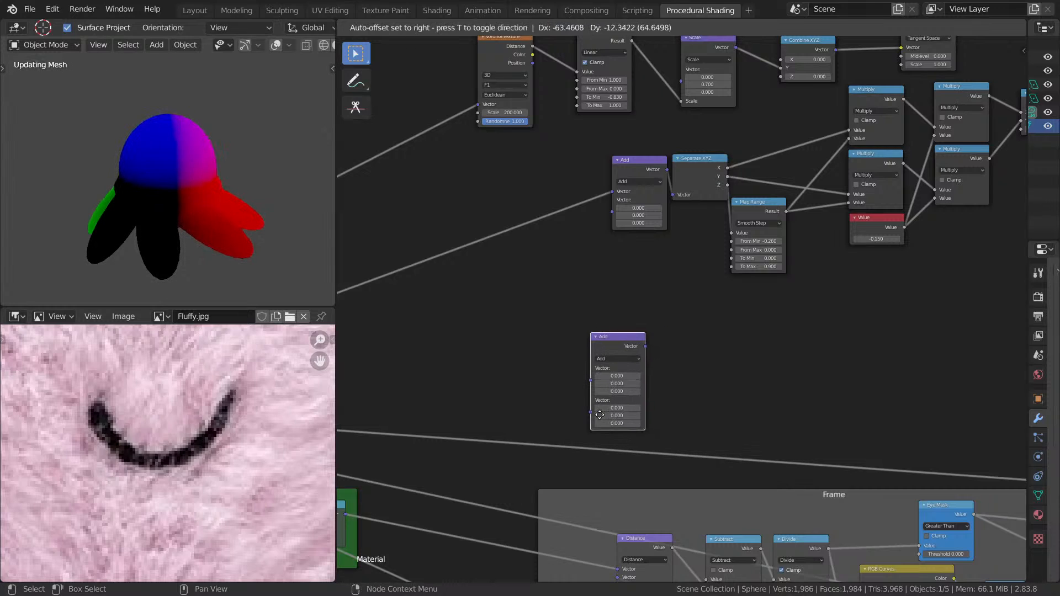
left_click(566, 455)
left_click(589, 398)
key("l")
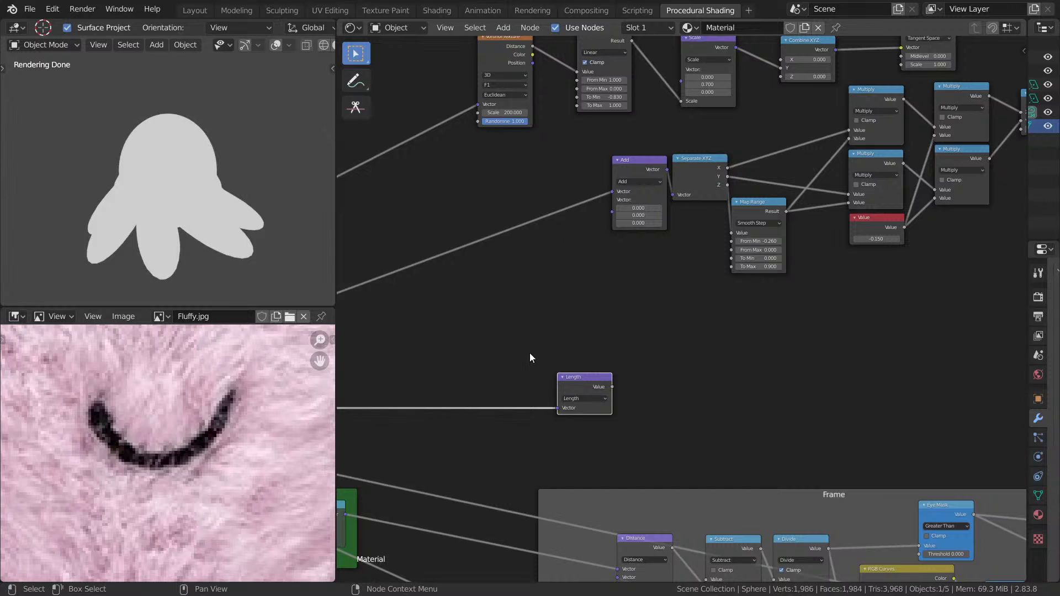
left_click(585, 382, "ctrl+shift")
middle_click_drag(672, 355, 670, 343)
key("shift+a")
left_click(674, 350)
key("Escape")
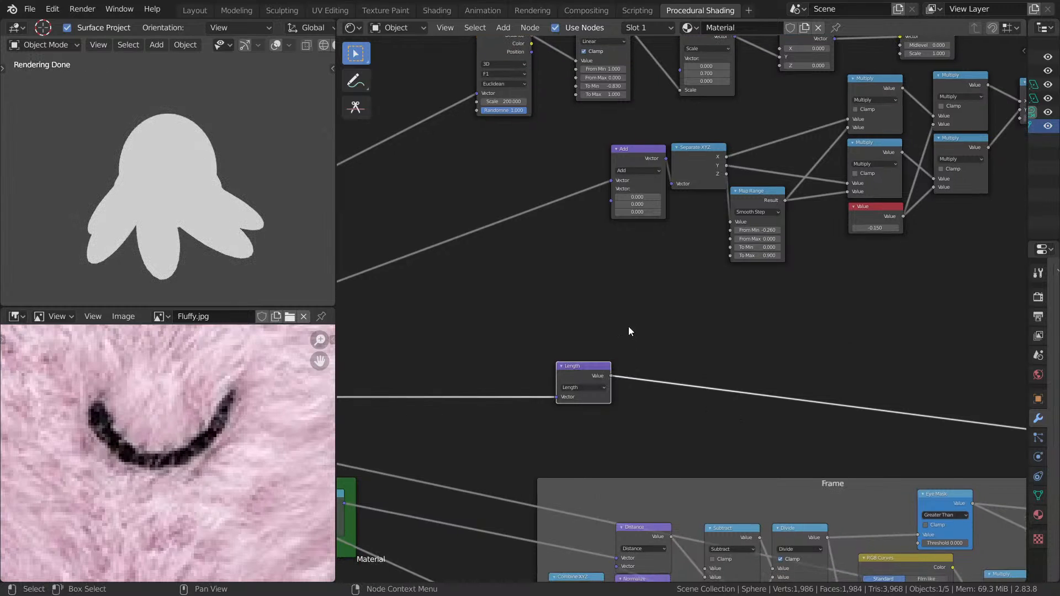
- Try inserting a copy of the Add vector node before Length, set to Multiply with vector 1, 1, 0
middle_click_drag(653, 220, 697, 229)
left_click(685, 161)
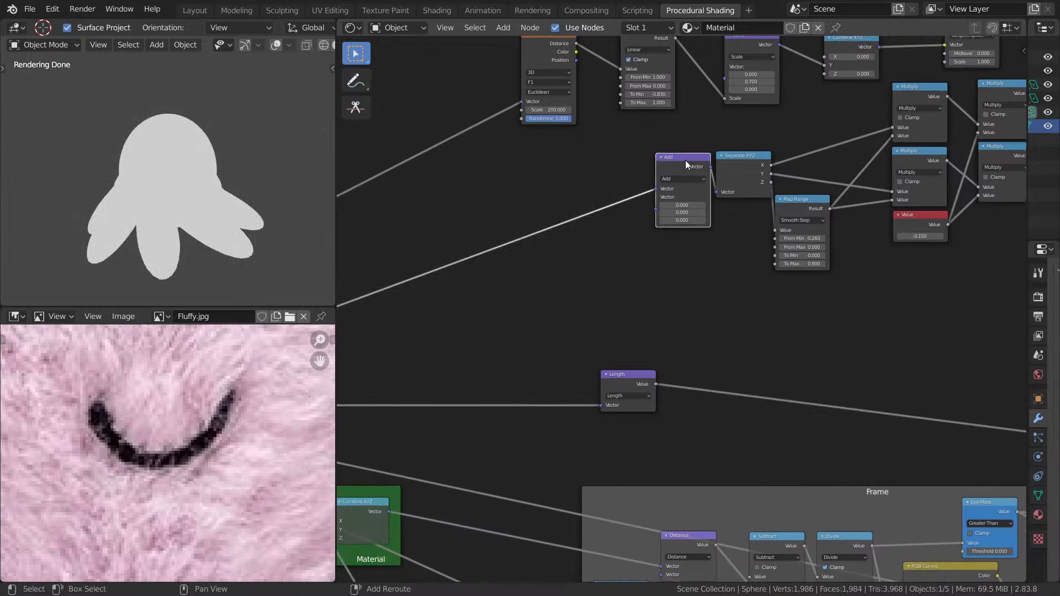
key("shift+d")
left_click(506, 366)
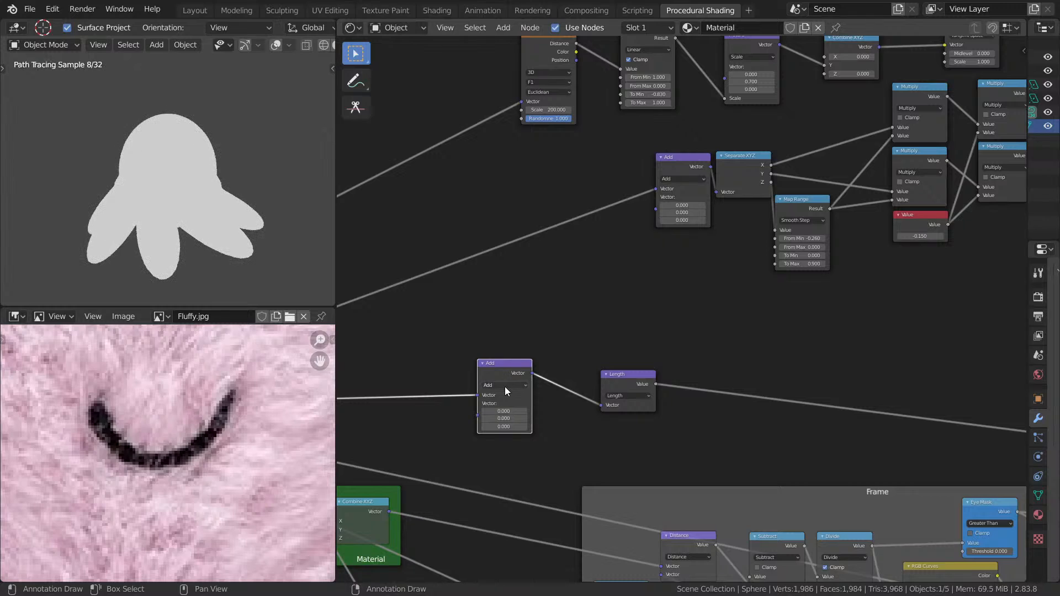
left_click(504, 387)
left_click(492, 411)
left_click(504, 411)
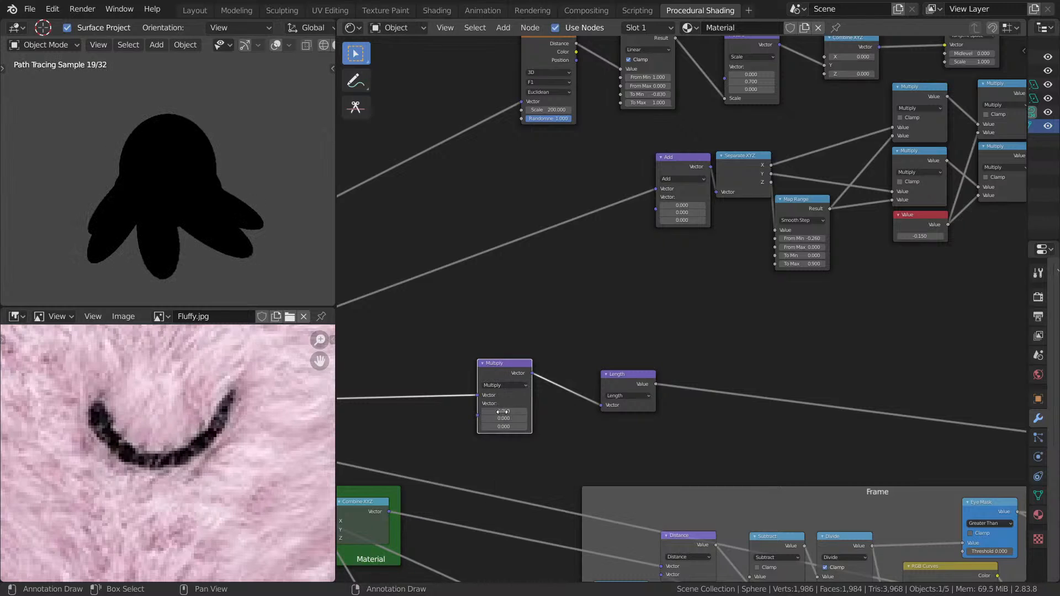
type("0.0")
key("Return")
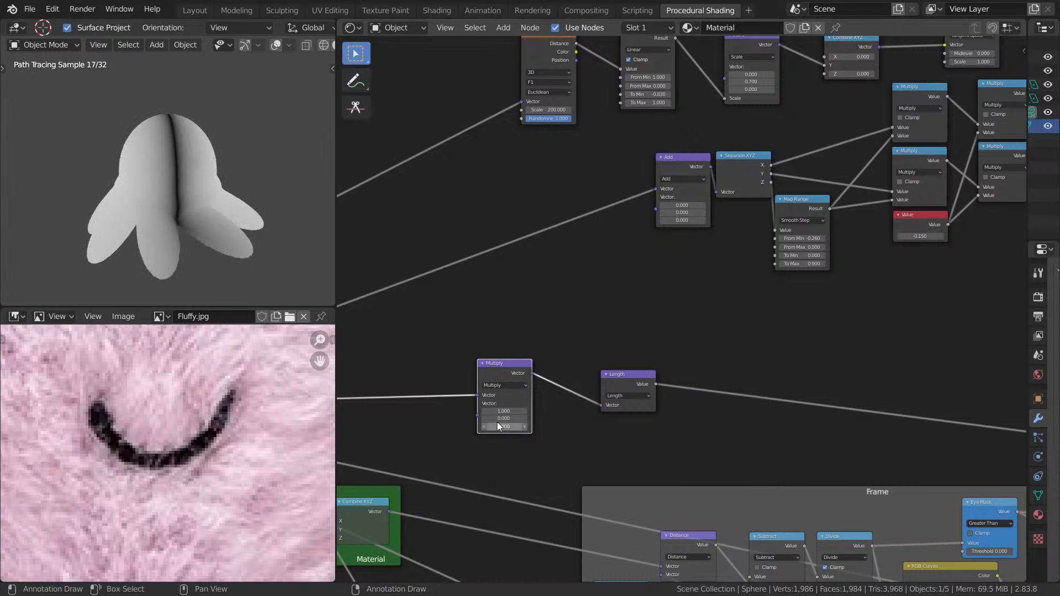
type("1")
key("Return")
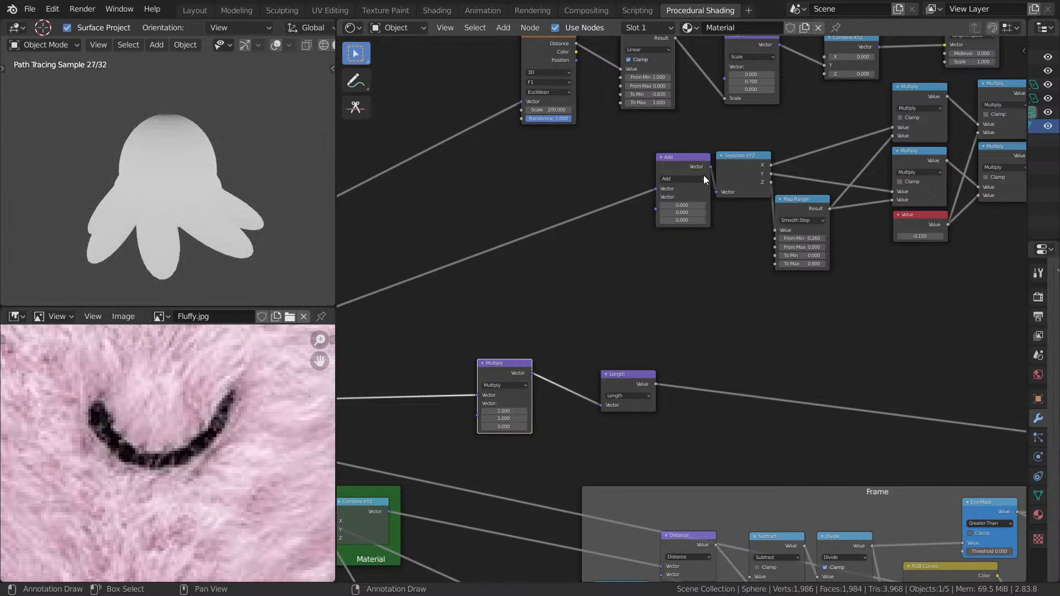
scroll(703, 251, "up", 5)
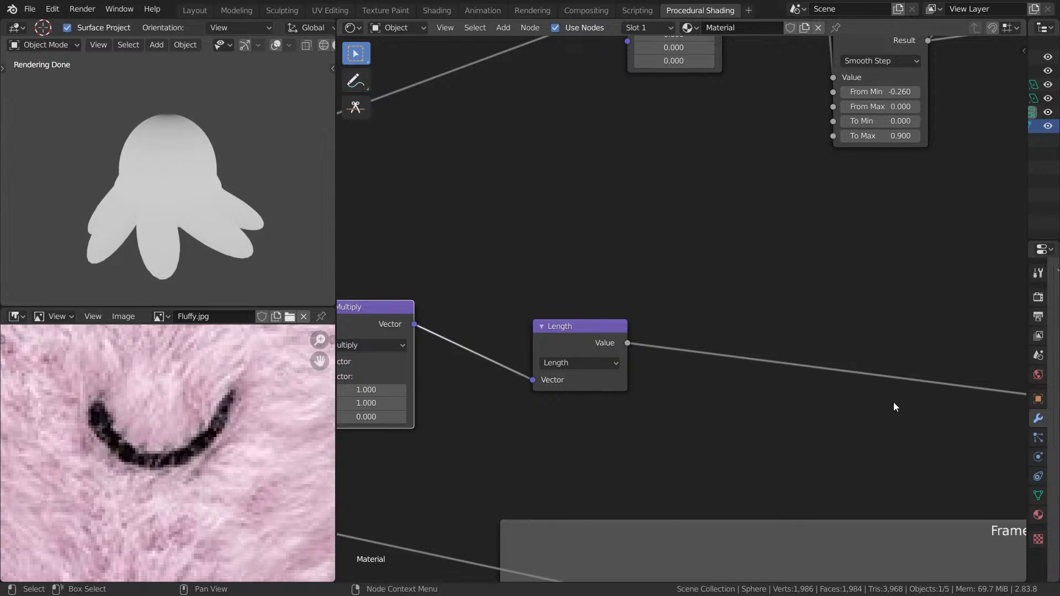
scroll(895, 407, "down", 2)
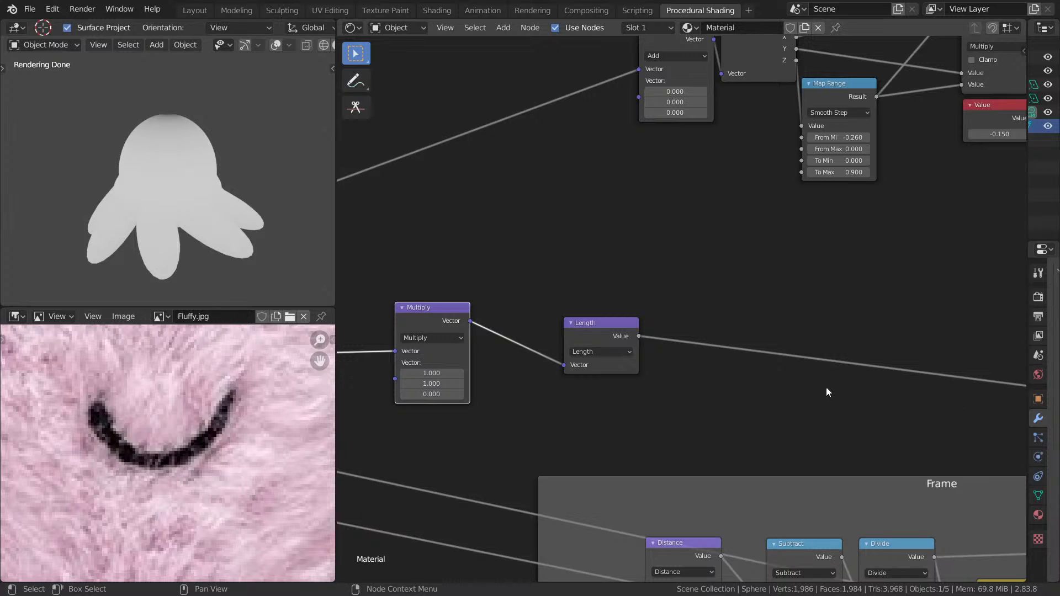
middle_click_drag(694, 328, 861, 268)
scroll(757, 267, "up", 4)
key("shift+a")
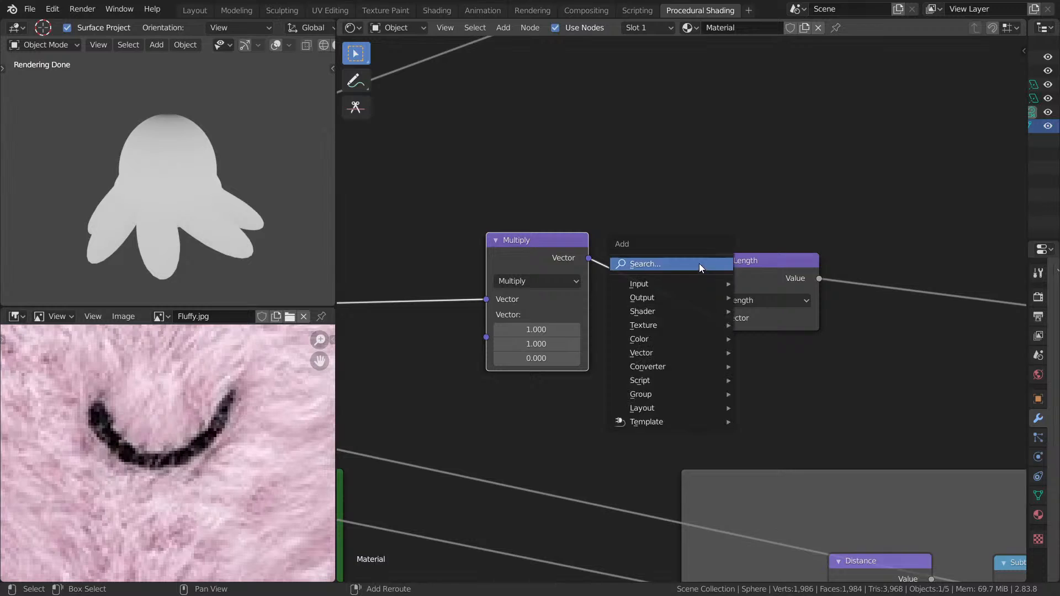
left_click(700, 264)
key("Escape")
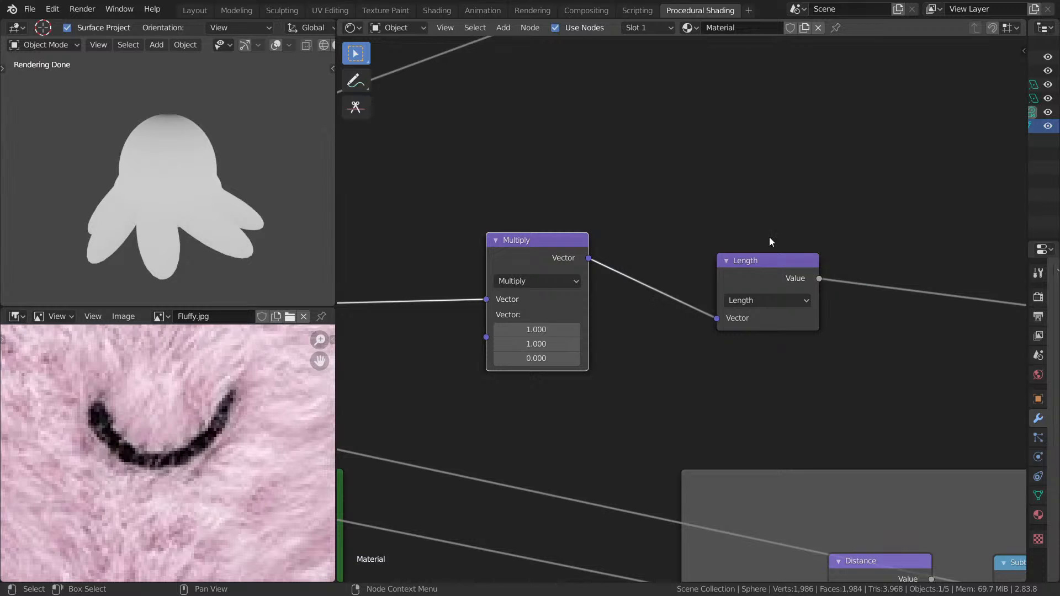
scroll(742, 256, "down", 1)
key("shift+a")
left_click(691, 252)
key("Escape")
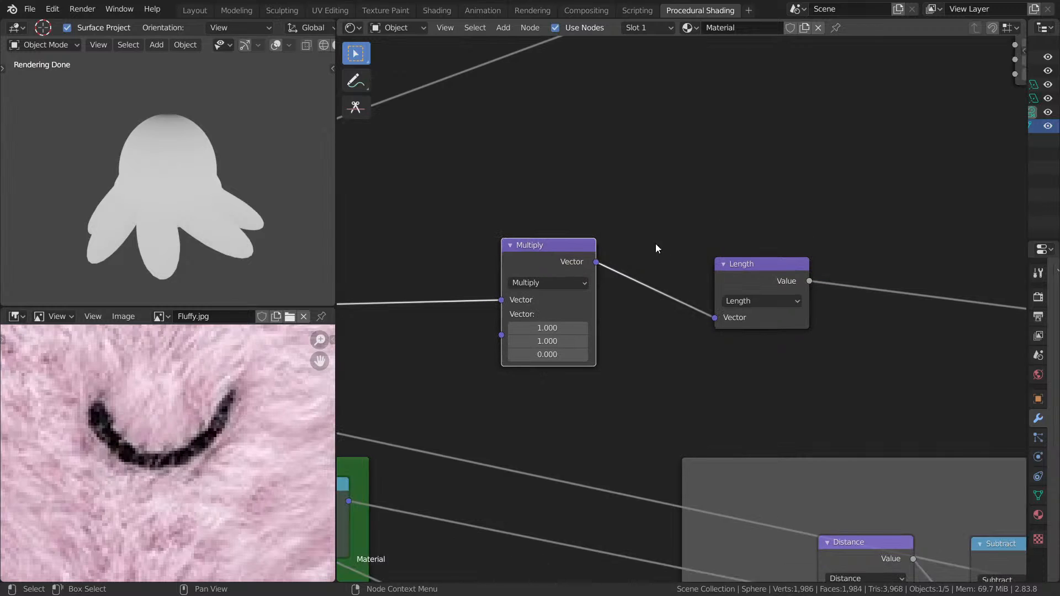
- Try the Multiply node before Length as Normalize, and remove it while keeping the link intact
left_click(561, 283)
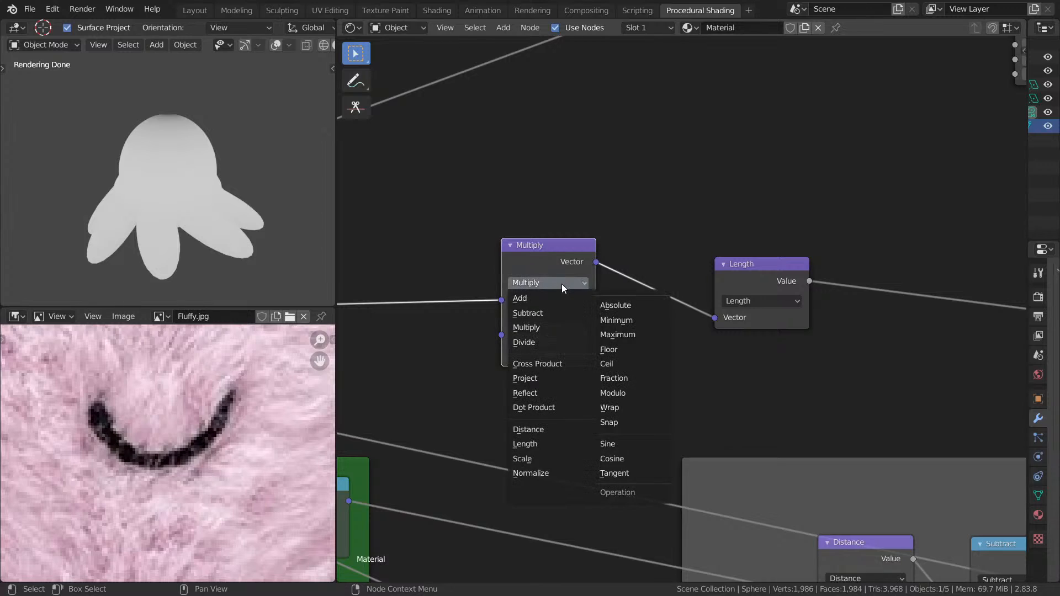
left_click(551, 474)
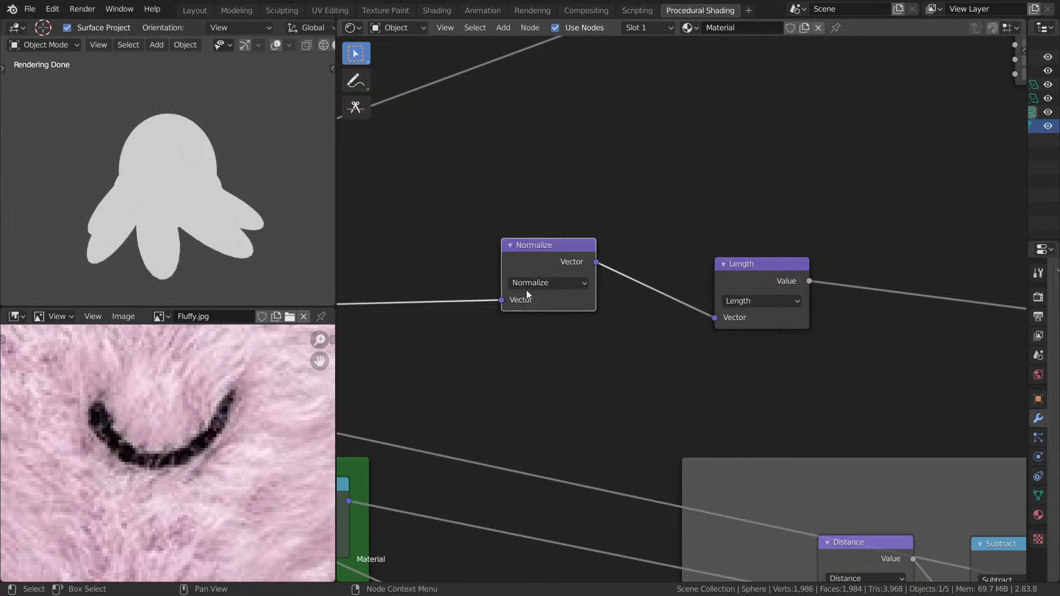
left_click(560, 282)
middle_click_drag(624, 257, 680, 254)
key("ctrl+x")
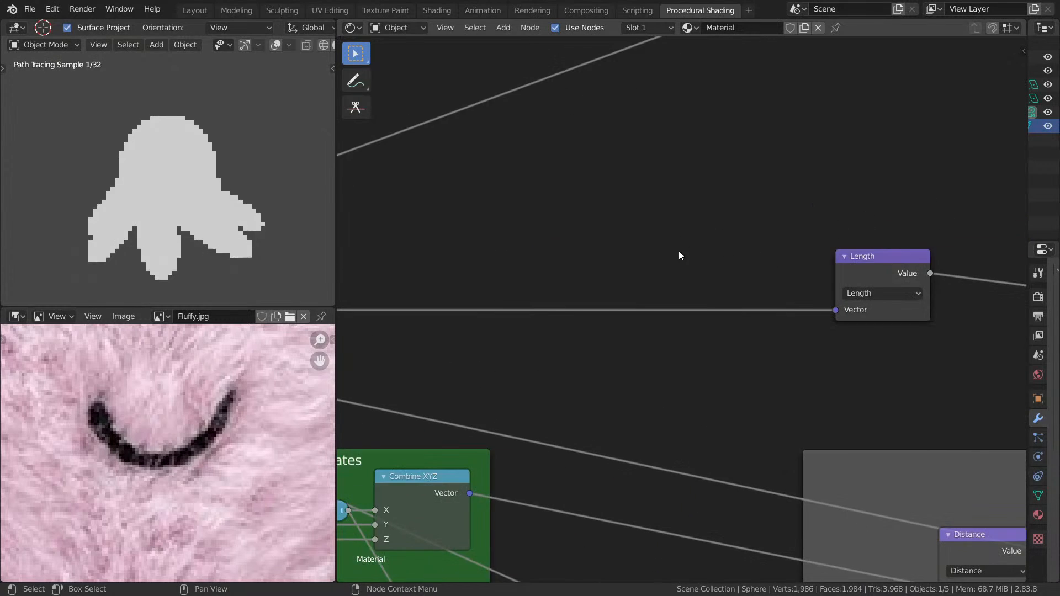
middle_click_drag(244, 208, 268, 289)
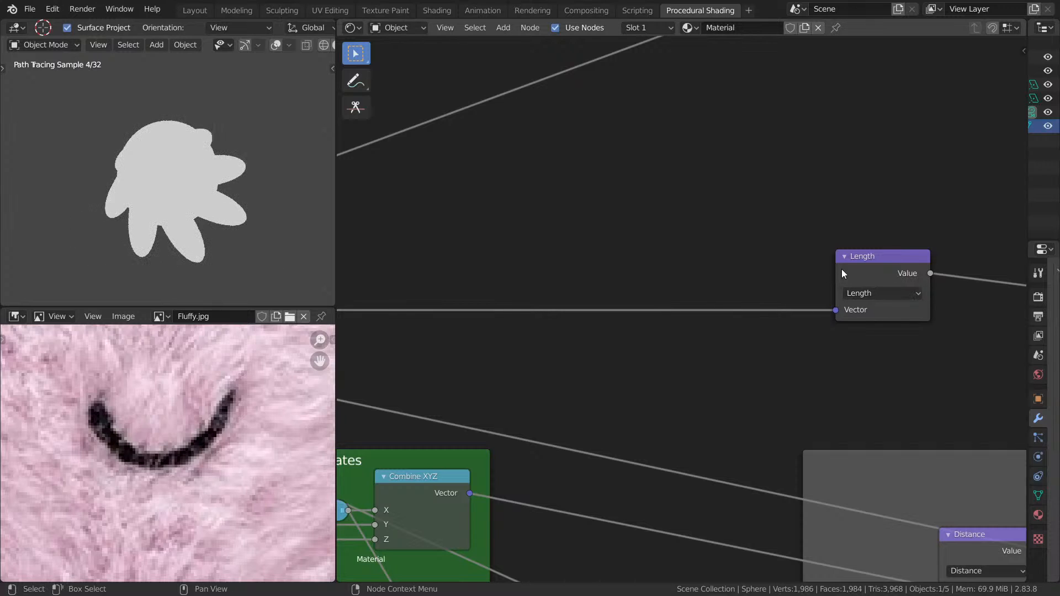
key("shift+a")
type("vec")
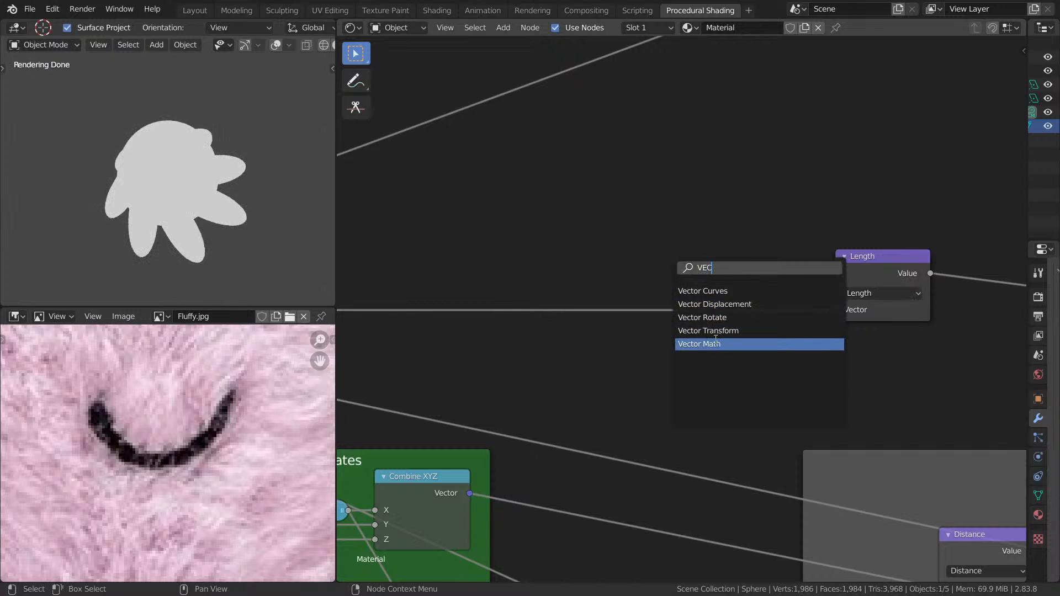
left_click(697, 332)
left_click(641, 210)
key("x")
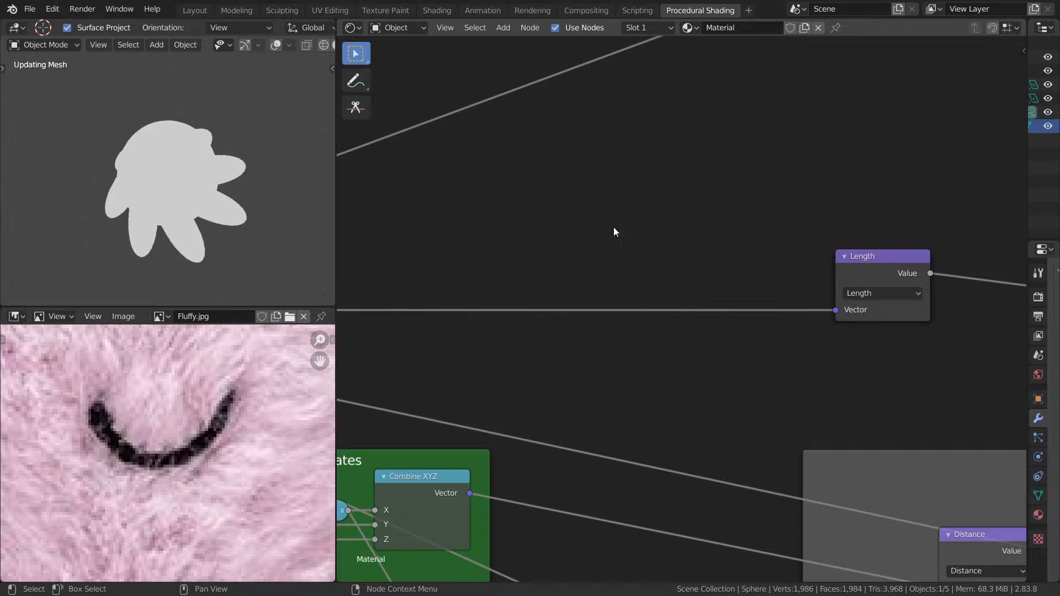
- Add a reroute point on the link feeding the Length node and preview its output on the octopus
middle_click_drag(707, 245, 806, 199)
right_click_drag(766, 227, 775, 393, "shift")
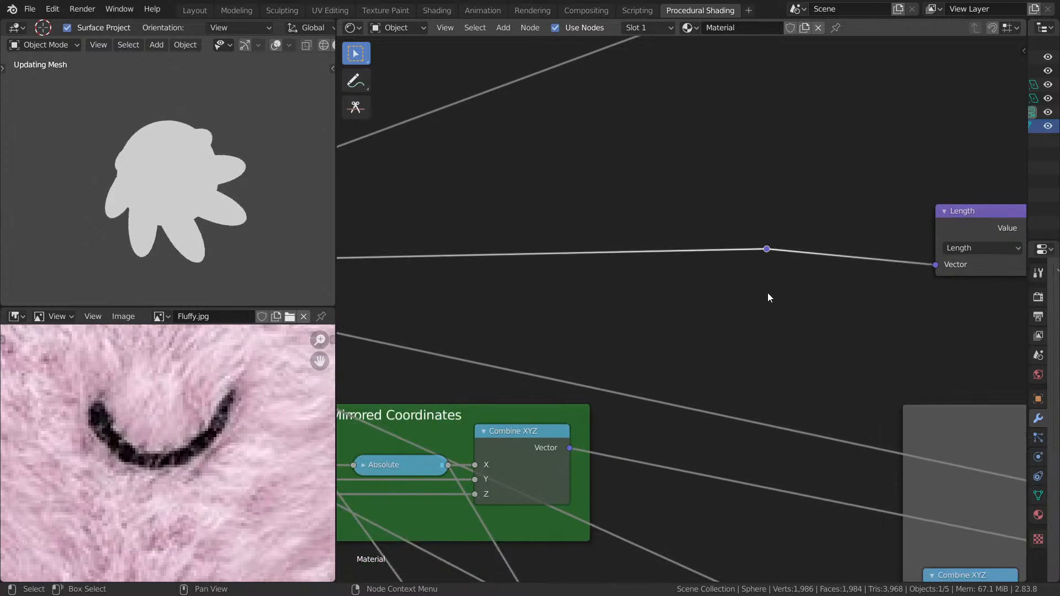
left_click(767, 250, "ctrl+shift")
- Turn on the viewport overlays and examine the previewed coordinate colours on the octopus, starting from the camera view
mouse_move(97, 197)
middle_mouse_down()
mouse_move(106, 127)
mouse_move(150, 142)
middle_mouse_up()
key("KP_0")
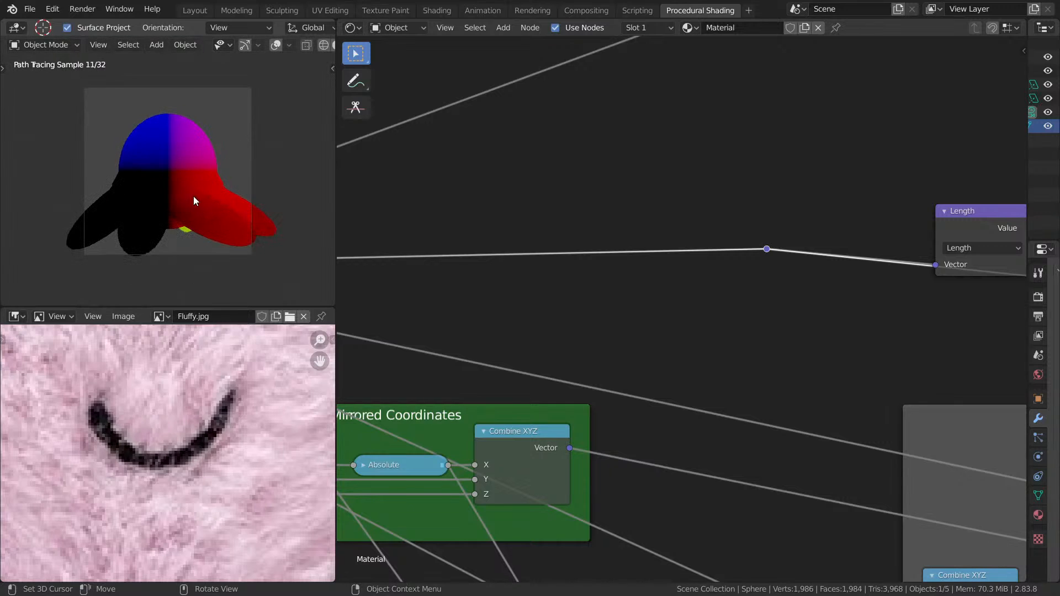
scroll(187, 178, "up", 1)
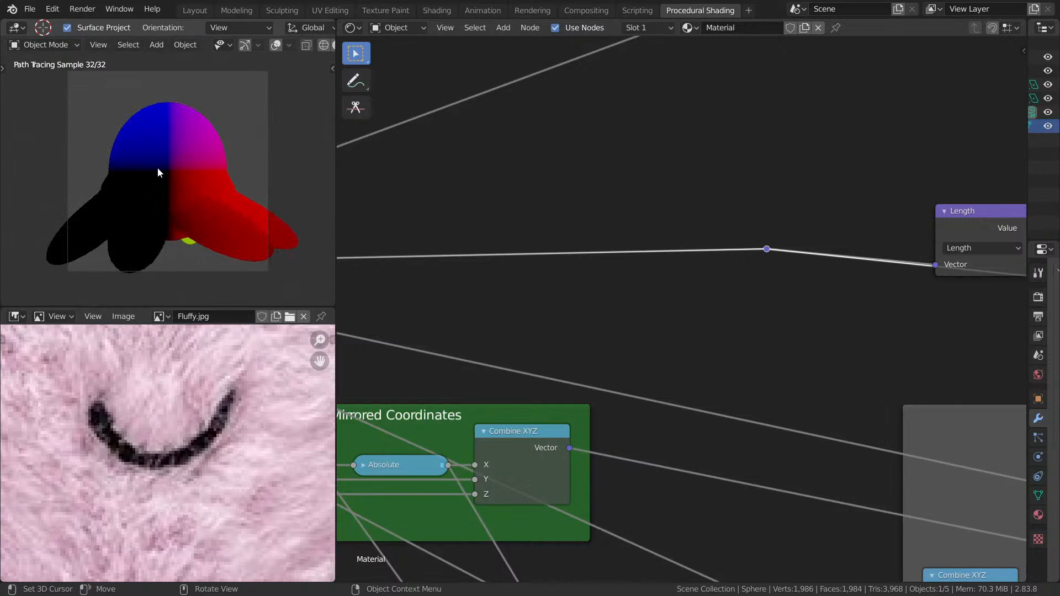
mouse_move(156, 168)
middle_mouse_down()
mouse_move(221, 164)
mouse_move(167, 167)
mouse_move(171, 247)
middle_mouse_up()
mouse_move(161, 125)
middle_mouse_down()
mouse_move(177, 170)
mouse_move(167, 201)
mouse_move(167, 150)
middle_mouse_up()
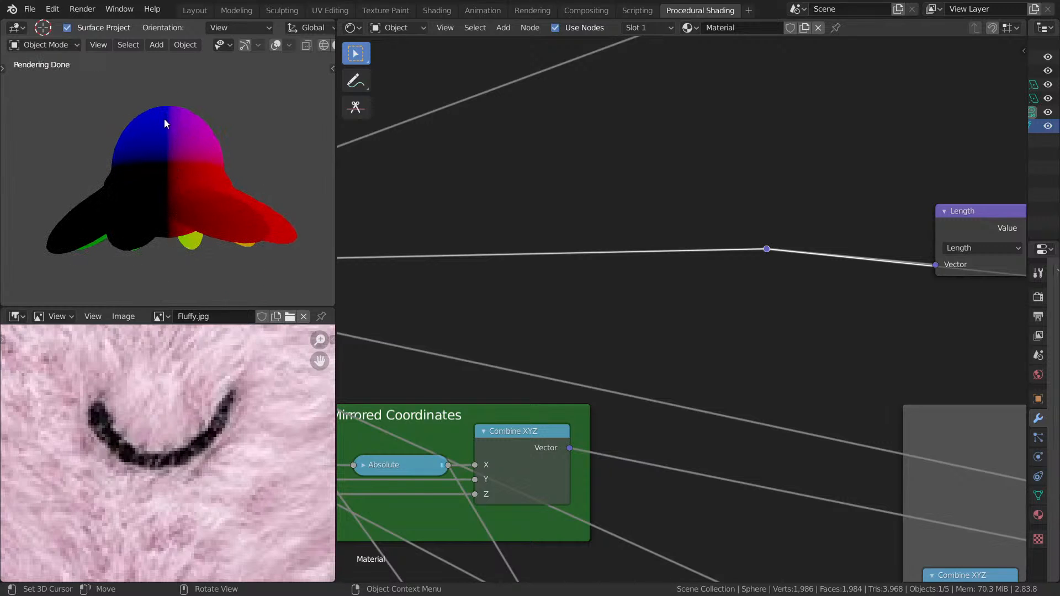
left_click(276, 45)
mouse_move(175, 127)
middle_mouse_down()
mouse_move(160, 140)
mouse_move(183, 138)
middle_mouse_up()
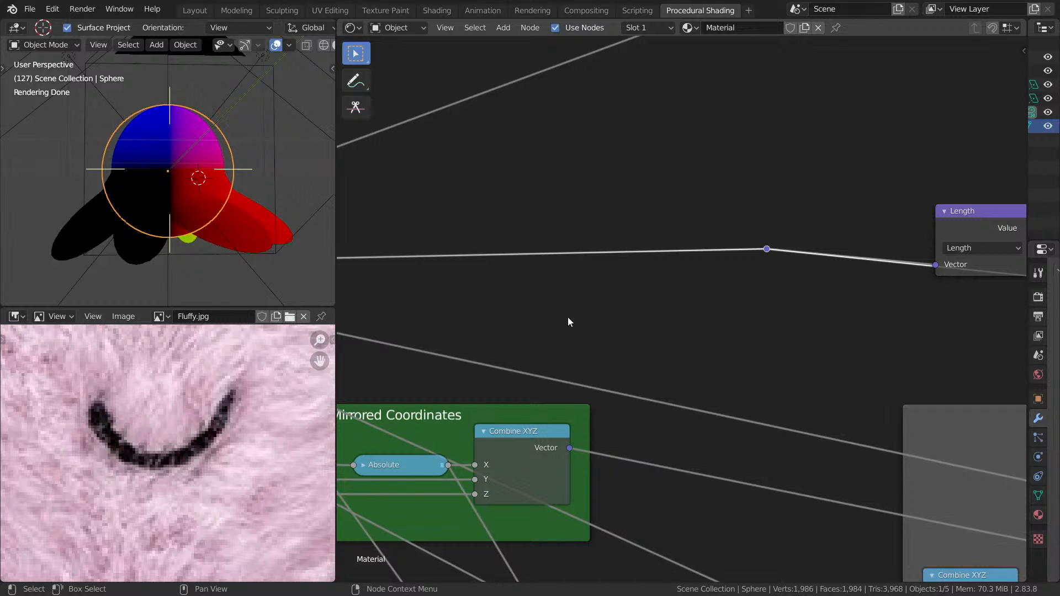
- Insert a Separate XYZ node on the coordinates link ahead of the reroute point
middle_click_drag(528, 258, 607, 256)
key("shift+a")
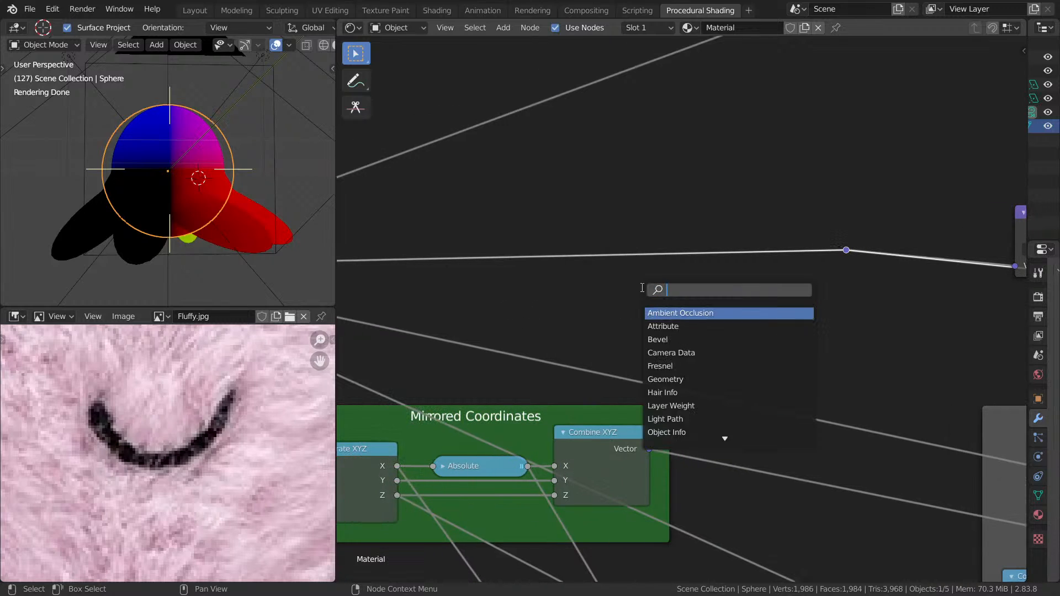
type("SEP")
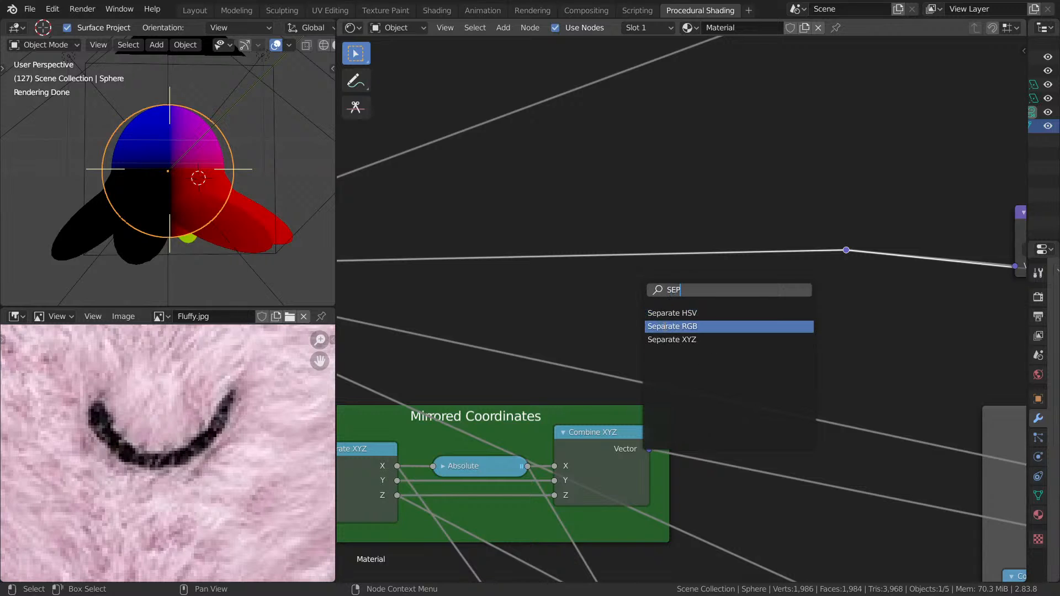
left_click(672, 340)
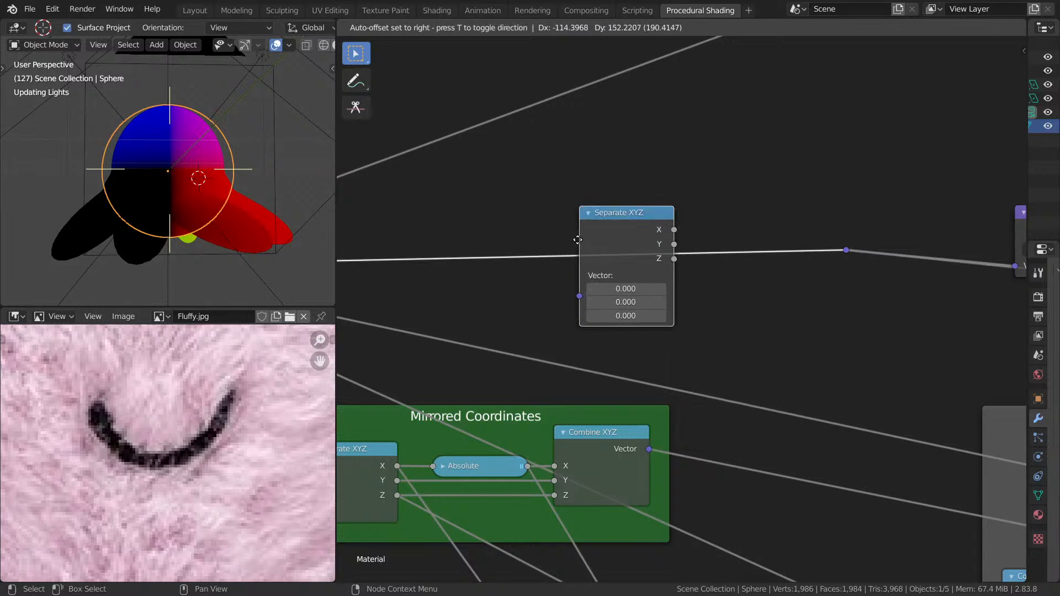
left_click(647, 225)
- Insert a Combine XYZ node after Separate XYZ and connect only the X and Z components between them
key("shift+a")
type("s")
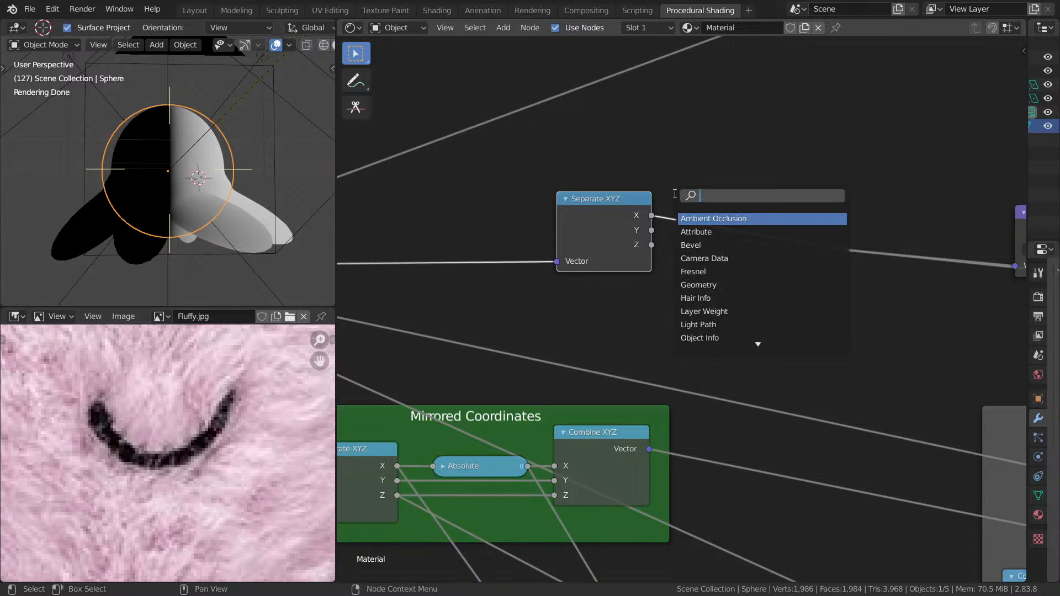
type("comb")
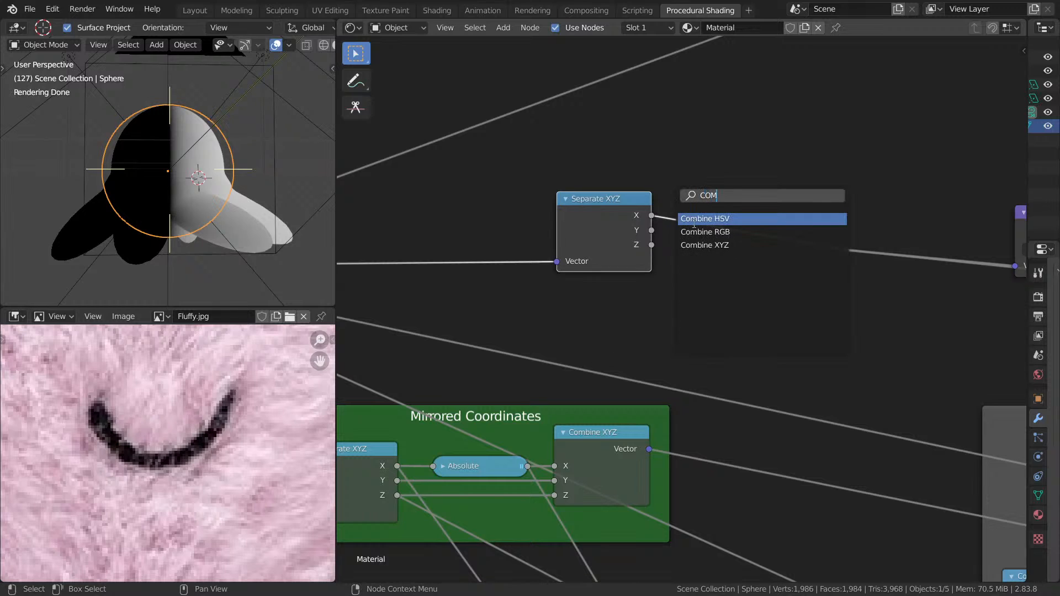
key("Down")
key("Down")
key("Return")
left_click(701, 234)
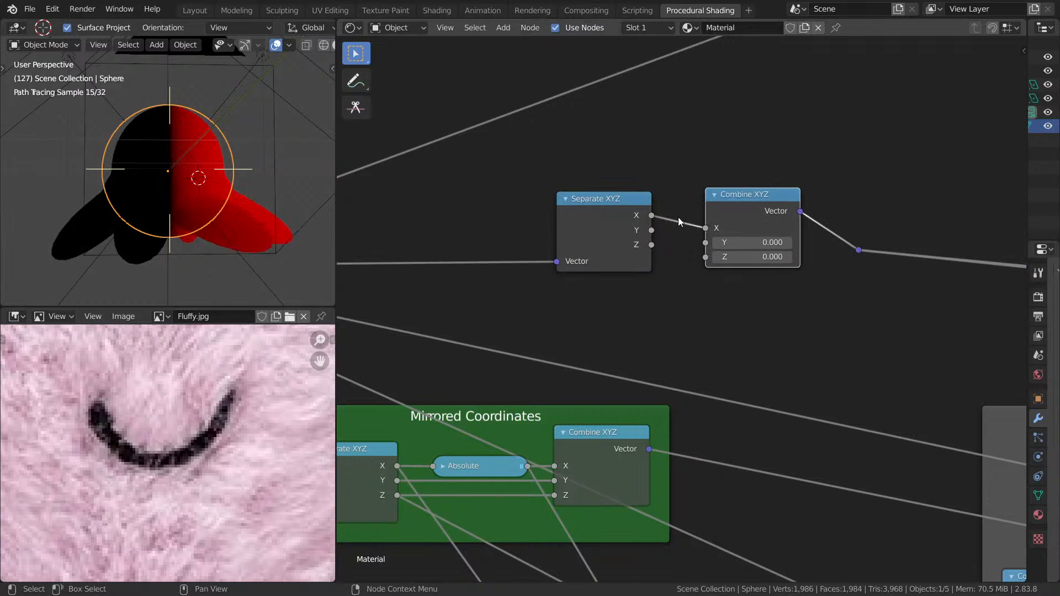
left_click_drag(651, 245, 714, 256)
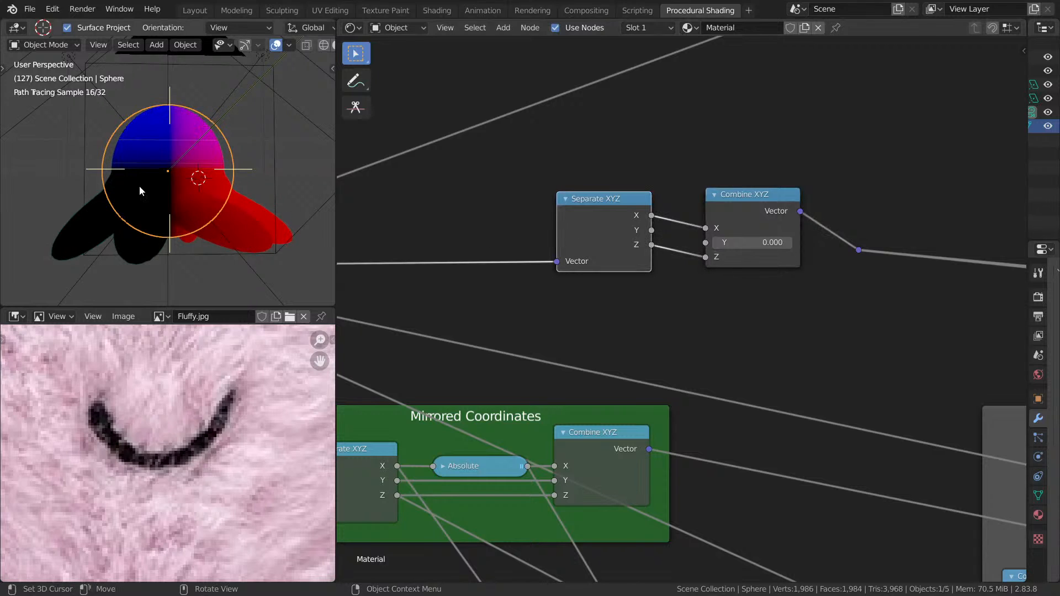
- Preview the Length node's output on the octopus and return the viewport to the camera view
middle_click_drag(139, 186, 263, 208)
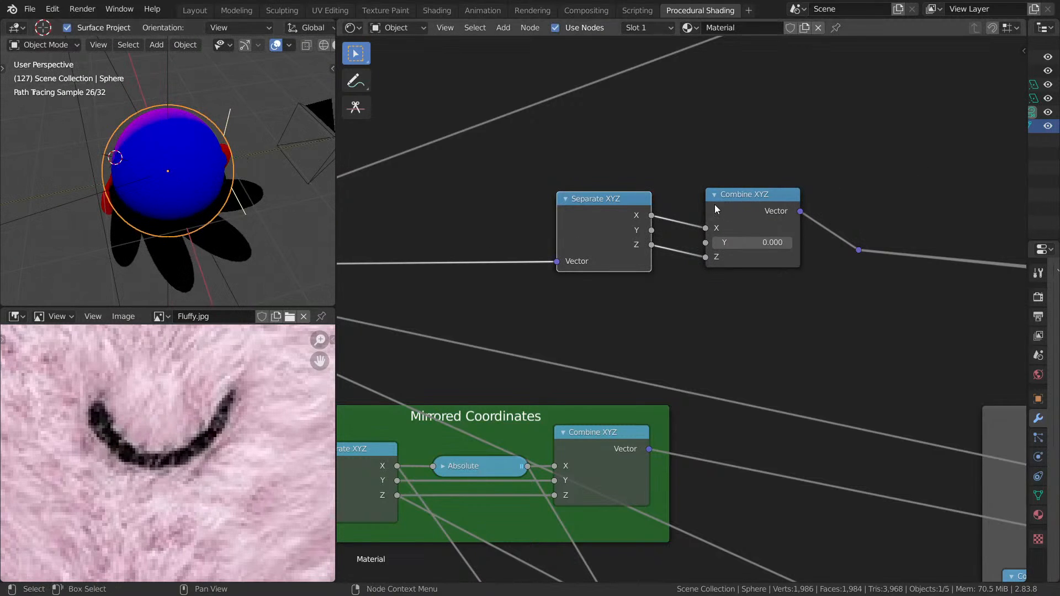
middle_click_drag(740, 252, 475, 303)
left_click(804, 281)
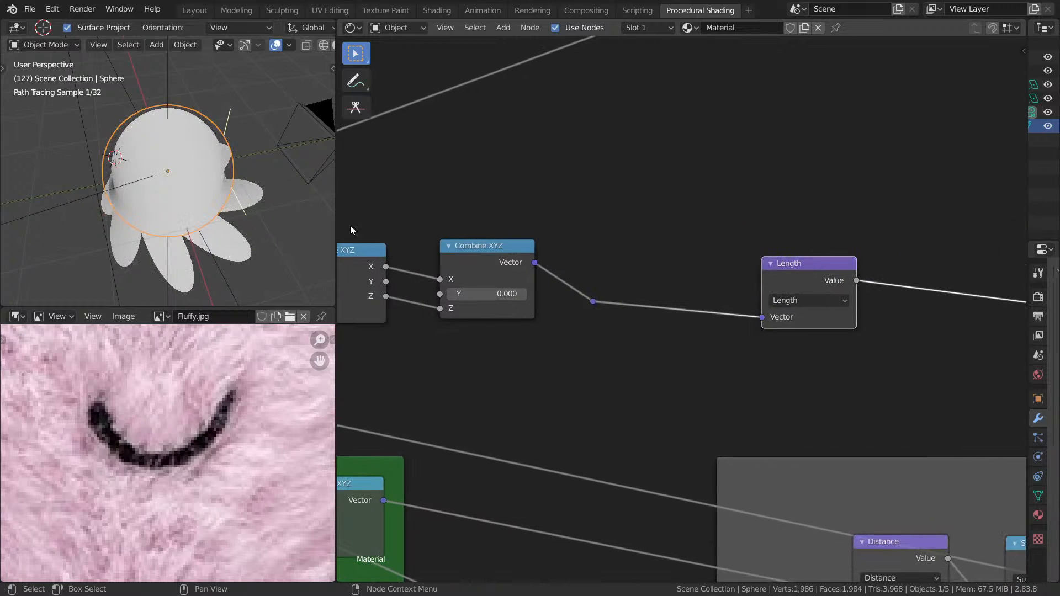
mouse_move(331, 188)
middle_mouse_down()
mouse_move(64, 166)
mouse_move(276, 184)
mouse_move(265, 199)
mouse_move(166, 206)
middle_mouse_up()
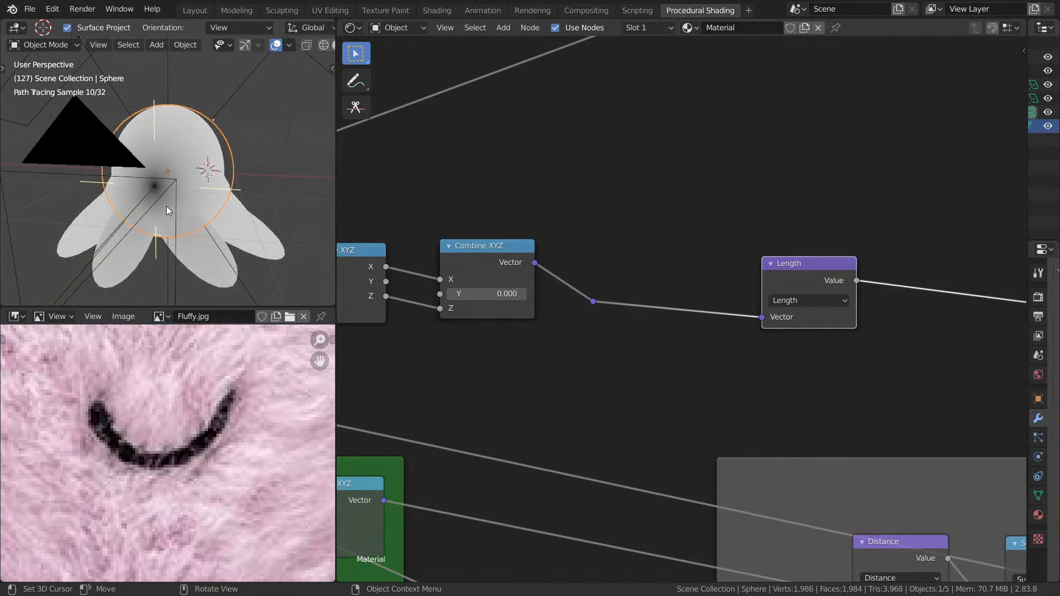
key("KP_0")
- Insert a Math node set to Subtract after the Length node and set its value to 0.170
middle_click_drag(942, 280, 545, 283)
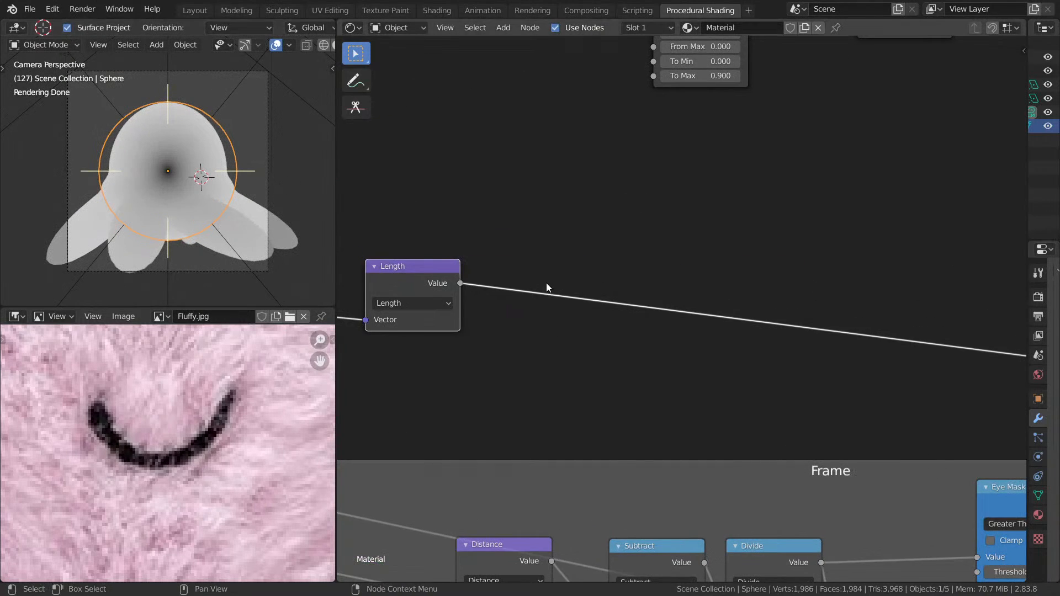
key("shift+a")
type("sadd ma")
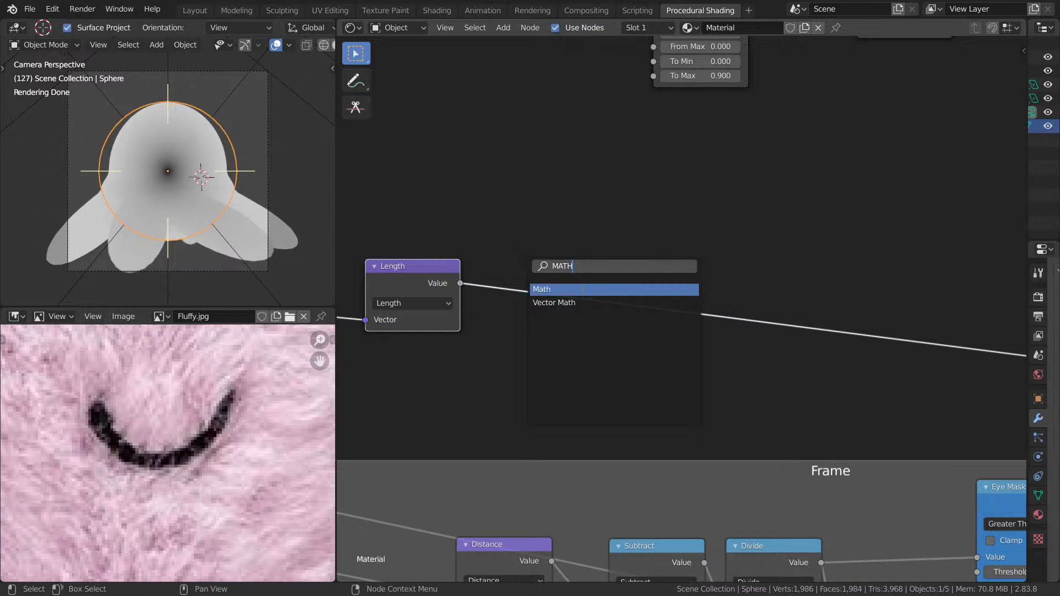
key("Return")
left_click(575, 273)
left_click(566, 285)
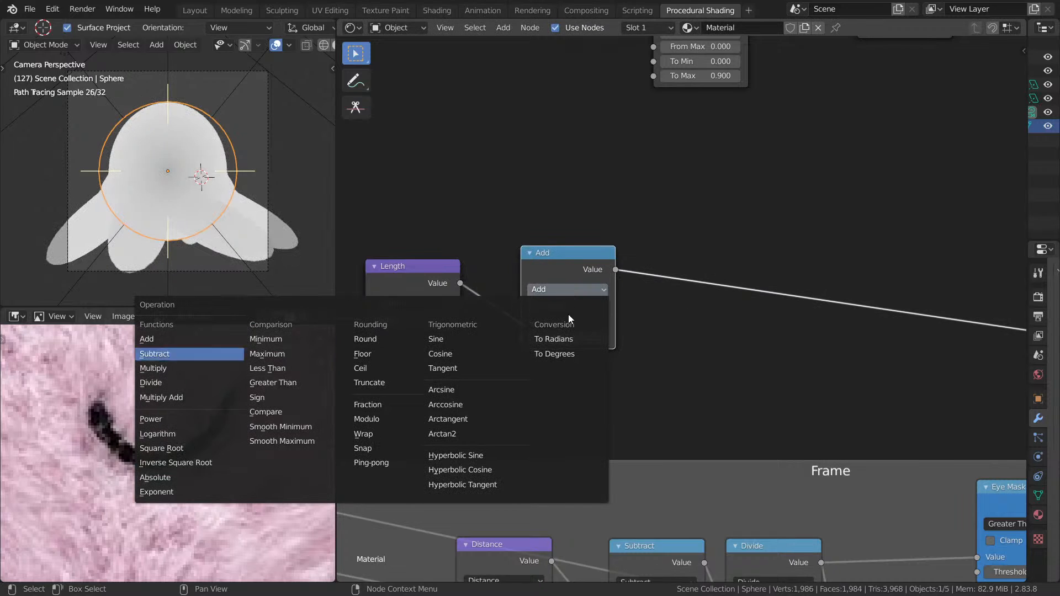
left_click(155, 353)
left_click_drag(587, 337, 568, 338)
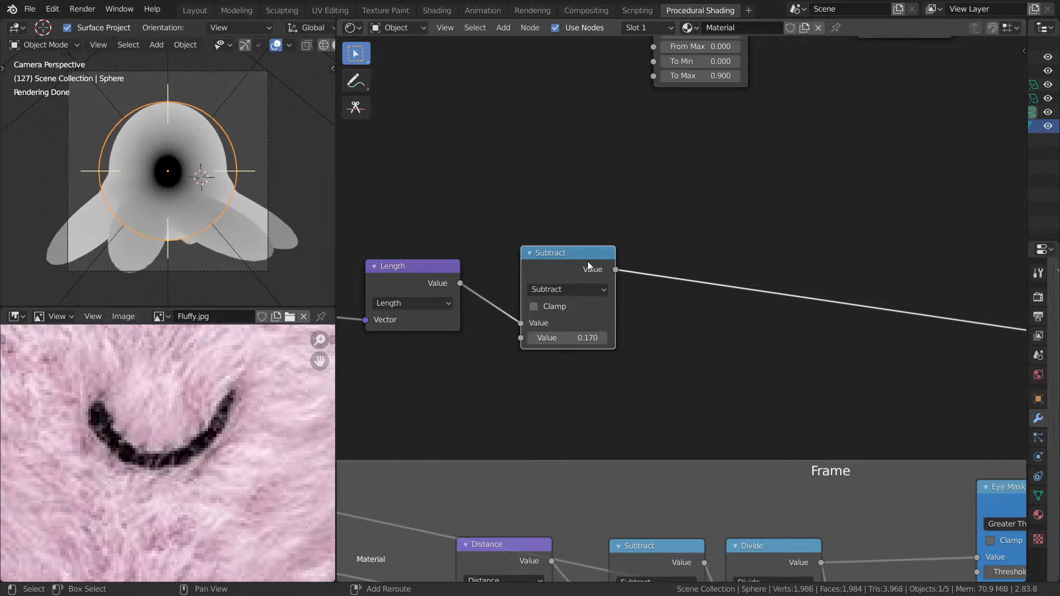
- Duplicate the Subtract node onto its output link and set the copy's operation to Absolute
key("shift+d")
left_click(703, 253)
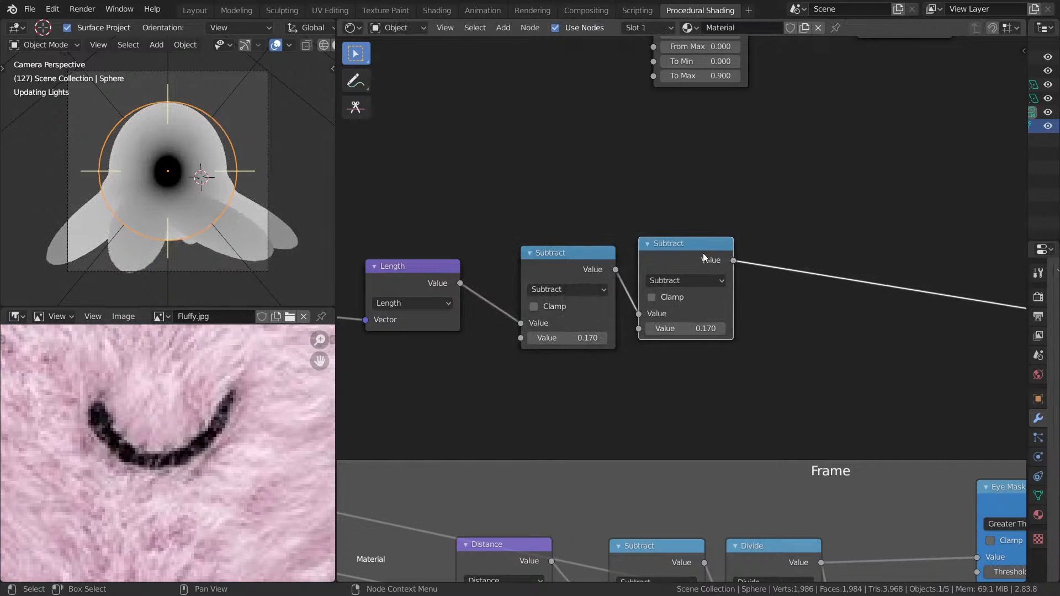
left_click(699, 285)
key("b")
- Dissolve the reroute point between Combine XYZ and Length, keeping the two linked, and save the file
middle_click_drag(772, 233, 944, 229)
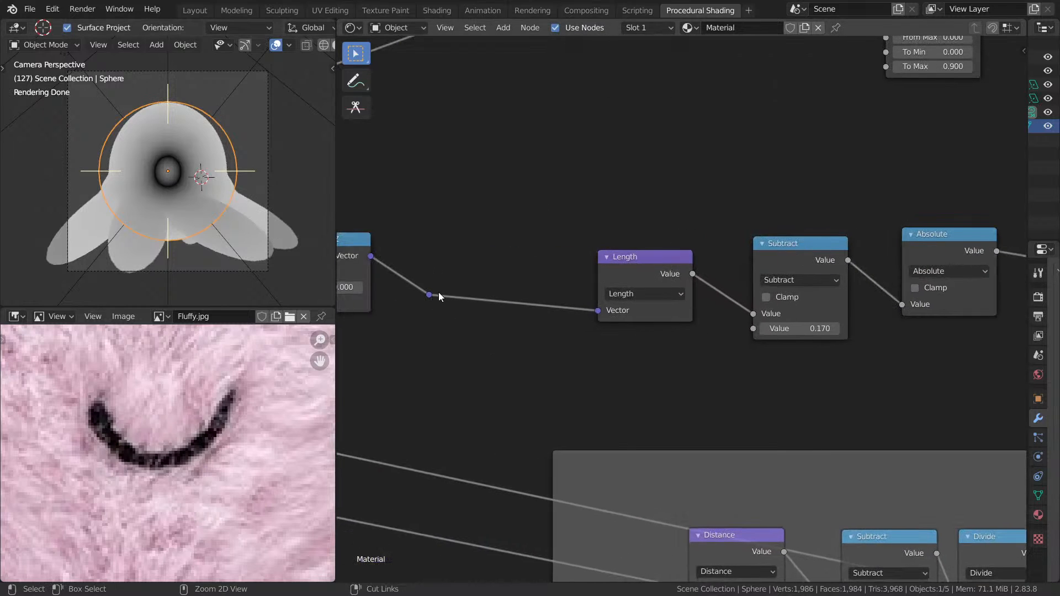
middle_click_drag(451, 271, 687, 252)
left_click(667, 276)
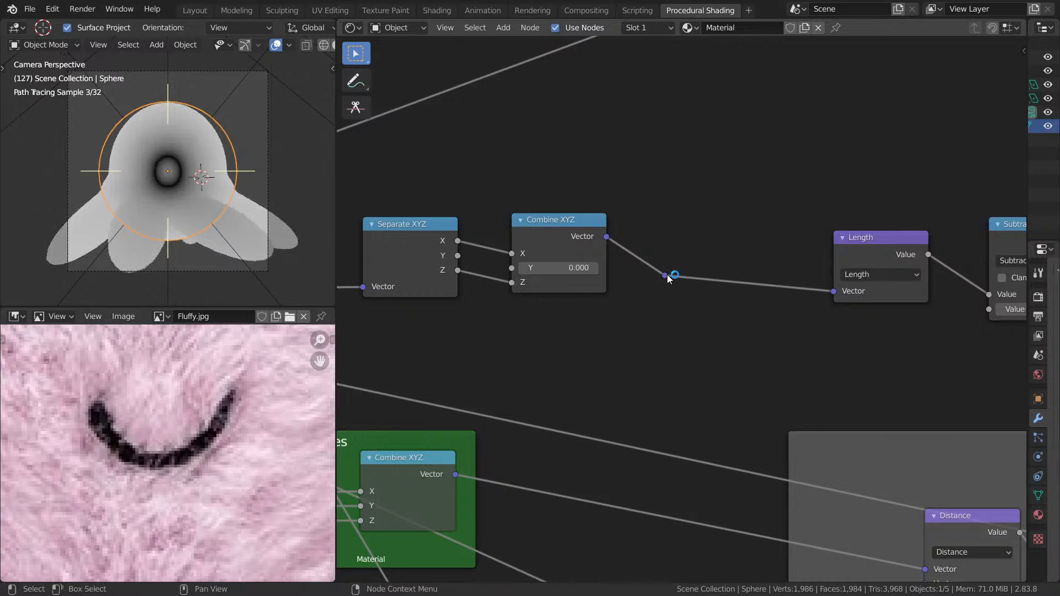
key("ctrl+x")
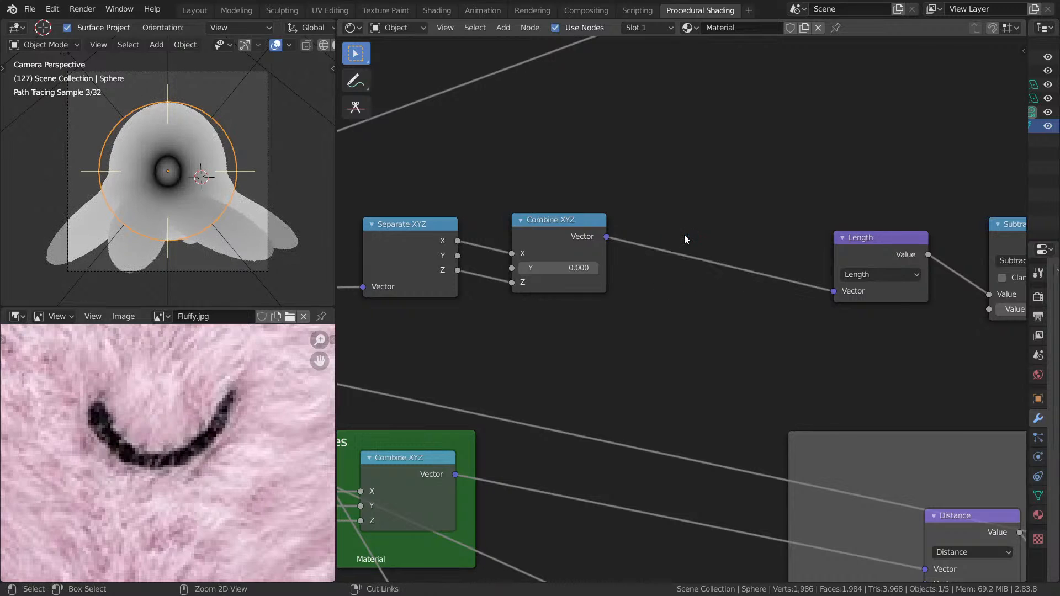
key("ctrl+s")
middle_click_drag(760, 210, 620, 235)
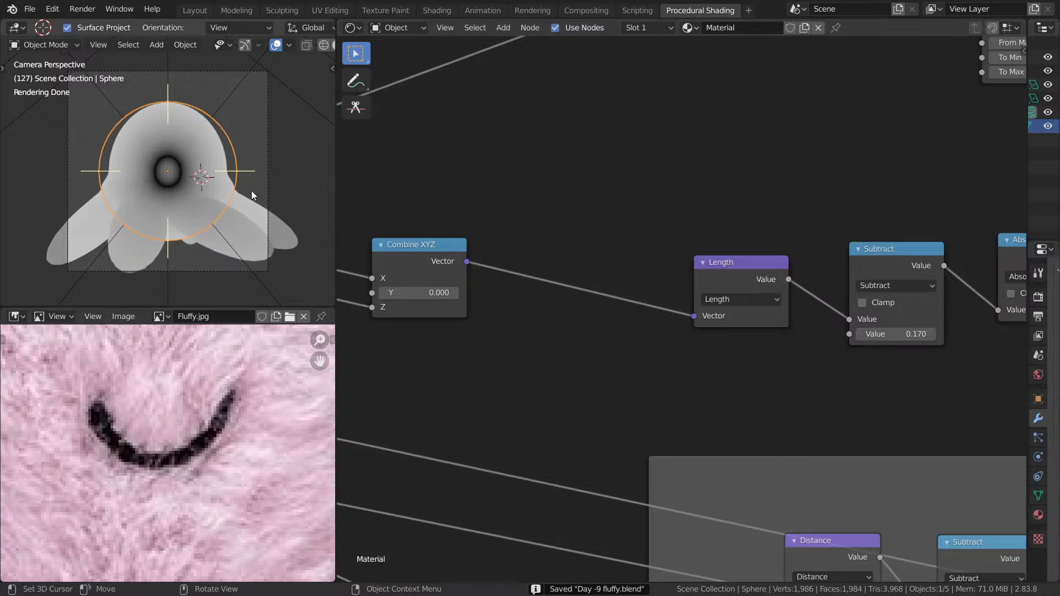
- Inspect the ring mask from the octopus's other side and preview the Separate XYZ node's Y output
middle_click_drag(251, 190, 119, 204)
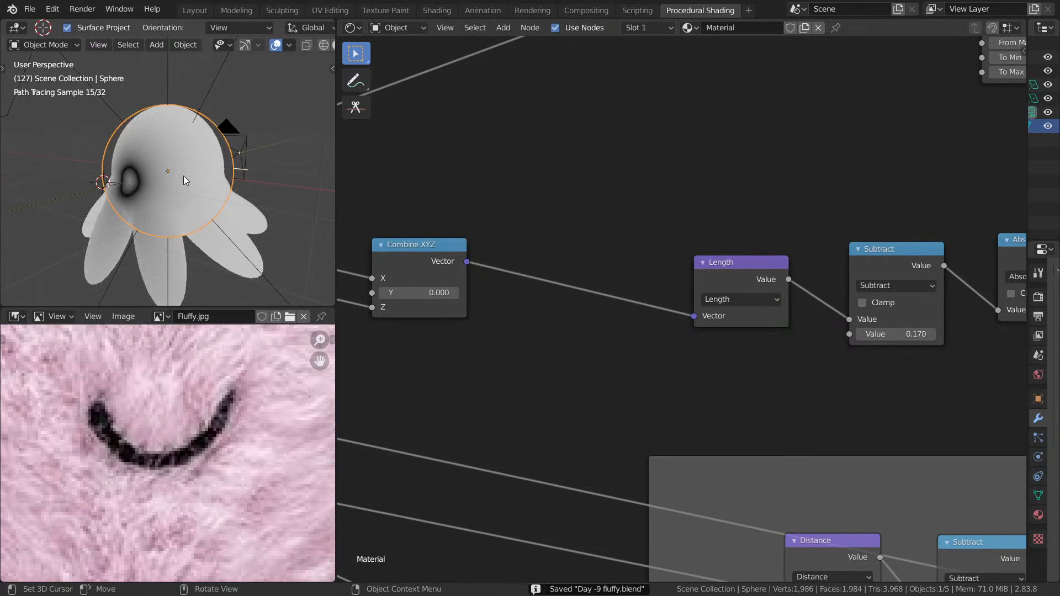
middle_click_drag(483, 214, 609, 195)
middle_click_drag(197, 150, 180, 180)
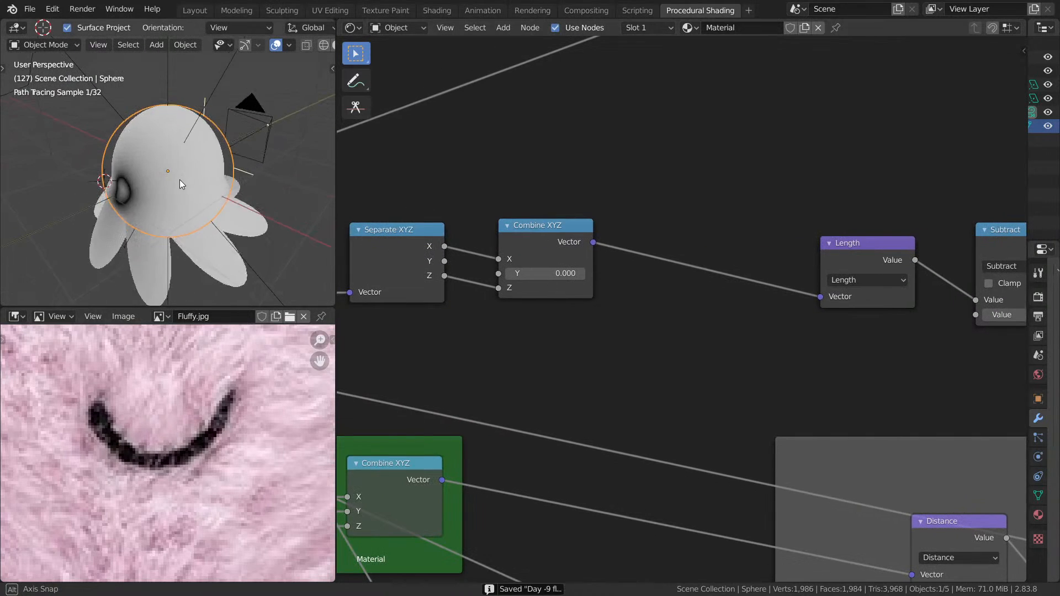
middle_click_drag(454, 253, 500, 243)
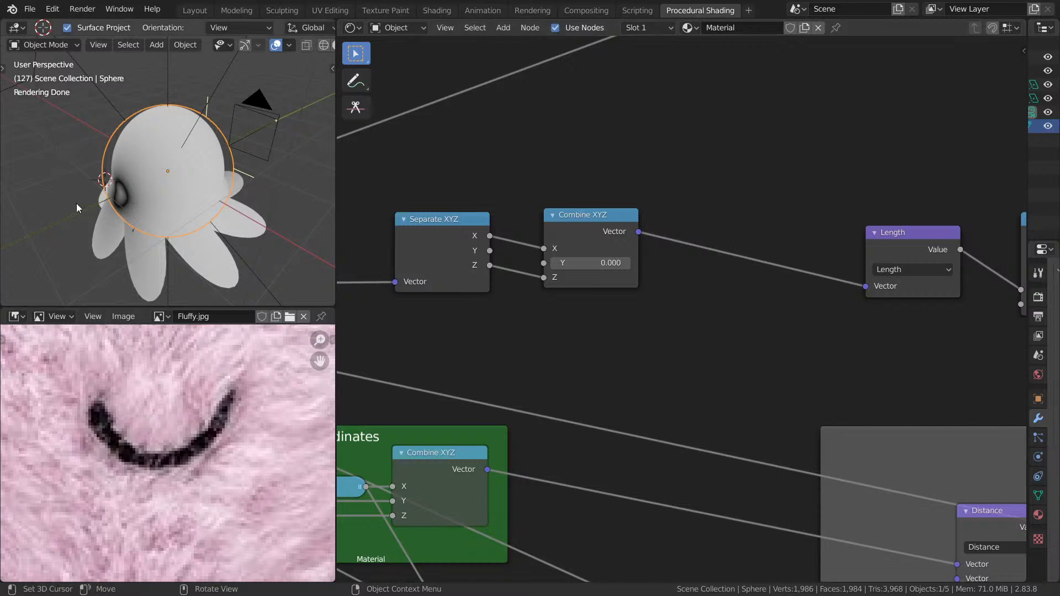
mouse_move(79, 206)
middle_mouse_down()
mouse_move(169, 184)
mouse_move(333, 194)
mouse_move(64, 184)
mouse_move(145, 184)
middle_mouse_up()
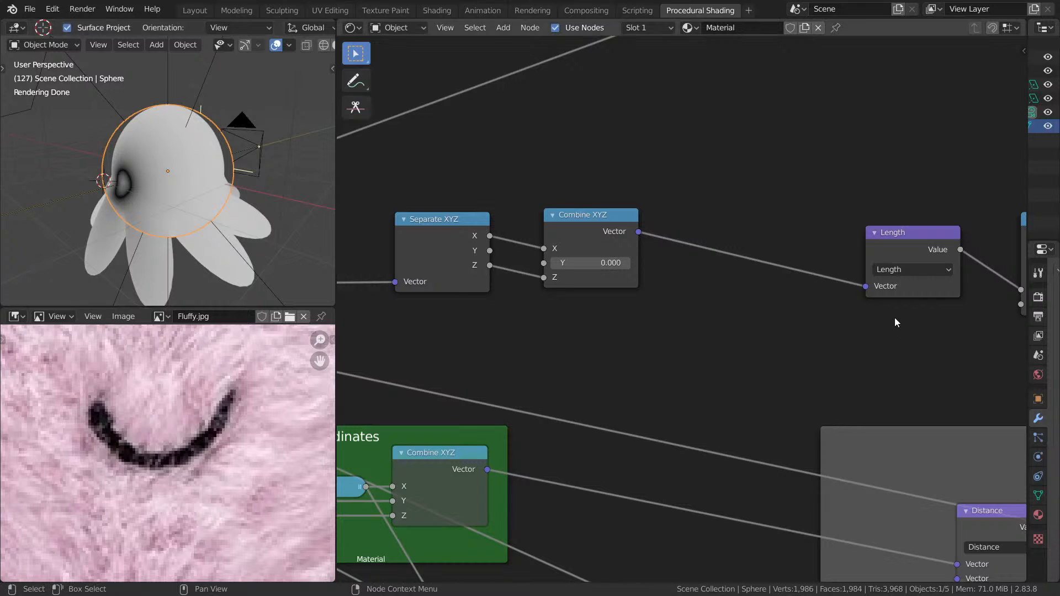
middle_click_drag(794, 291, 697, 300)
scroll(668, 288, "up", 1)
middle_click_drag(710, 263, 866, 254)
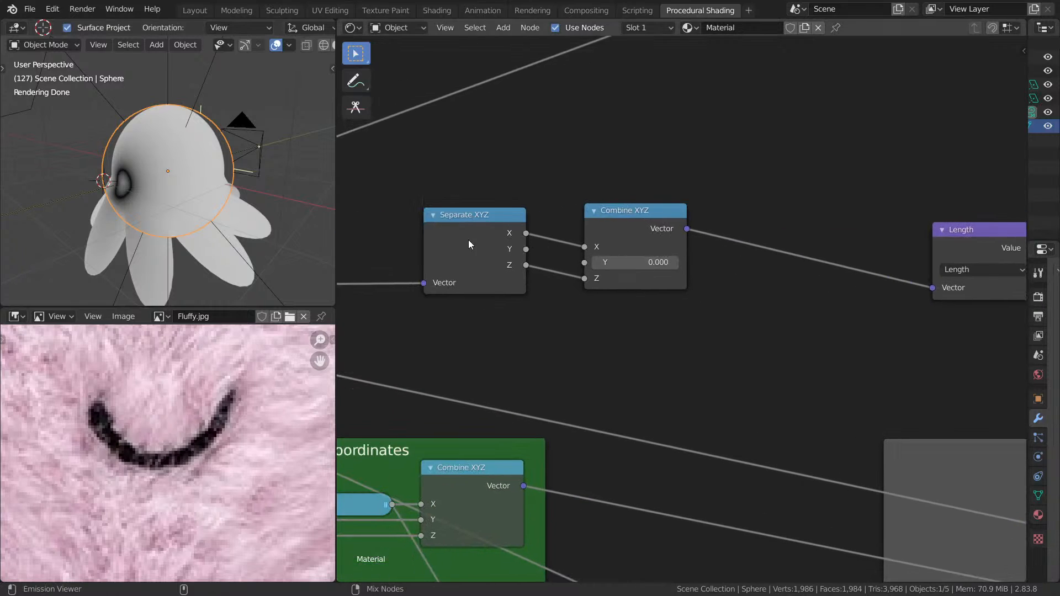
left_click(468, 241, "ctrl+shift")
left_click(488, 244, "ctrl+shift")
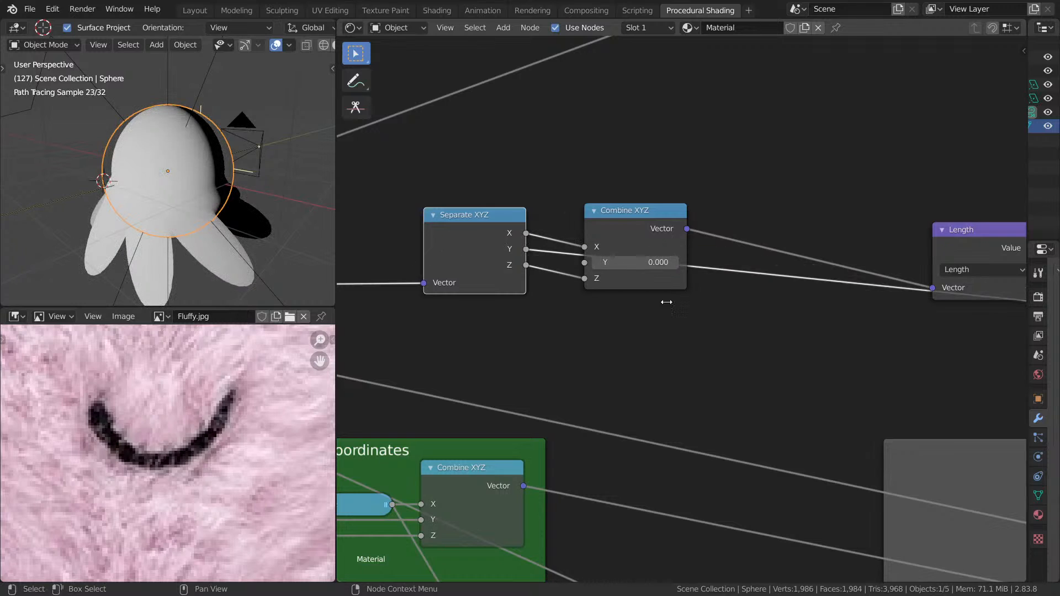
- Insert a Math node on the Separate XYZ node's Y output, set to Less Than with a threshold of 0
key("shift+a")
type("MATH")
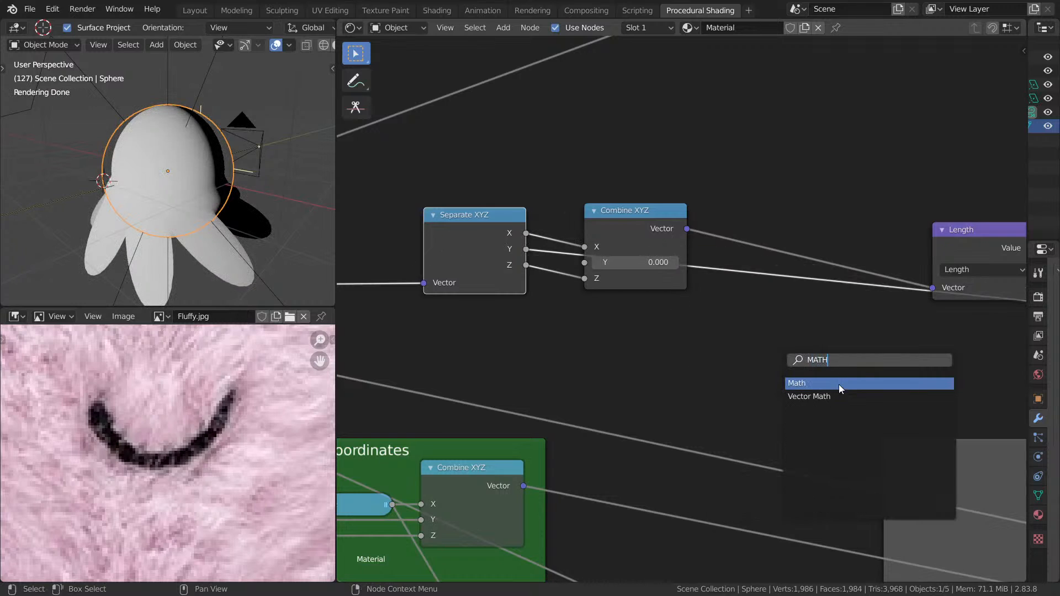
left_click(839, 383)
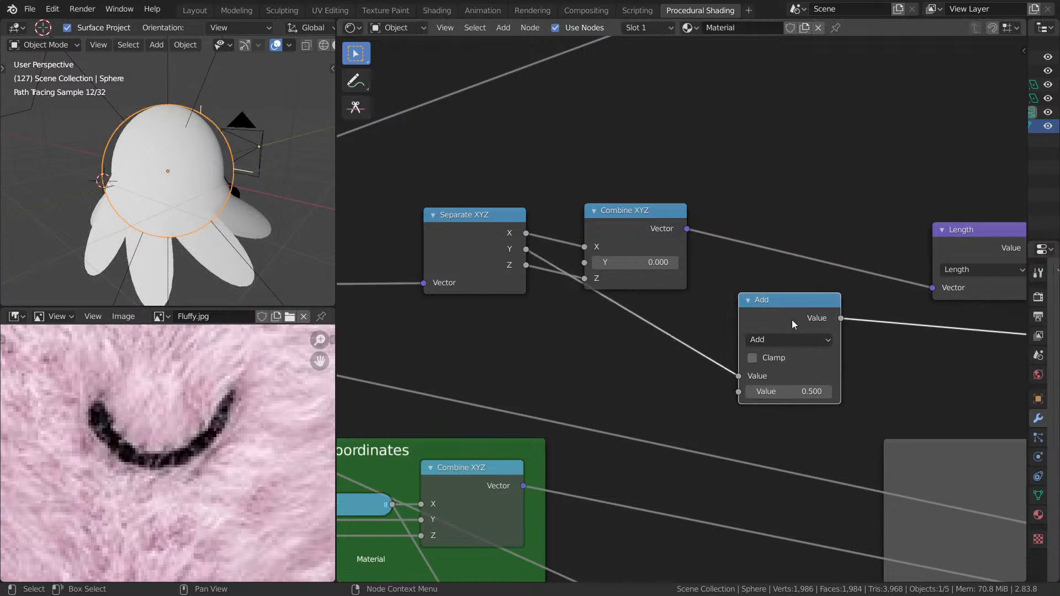
left_click(791, 320)
left_click(783, 339)
key("t")
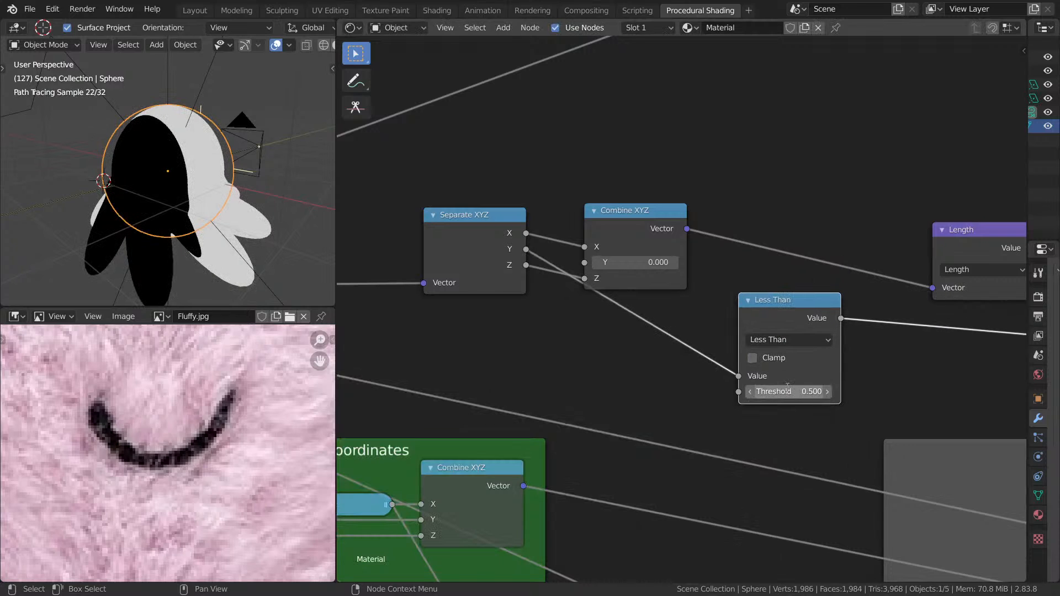
left_click(786, 389)
type("0")
key("Return")
- Rearrange the Length, Subtract and Absolute nodes in a tighter row and place the Less Than node below them
middle_click_drag(852, 361, 427, 347)
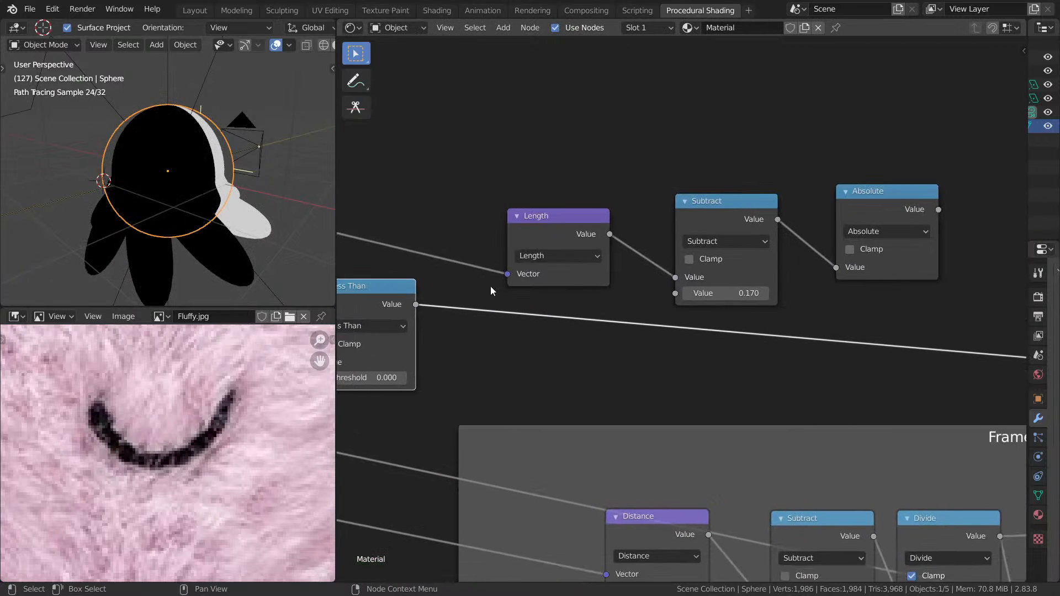
left_click_drag(598, 230, 518, 210)
left_click_drag(704, 214, 571, 191)
left_click_drag(866, 212, 717, 199)
left_click_drag(380, 286, 800, 314)
middle_click_drag(856, 317, 673, 331)
- Add a Multiply node combining the Absolute and Less Than outputs, preview it, and tuck Less Than beneath Absolute
left_click(582, 213)
key("shift+d")
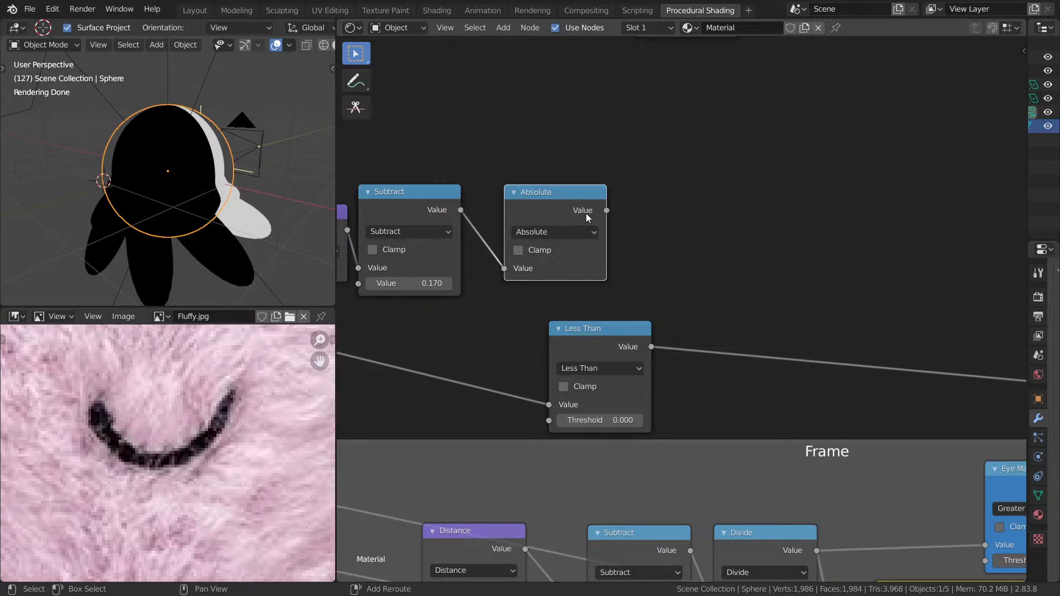
left_click(763, 234)
key("m")
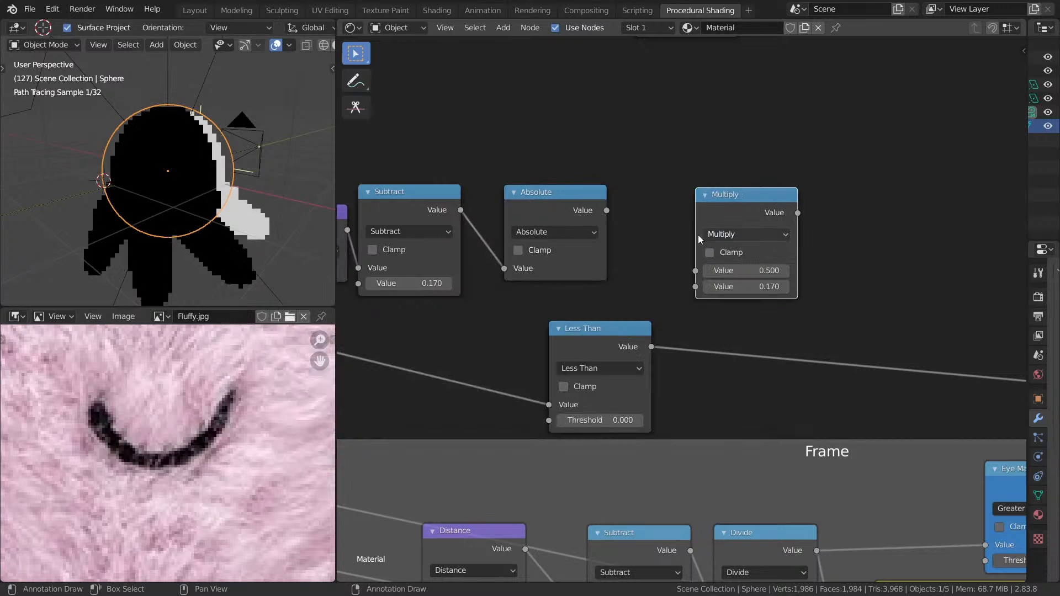
left_click_drag(606, 210, 695, 270)
left_click_drag(653, 346, 697, 289)
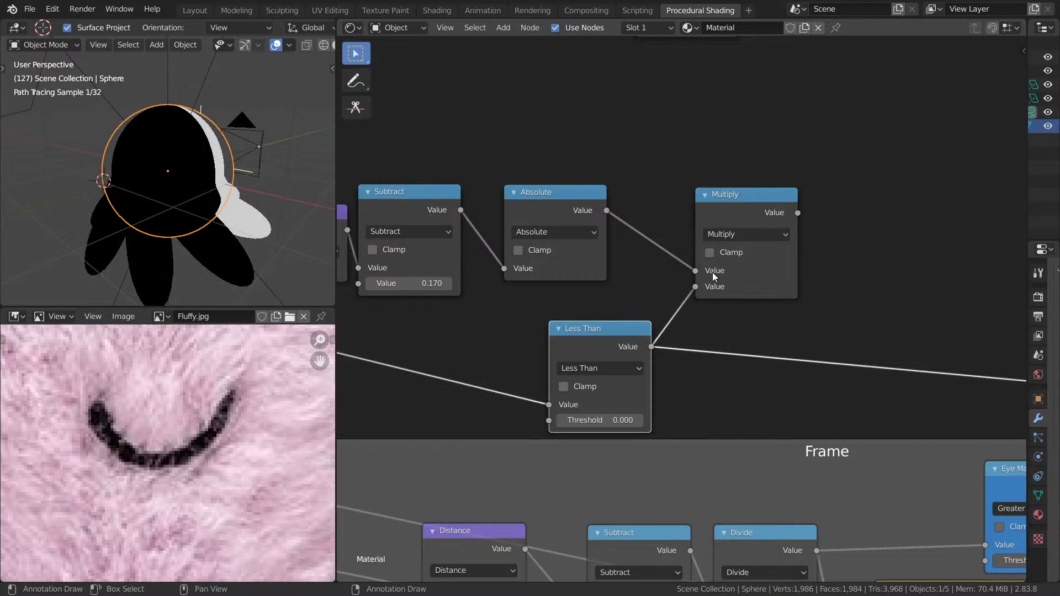
left_click(757, 208, "ctrl+shift")
left_click_drag(581, 353, 539, 333)
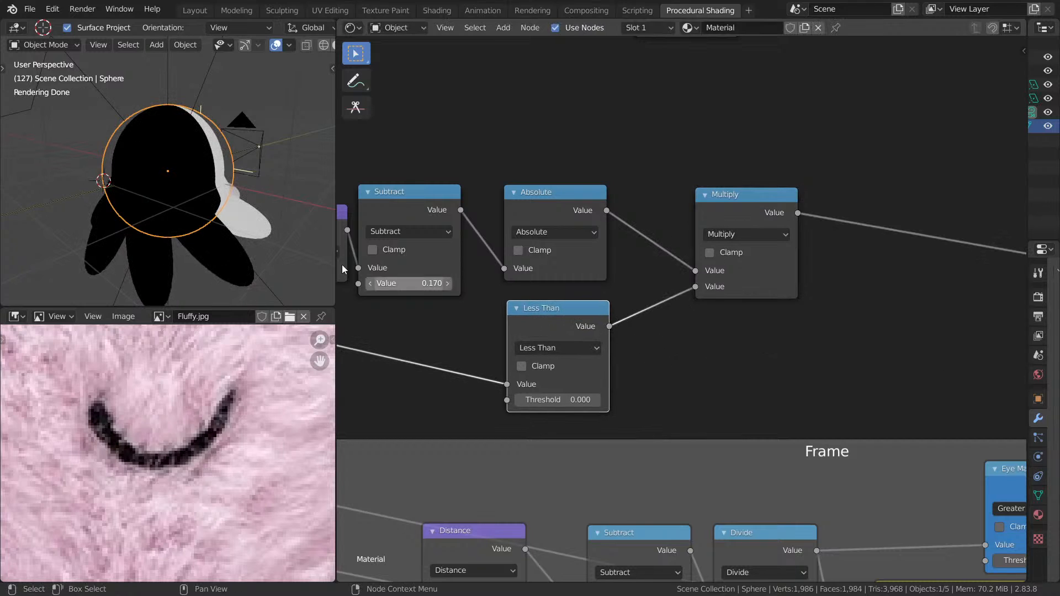
- Move the Length node beside Combine XYZ and reconnect its output to the Subtract node's second input
middle_click_drag(293, 253, 227, 217)
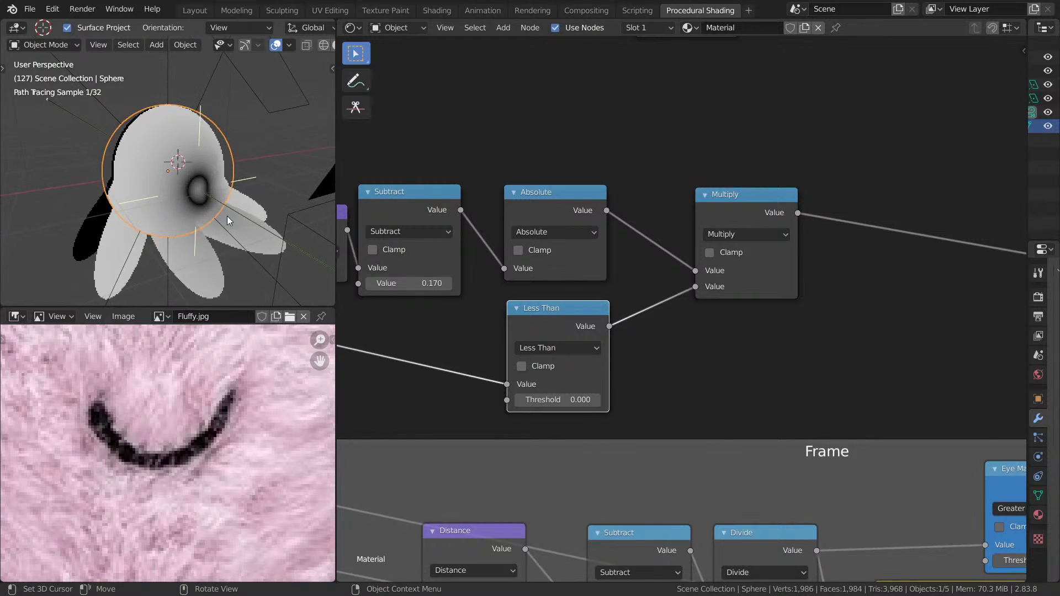
middle_click_drag(646, 210, 868, 216)
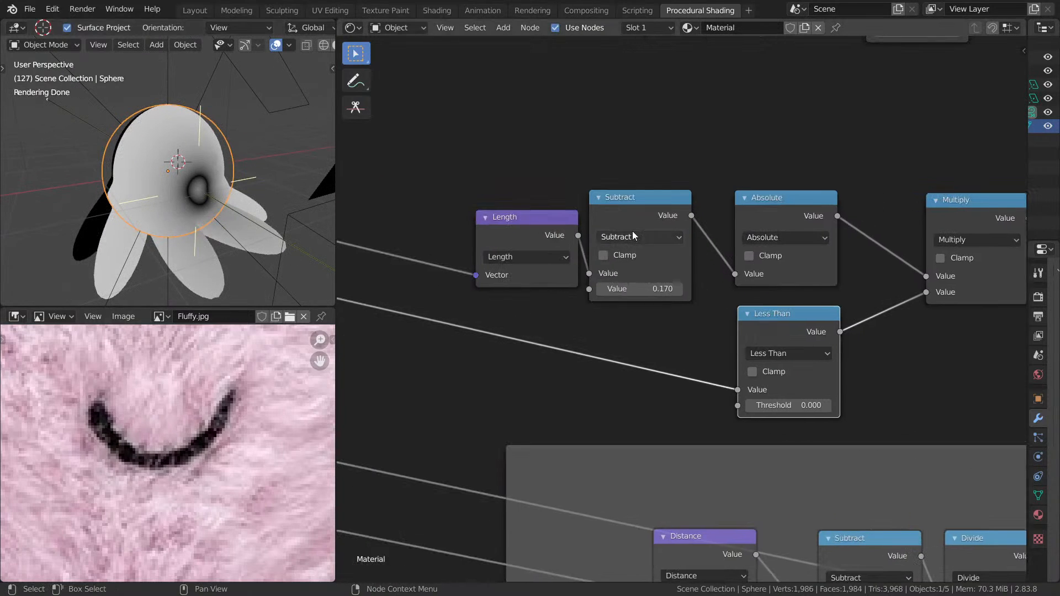
scroll(631, 231, "up", 3)
middle_click_drag(591, 243, 939, 252)
left_click_drag(747, 210, 513, 207)
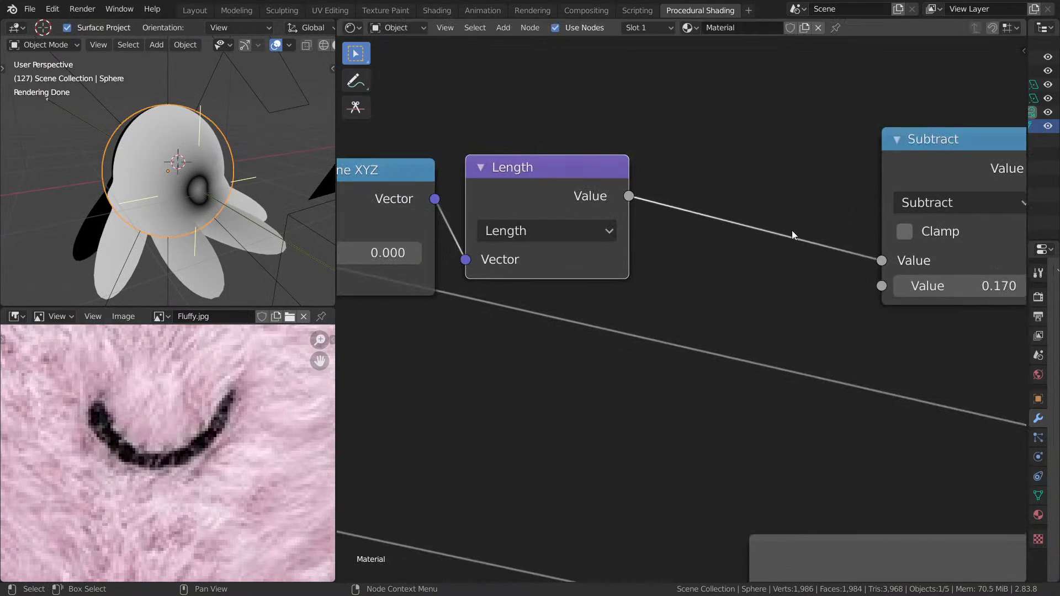
left_click_drag(883, 262, 882, 286)
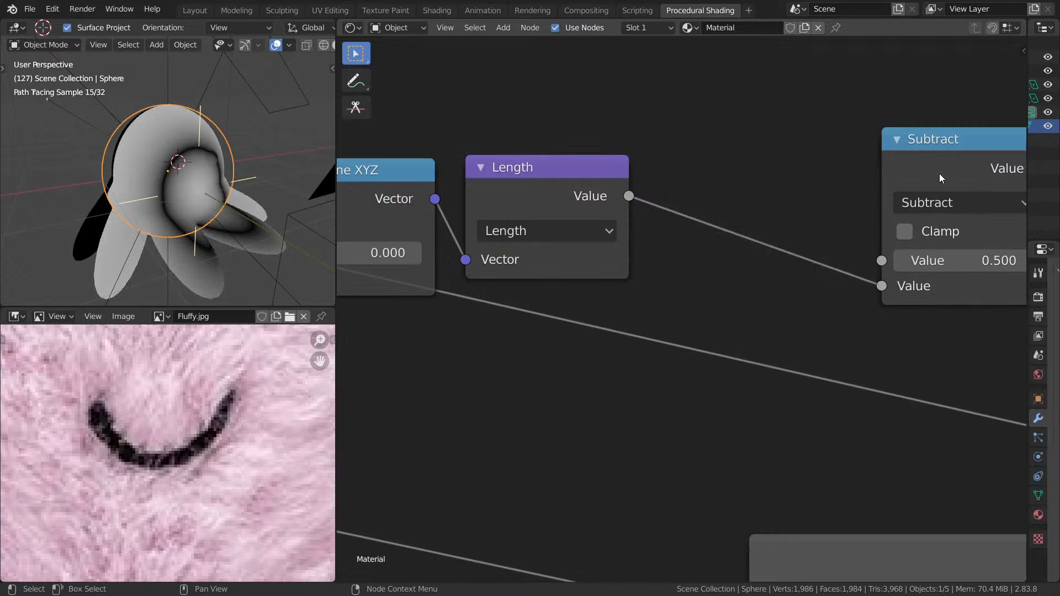
- Duplicate the Subtract node into the link before Absolute and set the copy's operation to Divide
middle_click_drag(940, 173, 690, 201)
left_click_drag(701, 194, 606, 200)
key("shift+d")
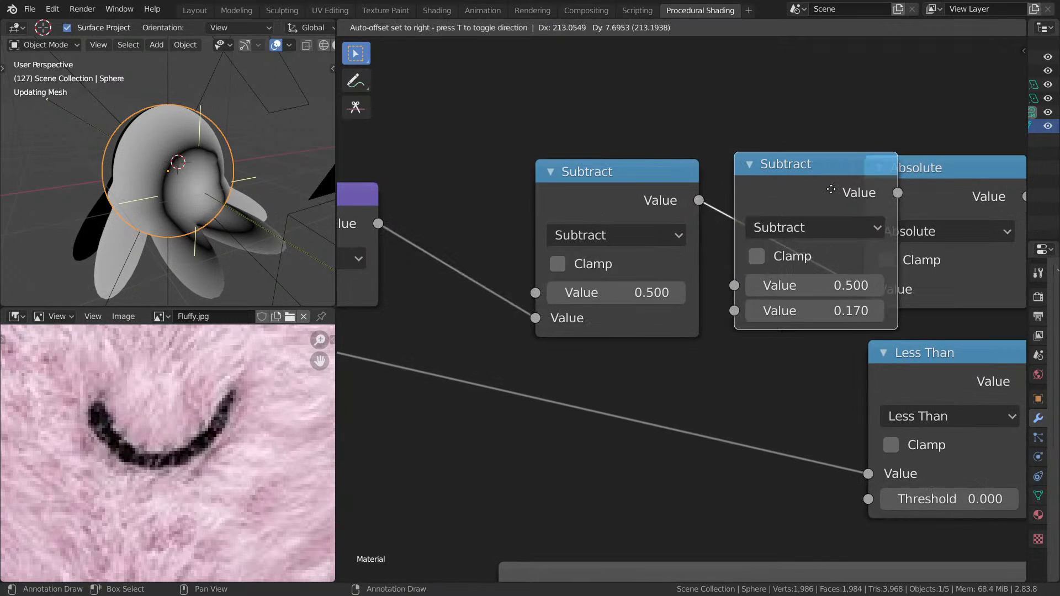
left_click(889, 191)
left_click(864, 228)
left_click(265, 390)
- Add a Value node feeding the Subtract node's first input and the Divide node's second input, and set it to 0.210
middle_click_drag(546, 383, 664, 334)
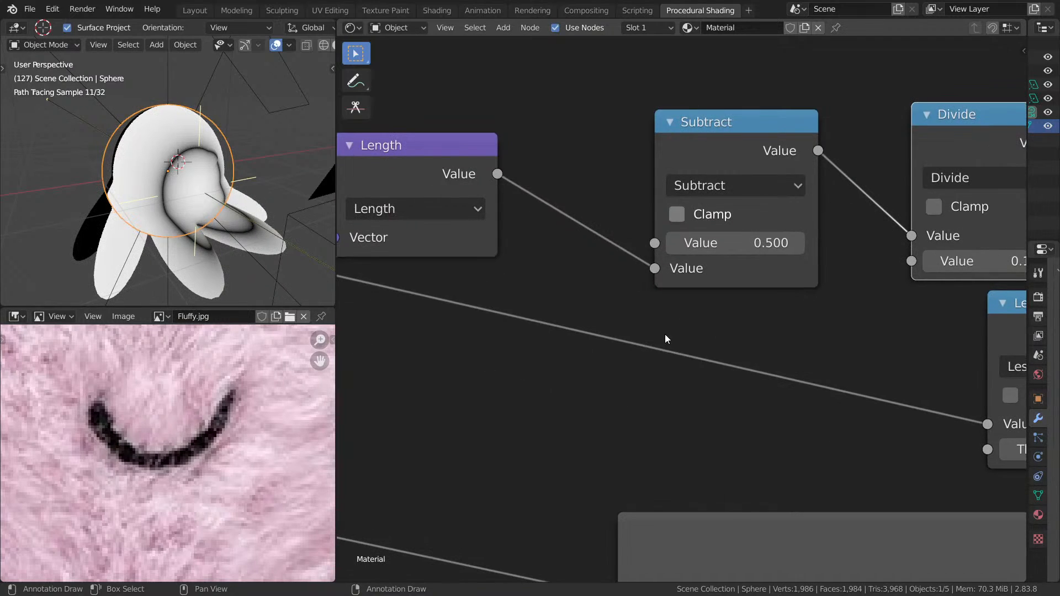
key("shift+a")
left_click(665, 336)
type("VA")
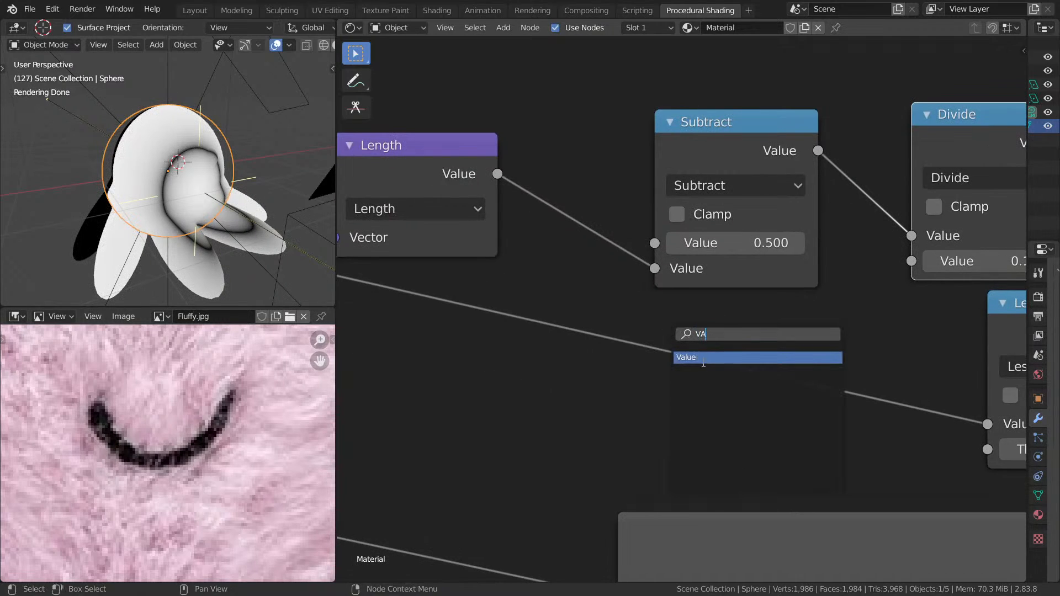
left_click(703, 363)
left_click(687, 379)
left_click_drag(771, 438, 657, 244)
left_click_drag(772, 438, 904, 270)
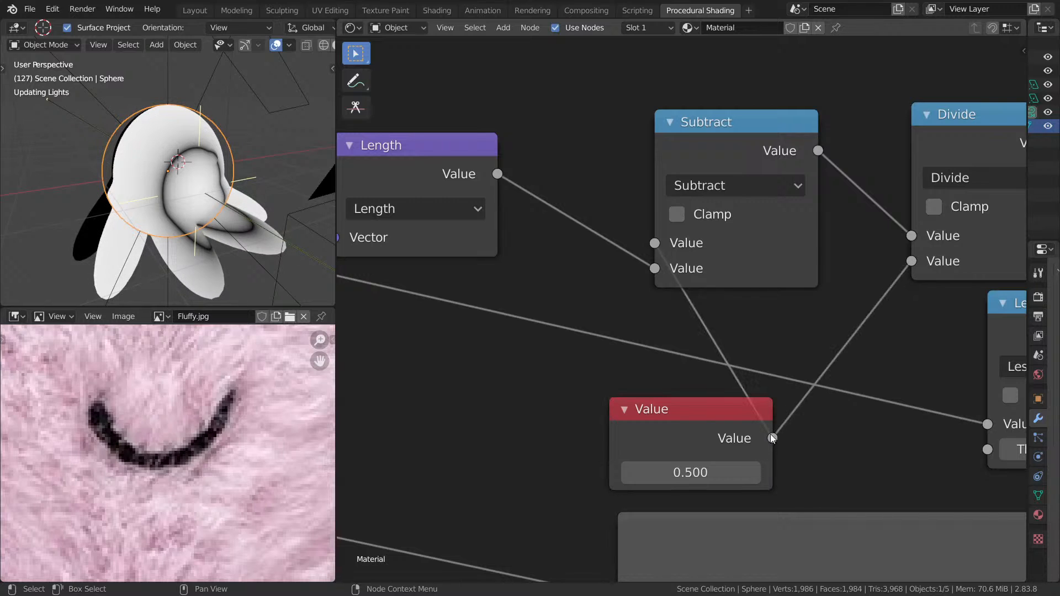
mouse_move(699, 453)
left_mouse_down()
mouse_move(752, 331)
mouse_move(770, 348)
mouse_move(709, 348)
mouse_move(721, 348)
left_mouse_up()
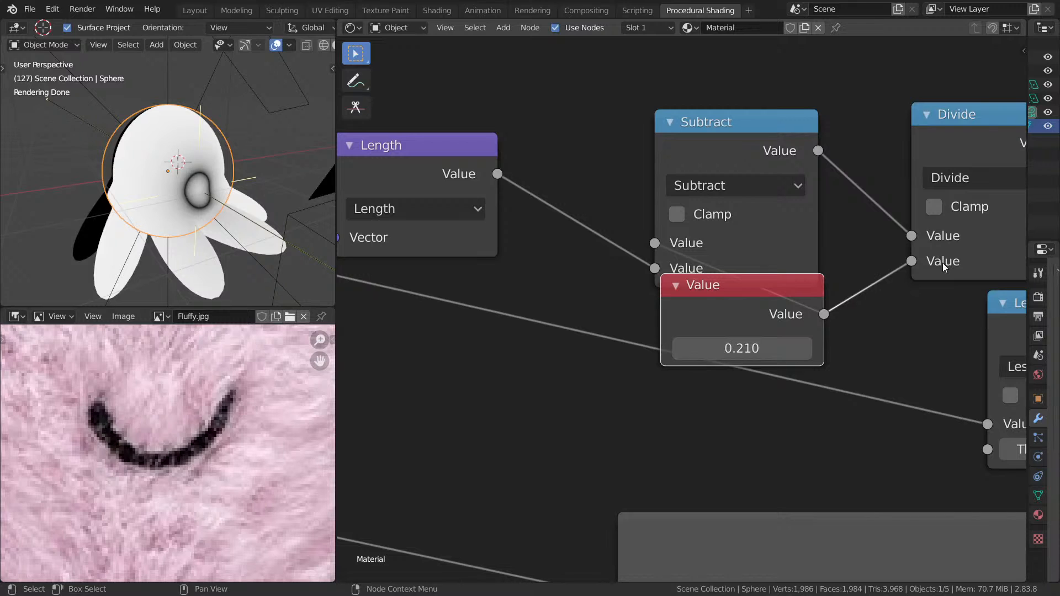
- Shift the Multiply node away and insert a copy of the Absolute node before it, set to Subtract
mouse_move(839, 157)
middle_mouse_down()
mouse_move(817, 144)
mouse_move(594, 234)
mouse_move(369, 252)
middle_mouse_up()
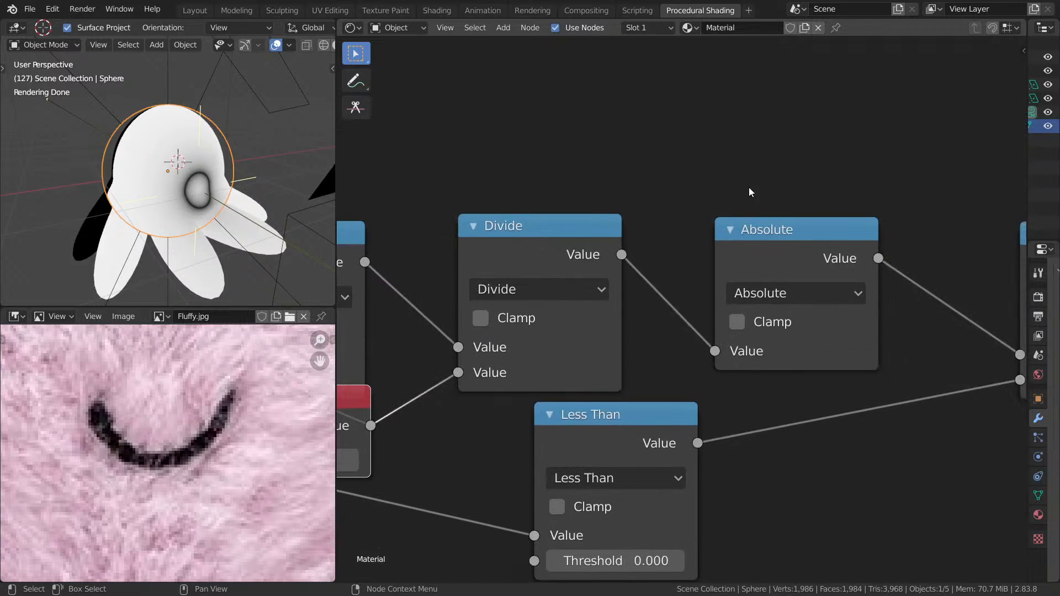
middle_click_drag(789, 211, 545, 227)
middle_click_drag(675, 254, 521, 217)
left_click_drag(731, 260, 873, 264)
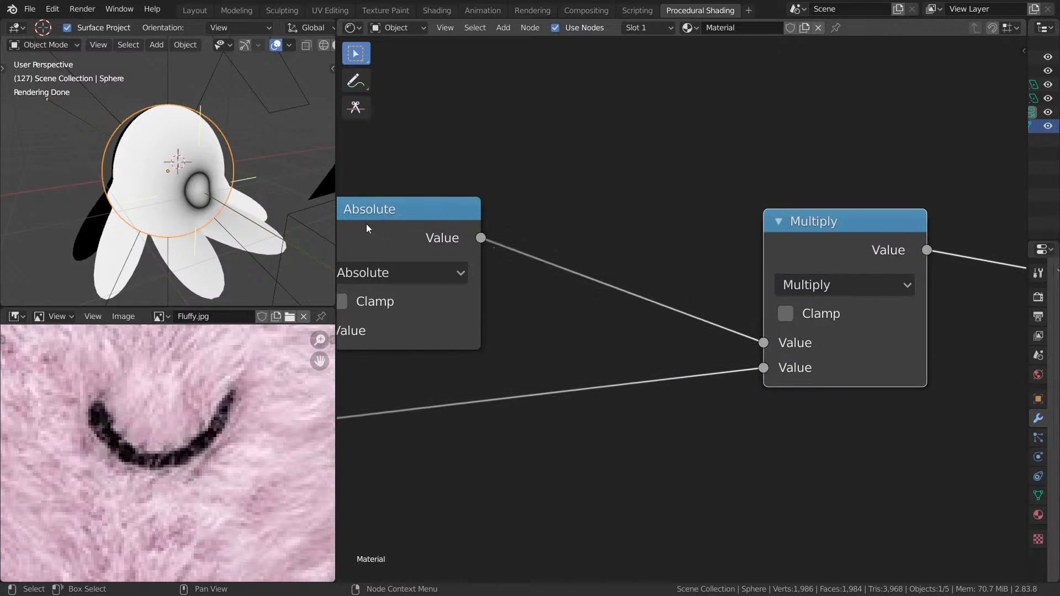
left_click(366, 223)
key("shift+d")
left_click(624, 259)
left_click(624, 259)
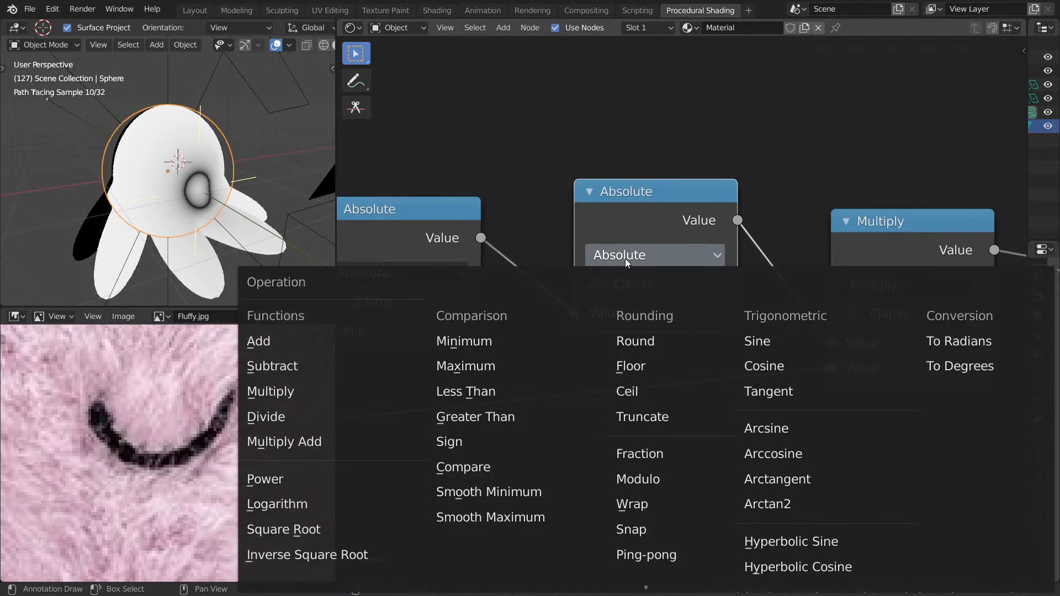
key("s")
- Move the Absolute link to the new Subtract node's second input and check the ring mask in the maximized viewport
middle_click_drag(654, 284, 730, 286)
left_click_drag(771, 340, 718, 340)
left_click(713, 260)
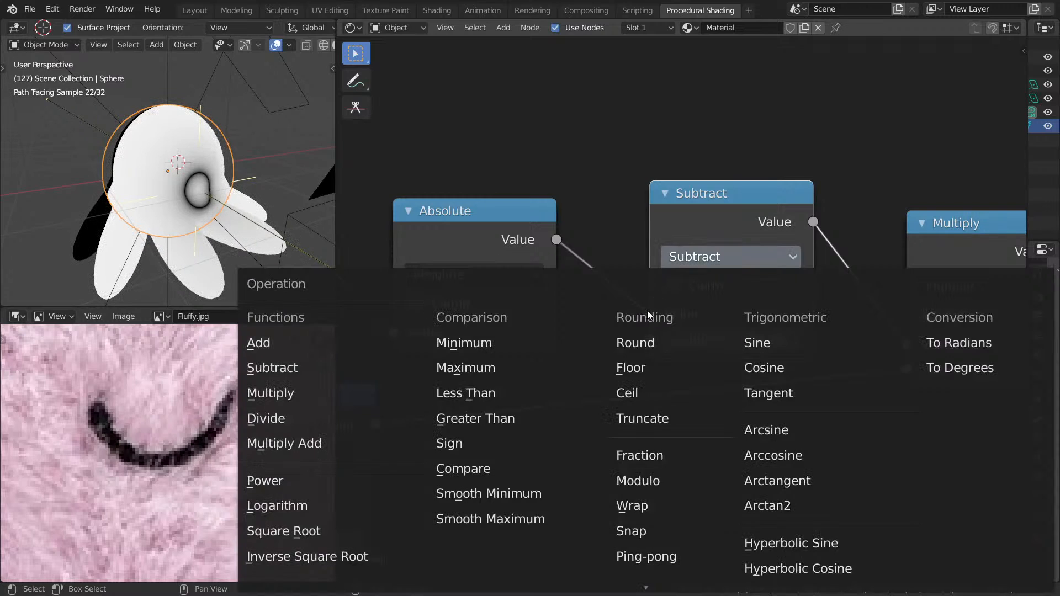
left_click_drag(649, 314, 649, 339)
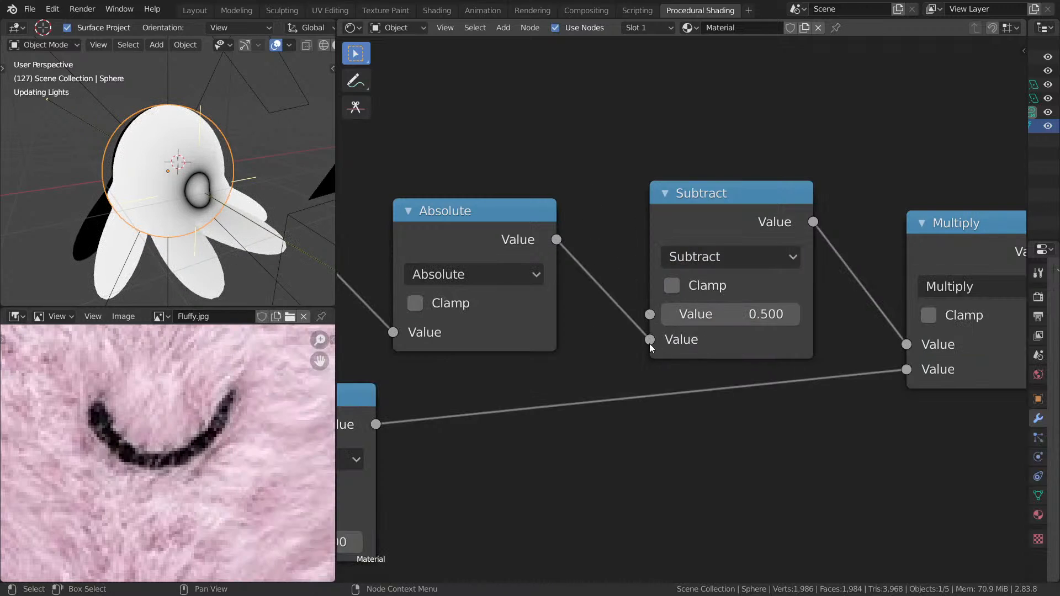
key("ctrl+alt+space")
middle_click_drag(292, 205, 255, 296)
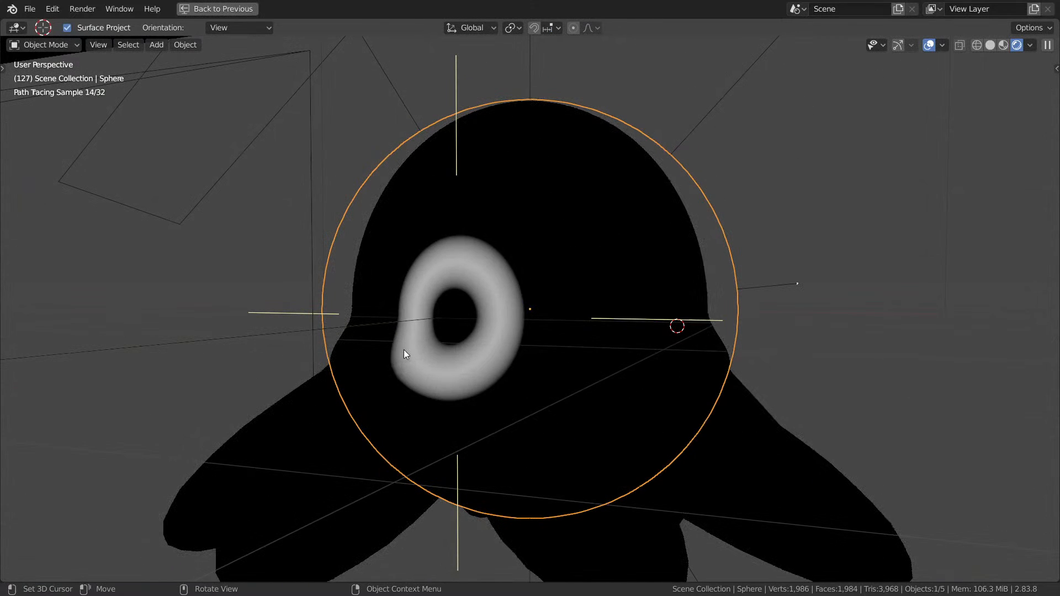
key("ctrl+alt+space")
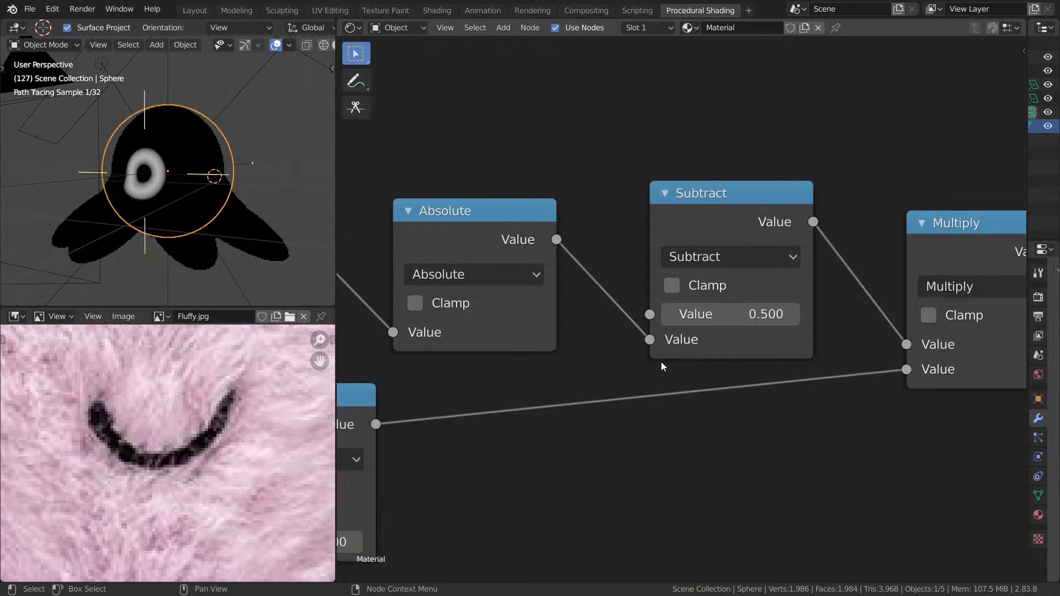
- Duplicate the last Subtract node into the link before Multiply and set the copy's operation to Divide
key("shift+d")
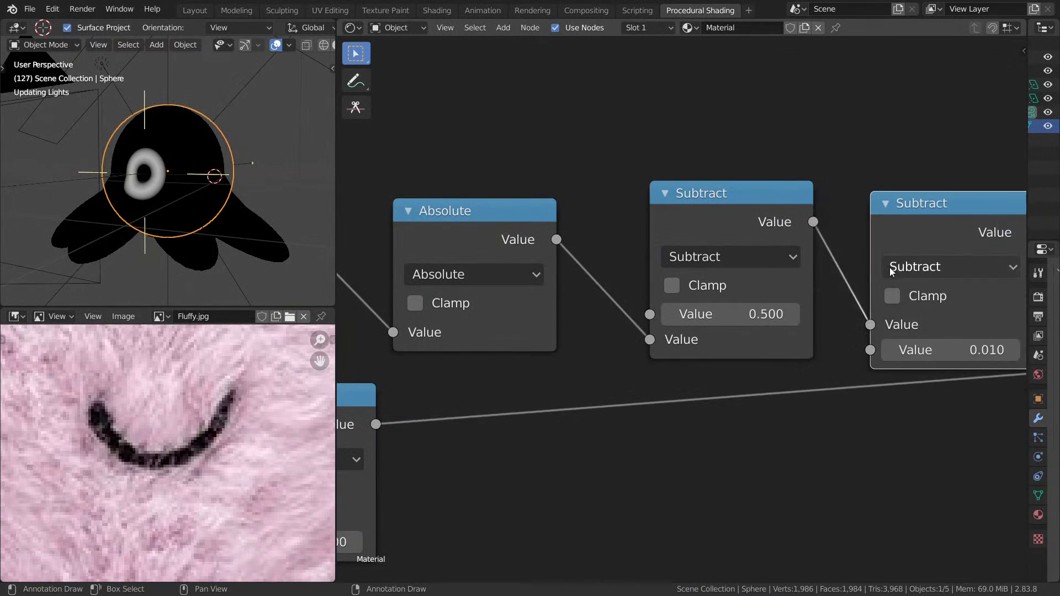
left_click(931, 271)
left_click(929, 266)
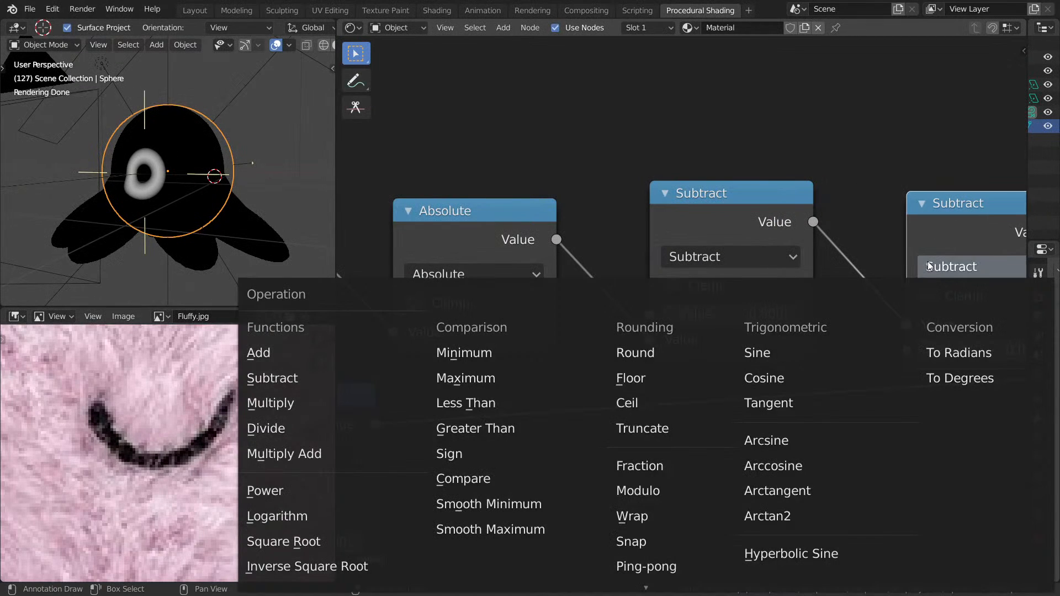
key("d")
- Add a Value node and connect it to the last Subtract node's first input and the new Divide node's second input
middle_click_drag(806, 424, 711, 386)
key("shift+a")
type("s")
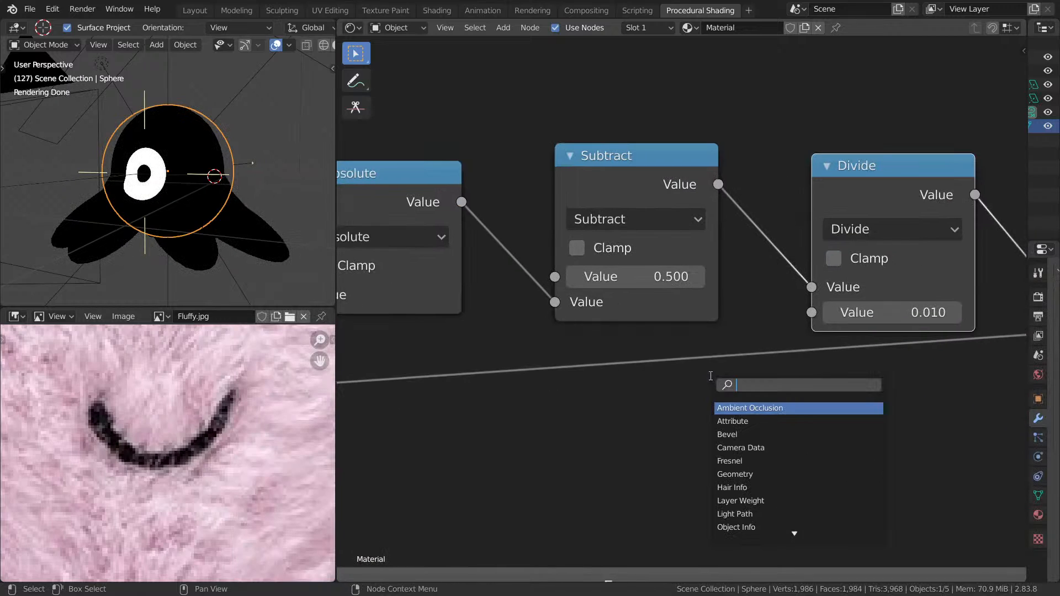
type("va")
key("Return")
left_click(627, 403)
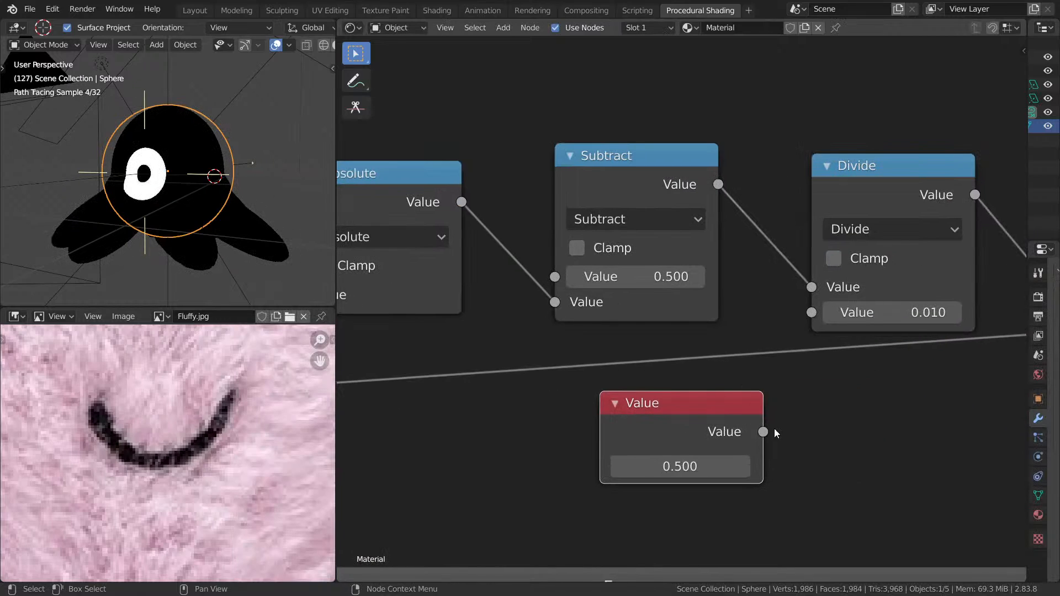
left_click_drag(765, 432, 555, 277)
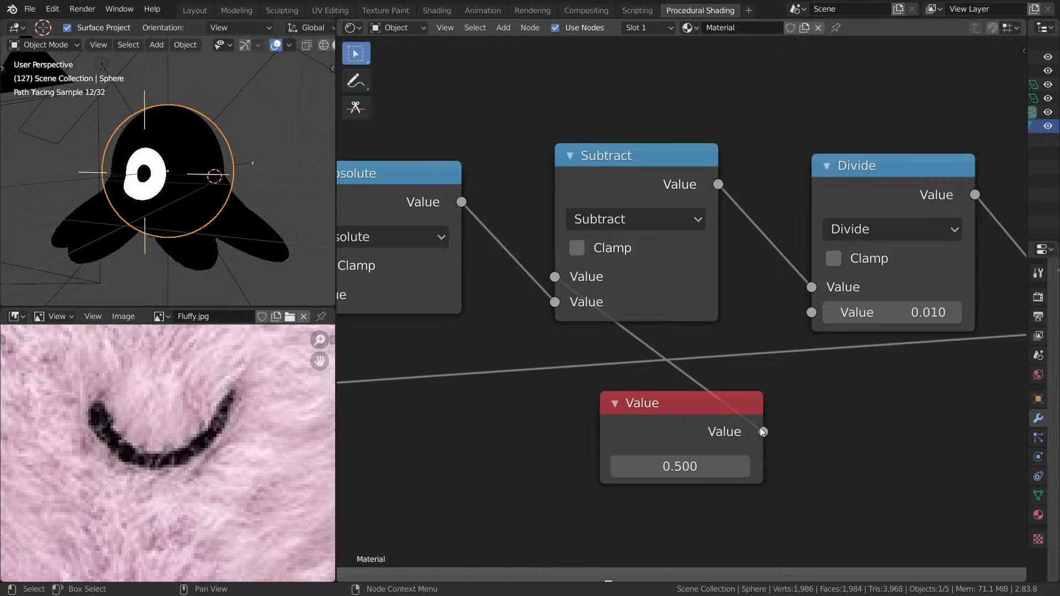
left_click_drag(763, 432, 812, 312)
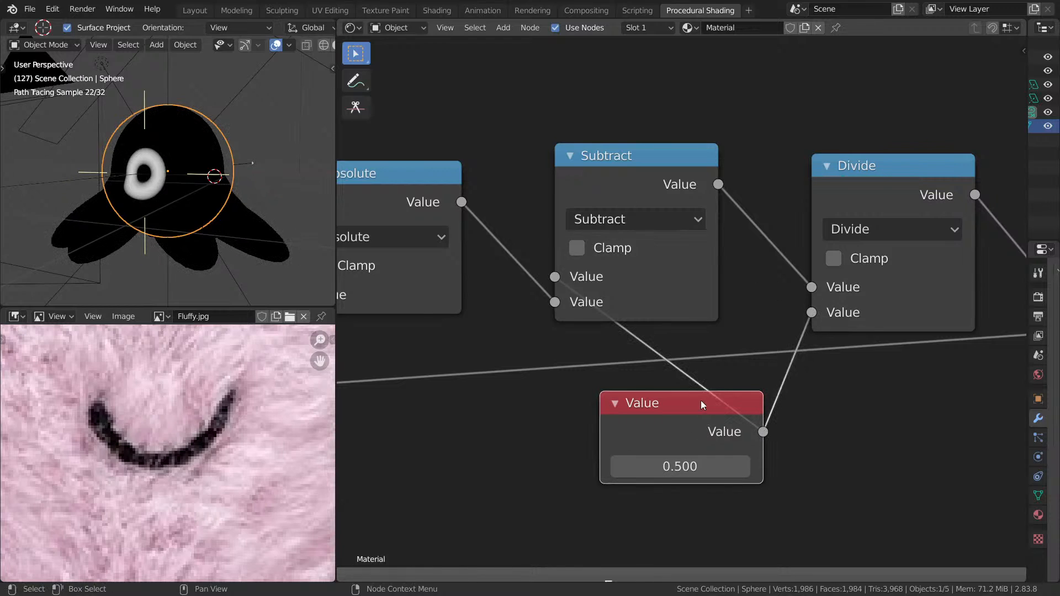
- Move the new Divide node beside Subtract and shift the Multiply node farther along the chain
left_click_drag(840, 234, 774, 220)
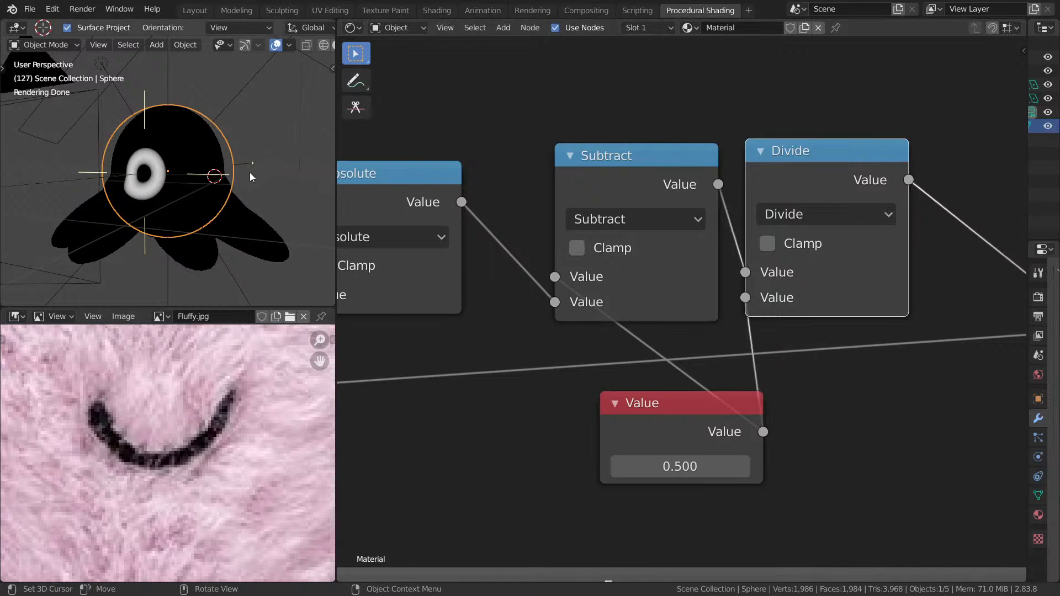
scroll(247, 172, "up", 6)
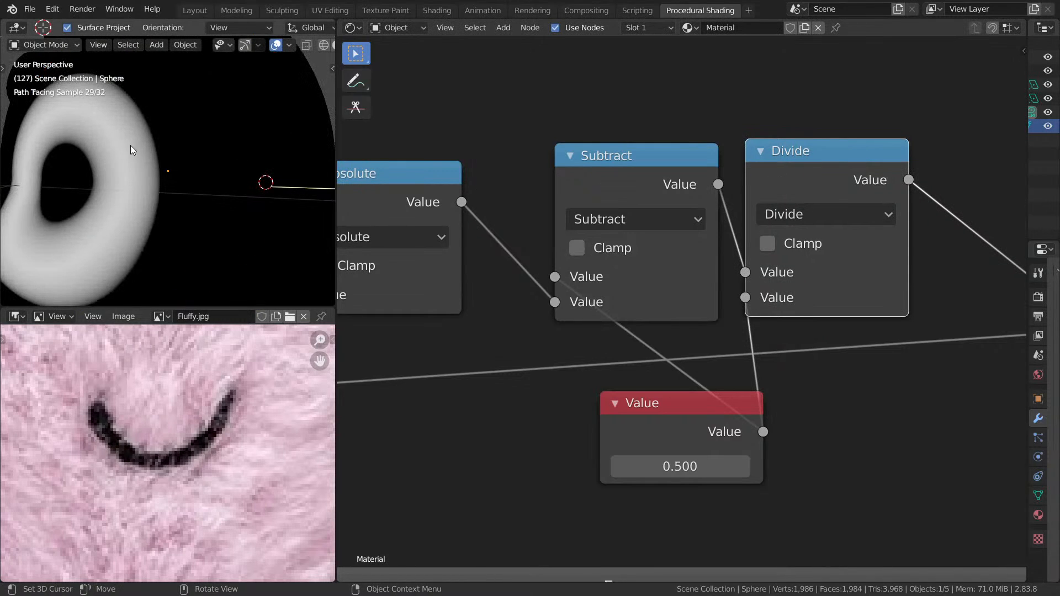
middle_click_drag(790, 160, 425, 260)
left_click_drag(764, 324, 825, 314)
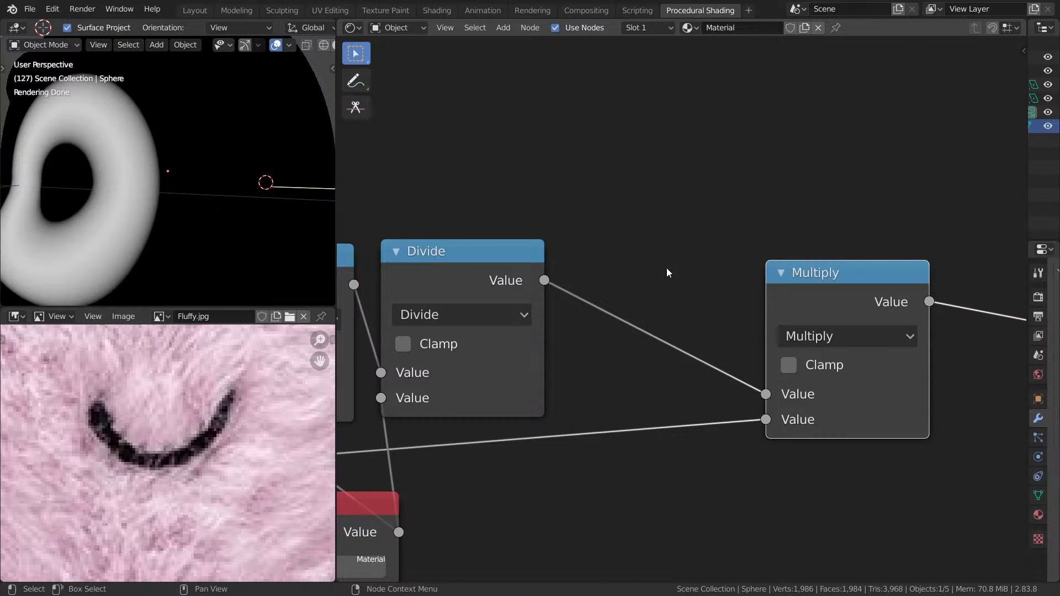
middle_click_drag(667, 267, 704, 260)
scroll(710, 241, "down", 1)
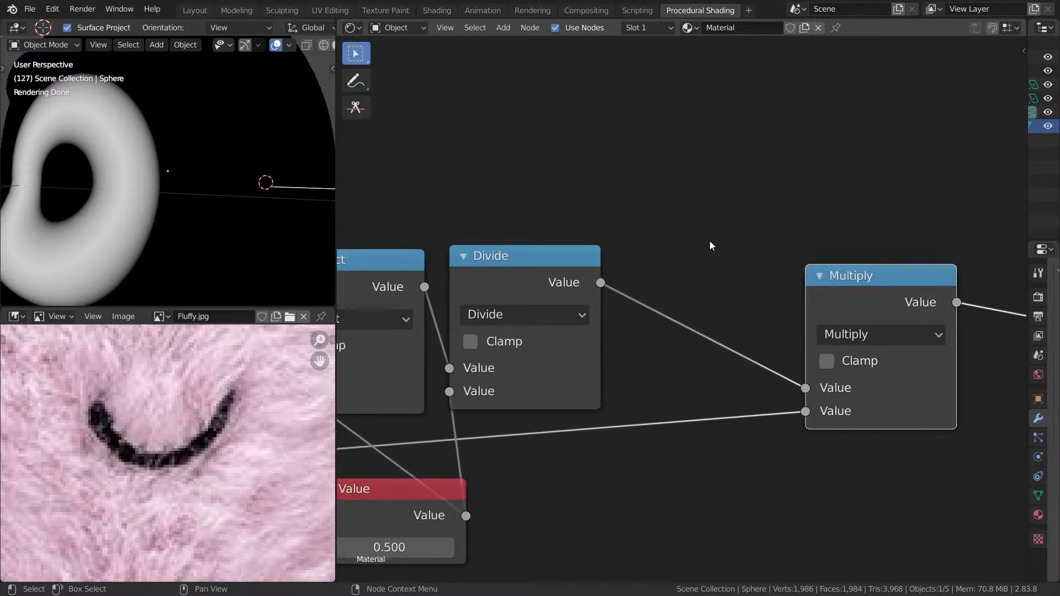
left_click_drag(868, 290, 1004, 282)
middle_click_drag(793, 300, 908, 253)
scroll(756, 244, "down", 10)
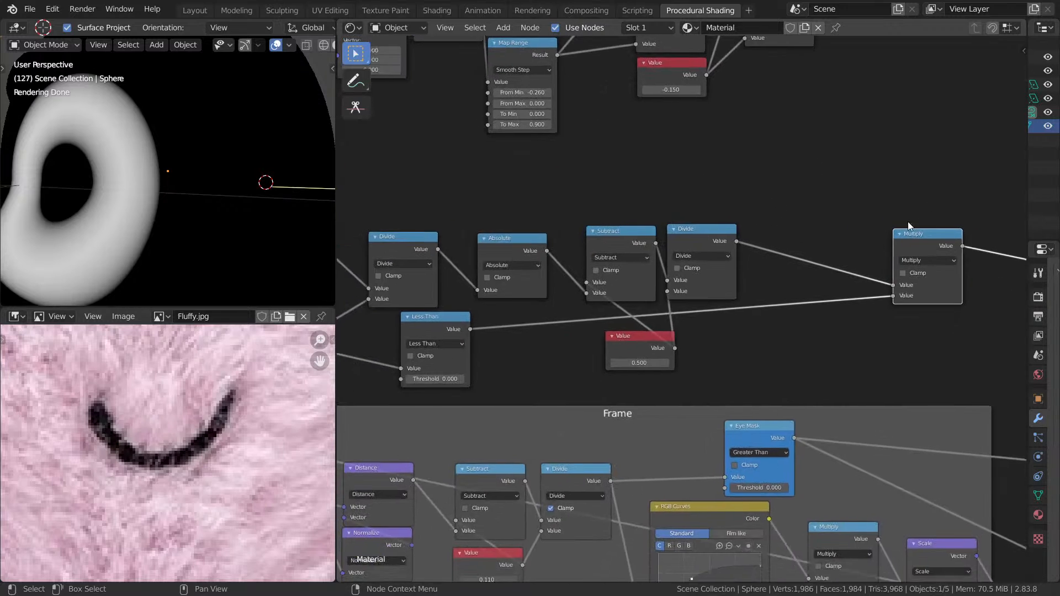
- Set the new Value node to 0.250 and save the file
scroll(683, 304, "up", 6)
left_click_drag(614, 395, 531, 395, "shift")
key("ctrl+s")
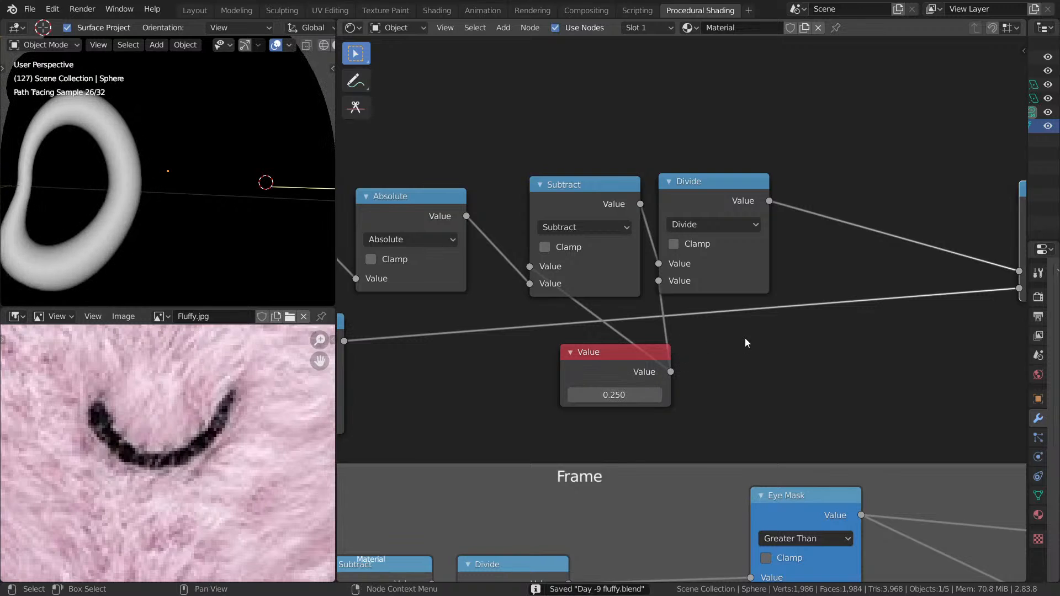
- Place the 0.250 Value node directly beneath the Subtract node and view the ring from the front
left_click_drag(605, 371, 577, 338)
left_click(764, 327)
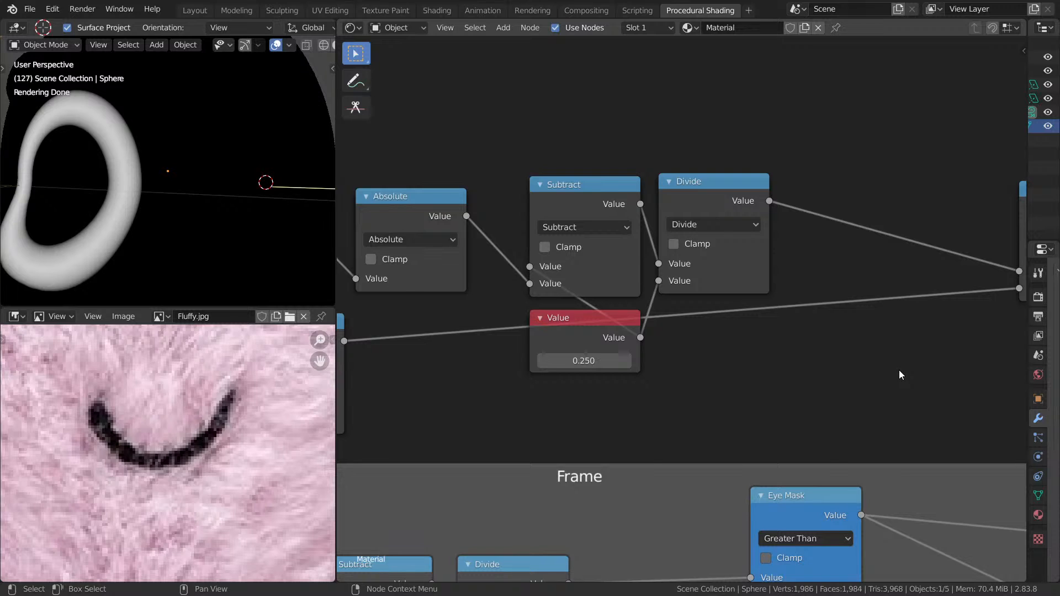
mouse_move(200, 217)
middle_mouse_down()
mouse_move(170, 205)
mouse_move(194, 205)
middle_mouse_up()
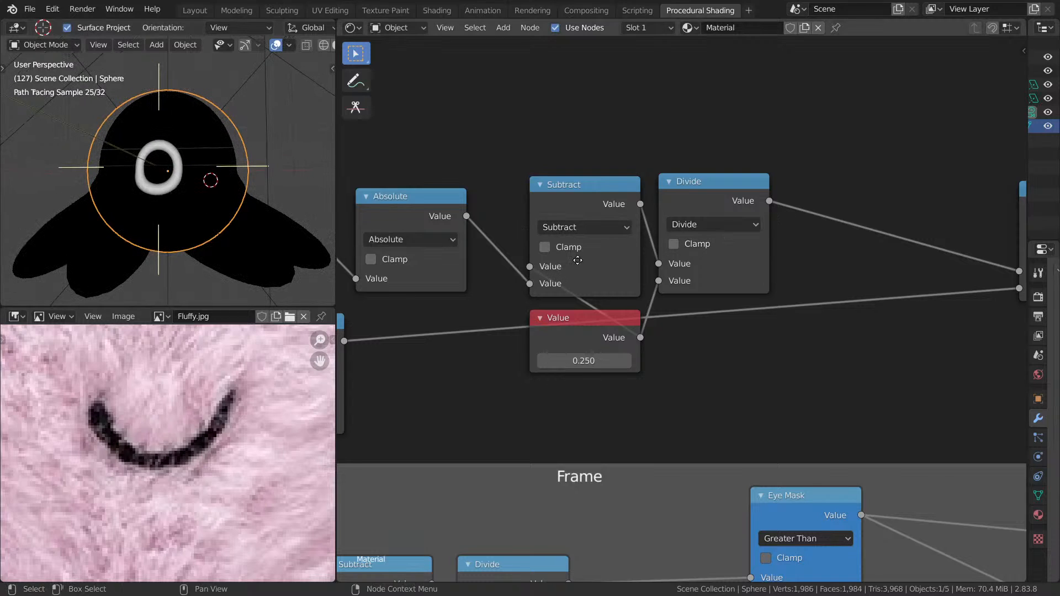
- Preview the last Divide and the Multiply outputs in turn, comparing the mask on the front and back of the octopus
middle_click_drag(578, 260, 501, 265)
left_click(637, 205, "ctrl+shift")
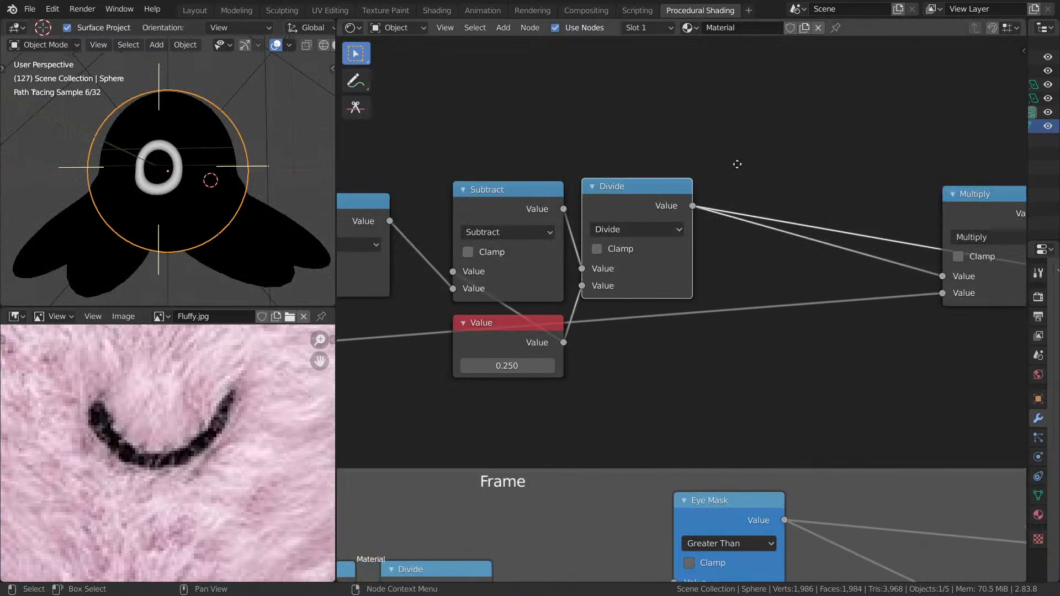
middle_click_drag(737, 164, 754, 208)
middle_click_drag(82, 168, 254, 172)
middle_click_drag(772, 191, 509, 189)
left_click_drag(757, 259, 765, 369)
left_click(752, 361, "ctrl+shift")
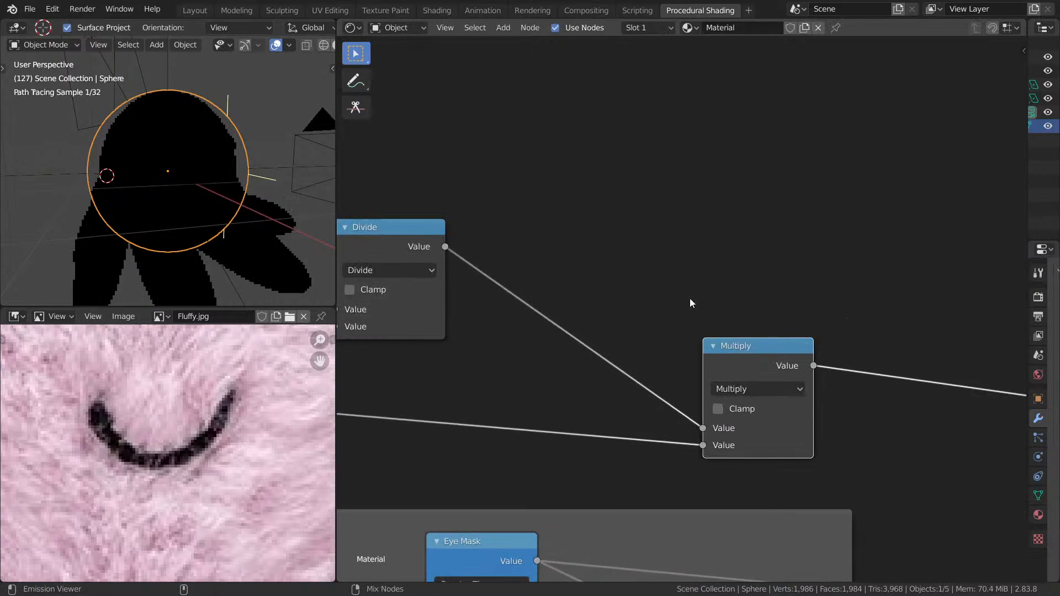
mouse_move(583, 226)
middle_mouse_down()
mouse_move(664, 261)
mouse_move(670, 242)
middle_mouse_up()
left_click(493, 287, "ctrl+shift")
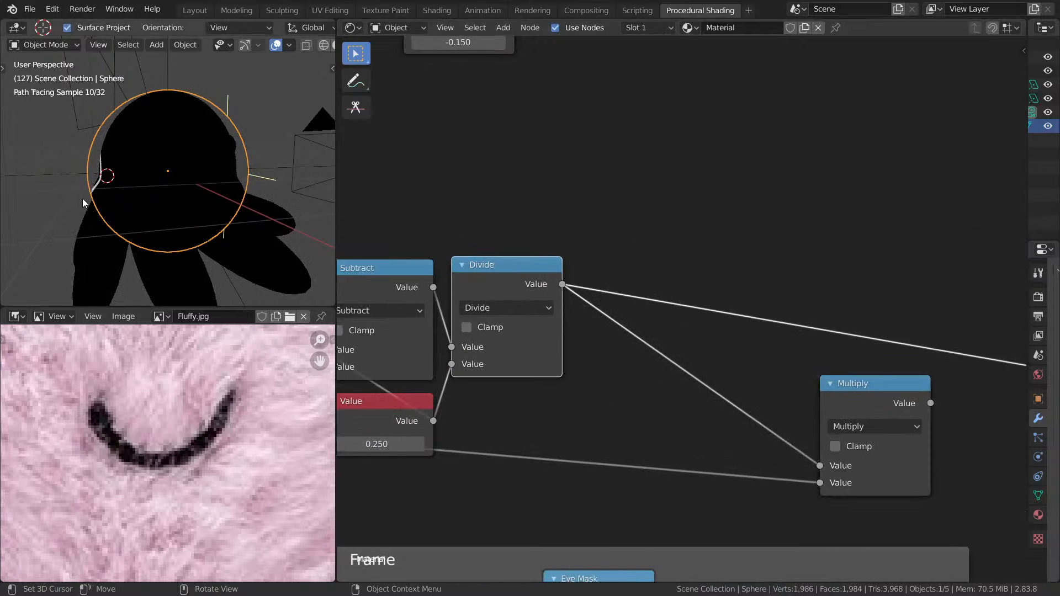
middle_click_drag(83, 204, 14, 199)
- Preview the Separate XYZ node's Z output on the octopus
middle_click_drag(700, 213, 452, 244)
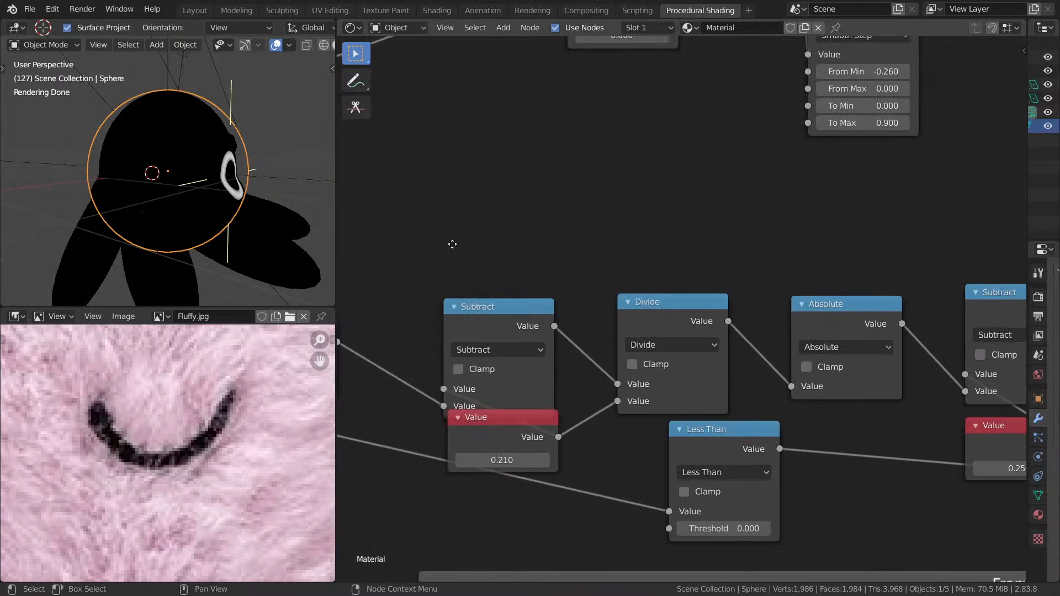
middle_click_drag(492, 281, 620, 240)
scroll(533, 261, "down", 5)
middle_click_drag(481, 292, 642, 248)
left_click(470, 286, "ctrl+shift")
left_click(470, 286, "ctrl+shift")
left_click(470, 286, "ctrl+shift")
- Add a Math node into the Z preview link and place it beyond the last Divide node
scroll(638, 178, "up", 2)
middle_click_drag(848, 184, 940, 213)
key("shift+a")
type("MATH")
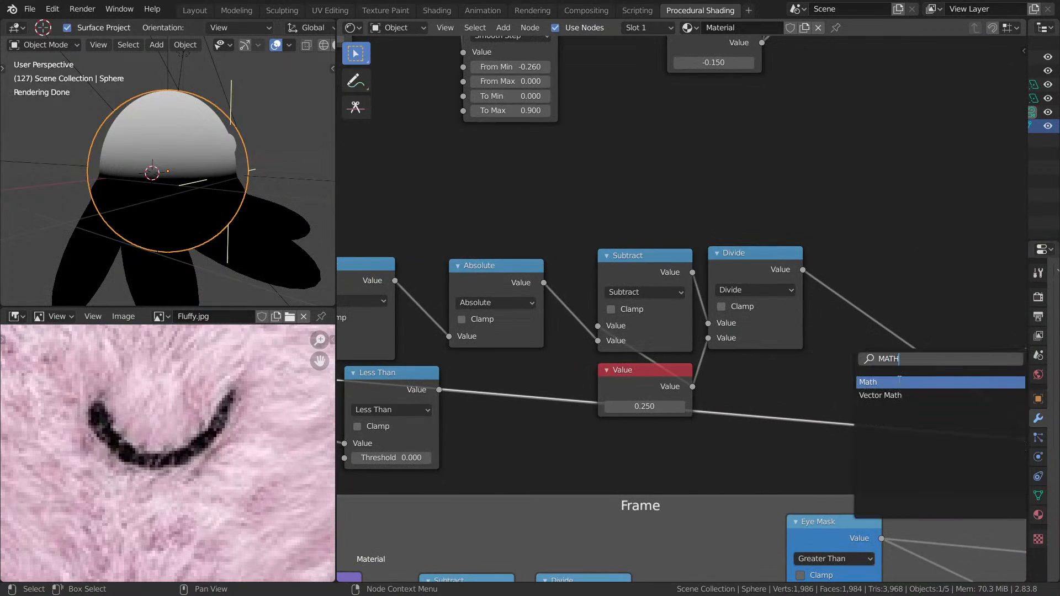
key("Return")
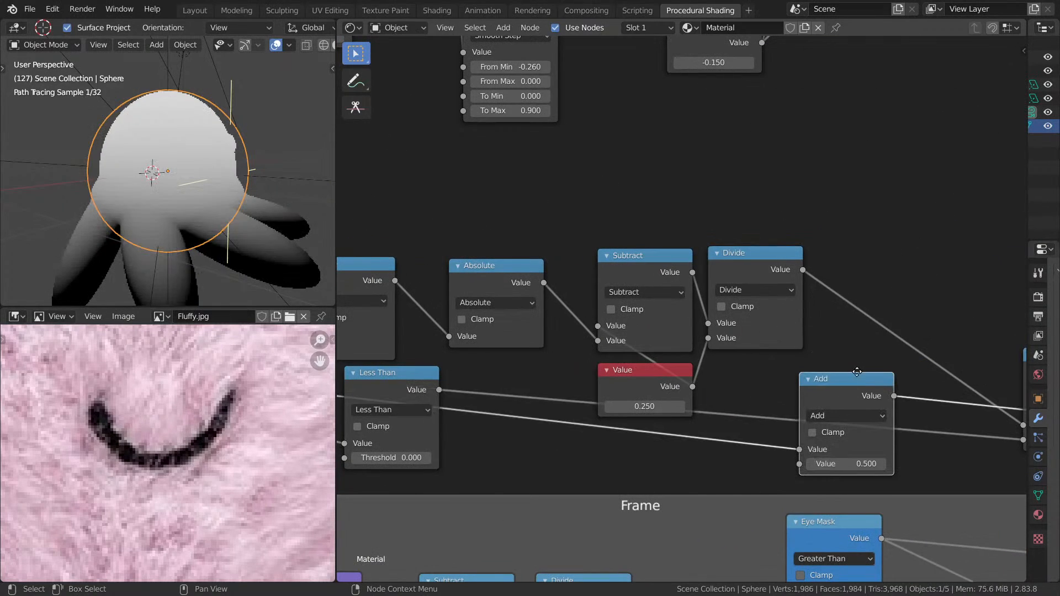
left_click(905, 217)
- Connect the last Divide node's output to the second input of the new Add node
scroll(905, 217, "up", 1)
scroll(904, 217, "up", 2)
middle_click_drag(903, 217, 647, 266)
scroll(596, 309, "up", 1)
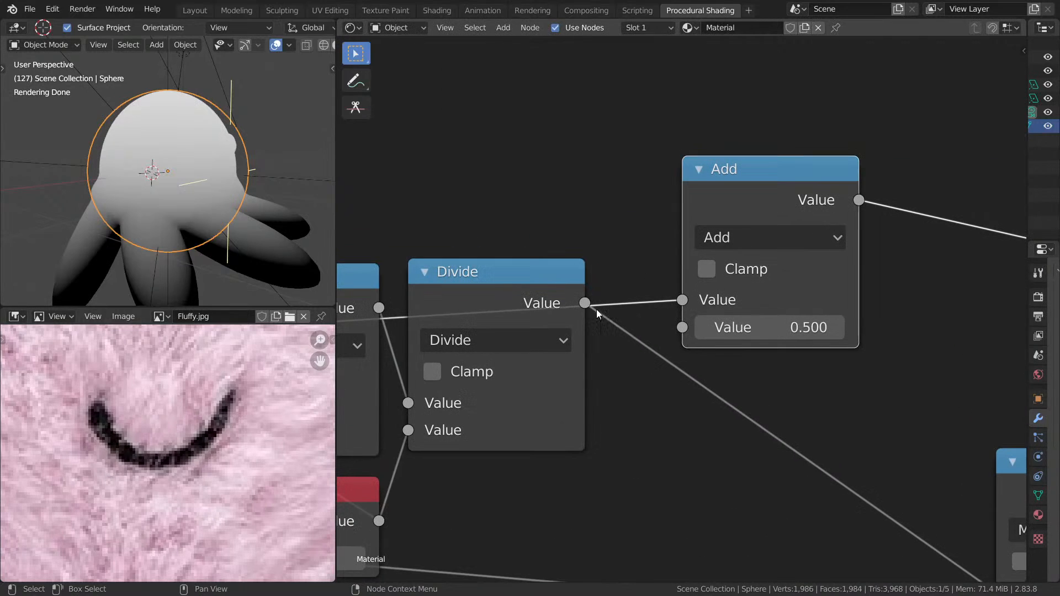
left_click_drag(585, 303, 682, 327)
- Try Maximum on the new Math node, settle on Minimum, and check the mask from the front
left_click(751, 241)
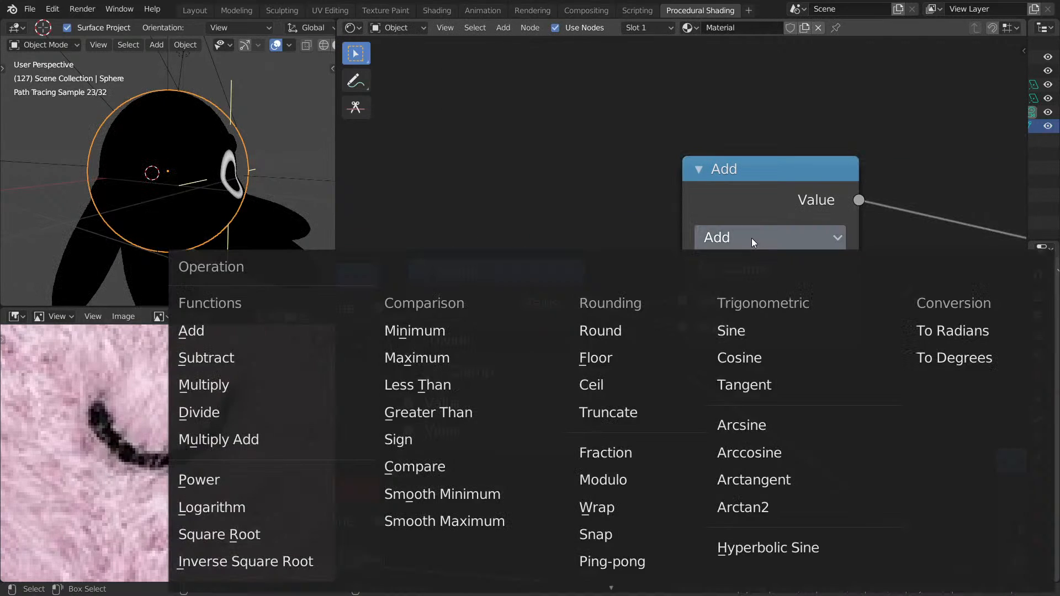
key("x")
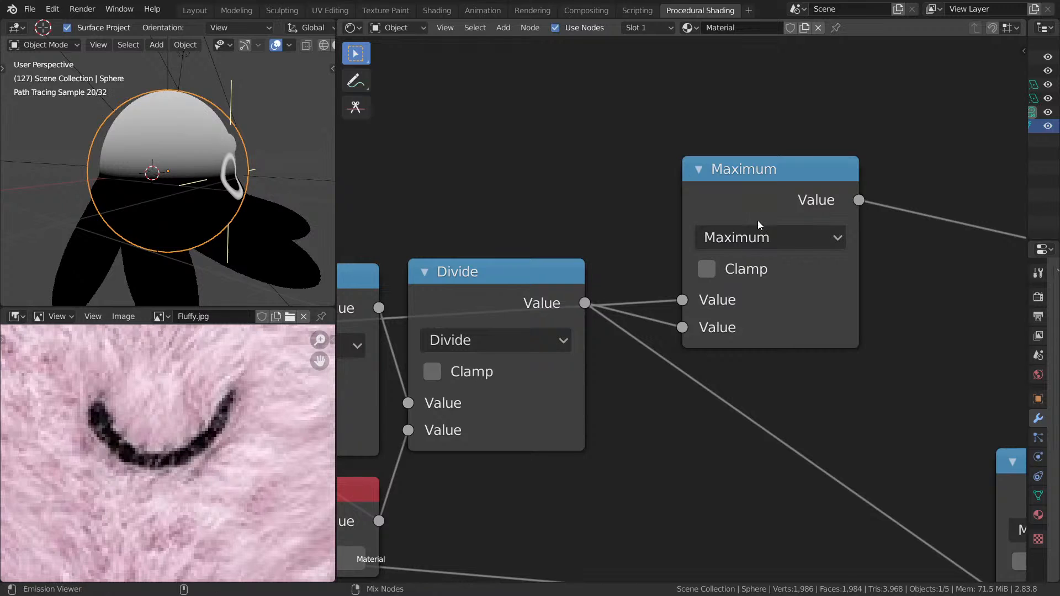
left_click(756, 229)
key("n")
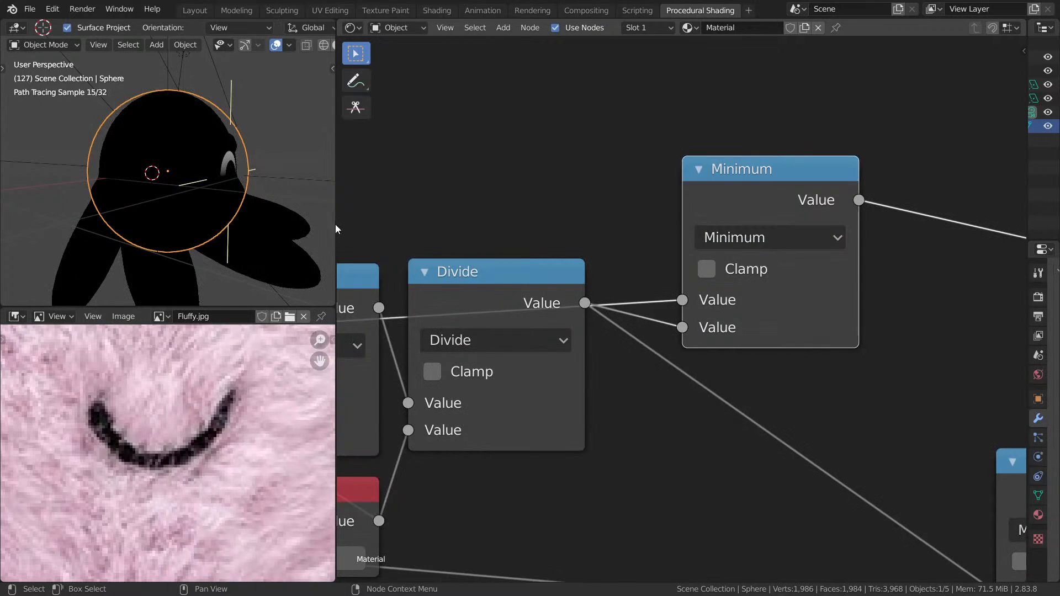
middle_click_drag(283, 209, 239, 199)
scroll(281, 209, "up", 4)
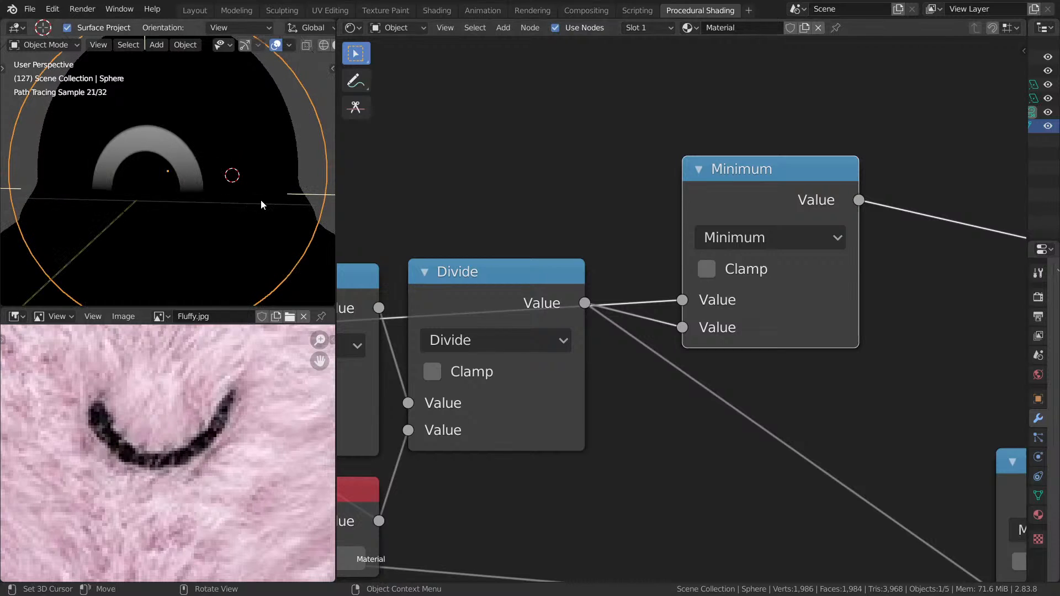
- Move the Minimum node higher, clear of the Divide node
left_click_drag(740, 217, 736, 100)
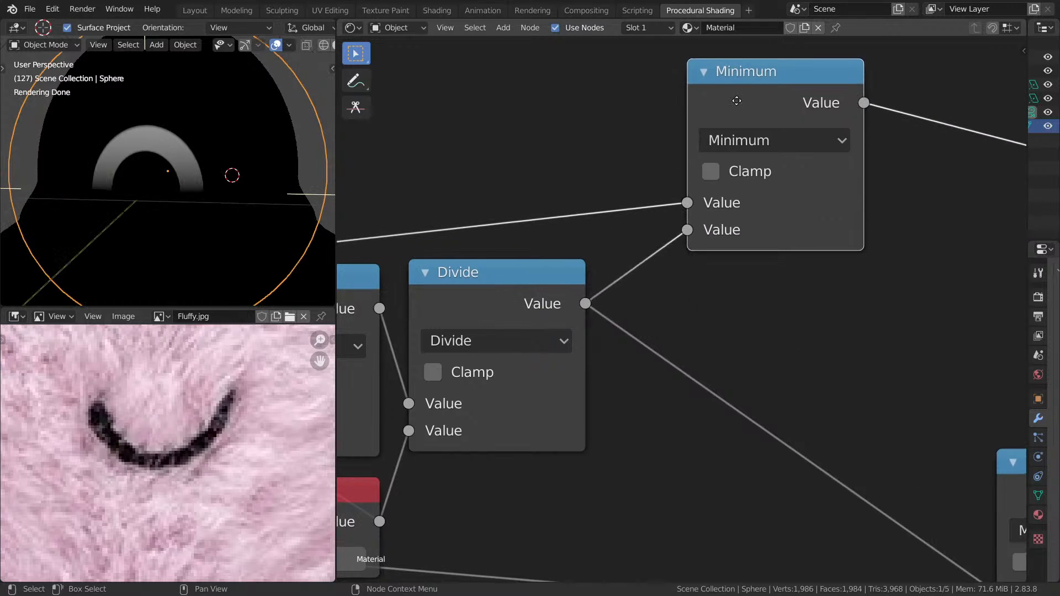
middle_click_drag(737, 100, 783, 148)
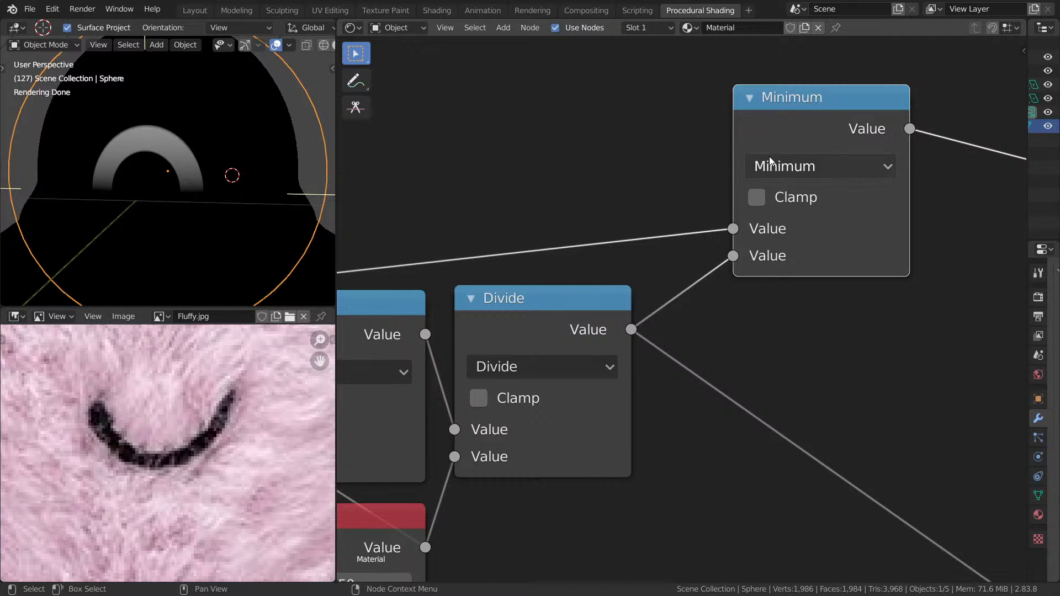
left_click(770, 160)
middle_click_drag(774, 135, 893, 260)
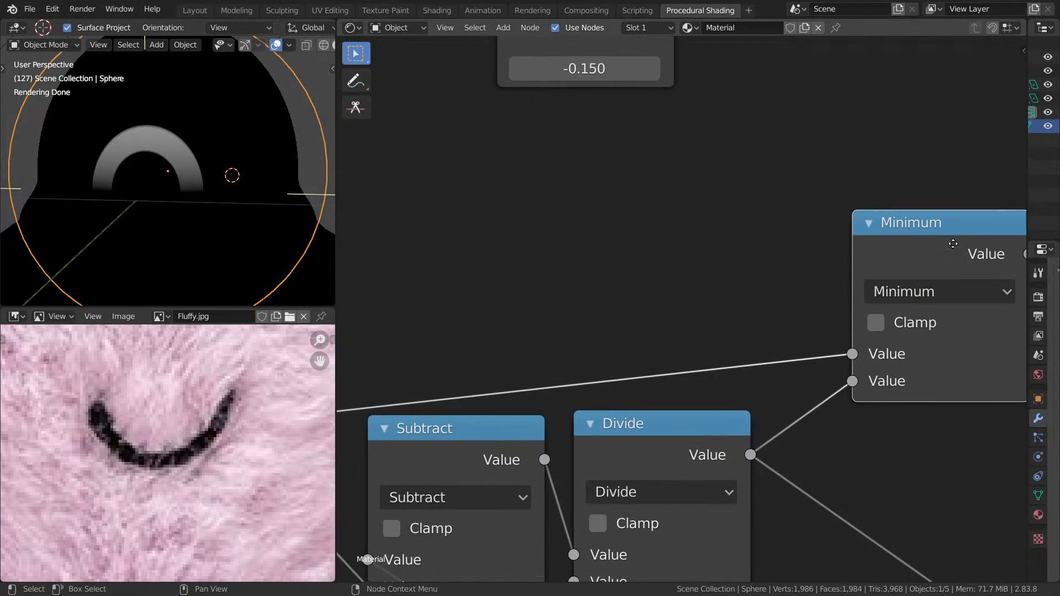
left_click_drag(953, 243, 948, 182)
- Insert a copy of the Minimum node into its first input's link and set the copy to Multiply
key("shift+d")
left_click(578, 200)
left_click(563, 227)
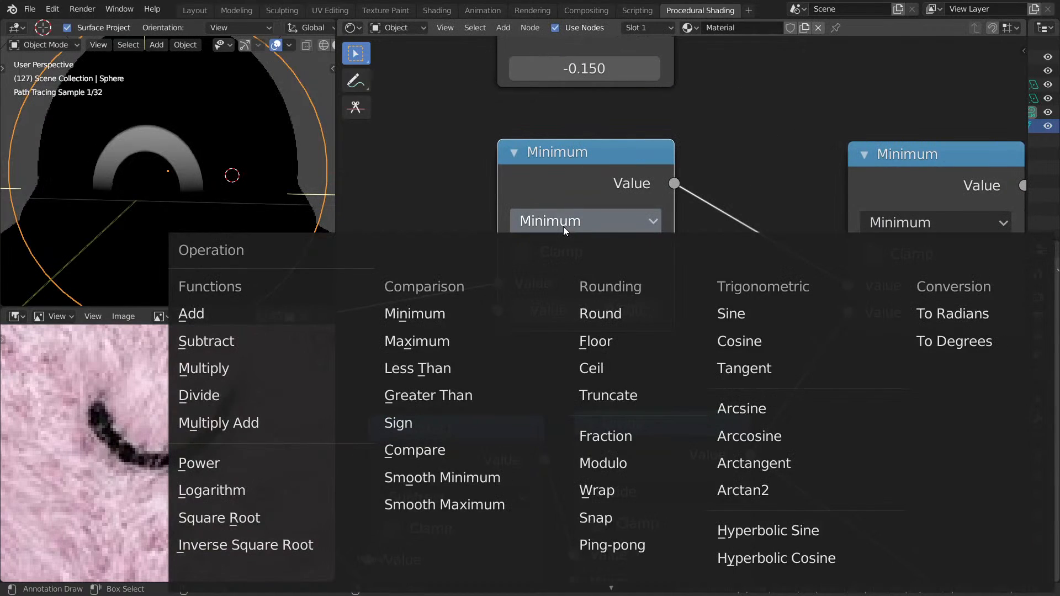
key("m")
- Set the new Multiply node's second value to -1 and check the mask on the octopus
left_click(581, 308)
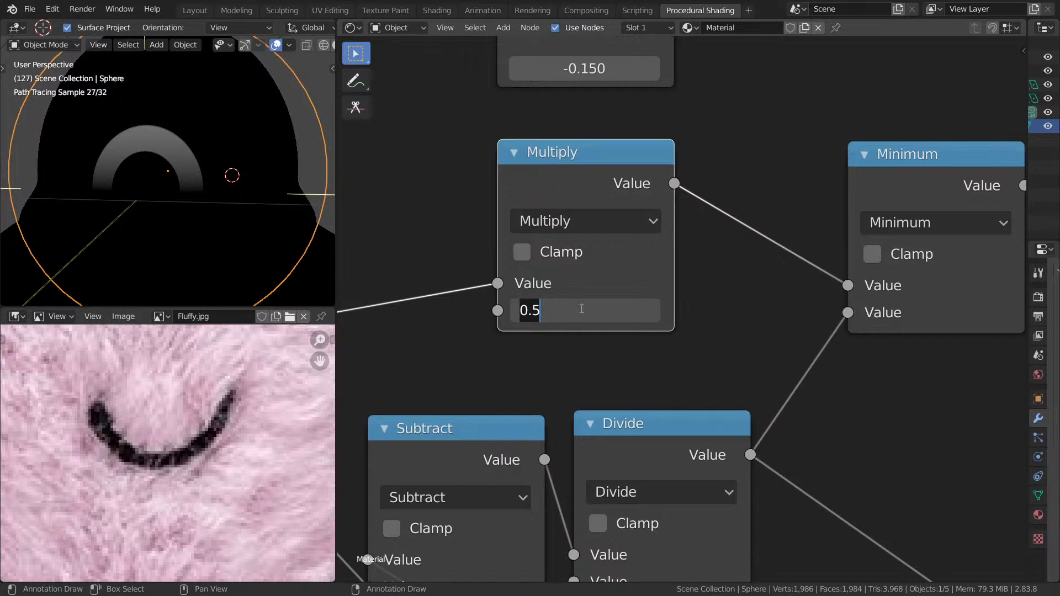
type("-1")
key("Return")
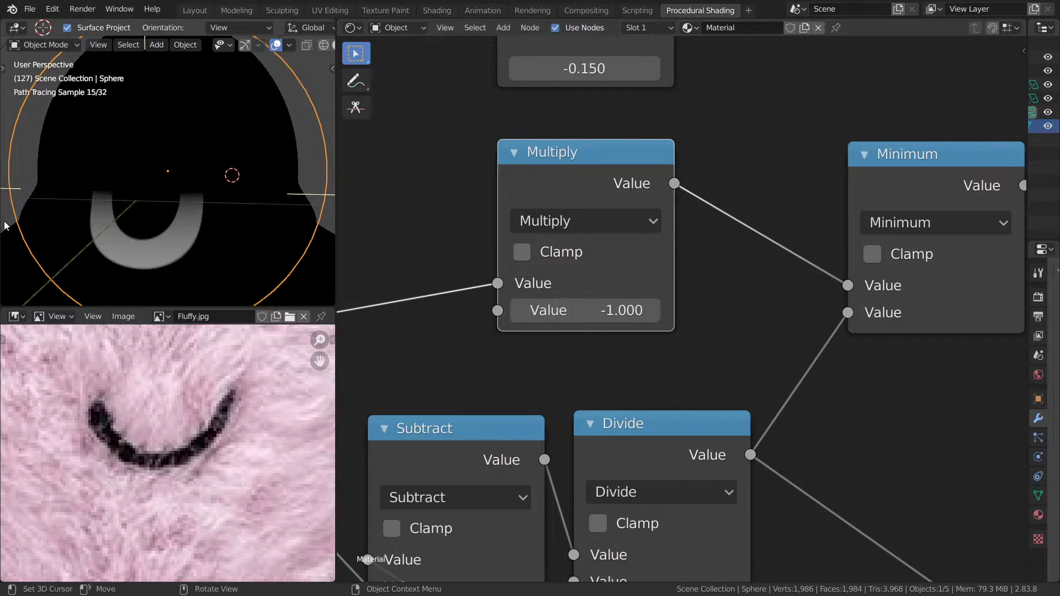
middle_click_drag(166, 221, 266, 235)
scroll(248, 234, "down", 5)
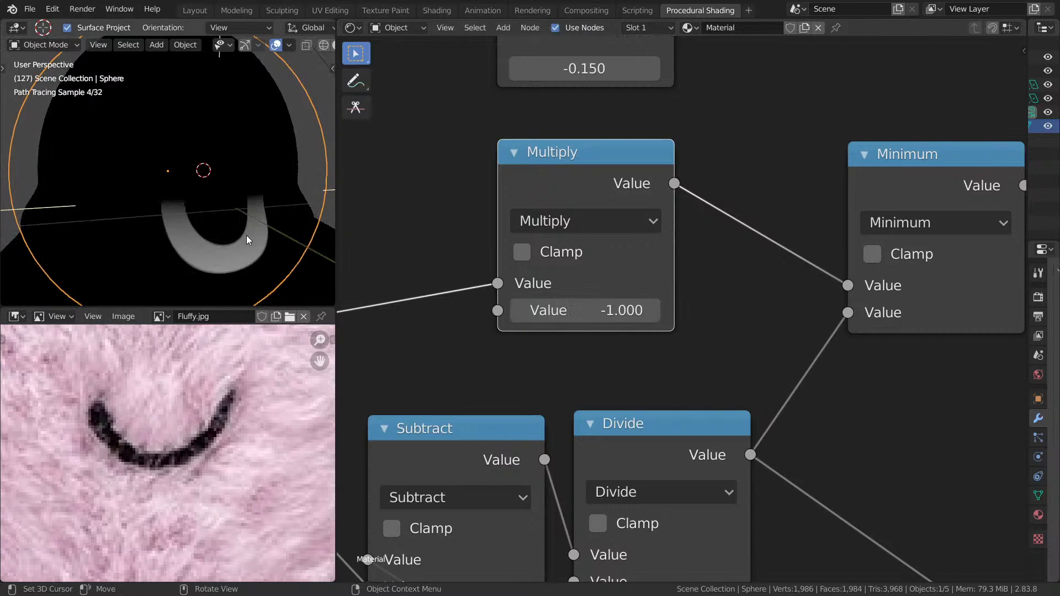
- Insert a Math node set to Add into the link between Separate XYZ's Z output and Combine XYZ's Z input
middle_click_drag(605, 336, 451, 260)
left_click_drag(624, 214, 636, 195)
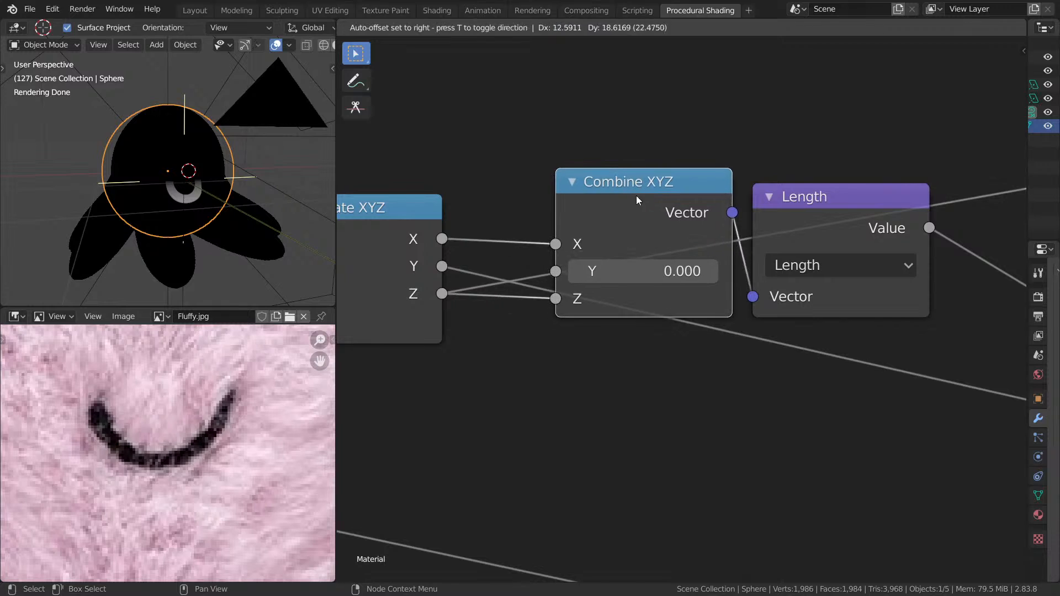
middle_click_drag(593, 195, 719, 239)
key("shift+a")
type("sMAT")
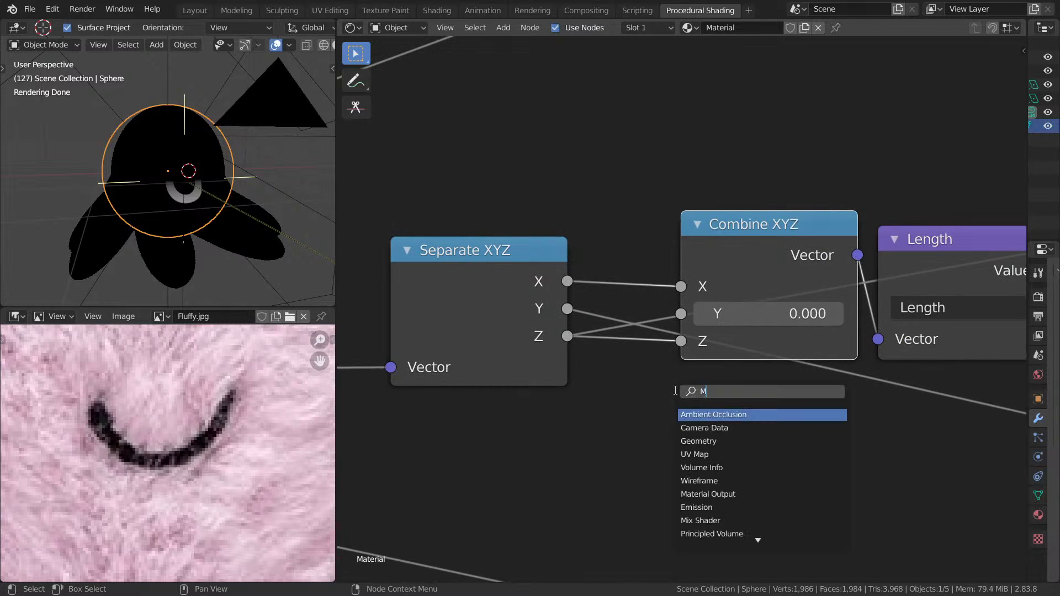
type("H")
key("Return")
left_click(627, 349)
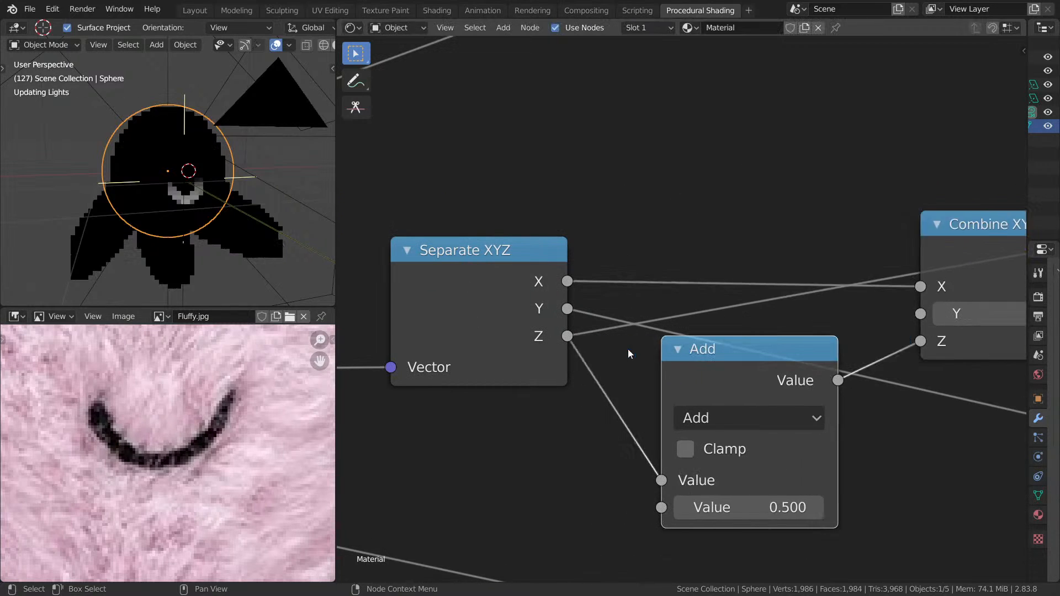
- Change the Add node on the Z link to Subtract and set its second value to 0.160
left_click_drag(796, 513, 751, 513)
left_click(737, 418)
key("Escape")
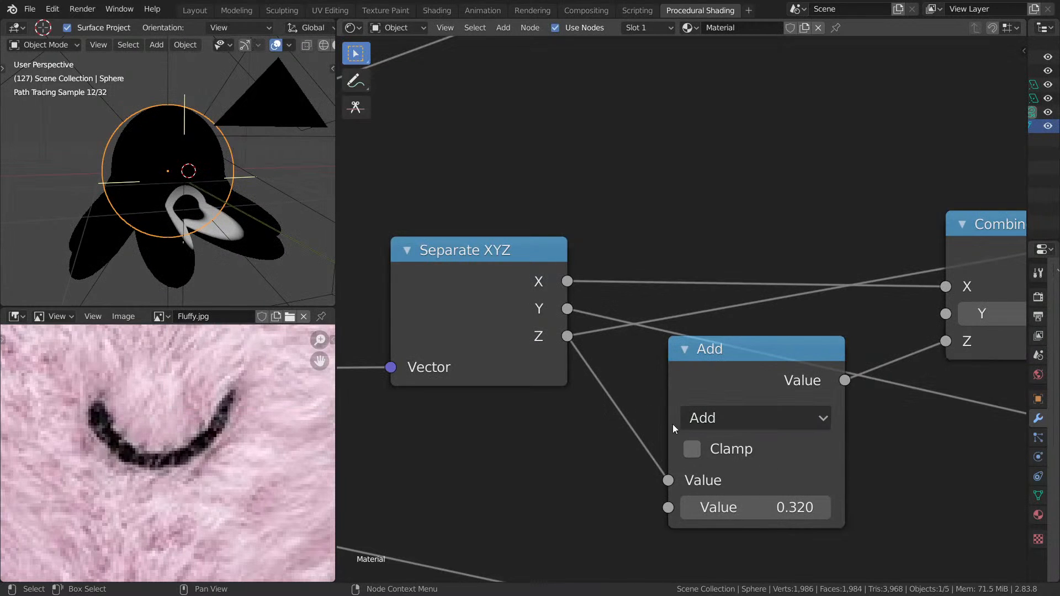
left_click(746, 419)
key("s")
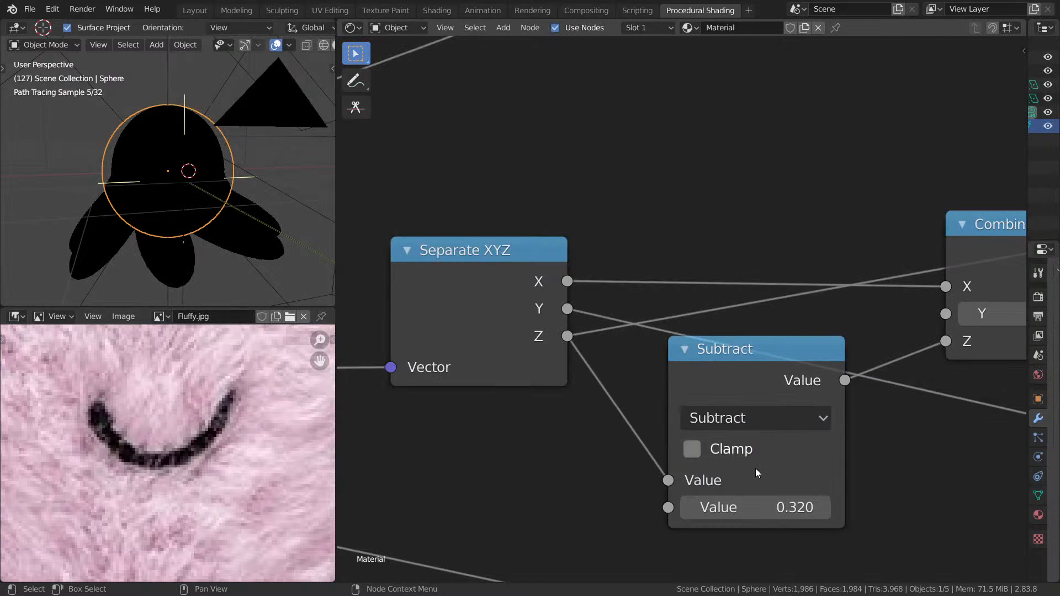
left_click_drag(759, 507, 787, 508)
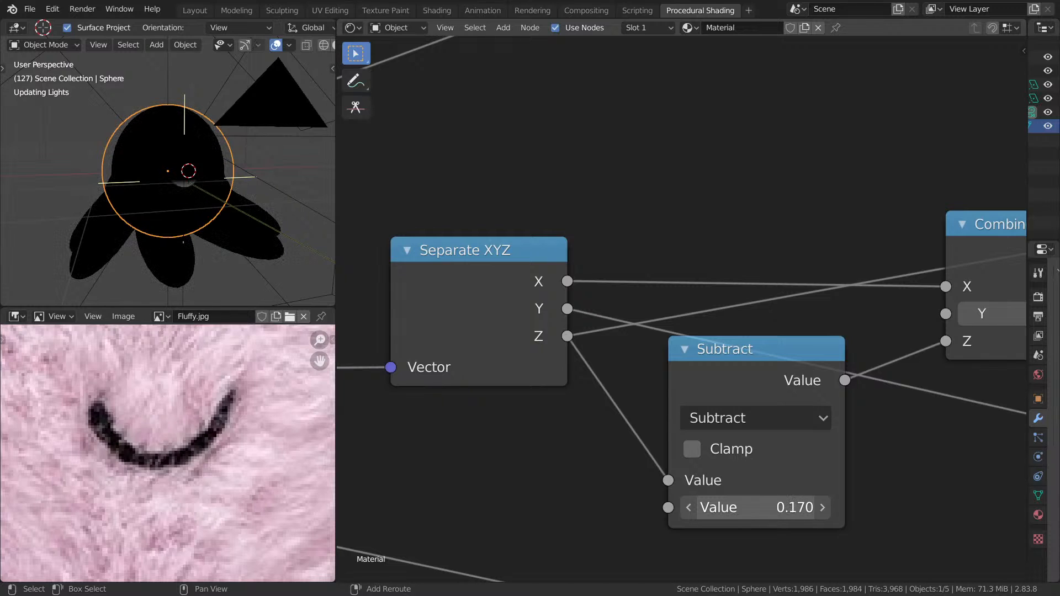
left_click_drag(762, 507, 759, 508)
middle_click_drag(149, 204, 128, 196)
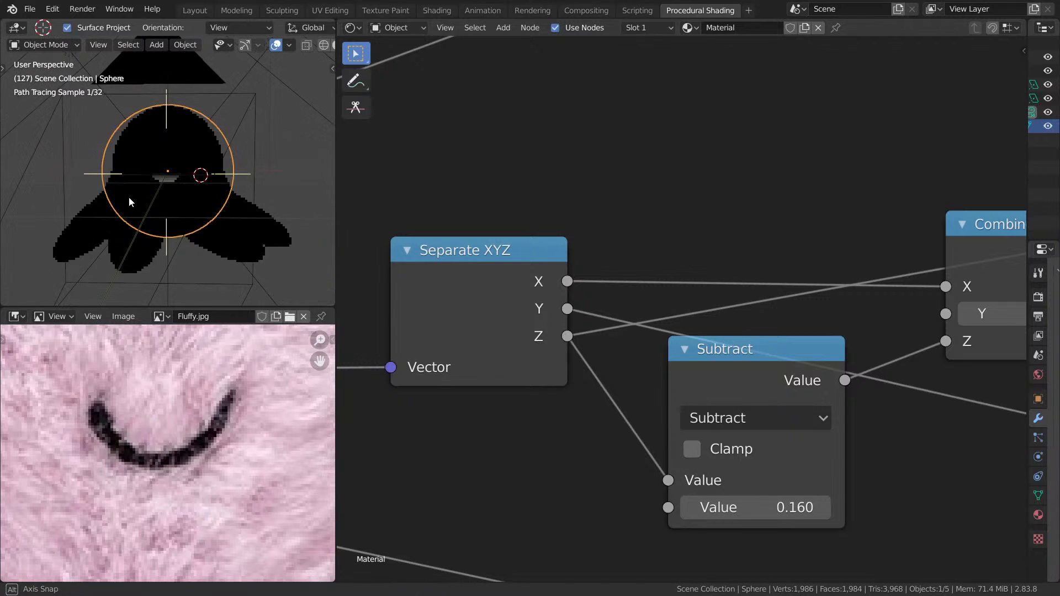
- Connect the new Subtract node's output to the first value of the -1 Multiply node and inspect the mask on the octopus at full size
middle_click_drag(811, 241, 429, 243)
scroll(425, 303, "down", 3)
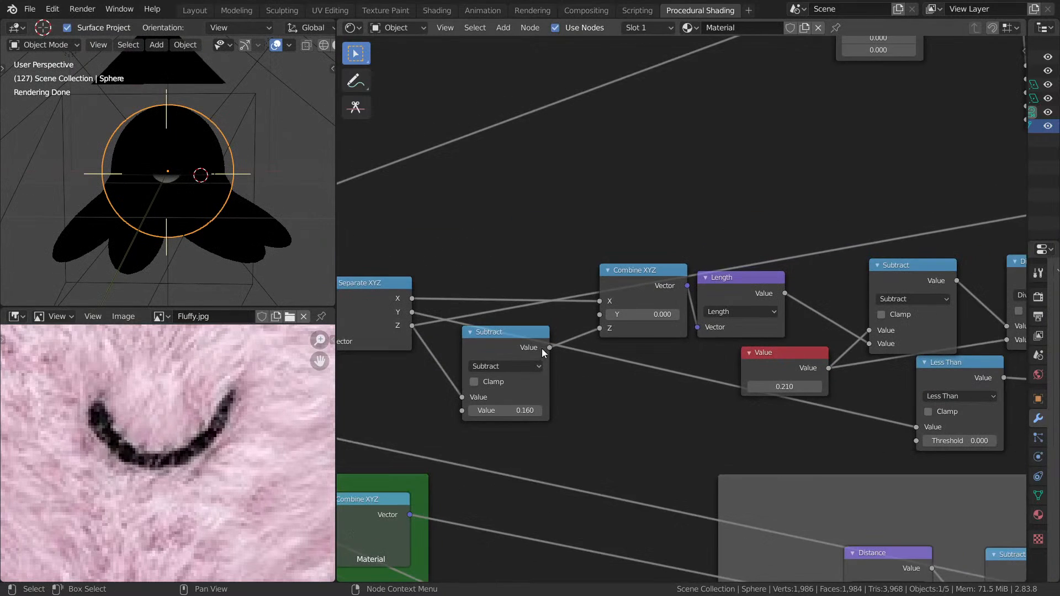
middle_click_drag(603, 314, 470, 376)
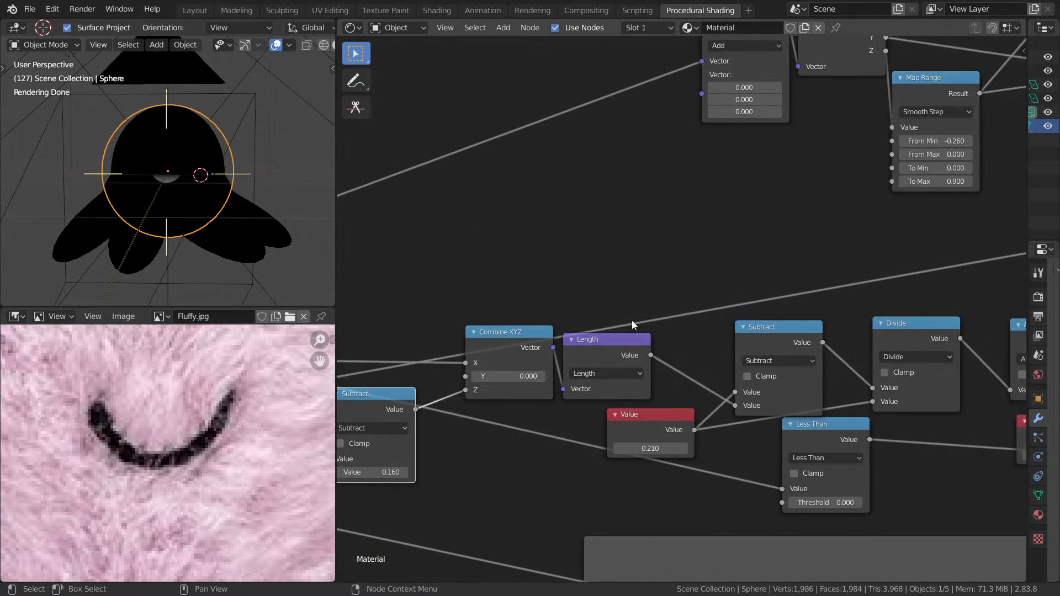
scroll(552, 348, "down", 3)
left_click_drag(454, 388, 428, 277)
key("ctrl+space")
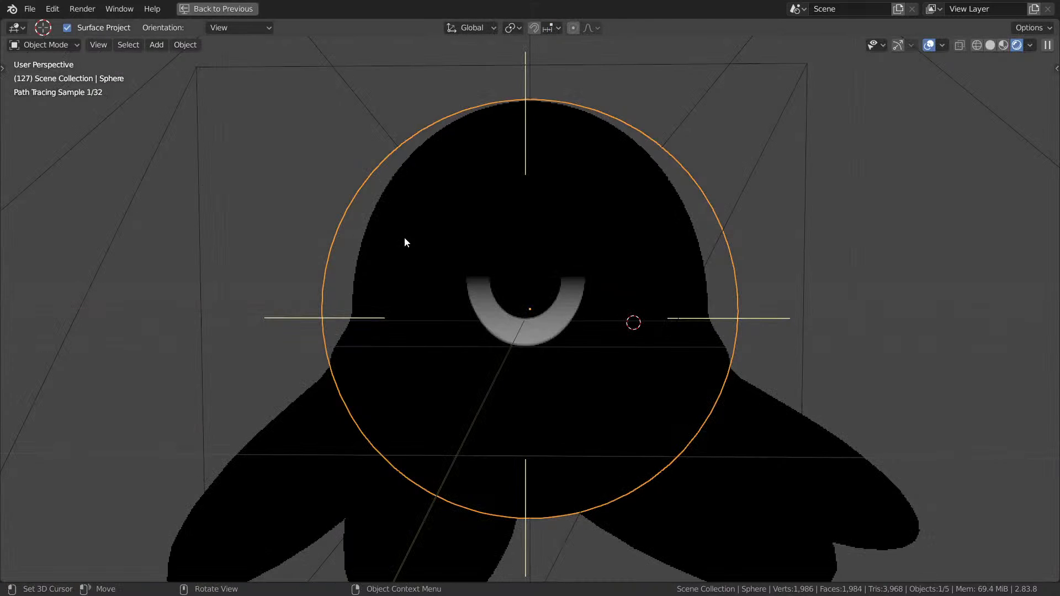
middle_click_drag(404, 239, 526, 243)
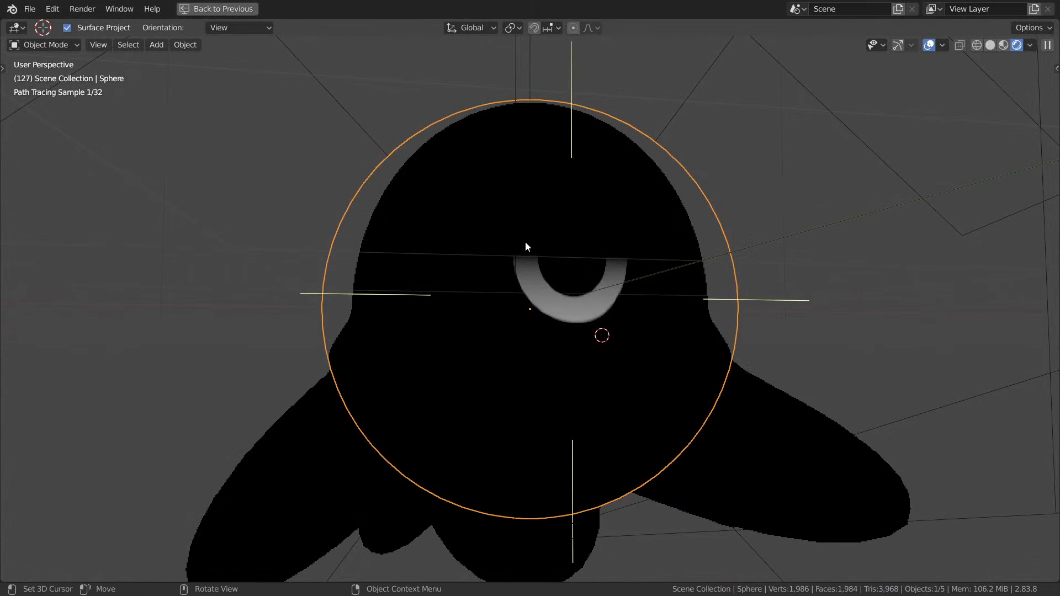
key("ctrl+space")
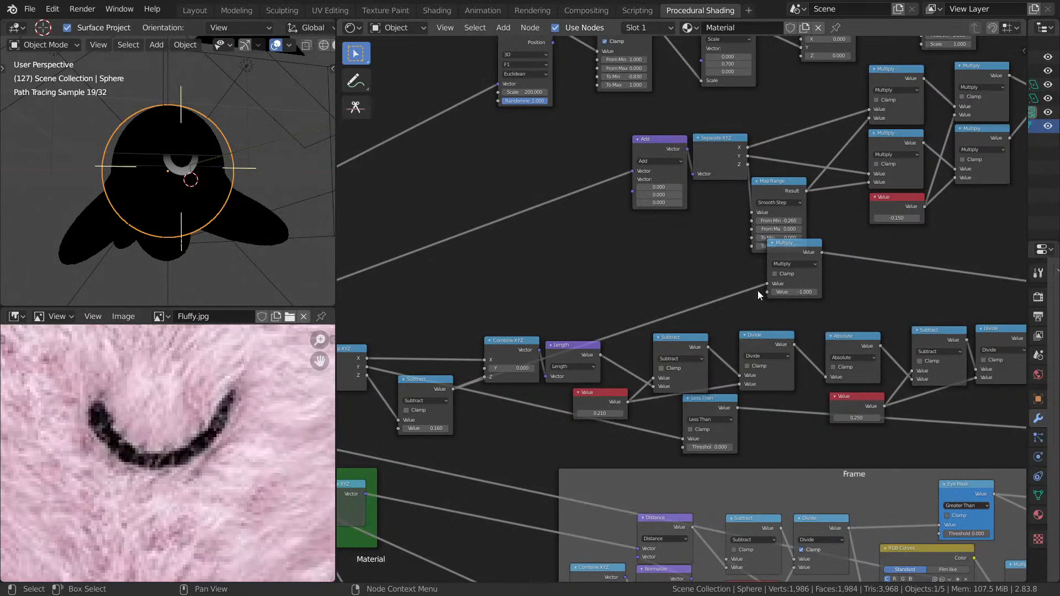
- Set the Value node below the Absolute node to 0.090 to thin the ring
scroll(770, 385, "up", 7)
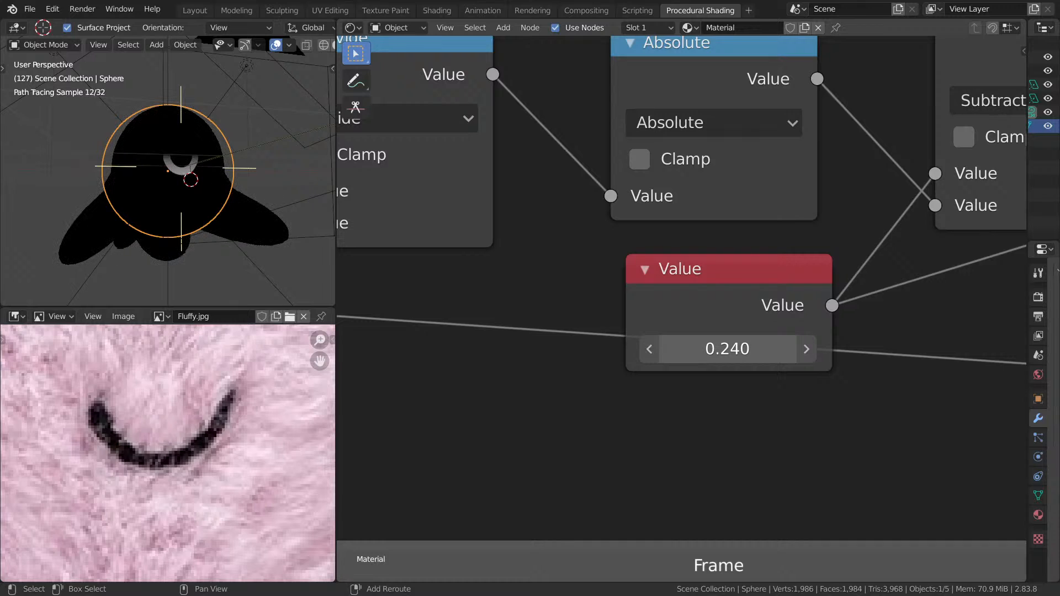
left_click_drag(727, 348, 690, 348)
key("ctrl+z")
scroll(845, 242, "down", 3)
middle_click_drag(851, 240, 625, 300)
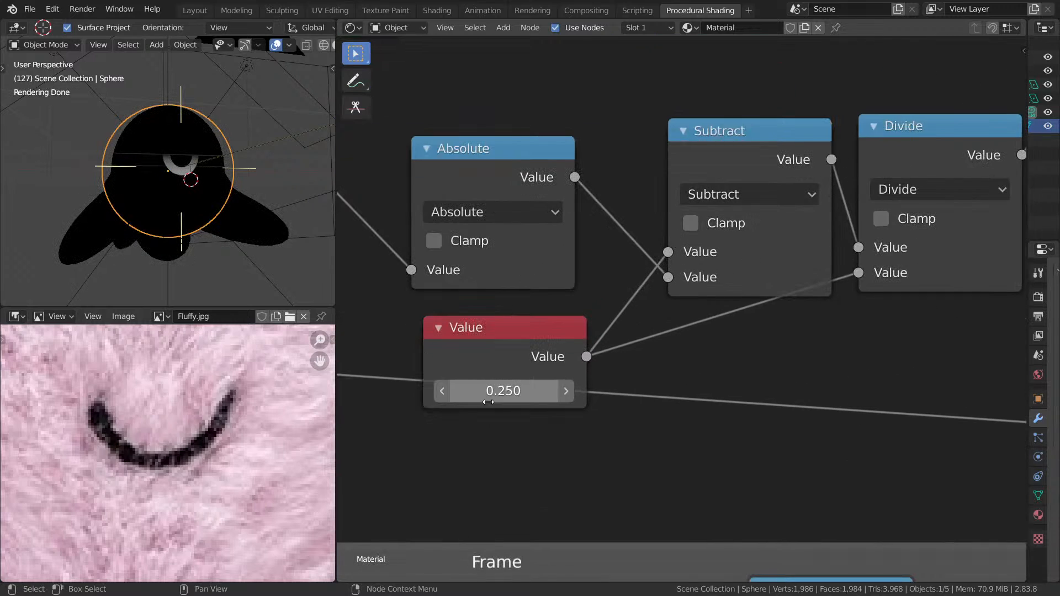
left_click_drag(503, 391, 490, 391)
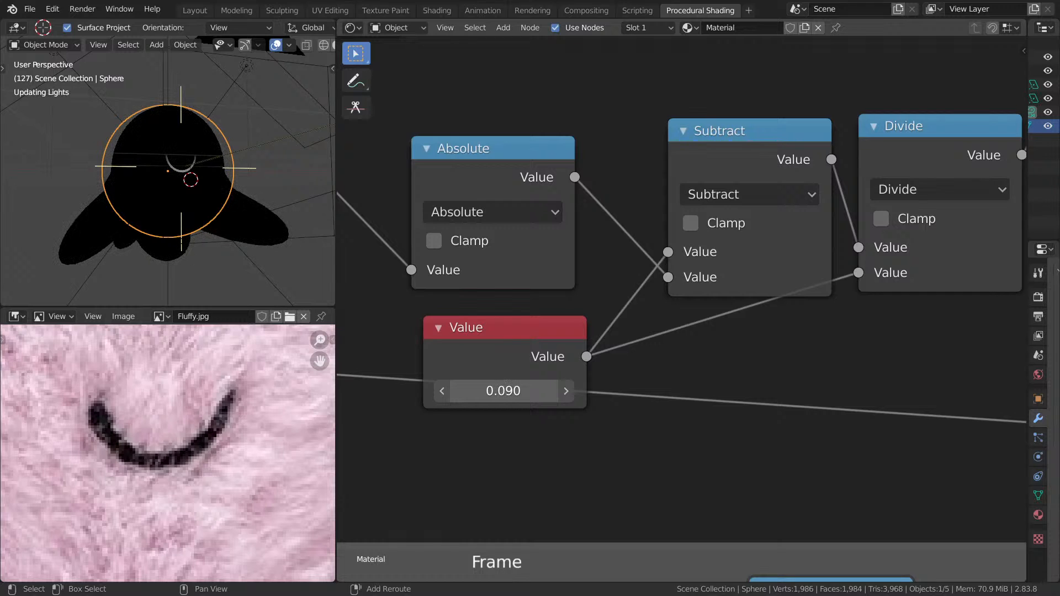
- Move the -1 Multiply node lower, clear of the Map Range node
middle_click_drag(594, 291, 587, 313)
scroll(743, 380, "down", 8)
middle_click_drag(406, 295, 532, 290)
left_click(518, 260)
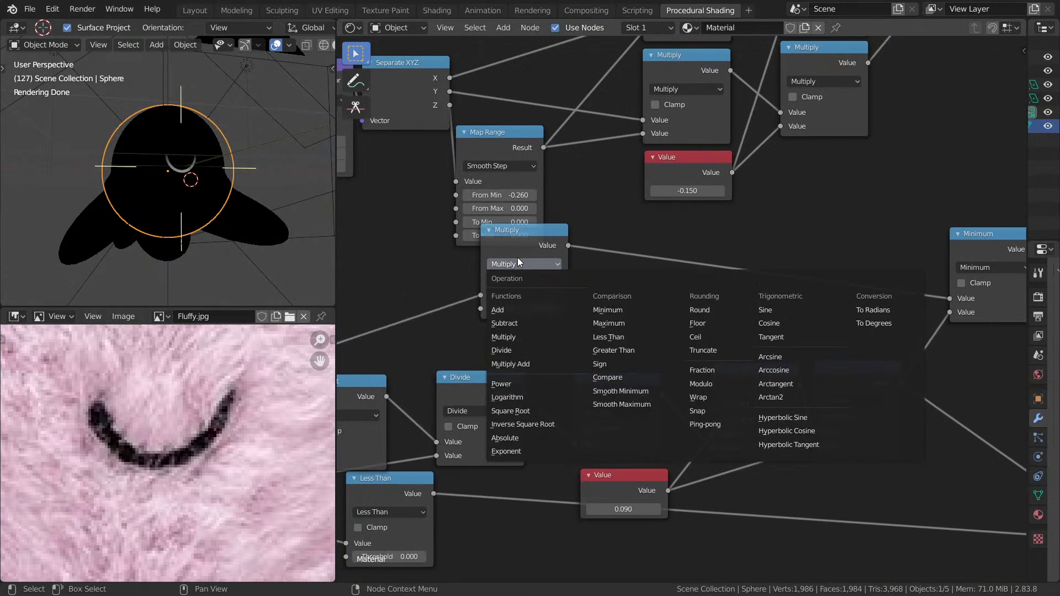
left_click_drag(546, 253, 538, 287)
- Insert a Vector Math node set to Multiply into the link feeding the smile mask's Separate XYZ node
middle_click_drag(602, 273, 951, 230)
middle_click_drag(629, 310, 949, 223)
scroll(649, 302, "down", 1)
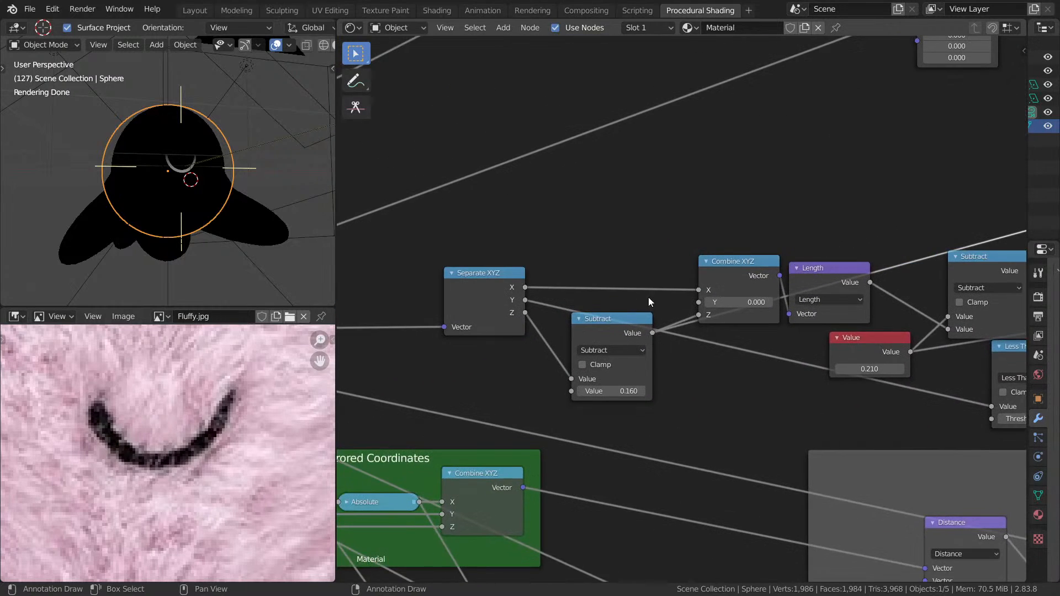
middle_click_drag(445, 368, 589, 347)
key("shift+a")
left_click(573, 362)
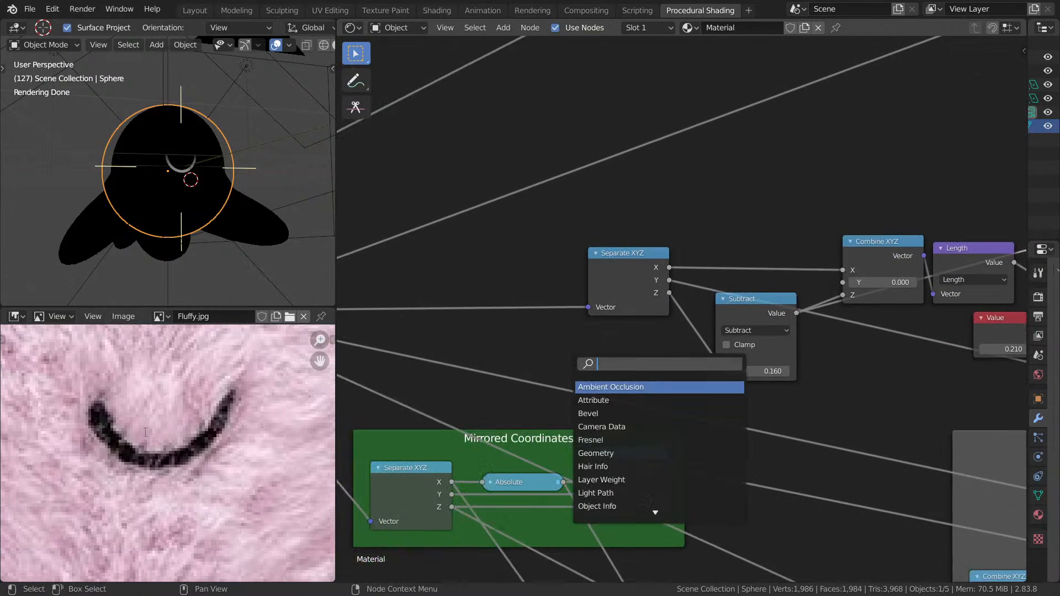
type("VEC")
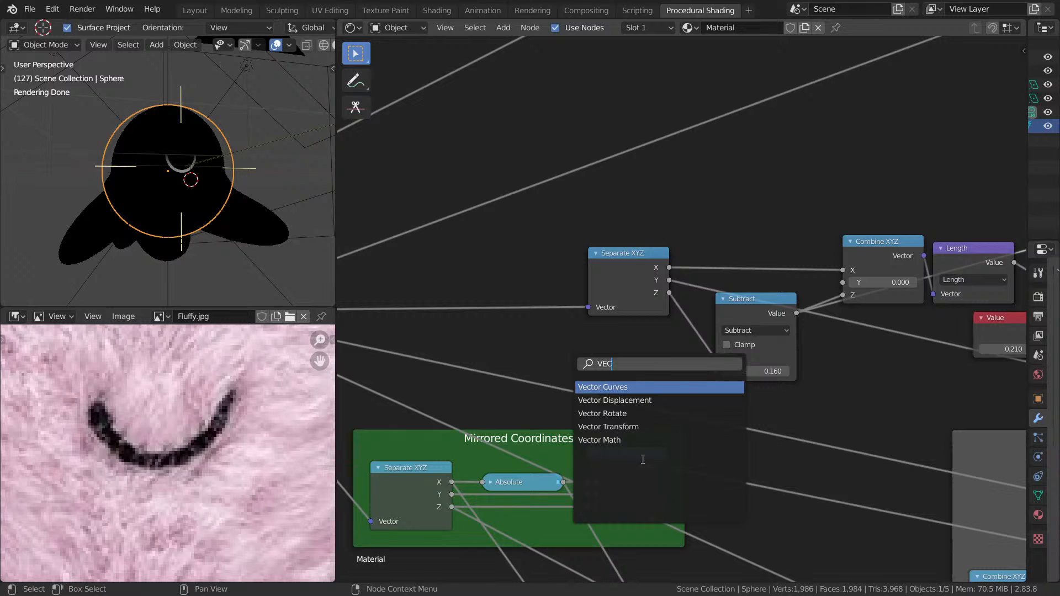
left_click(599, 440)
left_click(496, 271)
left_click(495, 268)
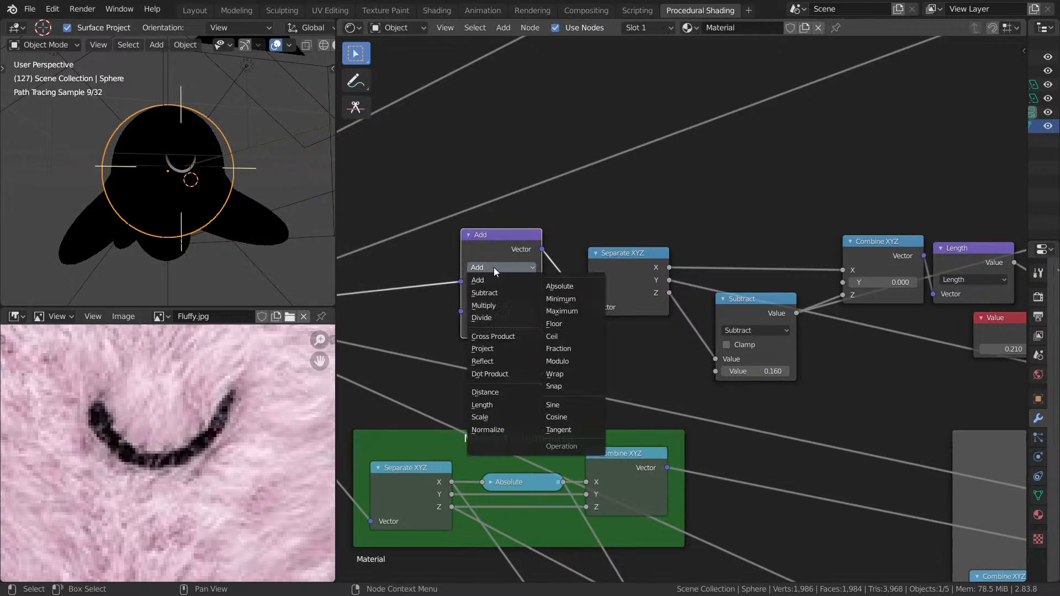
left_click(484, 305)
- Set the vector Multiply node's values to 1.000, 1.000 and 1.820 and inspect the mask shape on the octopus
left_click(497, 306)
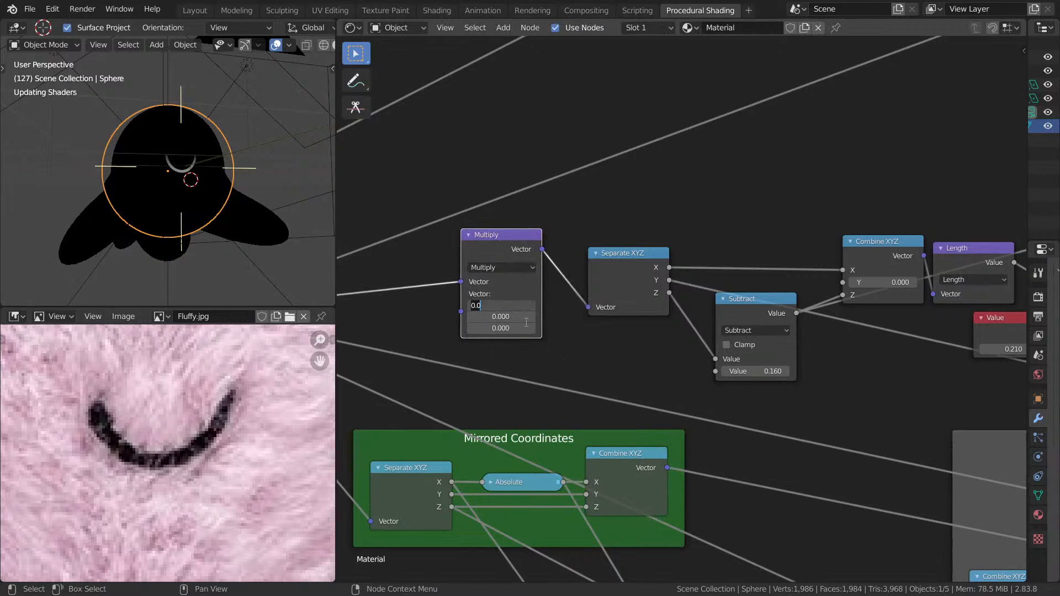
key("Return")
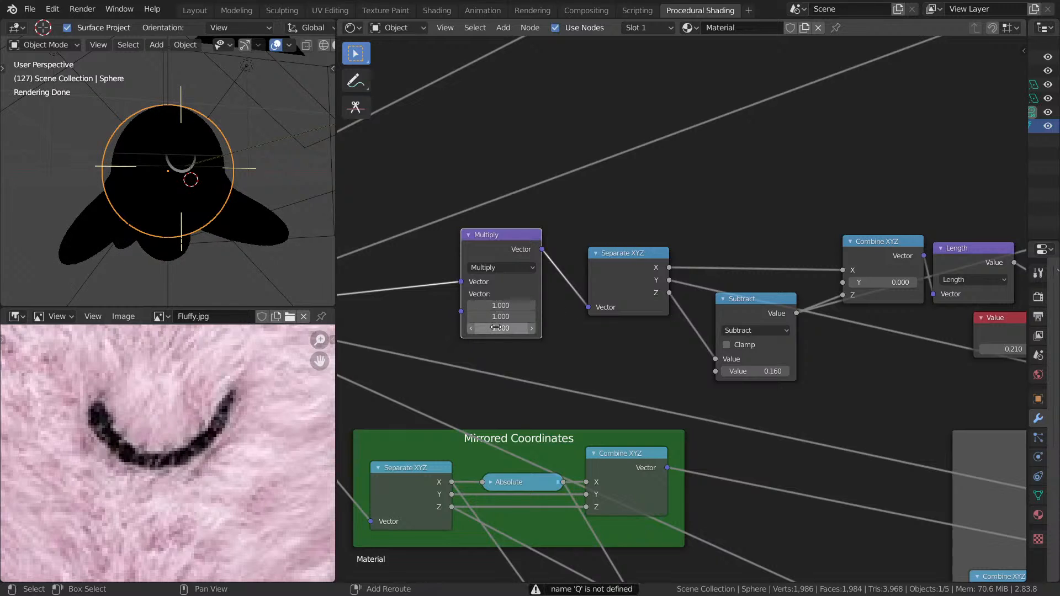
mouse_move(500, 328)
left_mouse_down()
mouse_move(525, 328)
mouse_move(491, 328)
left_mouse_up()
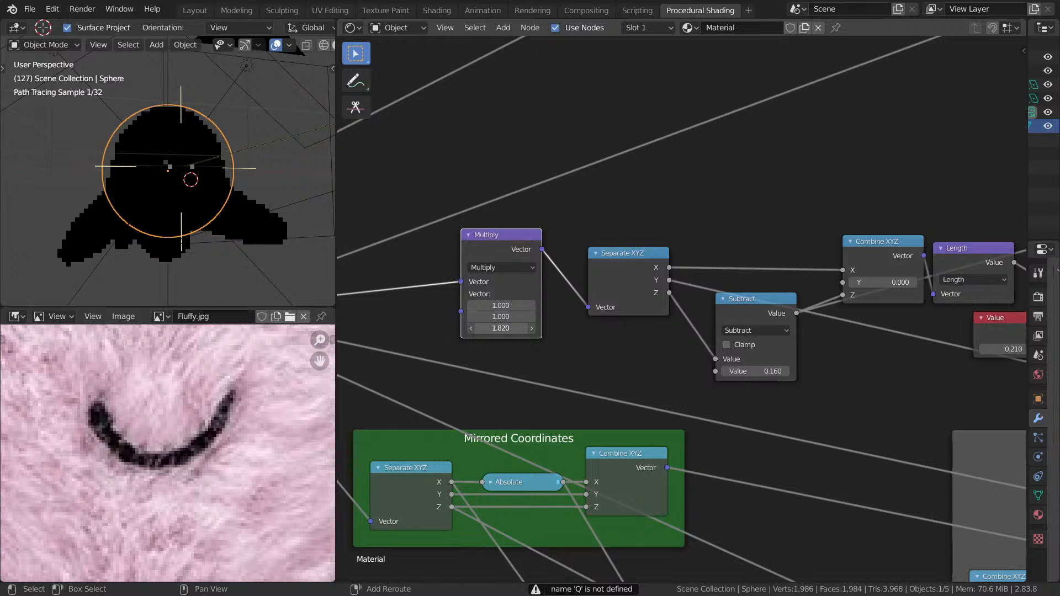
middle_click_drag(142, 214, 78, 203)
key("ctrl+space")
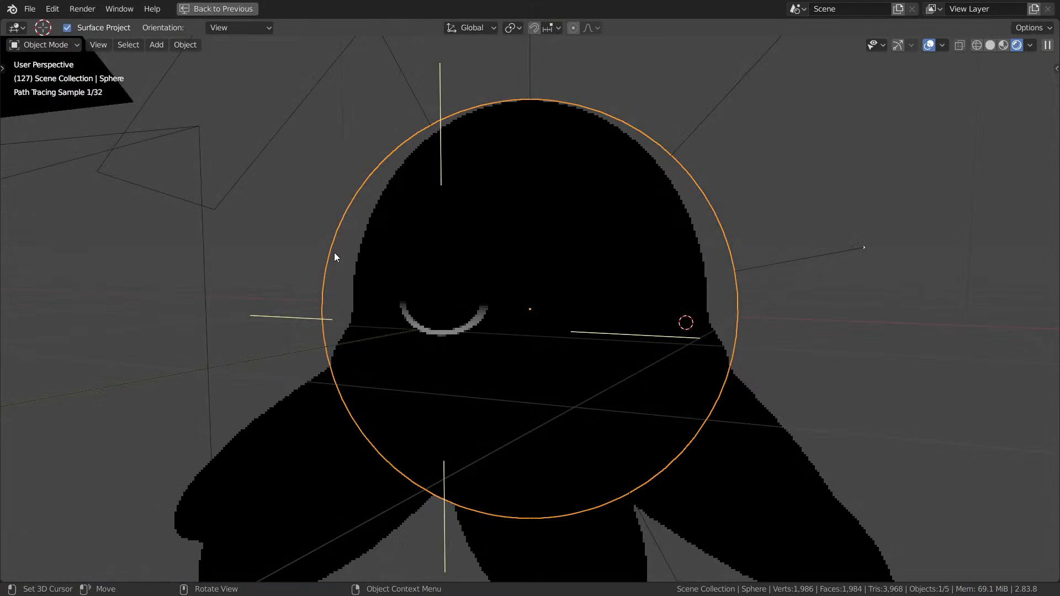
middle_click_drag(334, 257, 472, 308)
key("ctrl+space")
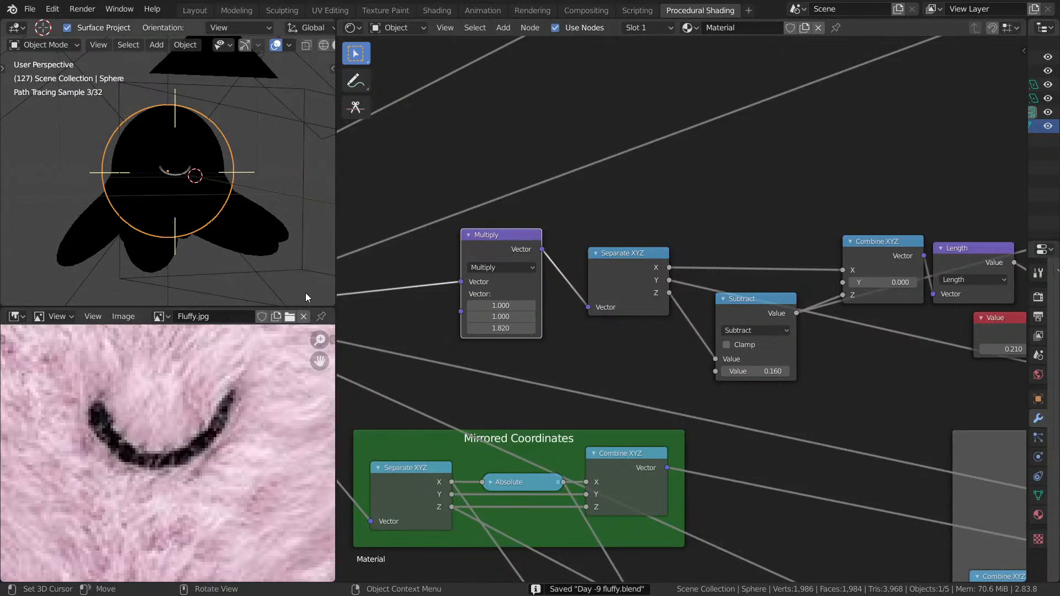
scroll(482, 232, "down", 3)
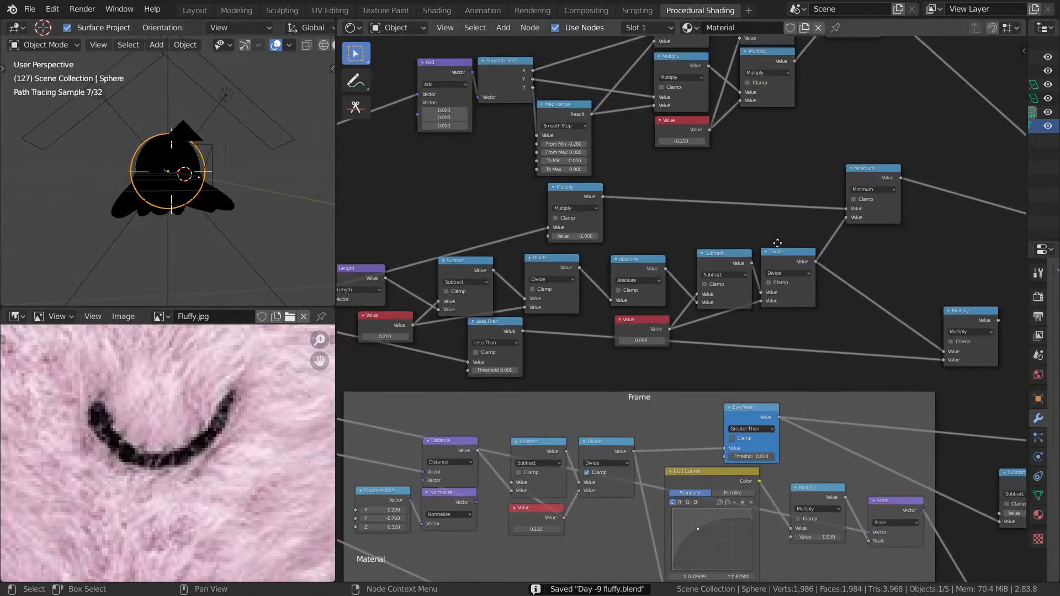
middle_click_drag(857, 254, 753, 251)
middle_click_drag(732, 288, 665, 304)
scroll(664, 304, "up", 1)
scroll(664, 303, "down", 1)
middle_click_drag(584, 285, 608, 287)
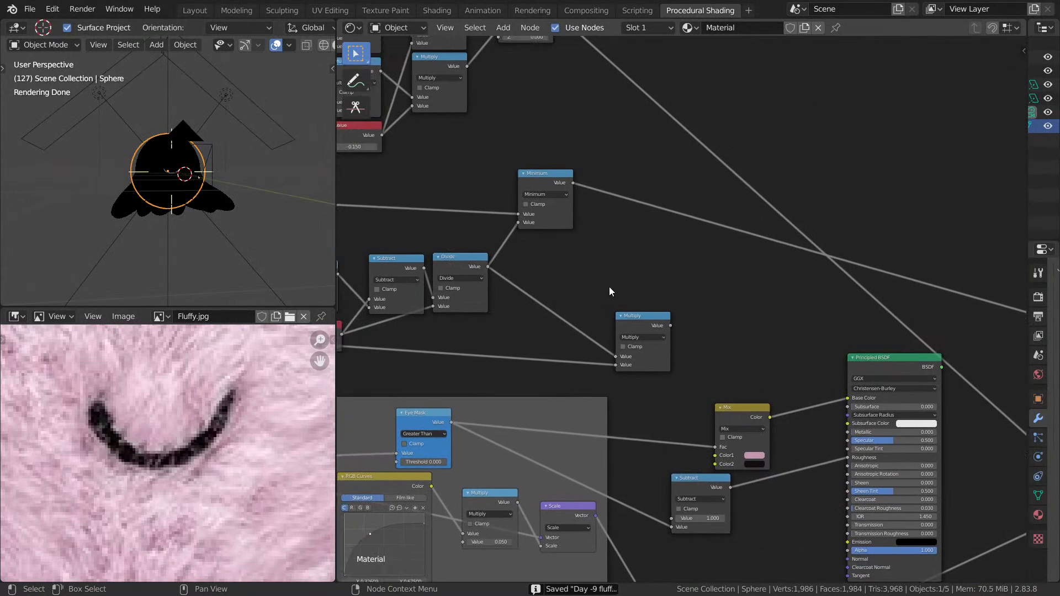
key("shift+a")
left_click(610, 272)
type("vec")
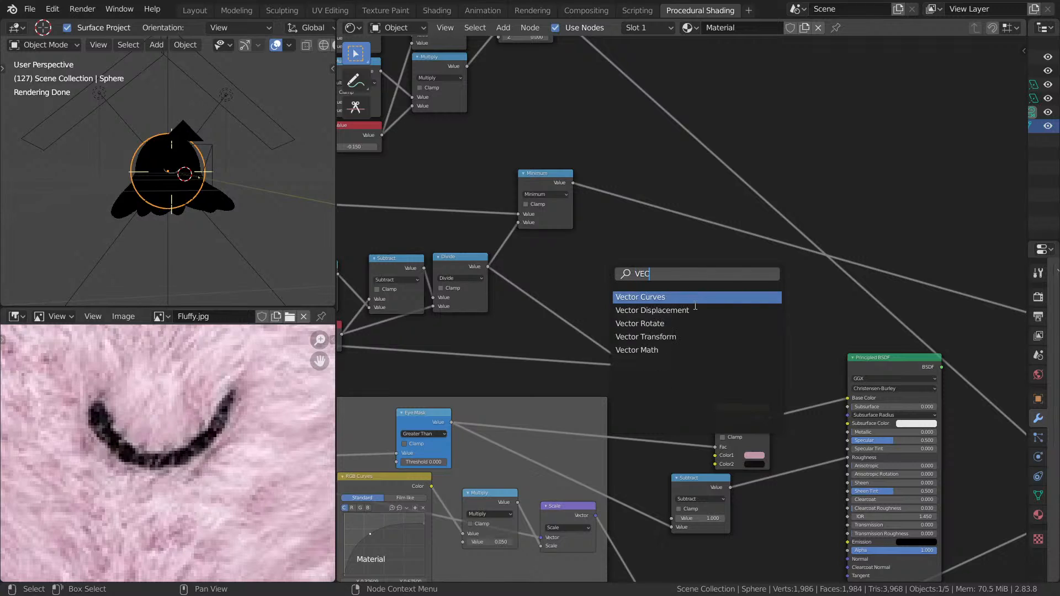
key("Escape")
key("shift+a")
left_click(637, 265)
key("Escape")
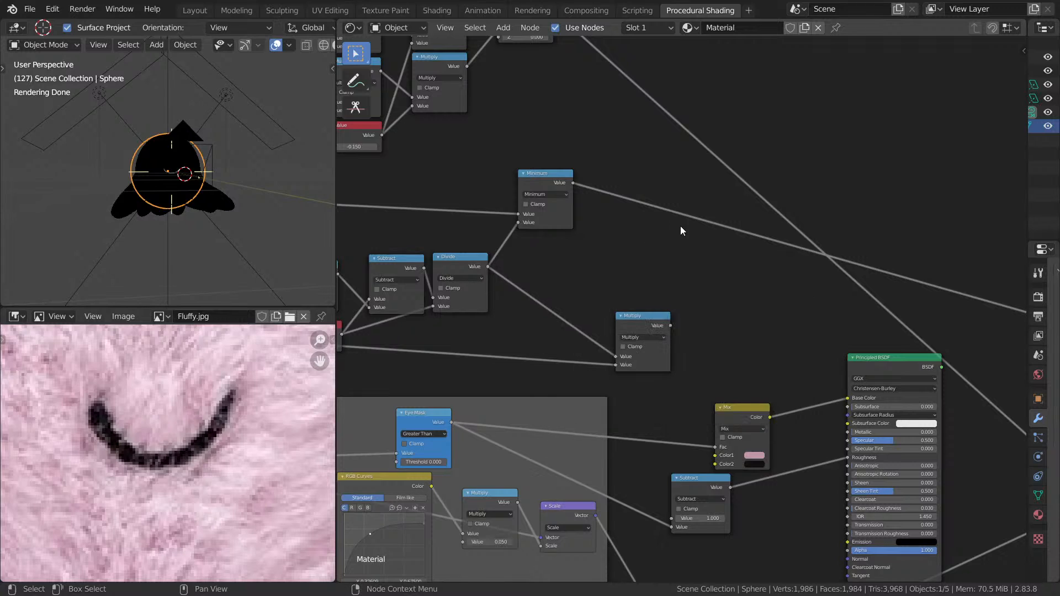
- Move the Mix node higher, beside the unconnected Multiply node
middle_click_drag(753, 364, 677, 320)
left_click_drag(648, 361, 652, 322)
key("shift+a")
left_click(553, 206)
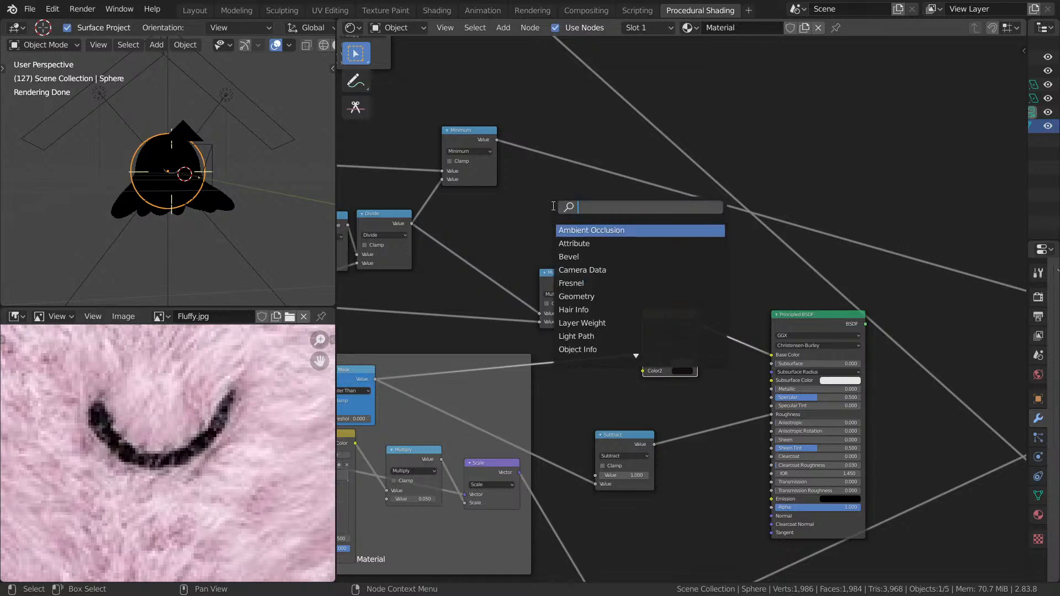
type("MATH")
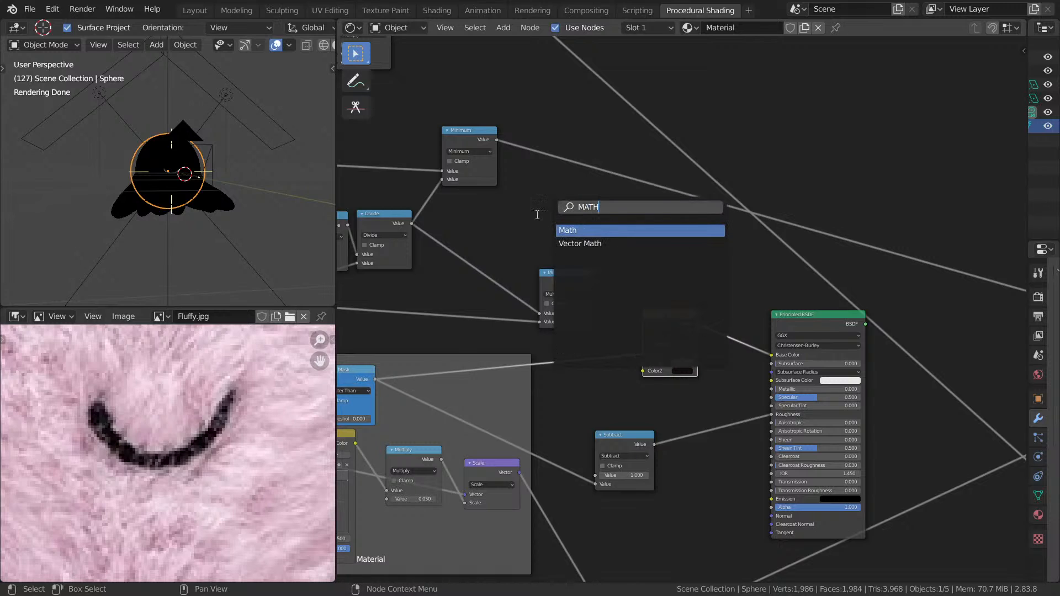
key("Escape")
- Connect the Minimum node's output to the first value of the Multiply node fed by Less Than and preview it on the octopus
left_click_drag(496, 141, 539, 314)
left_click(576, 274, "ctrl+shift")
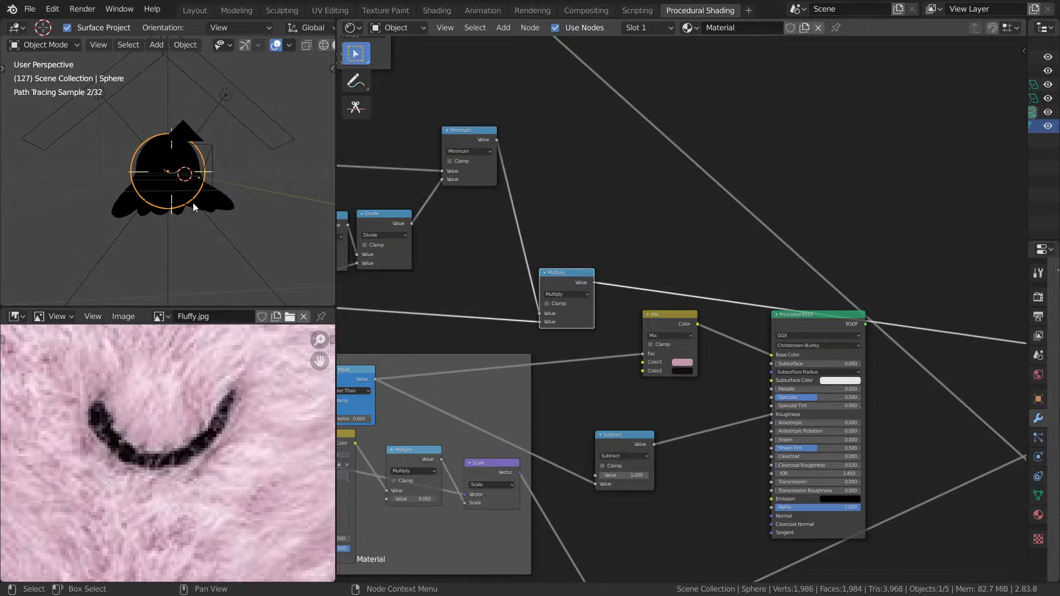
middle_click_drag(270, 175, 237, 182)
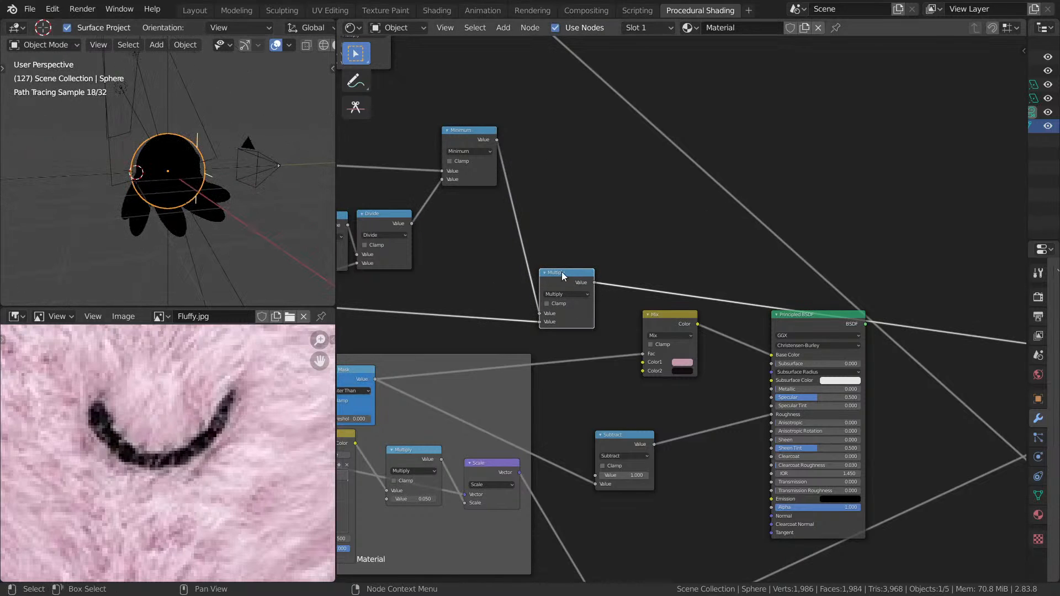
- Move that Multiply node higher, insert a copy into its output link, and set the copy to Greater Than with a threshold of 0
left_click_drag(561, 272, 527, 219)
scroll(537, 218, "up", 6)
middle_click_drag(537, 224, 534, 264)
key("shift+d")
left_click(592, 252)
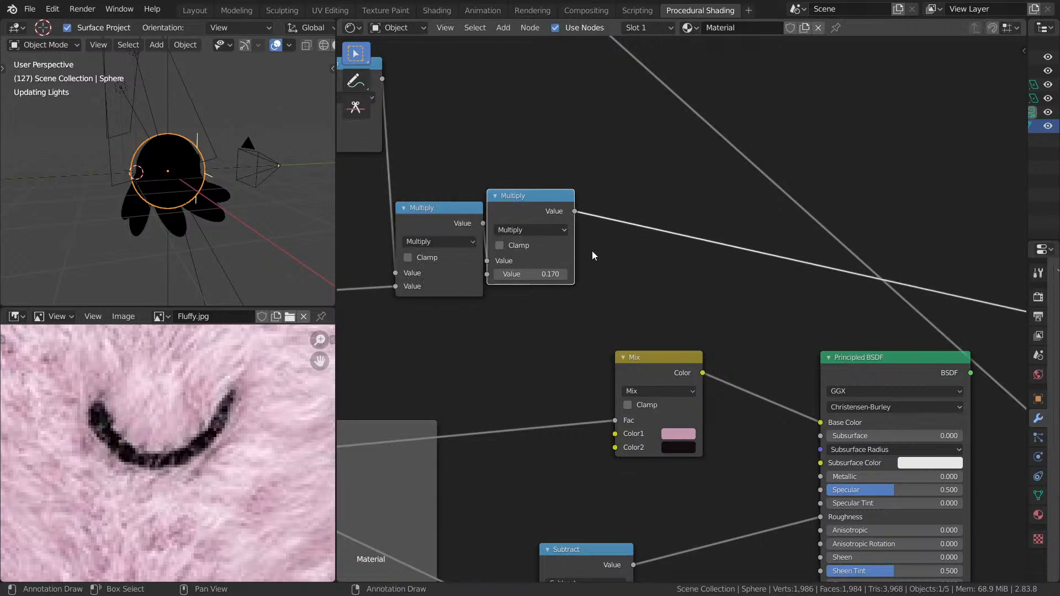
left_click(579, 233)
left_click(659, 316)
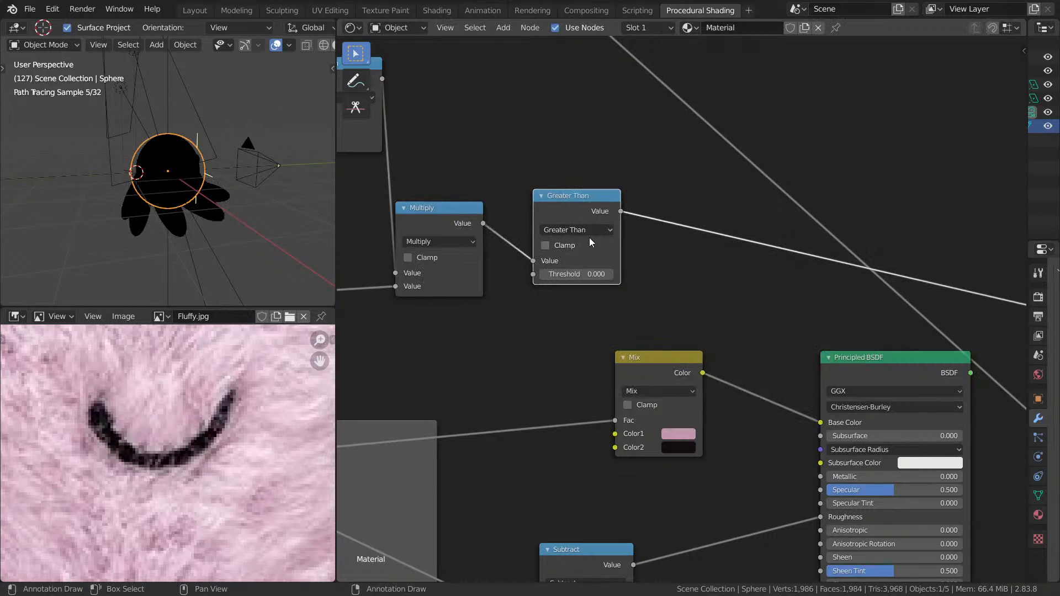
scroll(46, 195, "up", 4)
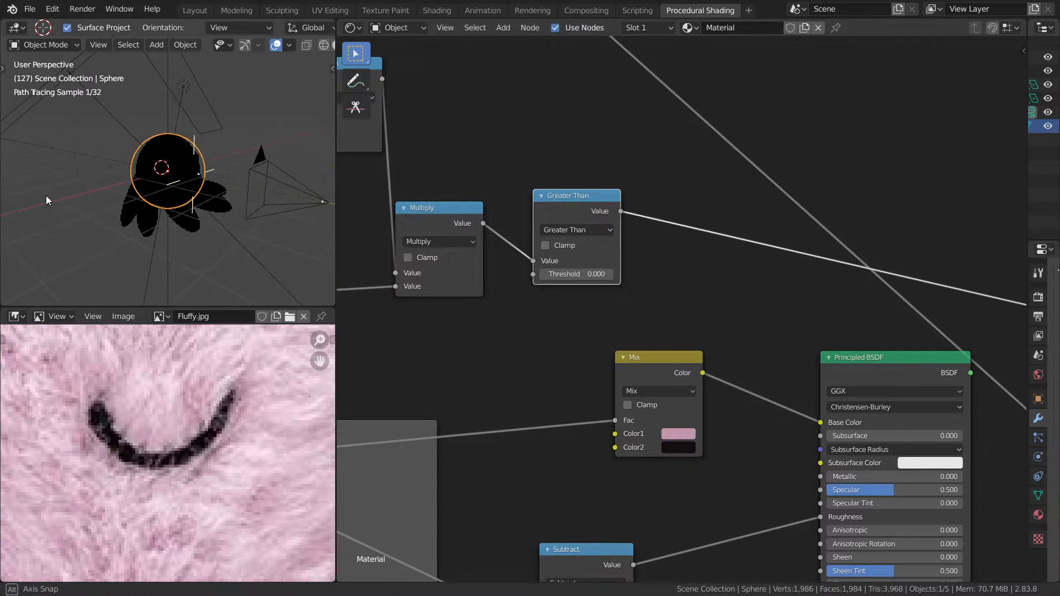
scroll(18, 183, "up", 2)
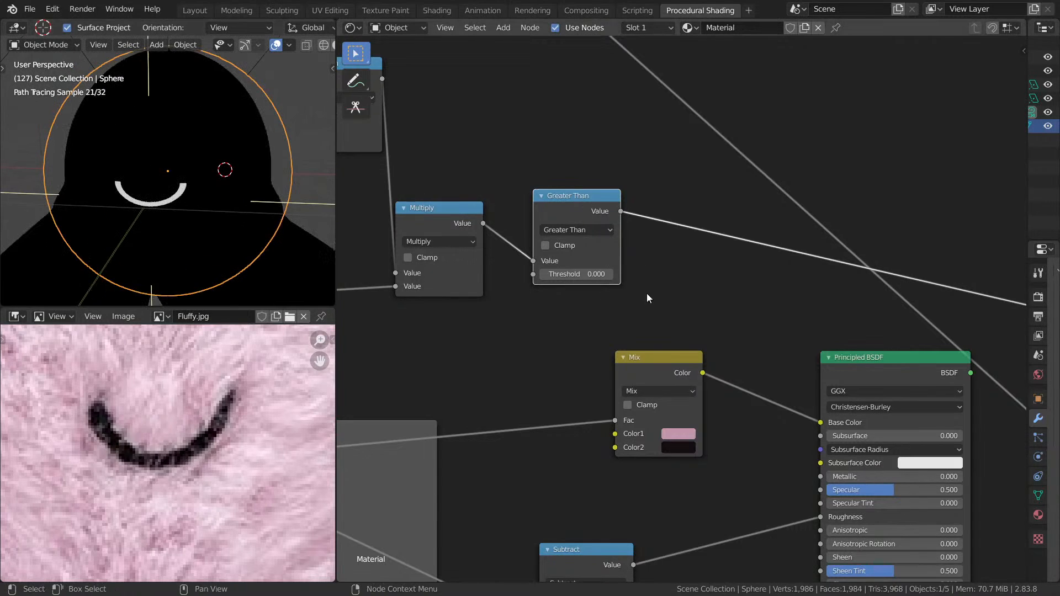
- Insert a copy of the Mix node between the Mix node and the Principled BSDF's Base Color
left_click(690, 372)
key("shift+d")
left_click(827, 366)
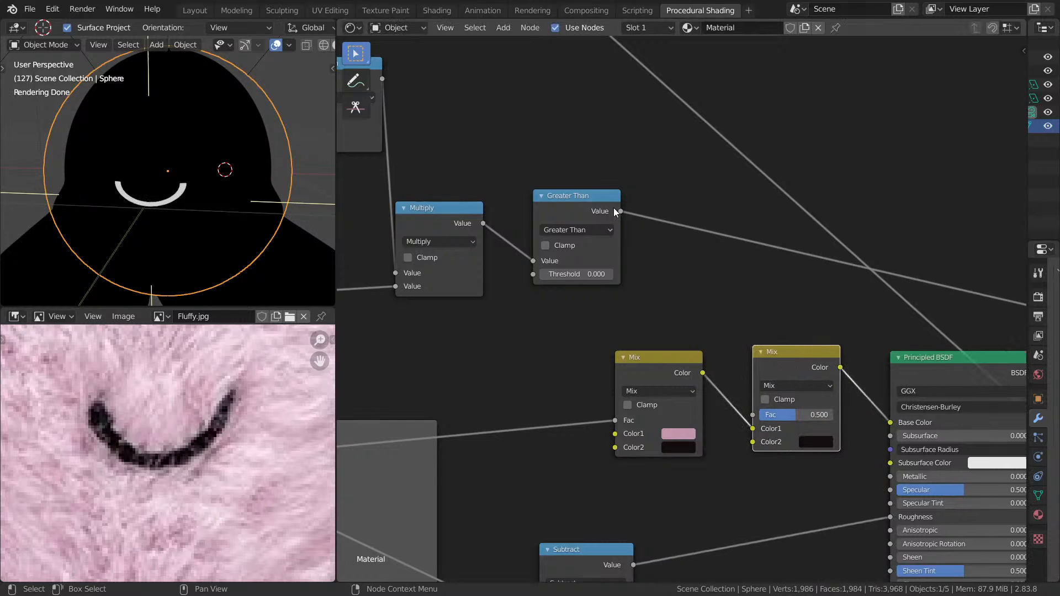
- Connect the Greater Than output to the factor of the second Mix node and preview the Principled BSDF on the octopus
left_click_drag(618, 211, 744, 412)
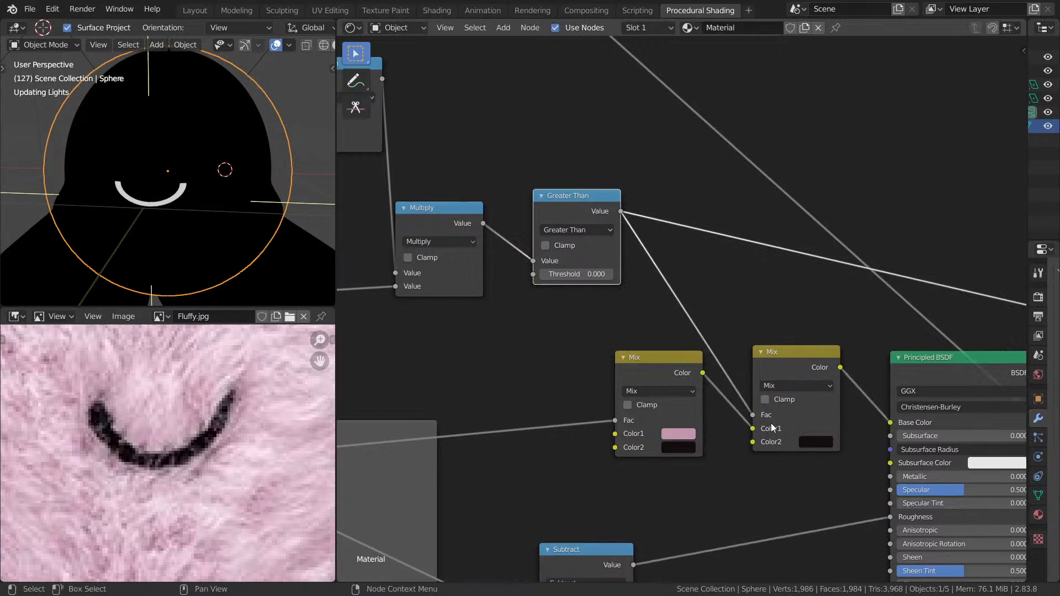
left_click(814, 443)
middle_click_drag(679, 196, 551, 172)
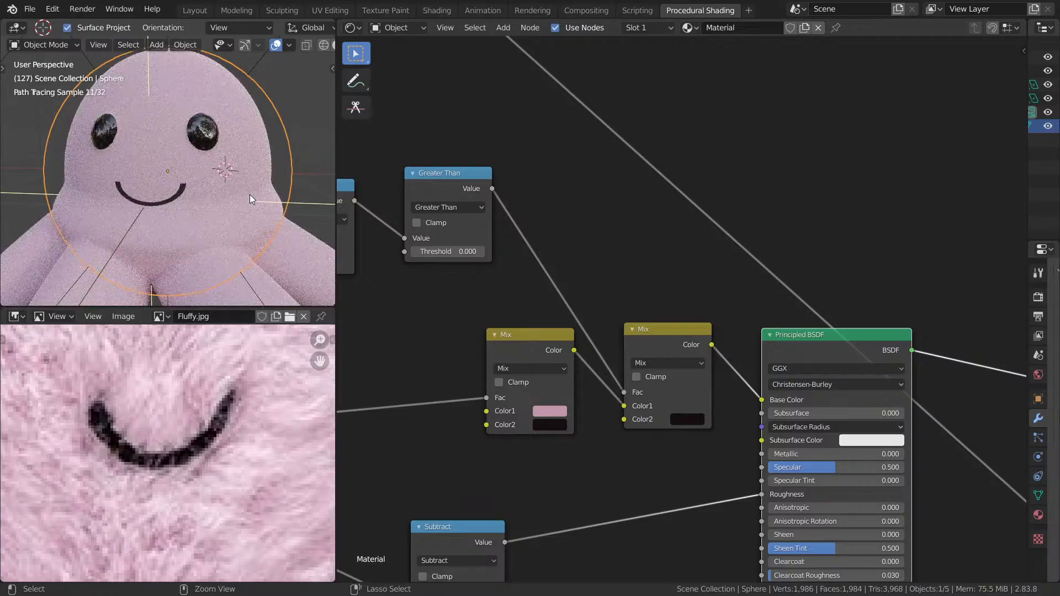
- Examine the smile and body shading in an enlarged viewport, from the camera view and from several angles around the octopus
key("ctrl+space")
scroll(390, 209, "down", 5)
middle_click_drag(390, 209, 588, 242)
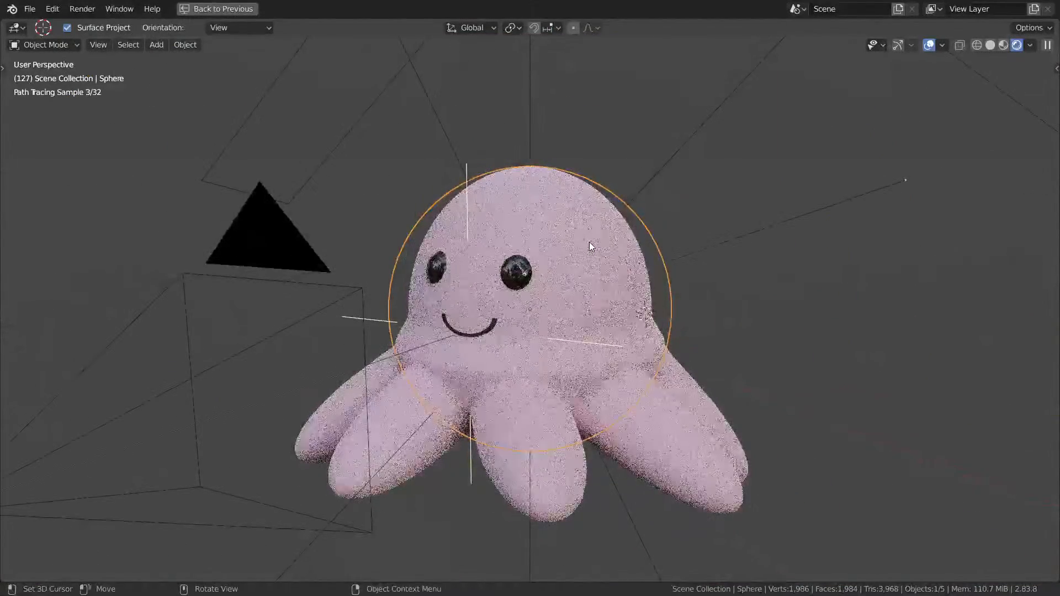
key("KP_0")
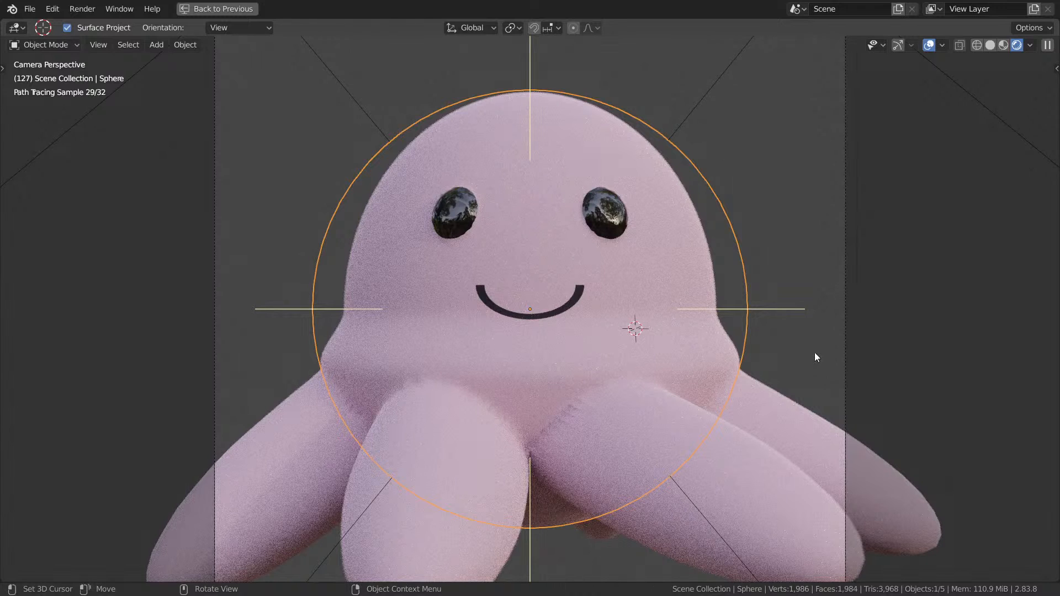
scroll(814, 357, "down", 5)
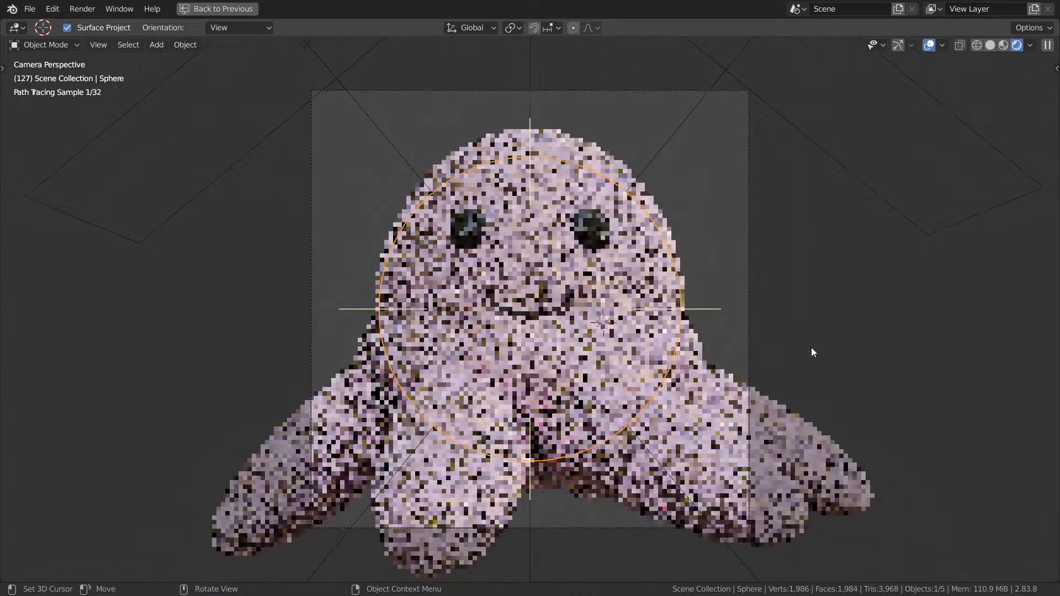
mouse_move(724, 265)
middle_mouse_down()
mouse_move(674, 290)
mouse_move(735, 294)
mouse_move(705, 299)
mouse_move(705, 269)
middle_mouse_up()
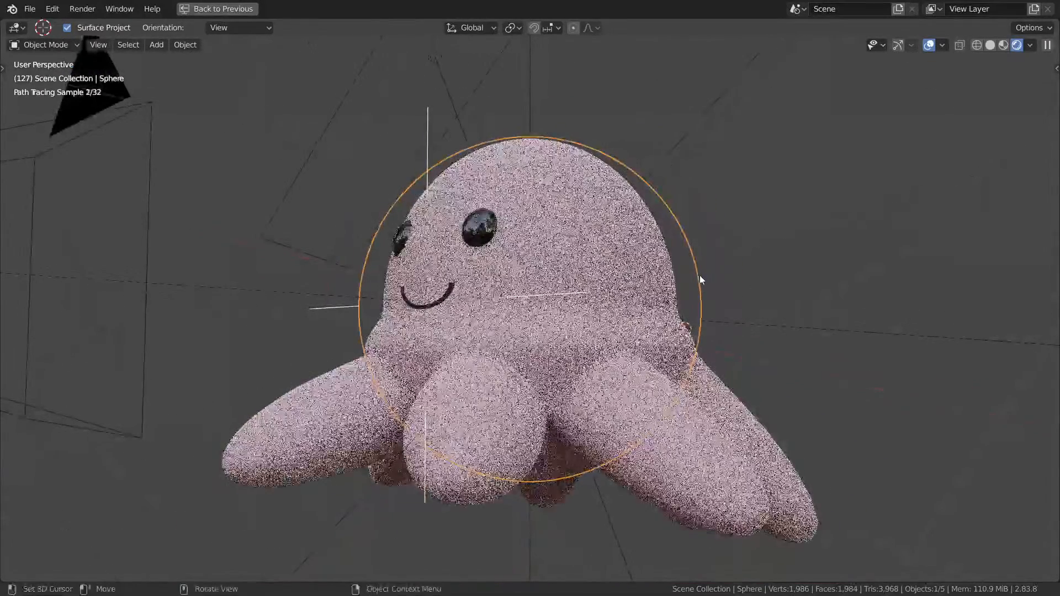
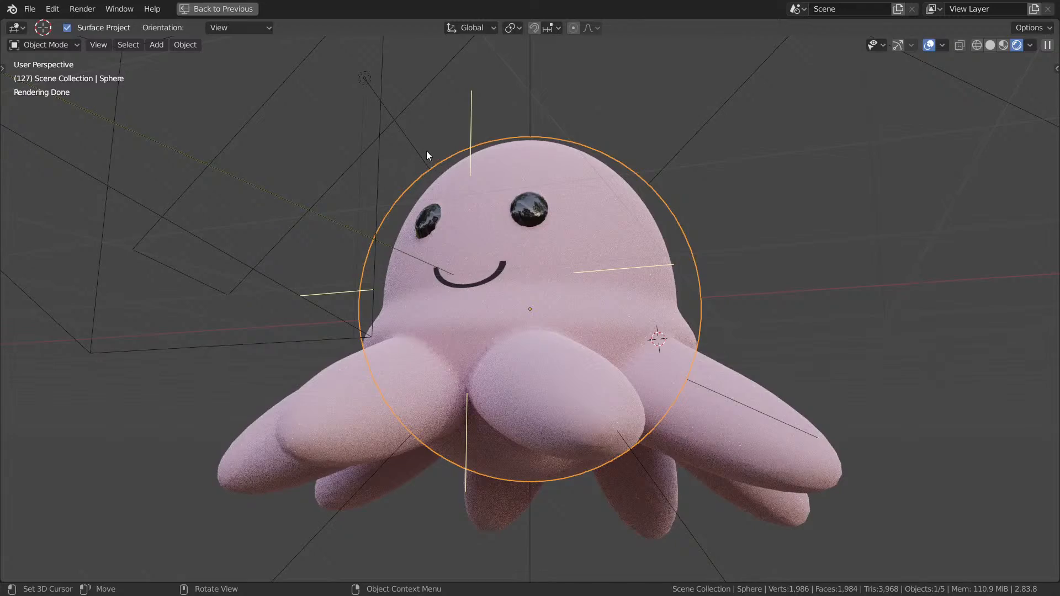
mouse_move(499, 231)
middle_mouse_down()
mouse_move(437, 195)
mouse_move(385, 205)
mouse_move(504, 291)
mouse_move(493, 303)
middle_mouse_up()
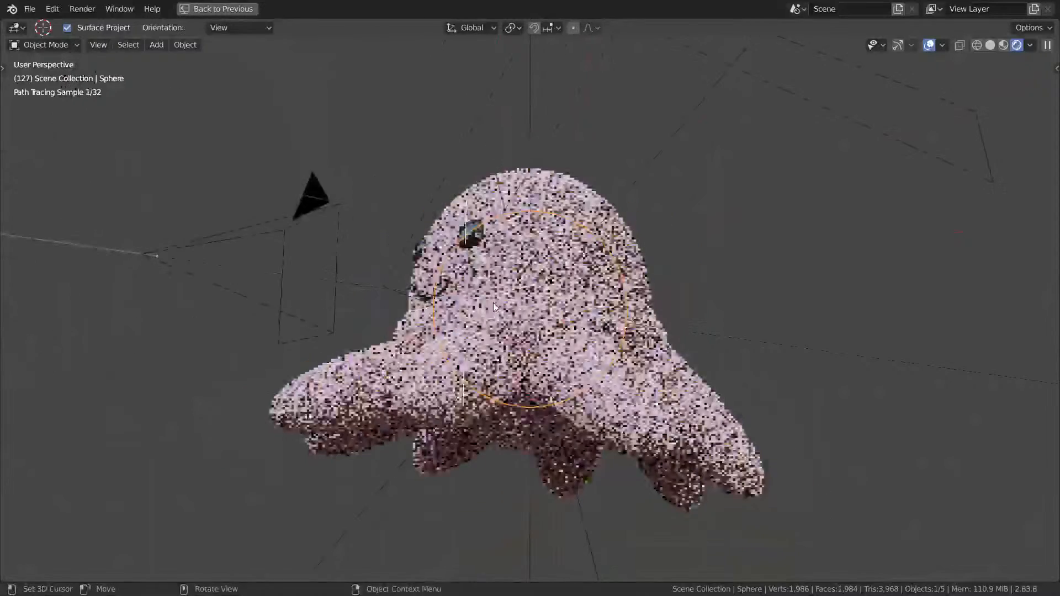
scroll(493, 303, "down", 5)
- Turn off adaptive subdivision in the Sphere's Subdivision modifier
key("ctrl+space")
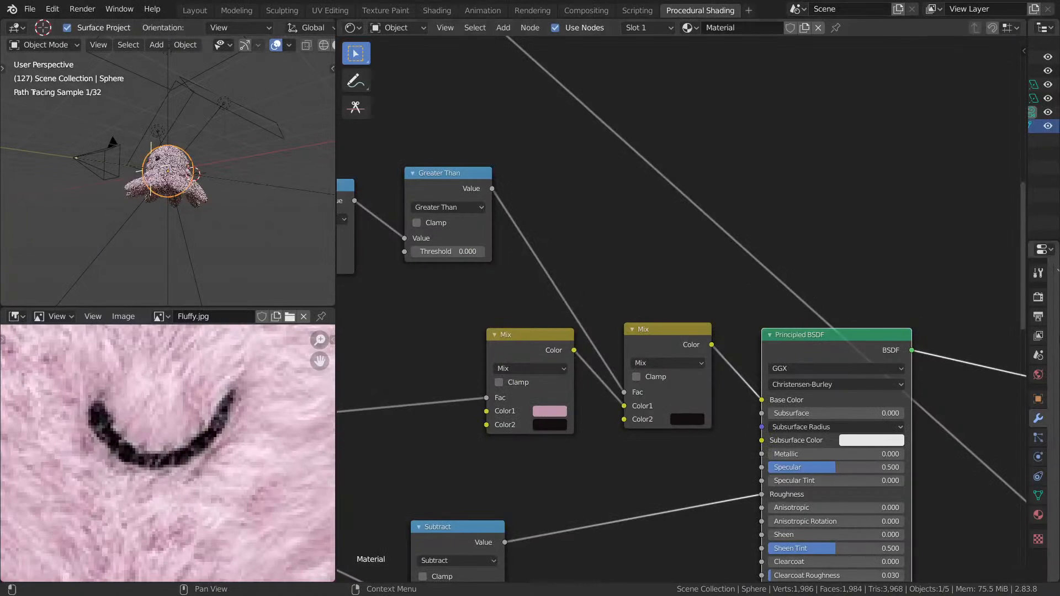
key("ctrl+space")
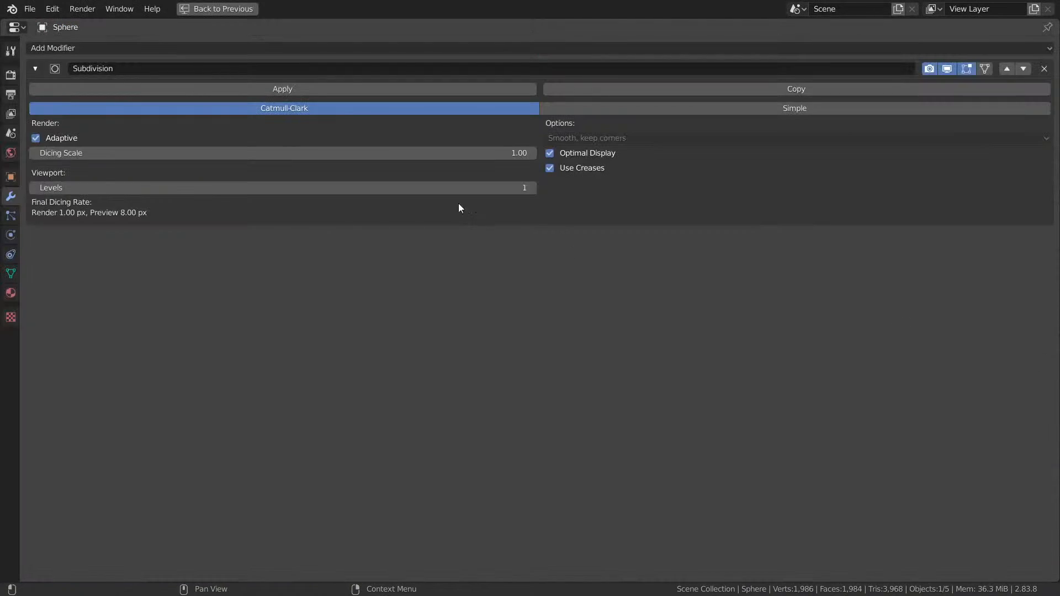
left_click(30, 139)
key("ctrl+space")
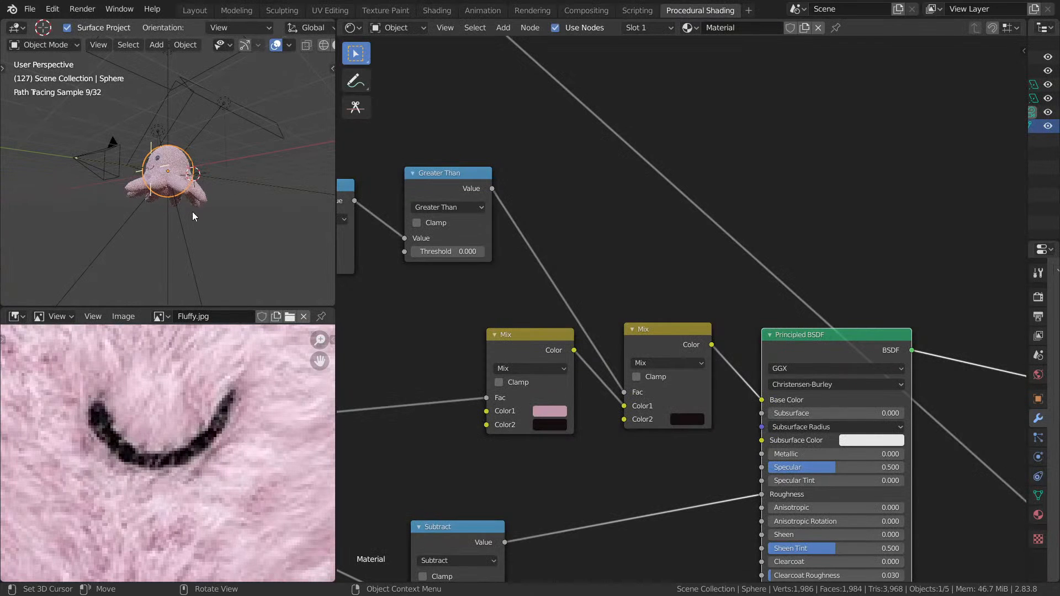
- Preview the second Mix node's color on the octopus and briefly play the animation in the enlarged viewport
left_click(660, 335, "ctrl+shift")
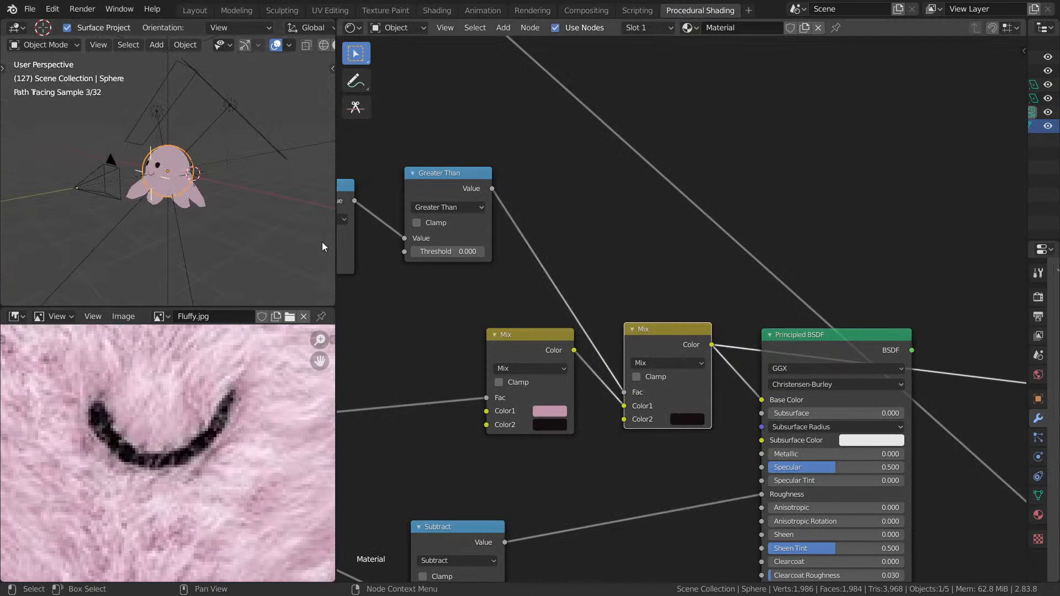
key("ctrl+space")
middle_click_drag(359, 227, 552, 274)
key("space")
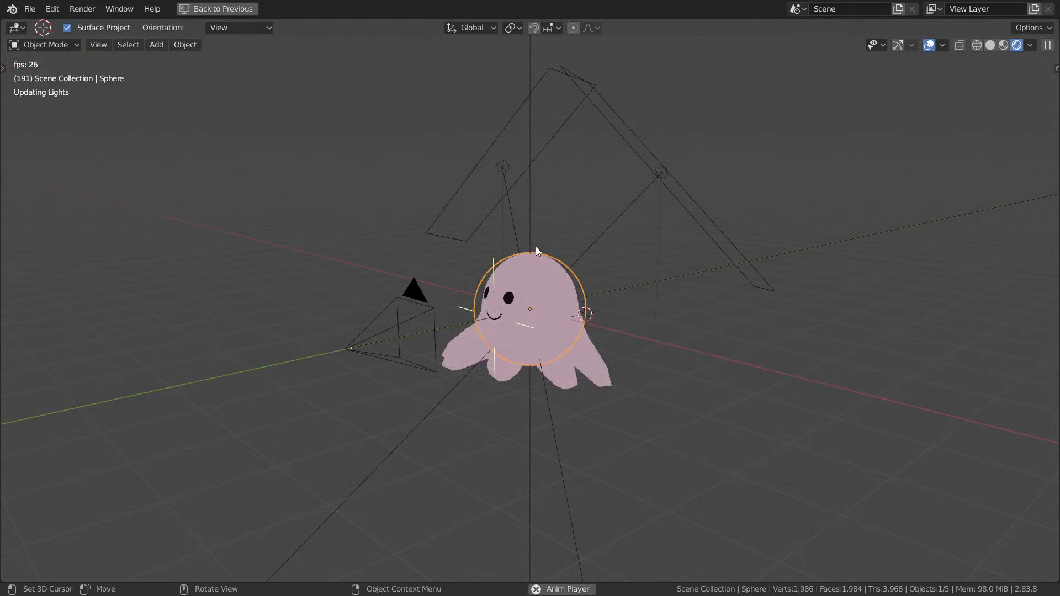
key("Escape")
mouse_move(525, 220)
middle_mouse_down()
mouse_move(590, 235)
mouse_move(447, 266)
middle_mouse_up()
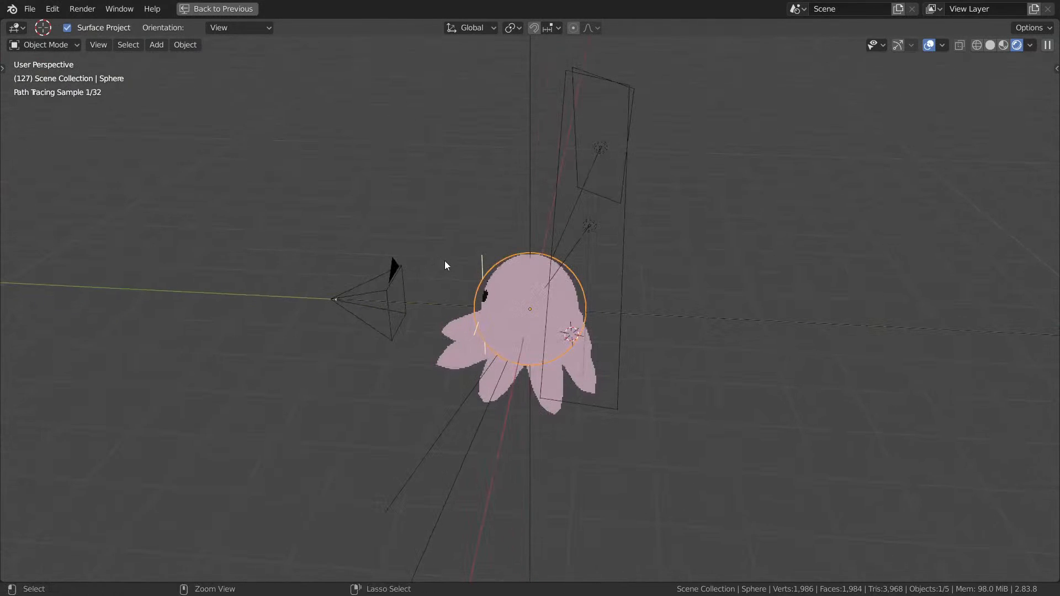
- Save the file and preview the Principled BSDF on the octopus again
key("ctrl+s")
key("ctrl+space")
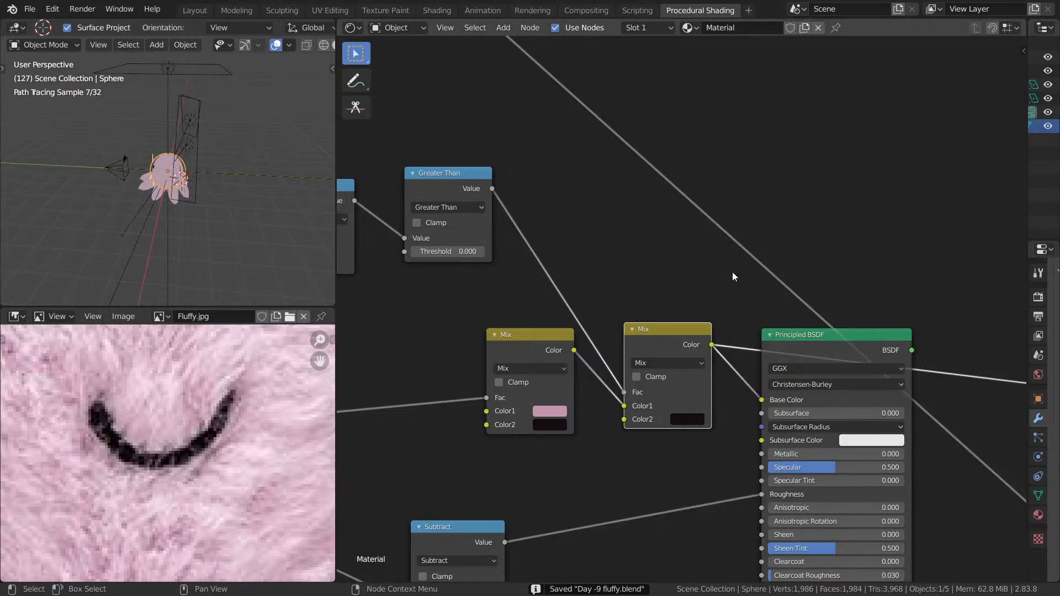
middle_click_drag(732, 276, 553, 214)
left_click(622, 266, "ctrl+shift")
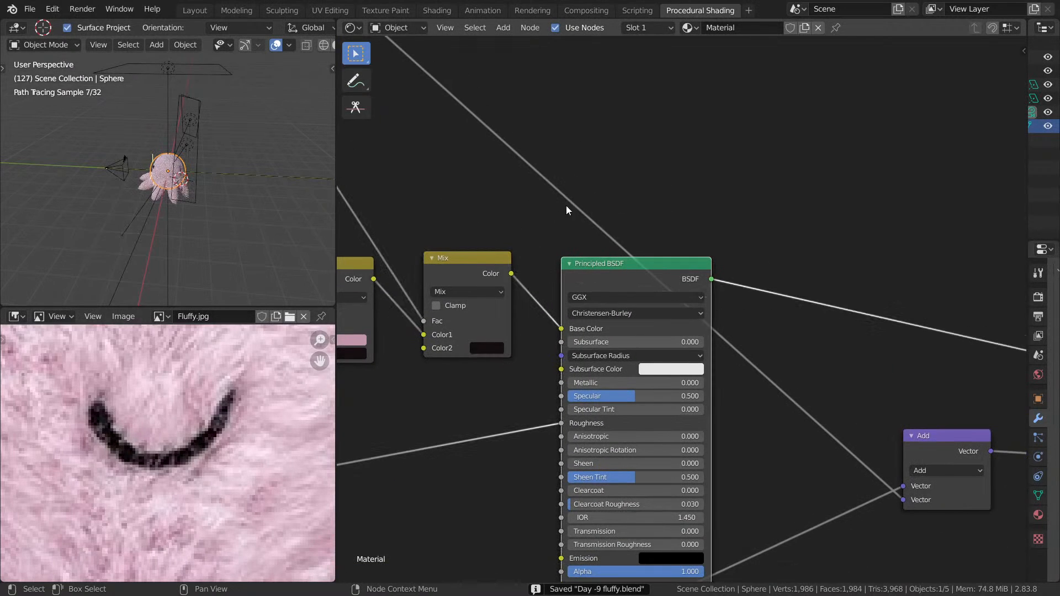
middle_click_drag(177, 227, 222, 209)
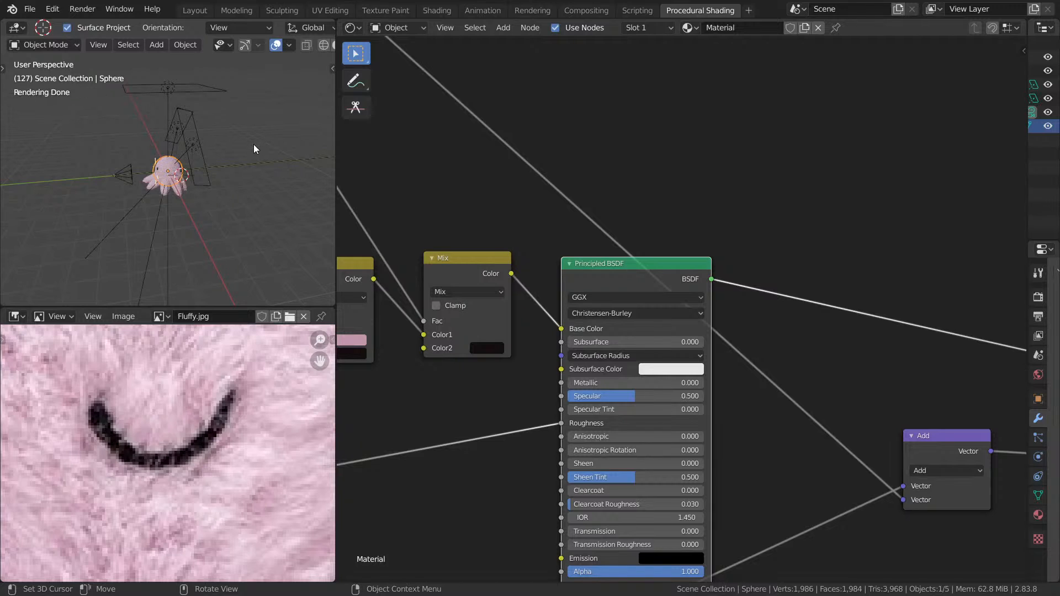
- Light the rendered camera view with the scene lights and scene world, and save the file
key("KP_0")
key("ctrl+alt+space")
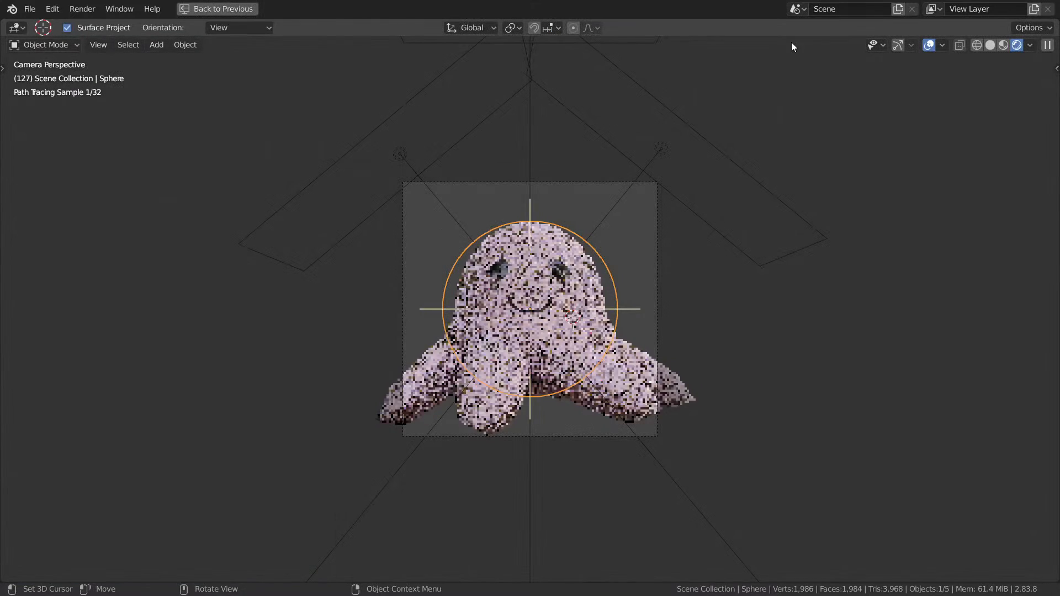
left_click(1030, 45)
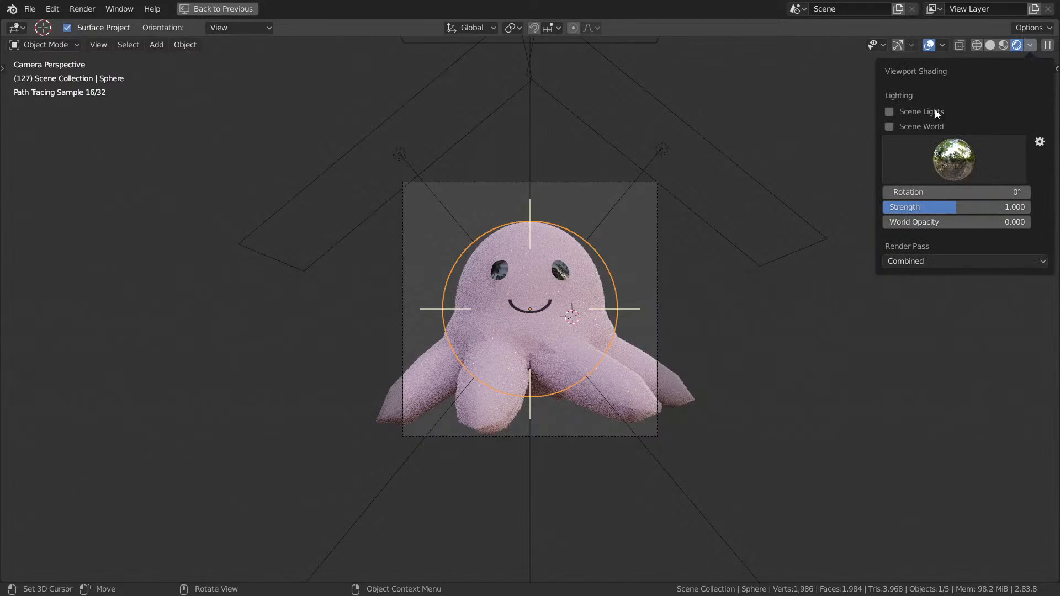
left_click(896, 113)
left_click(896, 125)
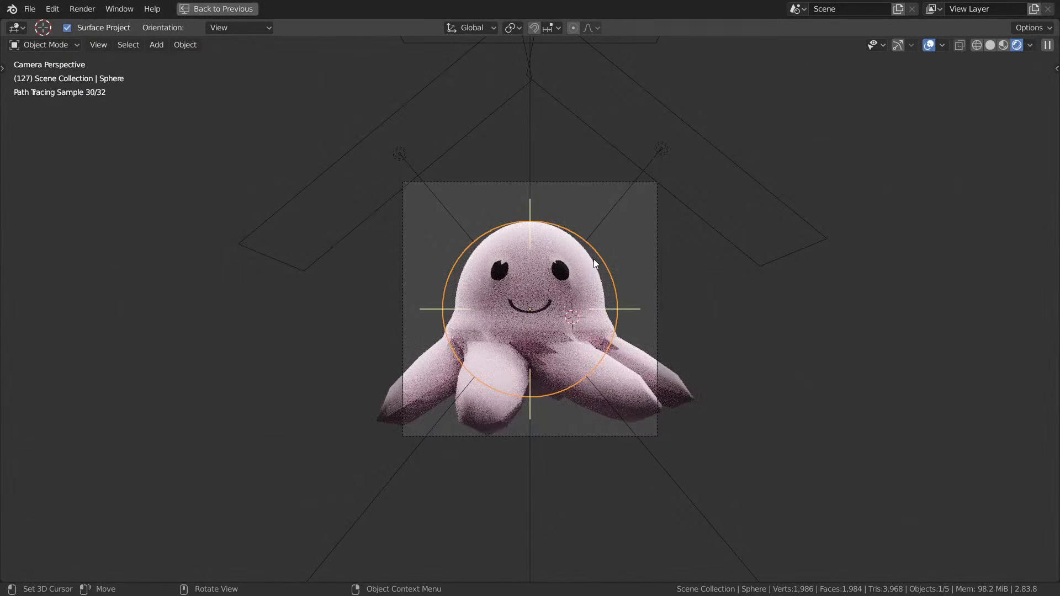
scroll(640, 185, "up", 3)
key("ctrl+s")
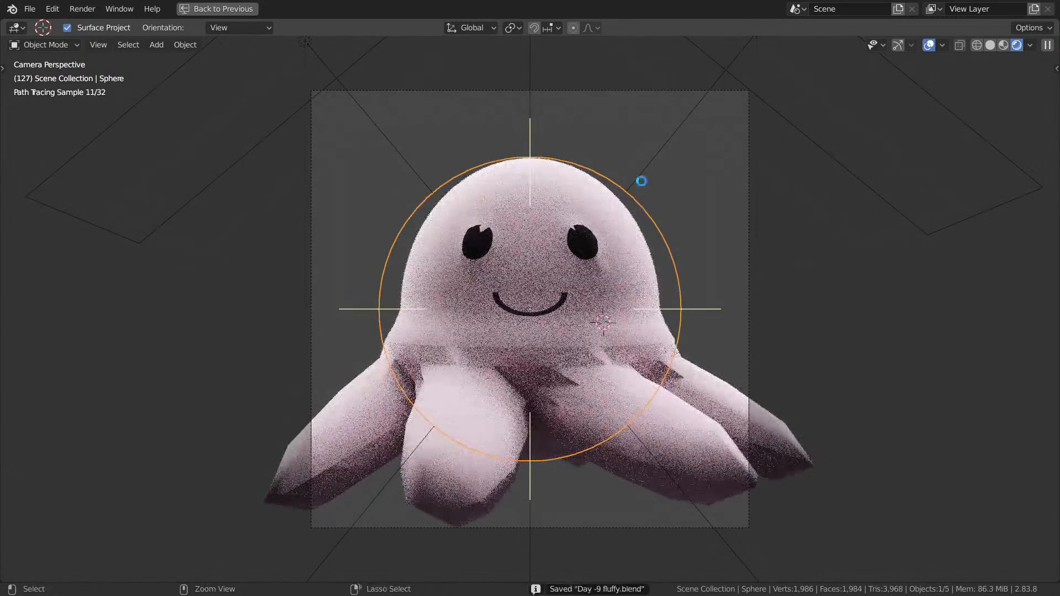